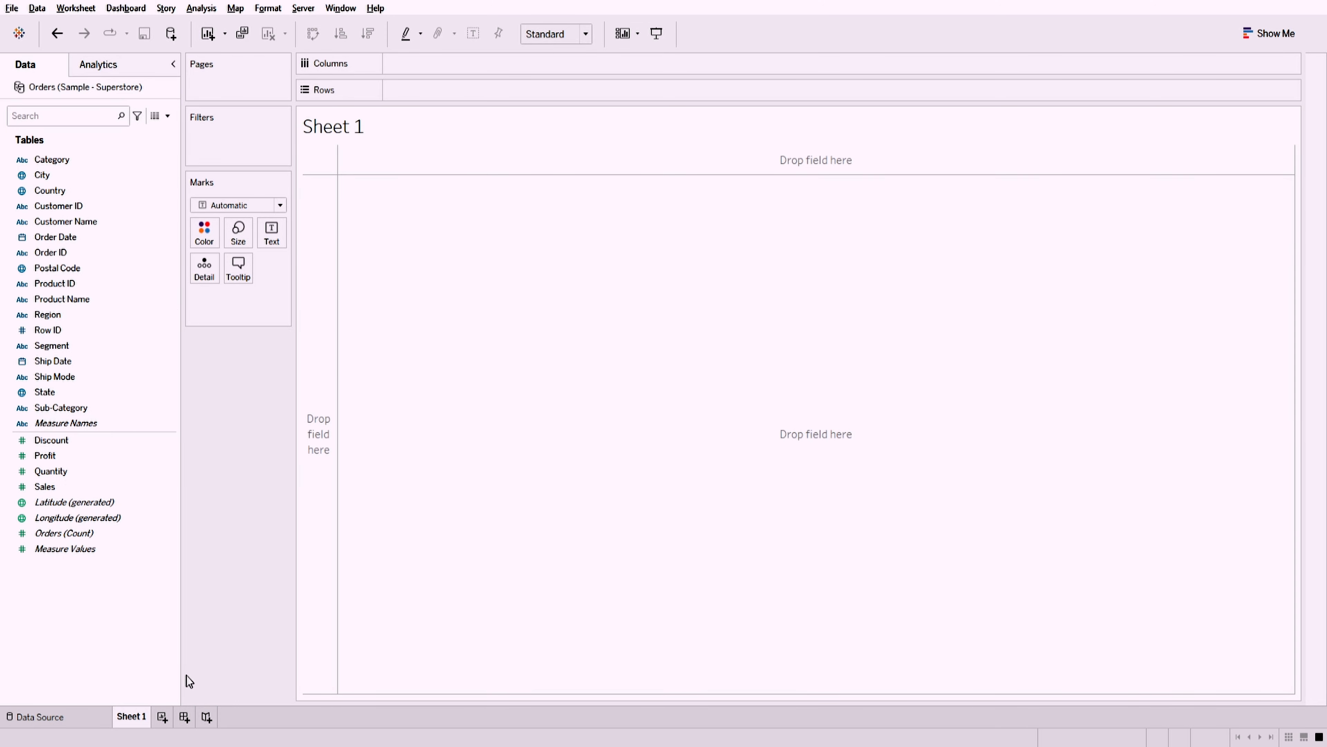
- Check the Orders data source, return to Sheet 1, and add Category followed by Sub-Category to Columns
{"action": "left_click", "coordinate": [63, 714]}
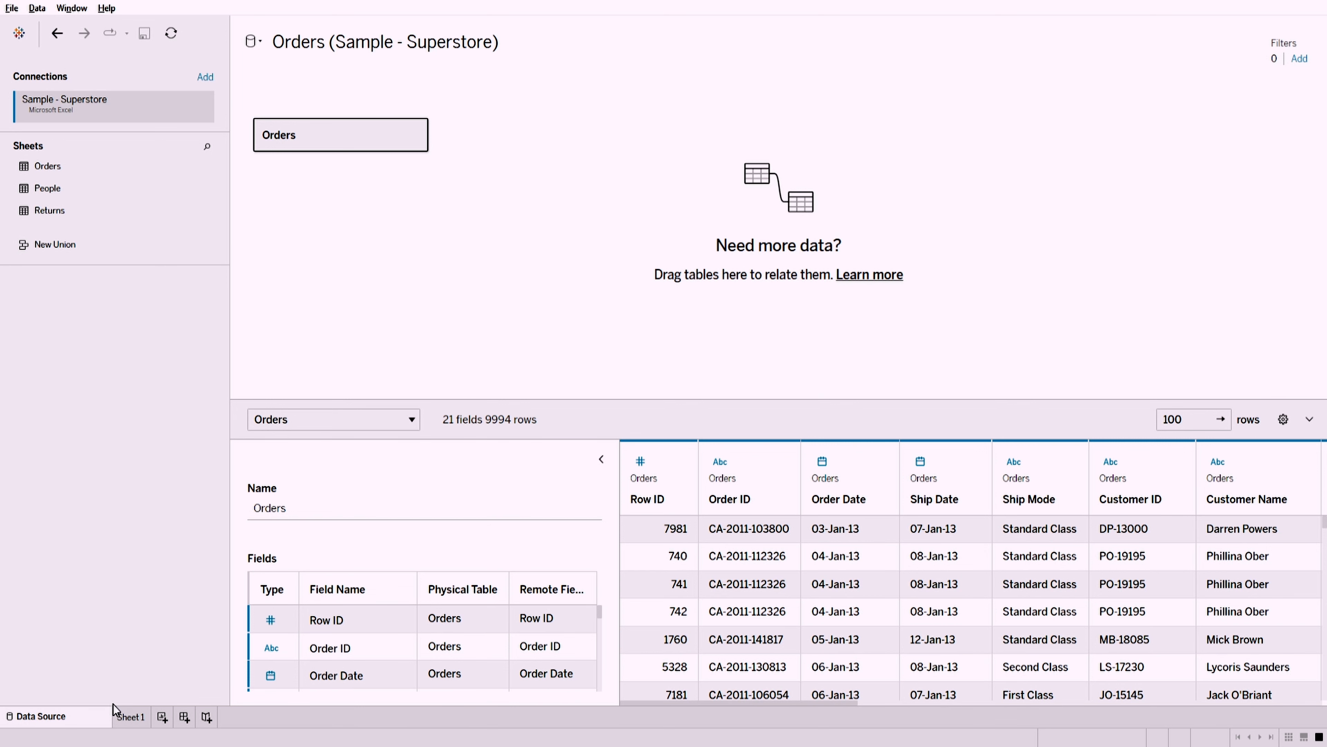
{"action": "left_click", "coordinate": [119, 714]}
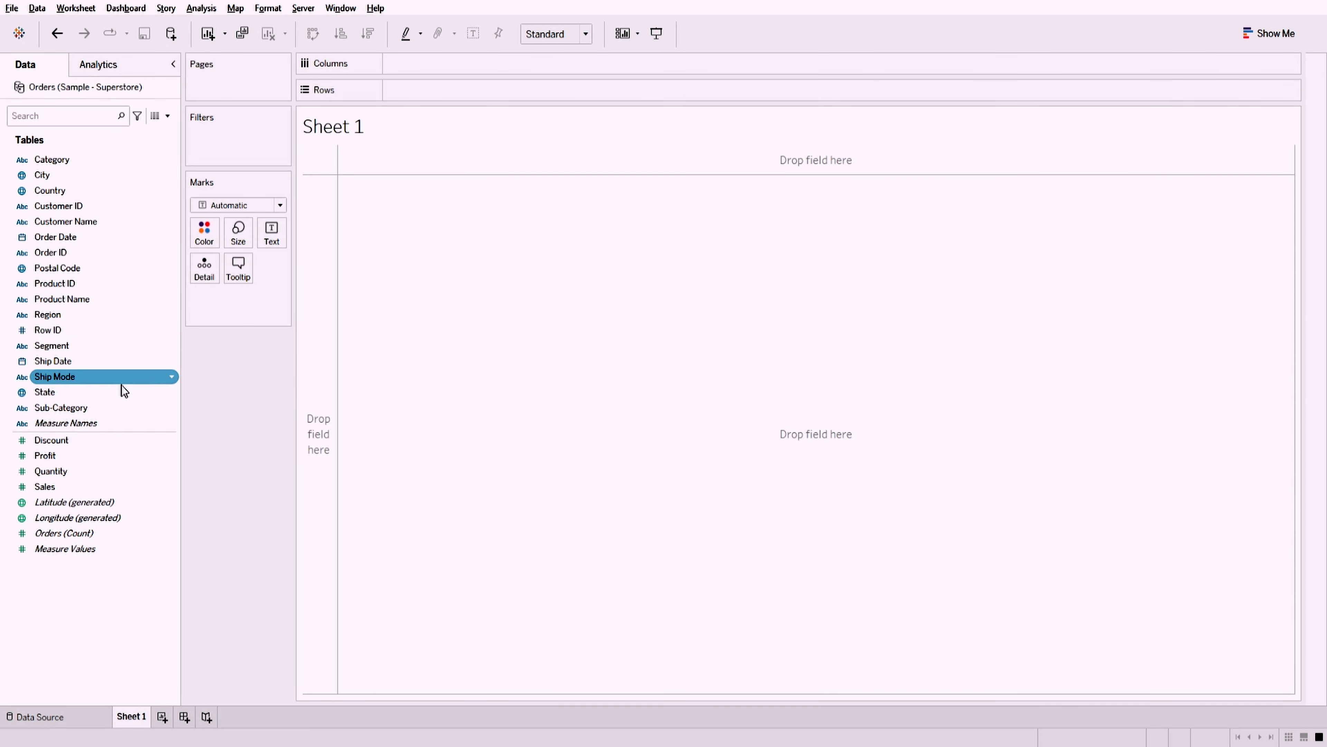
{"action": "left_click", "coordinate": [56, 160]}
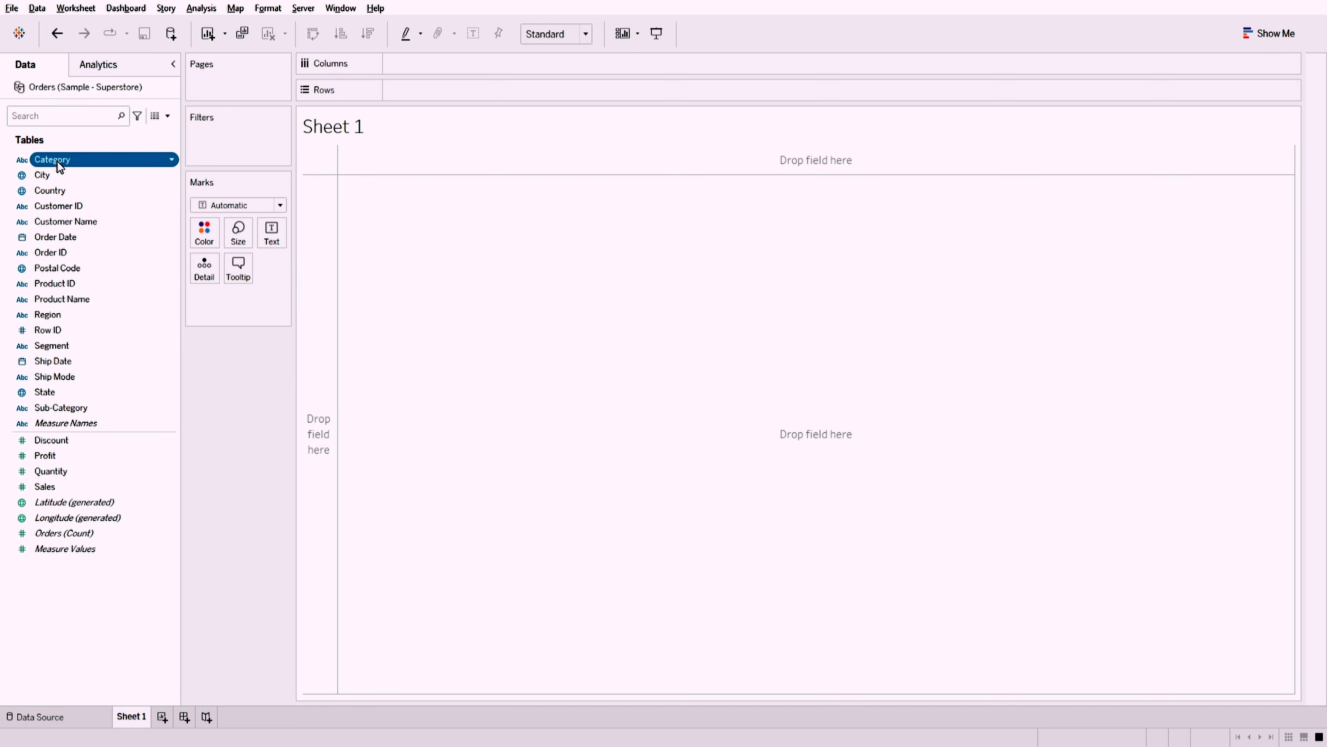
{"action": "left_click_drag", "start_coordinate": [57, 163], "coordinate": [422, 64]}
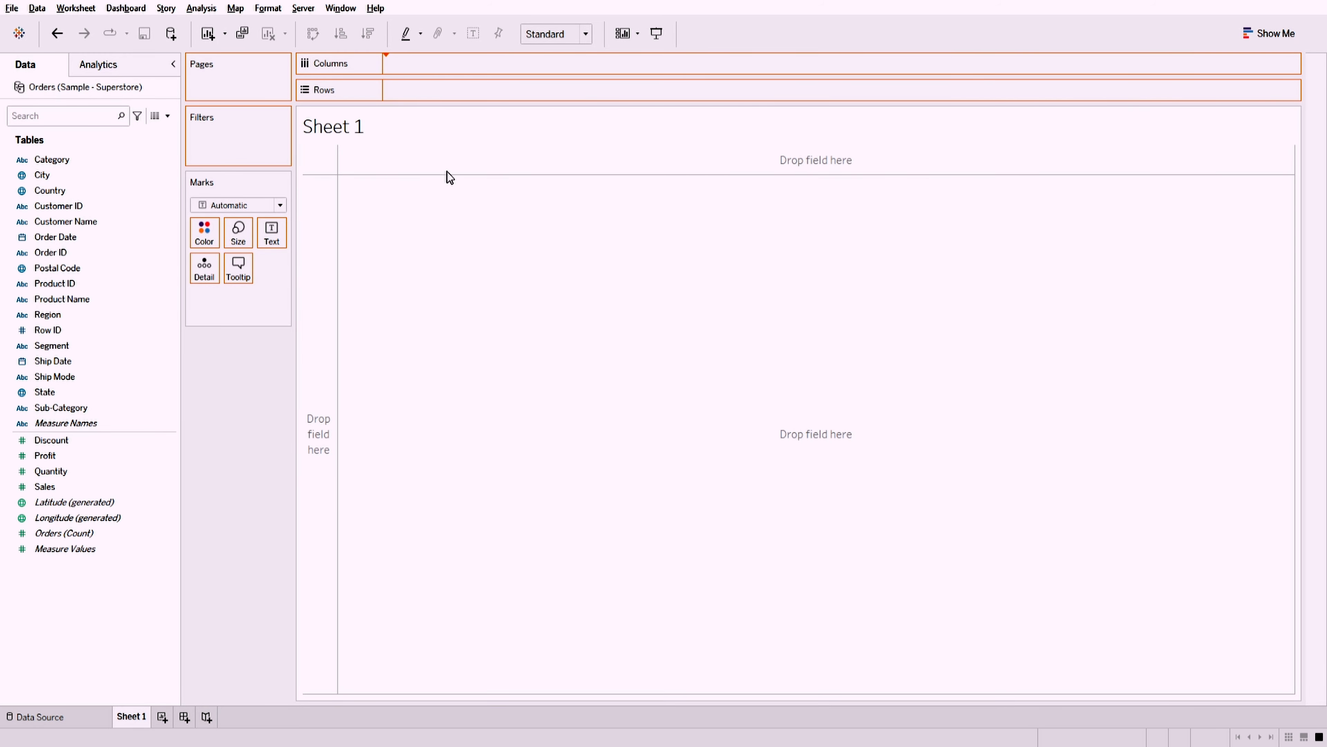
{"action": "left_click_drag", "start_coordinate": [447, 171], "coordinate": [447, 173]}
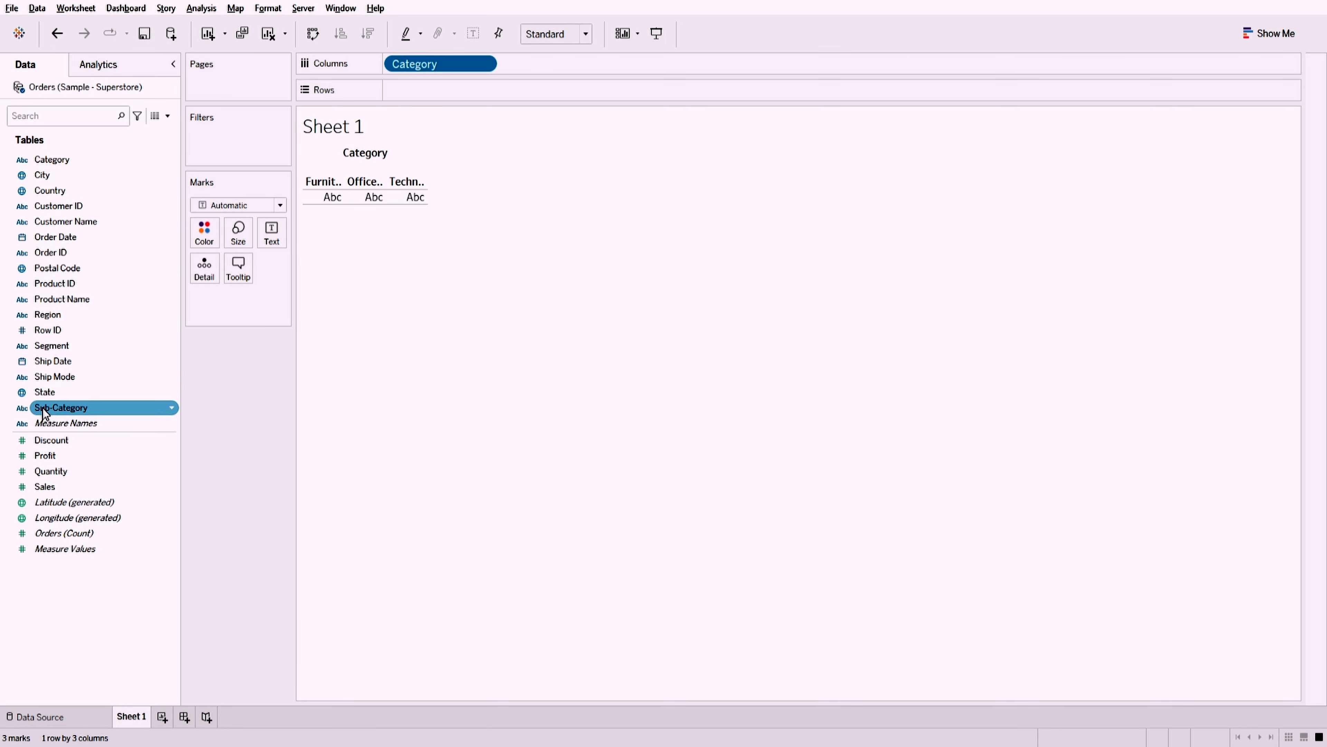
{"action": "mouse_move", "coordinate": [42, 408]}
{"action": "left_mouse_down"}
{"action": "mouse_move", "coordinate": [455, 298]}
{"action": "mouse_move", "coordinate": [588, 64]}
{"action": "mouse_move", "coordinate": [571, 63]}
{"action": "mouse_move", "coordinate": [583, 77]}
{"action": "left_mouse_up"}
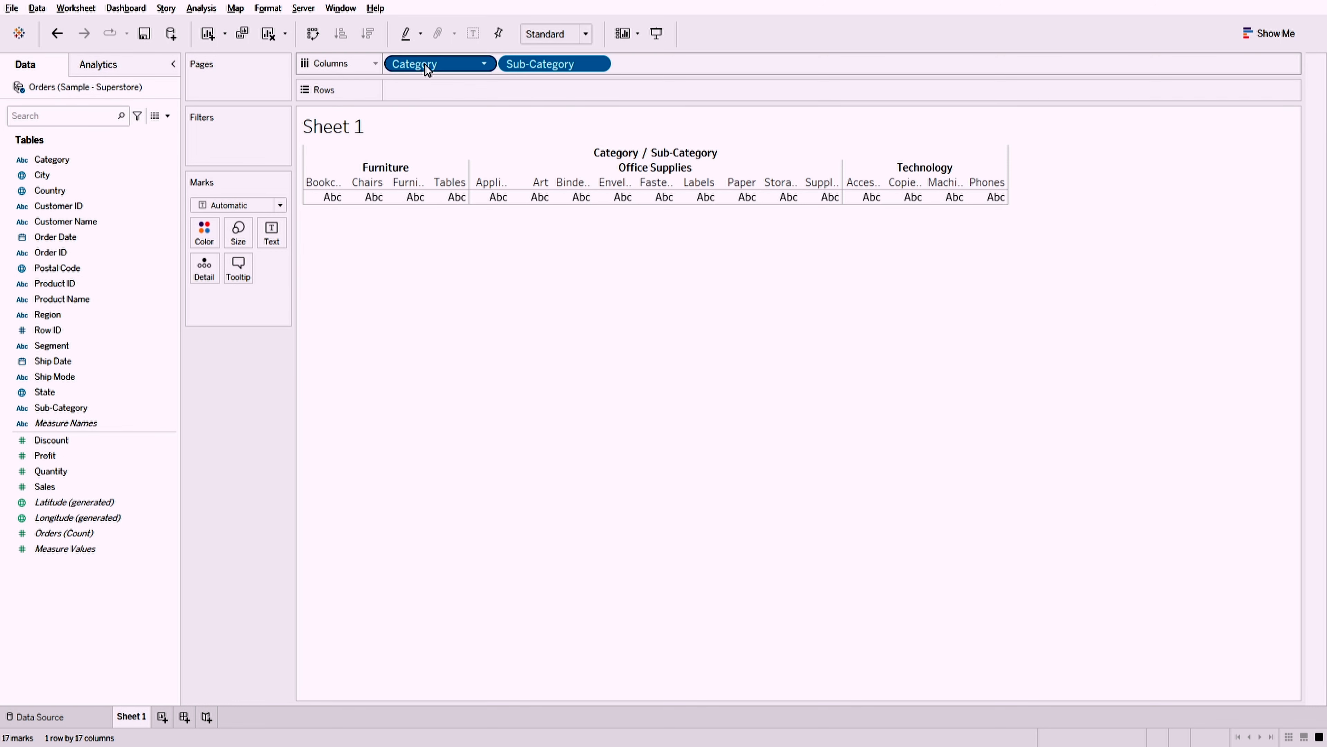
- Move Category and Sub-Category from Columns to Rows and show the sum of Sales for each row
{"action": "mouse_move", "coordinate": [423, 65]}
{"action": "left_mouse_down"}
{"action": "mouse_move", "coordinate": [424, 103]}
{"action": "mouse_move", "coordinate": [584, 90]}
{"action": "left_mouse_up"}
{"action": "left_click", "coordinate": [164, 443]}
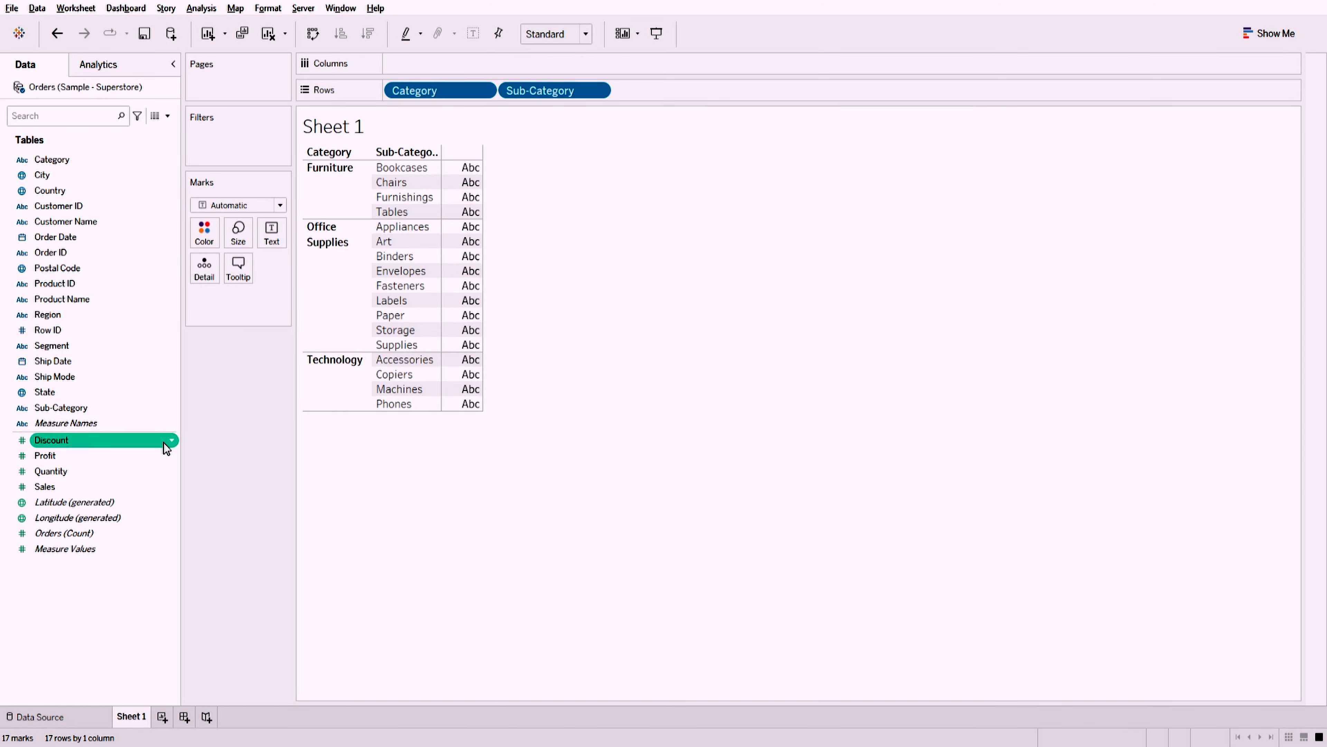
{"action": "left_click", "coordinate": [61, 490]}
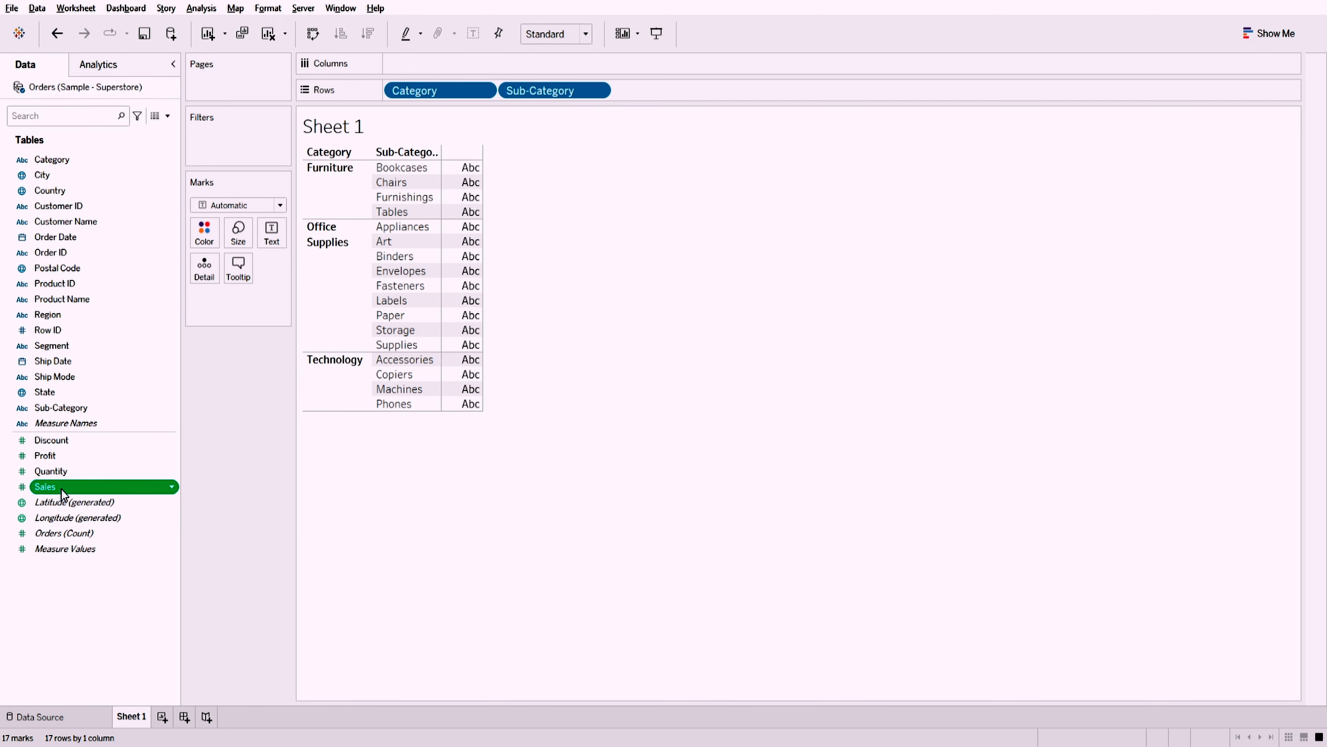
{"action": "double_click", "coordinate": [61, 489]}
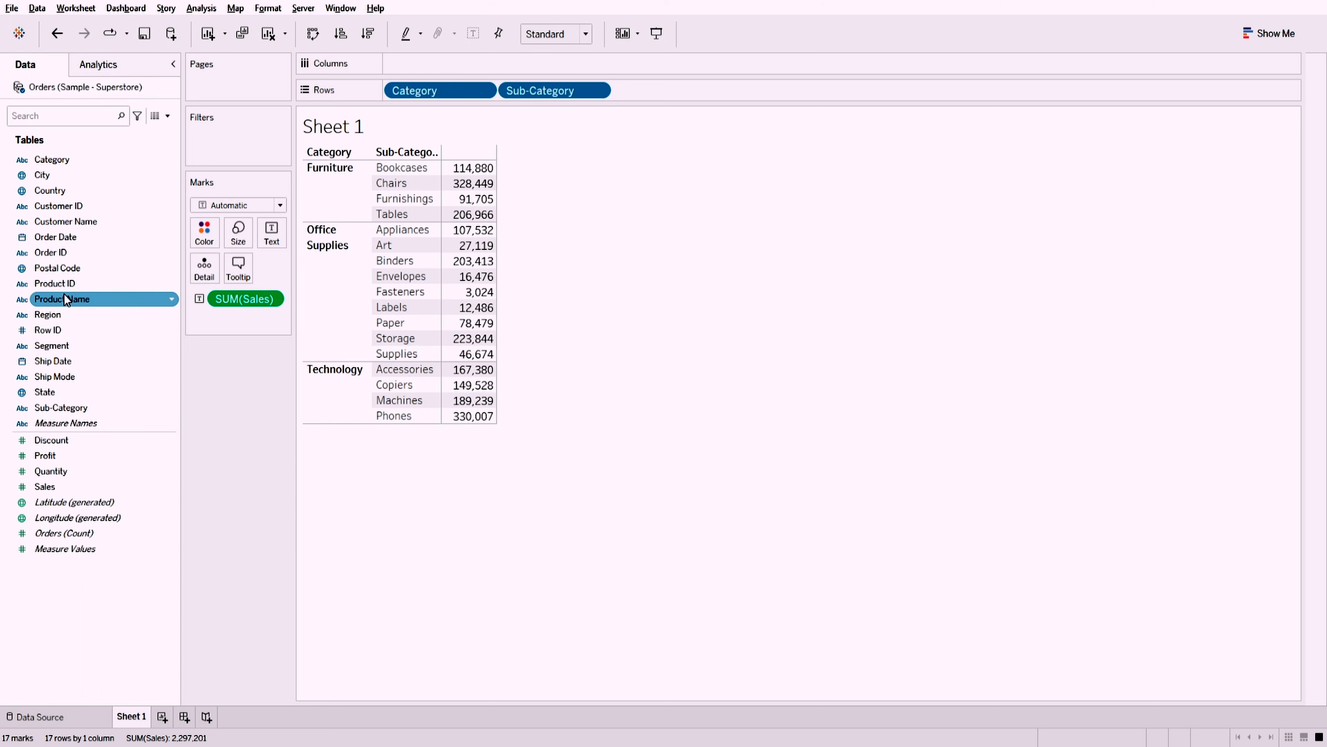
- Add Product Name to Rows after Sub-Category and highlight the Bookcases, Chairs and Furnishings groups in turn
{"action": "mouse_move", "coordinate": [63, 302]}
{"action": "left_mouse_down"}
{"action": "mouse_move", "coordinate": [195, 314]}
{"action": "mouse_move", "coordinate": [746, 180]}
{"action": "mouse_move", "coordinate": [697, 73]}
{"action": "mouse_move", "coordinate": [678, 91]}
{"action": "left_mouse_up"}
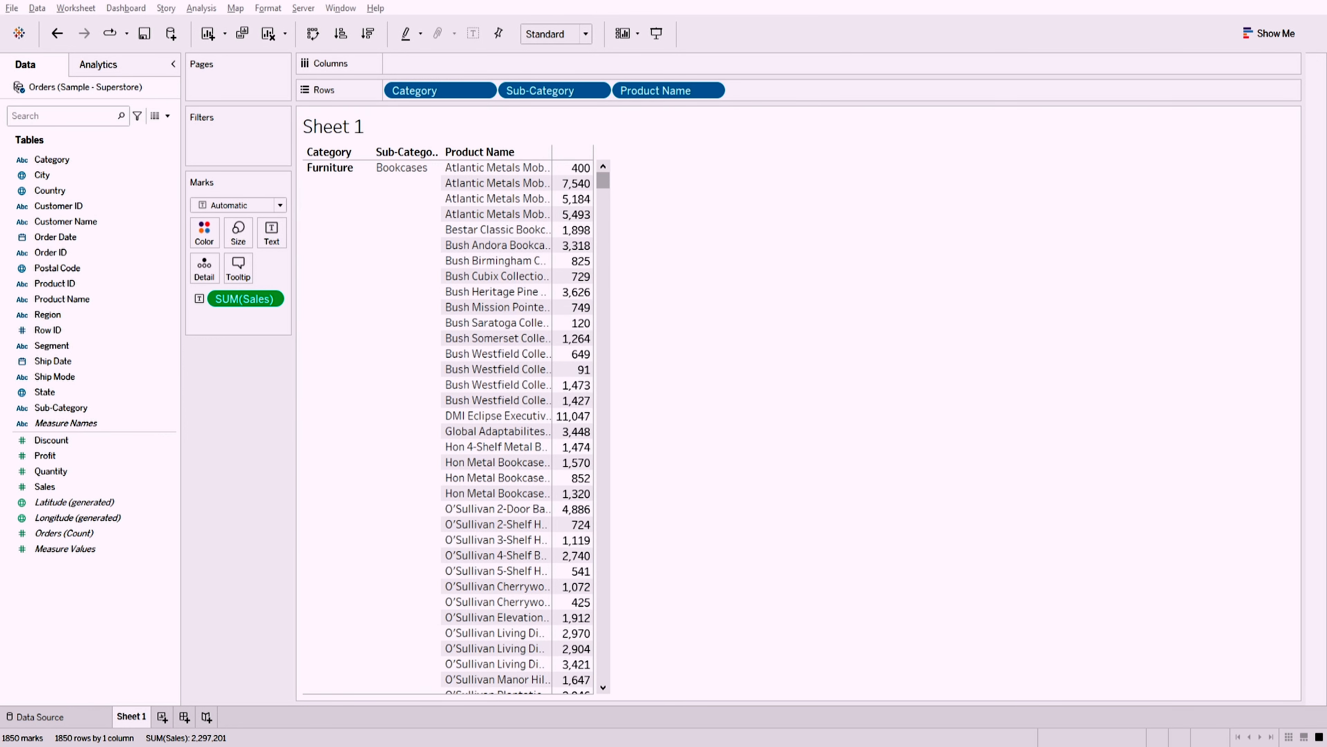
{"action": "left_click", "coordinate": [343, 167]}
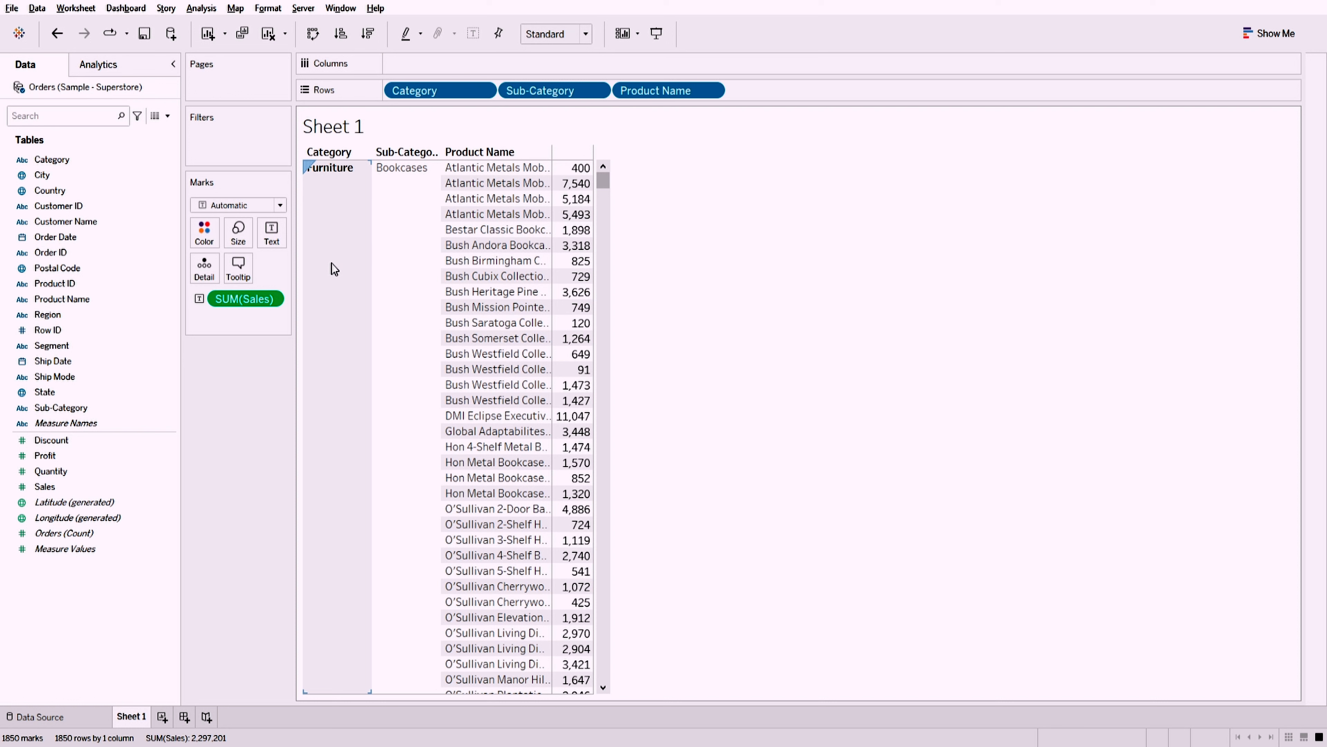
{"action": "scroll", "coordinate": [332, 264], "scroll_direction": "down", "scroll_amount": 10}
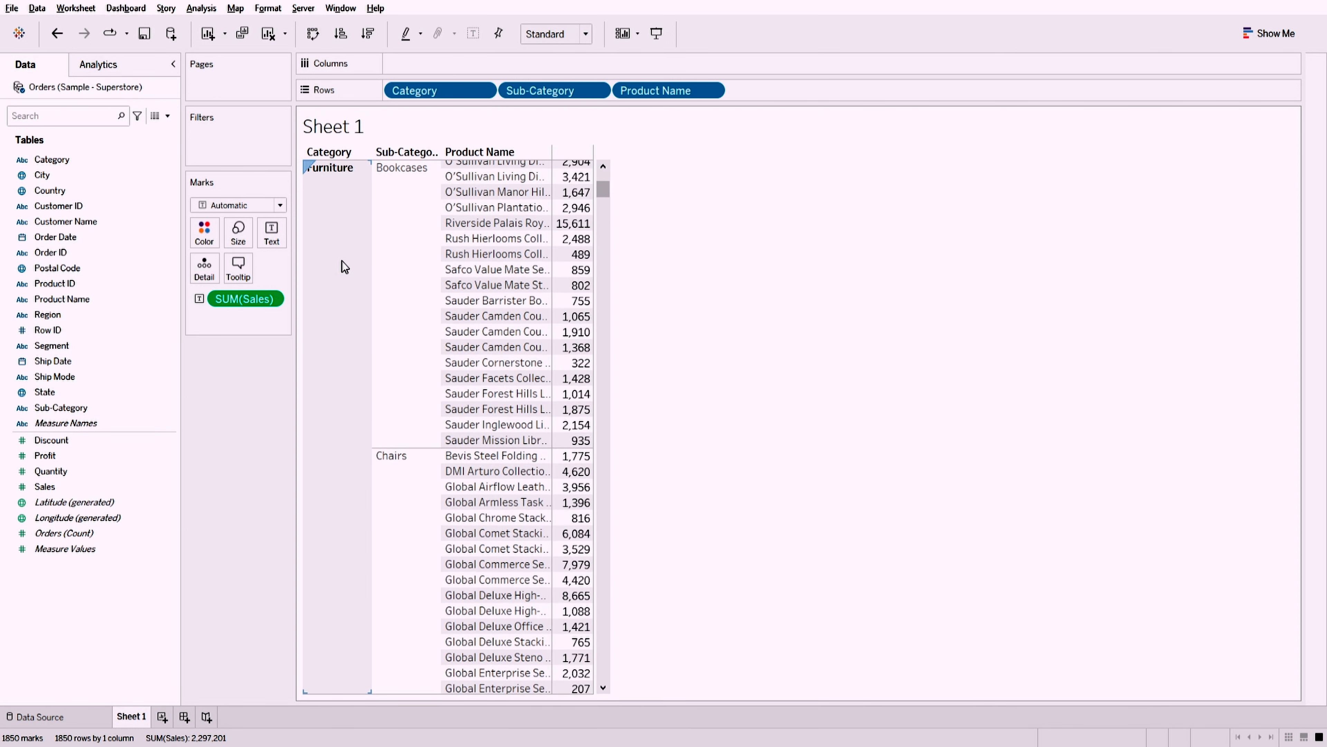
{"action": "left_click", "coordinate": [416, 207]}
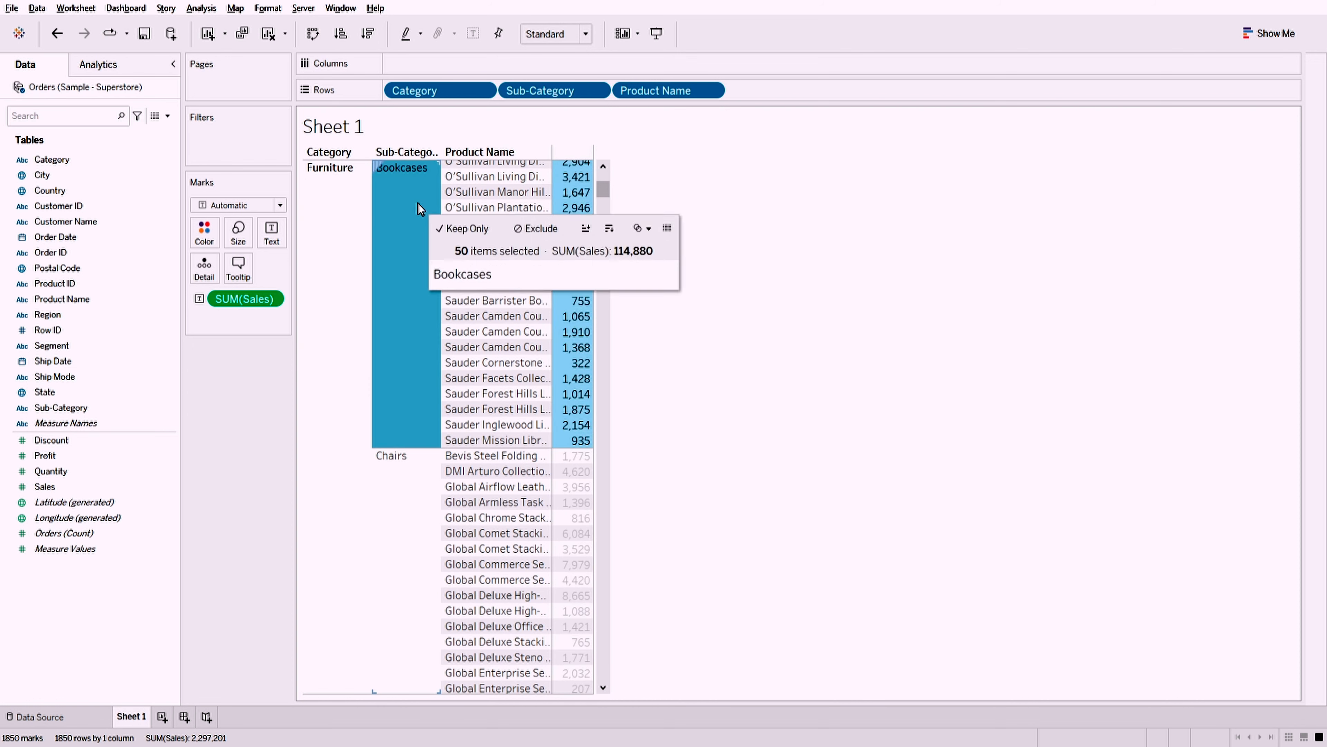
{"action": "scroll", "coordinate": [396, 312], "scroll_direction": "down", "scroll_amount": 5}
{"action": "left_click", "coordinate": [411, 388]}
{"action": "scroll", "coordinate": [410, 382], "scroll_direction": "down", "scroll_amount": 8}
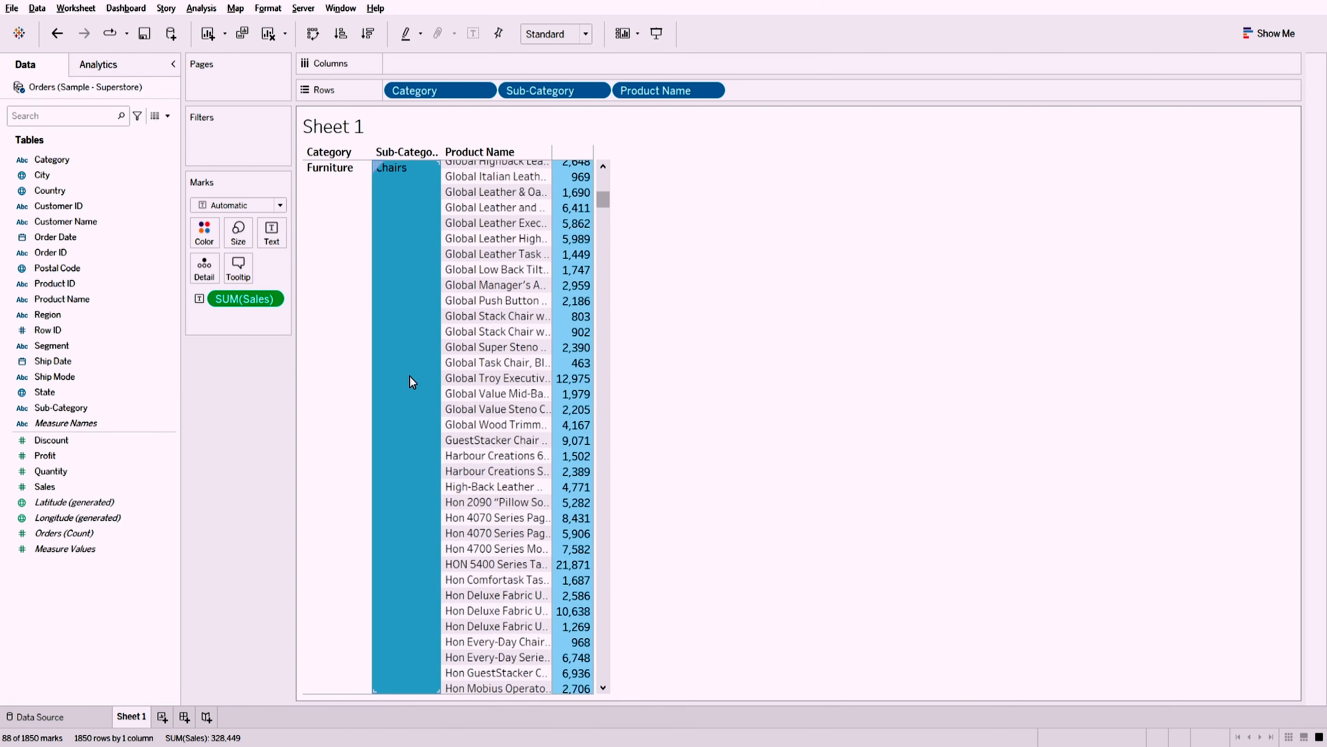
{"action": "scroll", "coordinate": [409, 377], "scroll_direction": "down", "scroll_amount": 20}
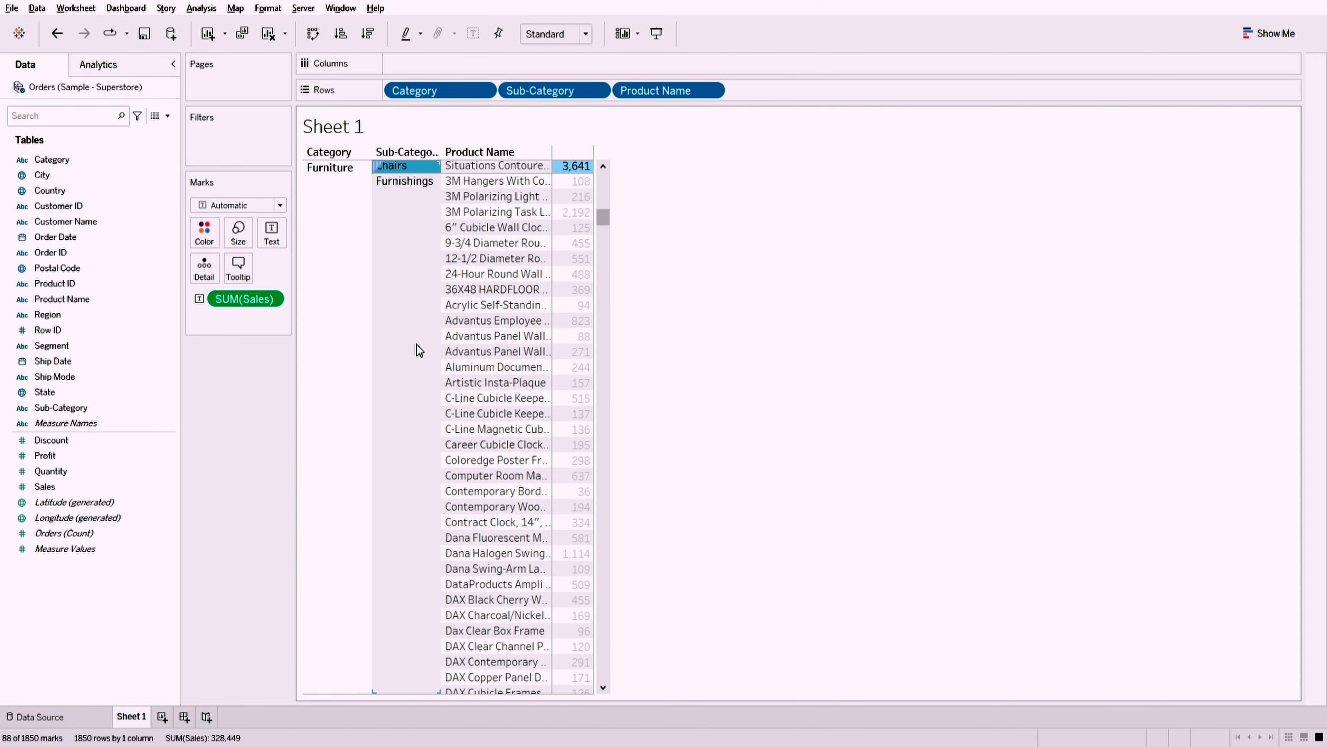
{"action": "scroll", "coordinate": [417, 345], "scroll_direction": "up", "scroll_amount": 1}
{"action": "left_click", "coordinate": [417, 343]}
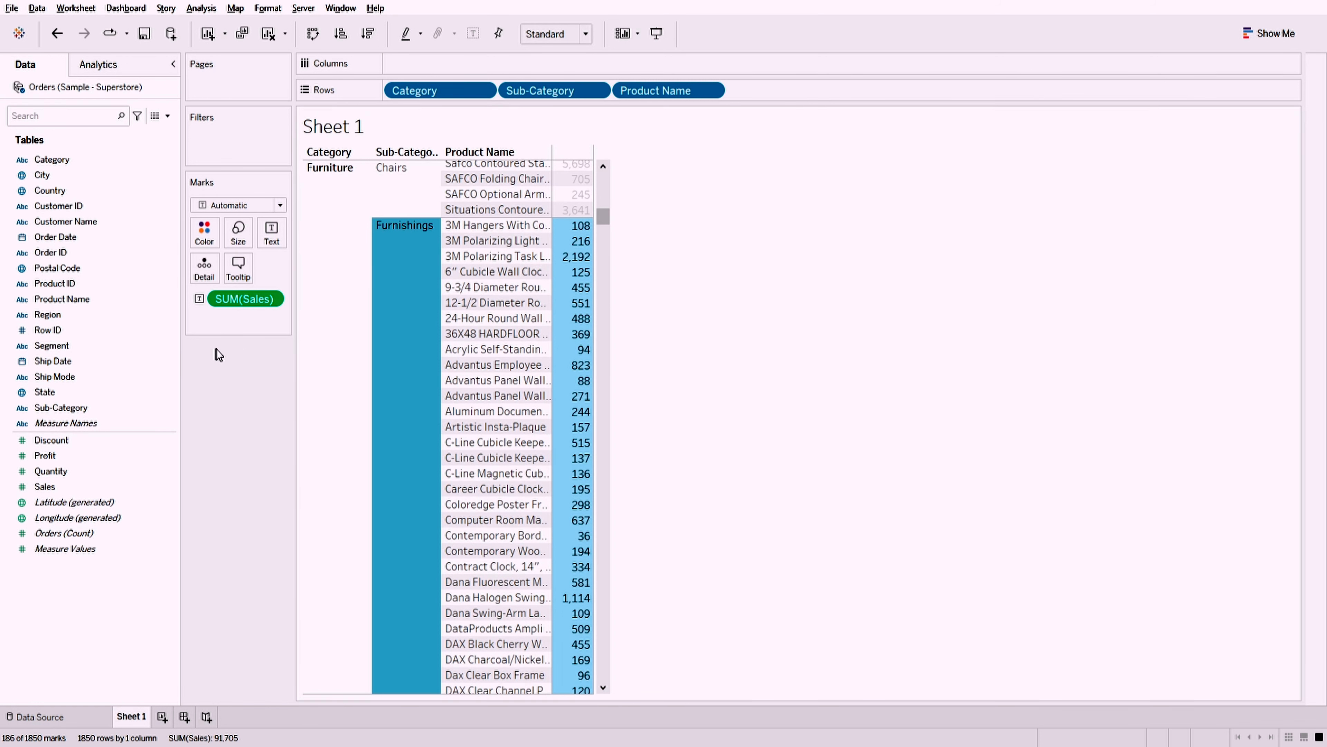
- Clear the highlighted group and remove Product Name from Rows
{"action": "left_click", "coordinate": [227, 300]}
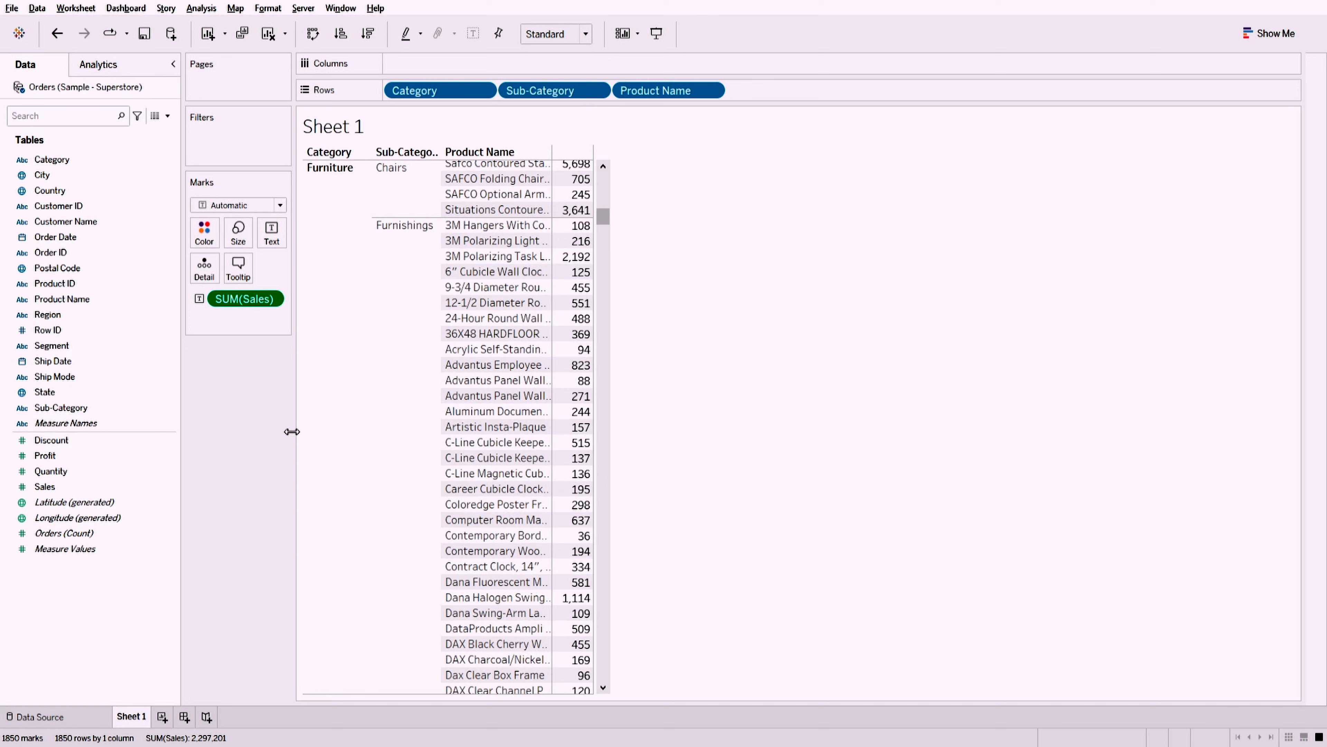
{"action": "mouse_move", "coordinate": [578, 180]}
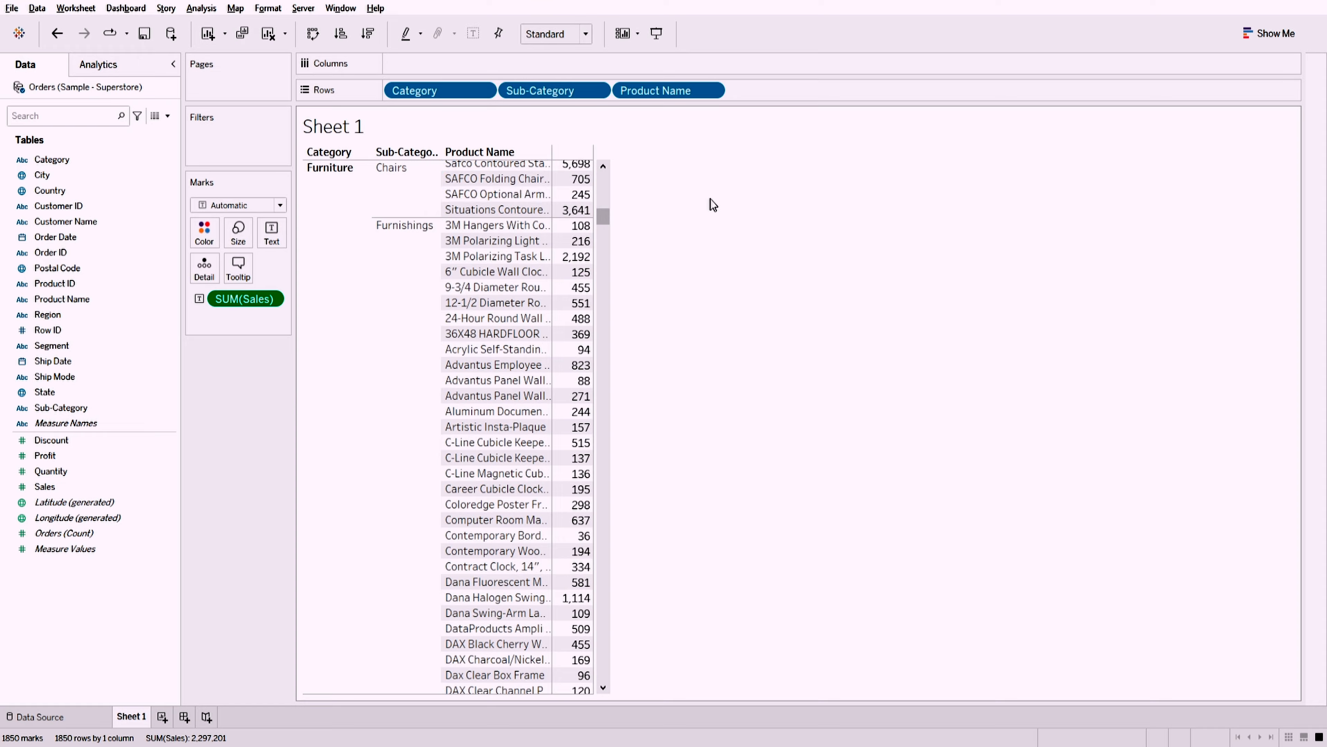
{"action": "left_click_drag", "start_coordinate": [605, 214], "coordinate": [601, 177]}
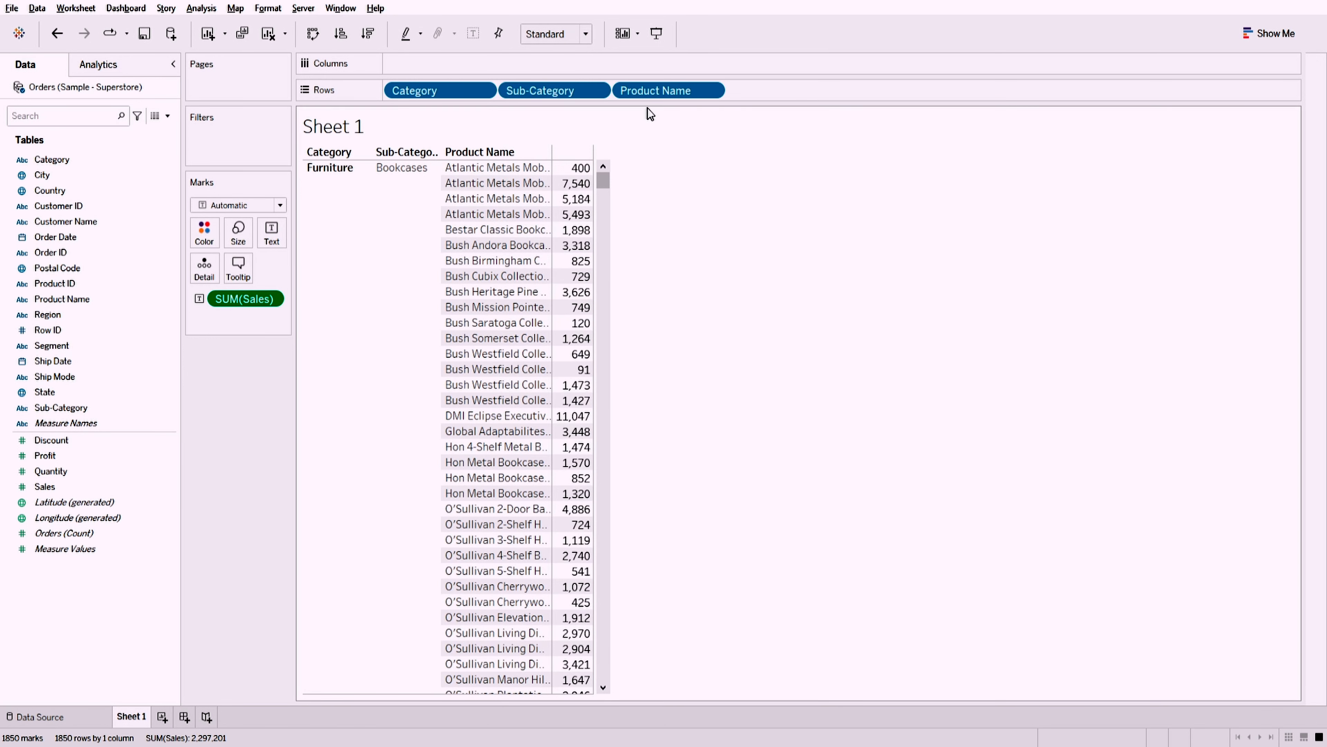
{"action": "left_click_drag", "start_coordinate": [661, 92], "coordinate": [247, 418]}
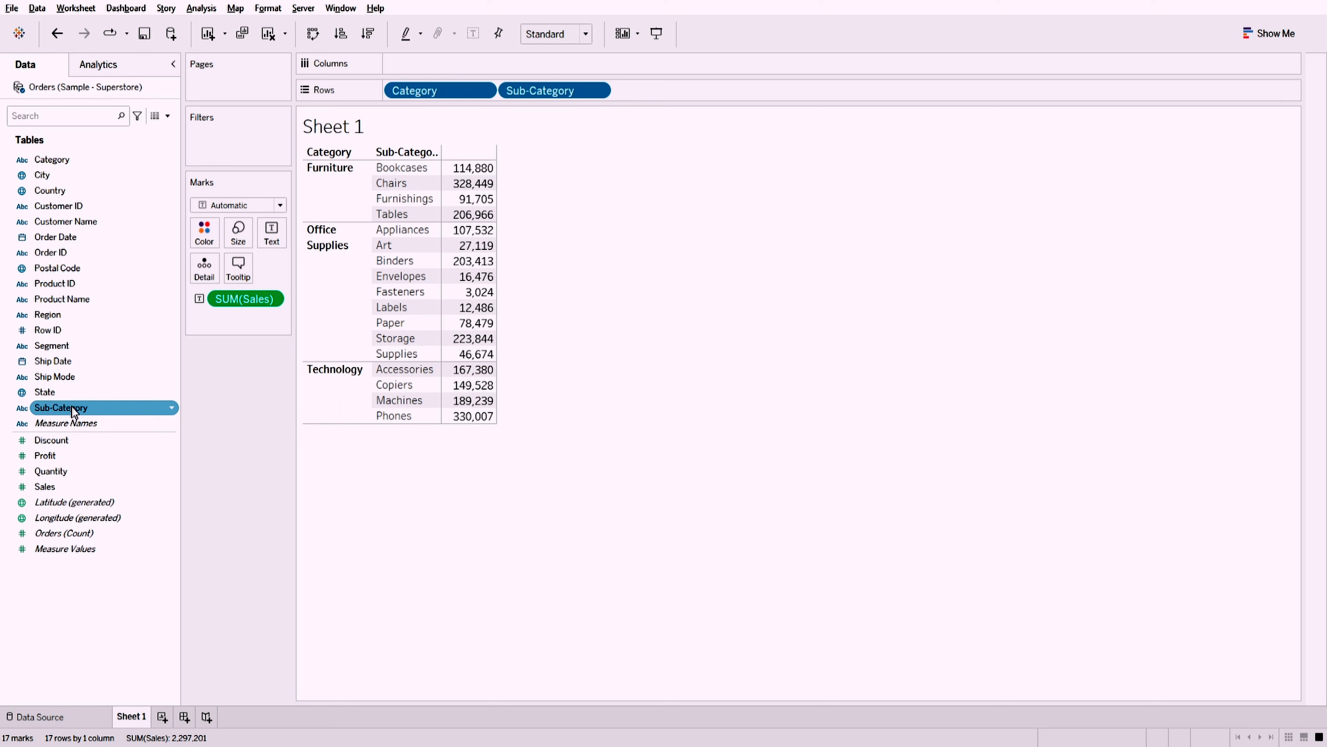
- Combine Sub-Category with Category into a hierarchy named Product Hierarchy
{"action": "left_click_drag", "start_coordinate": [72, 407], "coordinate": [71, 158]}
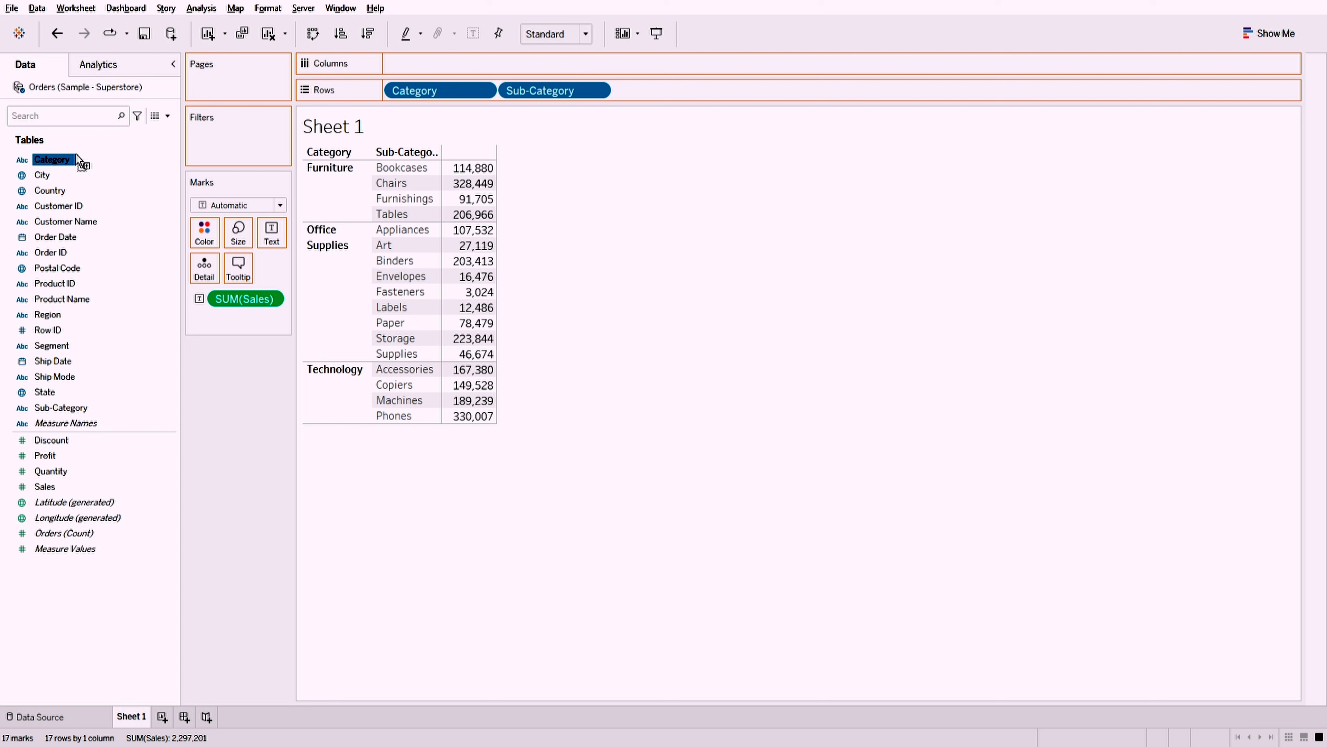
{"action": "mouse_move", "coordinate": [76, 154]}
{"action": "left_mouse_down"}
{"action": "mouse_move", "coordinate": [58, 165]}
{"action": "mouse_move", "coordinate": [71, 158]}
{"action": "left_mouse_up"}
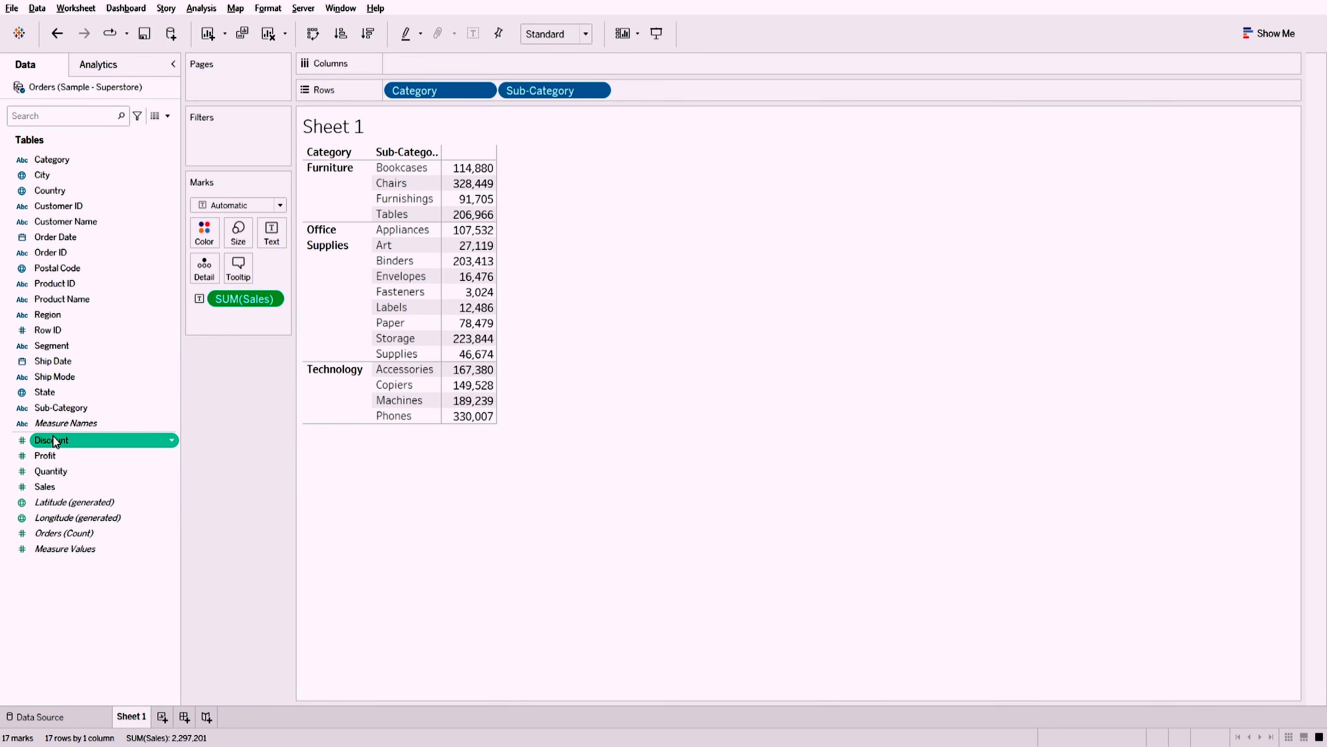
{"action": "left_click", "coordinate": [49, 409]}
{"action": "left_click_drag", "start_coordinate": [49, 409], "coordinate": [56, 161]}
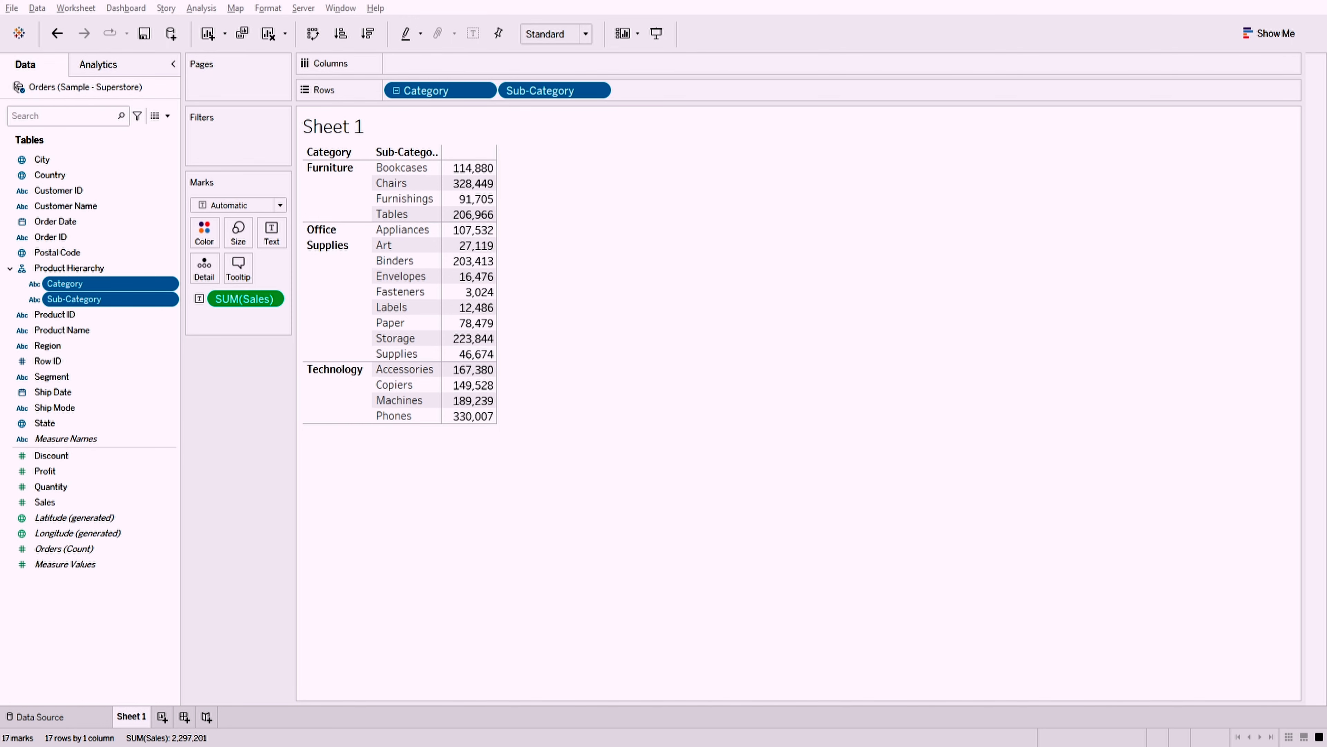
- Look at the Orders data source, return to Sheet 1, and remove Sub-Category from Rows
{"action": "left_click", "coordinate": [46, 724]}
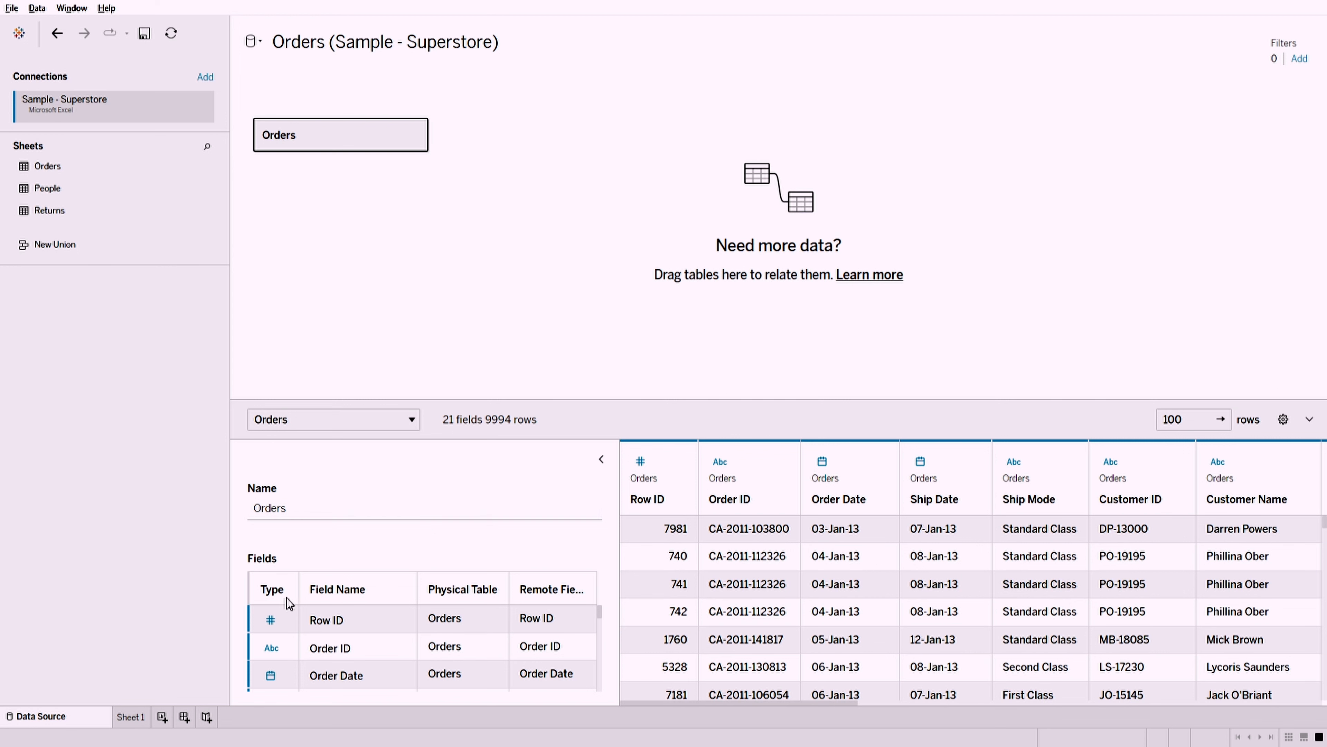
{"action": "left_click", "coordinate": [128, 717]}
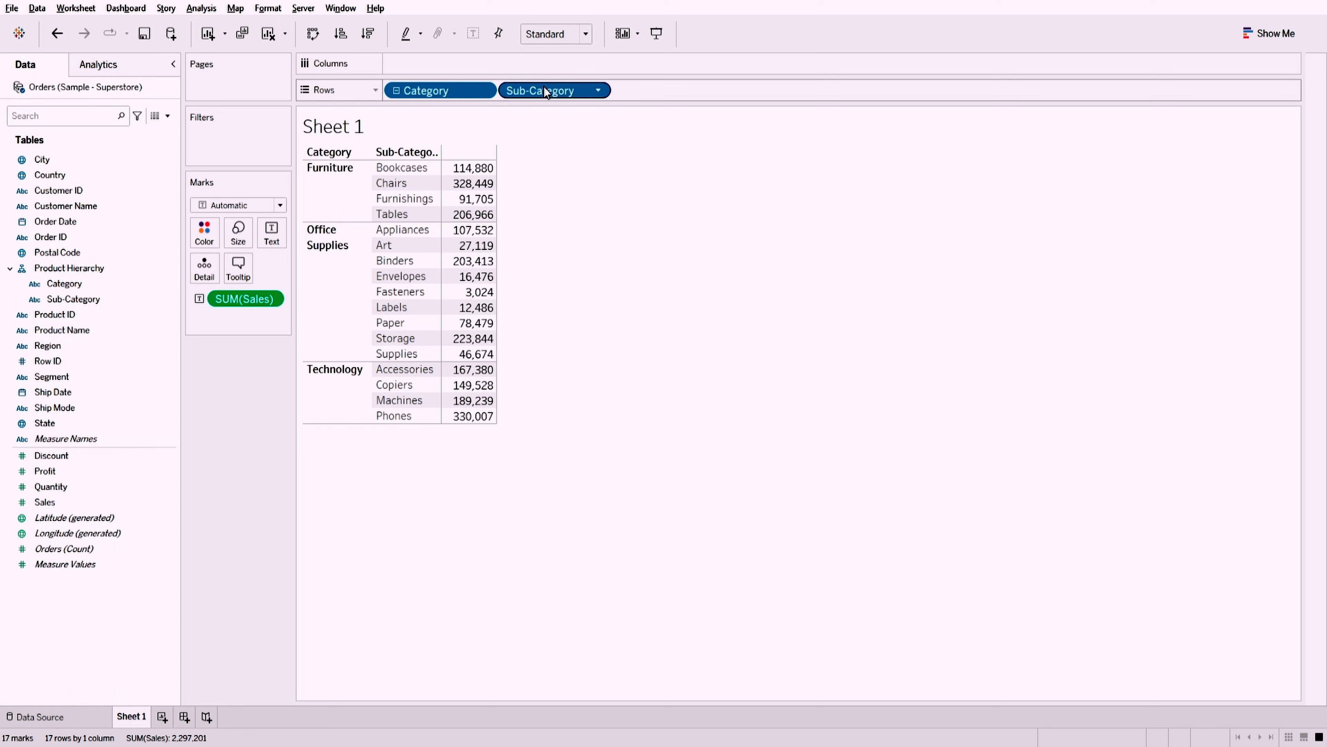
{"action": "left_click_drag", "start_coordinate": [543, 86], "coordinate": [177, 574]}
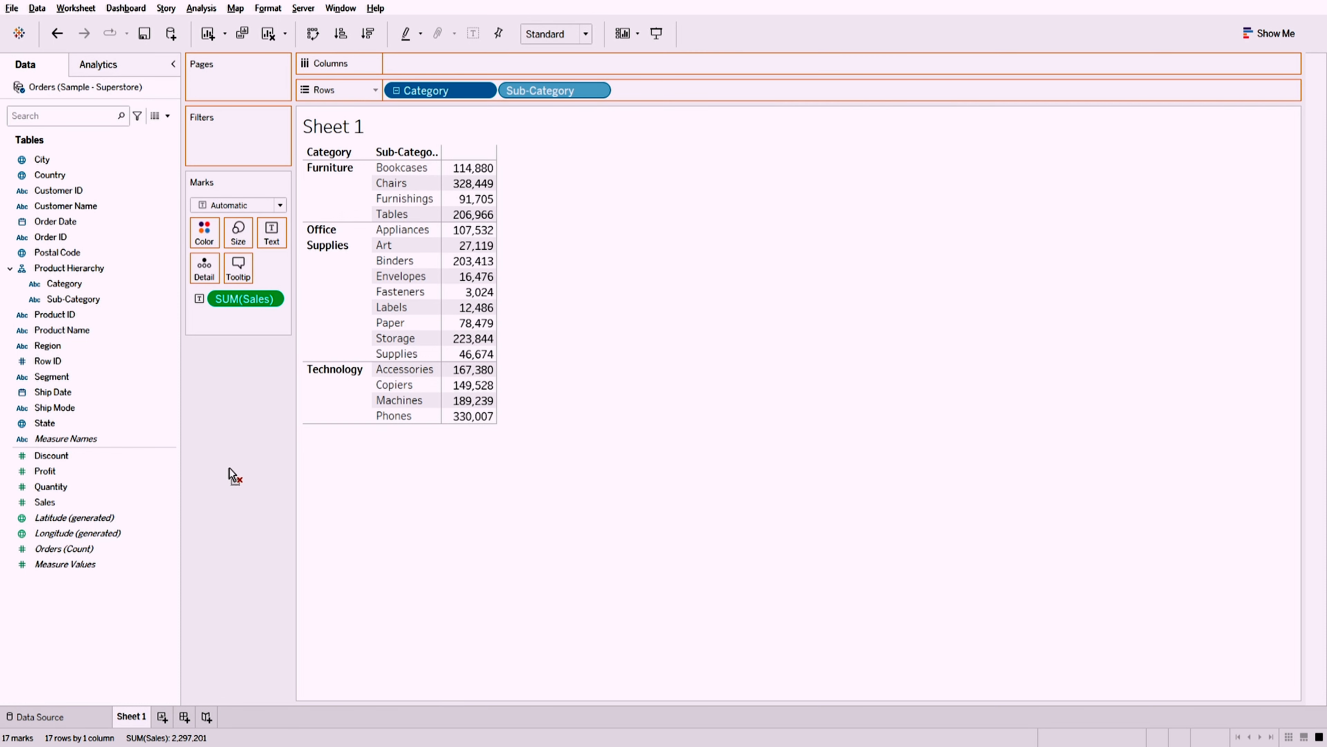
{"action": "left_click_drag", "start_coordinate": [228, 468], "coordinate": [232, 462]}
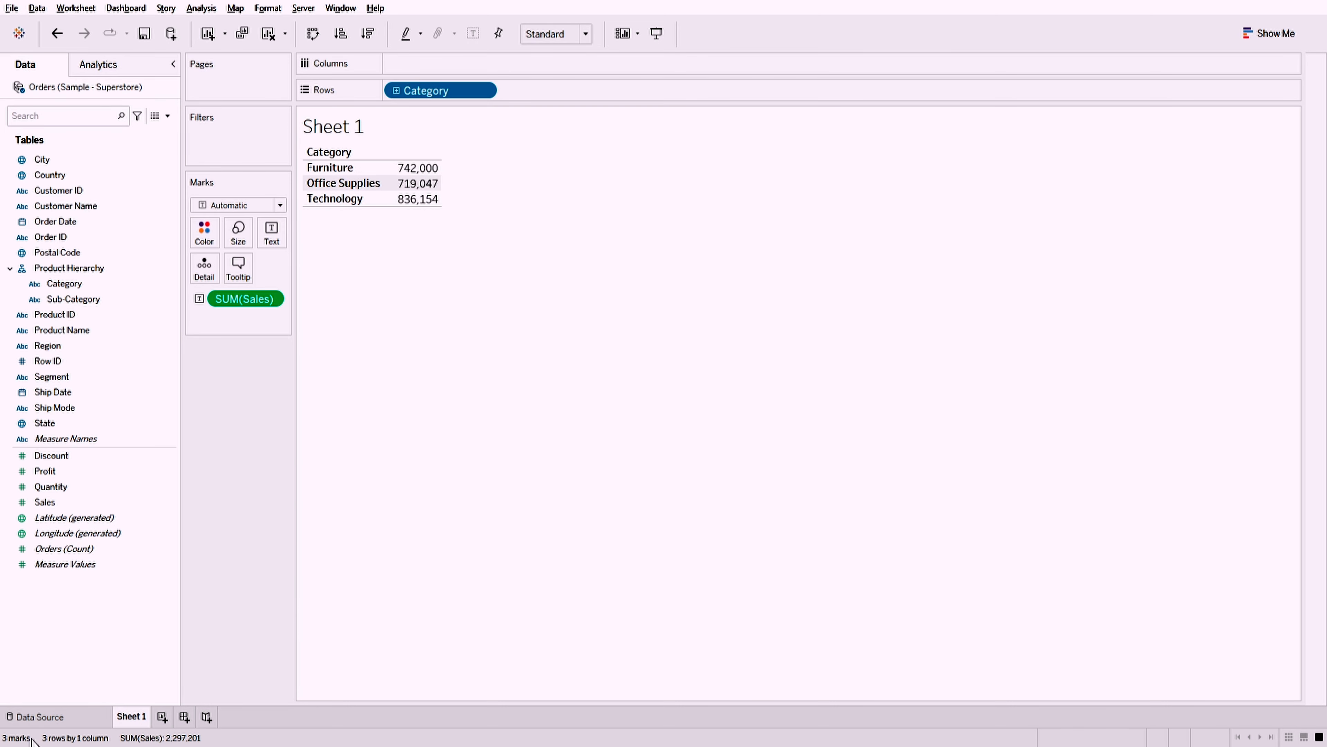
- Revisit the data source, then on Sheet 1 drill Category down to Sub-Category, collapse it, and expand it again
{"action": "left_click", "coordinate": [40, 716]}
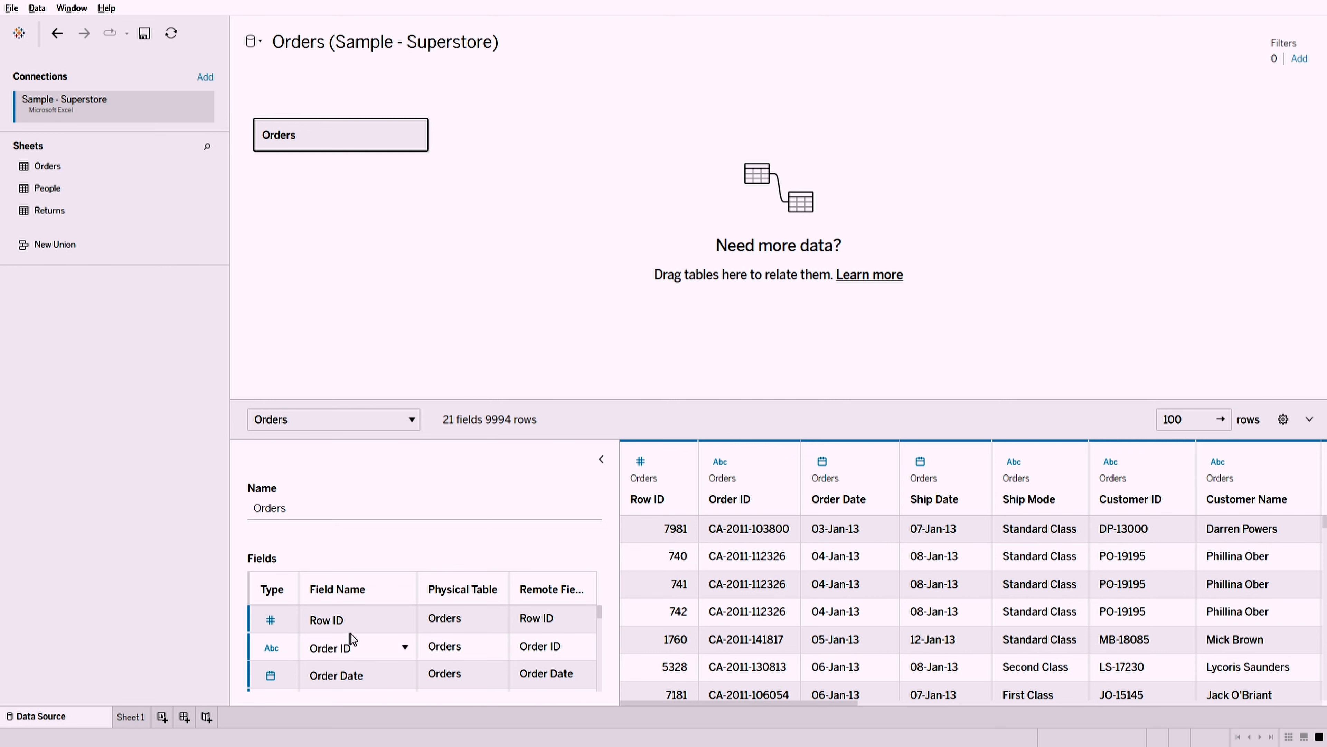
{"action": "left_click", "coordinate": [124, 716]}
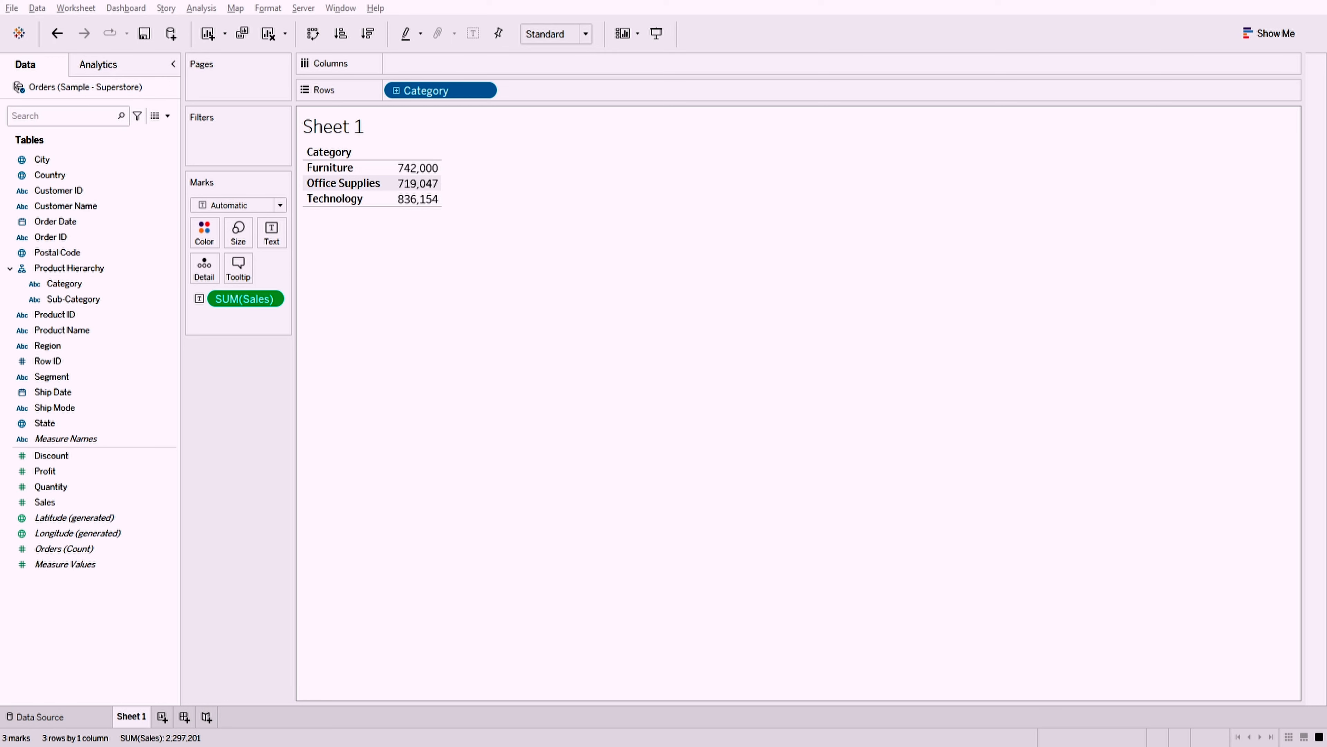
{"action": "left_click", "coordinate": [396, 91]}
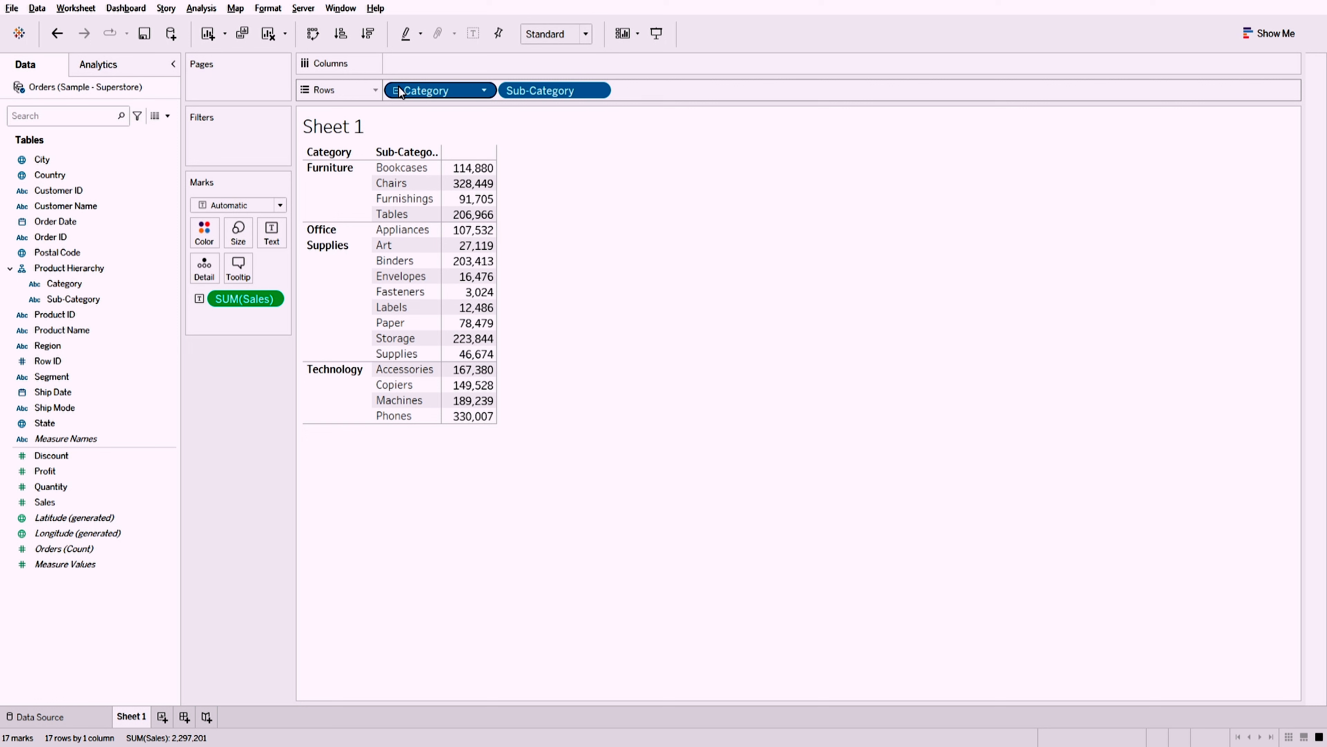
{"action": "left_click", "coordinate": [396, 91]}
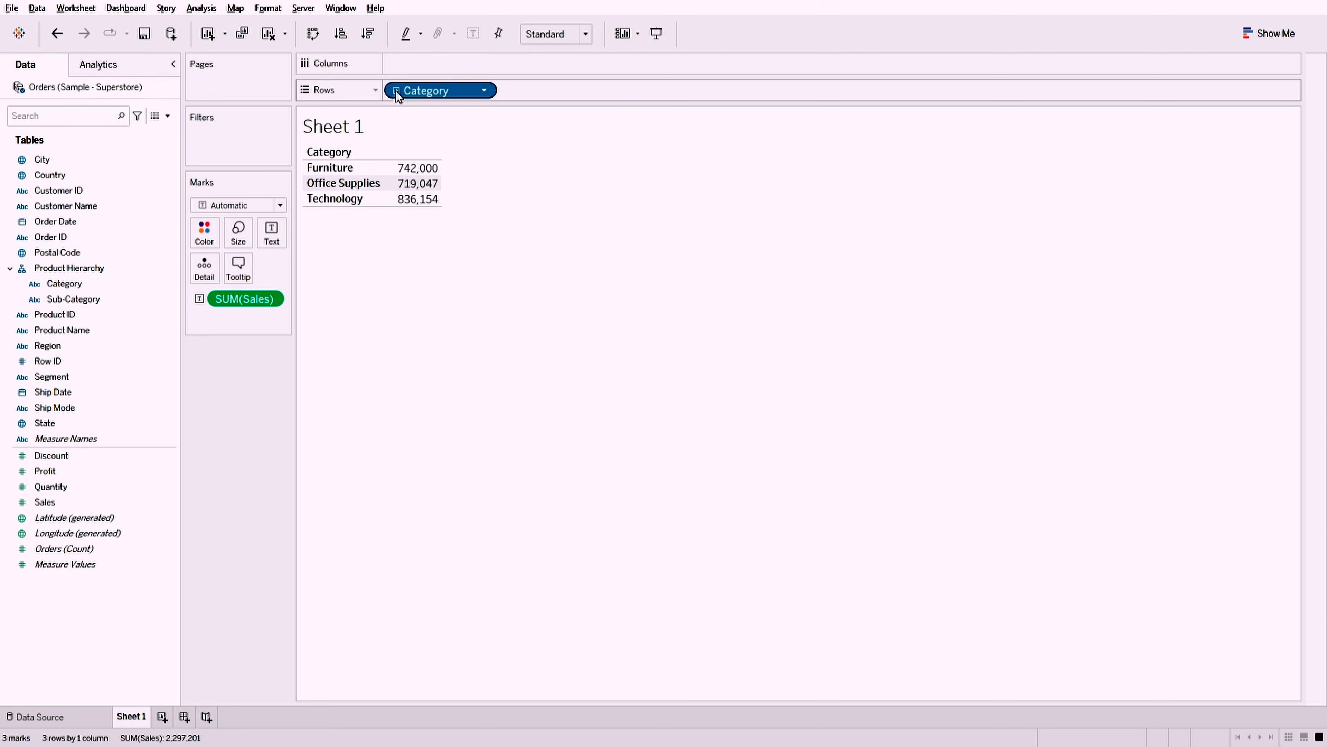
{"action": "left_click", "coordinate": [397, 92]}
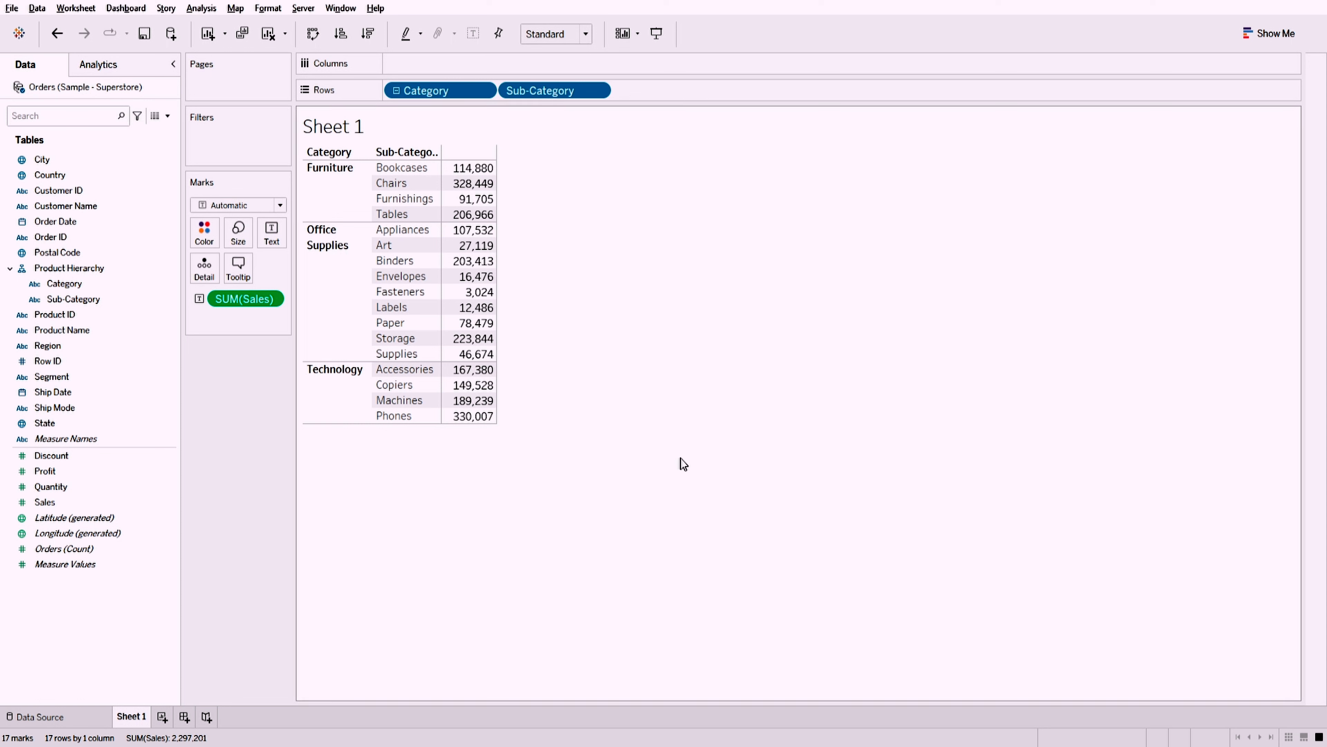
- Add Product Name to Product Hierarchy as the level below Sub-Category
{"action": "left_click", "coordinate": [129, 470]}
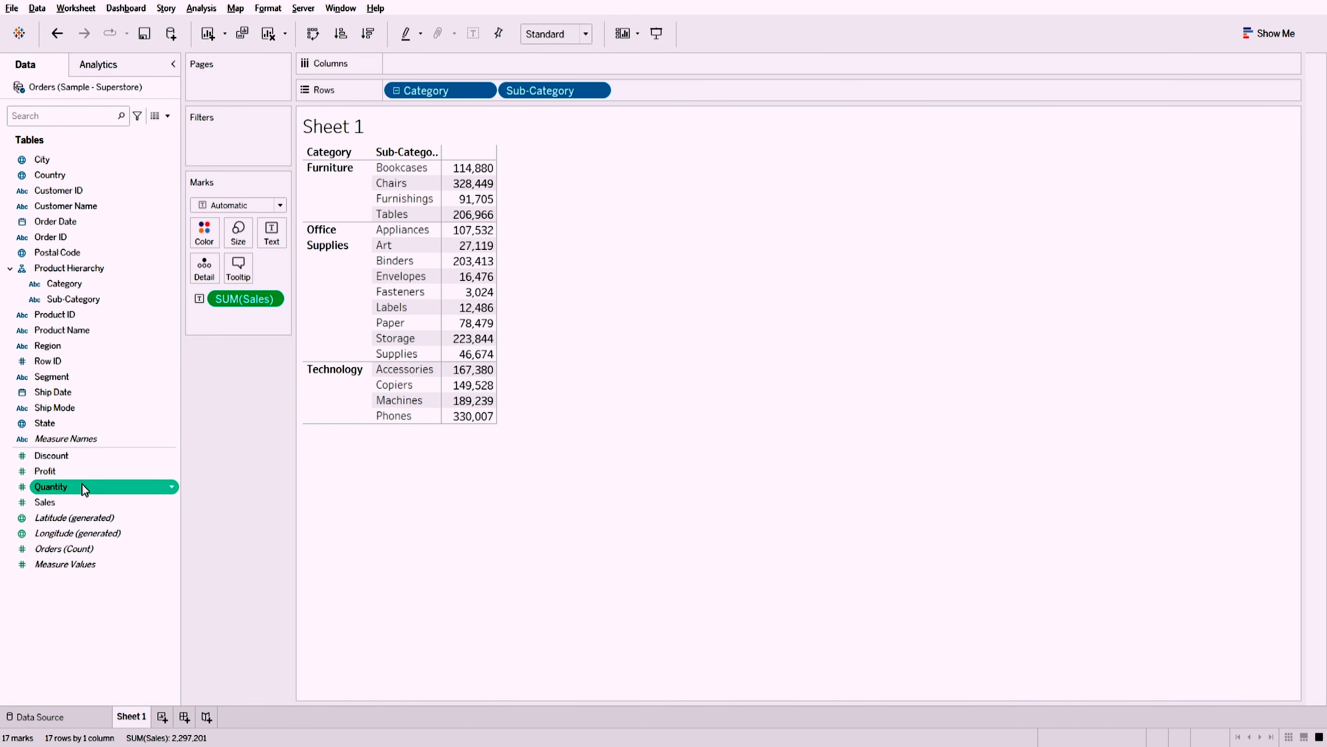
{"action": "left_click", "coordinate": [101, 330]}
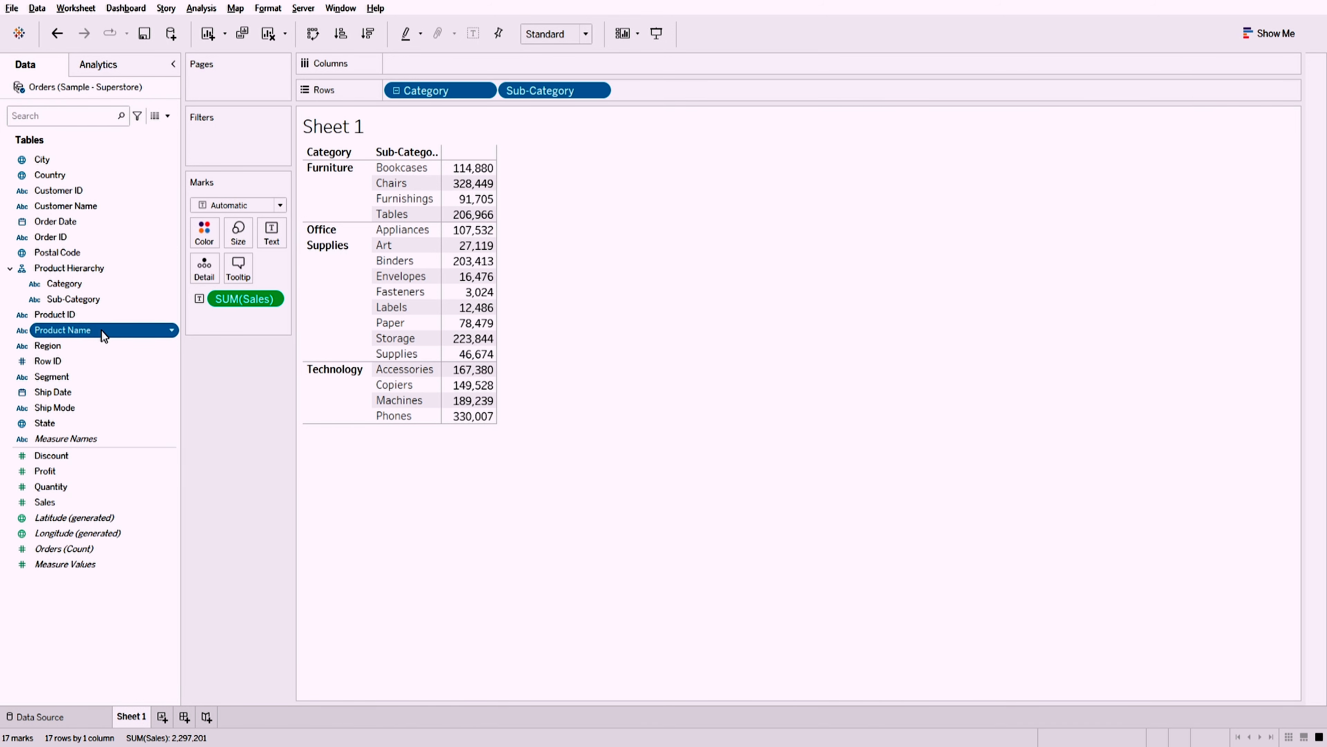
{"action": "mouse_move", "coordinate": [101, 329]}
{"action": "left_mouse_down"}
{"action": "mouse_move", "coordinate": [125, 319]}
{"action": "mouse_move", "coordinate": [84, 264]}
{"action": "mouse_move", "coordinate": [79, 294]}
{"action": "mouse_move", "coordinate": [104, 318]}
{"action": "left_mouse_up"}
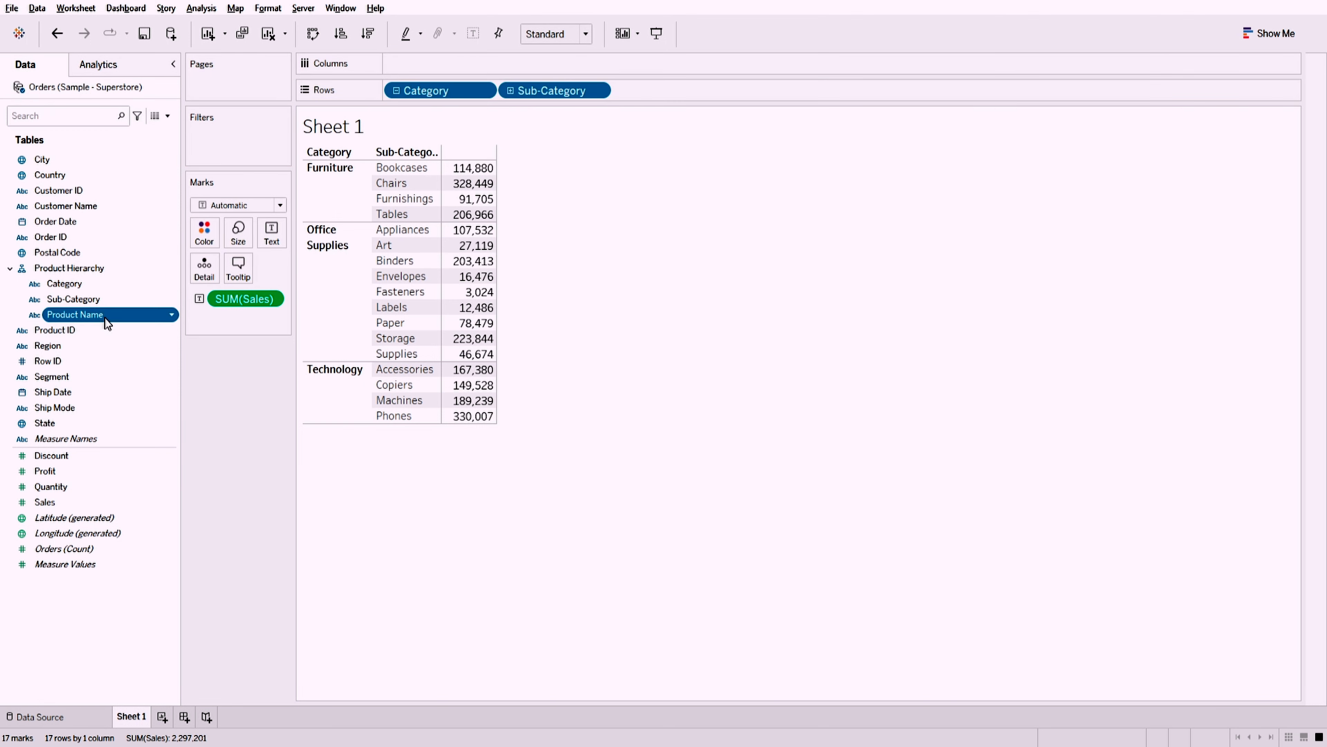
- Review the three levels of Product Hierarchy, collapse Category in Rows, and expand it to Sub-Category again
{"action": "left_click", "coordinate": [70, 286]}
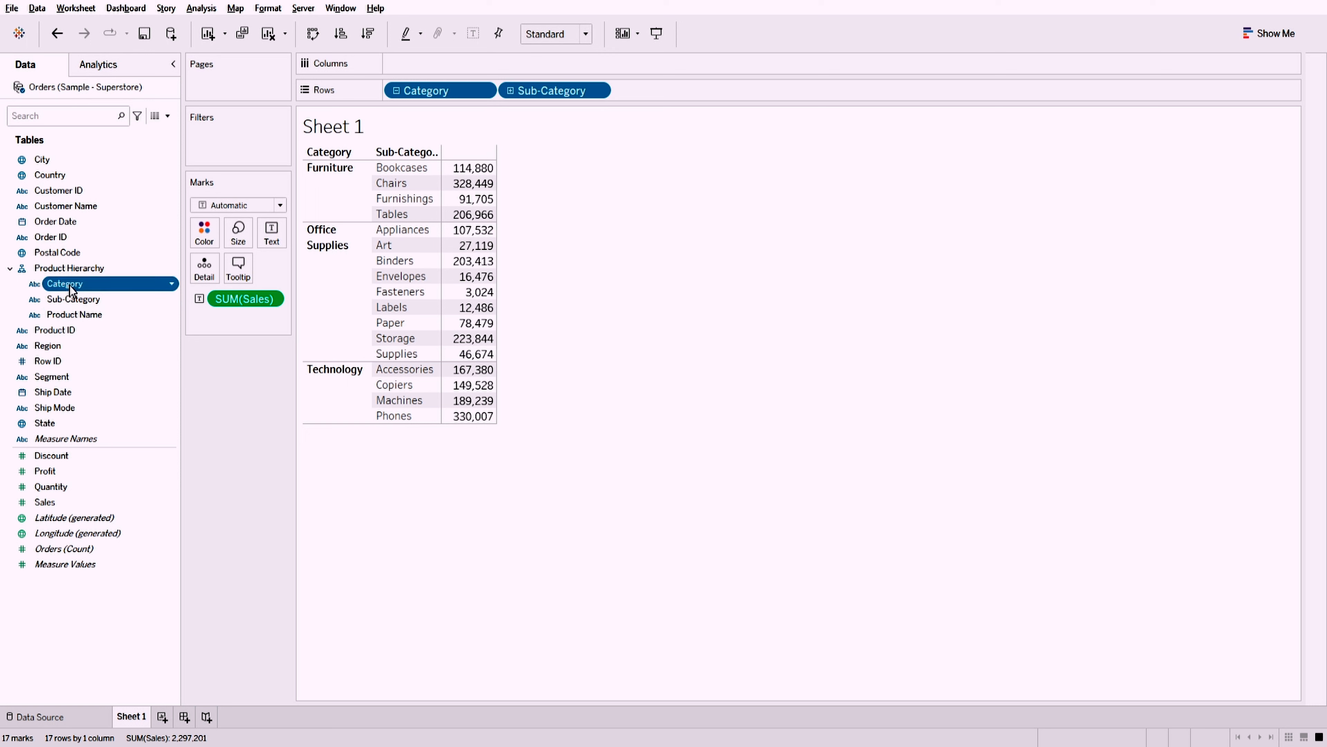
{"action": "left_click", "coordinate": [73, 302]}
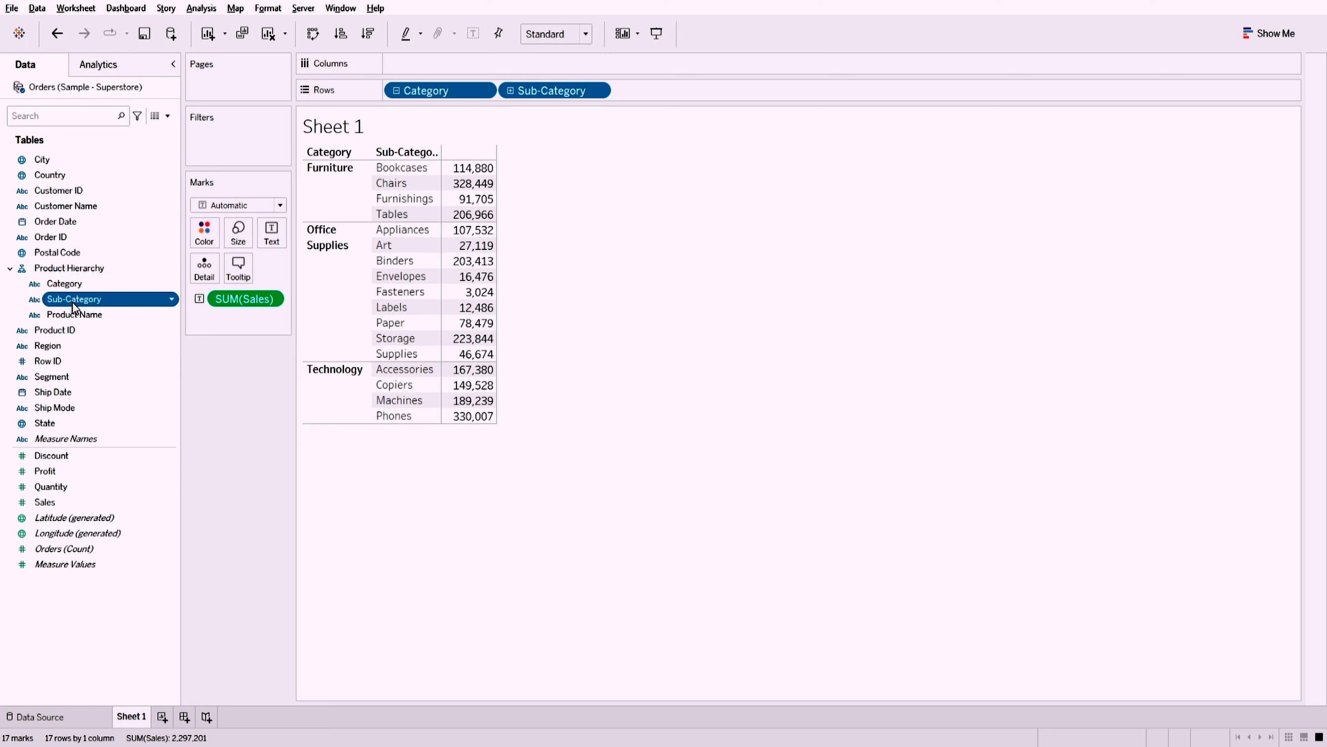
{"action": "left_click", "coordinate": [73, 313]}
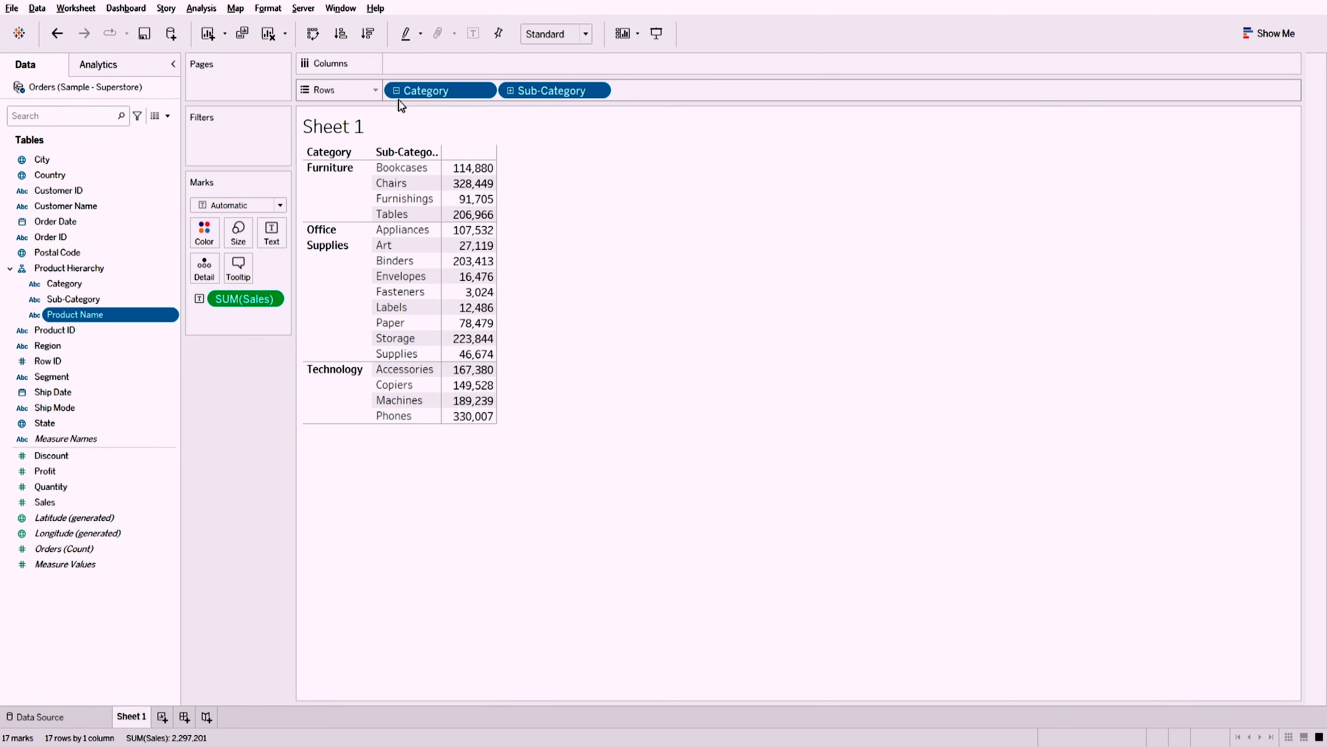
{"action": "left_click", "coordinate": [396, 90]}
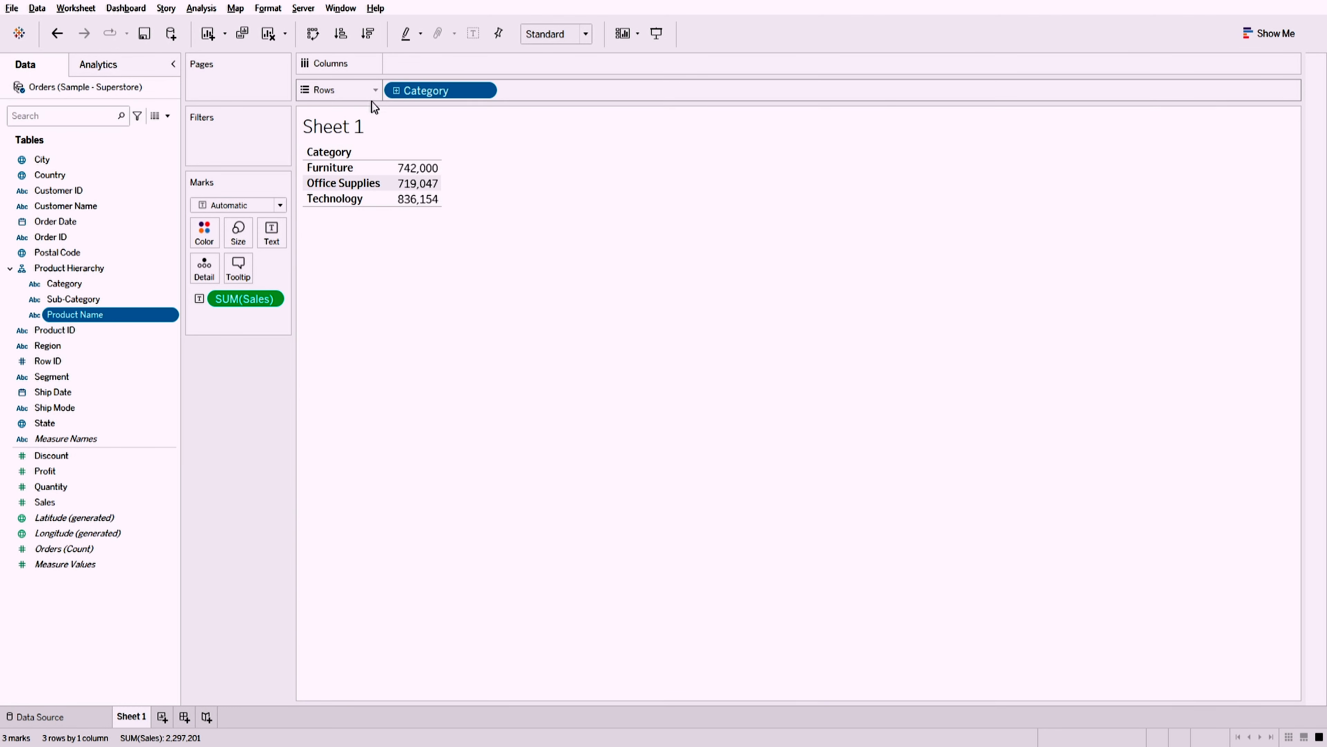
{"action": "left_click", "coordinate": [395, 92]}
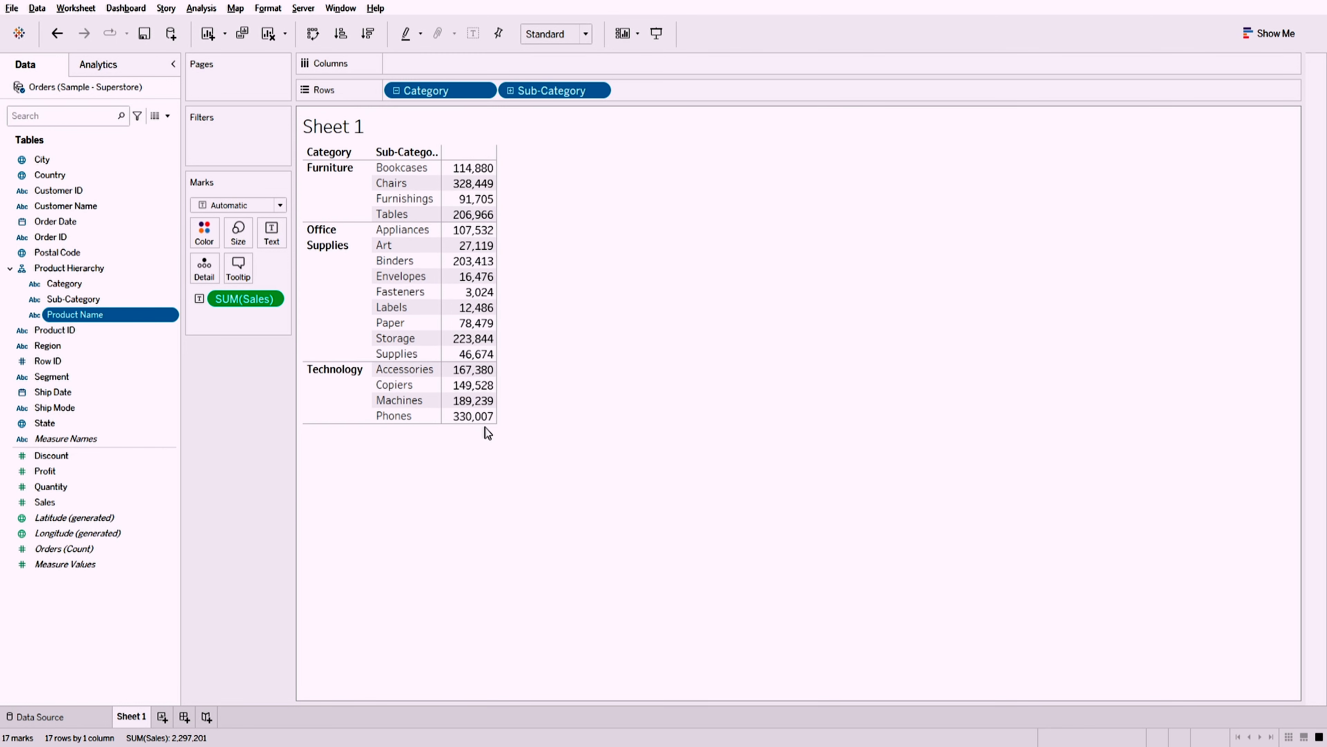
- Drill Sub-Category down to Product Name and examine the sales of the first product under Bookcases
{"action": "mouse_move", "coordinate": [464, 168]}
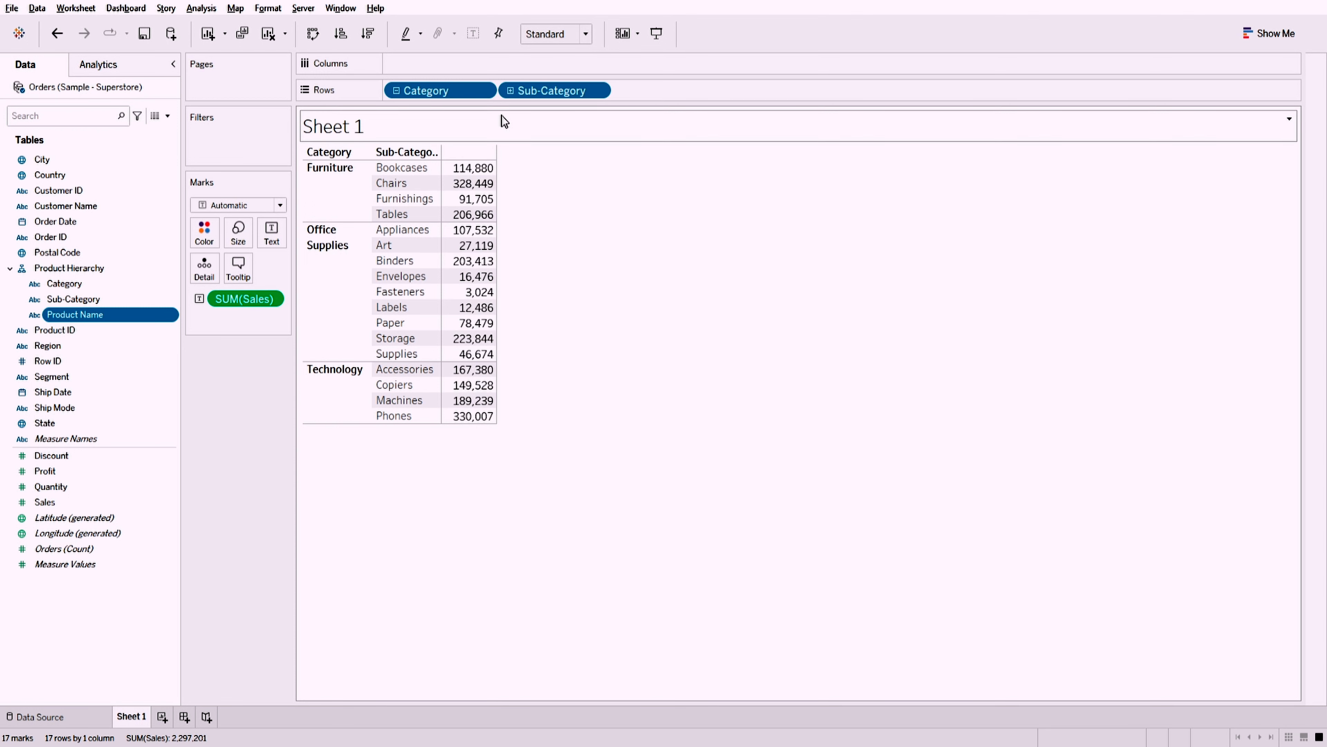
{"action": "left_click", "coordinate": [510, 91]}
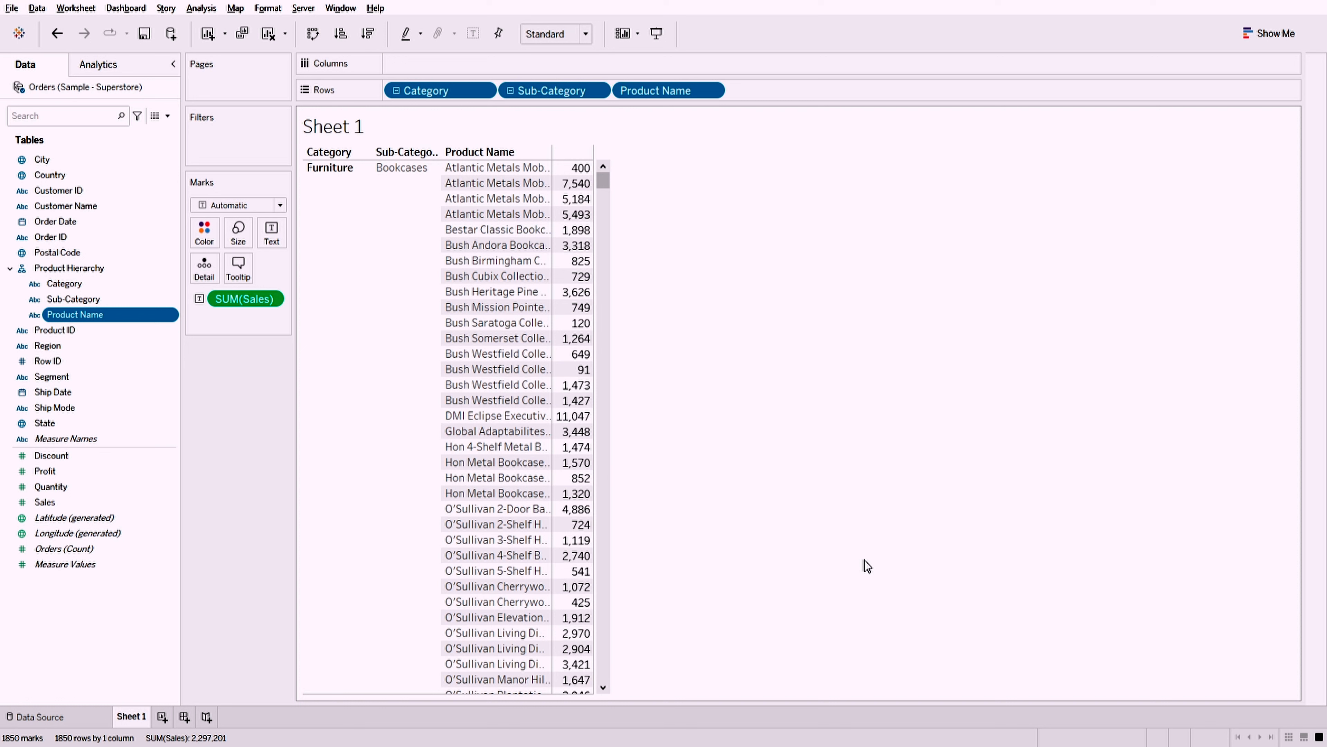
{"action": "left_click", "coordinate": [509, 172]}
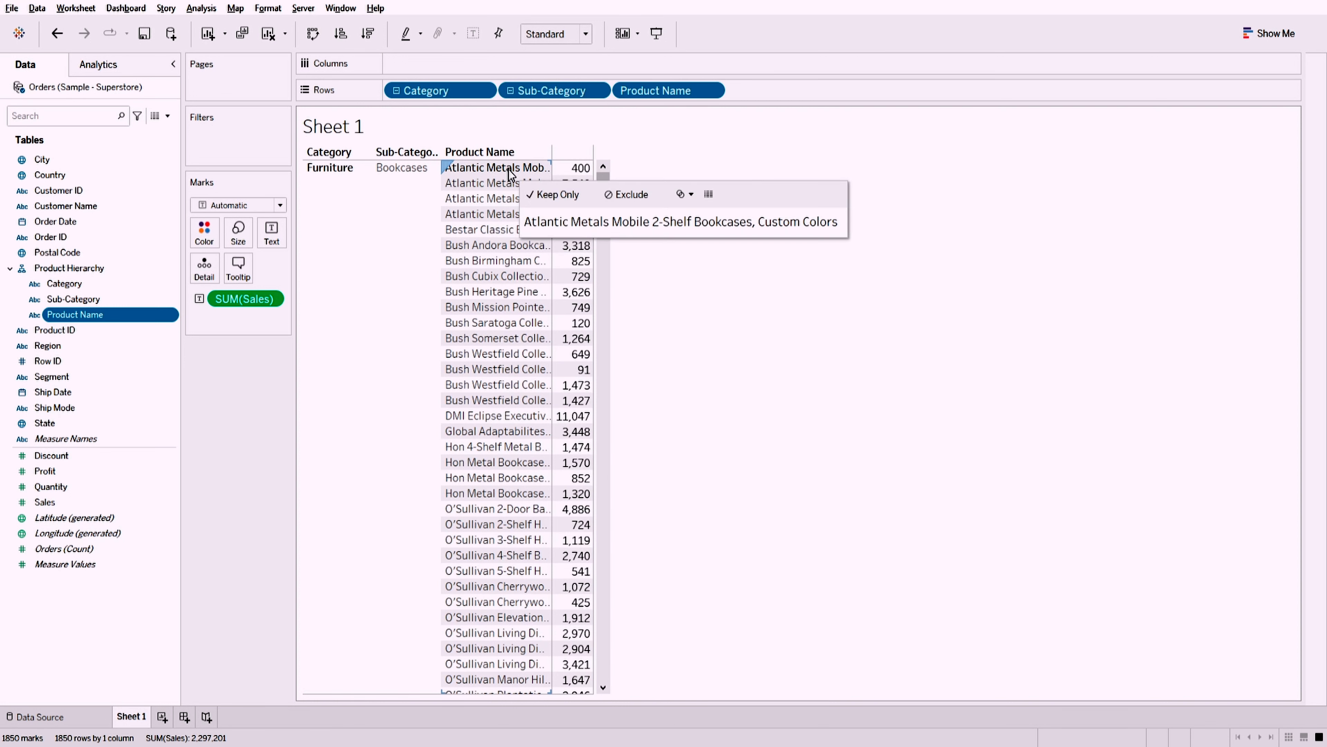
{"action": "left_click", "coordinate": [579, 168]}
{"action": "left_click", "coordinate": [721, 287]}
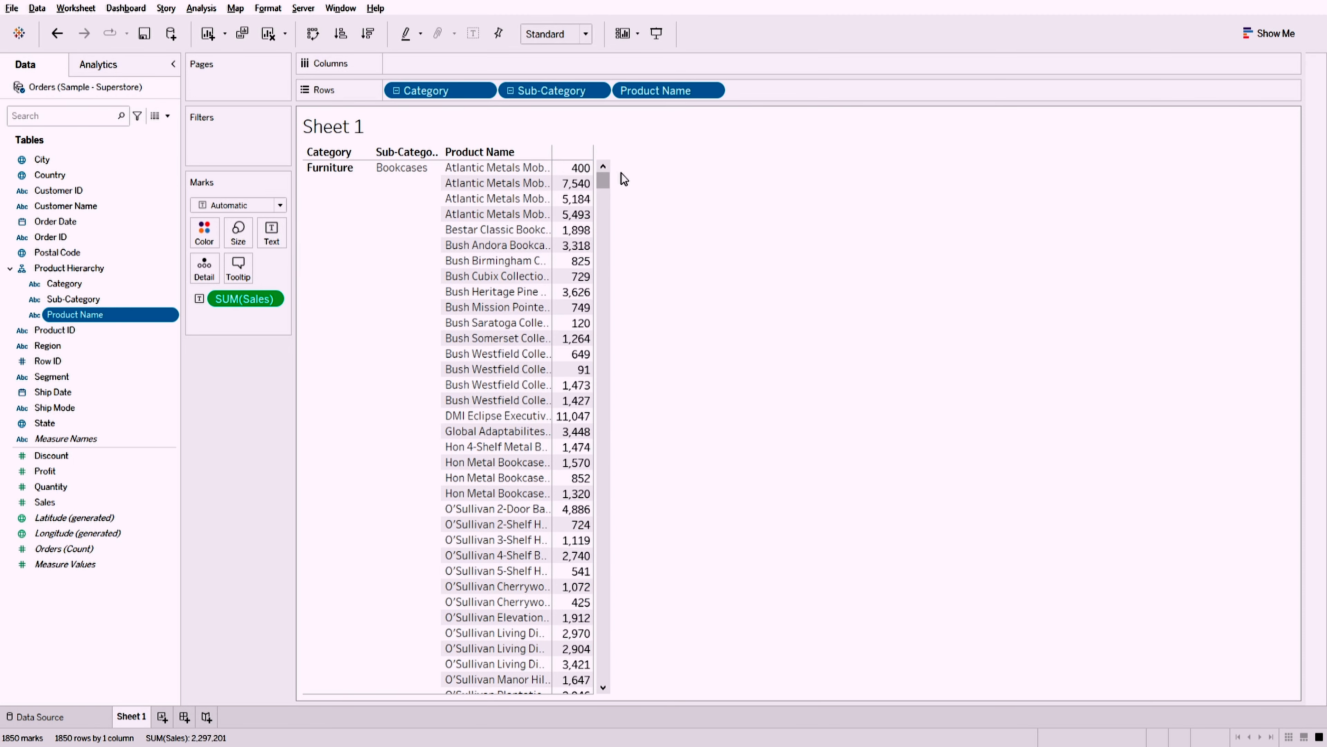
{"action": "mouse_move", "coordinate": [603, 183]}
{"action": "left_mouse_down"}
{"action": "mouse_move", "coordinate": [603, 472]}
{"action": "mouse_move", "coordinate": [592, 170]}
{"action": "left_mouse_up"}
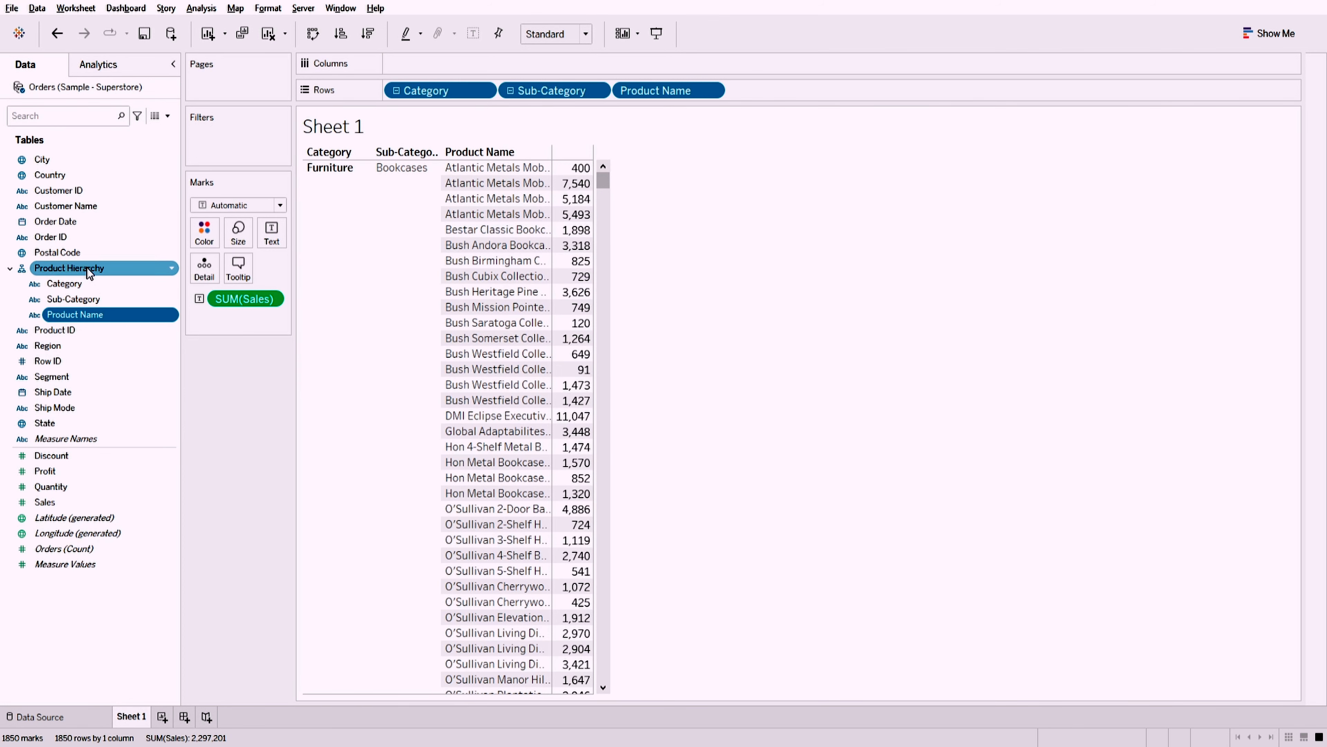
- Remove Product Hierarchy from the data fields and take Product Name and Sub-Category off Rows
{"action": "left_click", "coordinate": [173, 274]}
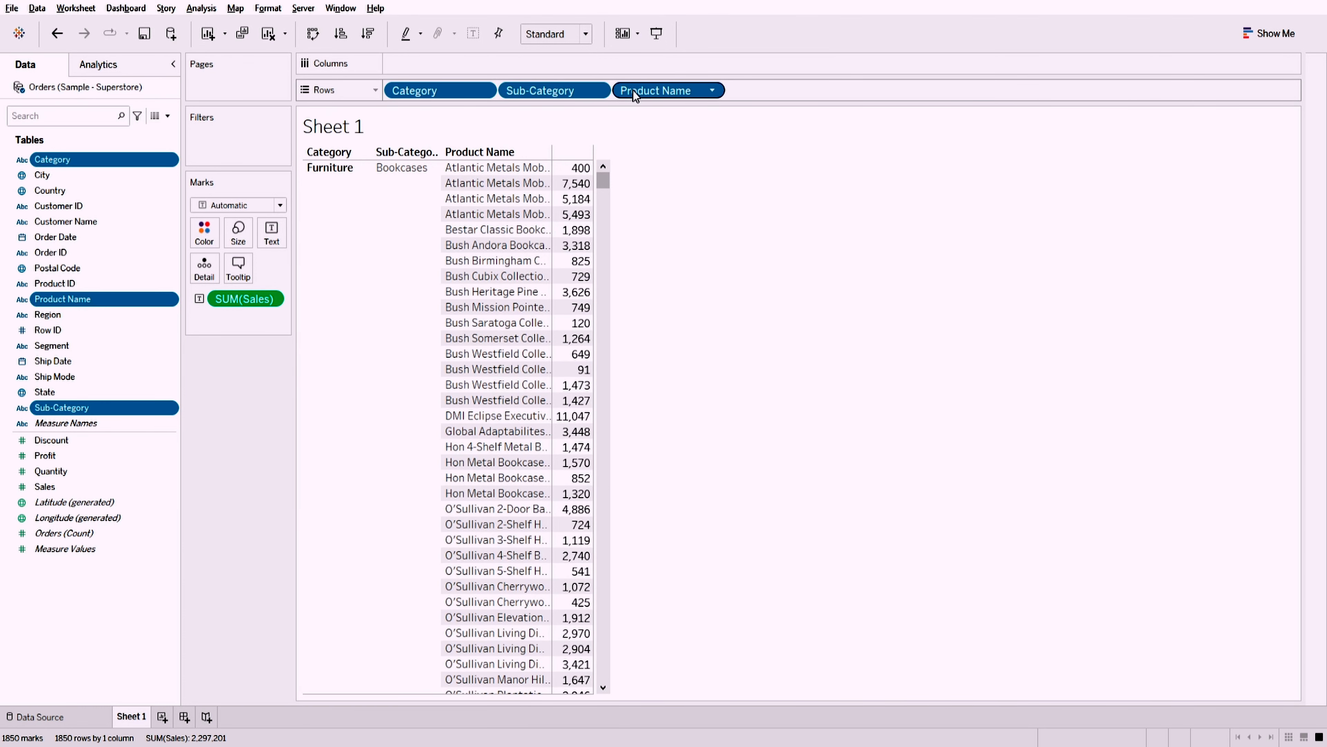
{"action": "left_click_drag", "start_coordinate": [632, 90], "coordinate": [245, 428]}
{"action": "left_click_drag", "start_coordinate": [520, 91], "coordinate": [248, 437]}
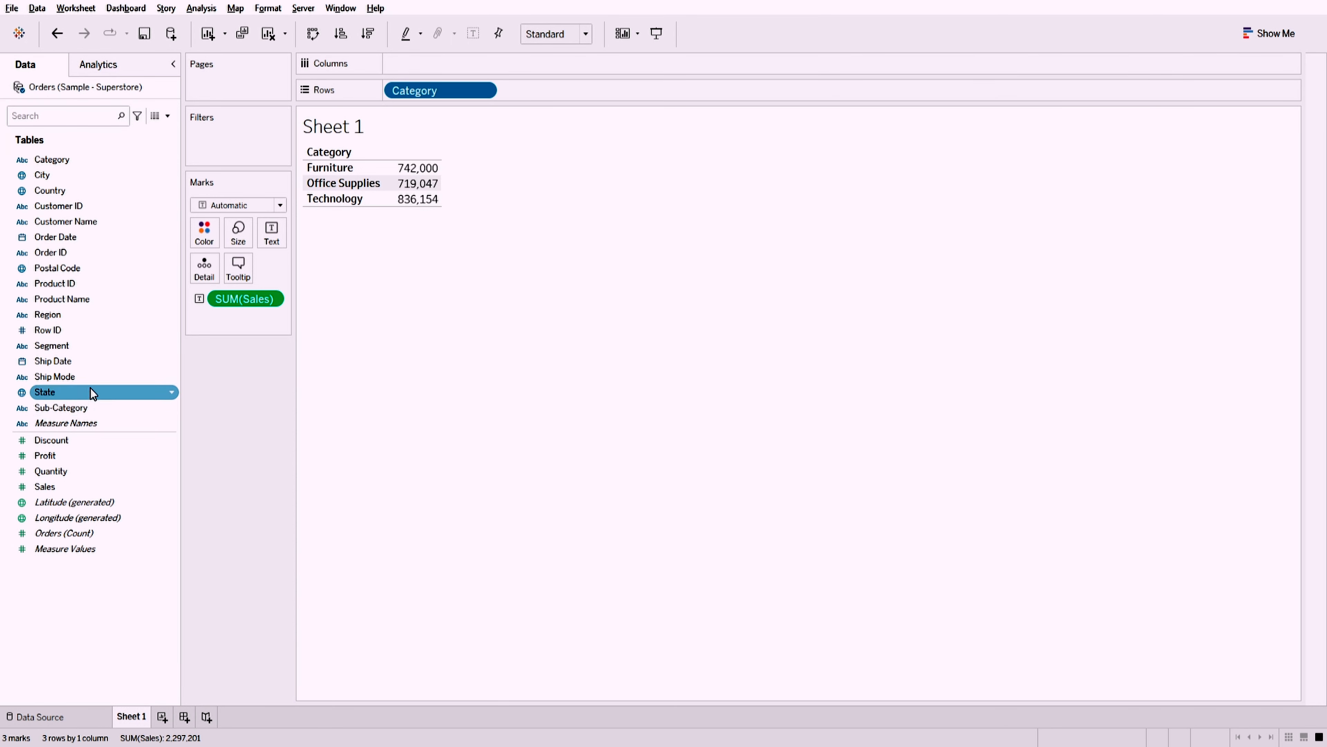
- Rebuild Product Hierarchy by combining Sub-Category with Category, and add Product Name as the level below Sub-Category
{"action": "left_click", "coordinate": [70, 164]}
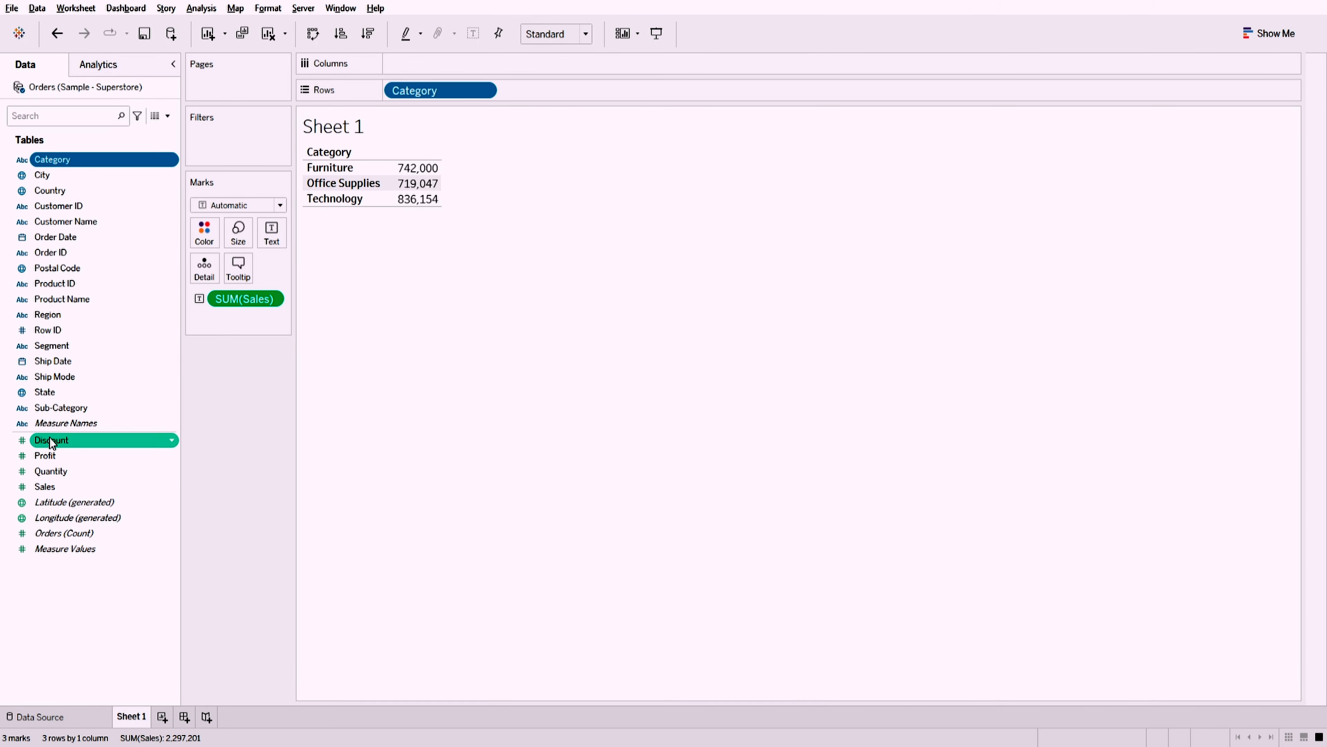
{"action": "left_click_drag", "start_coordinate": [59, 410], "coordinate": [77, 167]}
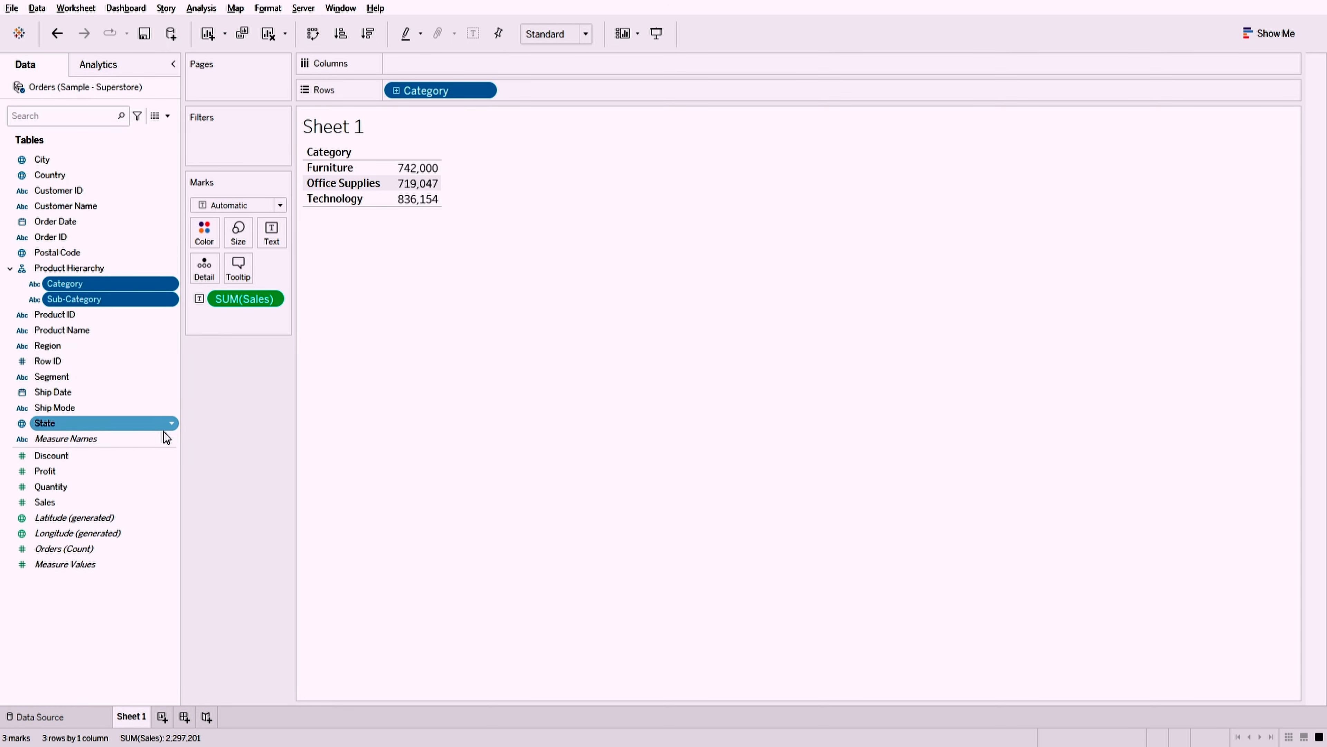
{"action": "left_click", "coordinate": [84, 330]}
{"action": "left_click_drag", "start_coordinate": [84, 329], "coordinate": [104, 302]}
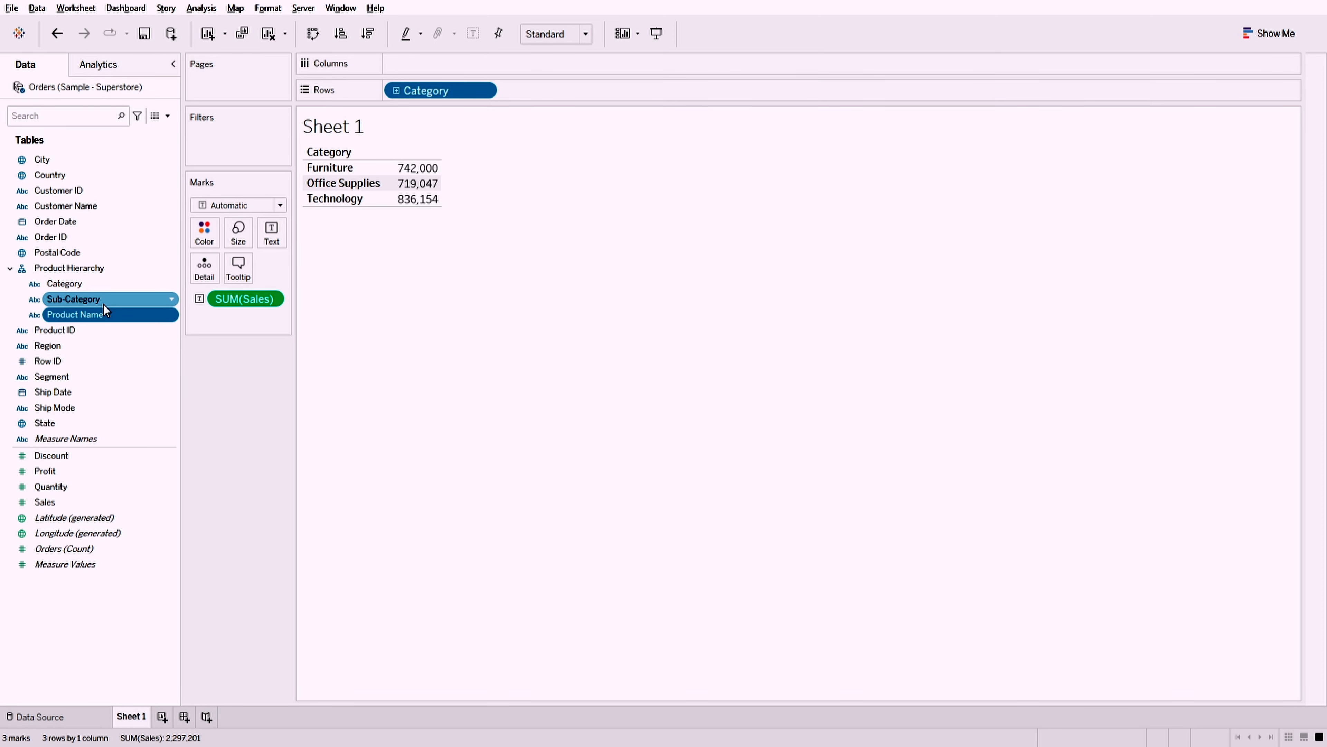
{"action": "left_click", "coordinate": [76, 269]}
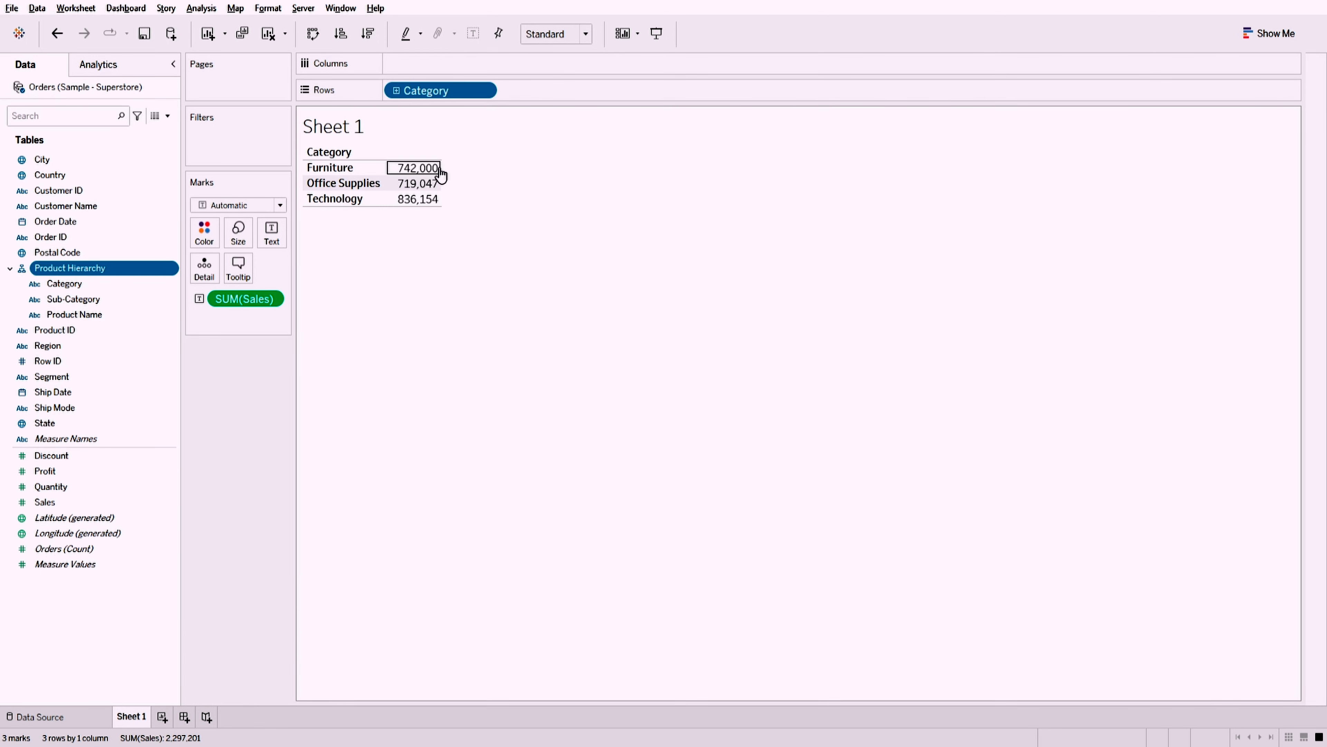
- Drill Category down through Sub-Category to Product Name, and roll the view back up to Sub-Category
{"action": "left_click", "coordinate": [396, 92]}
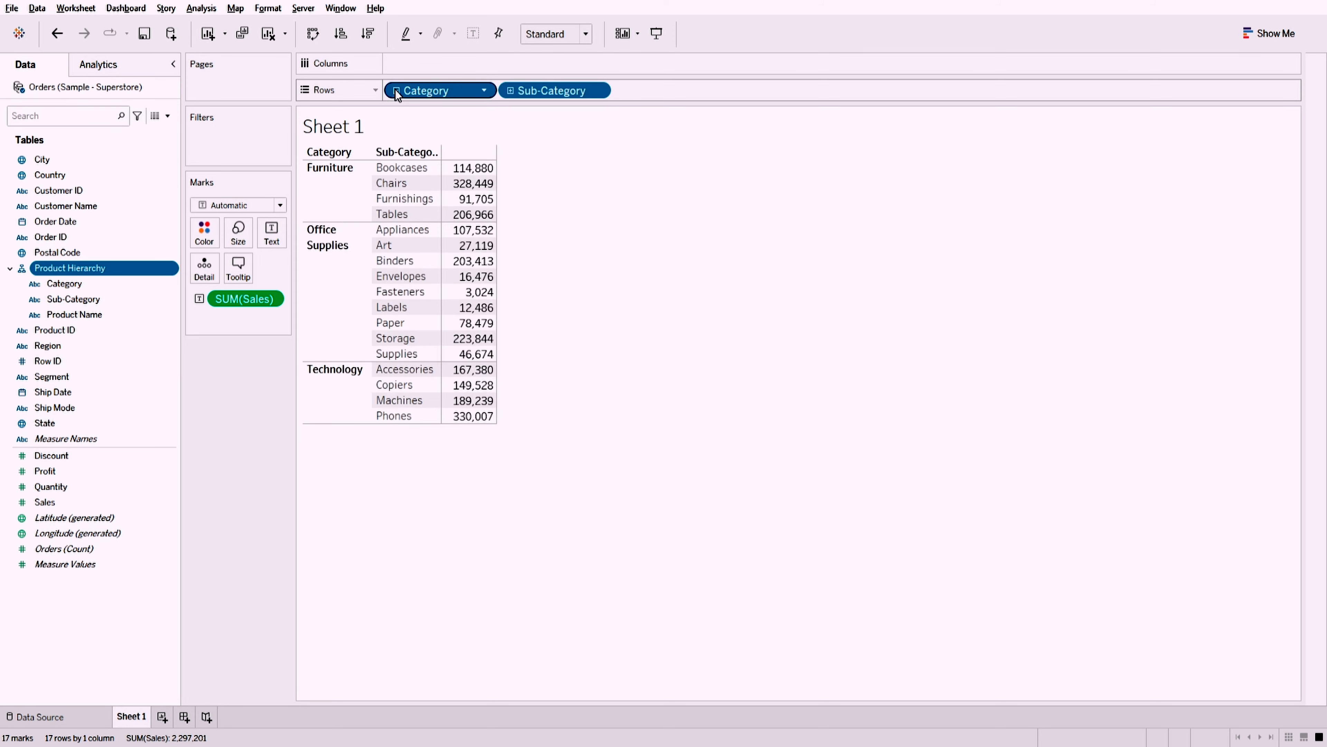
{"action": "left_click", "coordinate": [510, 92]}
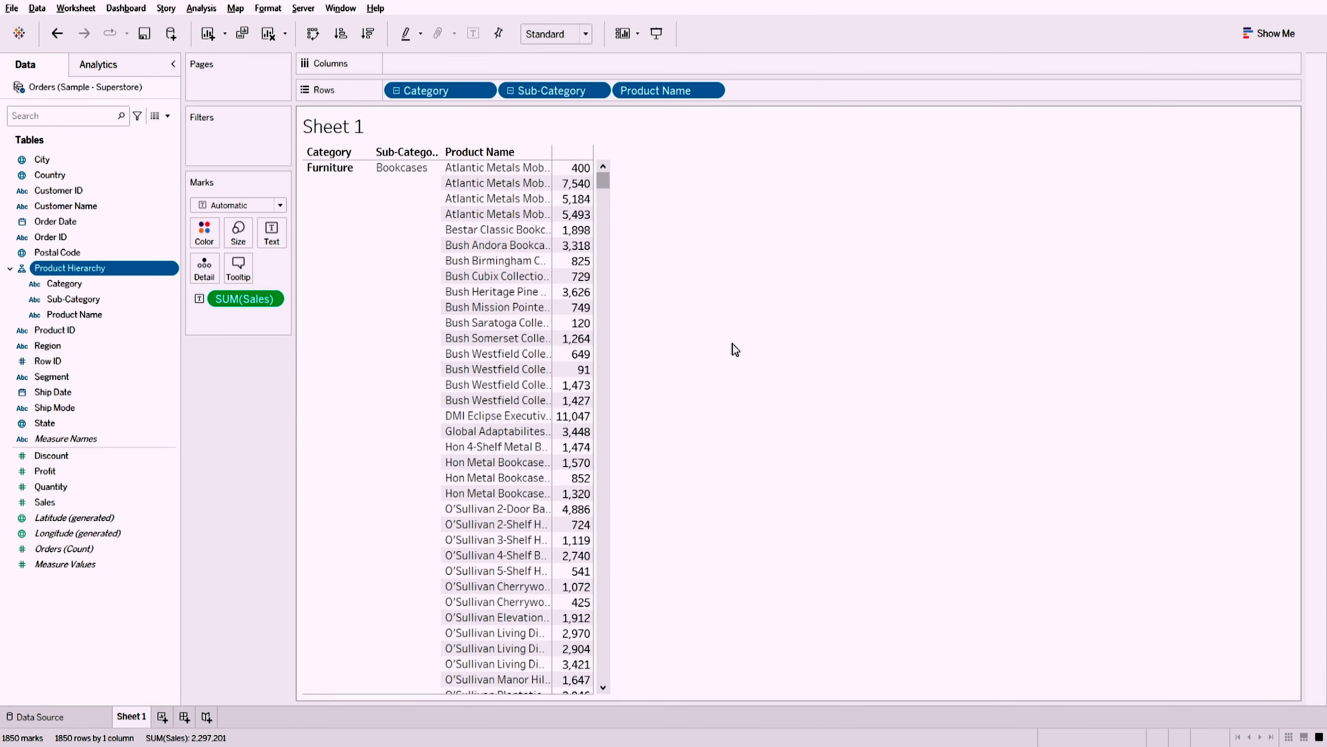
{"action": "left_click", "coordinate": [412, 173]}
{"action": "left_click", "coordinate": [506, 91]}
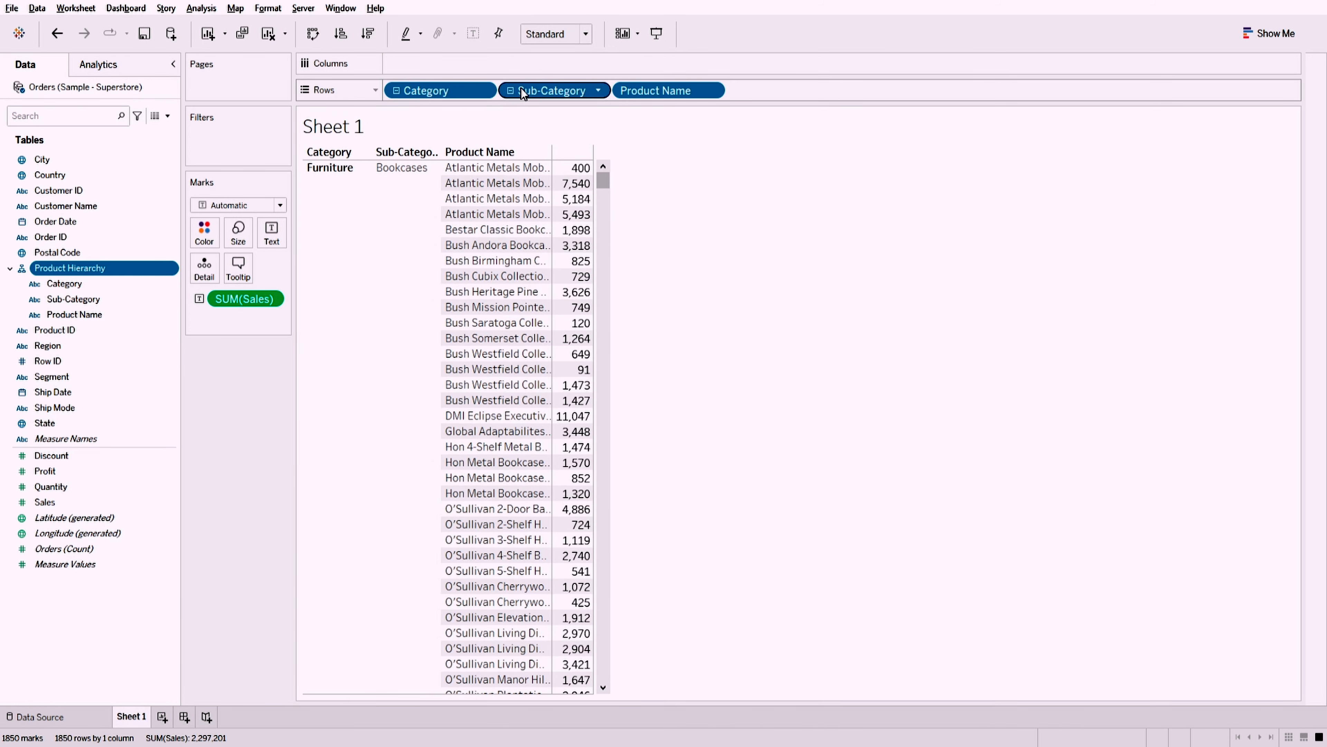
{"action": "left_click", "coordinate": [510, 91]}
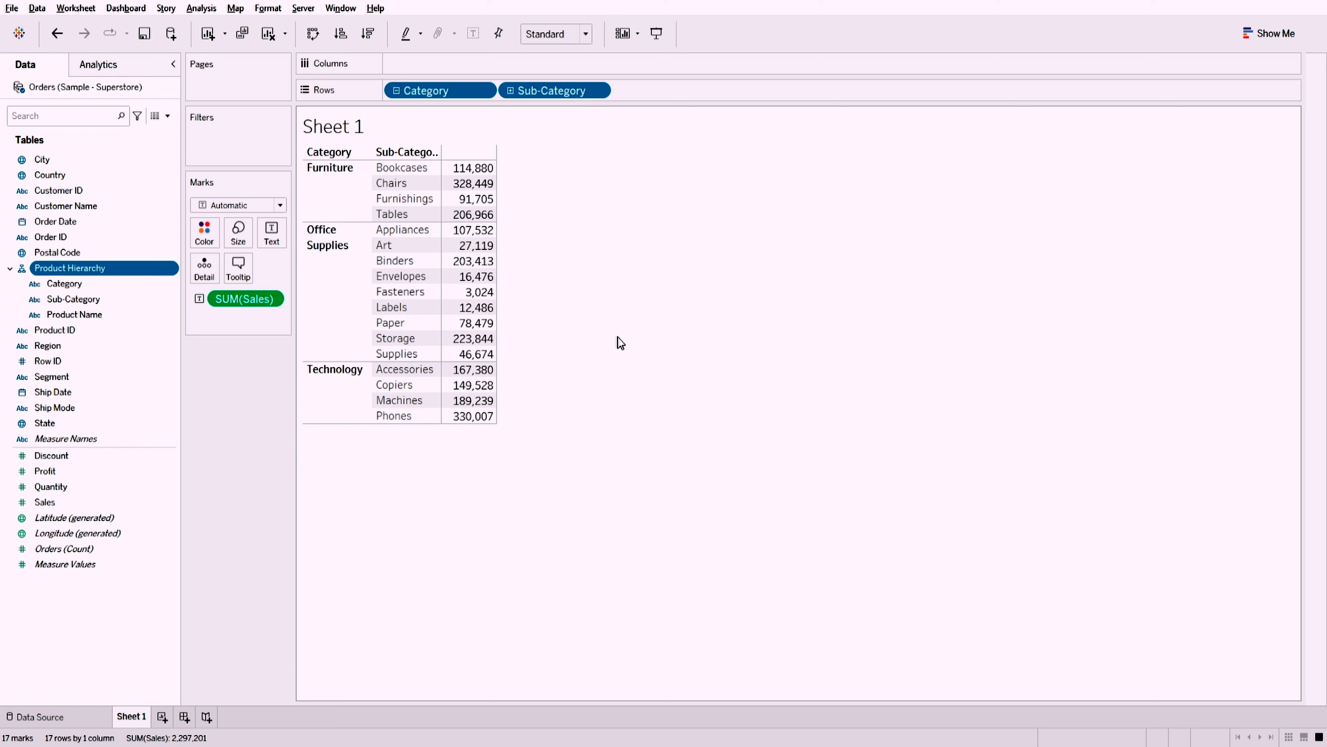
- Inspect the sales value of the Phones sub-category under Technology
{"action": "left_click", "coordinate": [473, 416]}
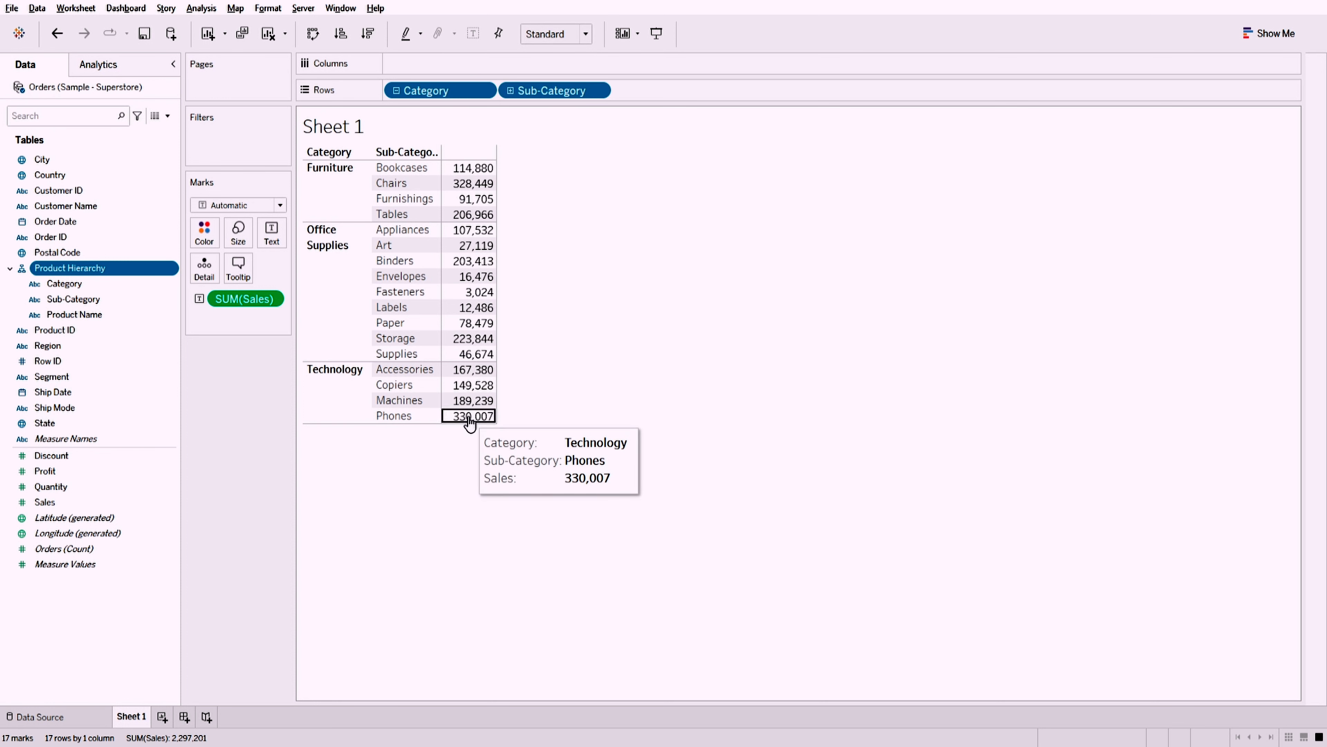
{"action": "left_click", "coordinate": [813, 376]}
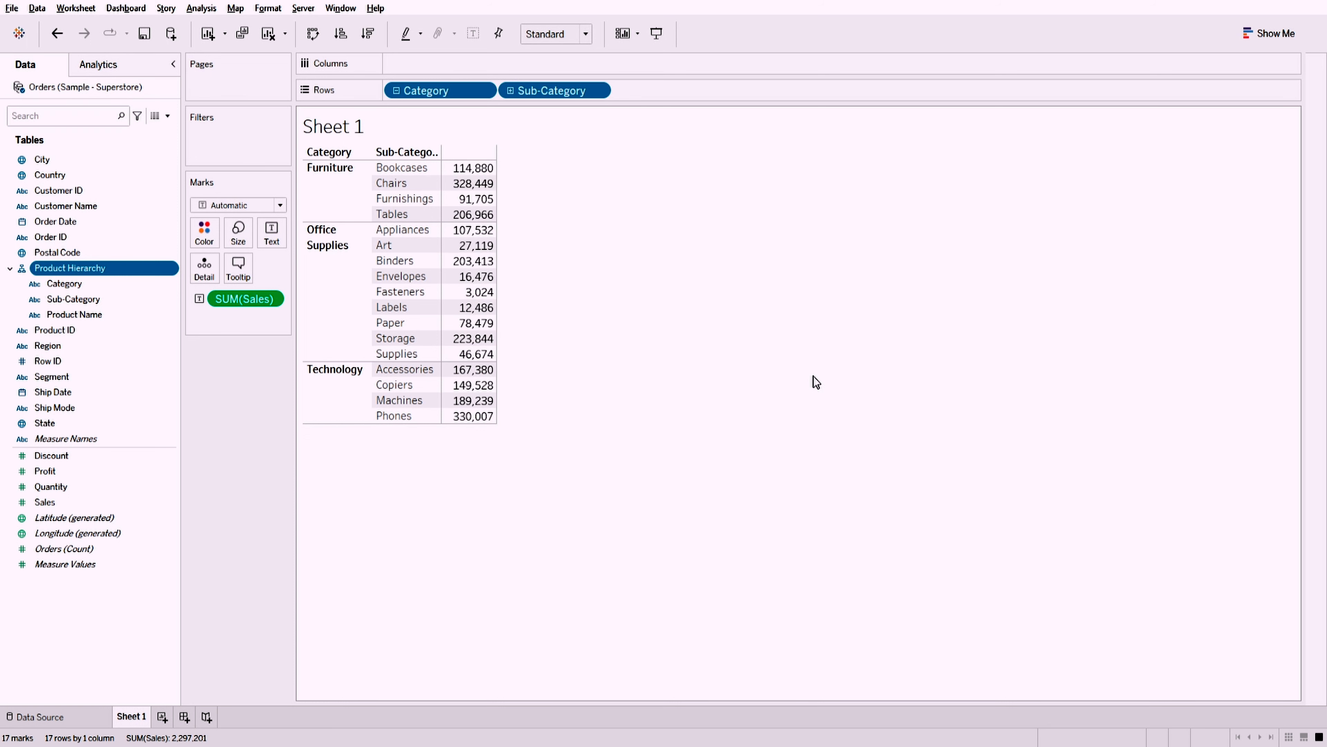
{"action": "mouse_move", "coordinate": [491, 421]}
{"action": "left_click", "coordinate": [471, 416]}
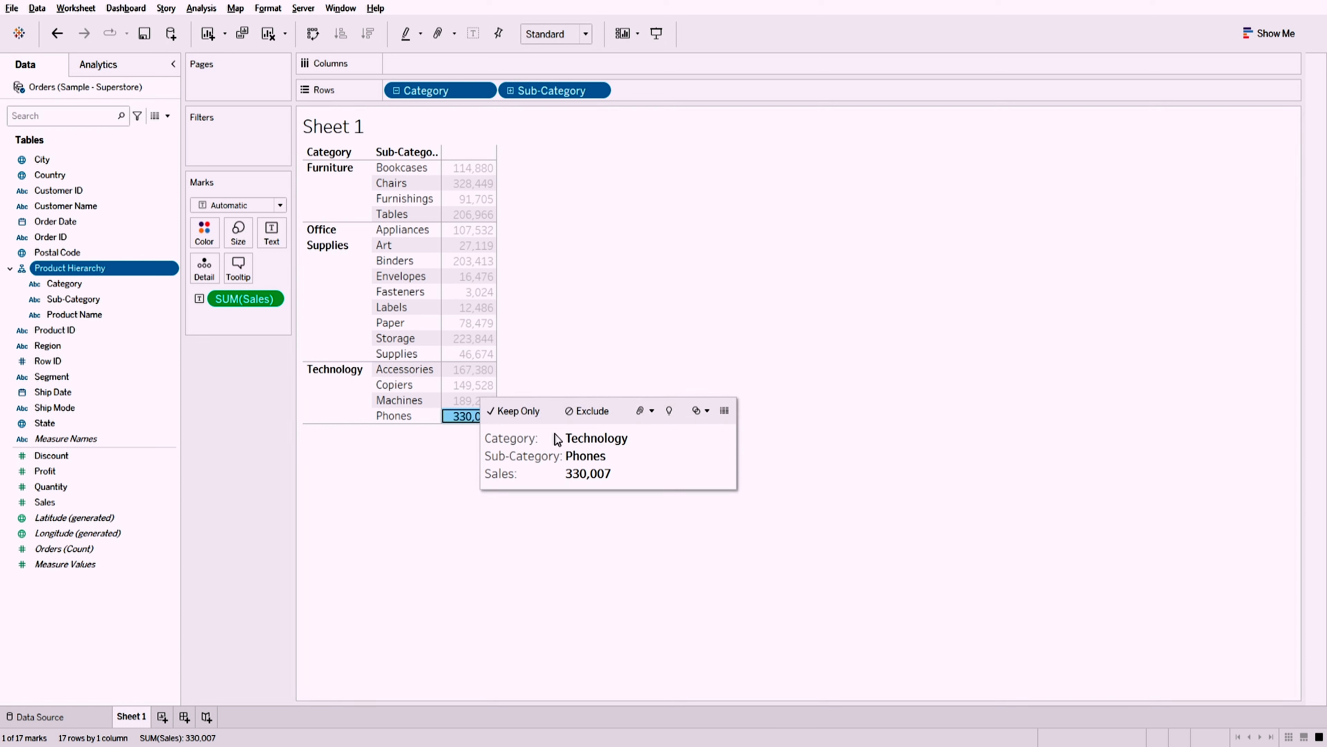
{"action": "left_click", "coordinate": [835, 460]}
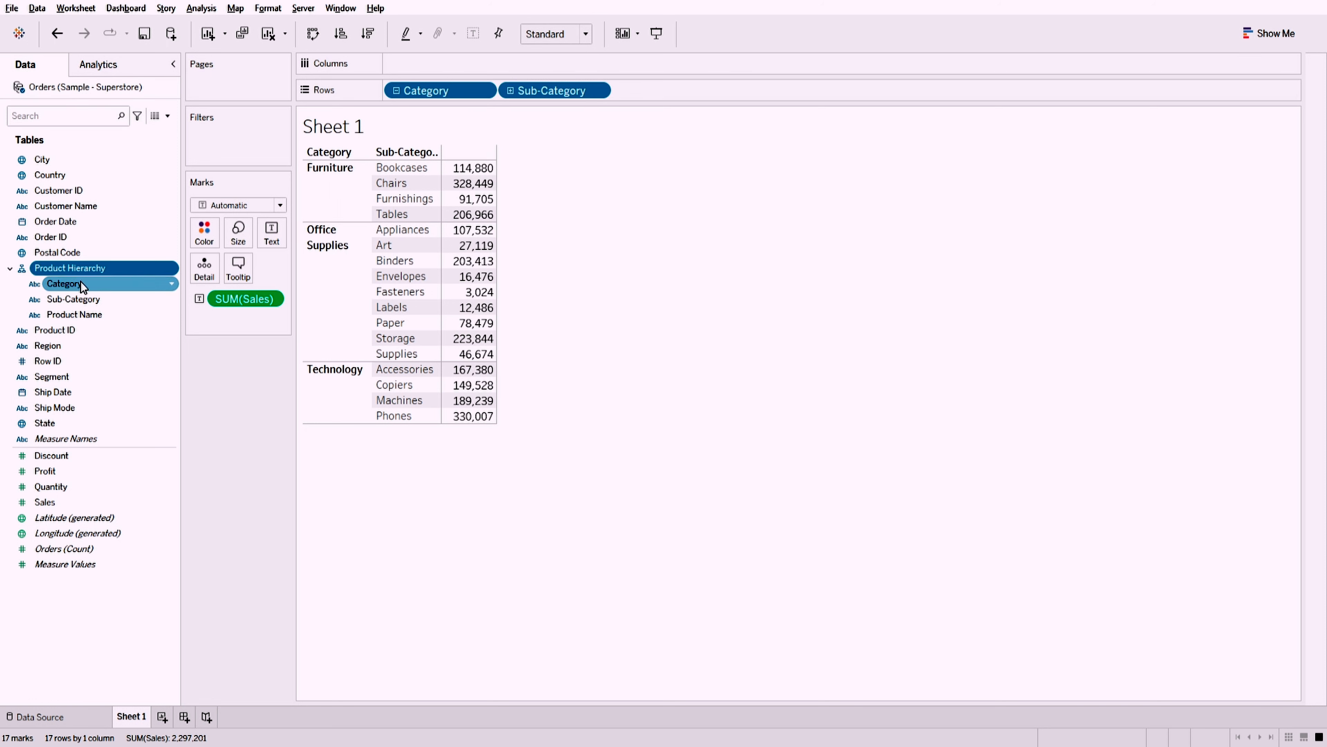
- Filter the sheet to the Technology category and the Phones sub-category
{"action": "left_click_drag", "start_coordinate": [108, 286], "coordinate": [220, 122]}
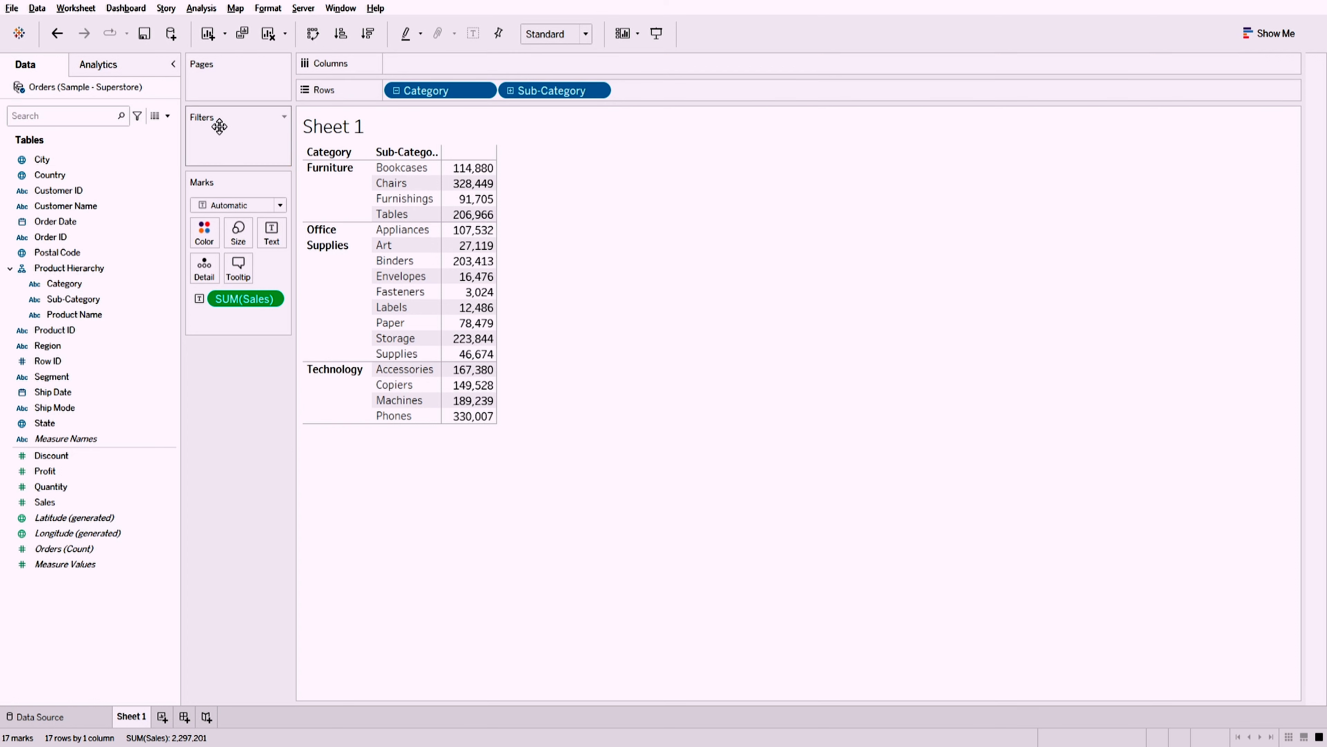
{"action": "left_click", "coordinate": [123, 224]}
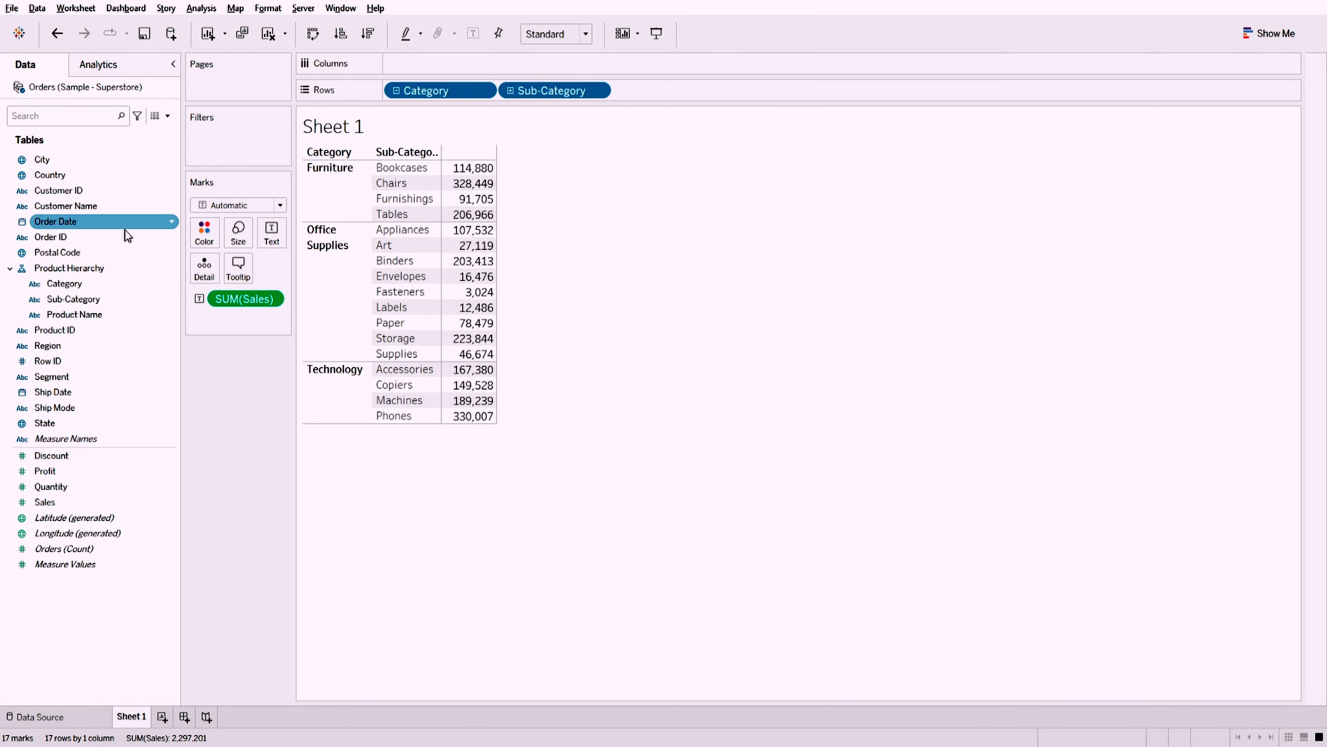
{"action": "left_click_drag", "start_coordinate": [61, 283], "coordinate": [224, 354]}
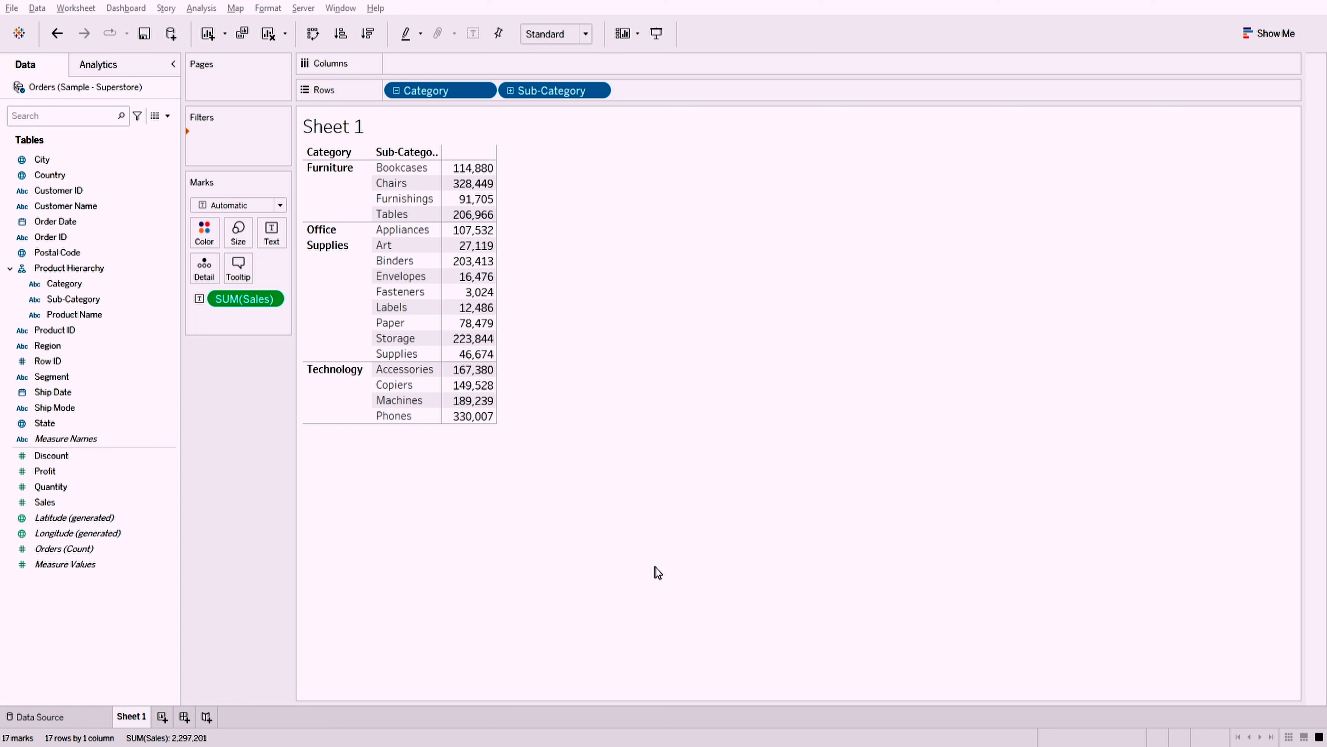
{"action": "left_click", "coordinate": [680, 595]}
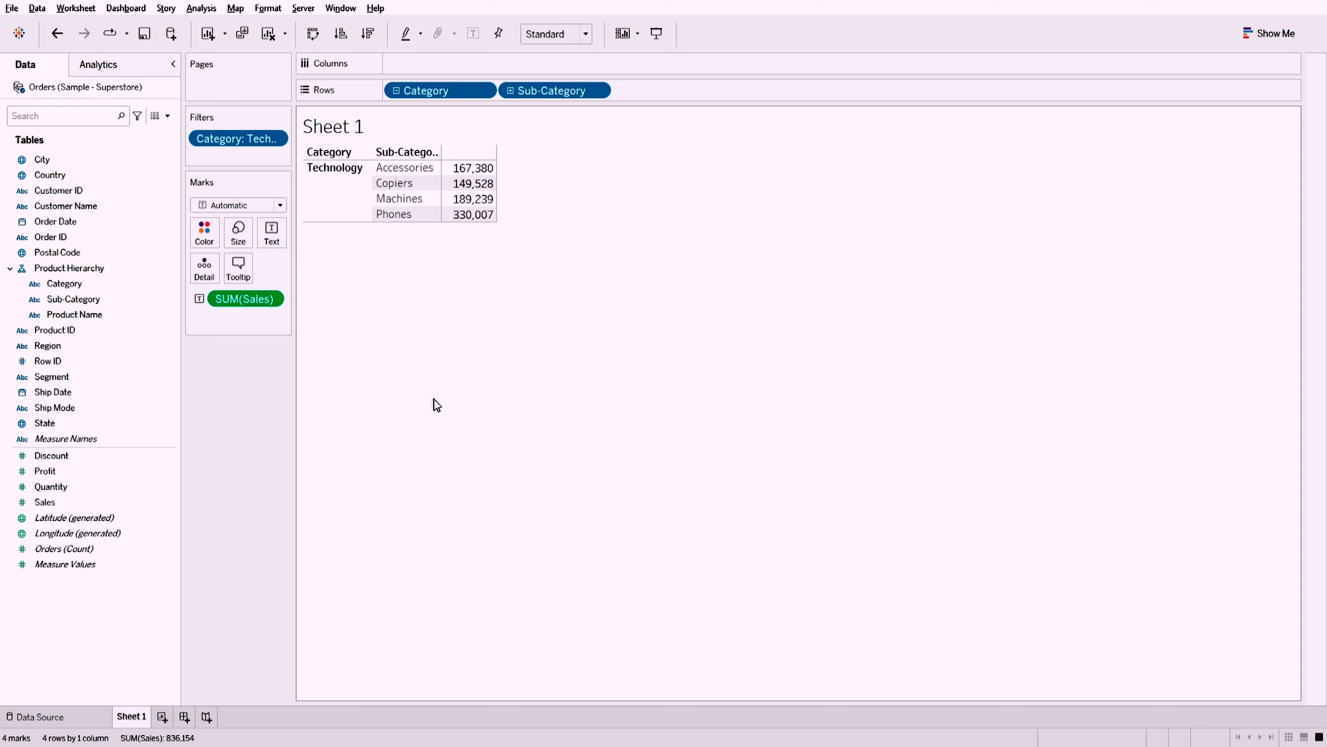
{"action": "left_click", "coordinate": [101, 287]}
{"action": "left_click_drag", "start_coordinate": [101, 287], "coordinate": [232, 153]}
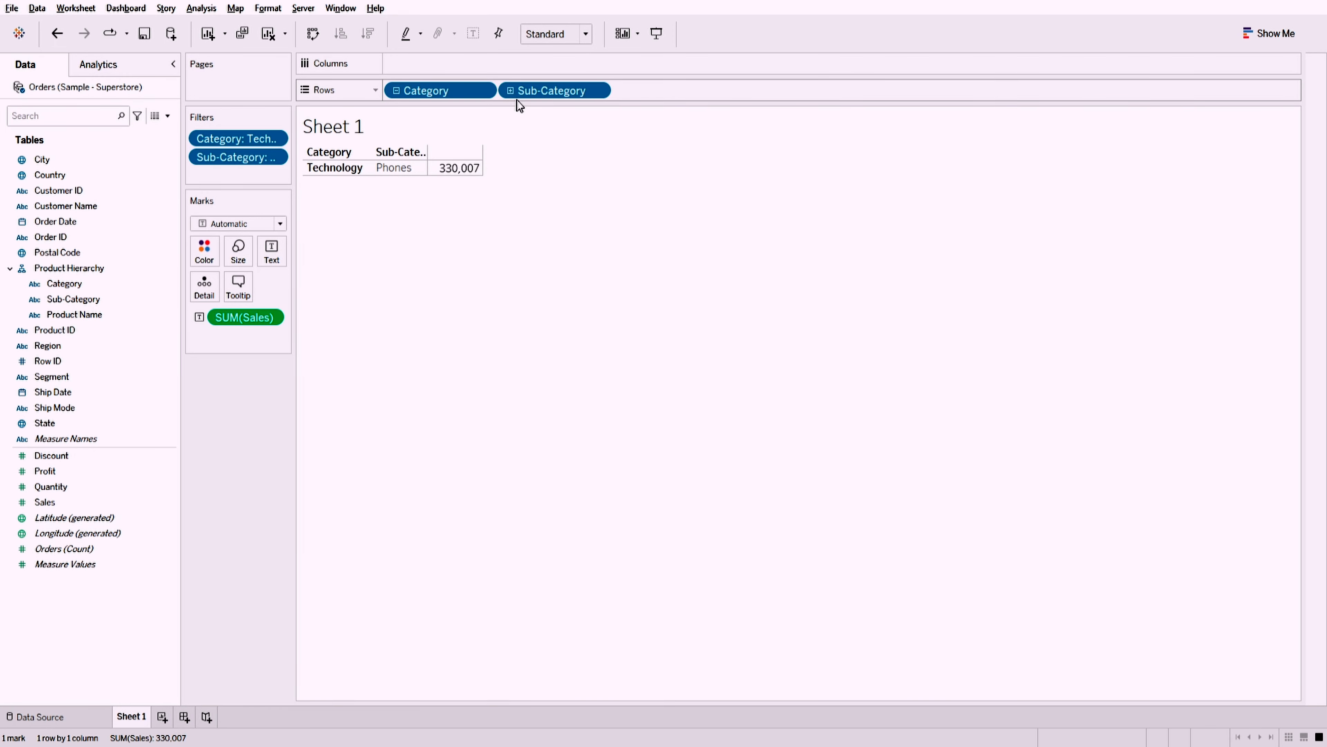
- Drill Sub-Category down to Product Name and sort the phone products by sales in descending order
{"action": "left_click", "coordinate": [508, 91]}
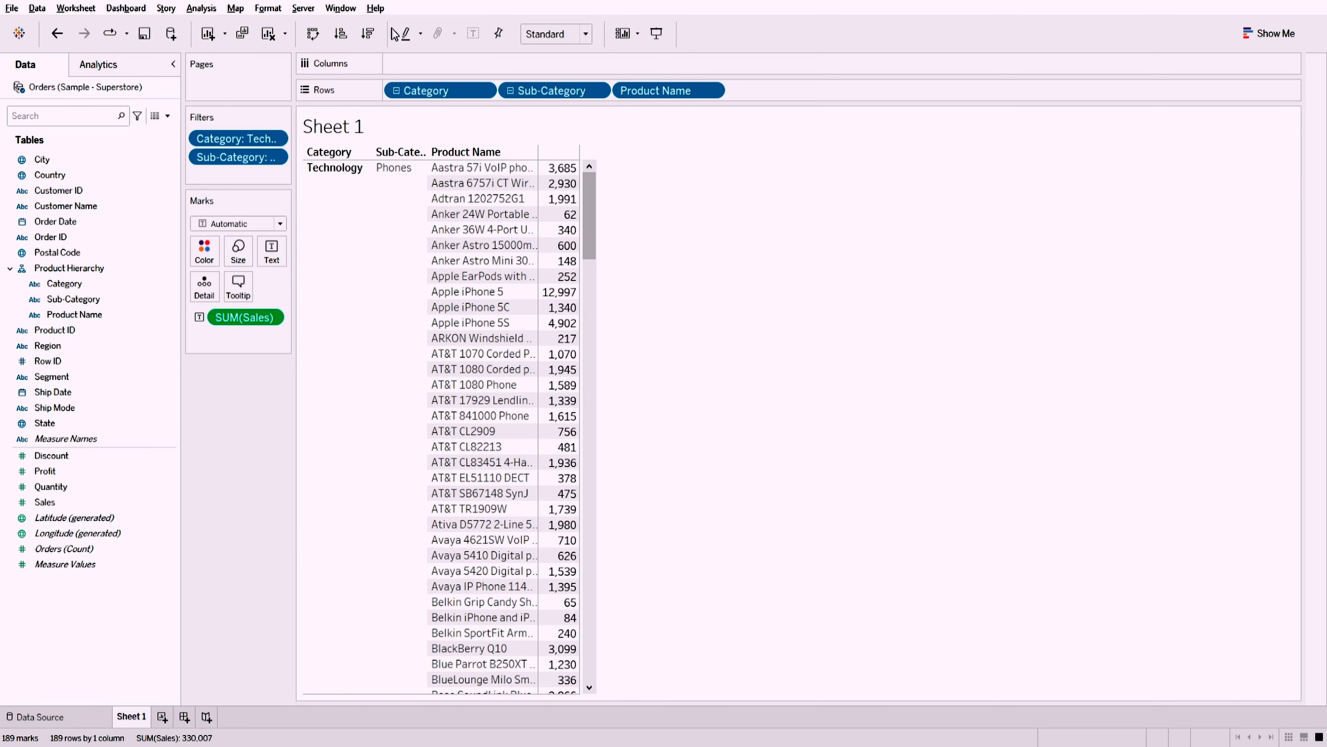
{"action": "left_click", "coordinate": [362, 35]}
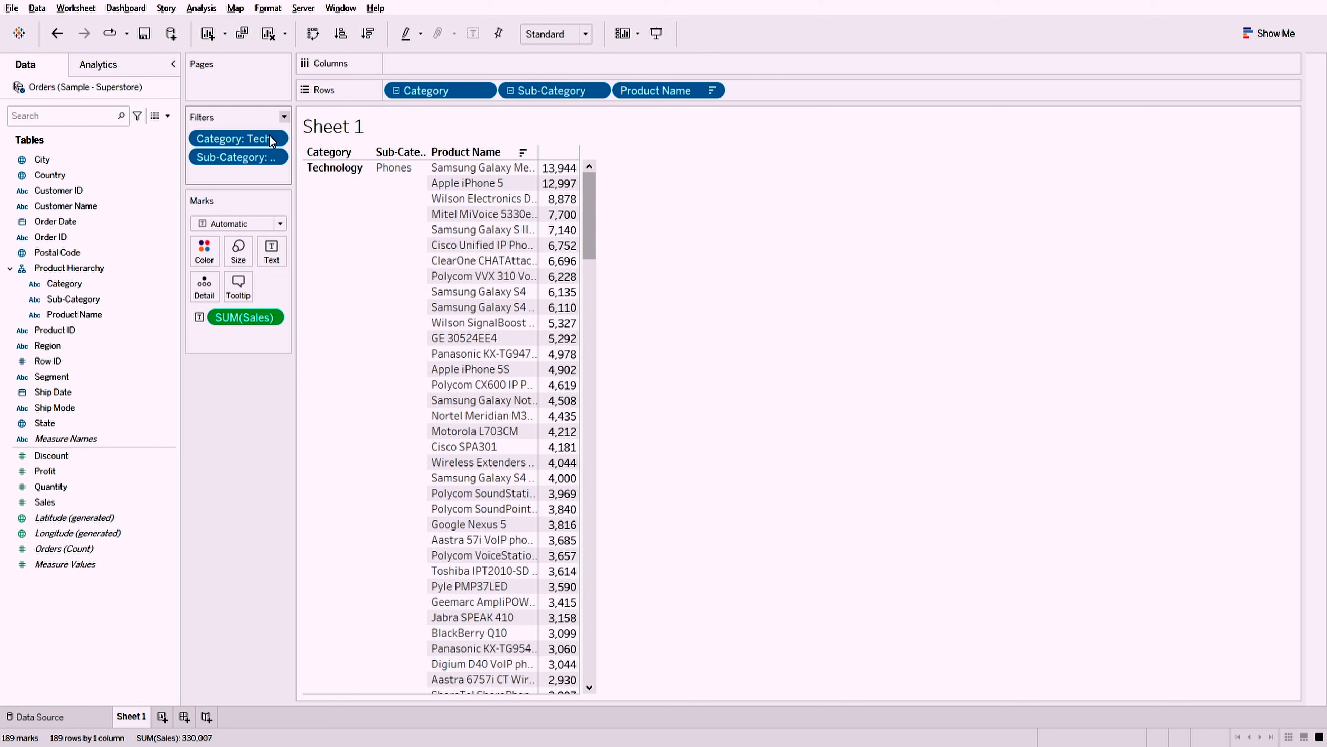
{"action": "left_click", "coordinate": [329, 299]}
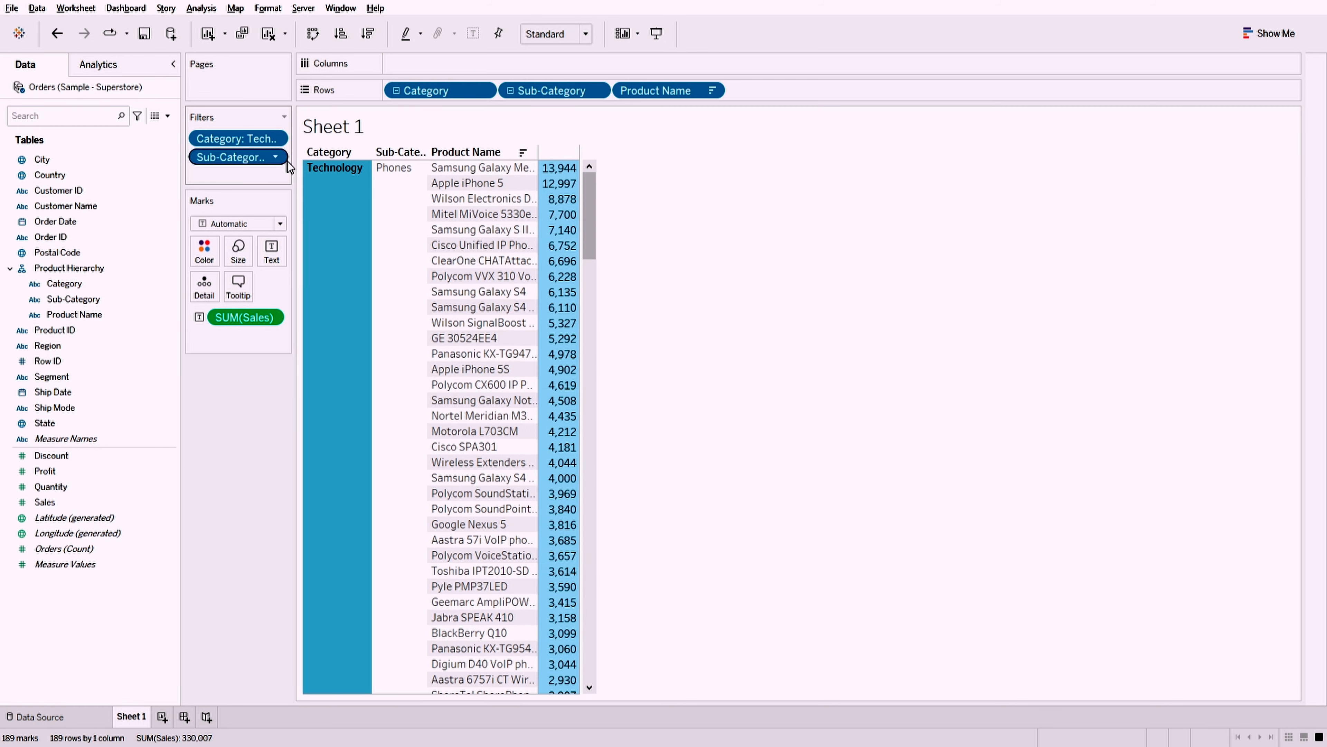
- Remove the Category and Sub-Category filters from the sheet
{"action": "left_click", "coordinate": [272, 141]}
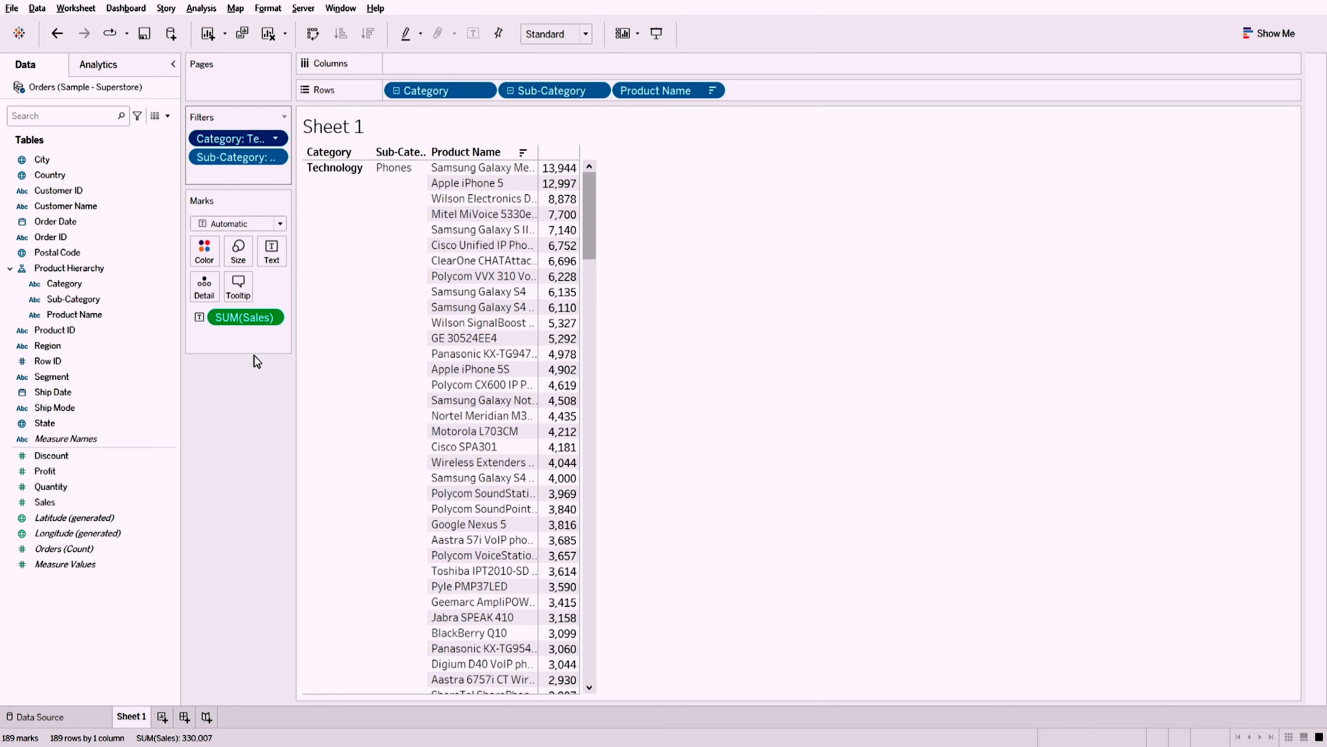
{"action": "key", "text": "Delete"}
{"action": "left_click", "coordinate": [271, 141]}
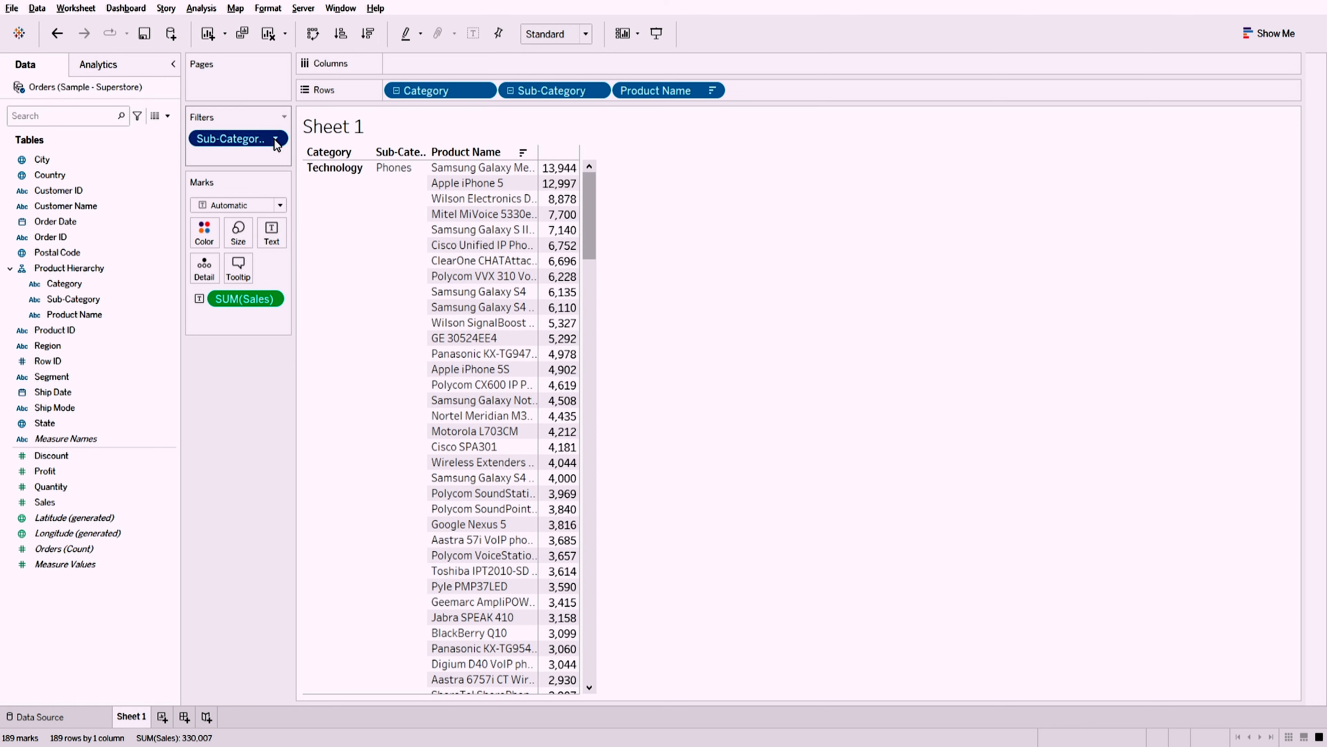
{"action": "key", "text": "Delete"}
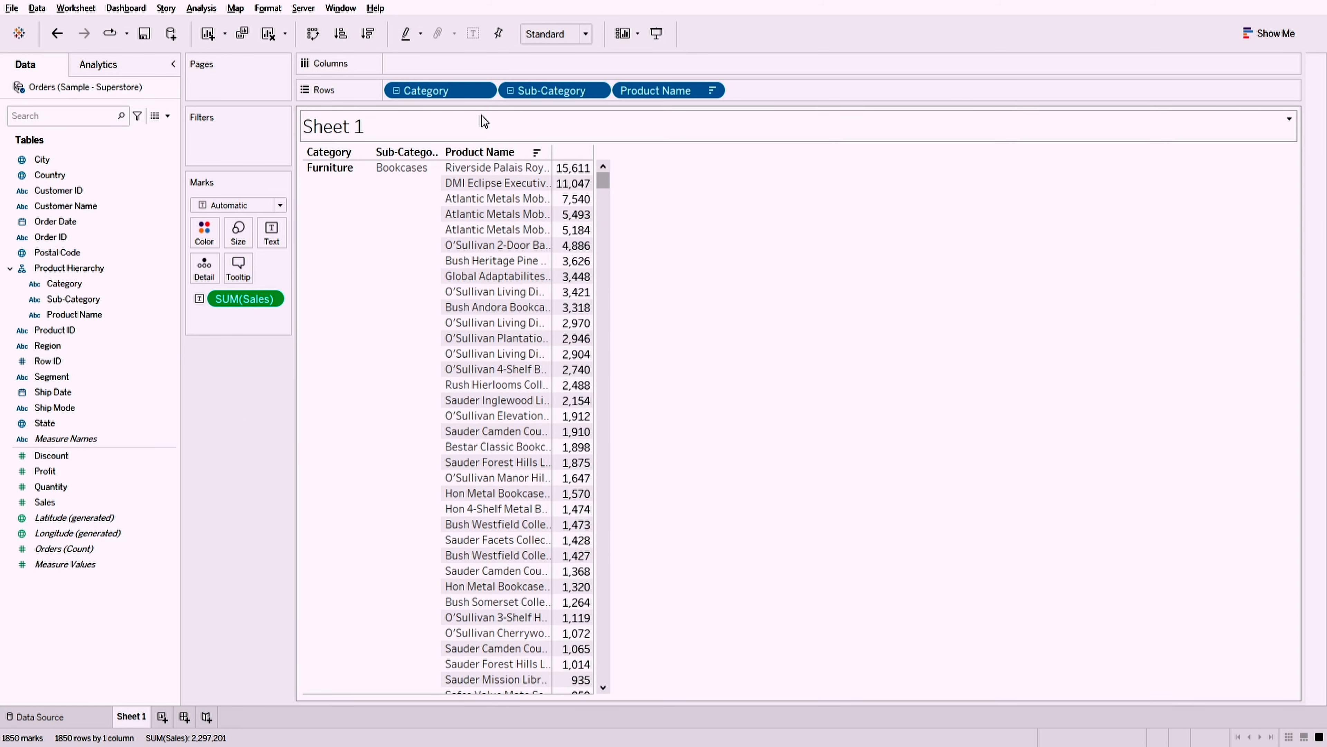
- Collapse the hierarchy in the rows, drill it down to Product Name, and roll it back up to Category
{"action": "left_click", "coordinate": [396, 91]}
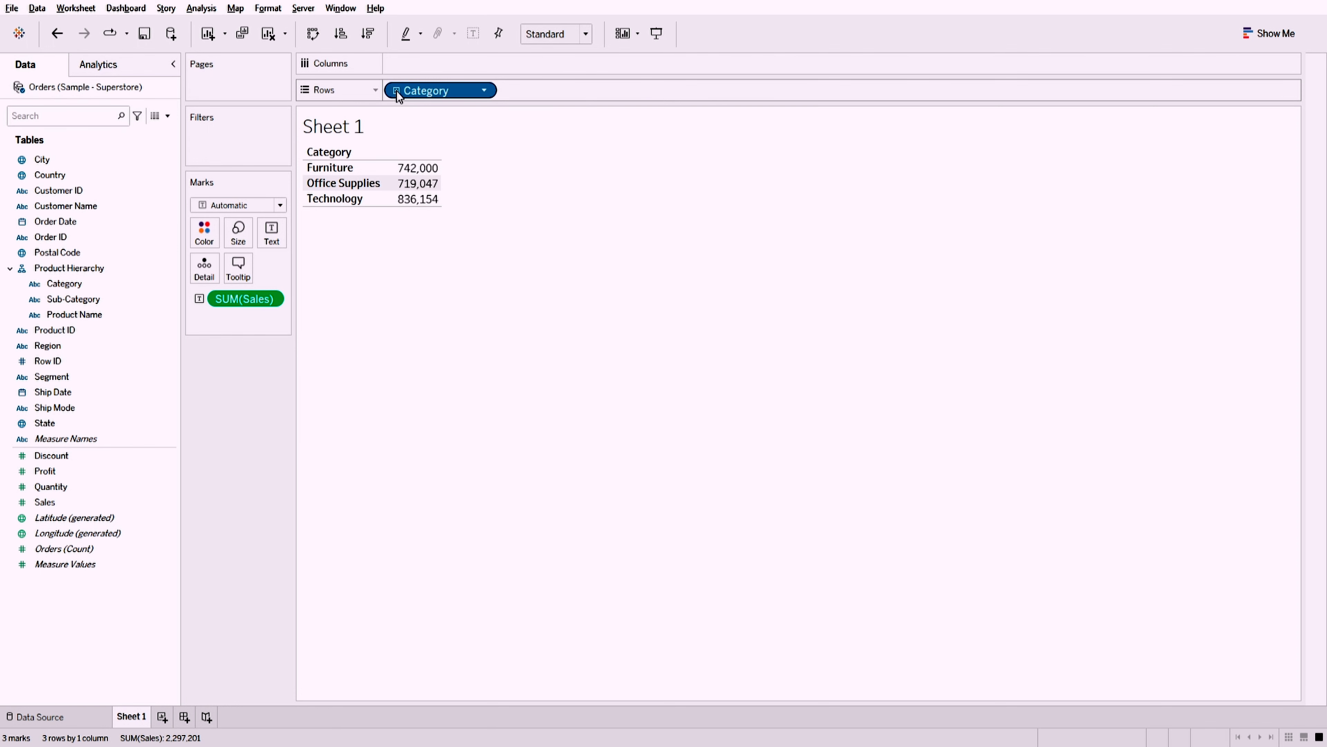
{"action": "left_click", "coordinate": [396, 91]}
{"action": "left_click", "coordinate": [510, 91]}
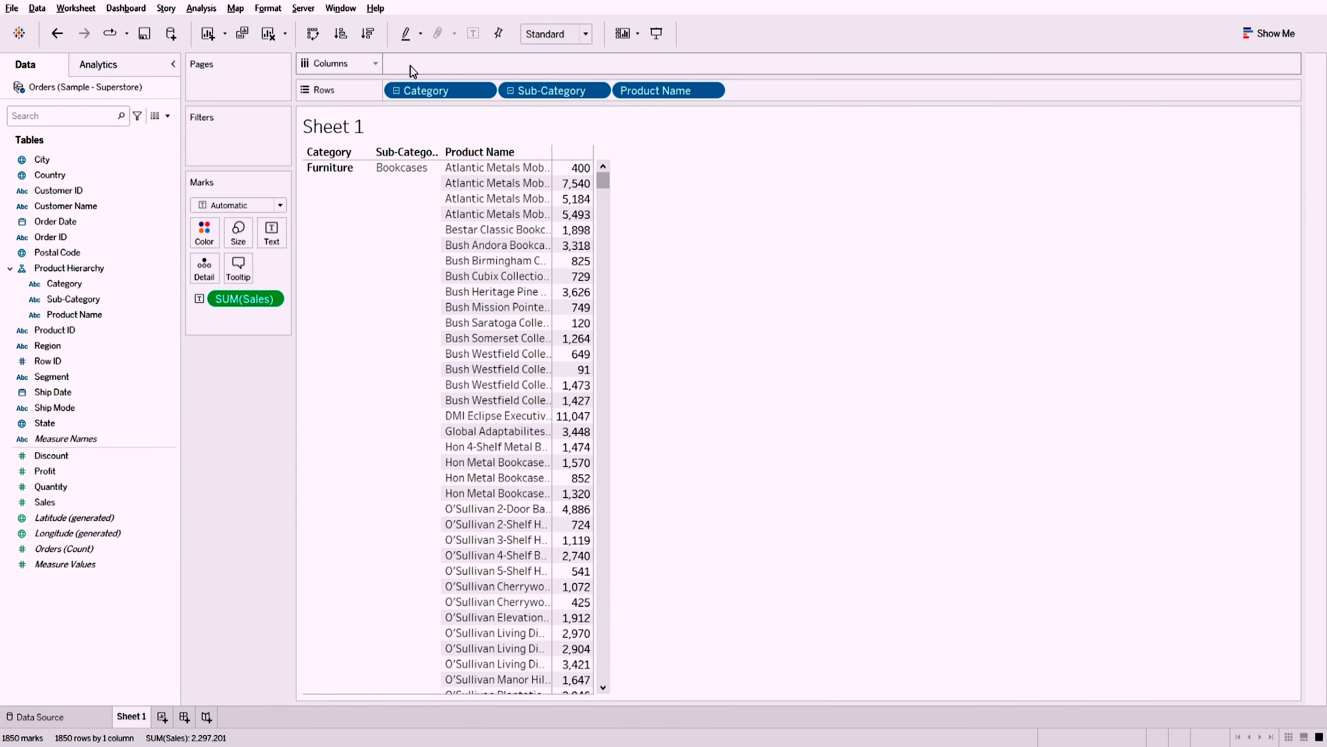
{"action": "left_click", "coordinate": [395, 92]}
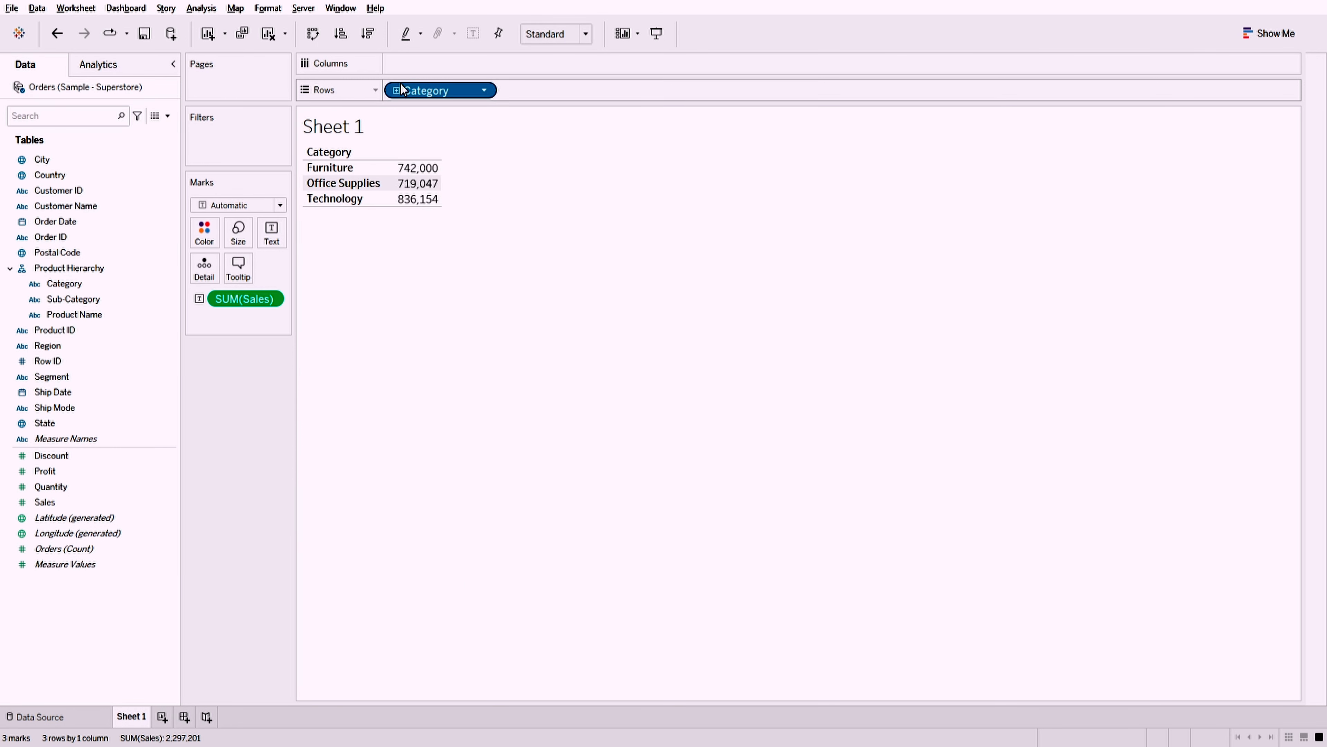
{"action": "left_click", "coordinate": [346, 170]}
{"action": "left_click", "coordinate": [371, 305]}
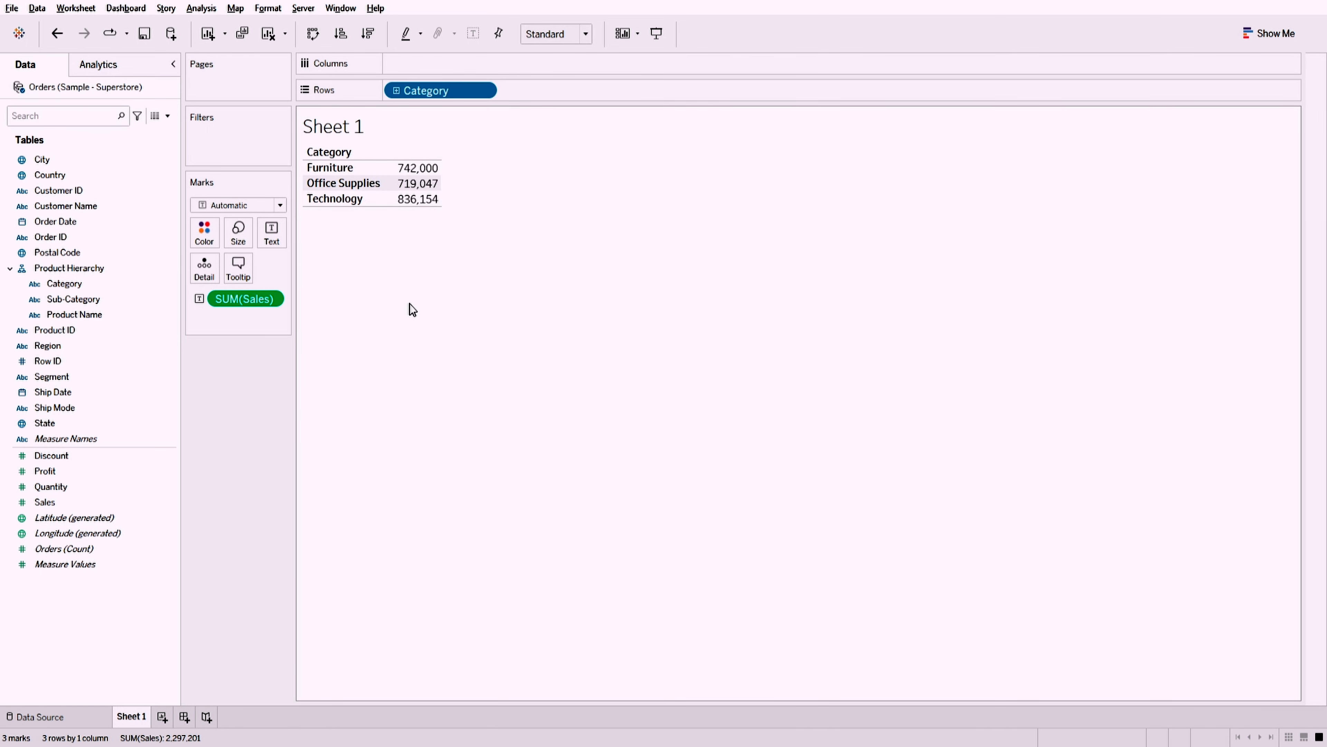
{"action": "mouse_move", "coordinate": [410, 208]}
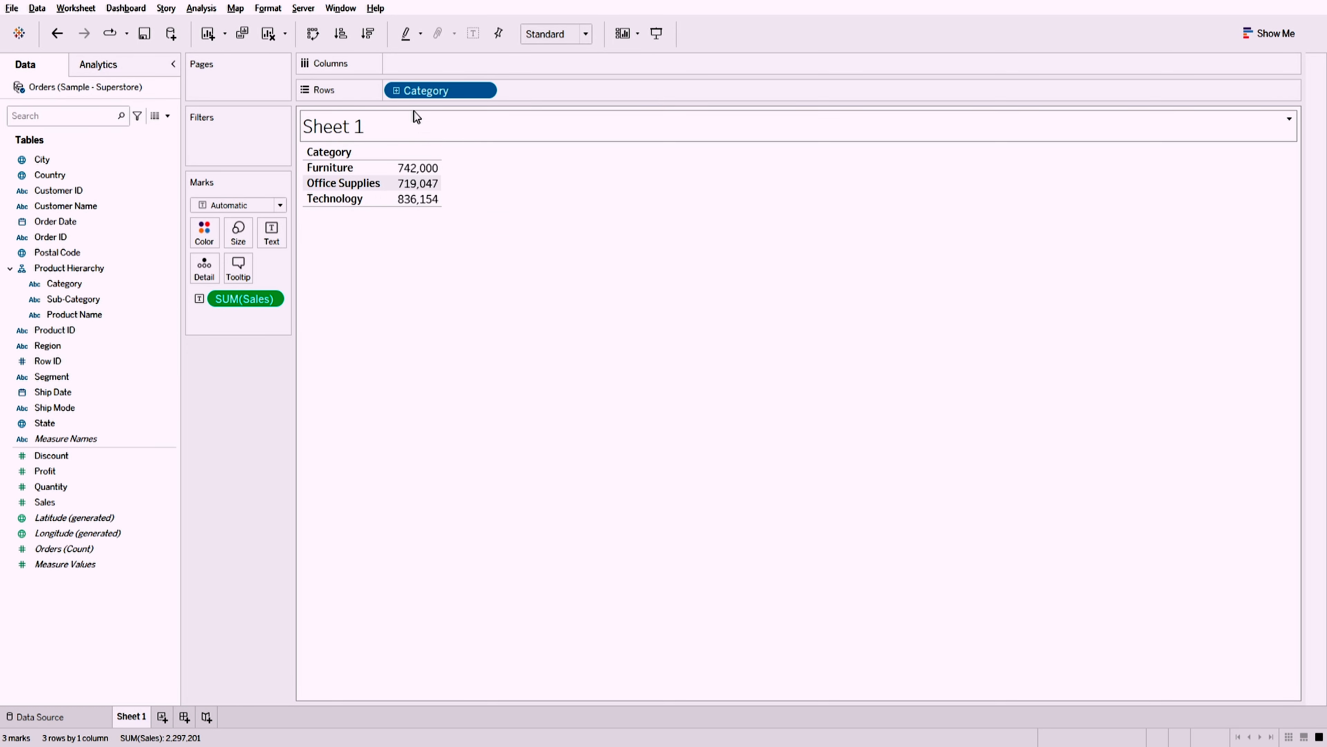
- Expand Category to the Sub-Category level and filter the sheet to the Technology category
{"action": "left_click", "coordinate": [396, 91]}
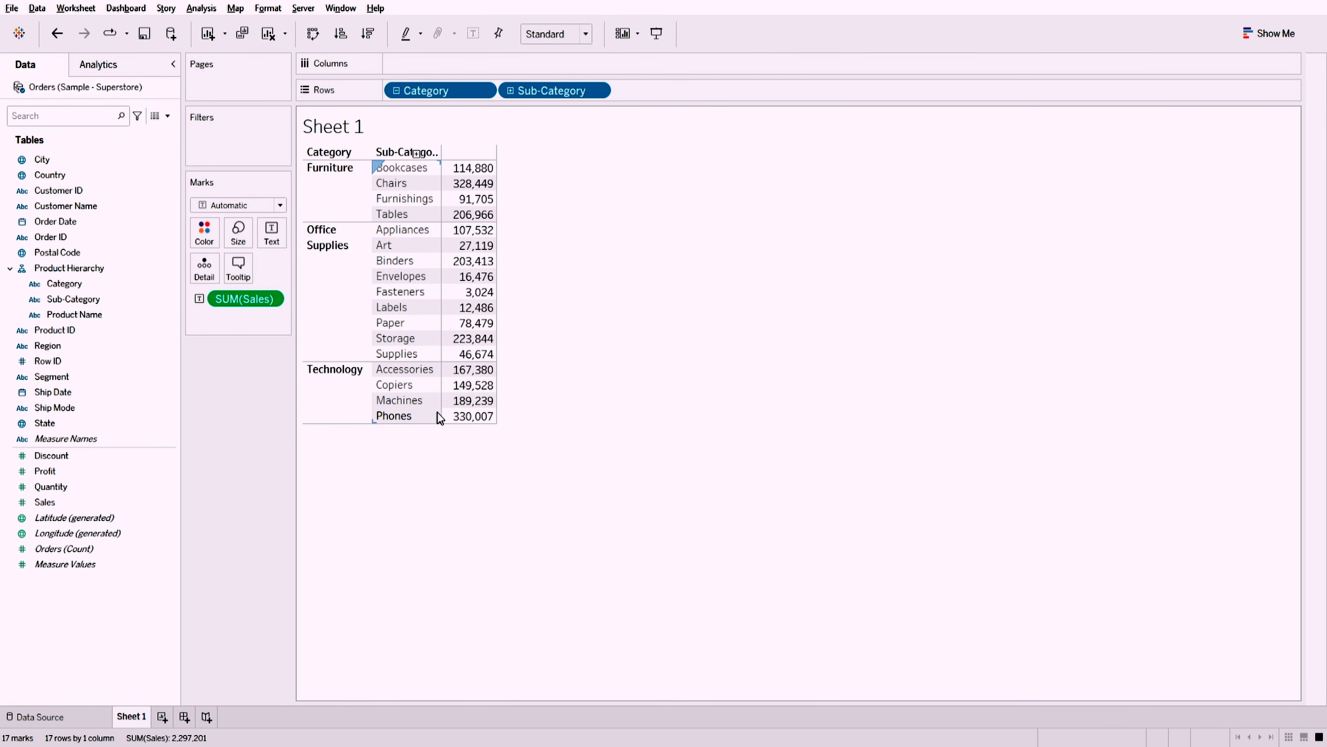
{"action": "mouse_move", "coordinate": [464, 417]}
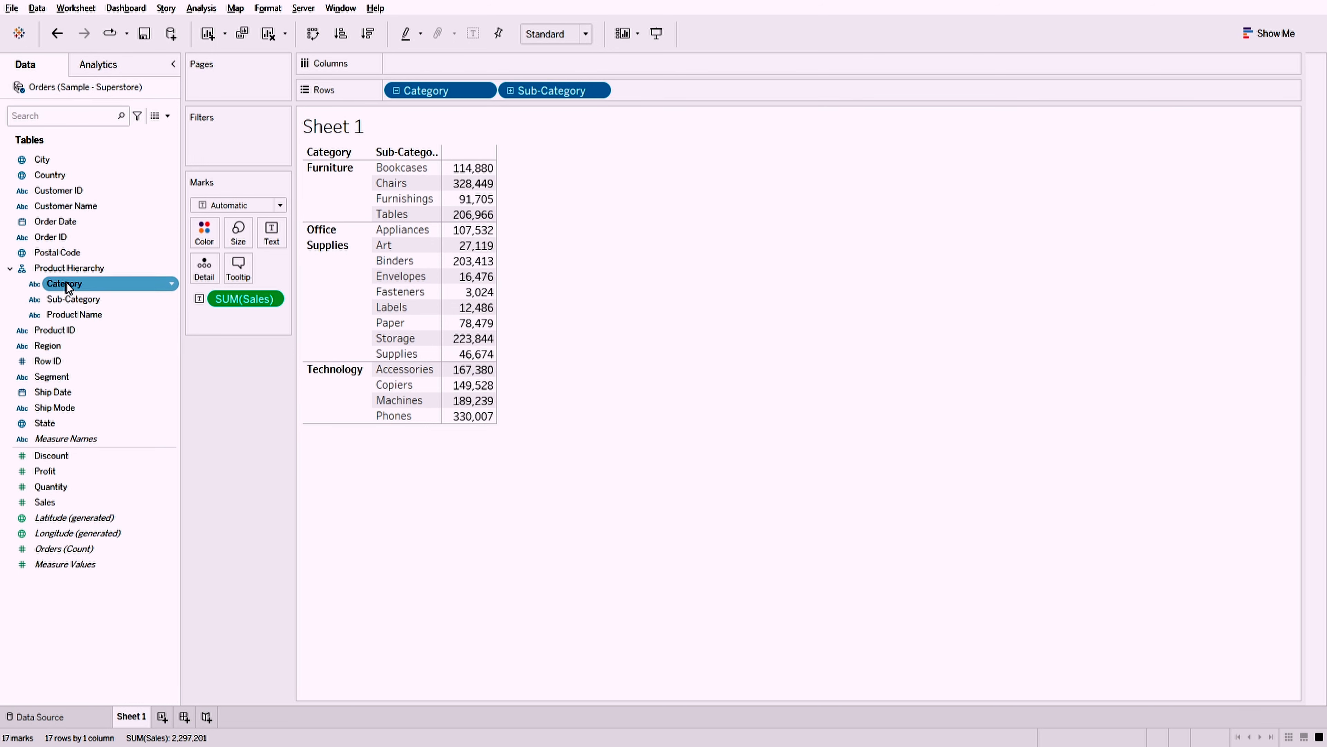
{"action": "left_click_drag", "start_coordinate": [70, 299], "coordinate": [215, 130]}
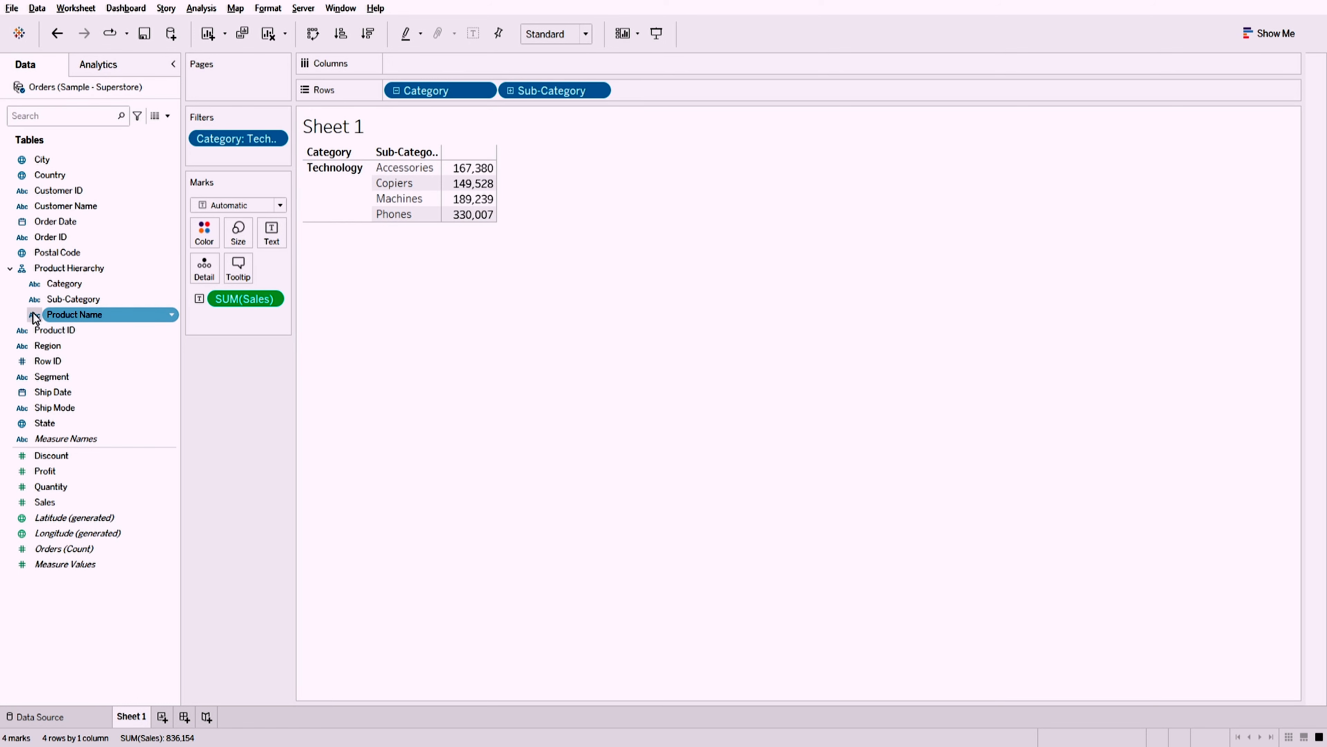
- Add a Sub-Category filter that keeps only Phones
{"action": "left_click", "coordinate": [52, 299]}
{"action": "left_click_drag", "start_coordinate": [53, 302], "coordinate": [211, 157]}
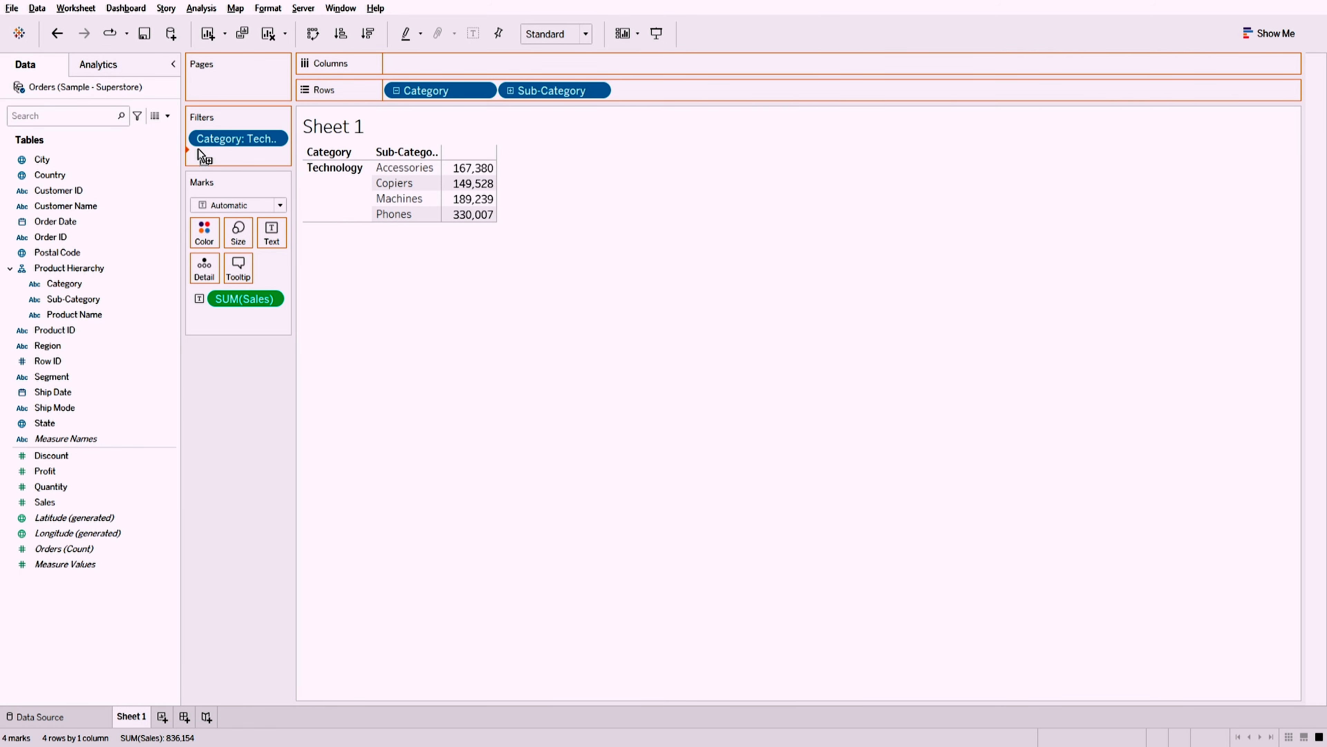
{"action": "left_click_drag", "start_coordinate": [198, 150], "coordinate": [199, 148]}
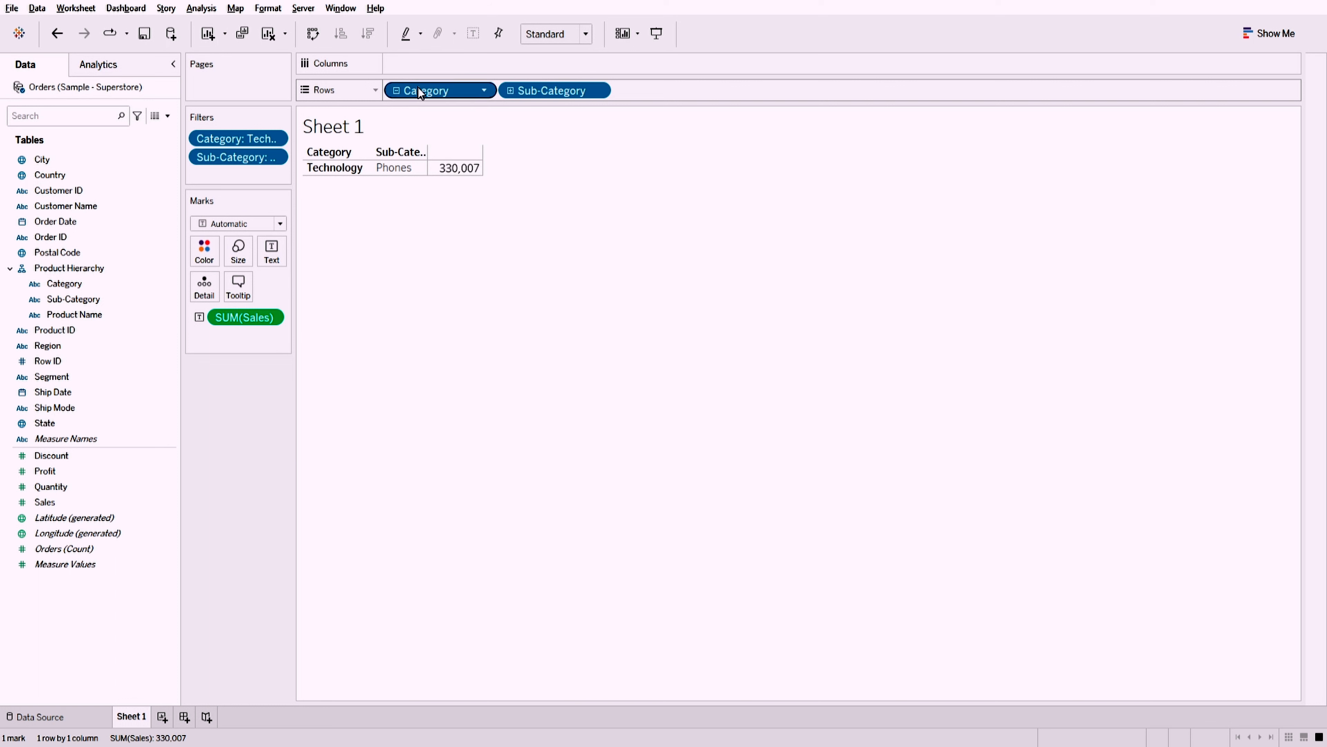
- Collapse and re-expand Category in the rows and drill Sub-Category down to Product Name
{"action": "left_click", "coordinate": [395, 91]}
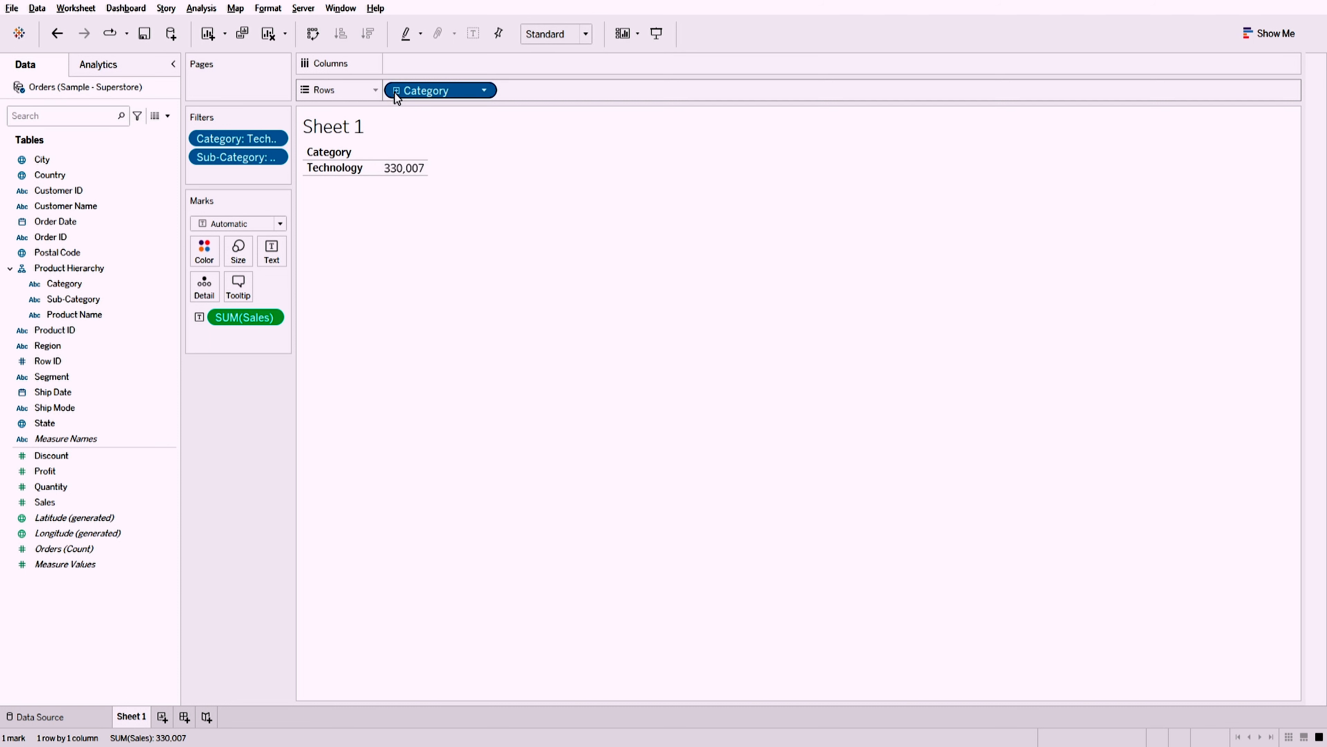
{"action": "left_click", "coordinate": [395, 91]}
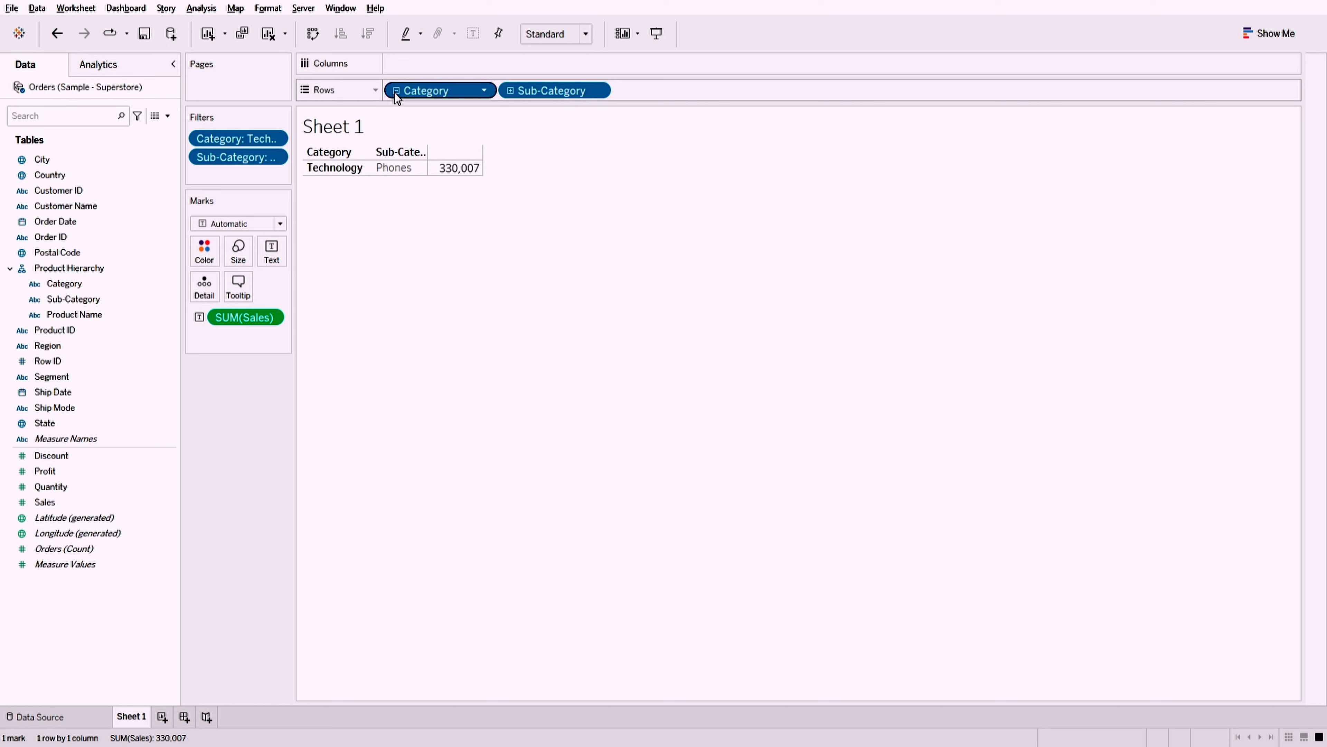
{"action": "left_click", "coordinate": [511, 91]}
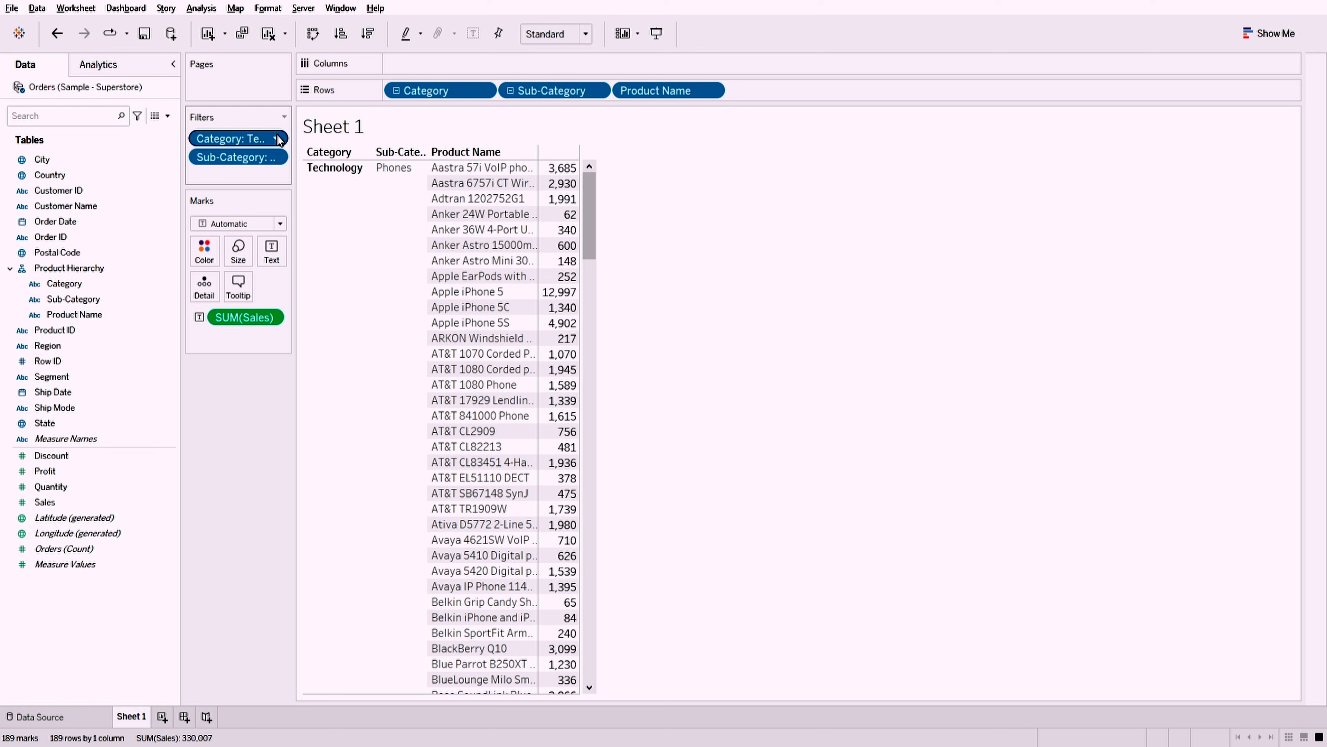
- Show the Category and Sub-Category filters beside the view, and switch Office Supplies on and off in the Category filter
{"action": "left_click", "coordinate": [255, 172]}
{"action": "left_click", "coordinate": [275, 157]}
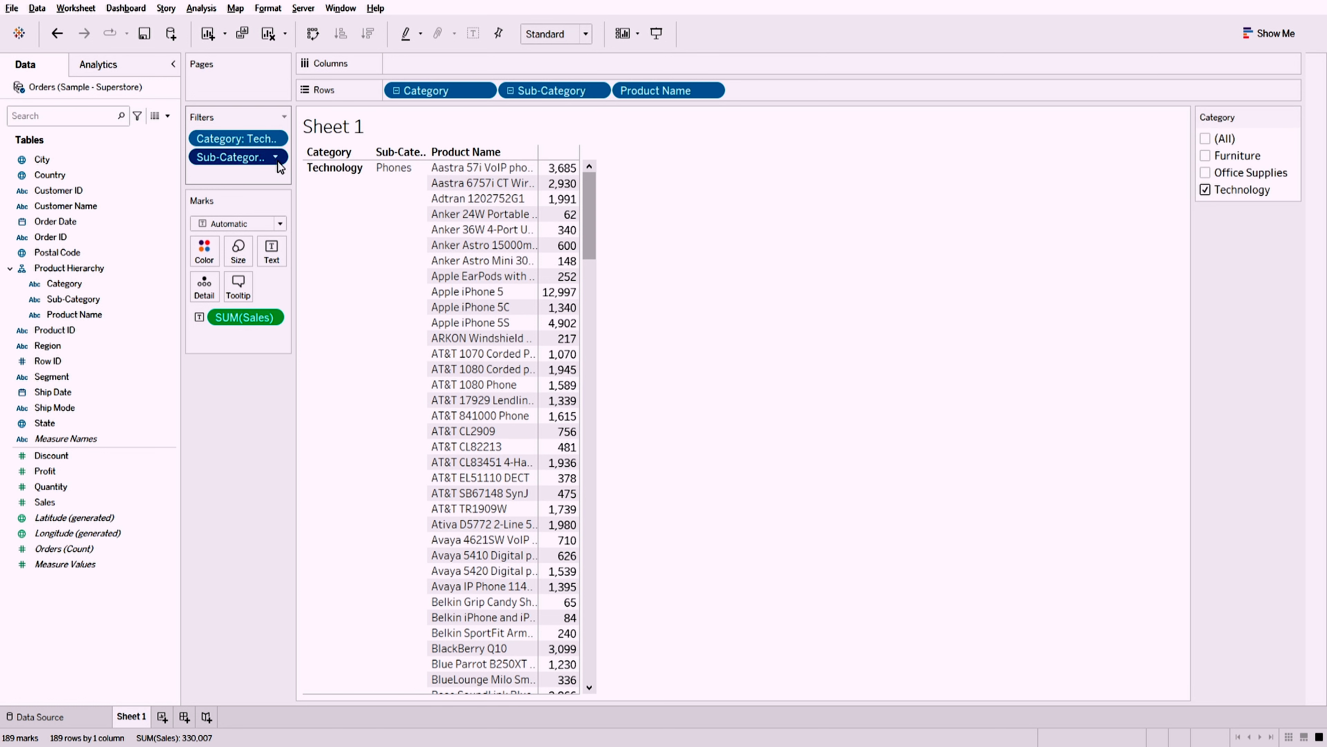
{"action": "left_click", "coordinate": [275, 200]}
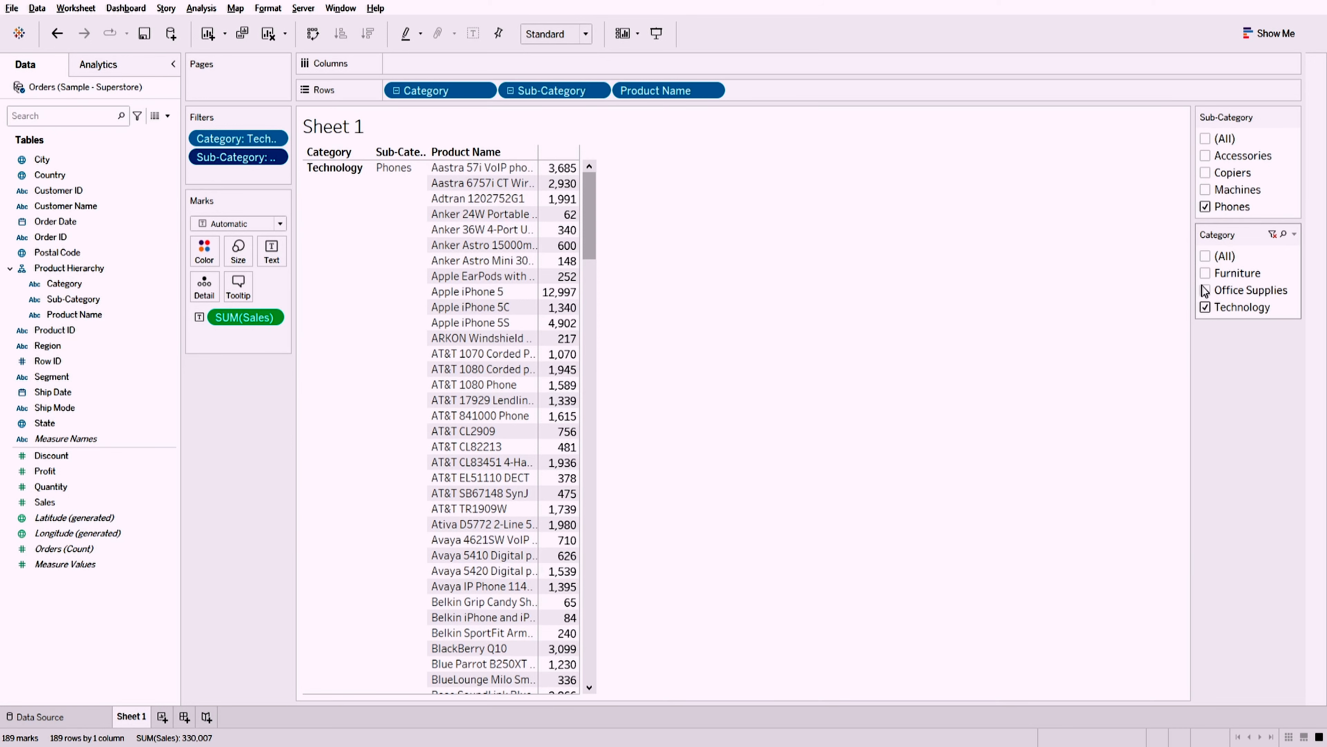
{"action": "left_click", "coordinate": [1206, 291]}
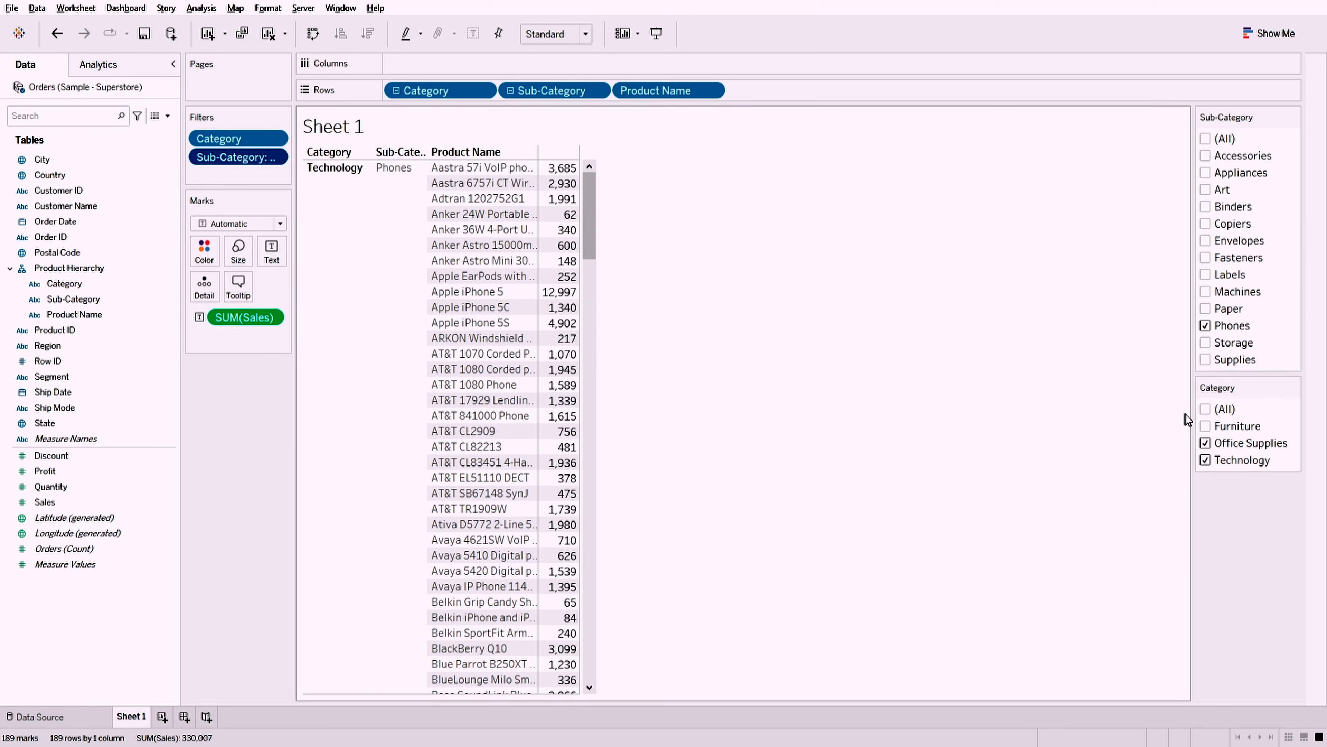
{"action": "left_click", "coordinate": [1203, 442]}
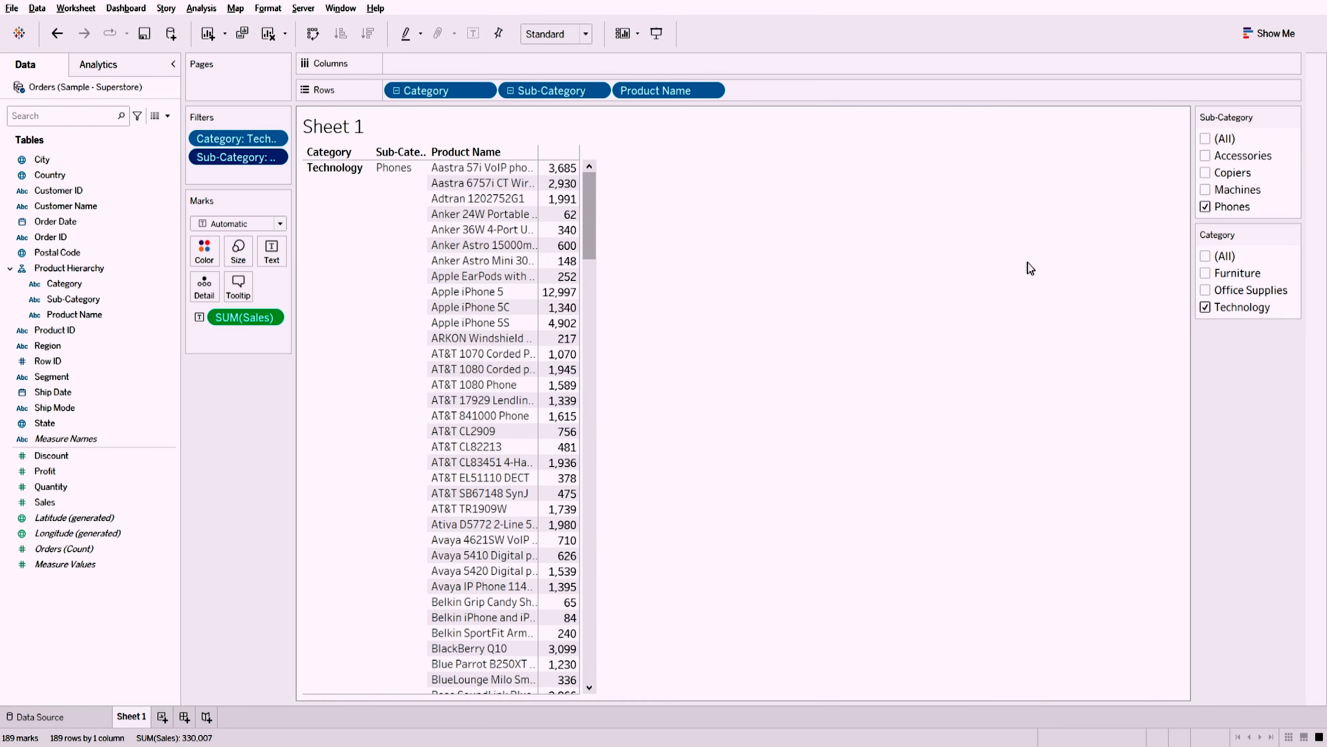
- Sort the phone products by sales in descending order, try ascending order, and return to descending
{"action": "left_click_drag", "start_coordinate": [594, 220], "coordinate": [590, 146]}
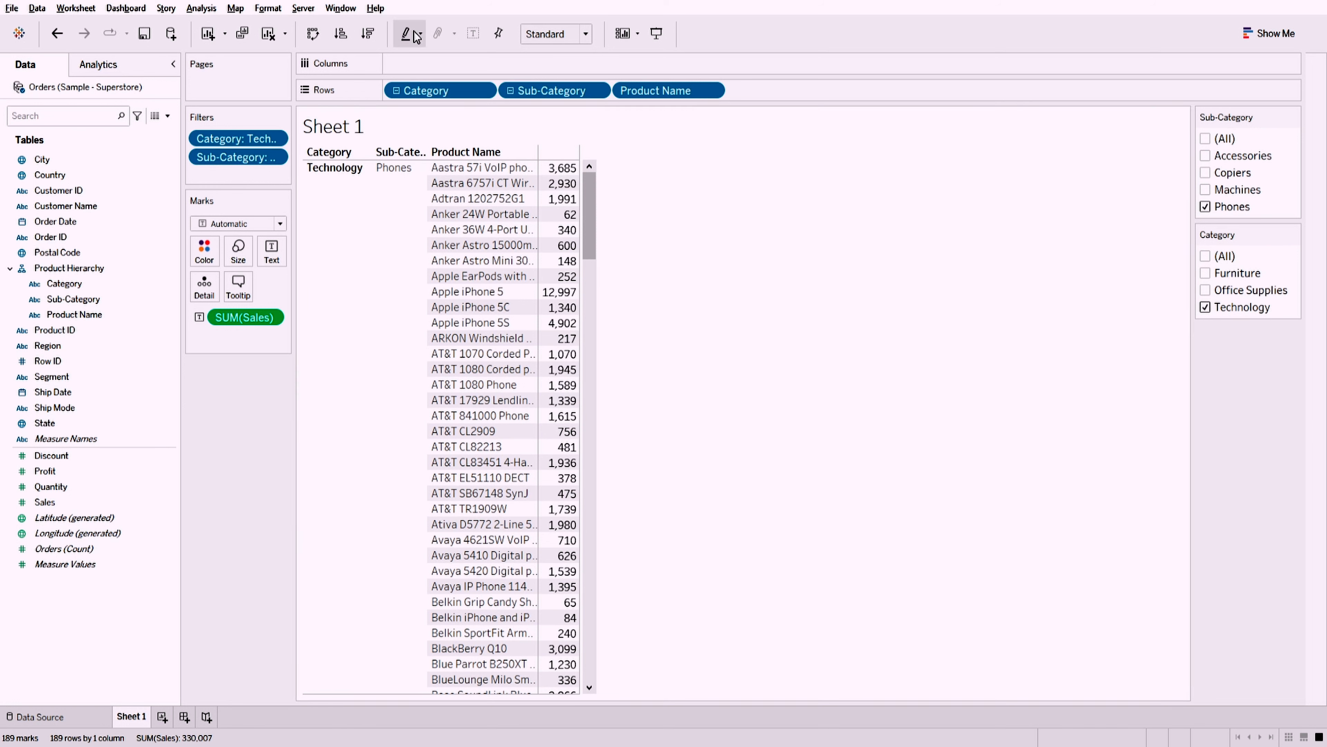
{"action": "left_click", "coordinate": [367, 32]}
{"action": "mouse_move", "coordinate": [590, 223]}
{"action": "left_mouse_down"}
{"action": "mouse_move", "coordinate": [590, 246]}
{"action": "mouse_move", "coordinate": [590, 223]}
{"action": "left_mouse_up"}
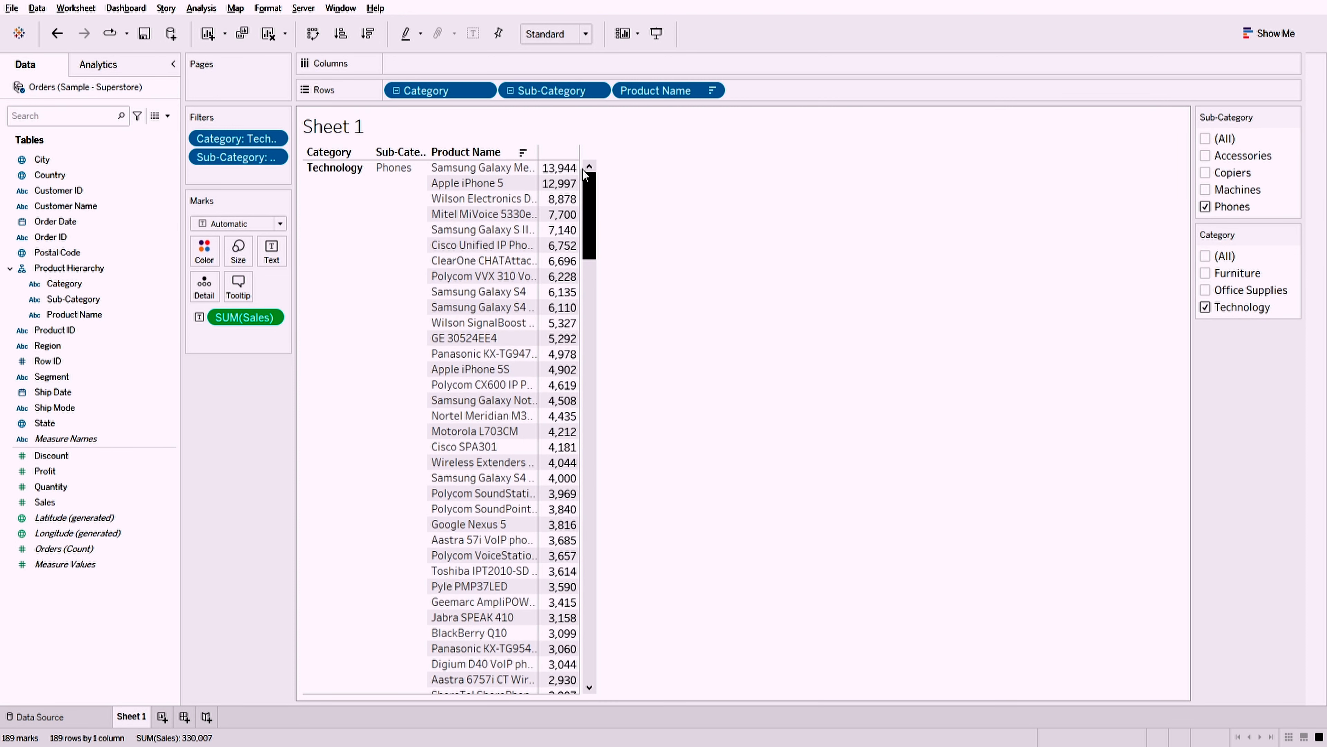
{"action": "left_click", "coordinate": [341, 34]}
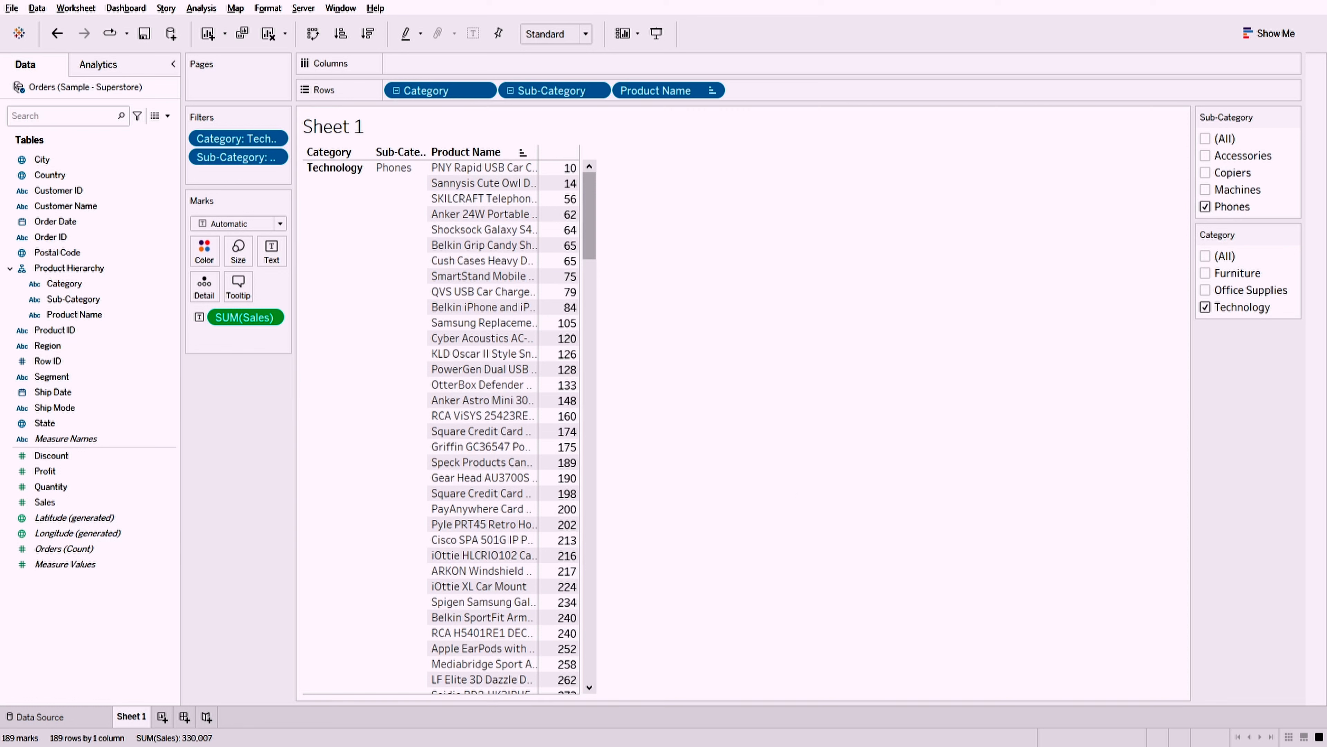
{"action": "left_click", "coordinate": [369, 33]}
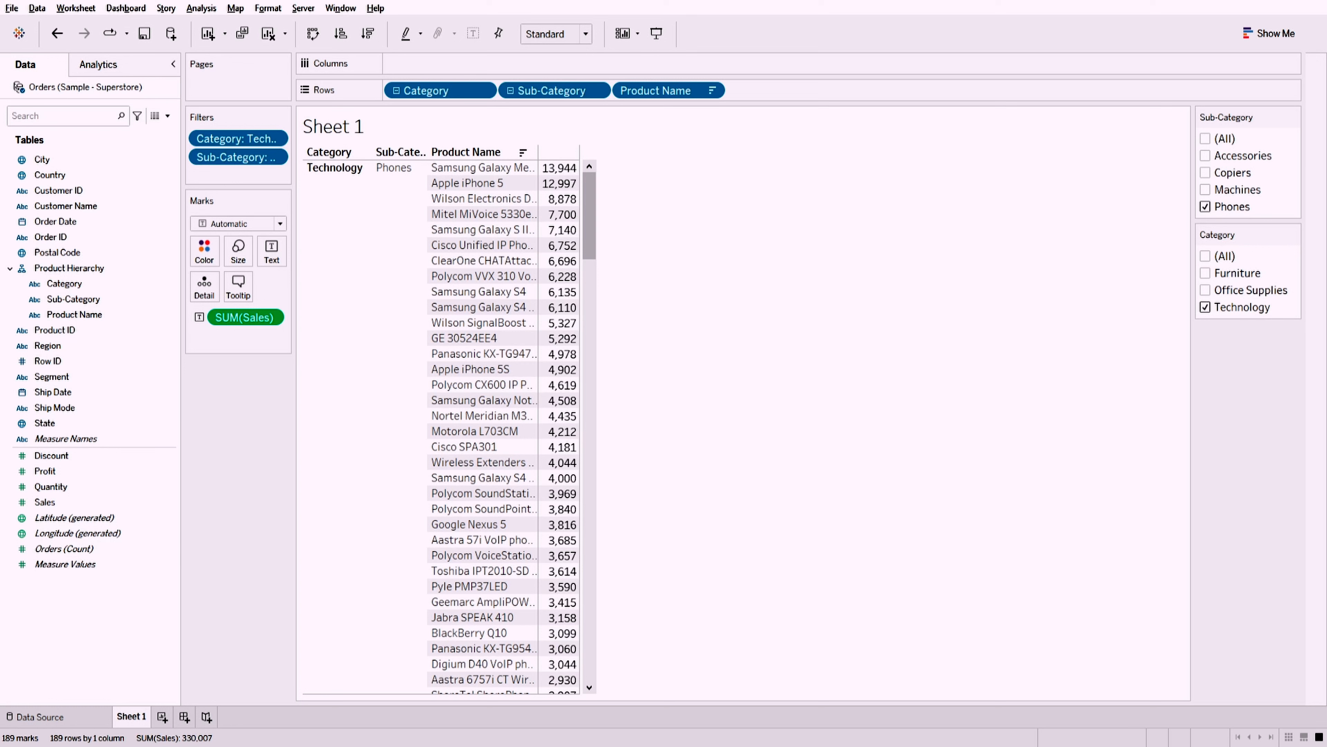
- Rename the worksheet Sheet 1 as Product Hierarchy
{"action": "double_click", "coordinate": [131, 717]}
{"action": "type", "text": "Product Hier"}
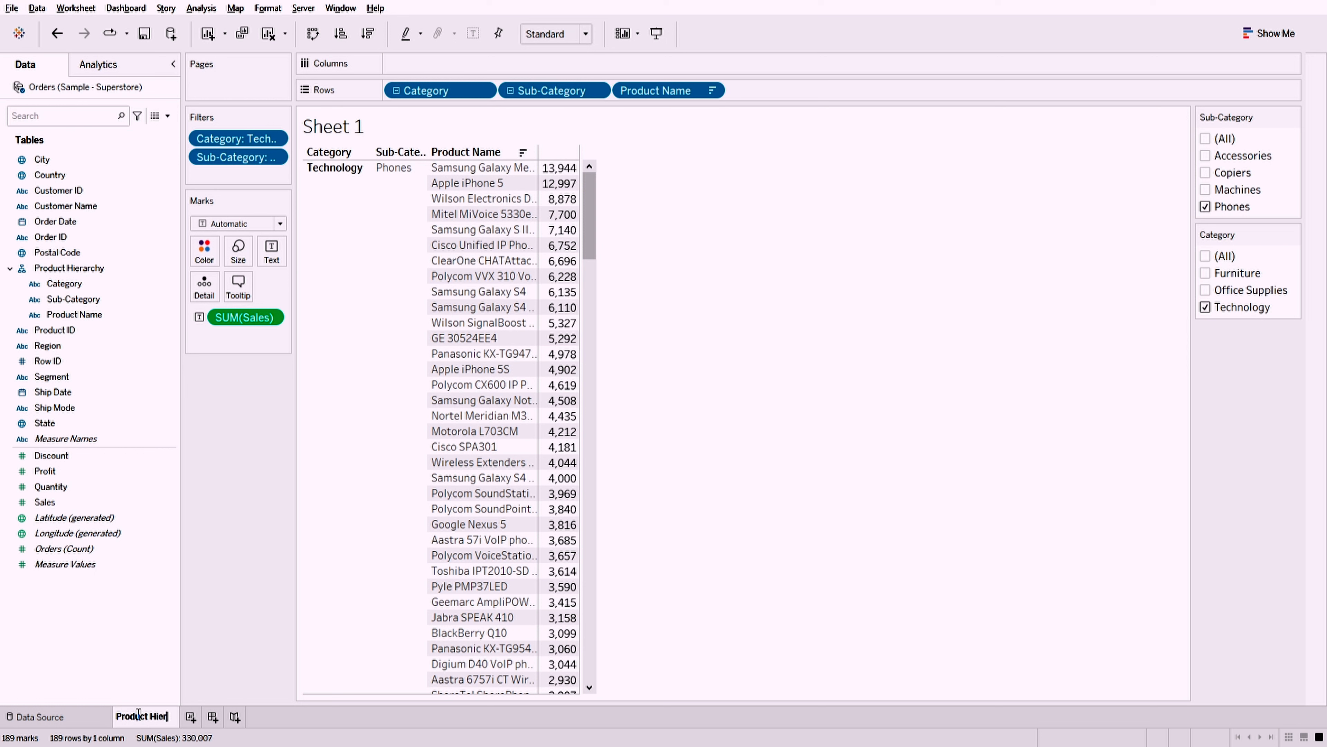
{"action": "type", "text": "archy"}
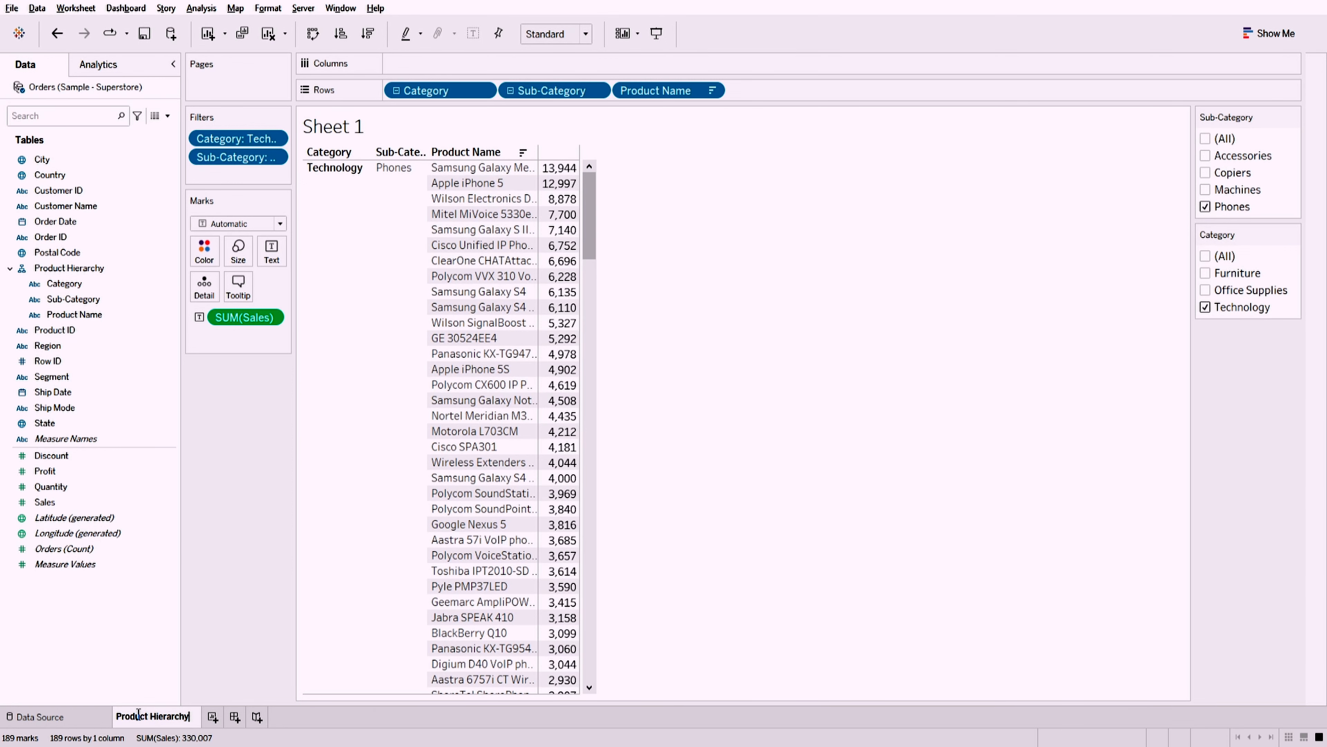
{"action": "key", "text": "Return"}
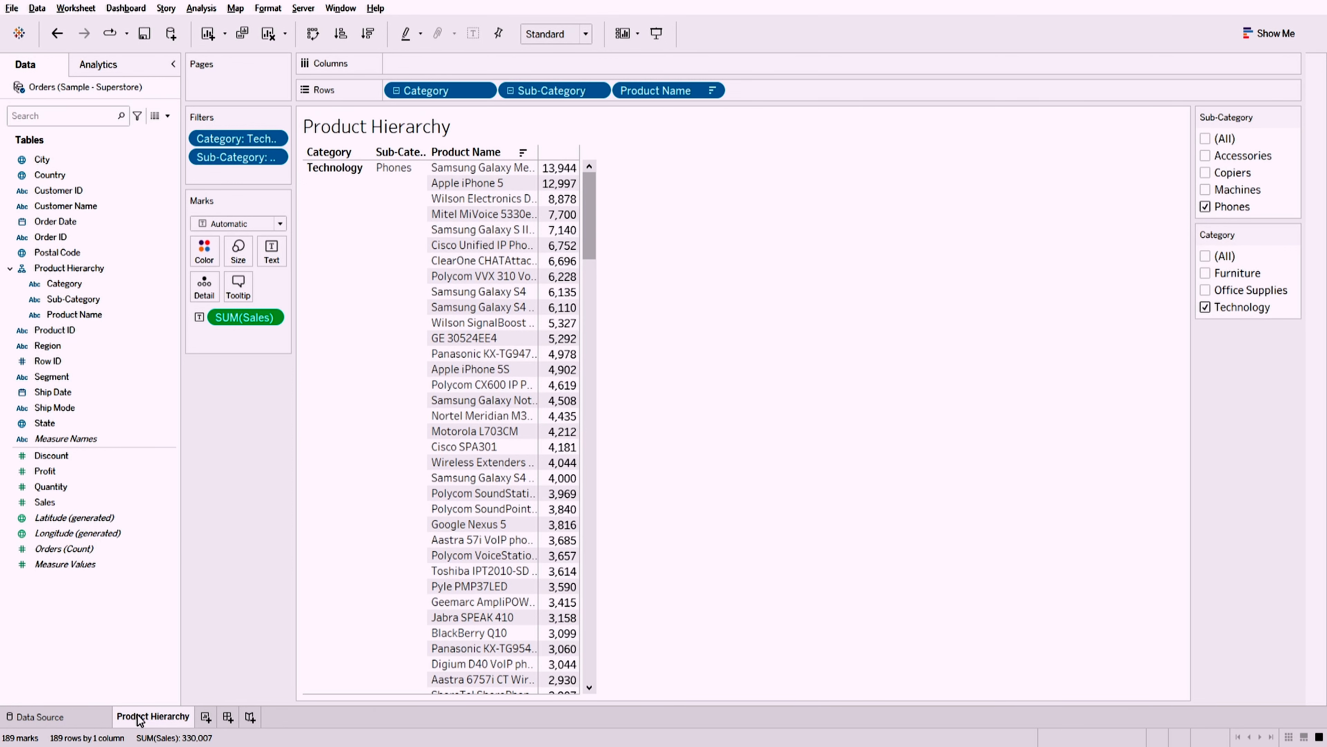
- Create a new worksheet and place Category from the Product Hierarchy in the rows
{"action": "left_click", "coordinate": [205, 717]}
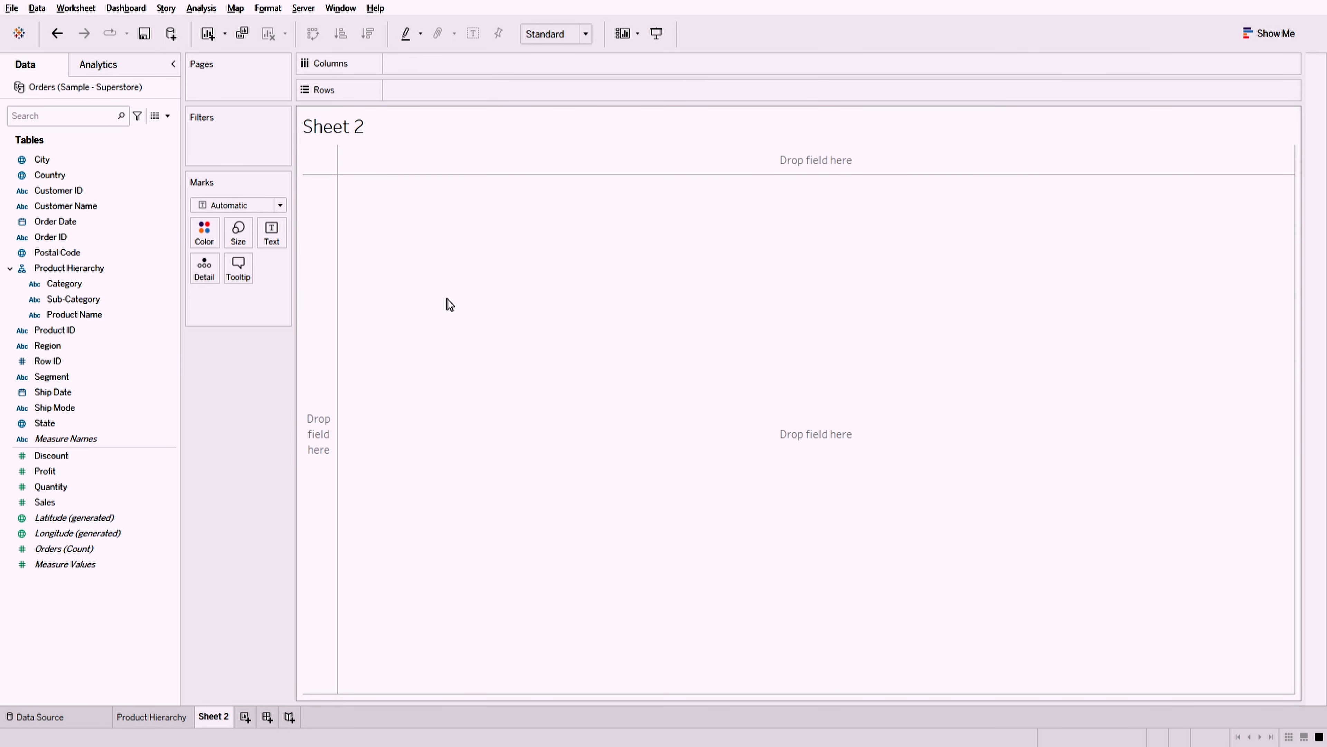
{"action": "left_click", "coordinate": [56, 270]}
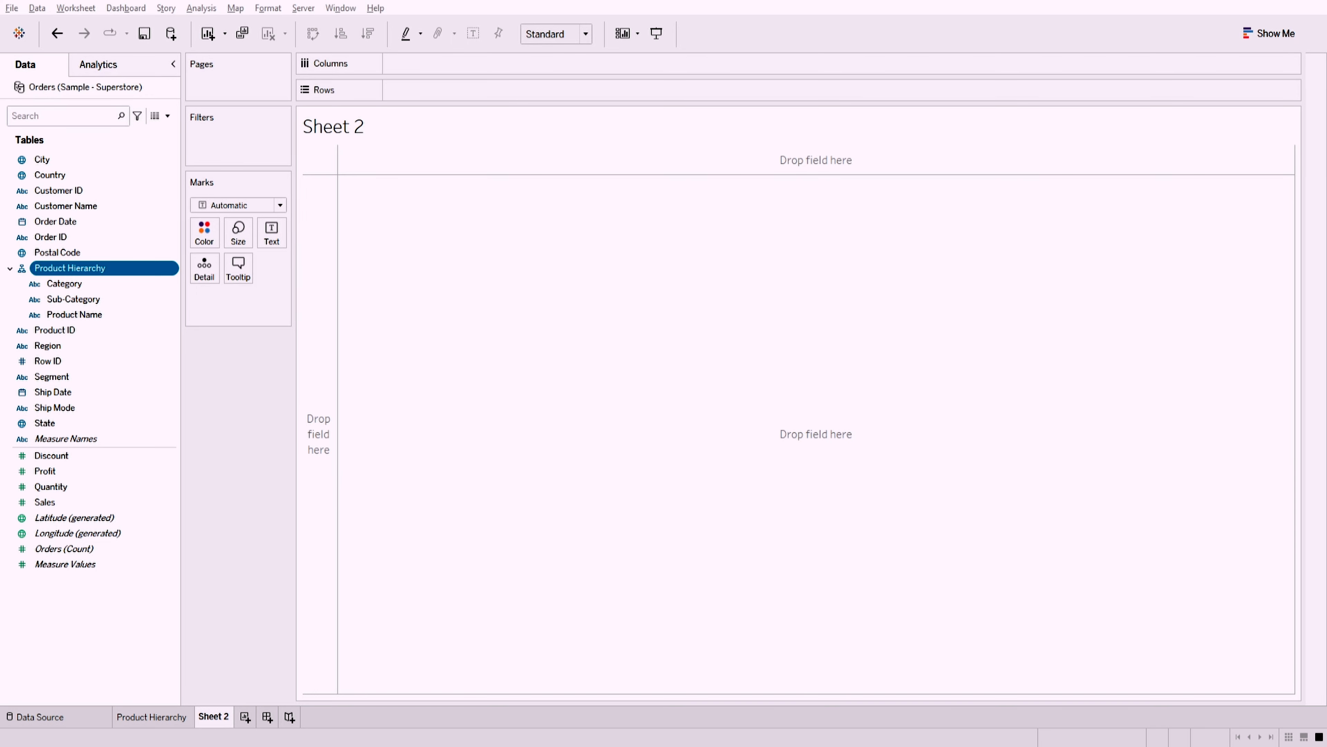
{"action": "left_click_drag", "start_coordinate": [64, 283], "coordinate": [408, 90]}
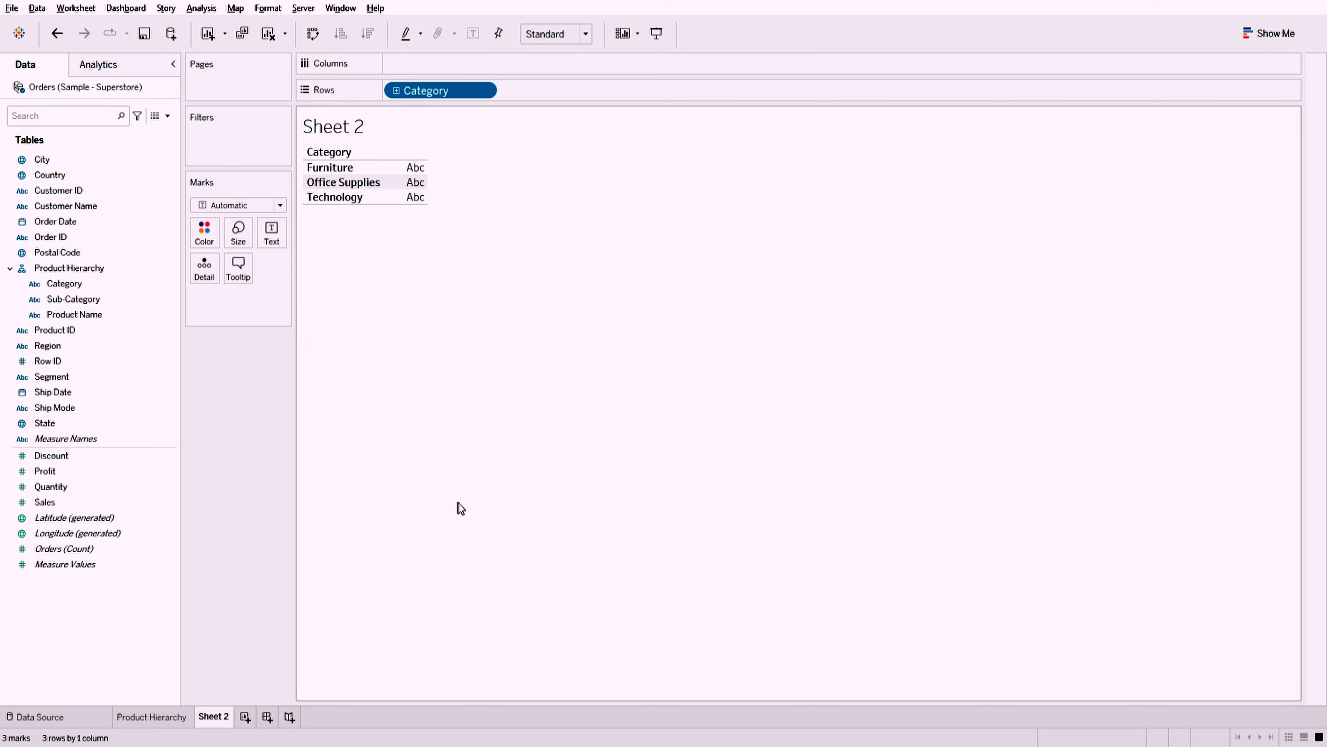
- Place Region in the columns and add Sales as the values of the Category table
{"action": "left_click_drag", "start_coordinate": [94, 347], "coordinate": [415, 65]}
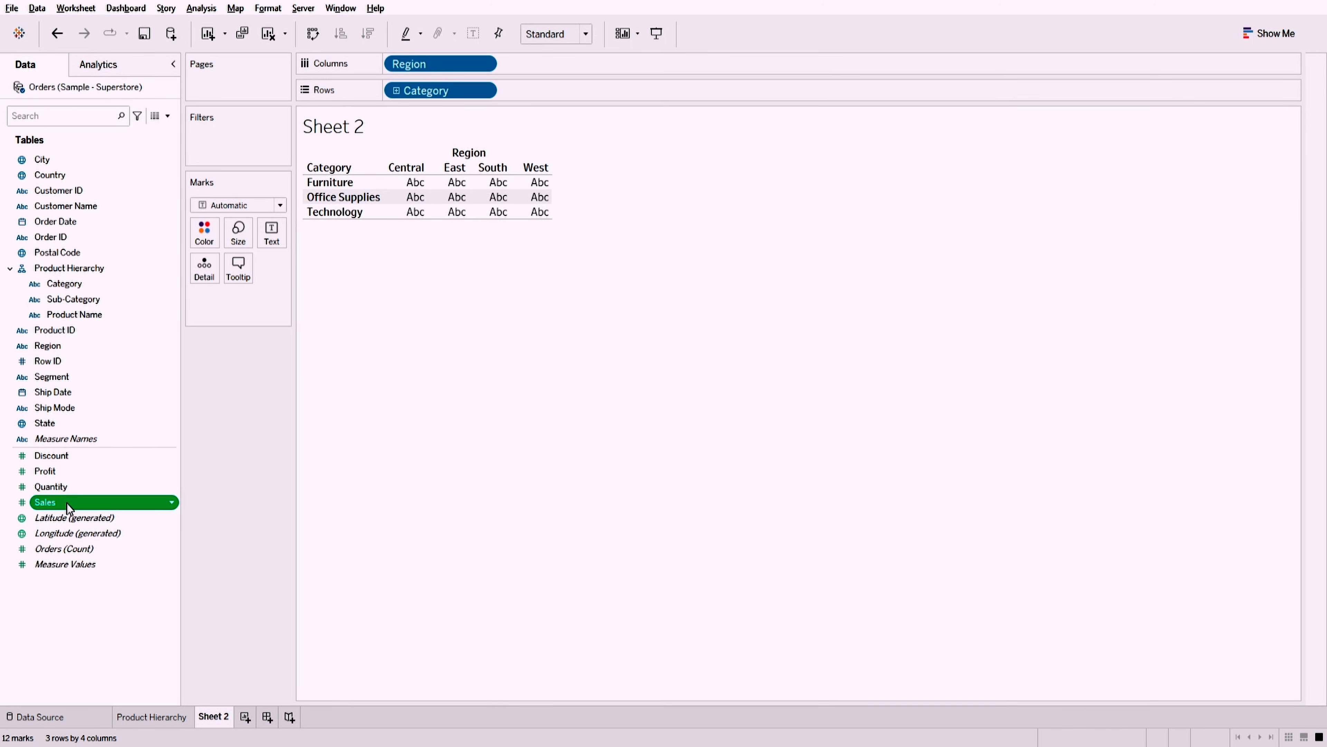
{"action": "mouse_move", "coordinate": [68, 504]}
{"action": "left_mouse_down"}
{"action": "mouse_move", "coordinate": [190, 504]}
{"action": "mouse_move", "coordinate": [68, 503]}
{"action": "left_mouse_up"}
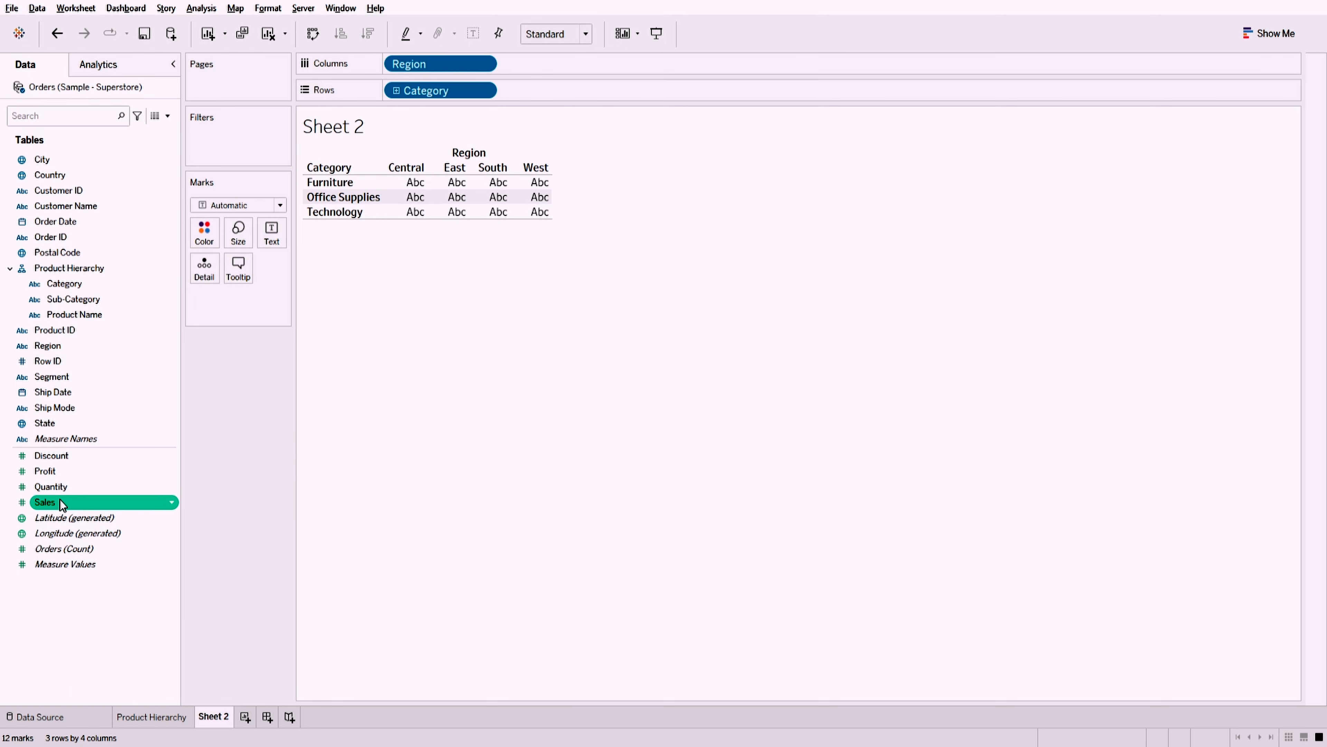
{"action": "double_click", "coordinate": [81, 505]}
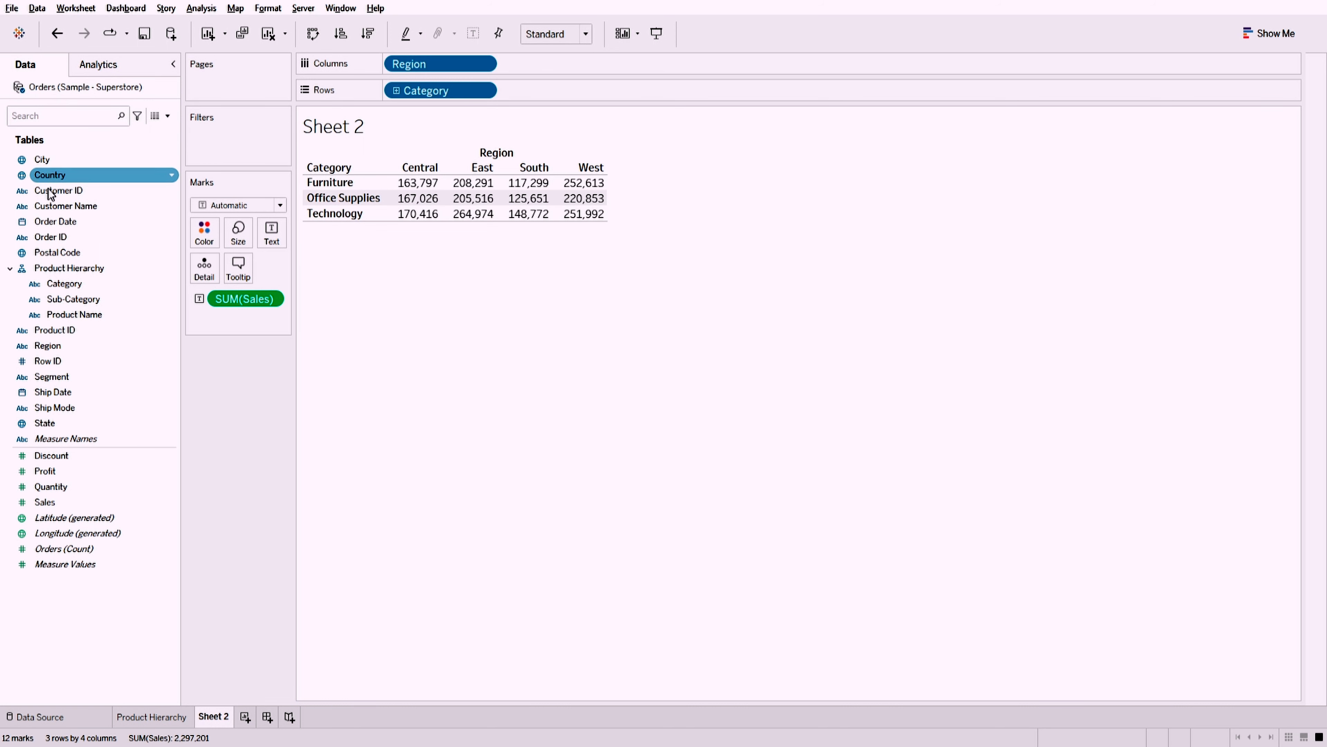
- Add Category as a filter on Sheet 2
{"action": "left_click_drag", "start_coordinate": [59, 283], "coordinate": [203, 122]}
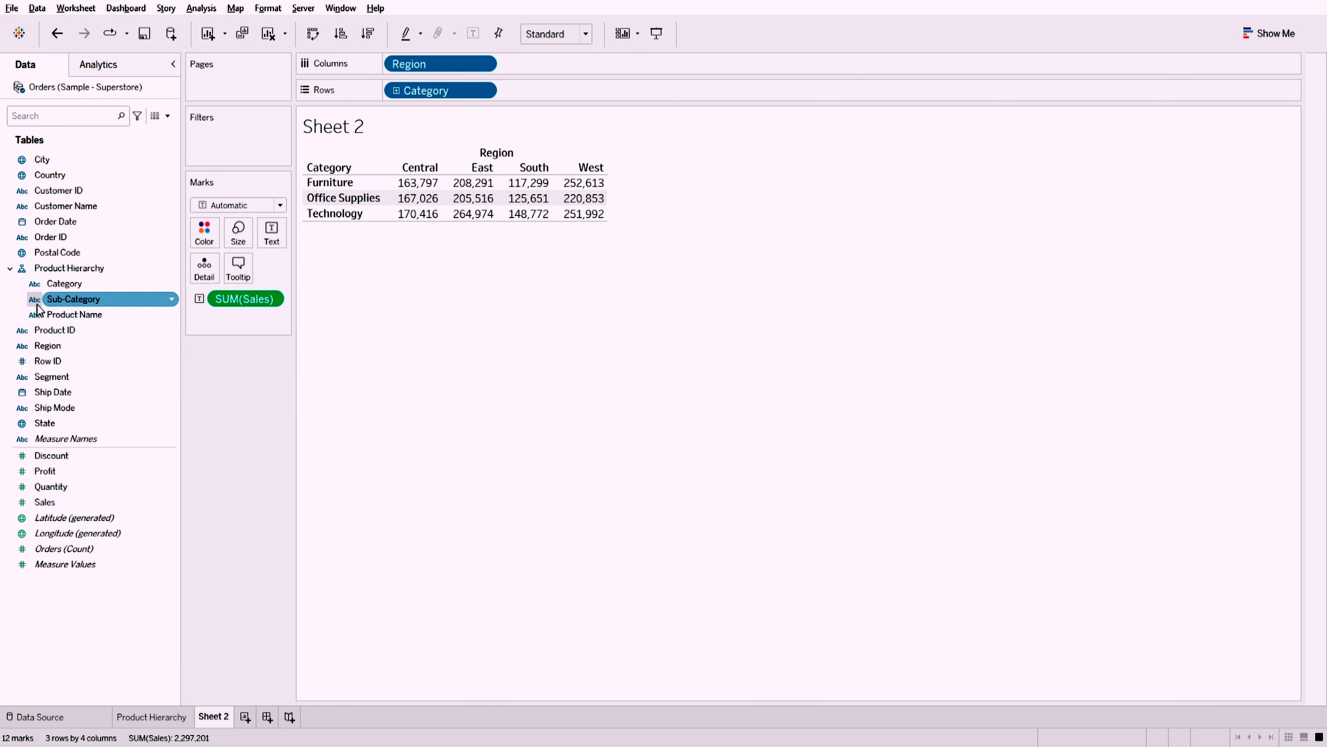
{"action": "left_click_drag", "start_coordinate": [64, 283], "coordinate": [218, 137]}
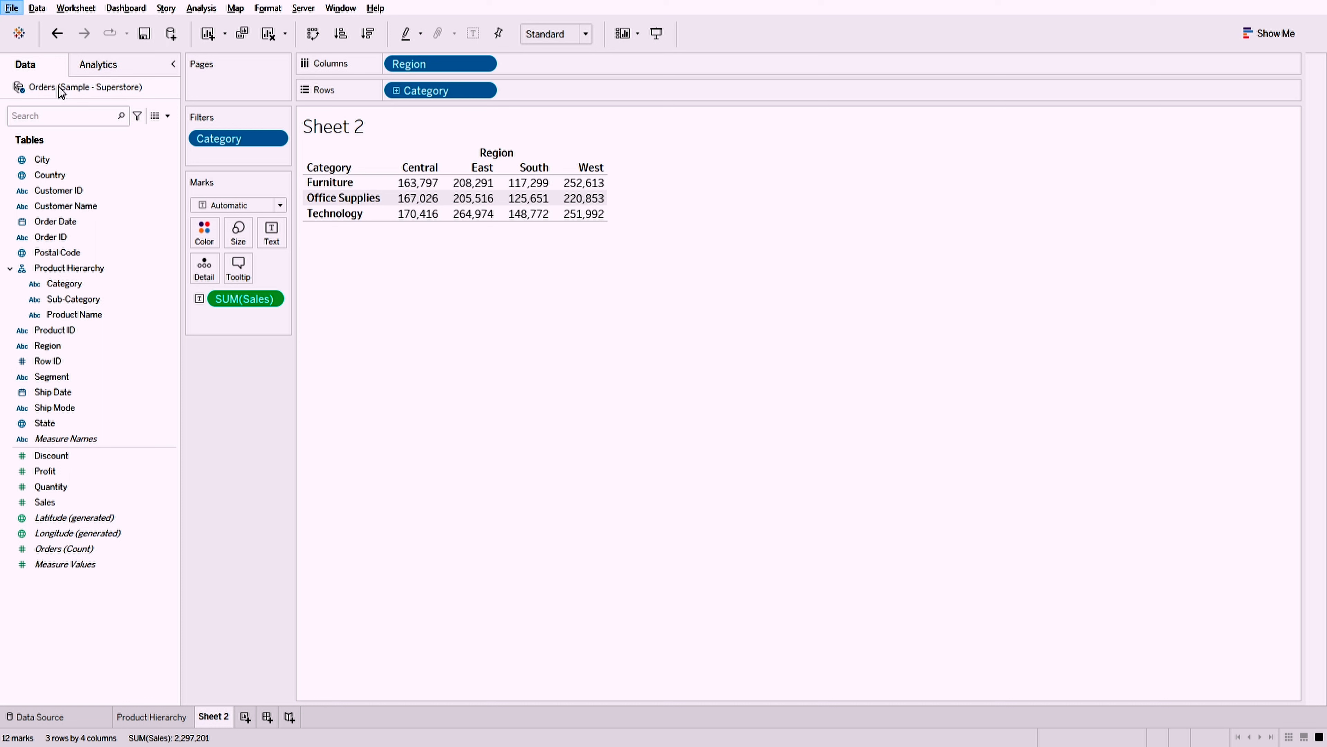
{"action": "left_click", "coordinate": [540, 440]}
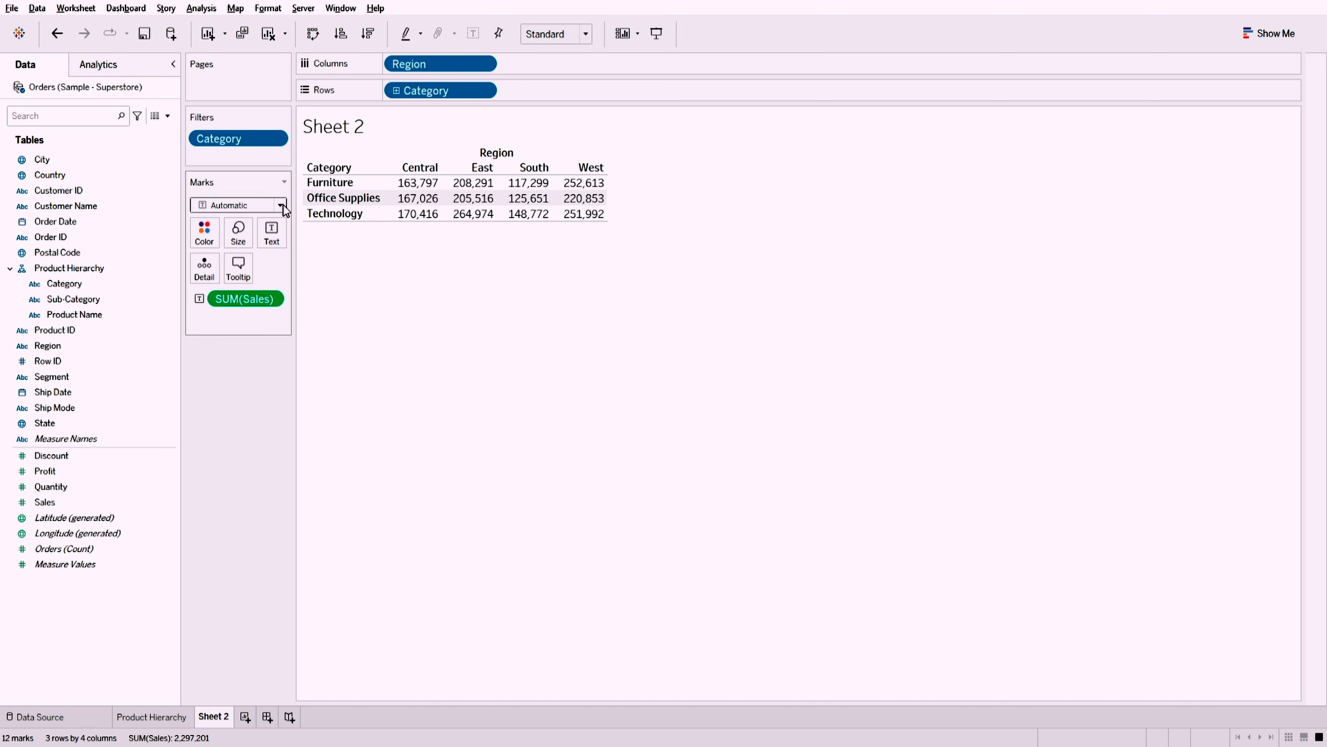
- Try the Square mark type on the Category by Region table and return it to Automatic
{"action": "left_click", "coordinate": [240, 293]}
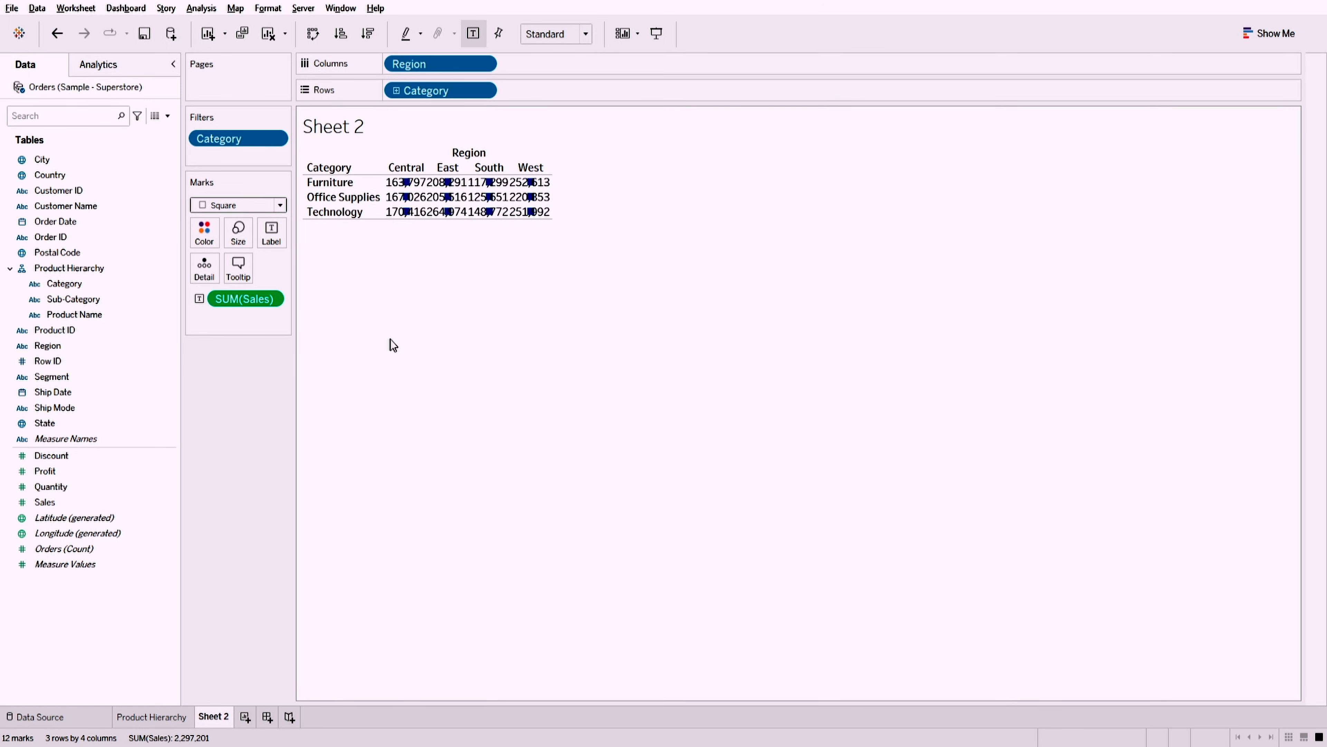
{"action": "left_click", "coordinate": [281, 202]}
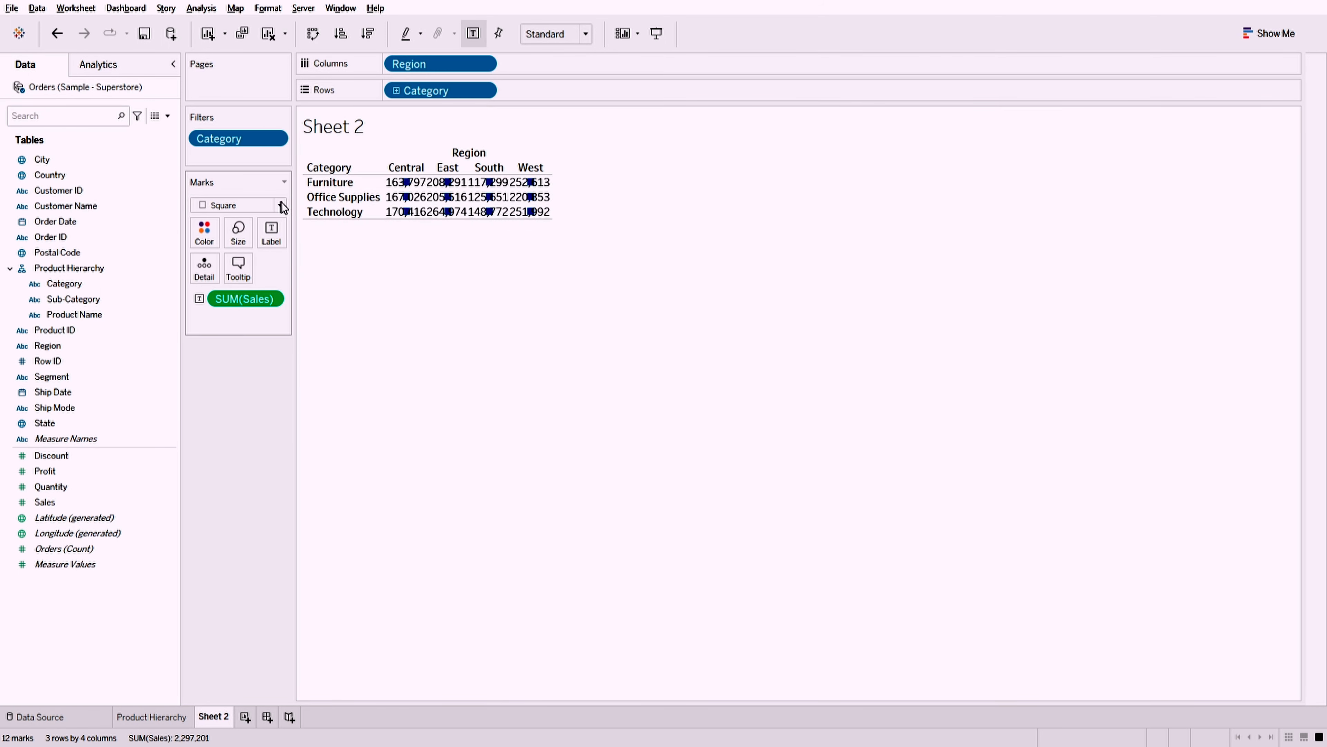
{"action": "left_click", "coordinate": [263, 222]}
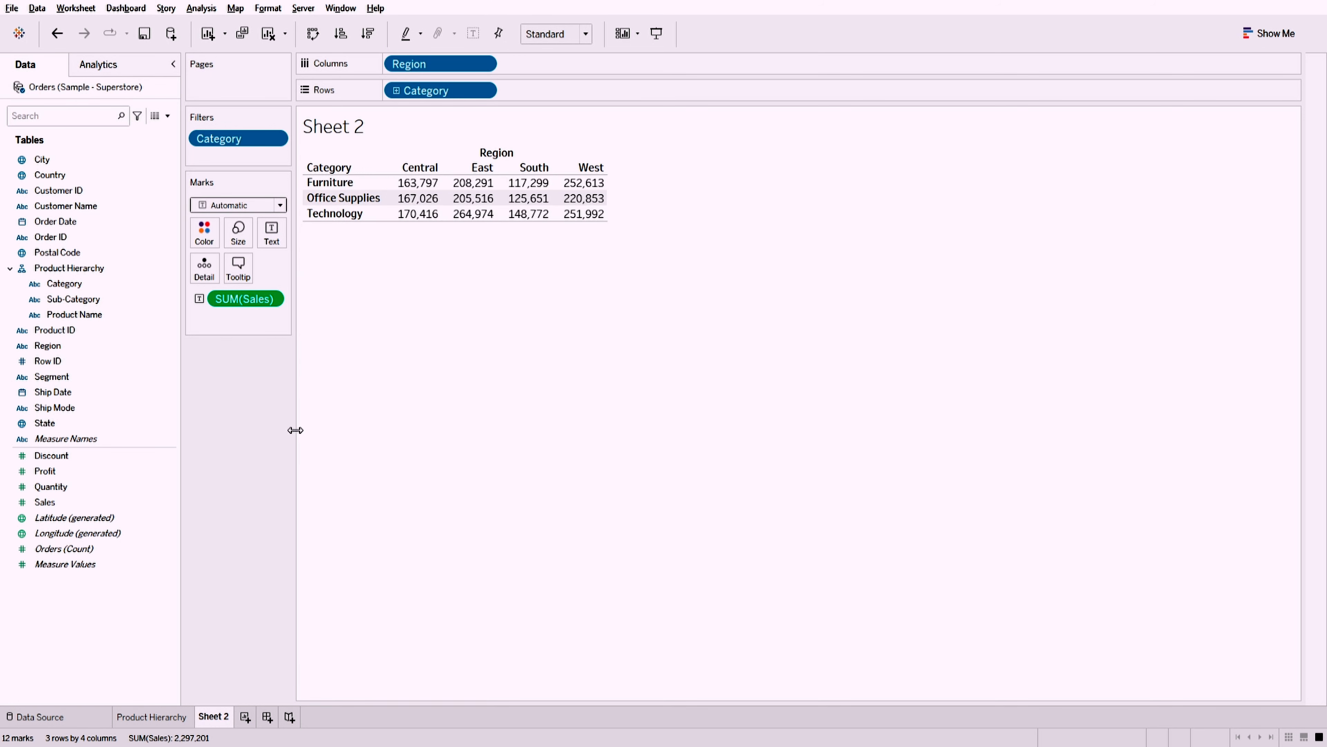
{"action": "mouse_move", "coordinate": [411, 201]}
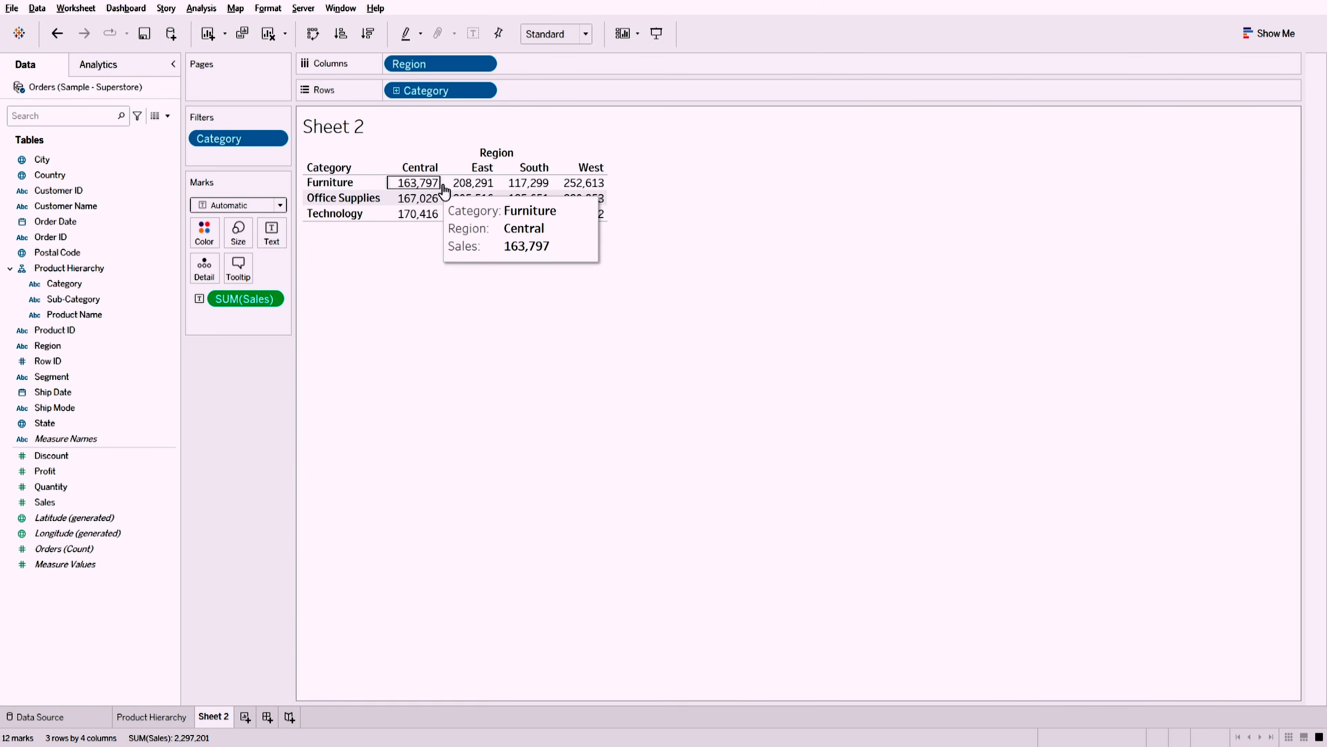
{"action": "mouse_move", "coordinate": [503, 215]}
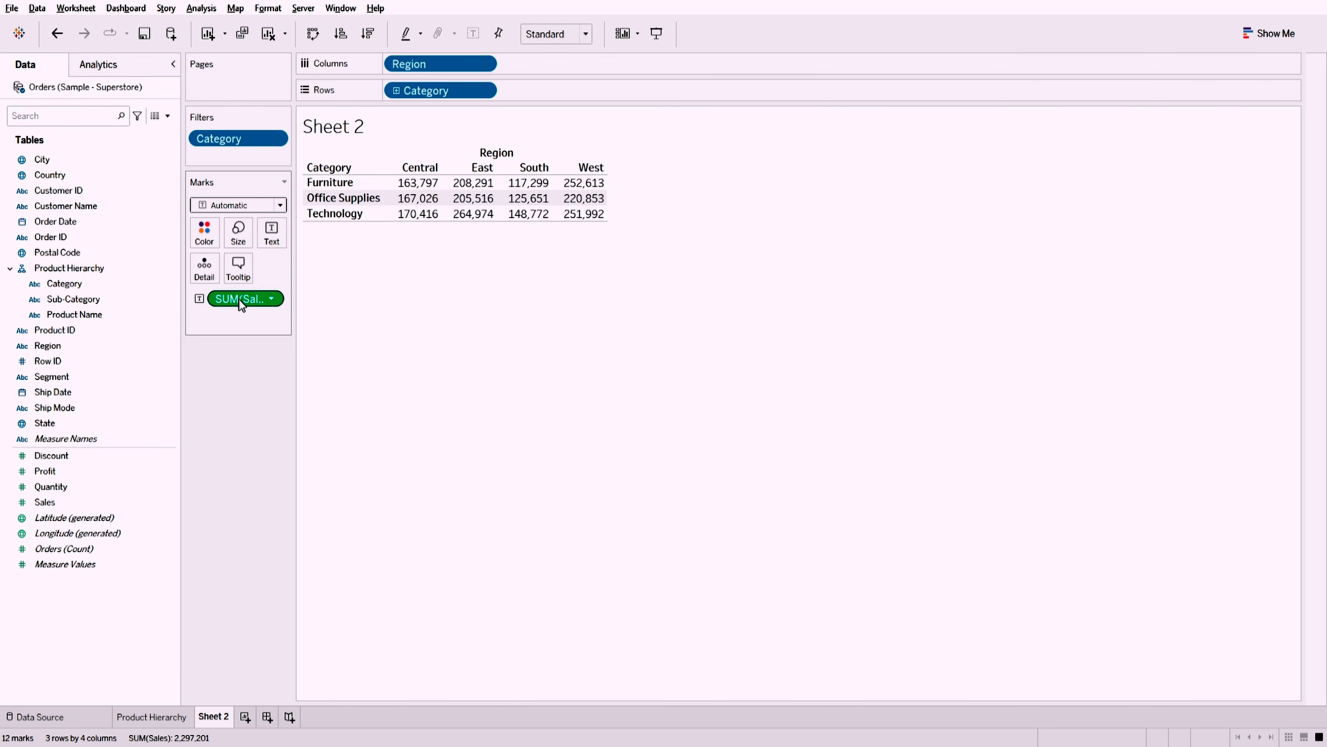
- Remove Sales from the table's marks and add it again as the text values
{"action": "left_click_drag", "start_coordinate": [238, 299], "coordinate": [248, 429]}
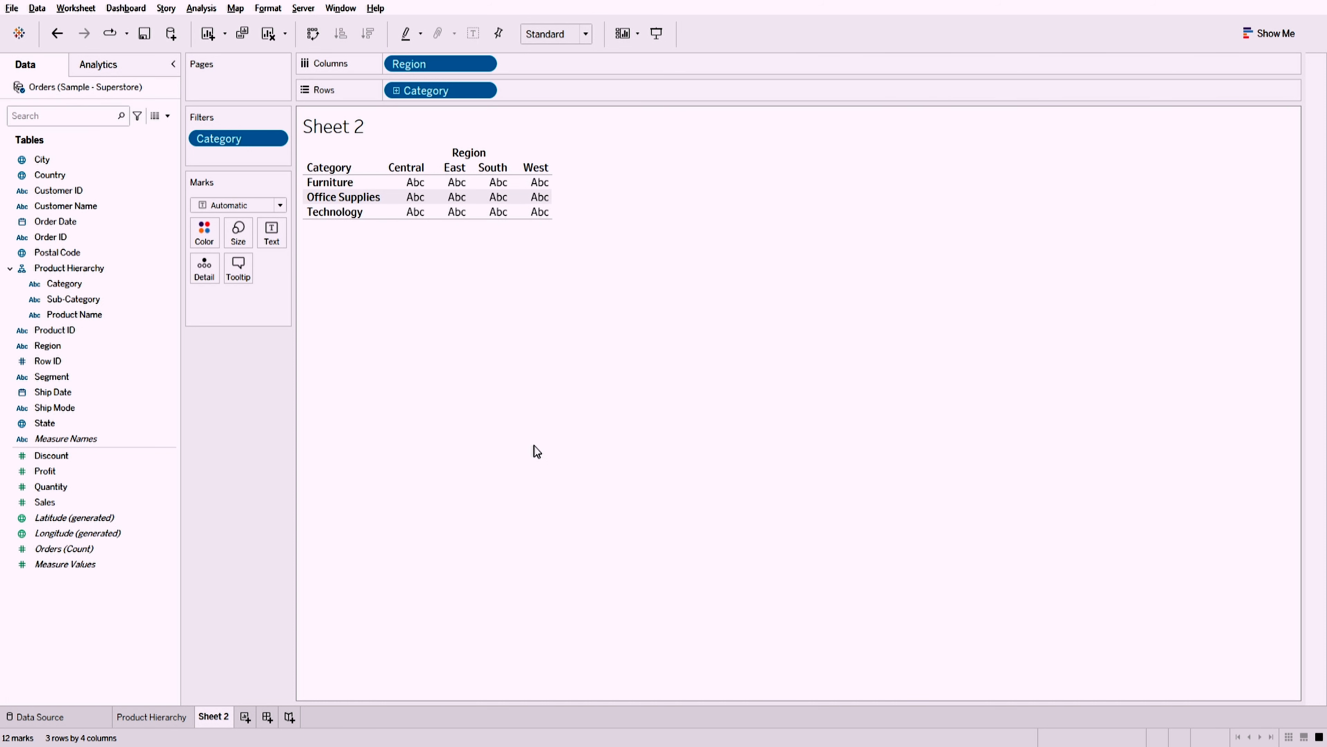
{"action": "left_click", "coordinate": [66, 503]}
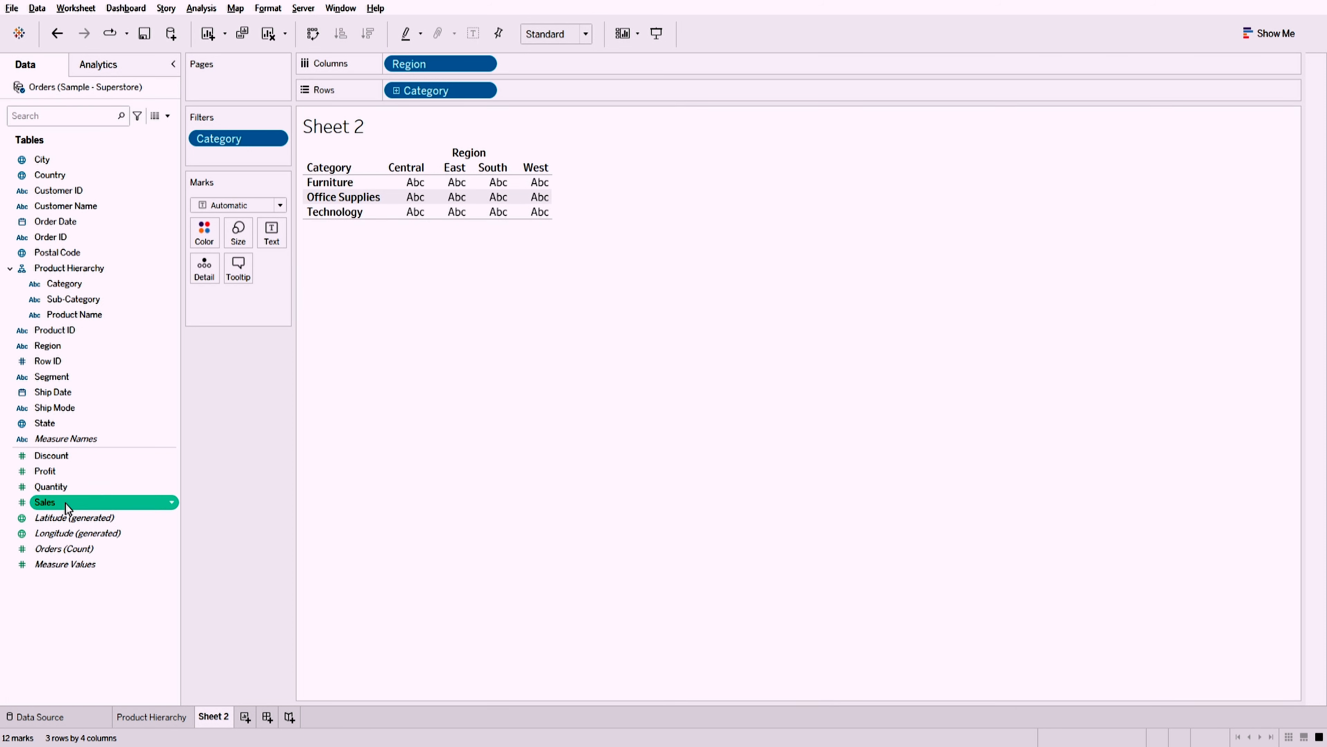
{"action": "double_click", "coordinate": [56, 502]}
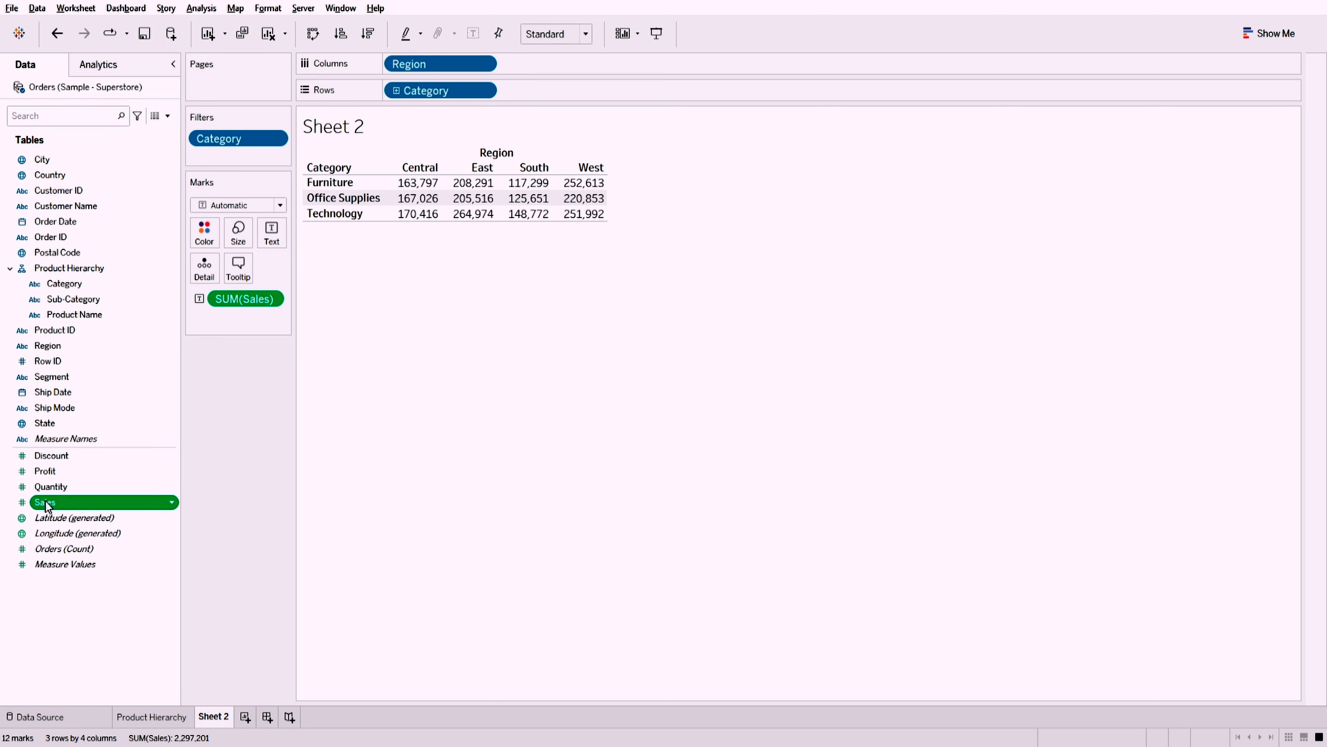
- Try coloring the table by Sales with Square marks, undo the mark type and remove the Sales coloring
{"action": "mouse_move", "coordinate": [45, 503]}
{"action": "left_mouse_down"}
{"action": "mouse_move", "coordinate": [237, 465]}
{"action": "mouse_move", "coordinate": [207, 233]}
{"action": "left_mouse_up"}
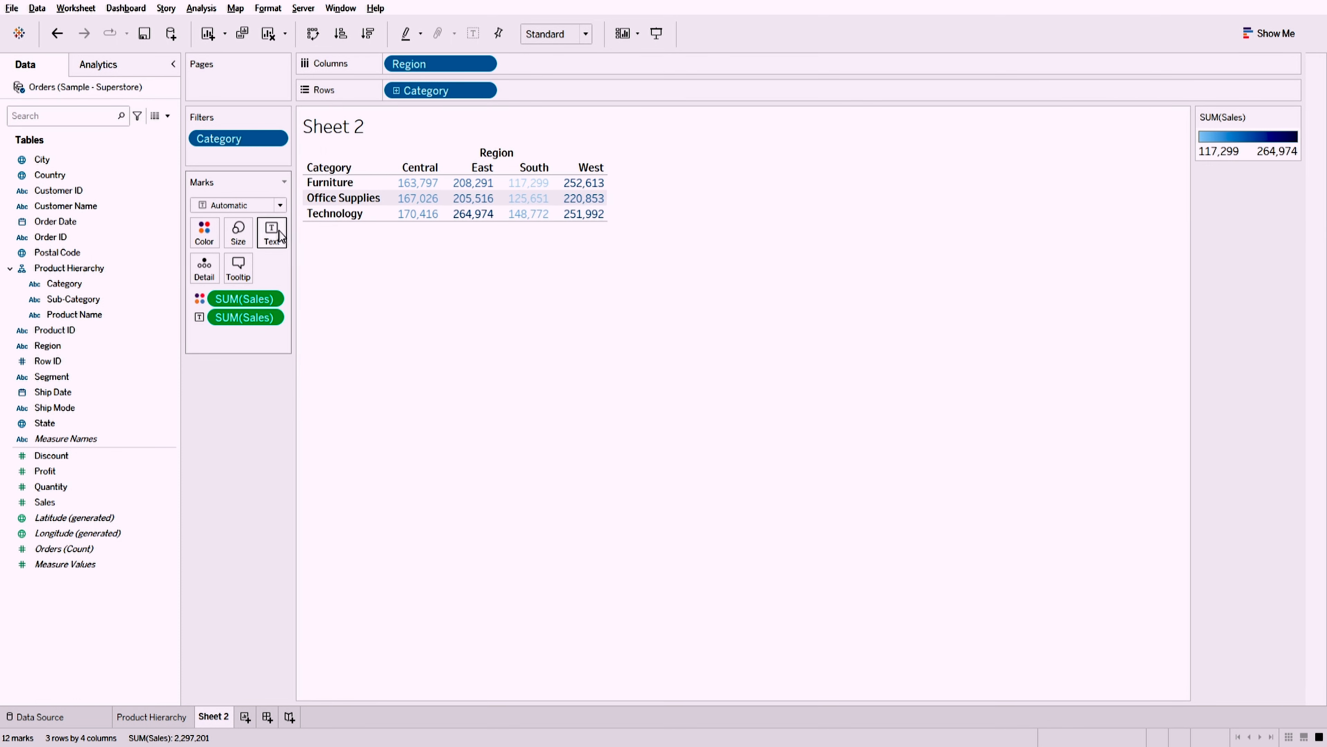
{"action": "left_click", "coordinate": [224, 289]}
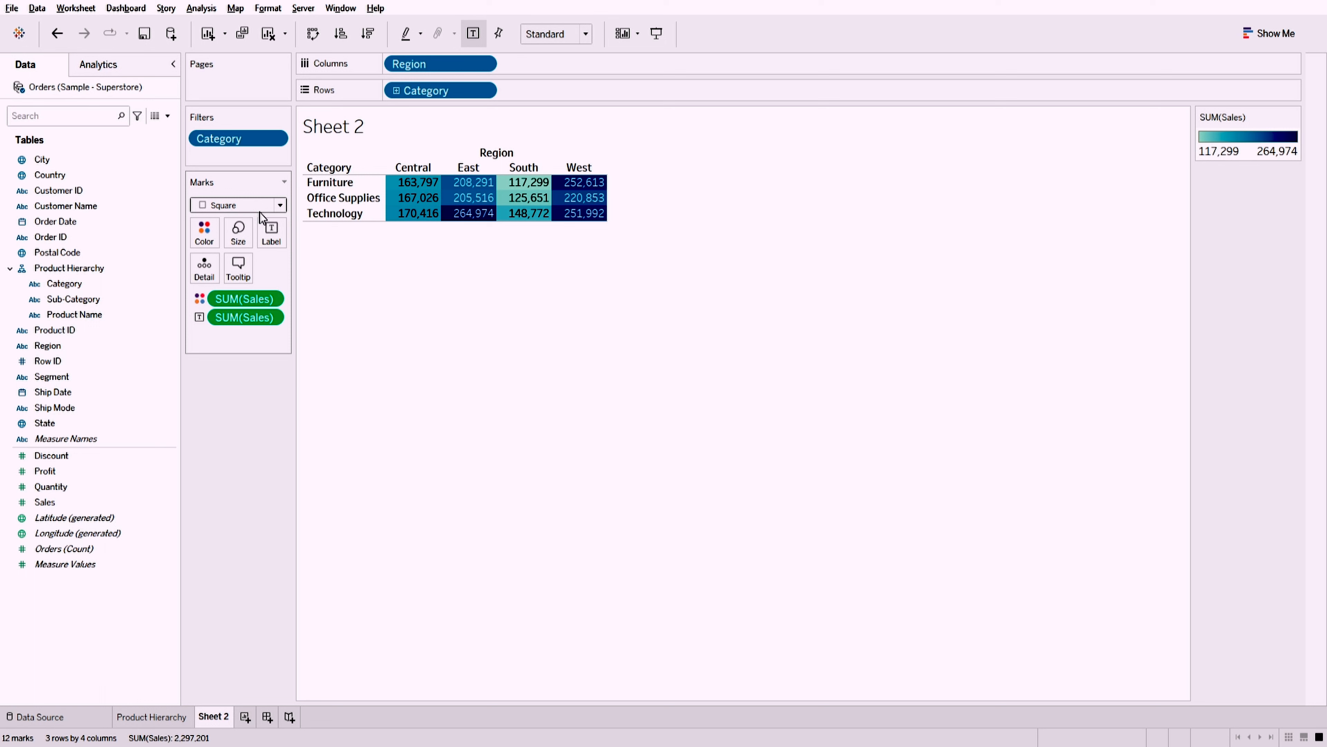
{"action": "key", "text": "ctrl+z"}
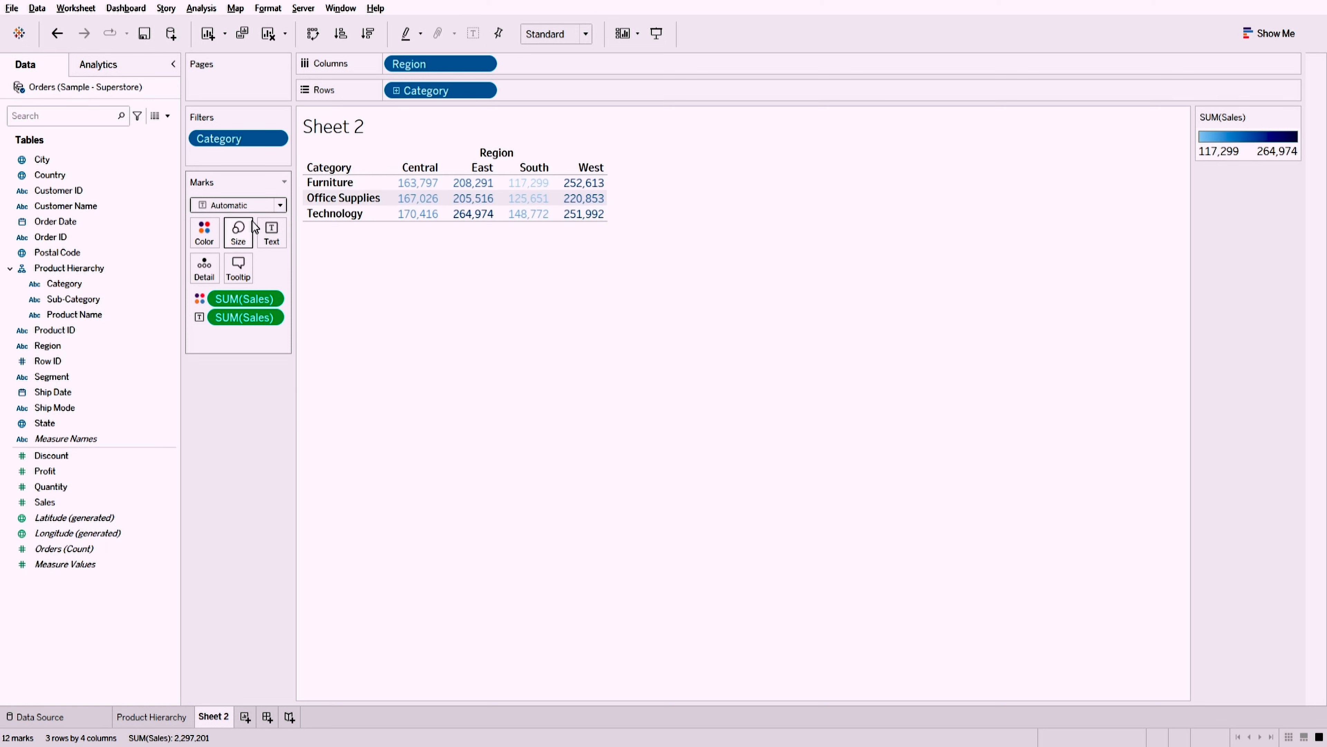
{"action": "left_click_drag", "start_coordinate": [237, 296], "coordinate": [250, 422]}
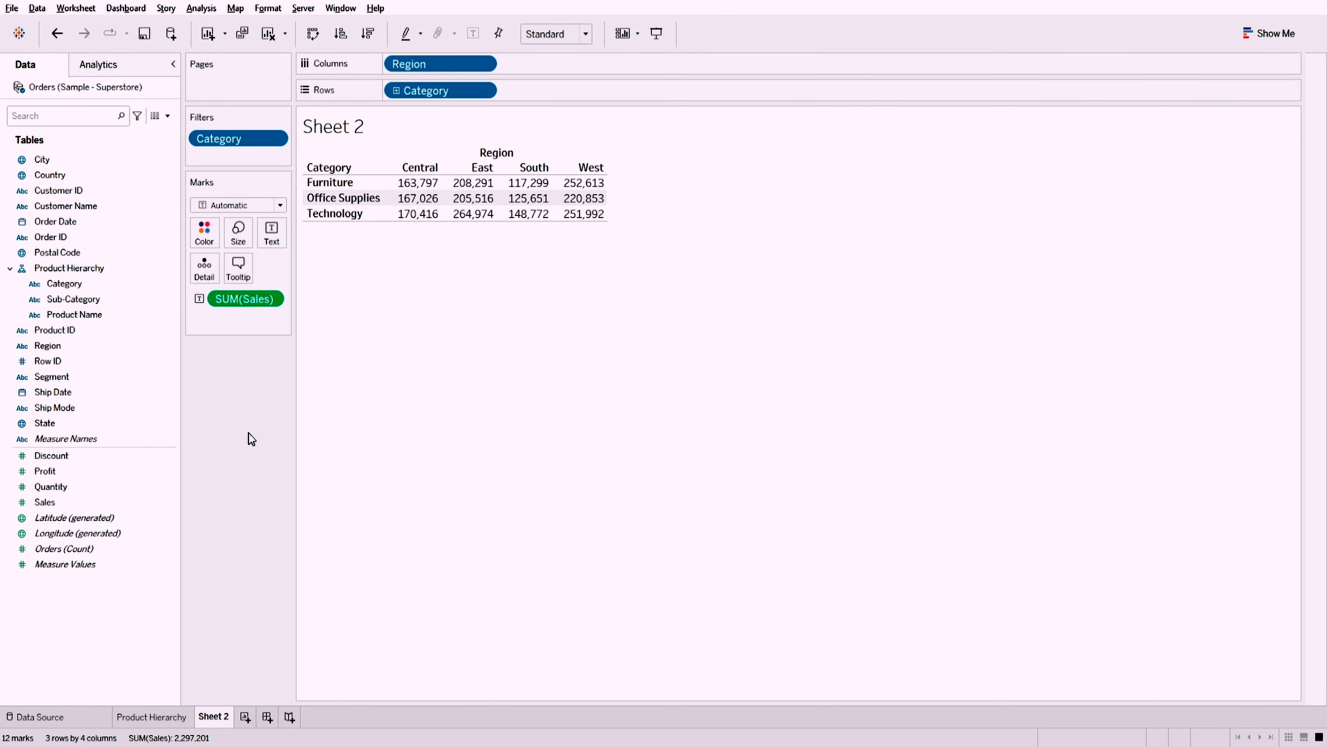
- Color the Category by Region table by Sales and set its mark type to Square
{"action": "left_click", "coordinate": [163, 445]}
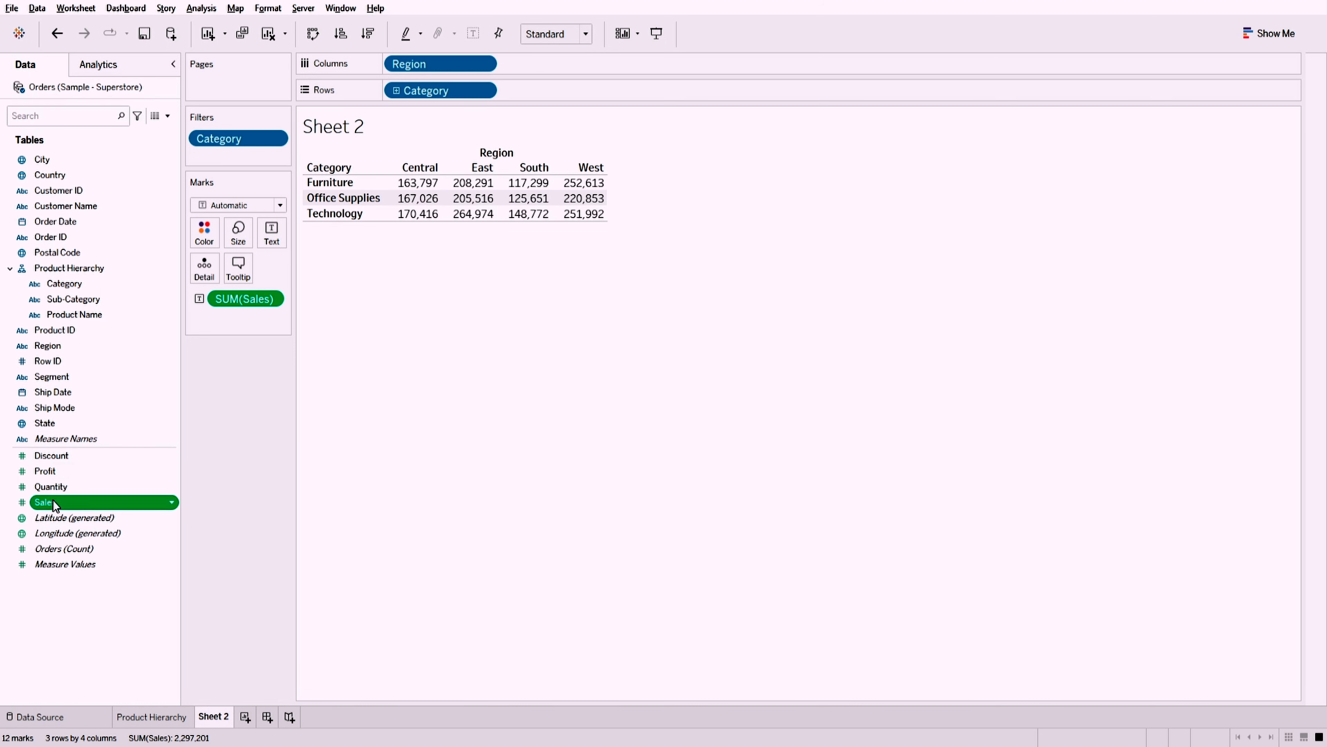
{"action": "left_click_drag", "start_coordinate": [53, 501], "coordinate": [204, 234]}
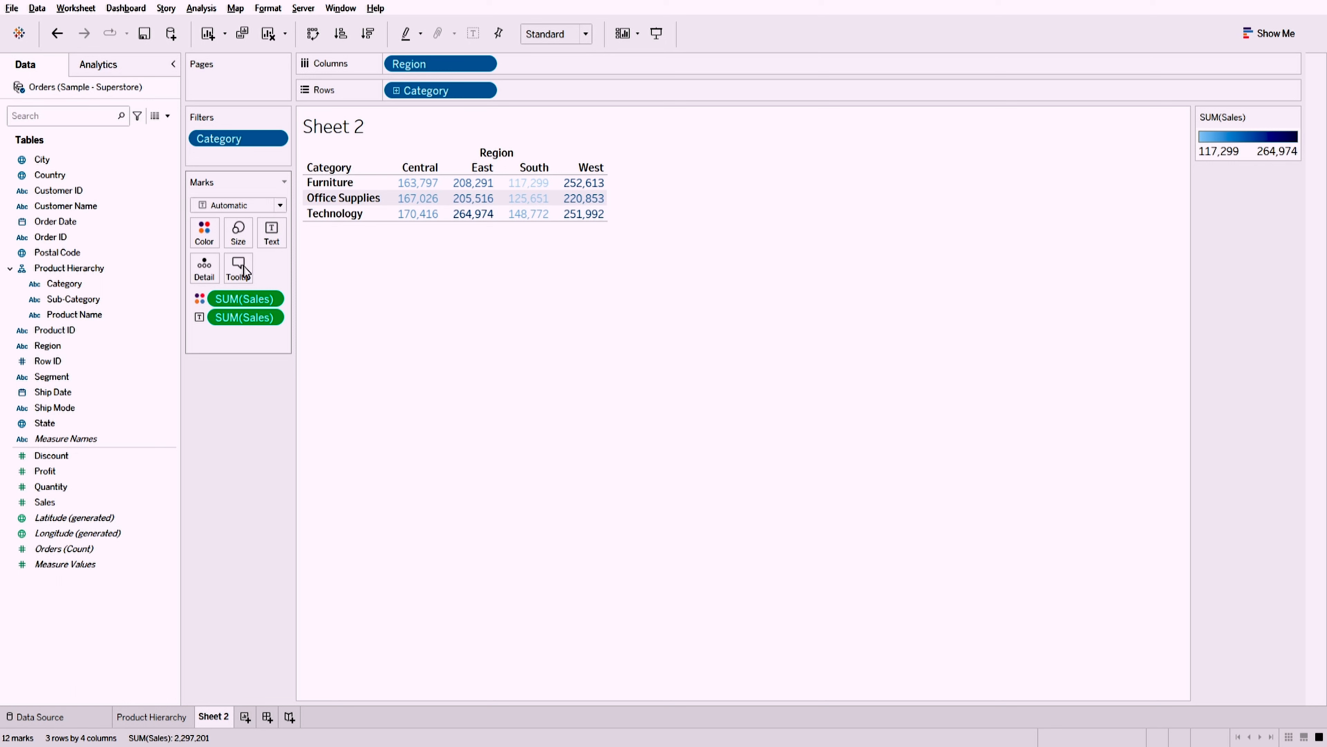
{"action": "left_click", "coordinate": [233, 286]}
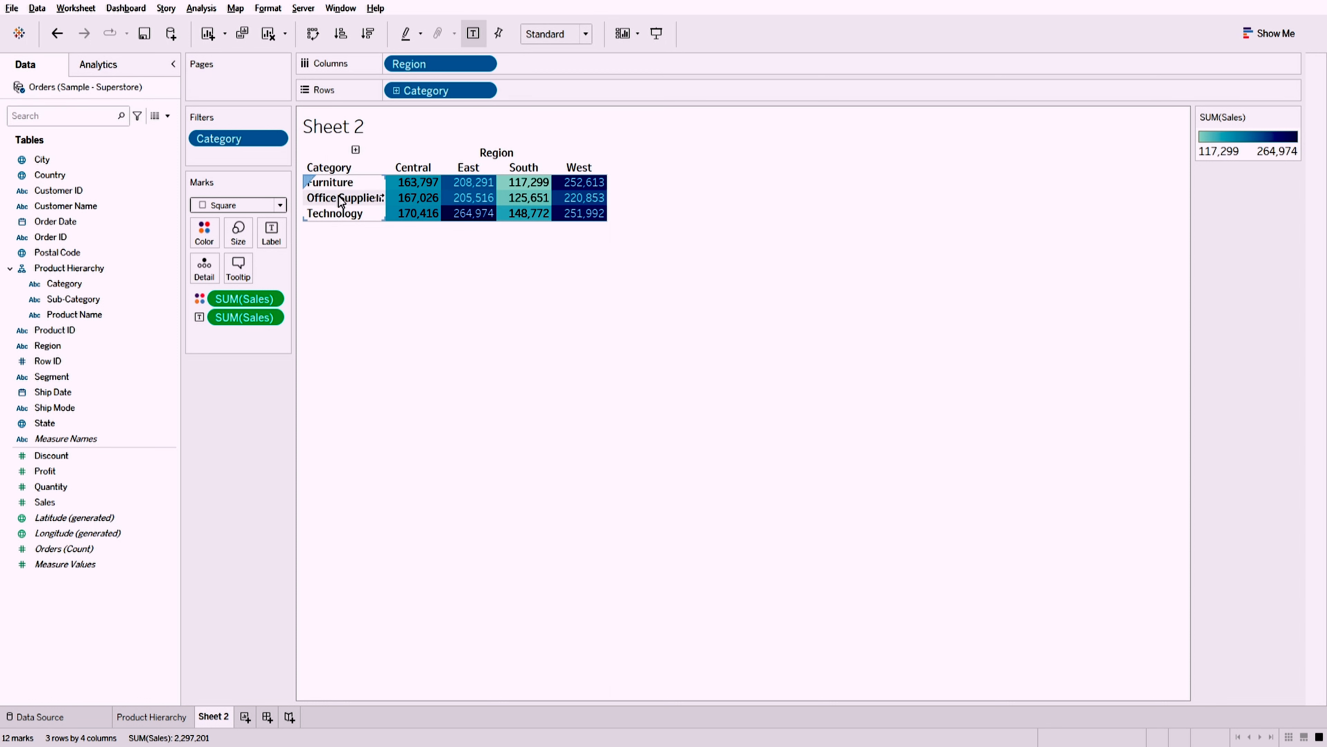
{"action": "mouse_move", "coordinate": [585, 191]}
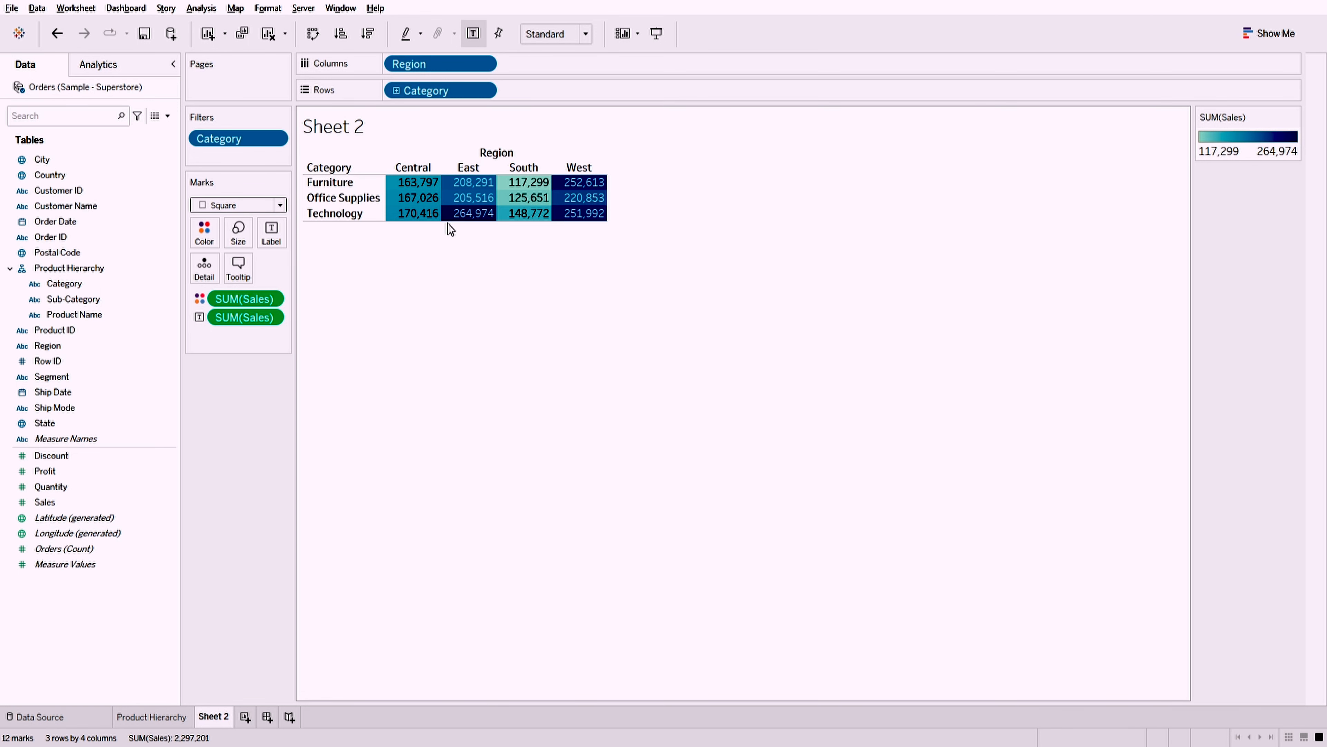
- Expand the rows from Category through Sub-Category to Product Name and collapse them back to Sub-Category
{"action": "left_click", "coordinate": [396, 91]}
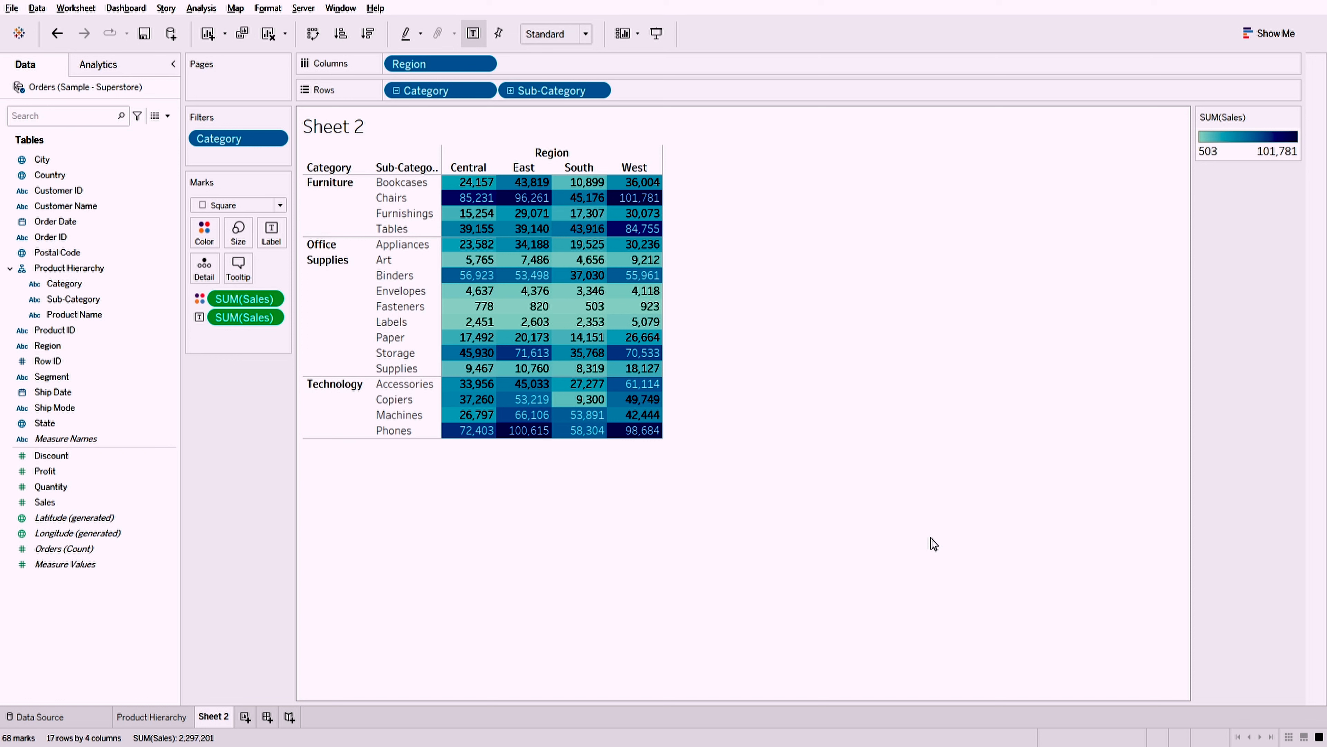
{"action": "left_click", "coordinate": [511, 91]}
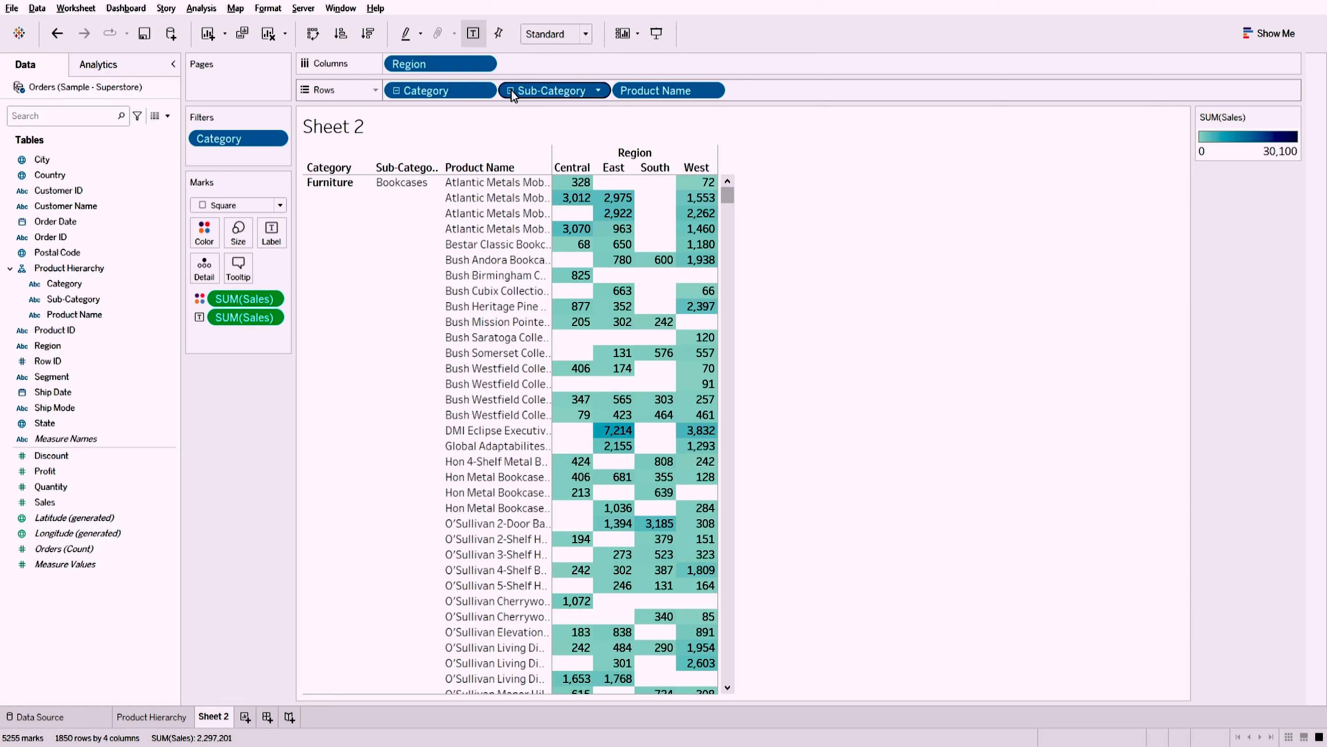
{"action": "left_click", "coordinate": [511, 91]}
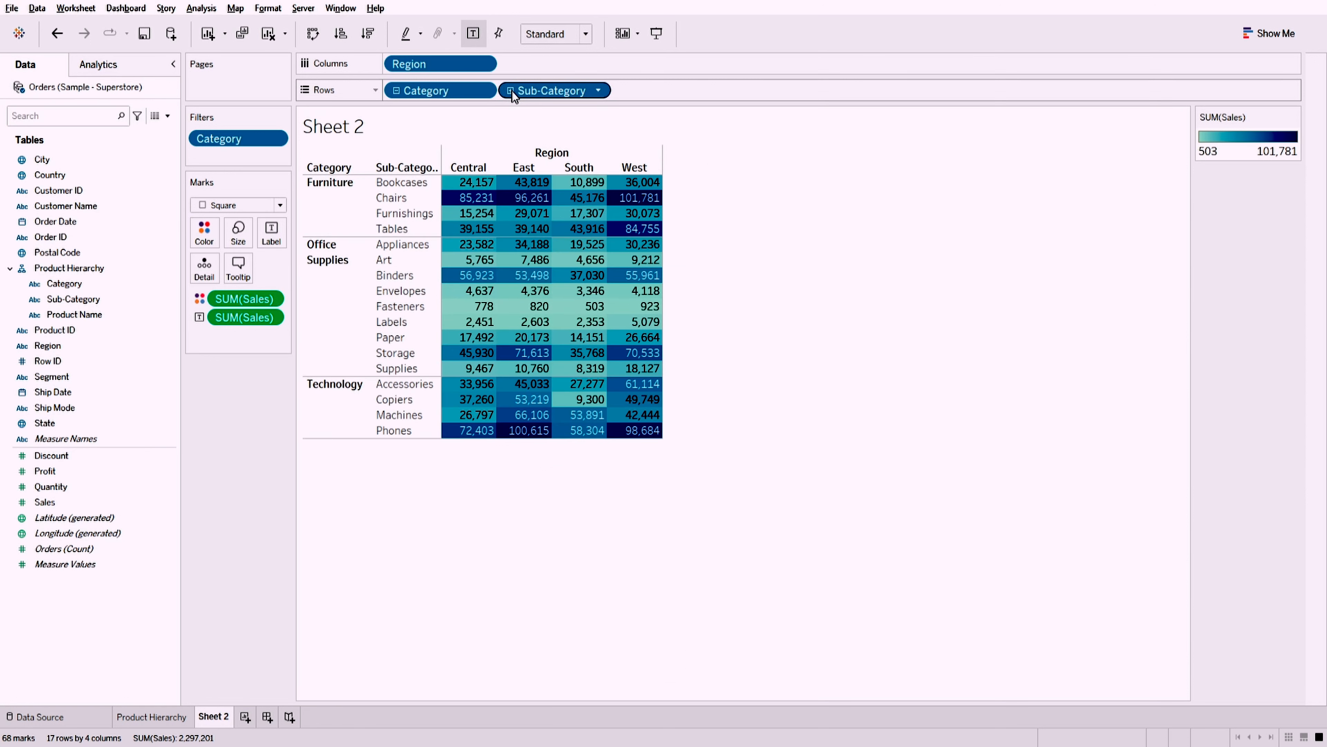
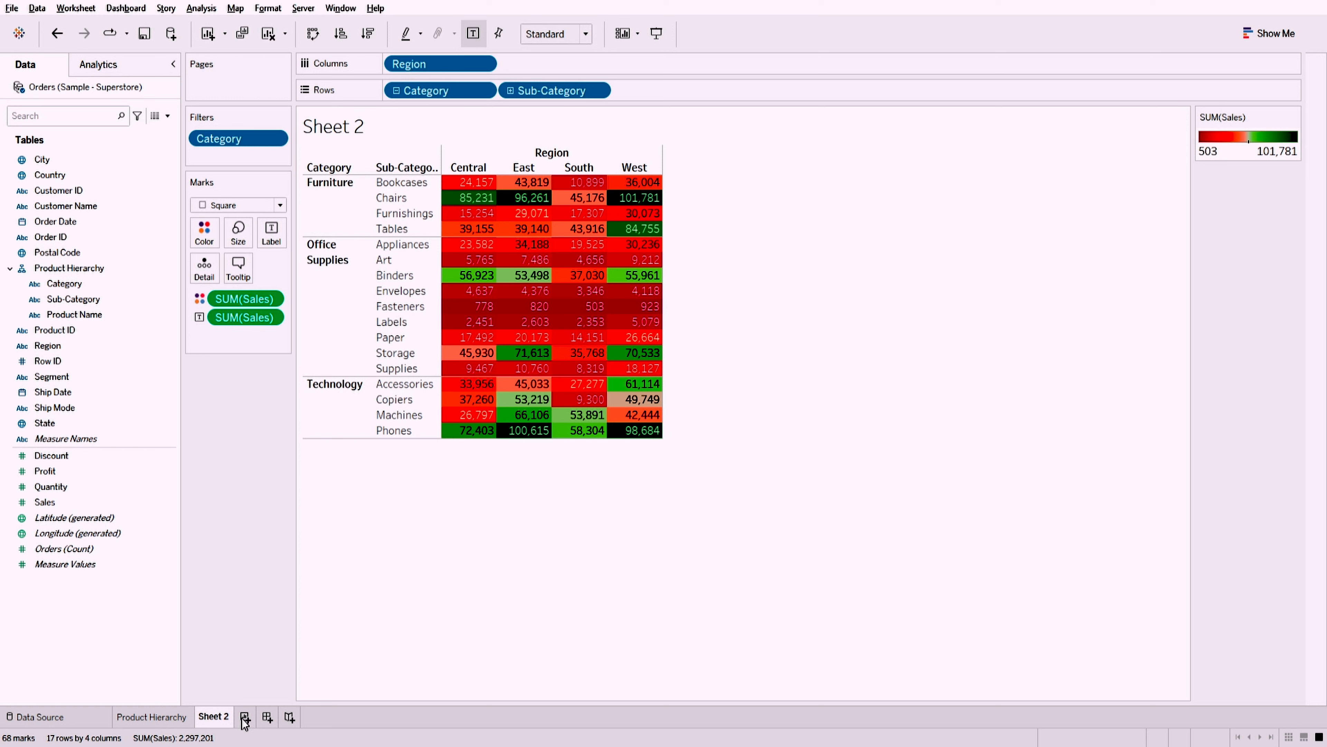
- Rename the worksheet Sheet 2 as Region wise Subcategory Sales
{"action": "double_click", "coordinate": [219, 715]}
{"action": "type", "text": "Region wis"}
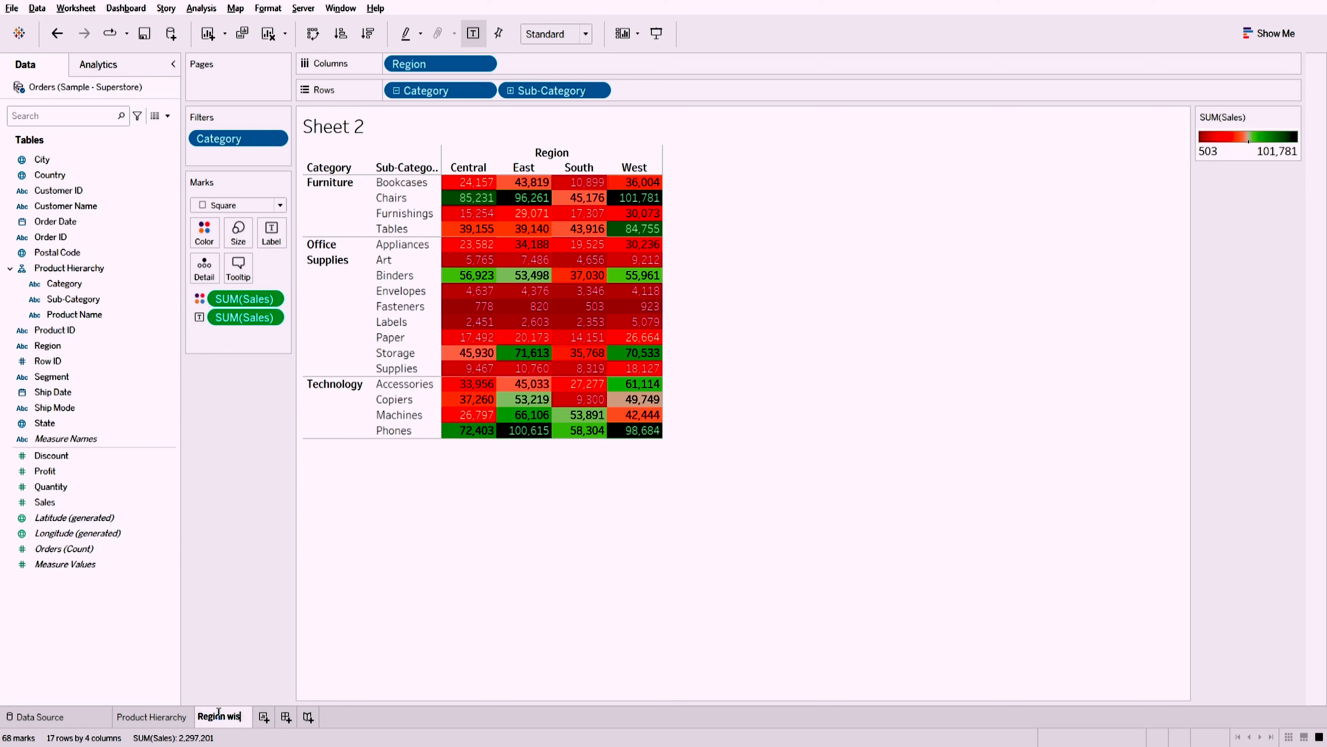
{"action": "type", "text": "e"}
{"action": "type", "text": " Su"}
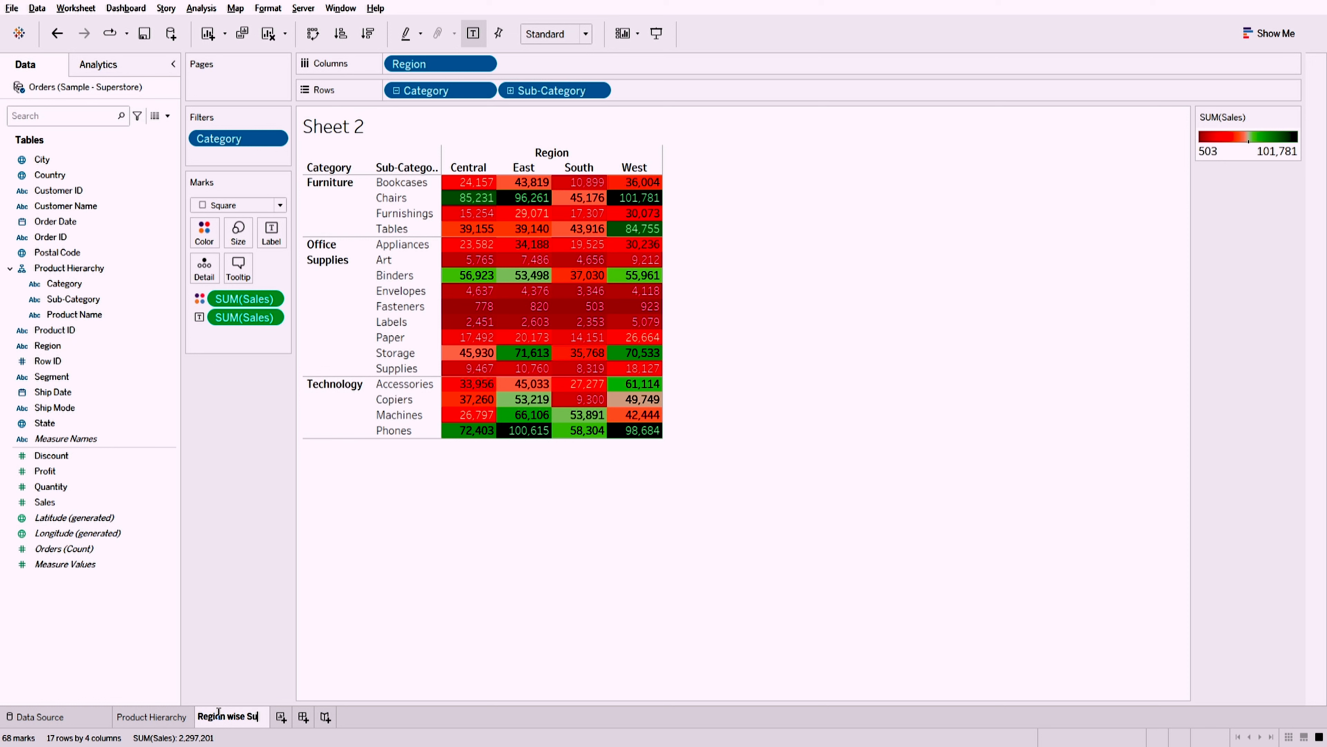
{"action": "type", "text": "bcateg"}
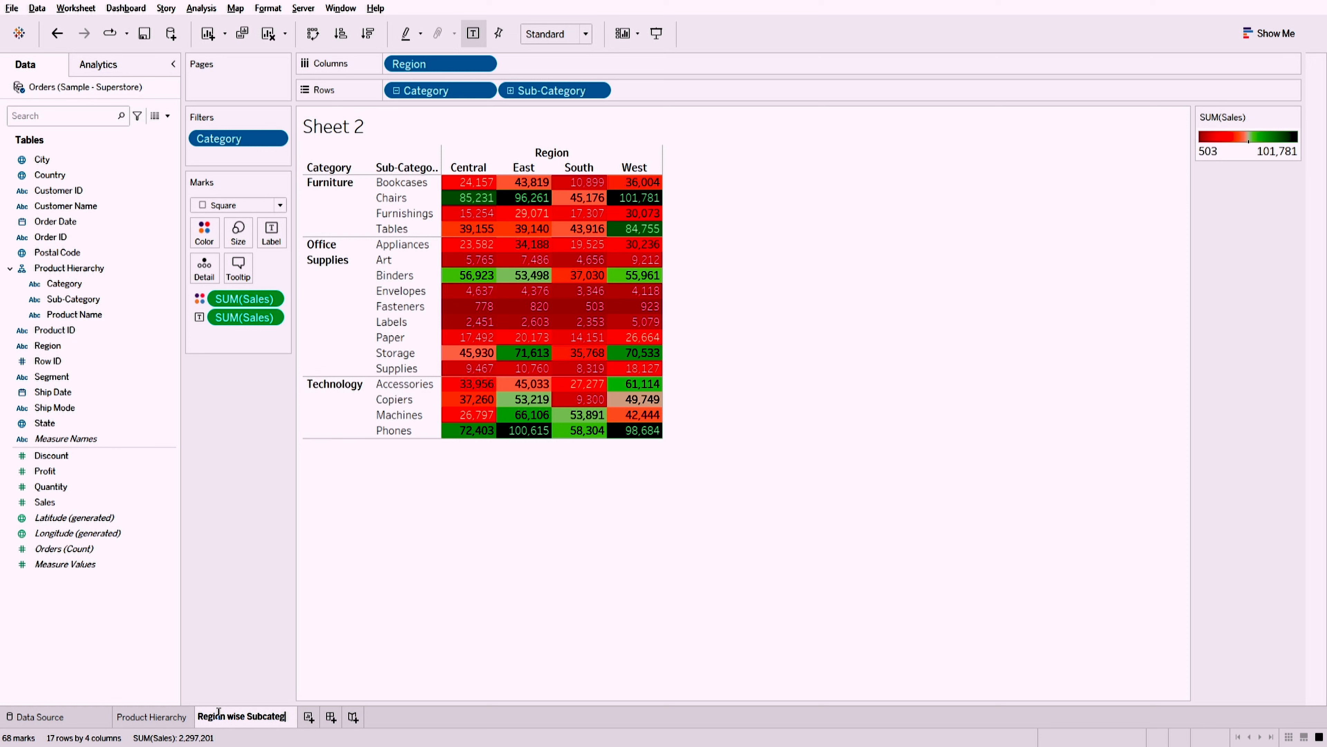
{"action": "type", "text": "ory Sales"}
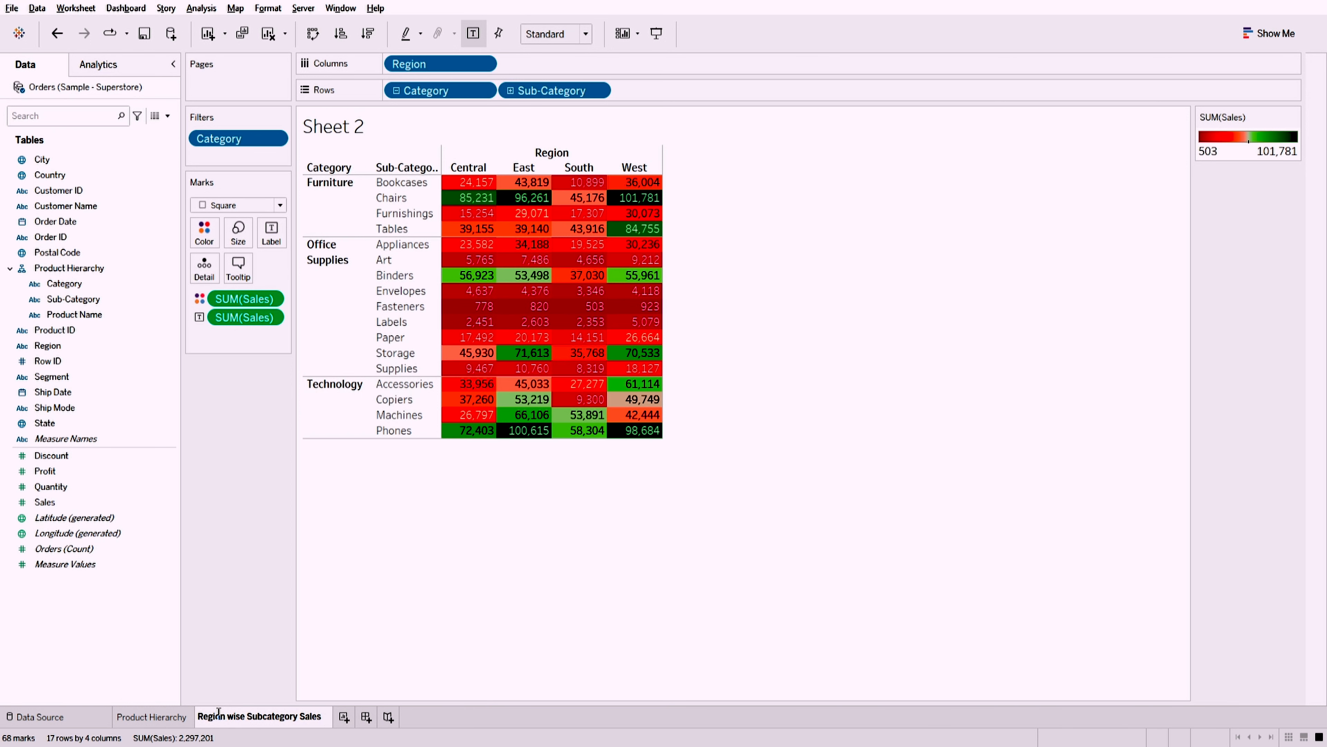
{"action": "key", "text": "Return"}
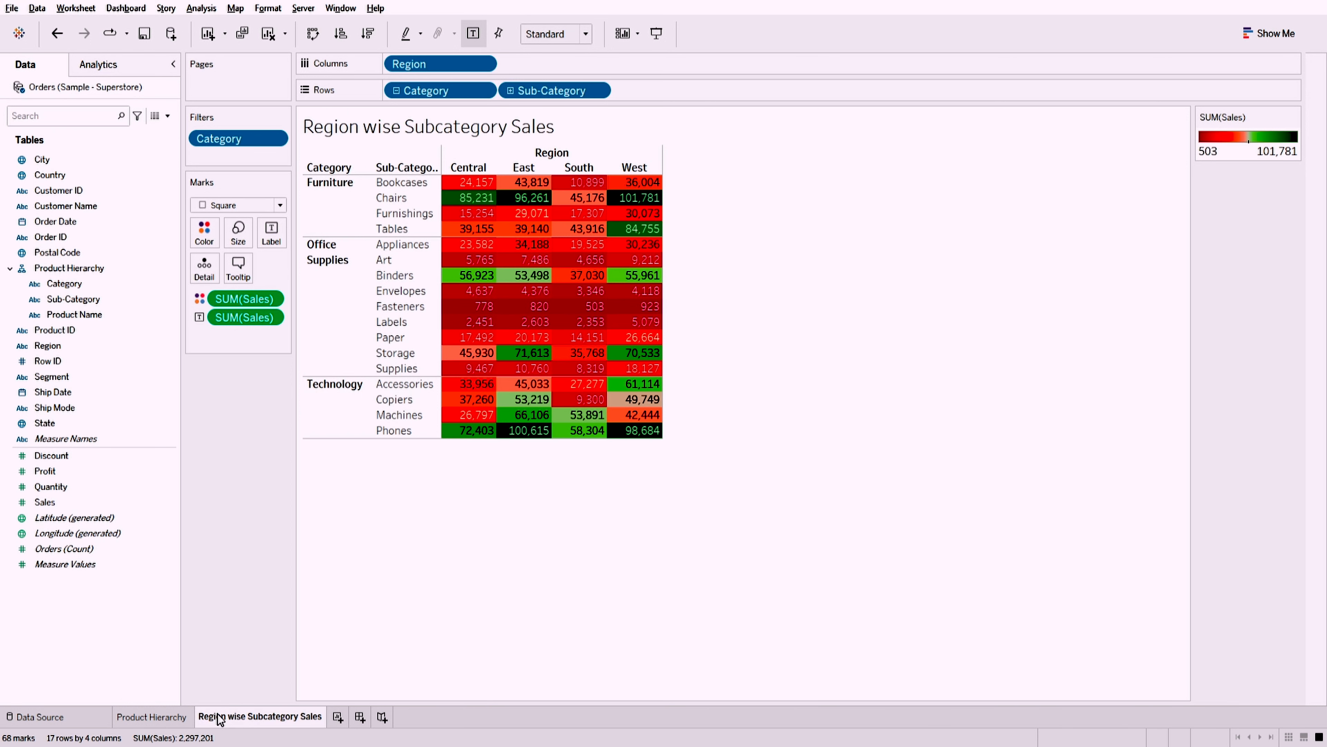
- Create a new worksheet charting Profit in the rows against Order Date by year in the columns
{"action": "left_click", "coordinate": [338, 717]}
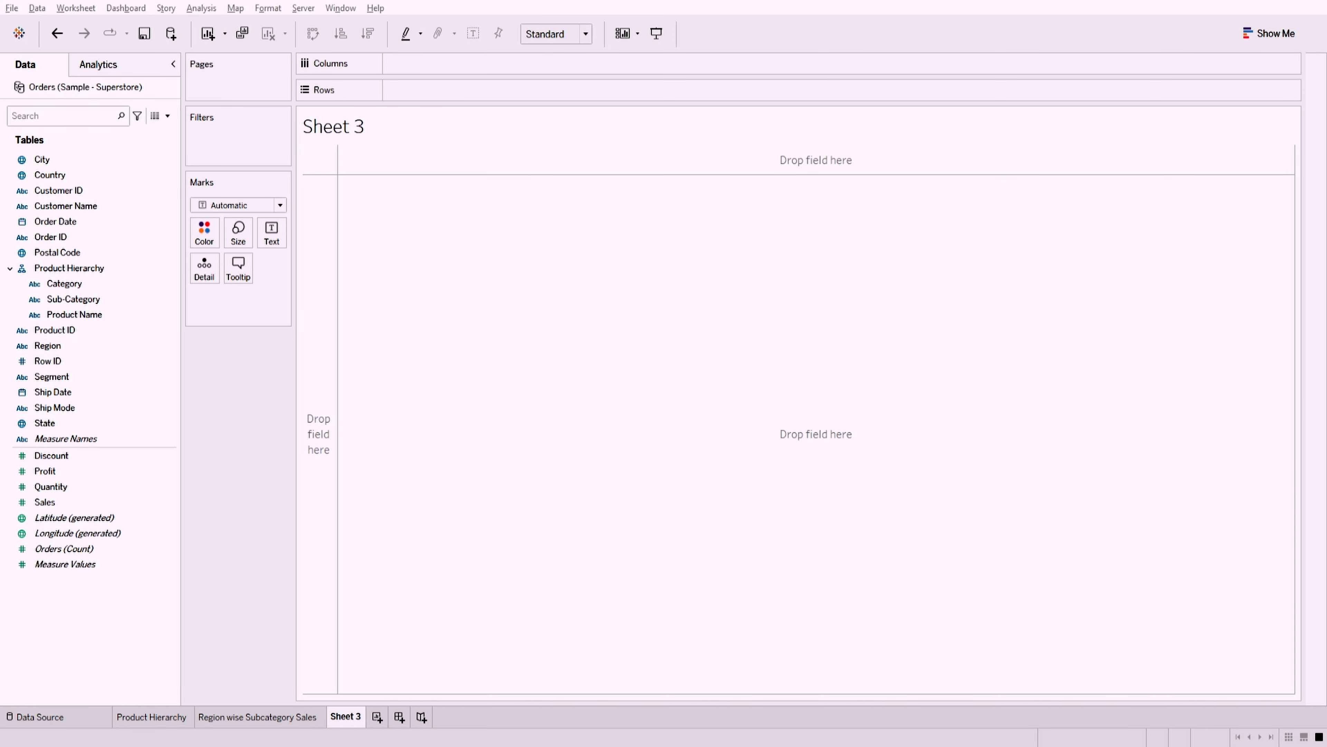
{"action": "left_click", "coordinate": [49, 225]}
{"action": "left_click_drag", "start_coordinate": [49, 225], "coordinate": [434, 73]}
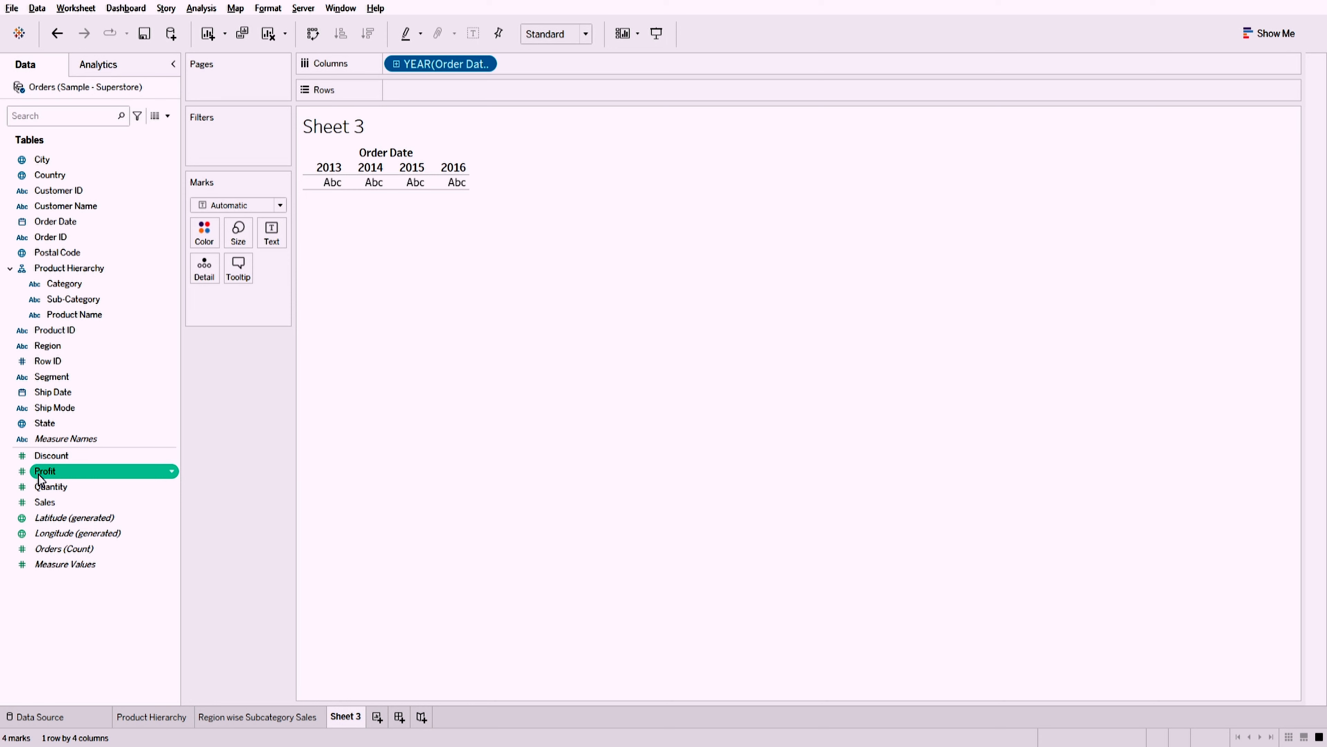
{"action": "mouse_move", "coordinate": [38, 474]}
{"action": "left_mouse_down"}
{"action": "mouse_move", "coordinate": [407, 492]}
{"action": "mouse_move", "coordinate": [462, 103]}
{"action": "mouse_move", "coordinate": [426, 94]}
{"action": "left_mouse_up"}
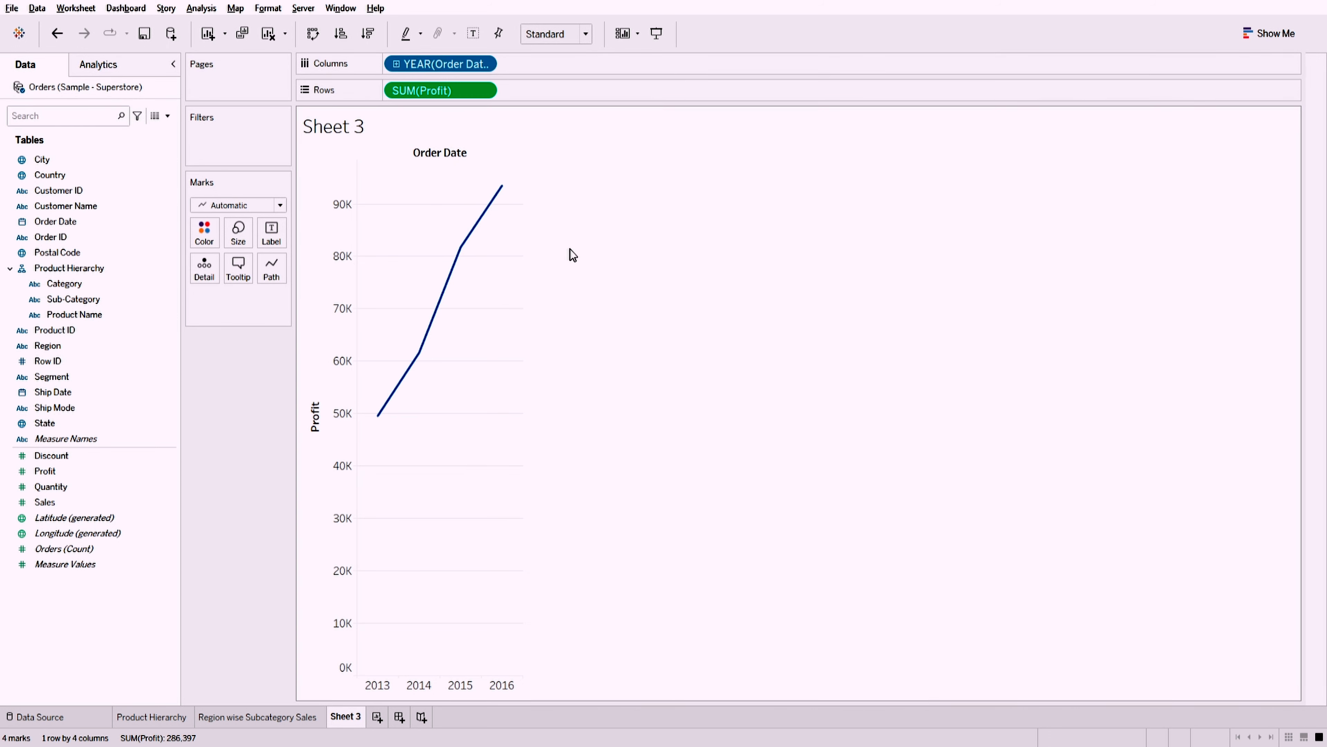
- Drill Order Date down from years to quarters and examine the quarterly profit points on the lines
{"action": "left_click", "coordinate": [396, 64]}
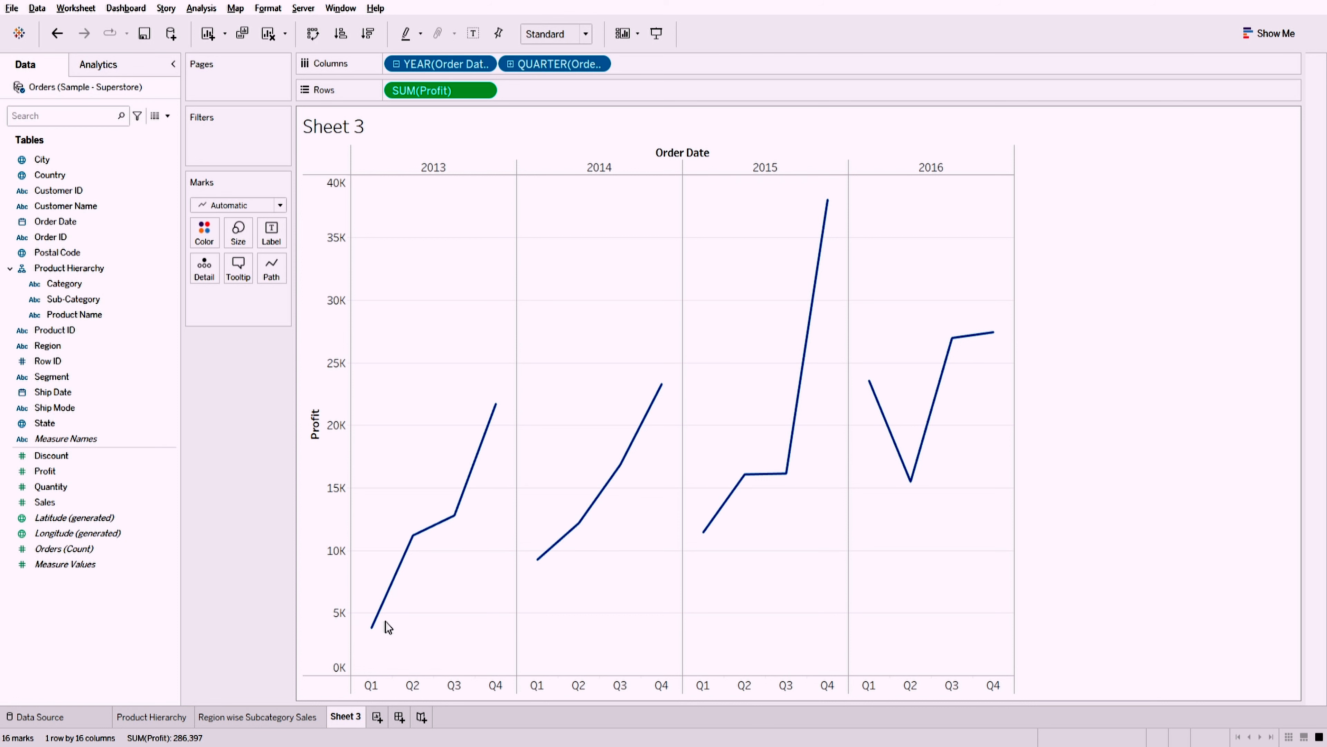
{"action": "mouse_move", "coordinate": [374, 628]}
{"action": "mouse_move", "coordinate": [458, 523]}
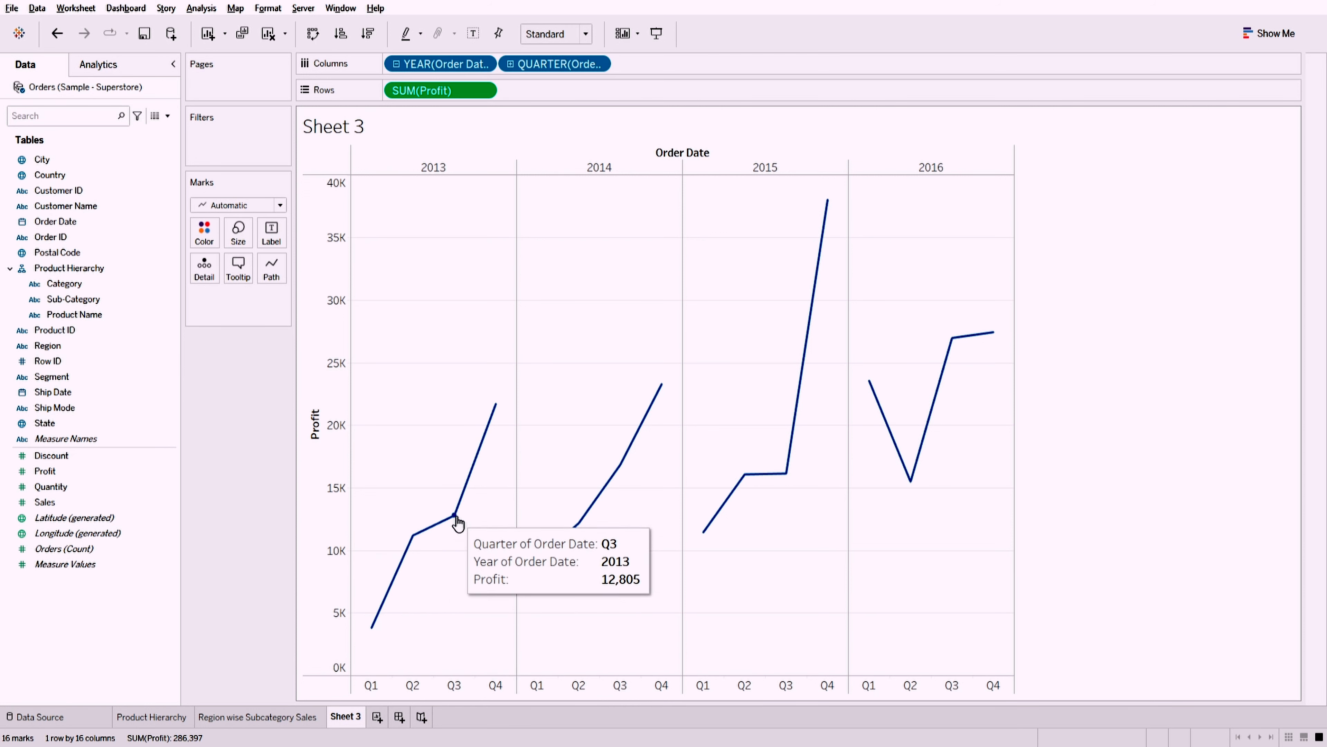
{"action": "mouse_move", "coordinate": [497, 418]}
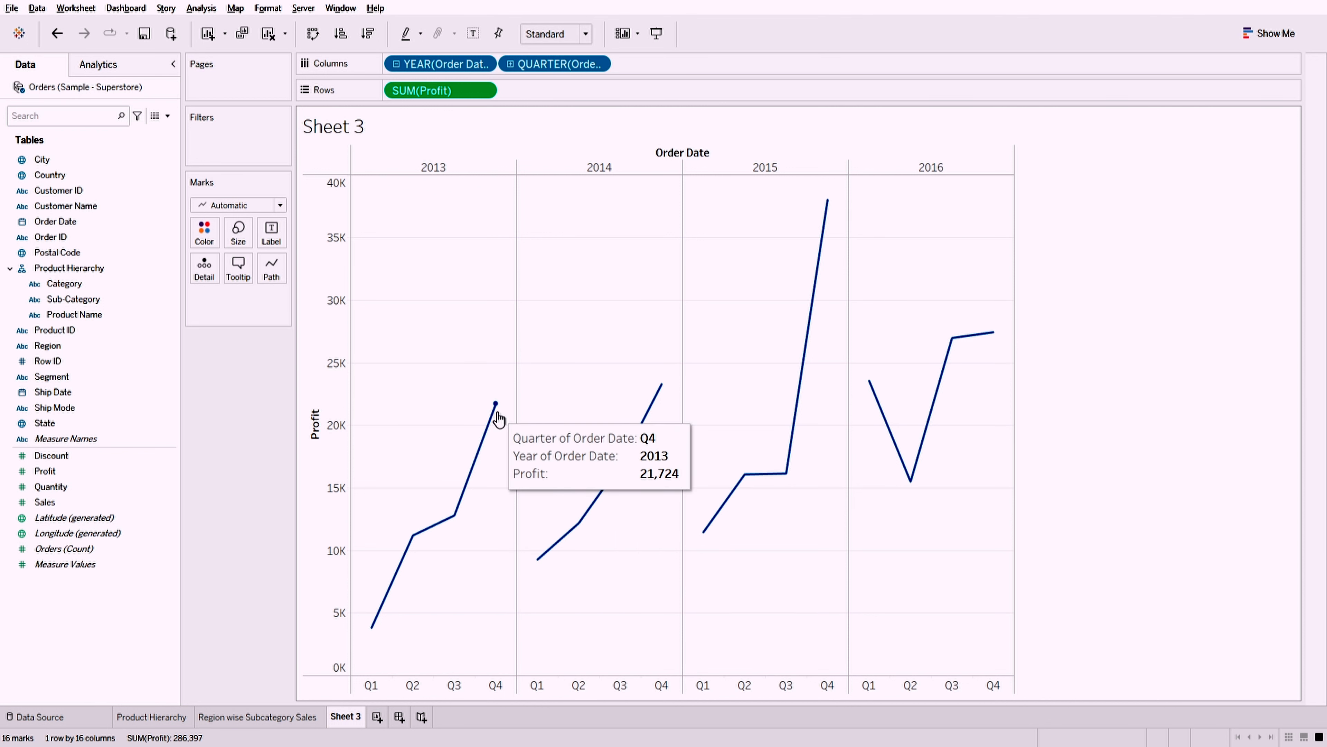
{"action": "mouse_move", "coordinate": [906, 470]}
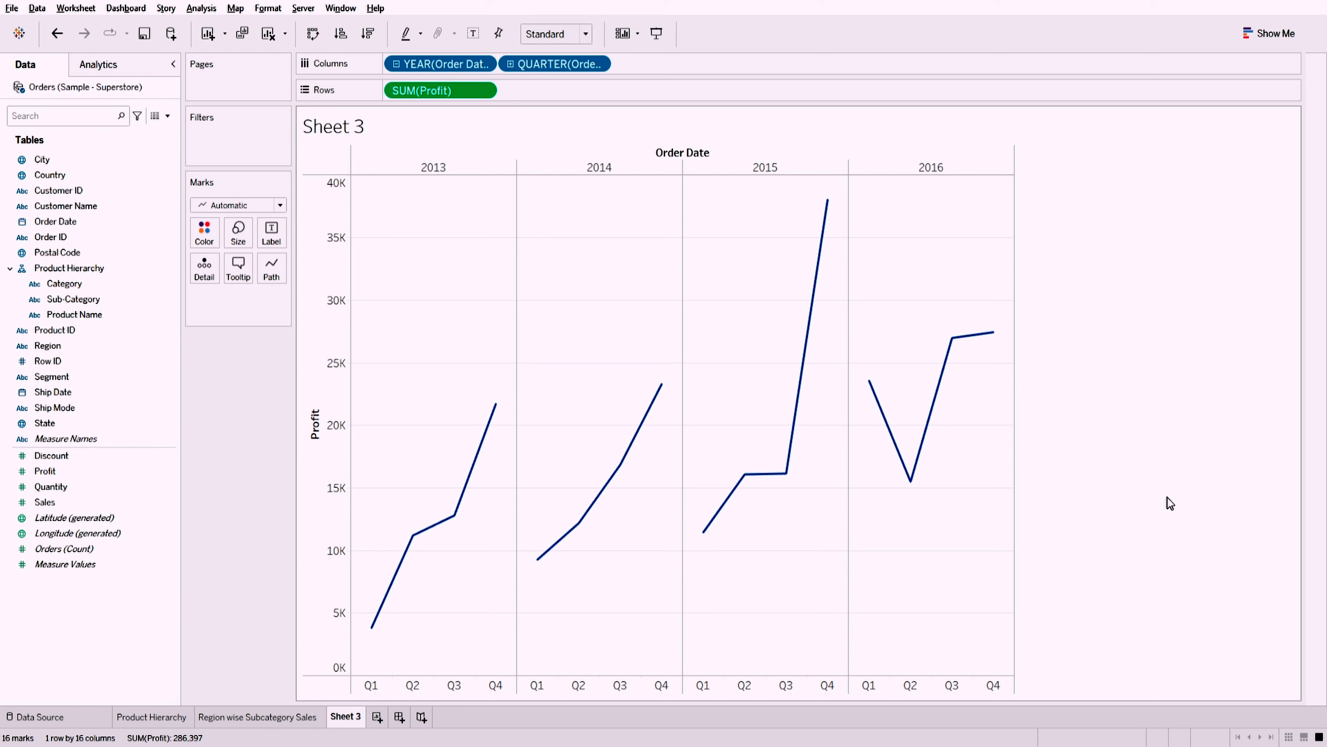
- Drill Order Date further down to months and days in the profit chart
{"action": "left_click", "coordinate": [511, 64]}
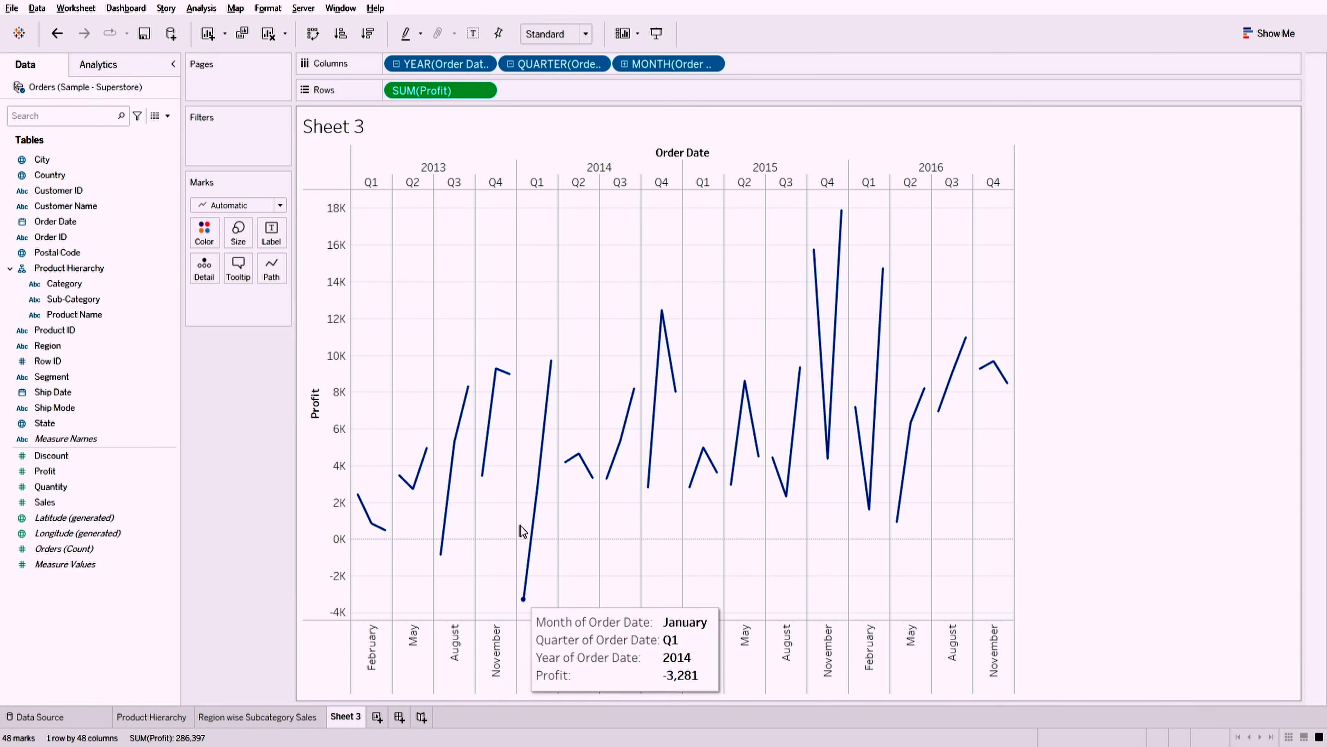
{"action": "left_click", "coordinate": [624, 65]}
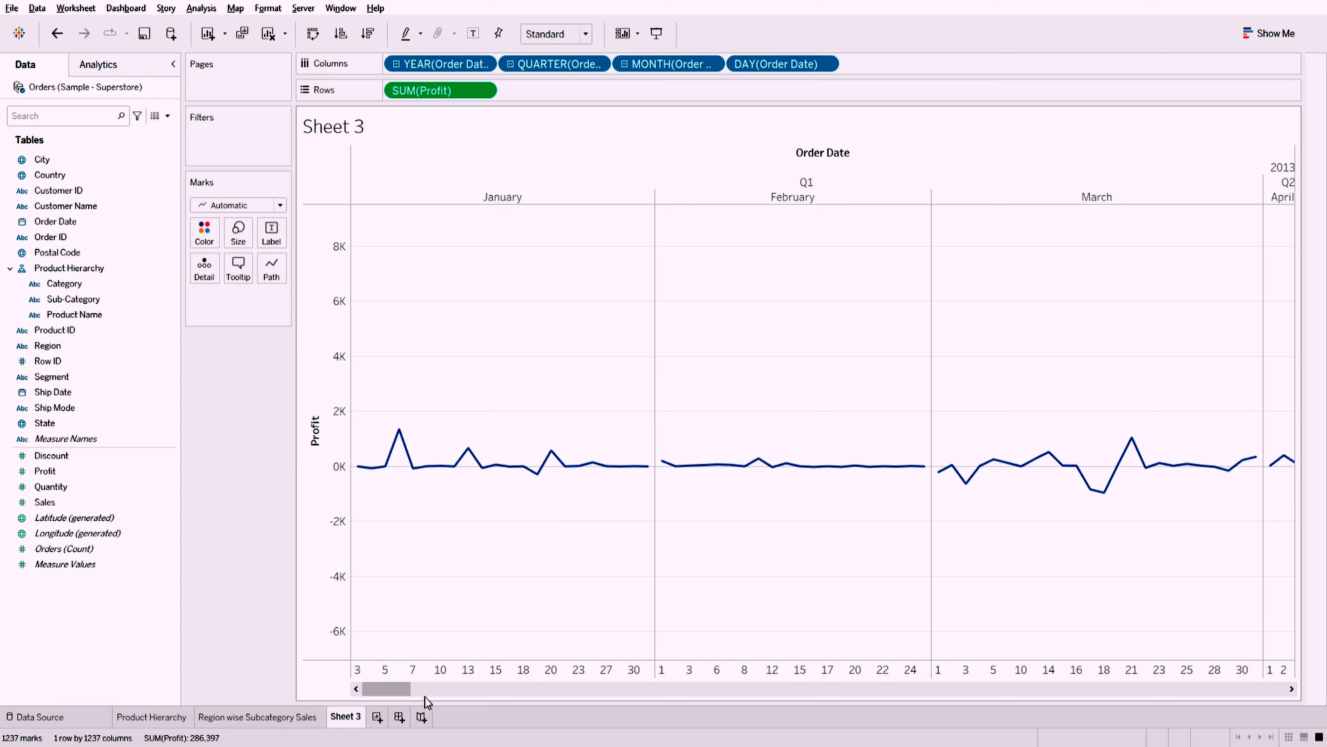
{"action": "left_click_drag", "start_coordinate": [385, 691], "coordinate": [346, 685]}
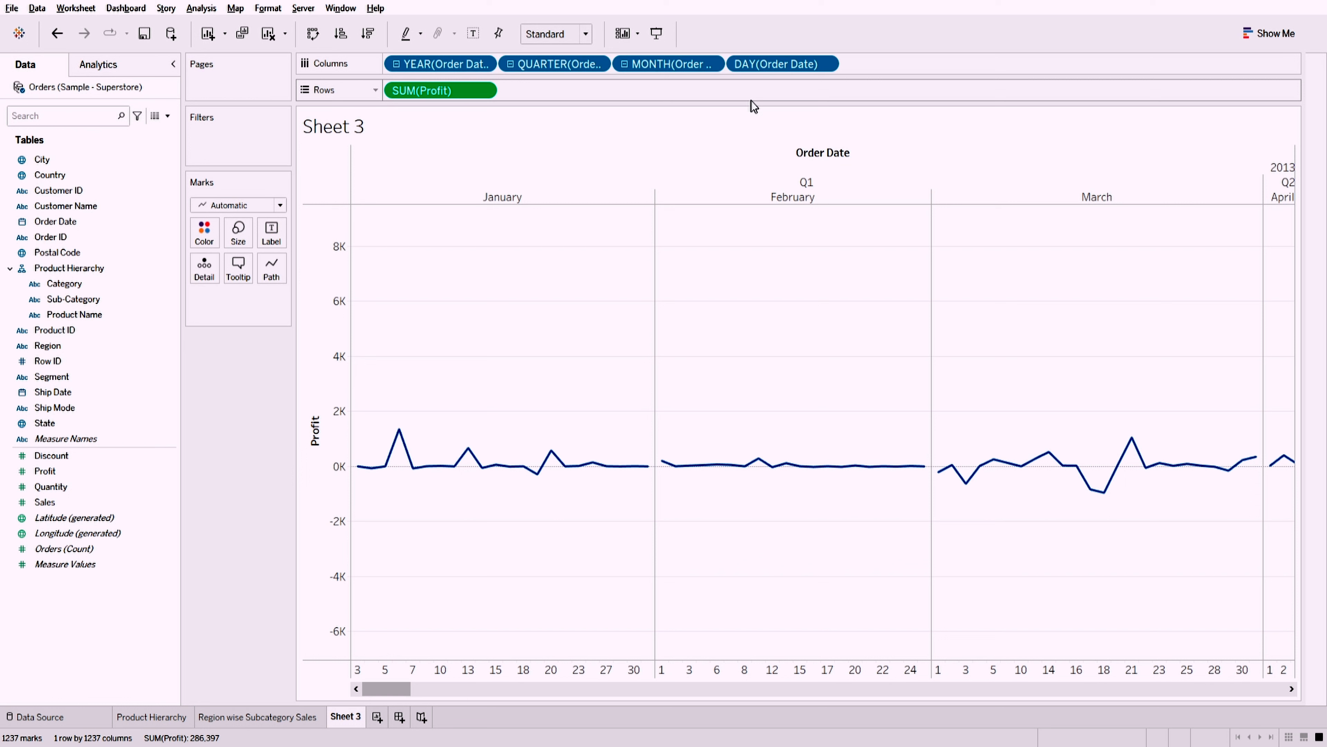
- Collapse Order Date in the profit chart back to years and drill it down again to quarters
{"action": "left_click", "coordinate": [395, 65]}
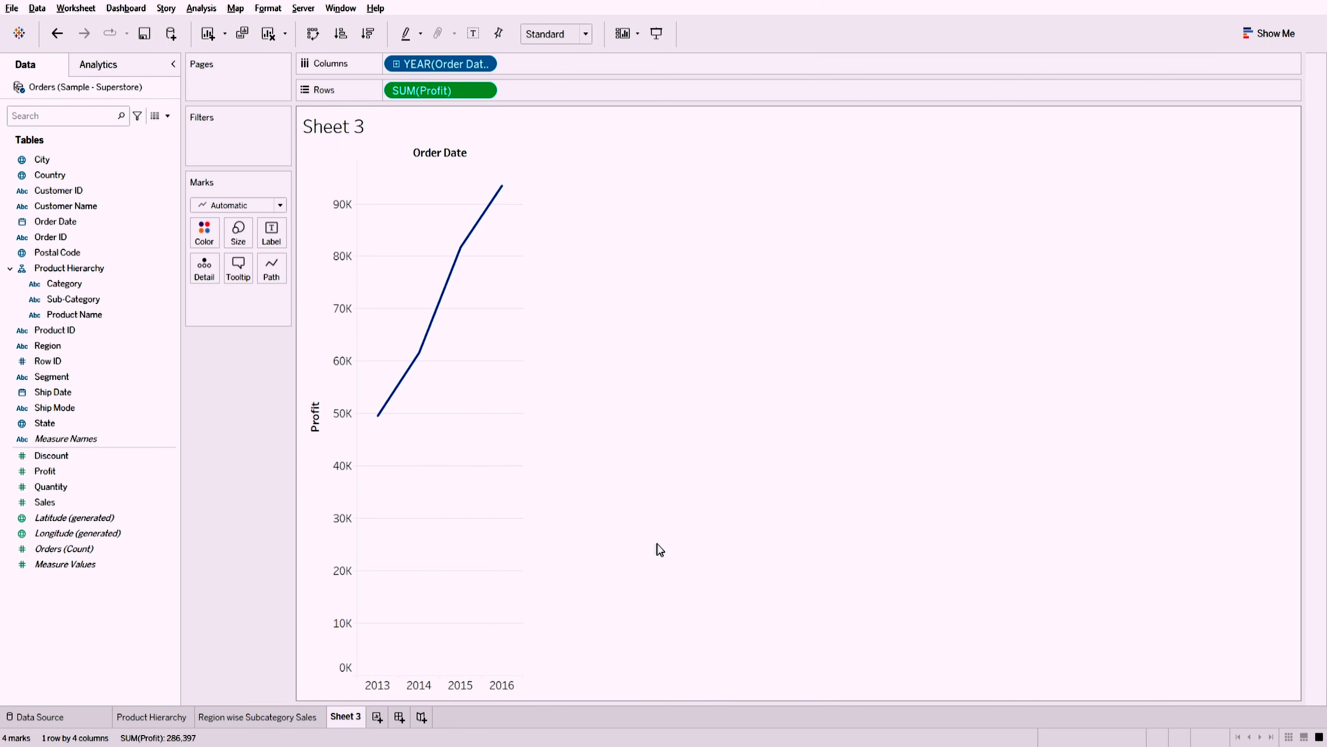
{"action": "left_click", "coordinate": [394, 64]}
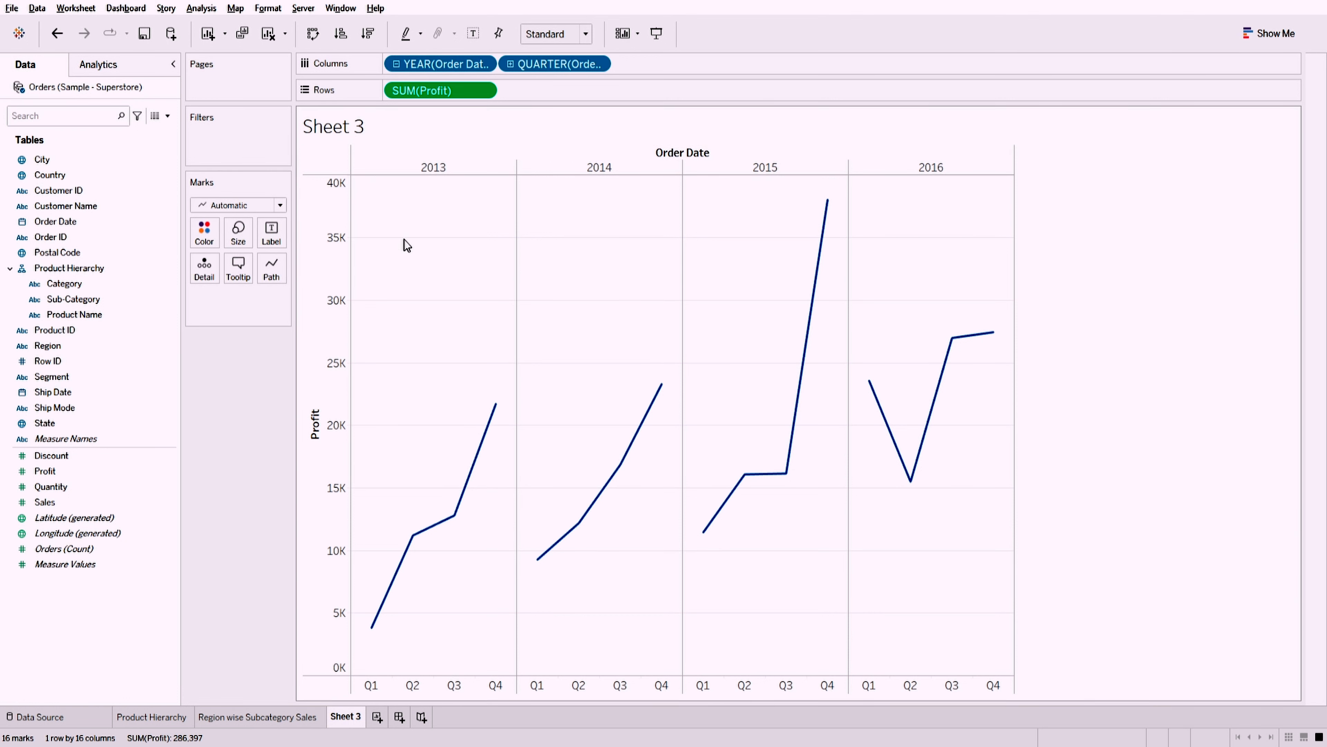
{"action": "left_click", "coordinate": [51, 224]}
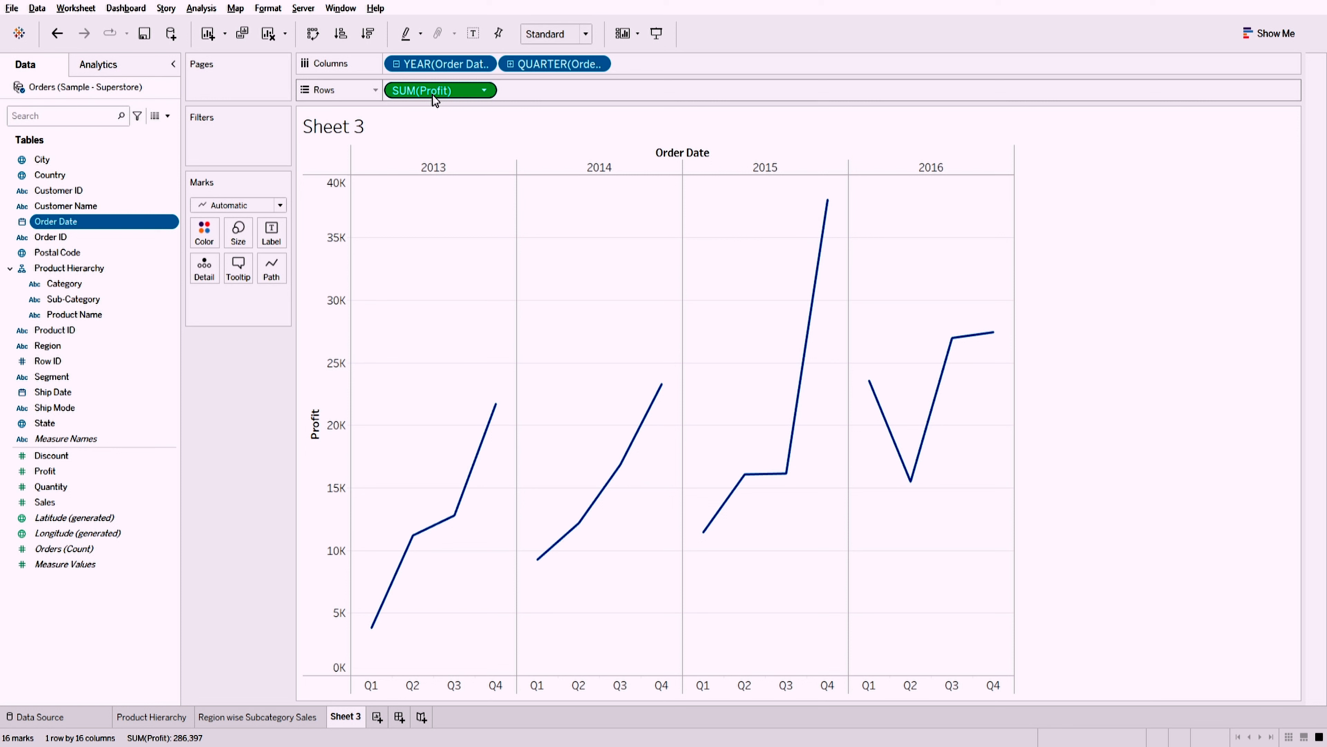
{"action": "left_click", "coordinate": [53, 395]}
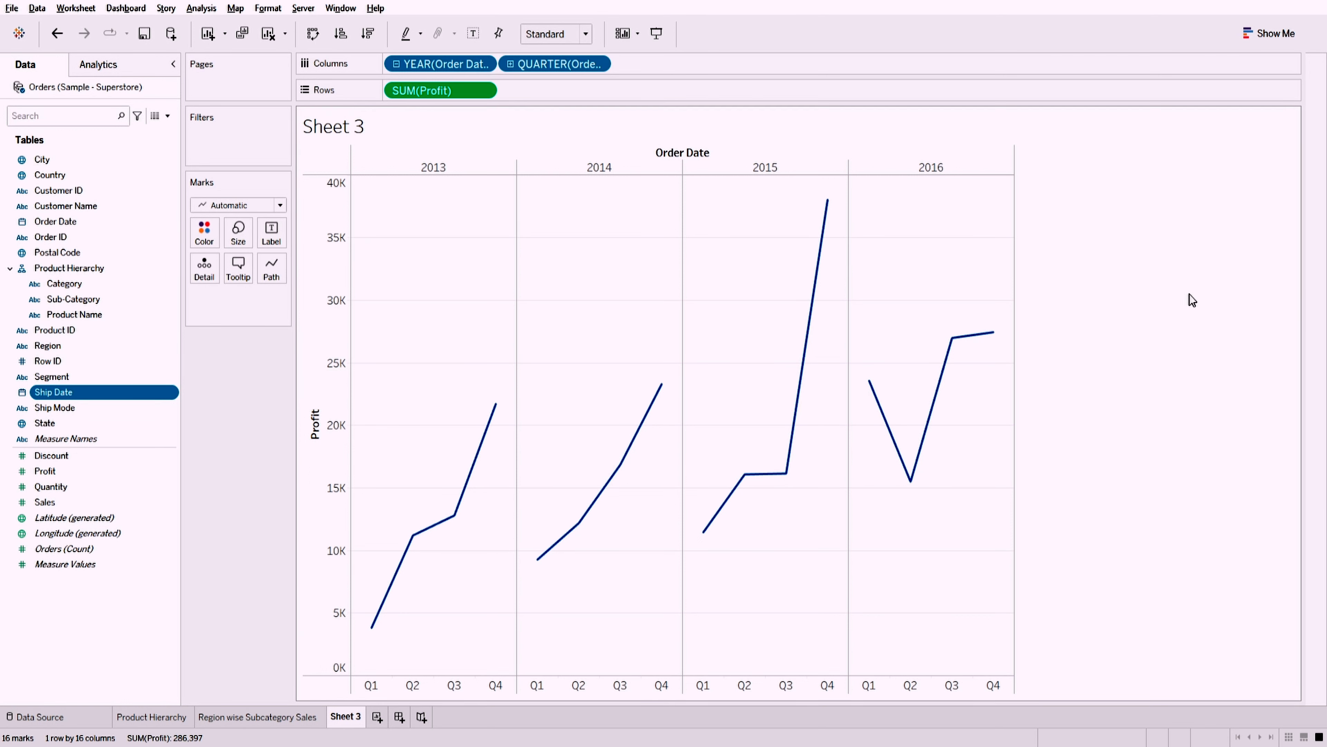
{"action": "left_click", "coordinate": [395, 64]}
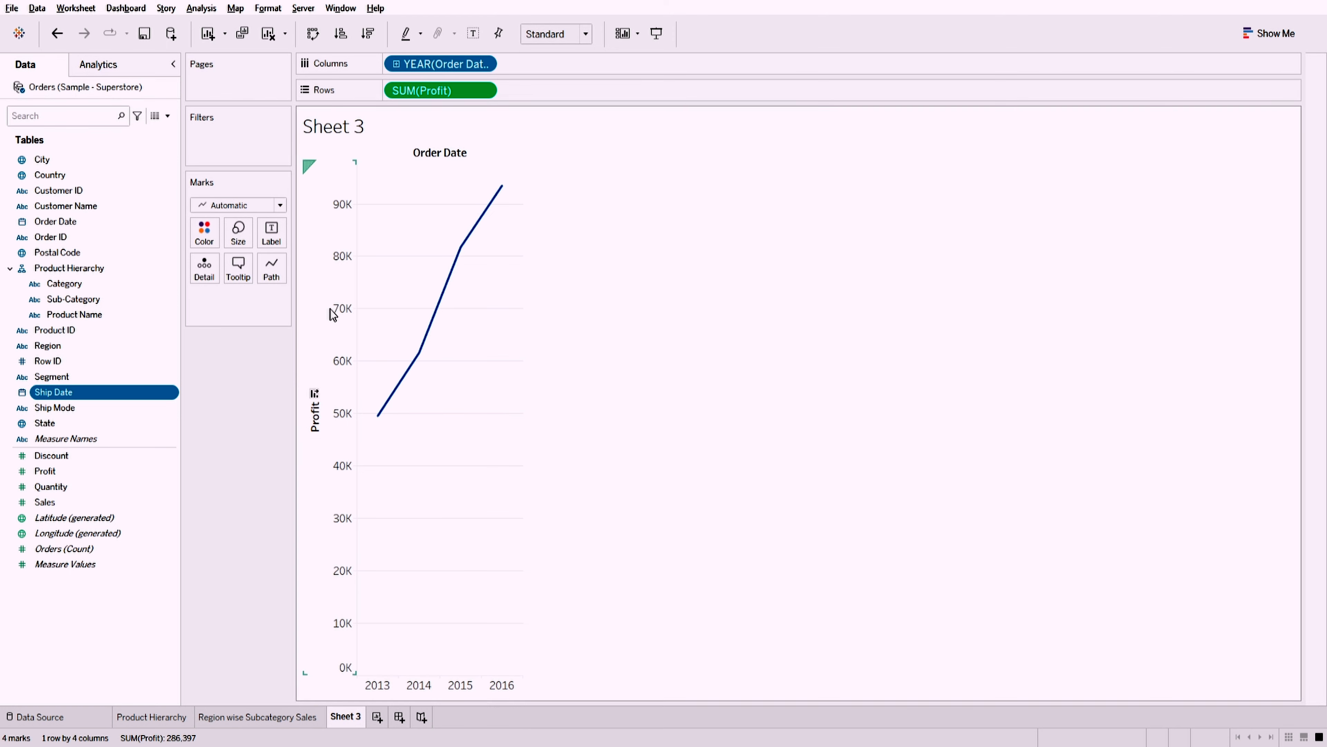
{"action": "left_click", "coordinate": [397, 64]}
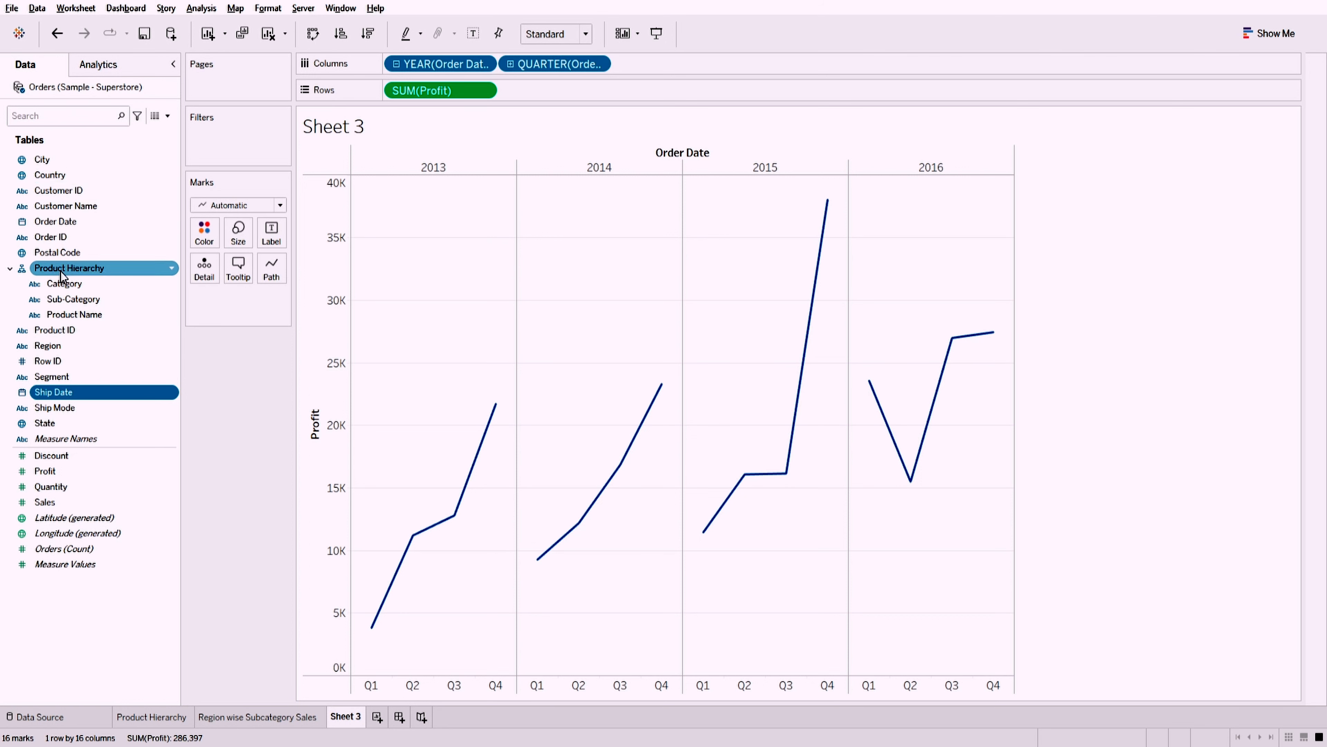
- Color the quarterly profit lines by Category and examine individual points for each category
{"action": "left_click_drag", "start_coordinate": [62, 283], "coordinate": [205, 238]}
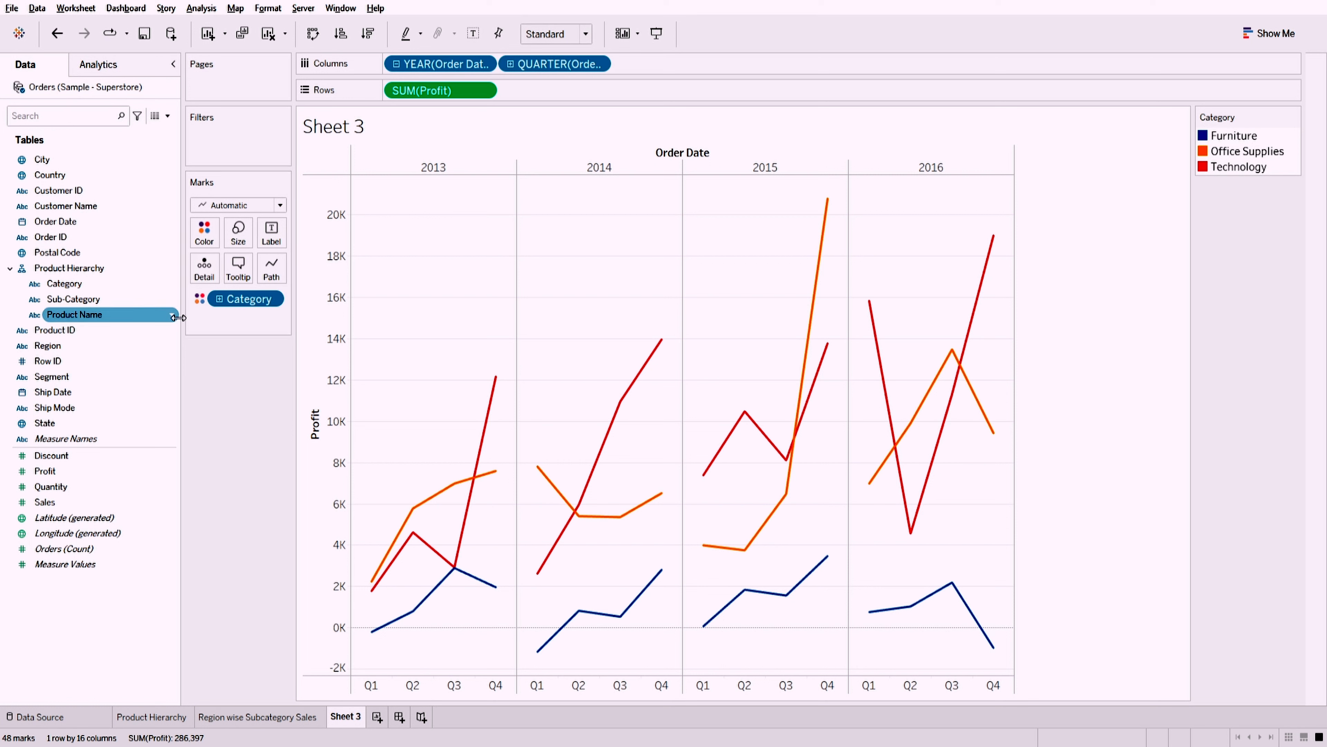
{"action": "mouse_move", "coordinate": [550, 489]}
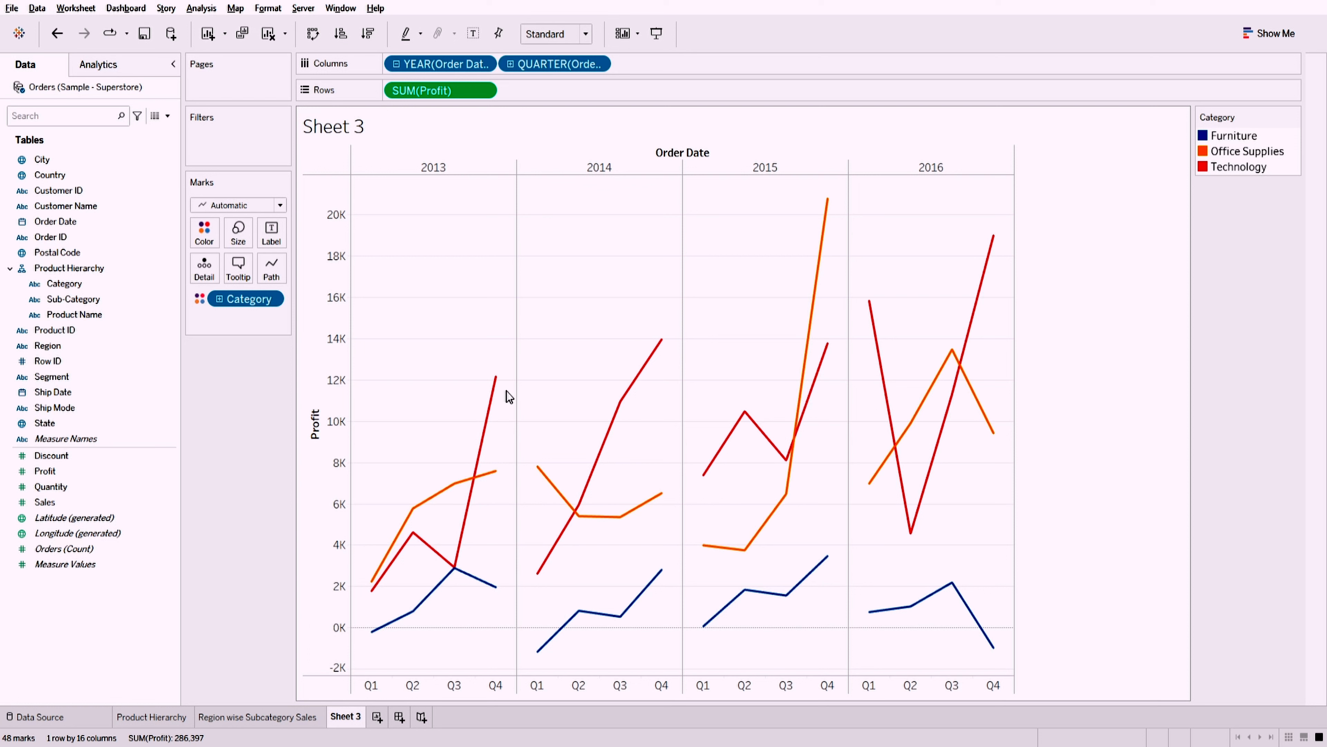
{"action": "mouse_move", "coordinate": [497, 387]}
{"action": "mouse_move", "coordinate": [663, 575]}
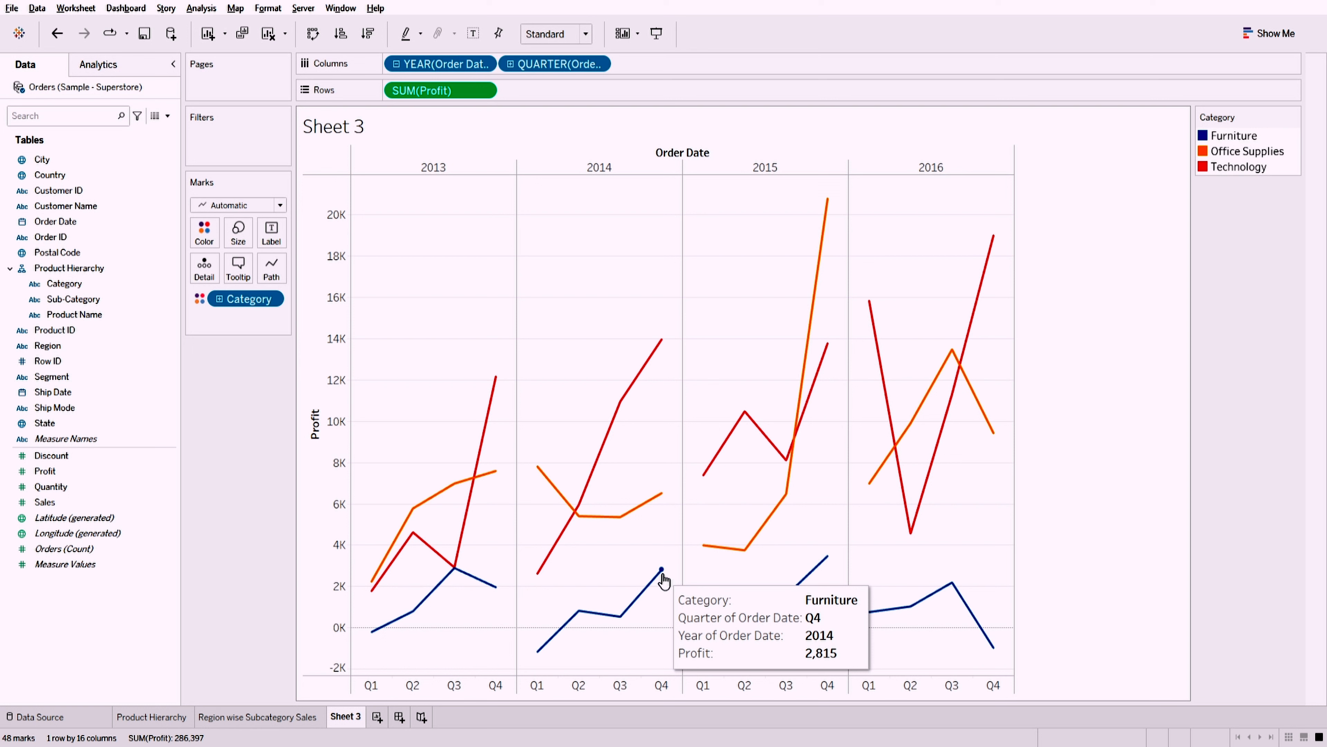
{"action": "mouse_move", "coordinate": [907, 510]}
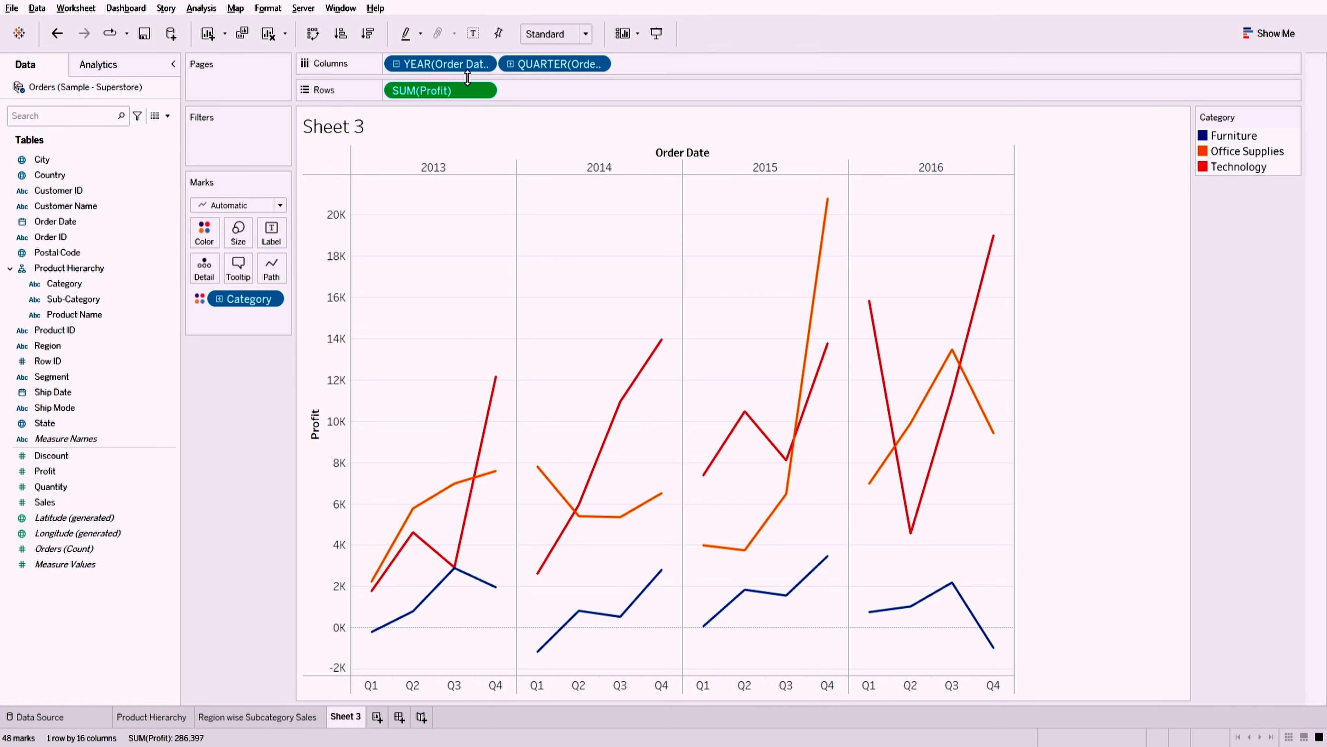
- Roll Order Date up to years and remove Category from the line colors
{"action": "left_click", "coordinate": [397, 64]}
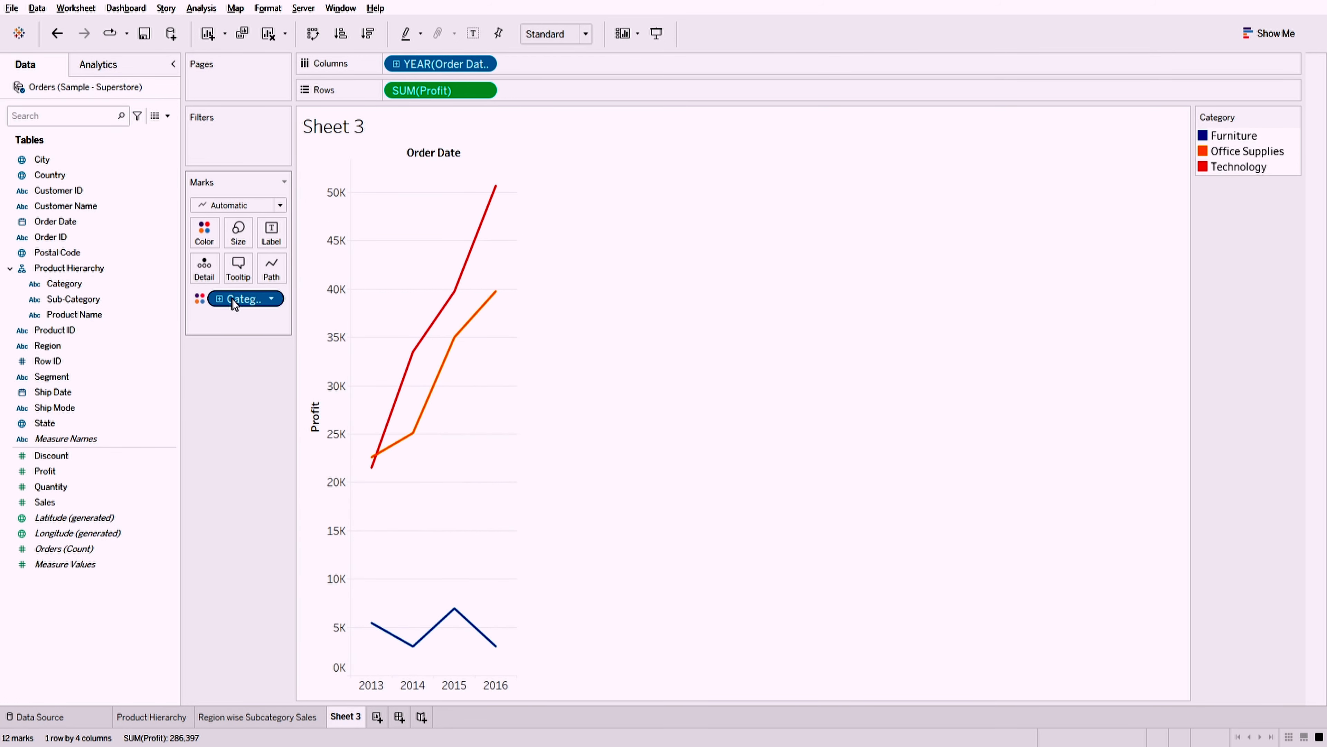
{"action": "left_click_drag", "start_coordinate": [232, 299], "coordinate": [289, 486]}
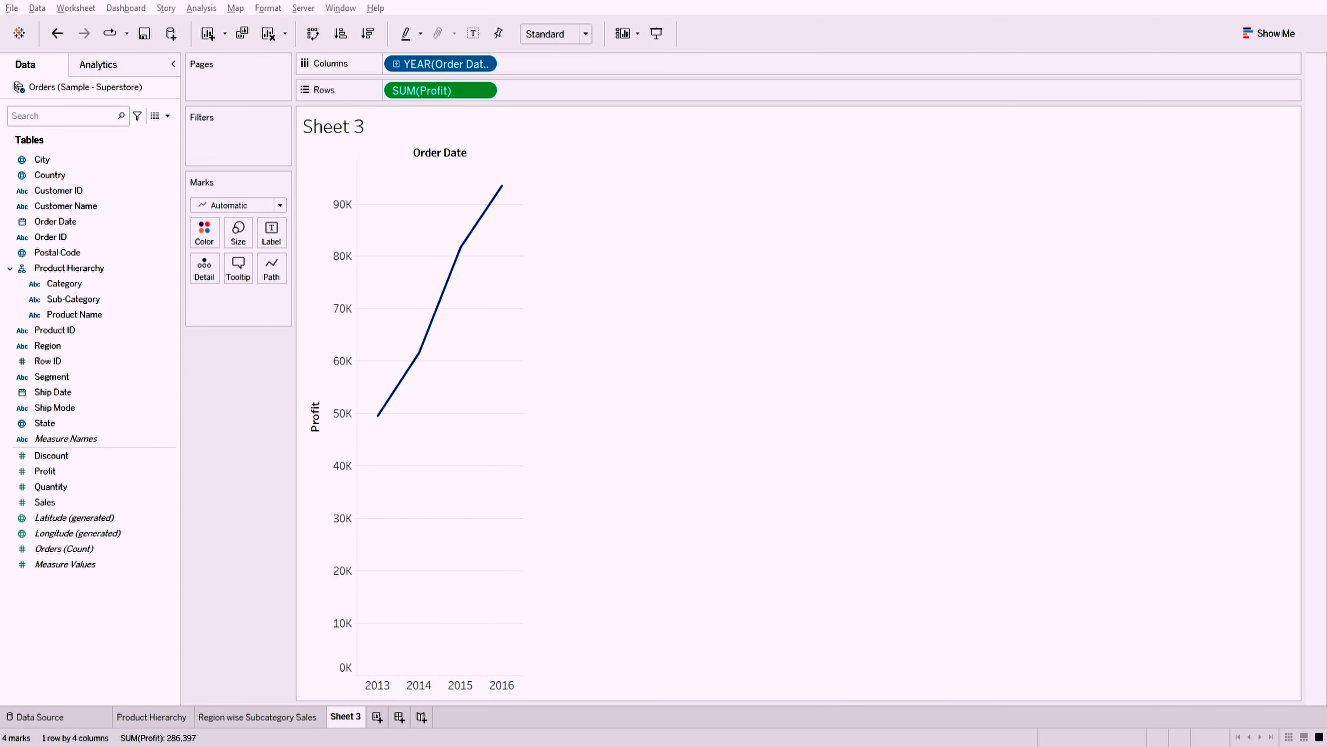
- Cycle Order Date through discrete day, continuous year and continuous quarter, returning it to discrete year
{"action": "left_click", "coordinate": [486, 65]}
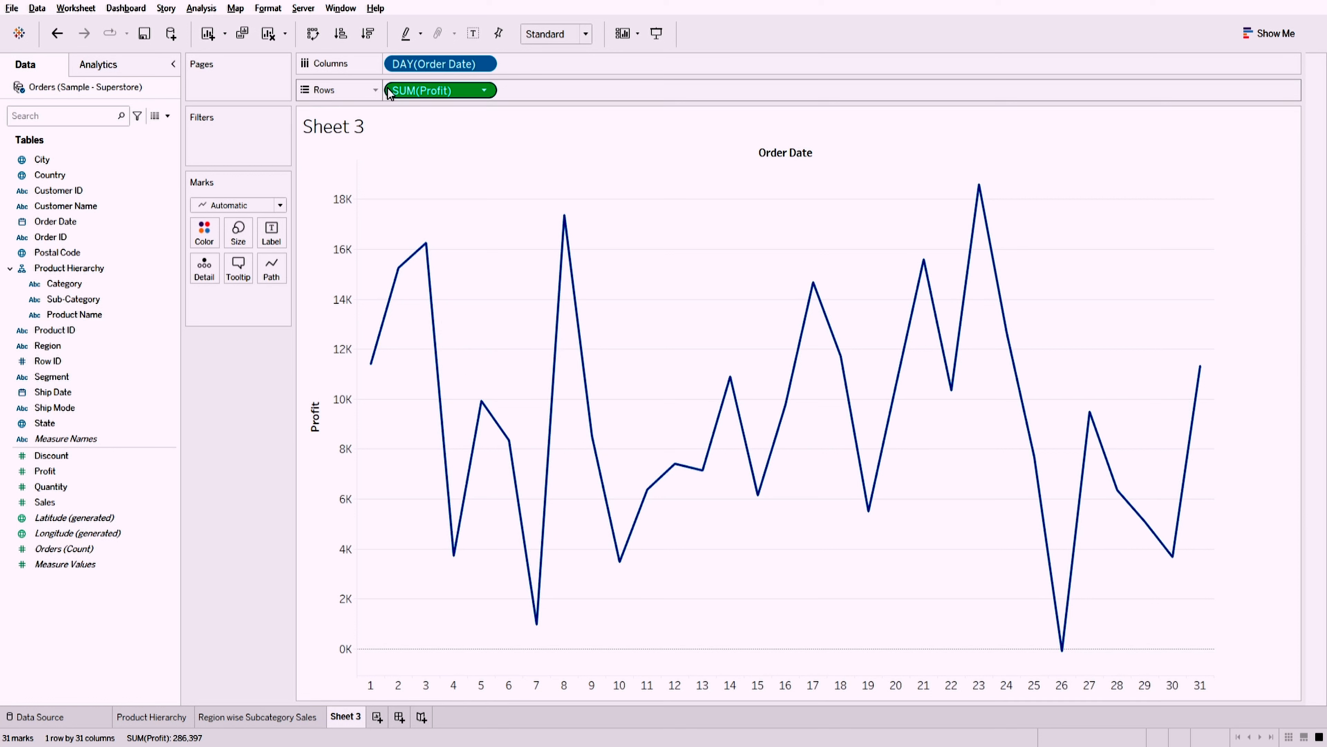
{"action": "left_click", "coordinate": [485, 67]}
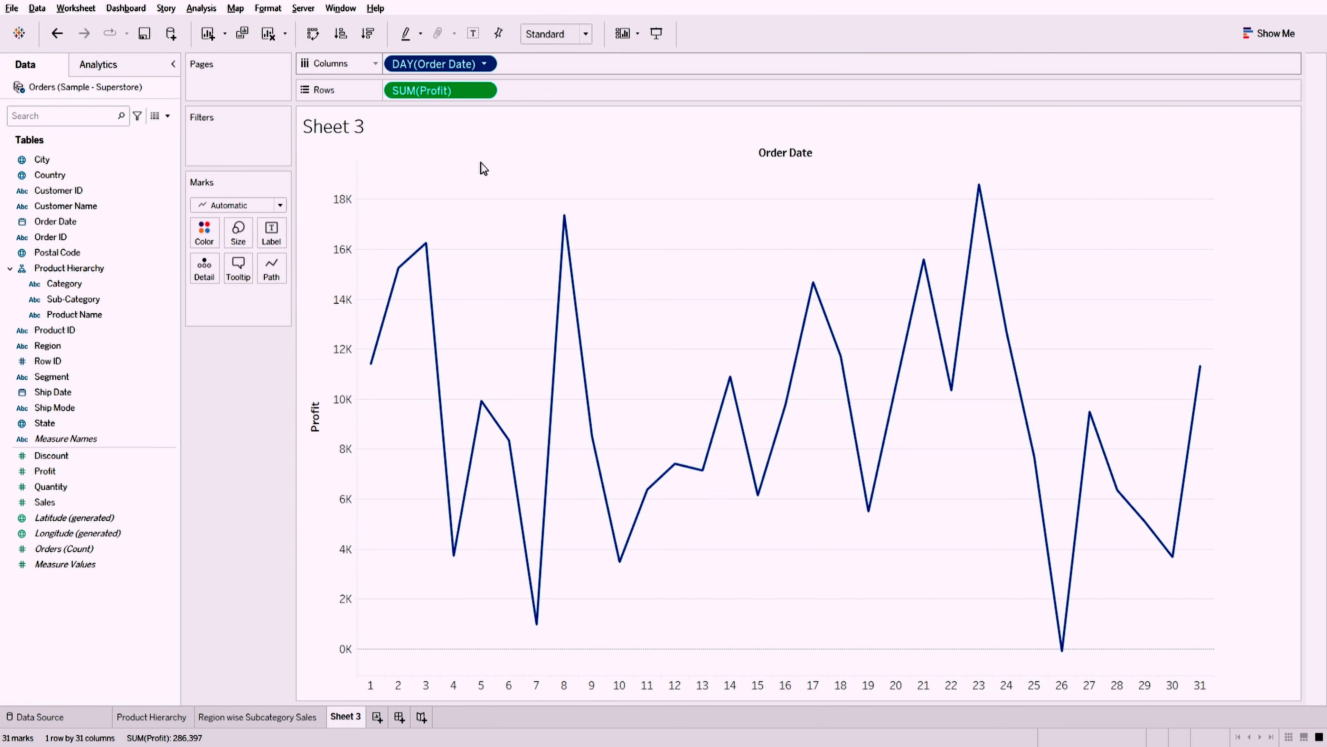
{"action": "left_click", "coordinate": [467, 261]}
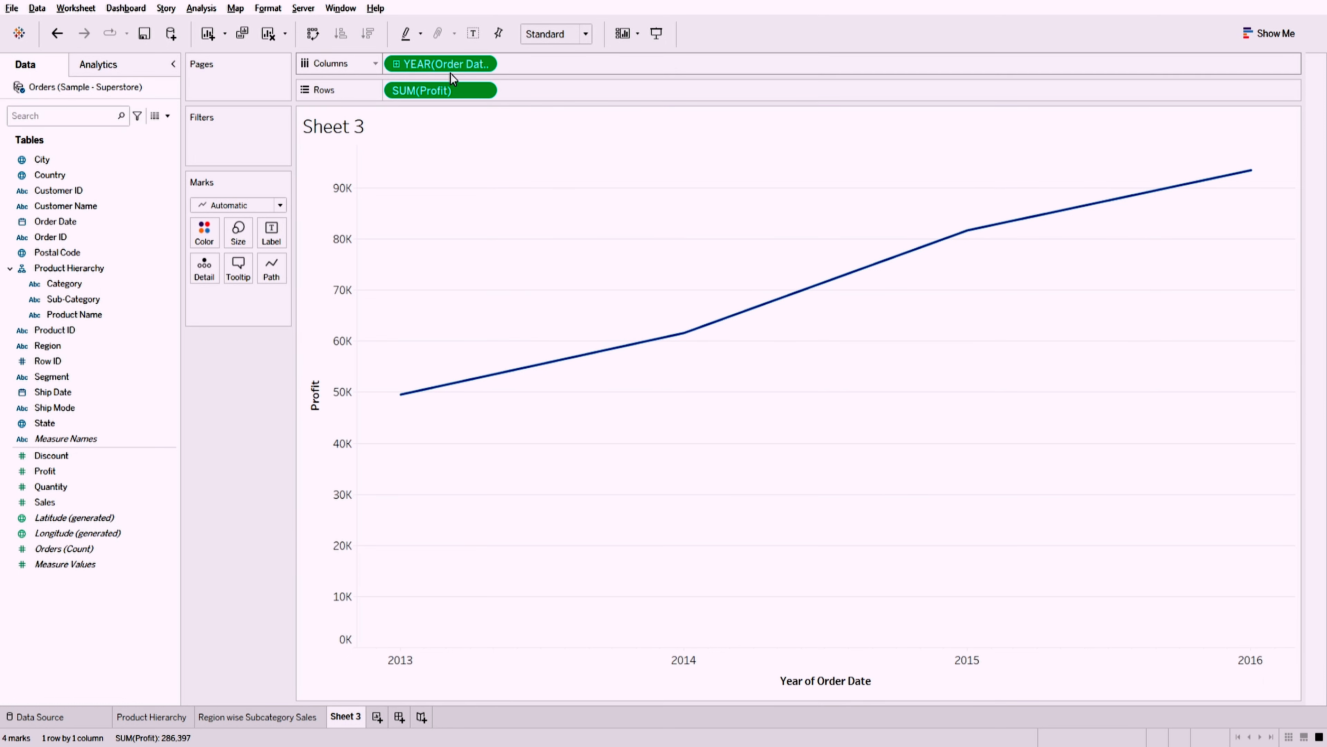
{"action": "left_click", "coordinate": [488, 66]}
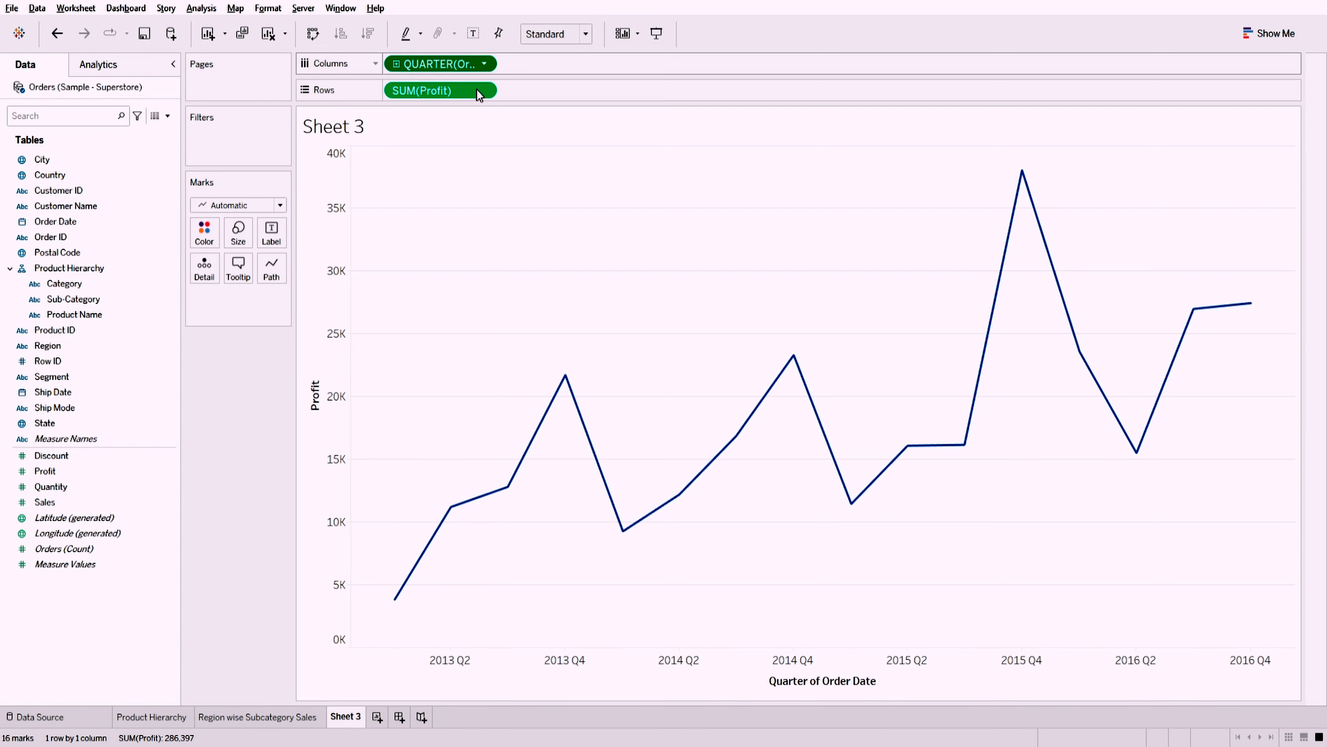
{"action": "left_click", "coordinate": [429, 361]}
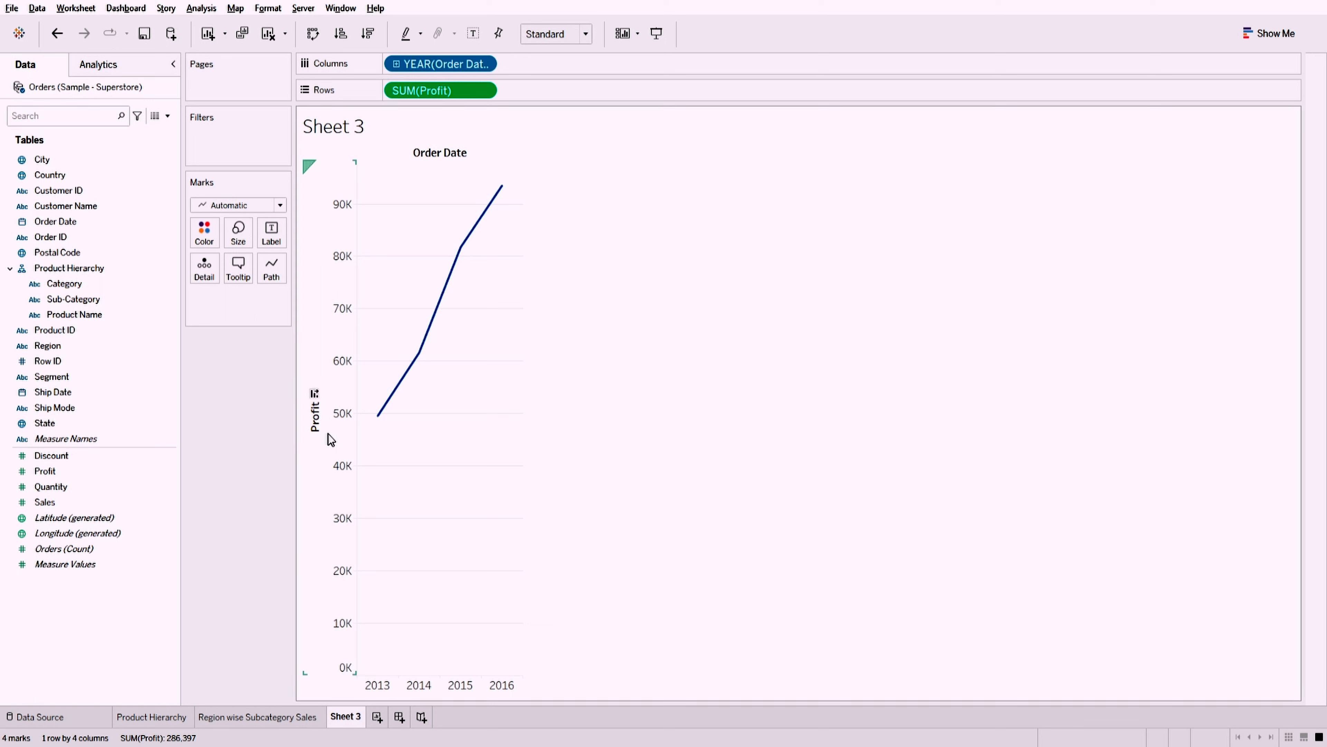
- Rename the worksheet Sheet 3 as Date Hierarchy
{"action": "double_click", "coordinate": [345, 715]}
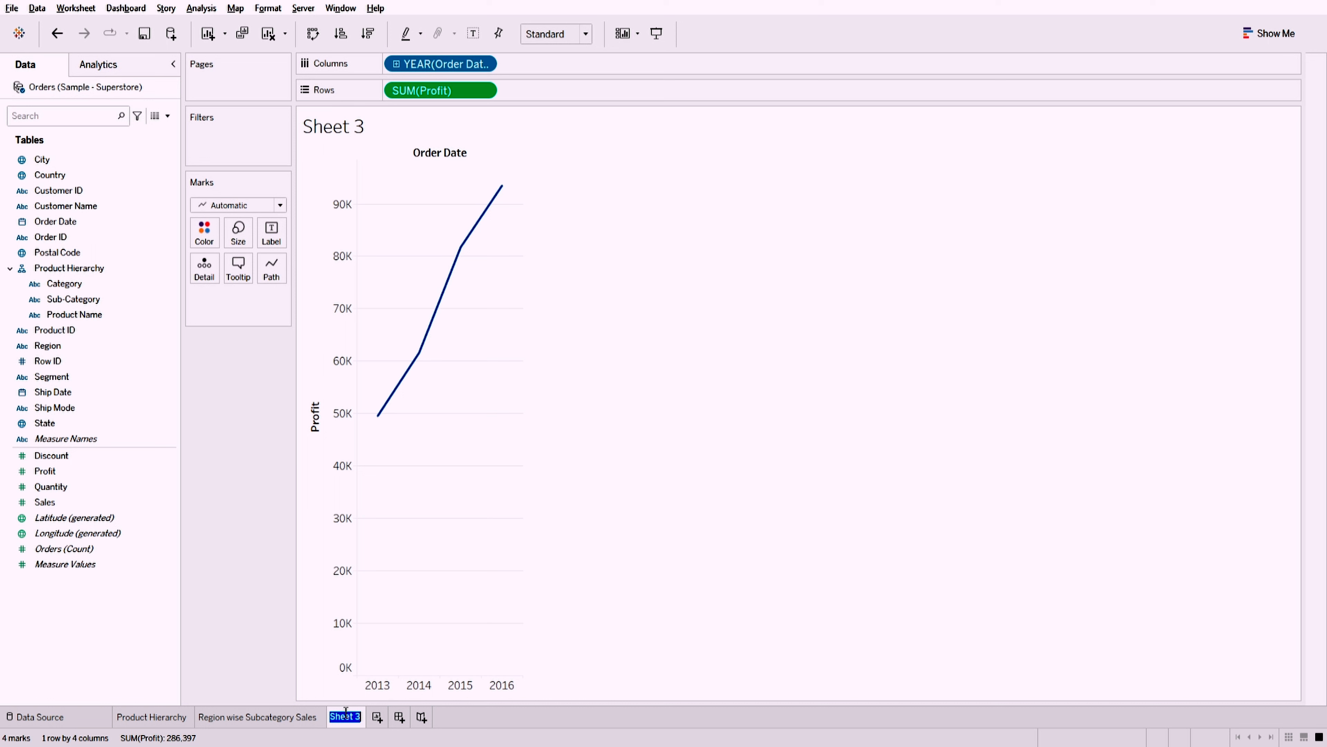
{"action": "type", "text": "Date Hier"}
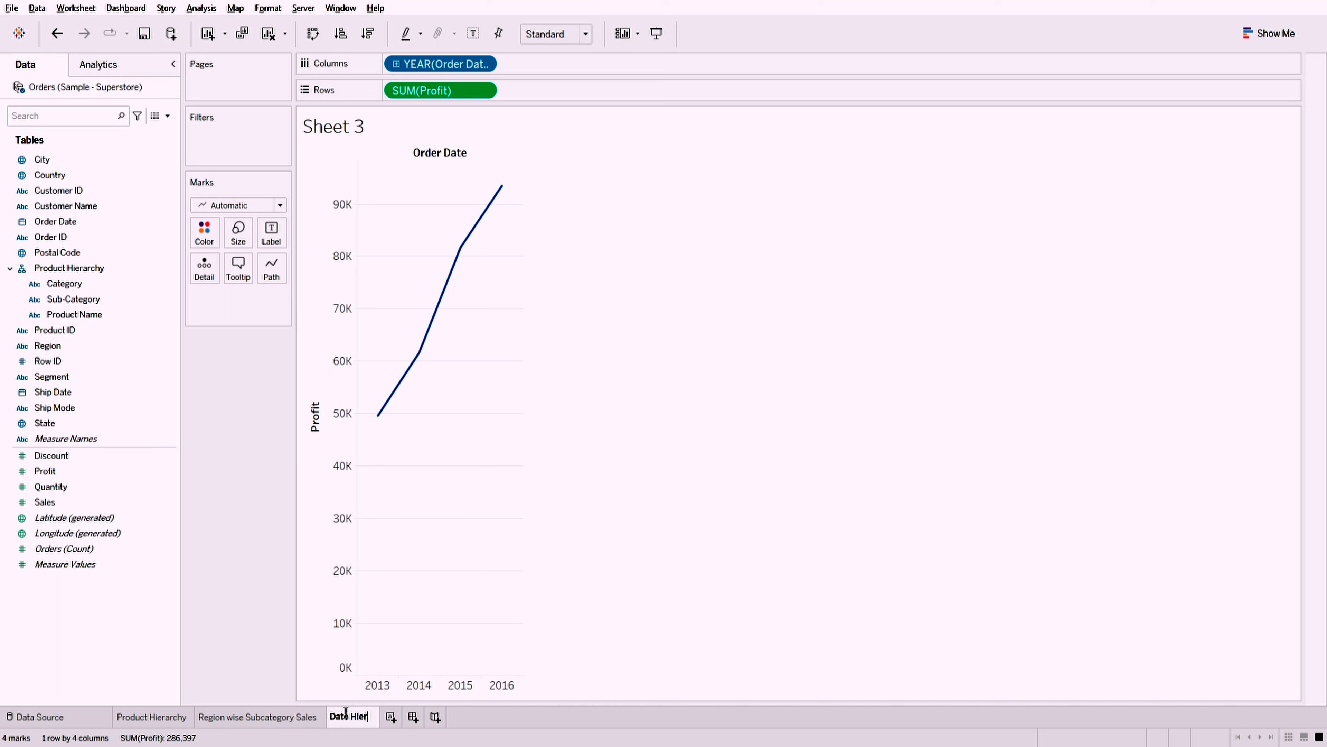
{"action": "type", "text": "archy"}
{"action": "key", "text": "Return"}
- Create a new worksheet and add the calculated fields Profit Ratio Unaggregated and Profit Ratio Aggregated
{"action": "left_click", "coordinate": [408, 717]}
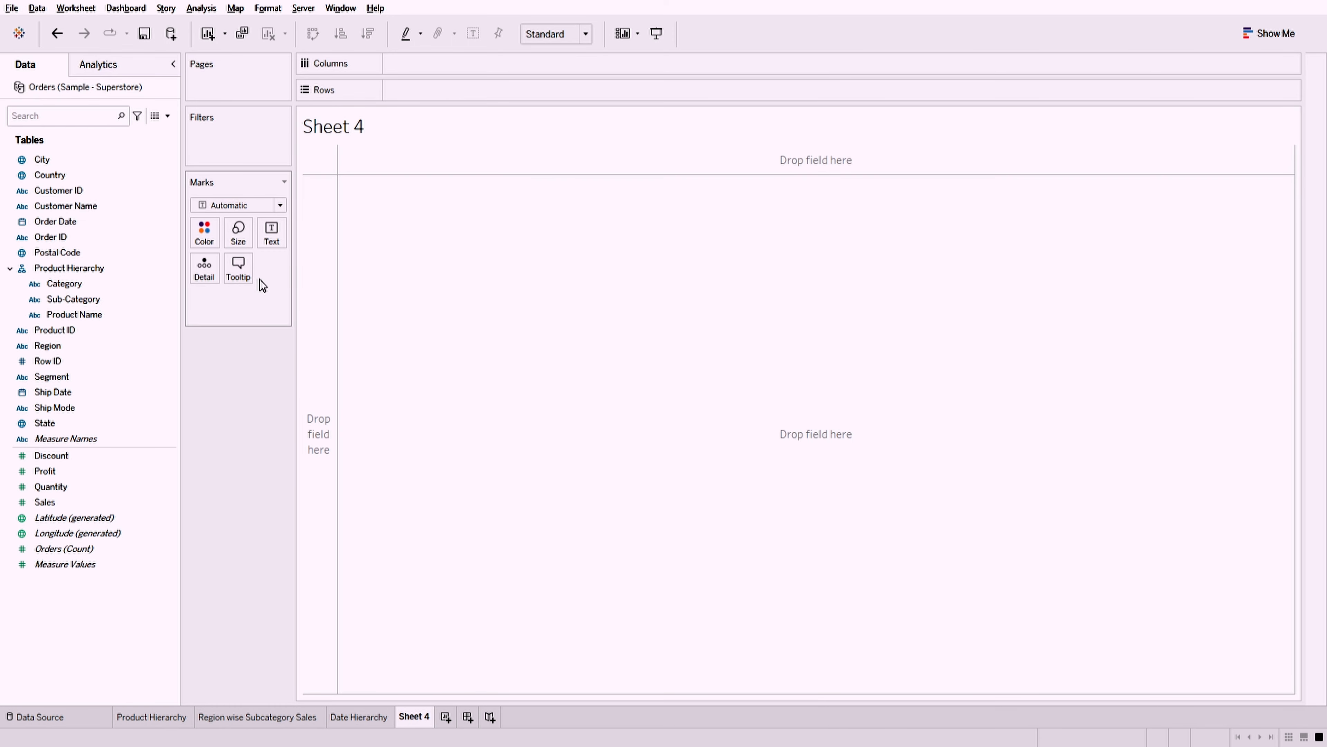
{"action": "left_click", "coordinate": [138, 241]}
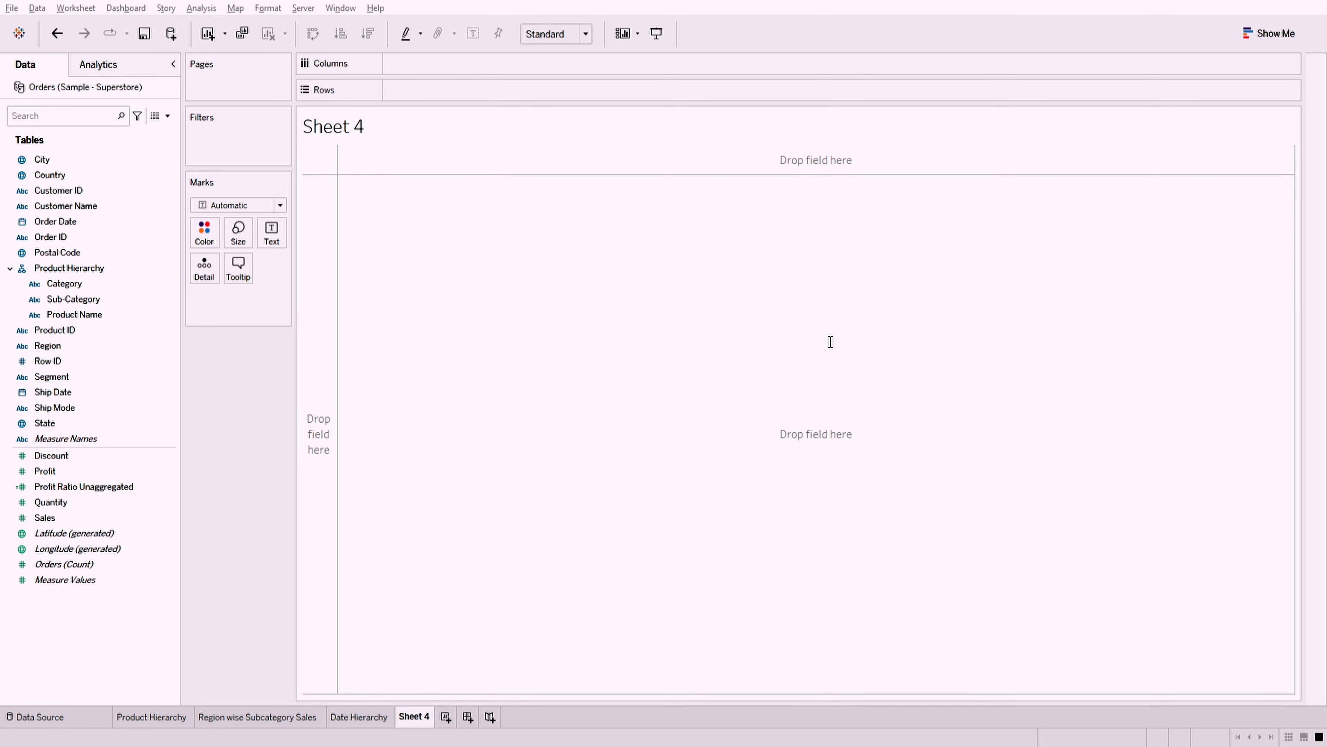
{"action": "left_click", "coordinate": [827, 438]}
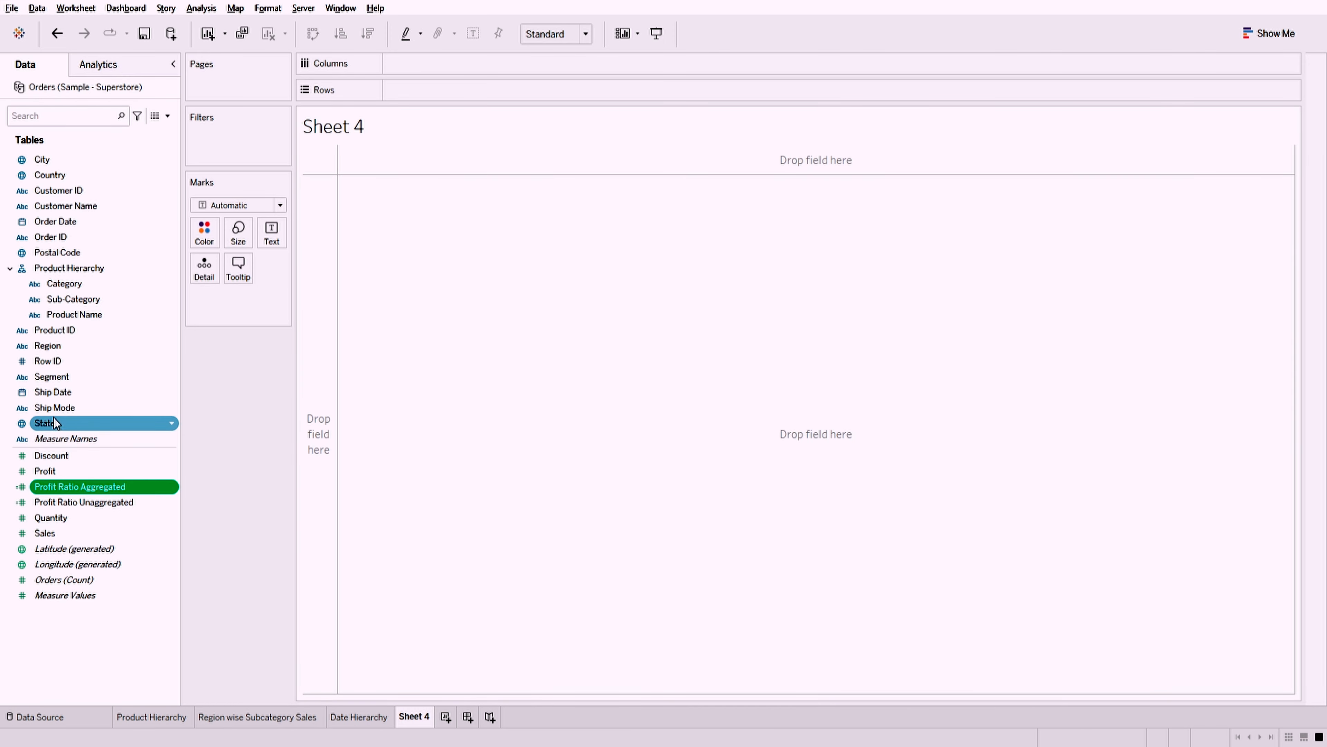
- List Order ID and Product Name together in the rows of the new worksheet
{"action": "left_click", "coordinate": [55, 237]}
{"action": "mouse_move", "coordinate": [56, 238]}
{"action": "left_mouse_down"}
{"action": "mouse_move", "coordinate": [447, 169]}
{"action": "mouse_move", "coordinate": [426, 82]}
{"action": "mouse_move", "coordinate": [416, 92]}
{"action": "left_mouse_up"}
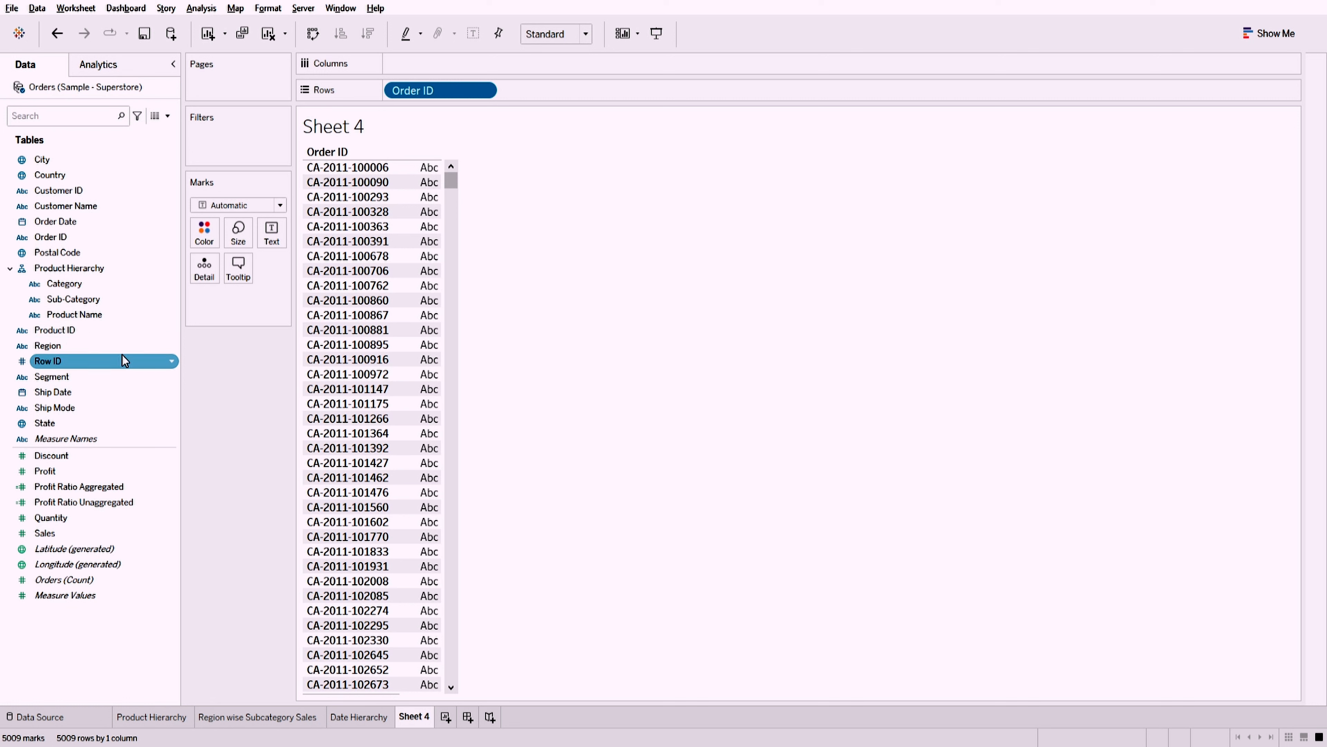
{"action": "left_click", "coordinate": [93, 314]}
{"action": "left_click_drag", "start_coordinate": [93, 313], "coordinate": [597, 88]}
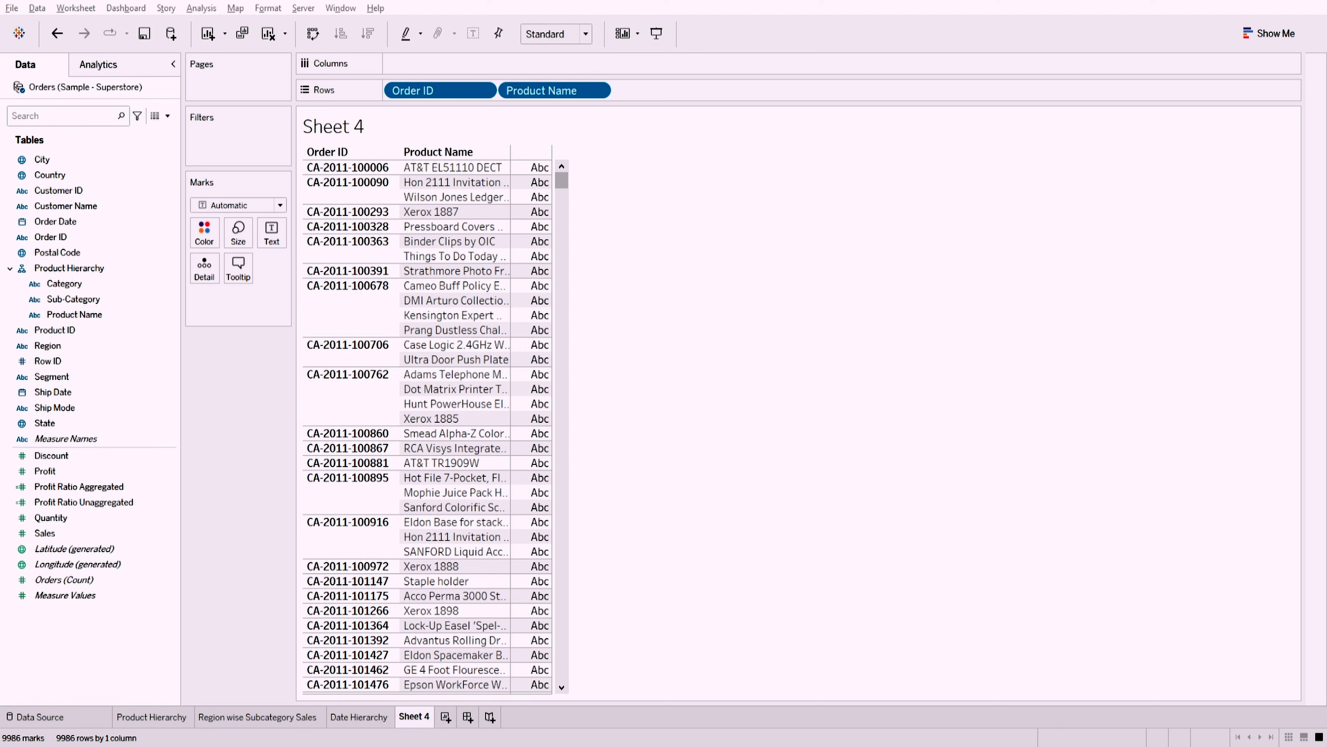
- Keep only the order containing Xerox 1885 and Hunt PowerHouse, and show its Order ID filter
{"action": "left_click", "coordinate": [363, 396]}
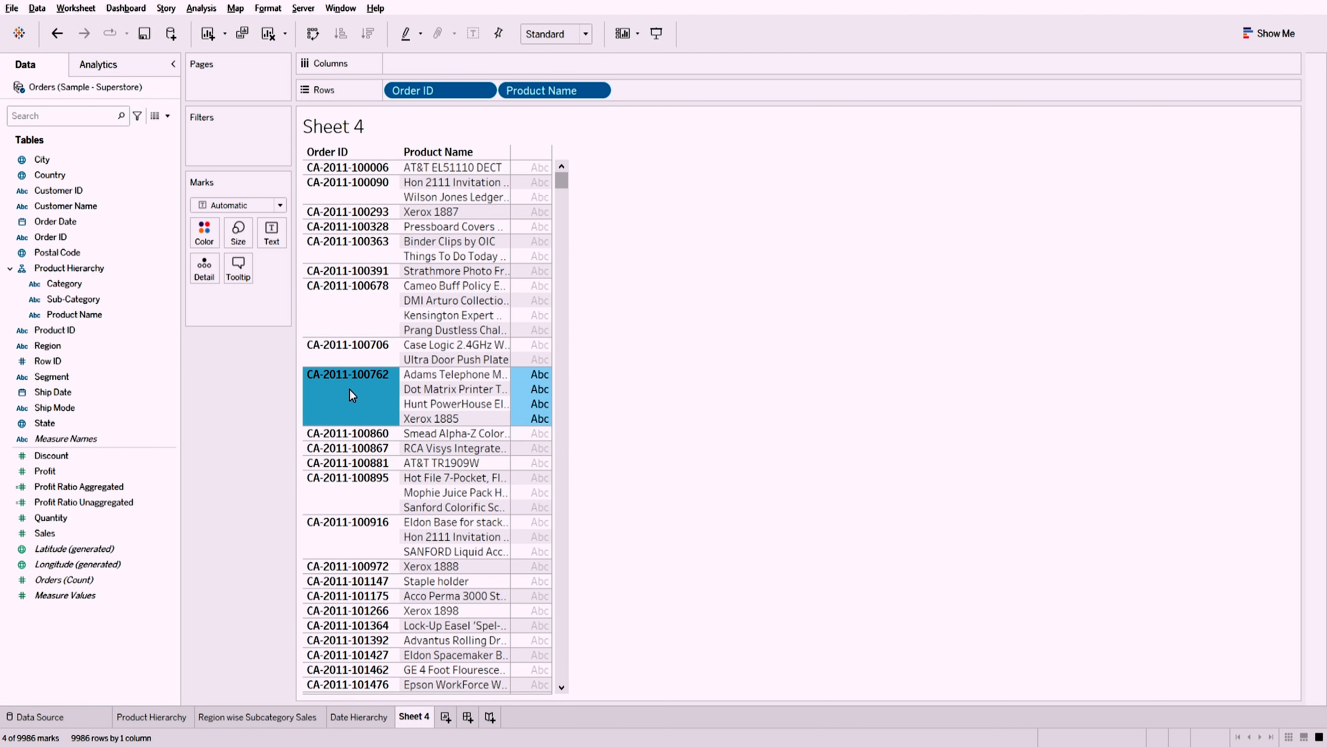
{"action": "left_click", "coordinate": [729, 430]}
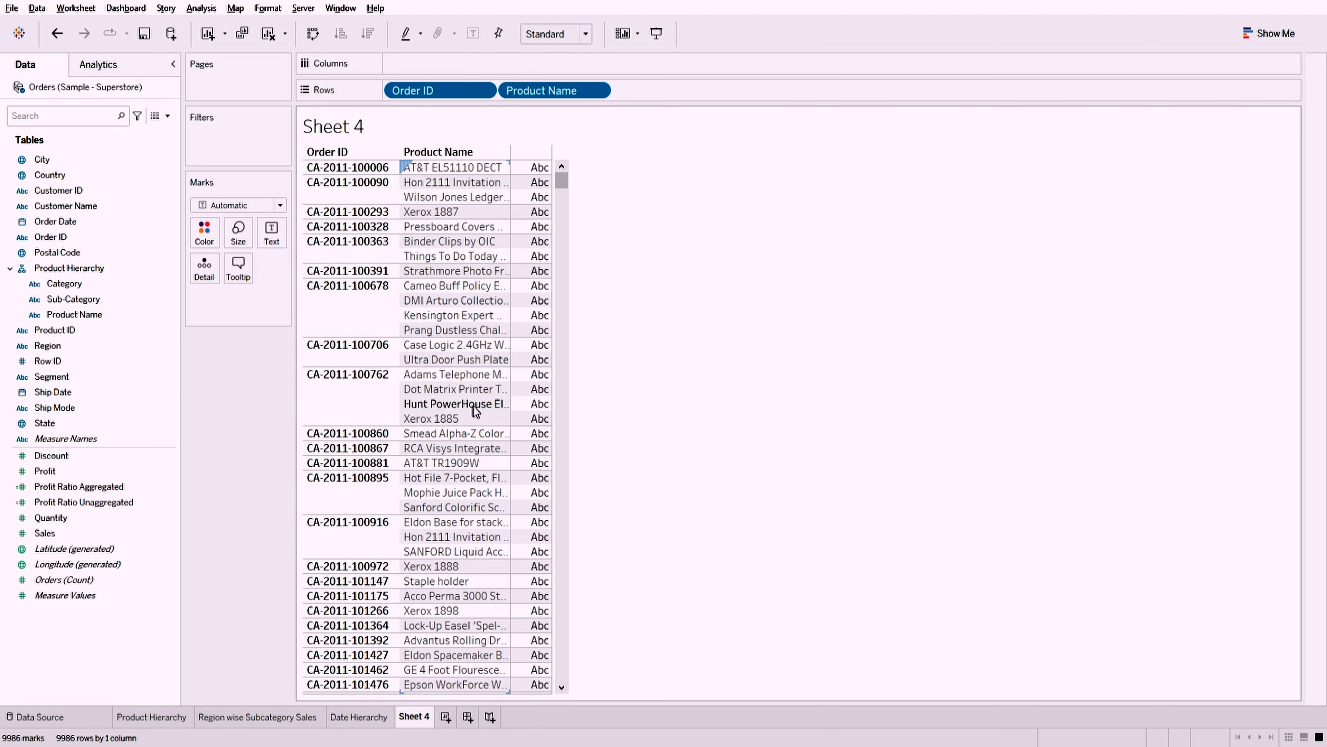
{"action": "left_click", "coordinate": [358, 410]}
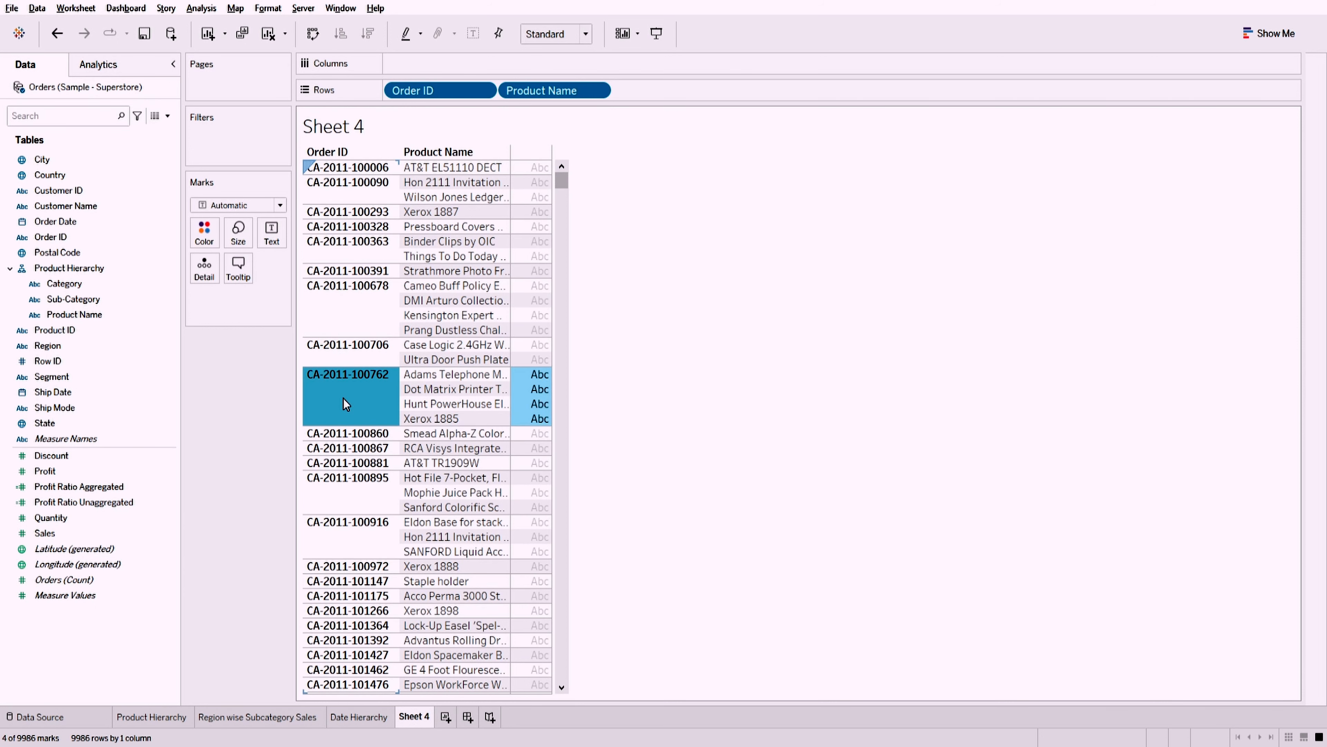
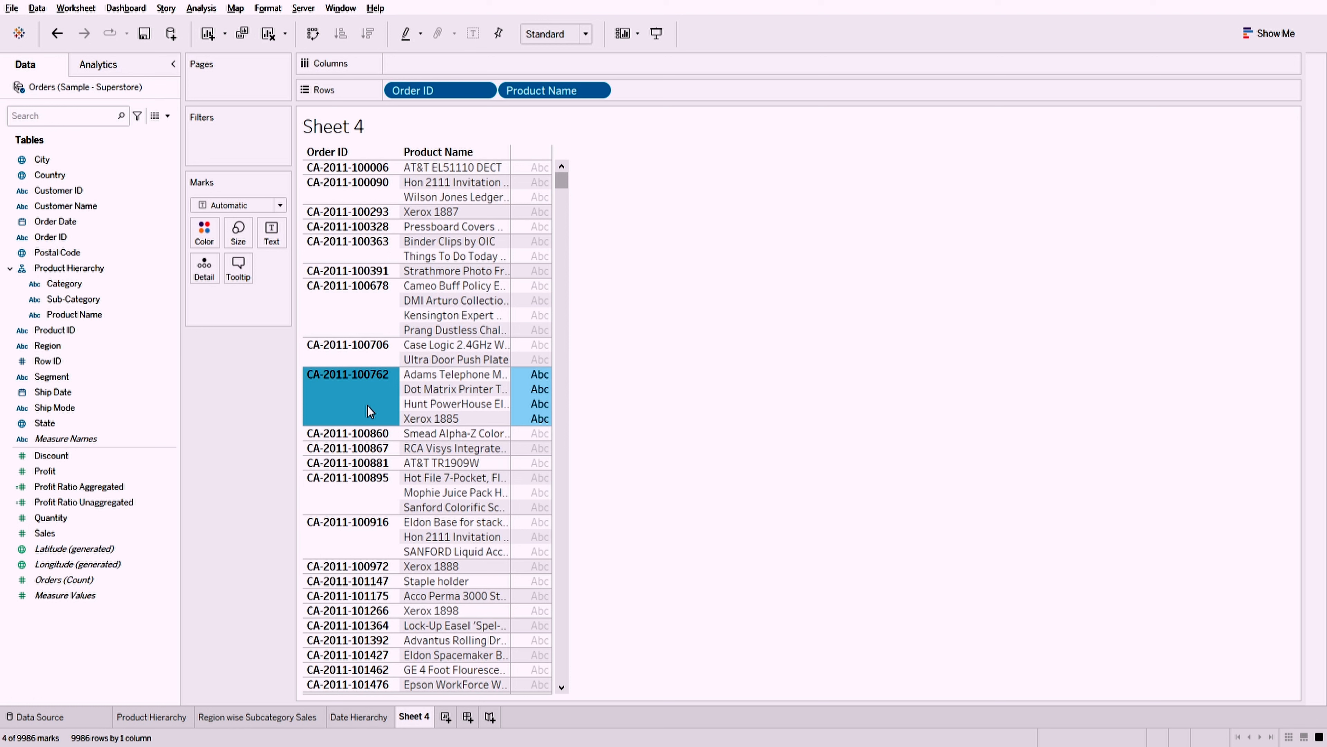
{"action": "left_click", "coordinate": [367, 406]}
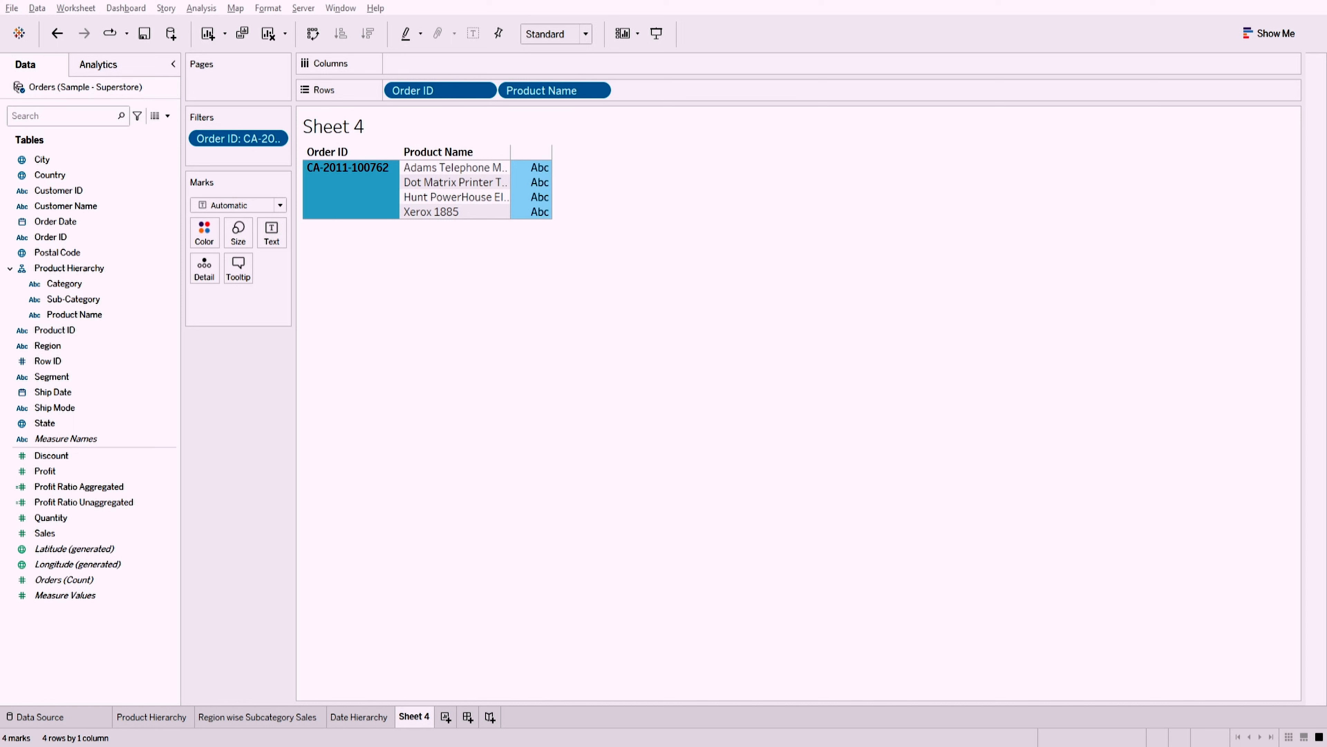
{"action": "left_click", "coordinate": [274, 137]}
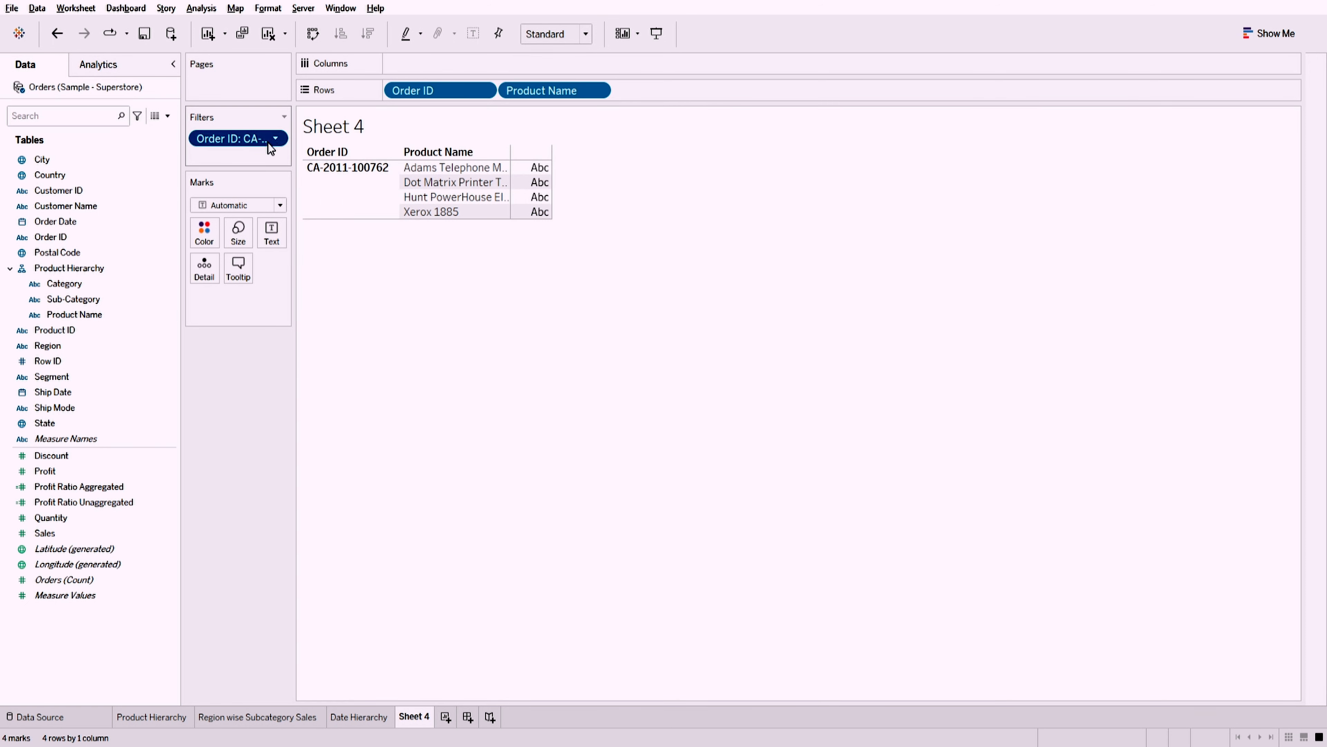
{"action": "left_click", "coordinate": [262, 173]}
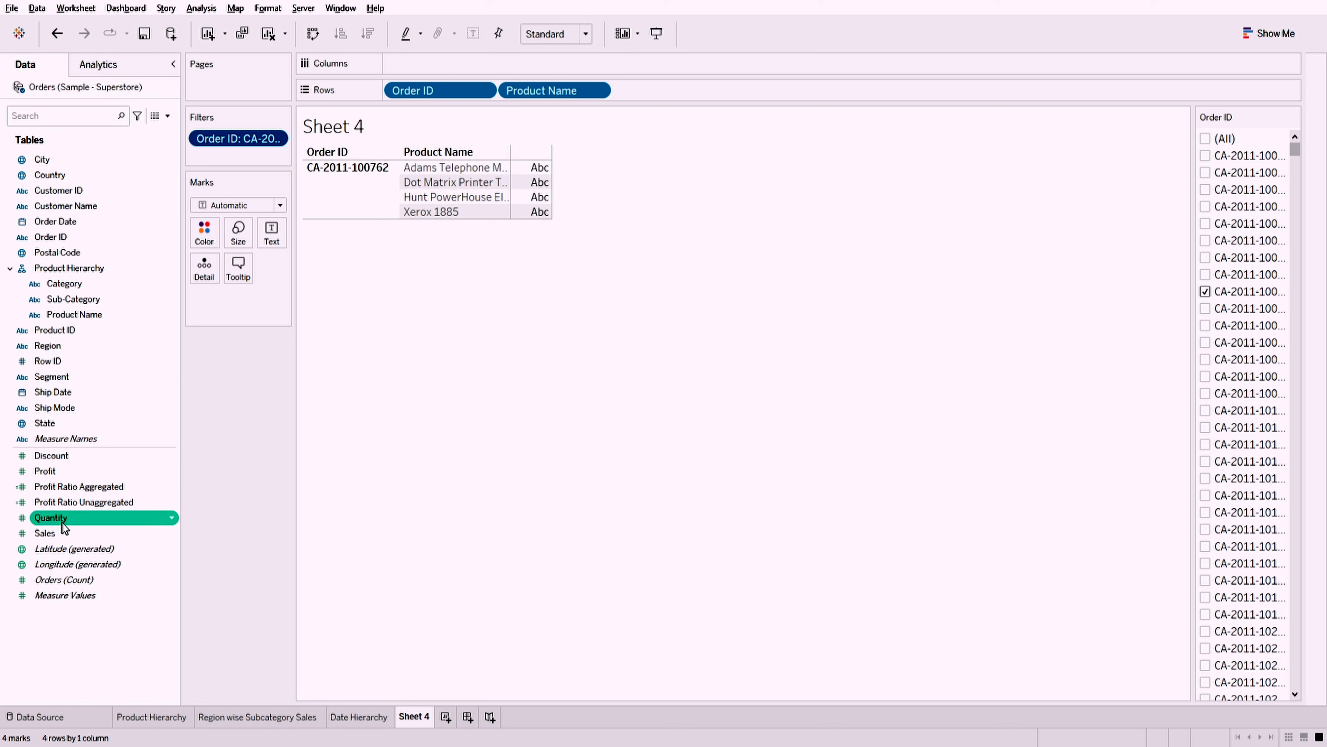
- Add Profit as text values for each product and remove the Order ID filter
{"action": "double_click", "coordinate": [59, 473]}
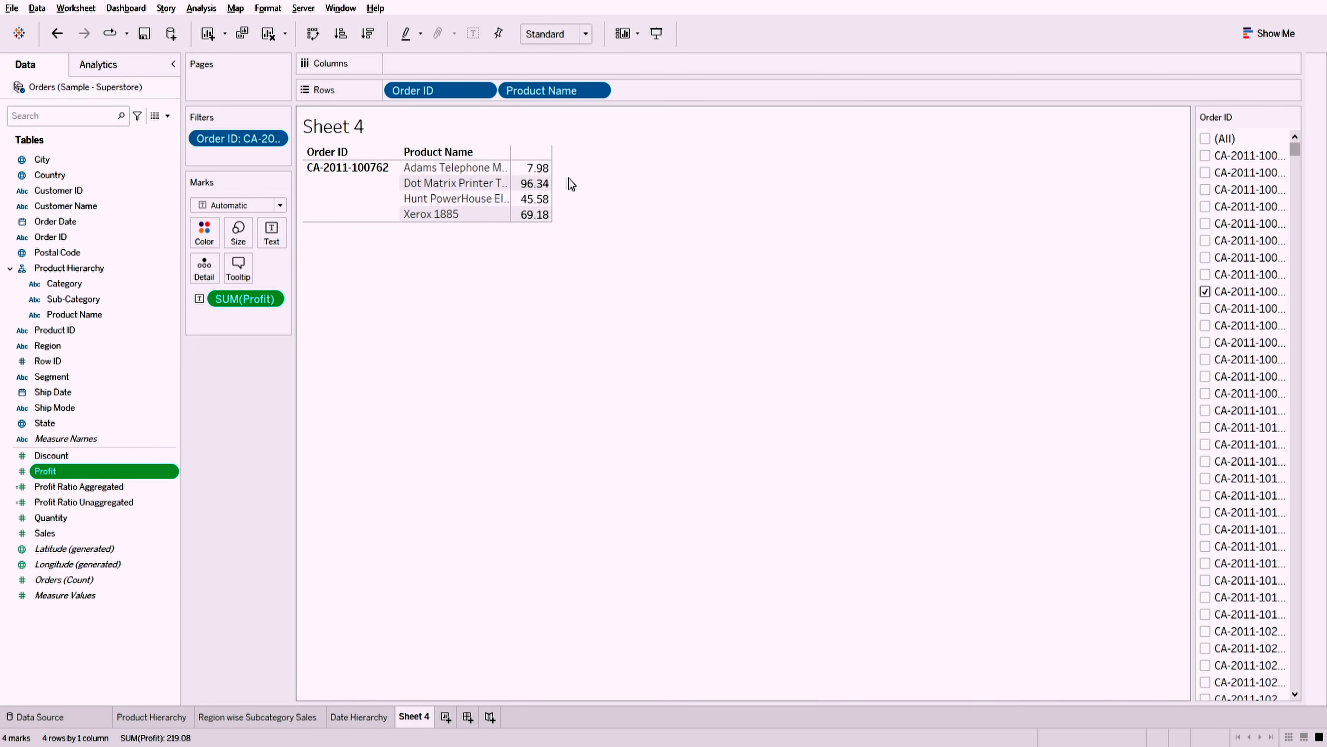
{"action": "left_click_drag", "start_coordinate": [228, 140], "coordinate": [229, 392]}
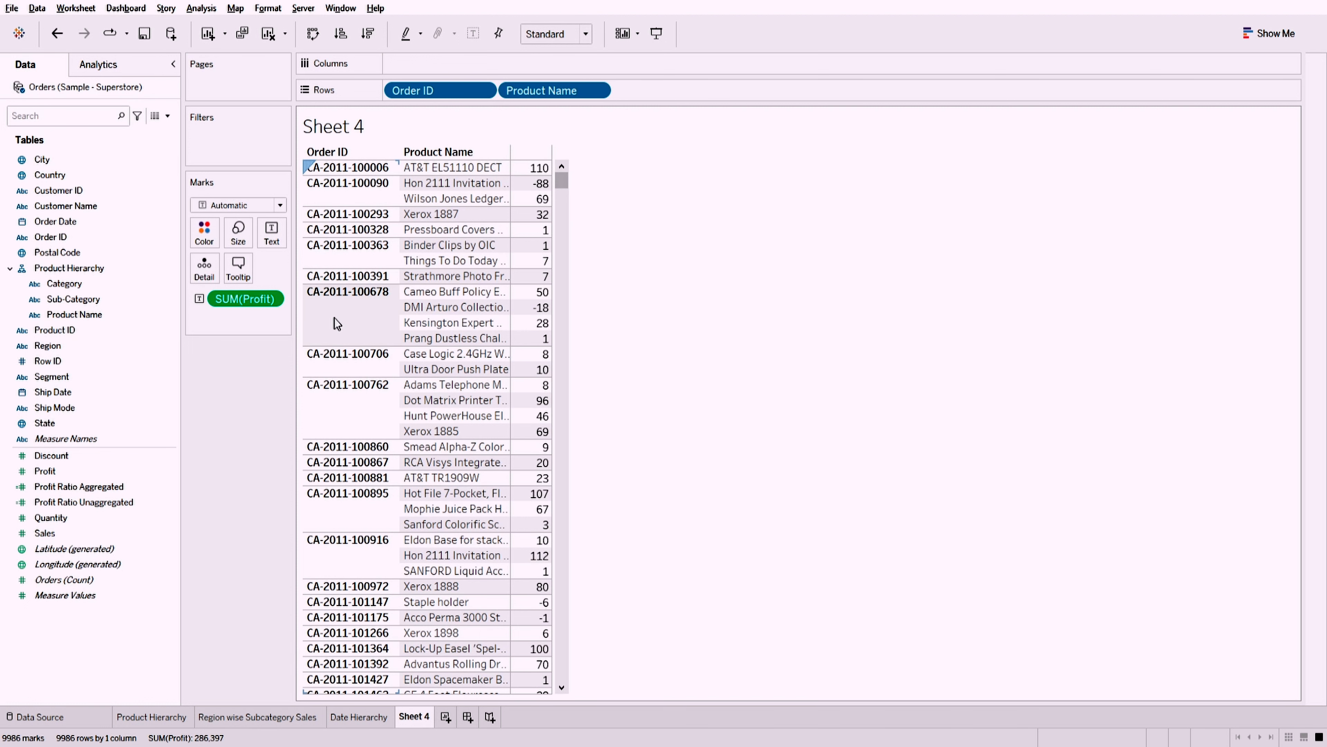
- Filter the profit table again to the single order containing Xerox 1885, and display the Order ID filter list
{"action": "left_click", "coordinate": [337, 415]}
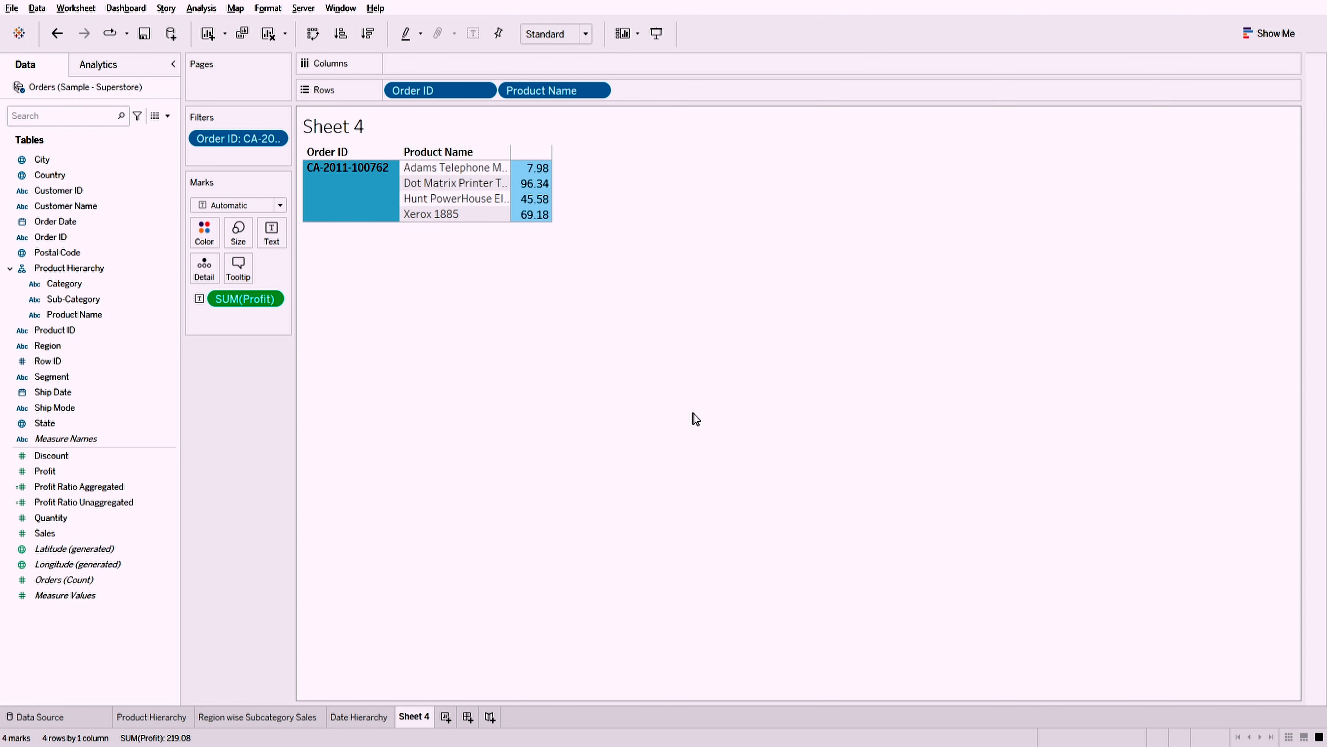
{"action": "left_click", "coordinate": [274, 136]}
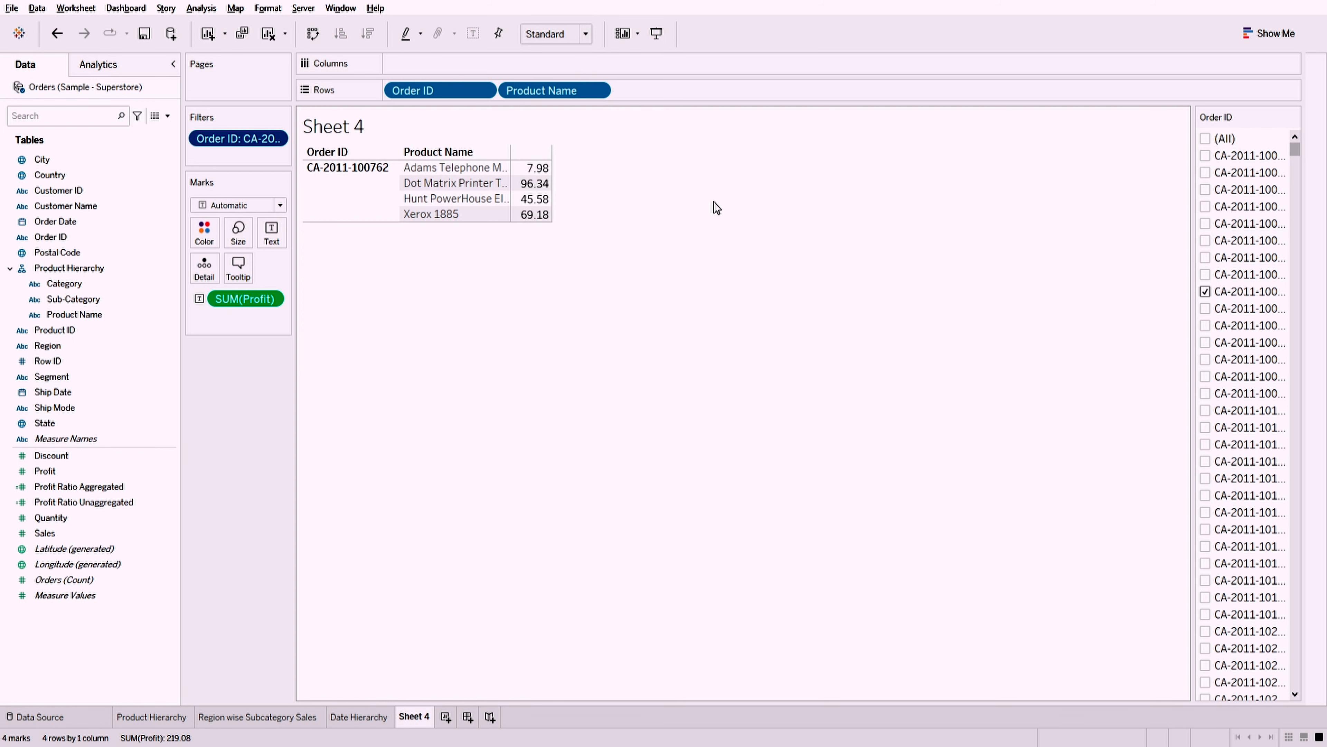
- Add Profit Ratio Aggregated and Profit Ratio Unaggregated beside Profit, and widen the value columns until their full headers show
{"action": "left_click", "coordinate": [309, 212]}
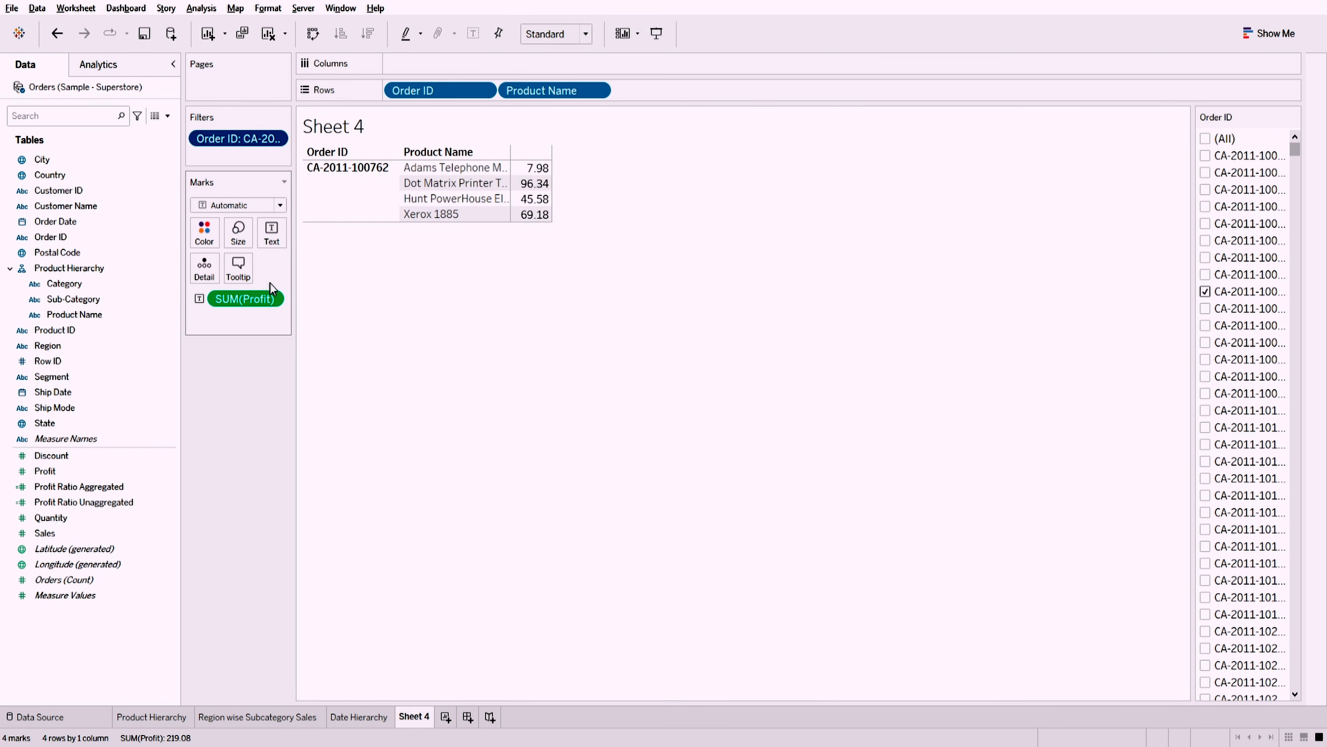
{"action": "mouse_move", "coordinate": [525, 224]}
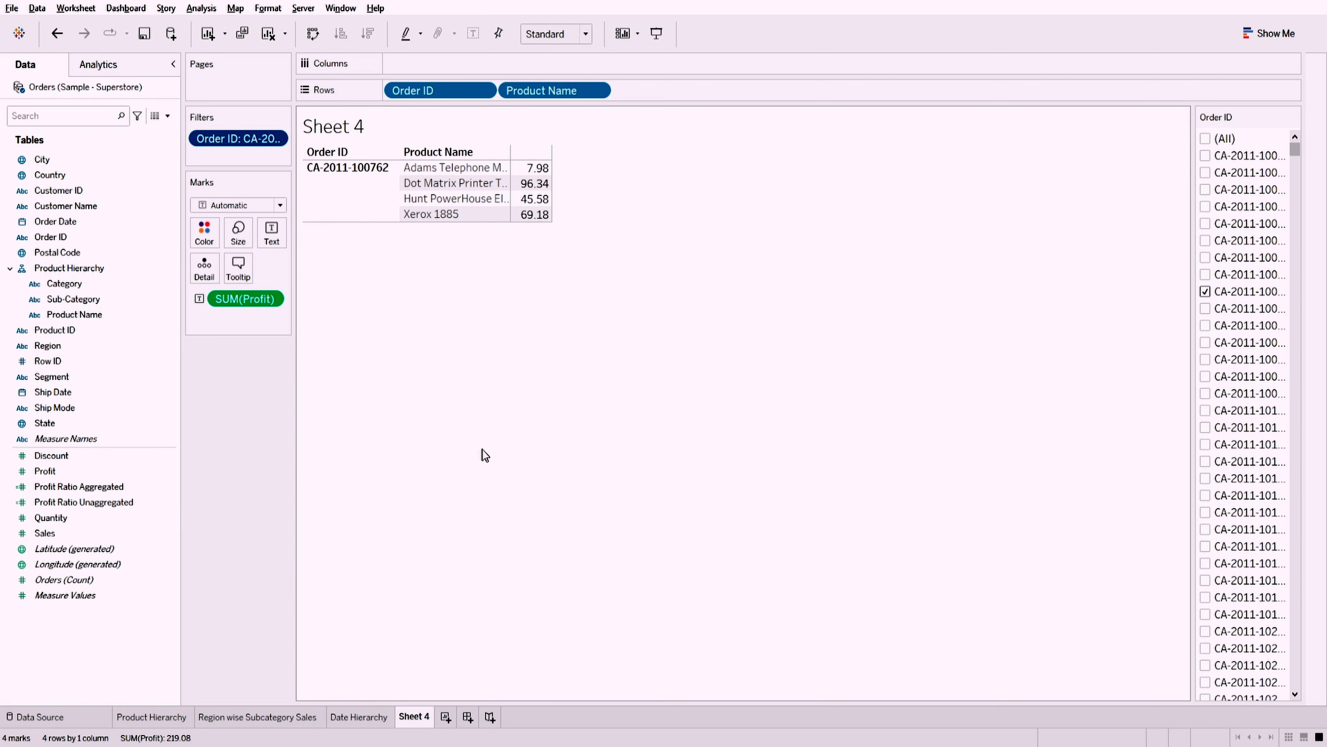
{"action": "double_click", "coordinate": [73, 487]}
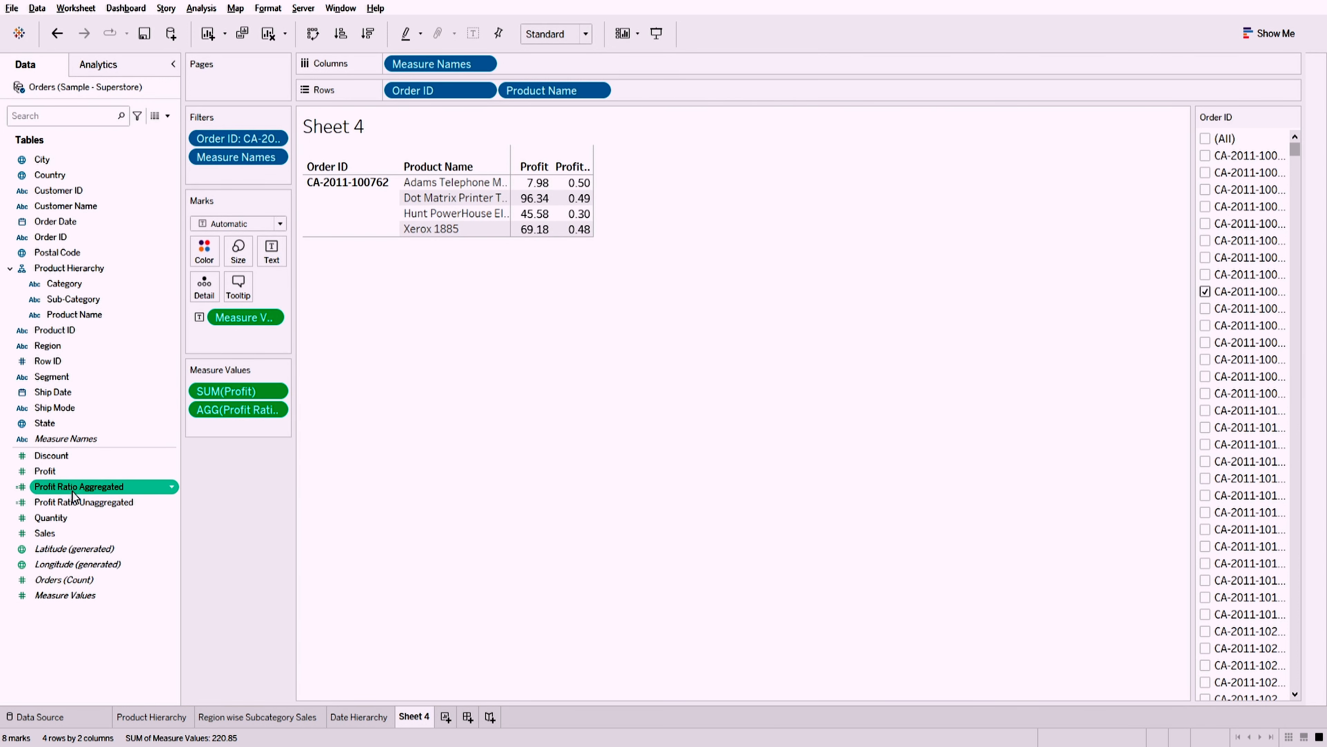
{"action": "double_click", "coordinate": [74, 505]}
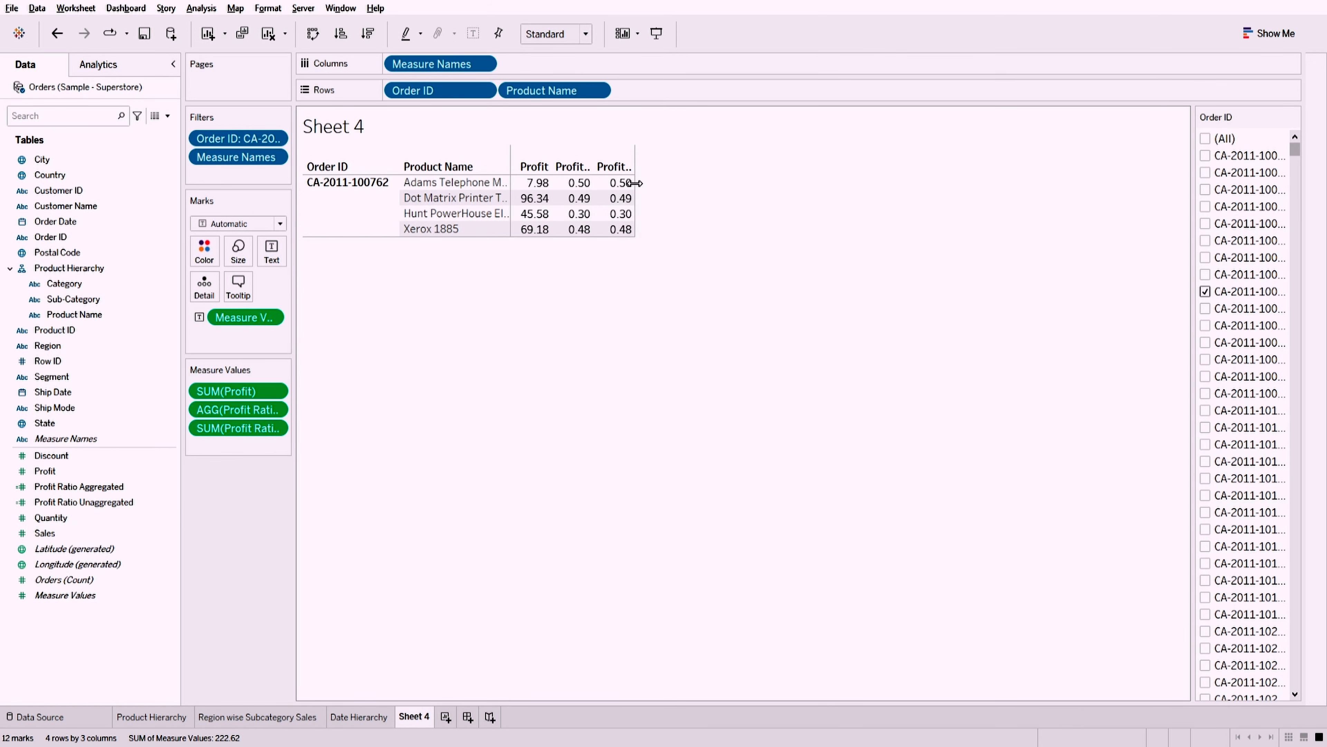
{"action": "mouse_move", "coordinate": [634, 183]}
{"action": "left_click_drag", "start_coordinate": [635, 166], "coordinate": [770, 175]}
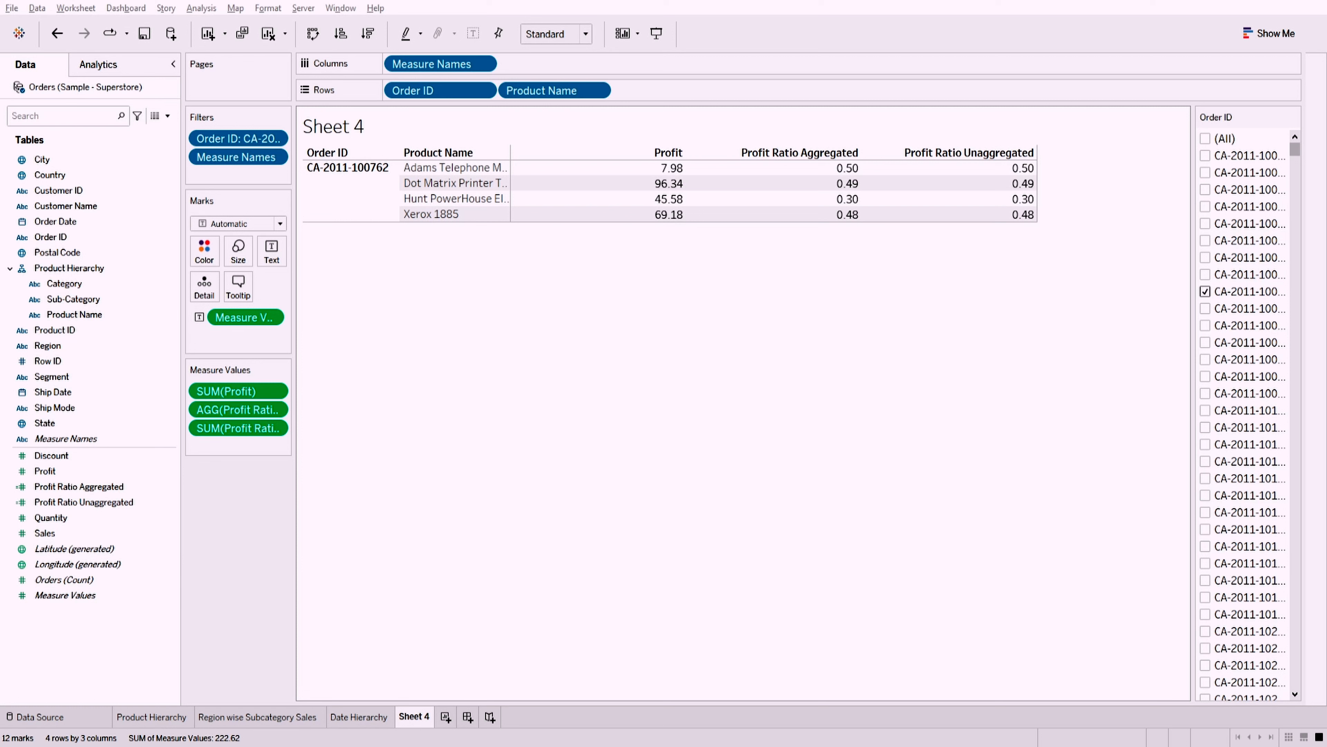
{"action": "left_click", "coordinate": [778, 330]}
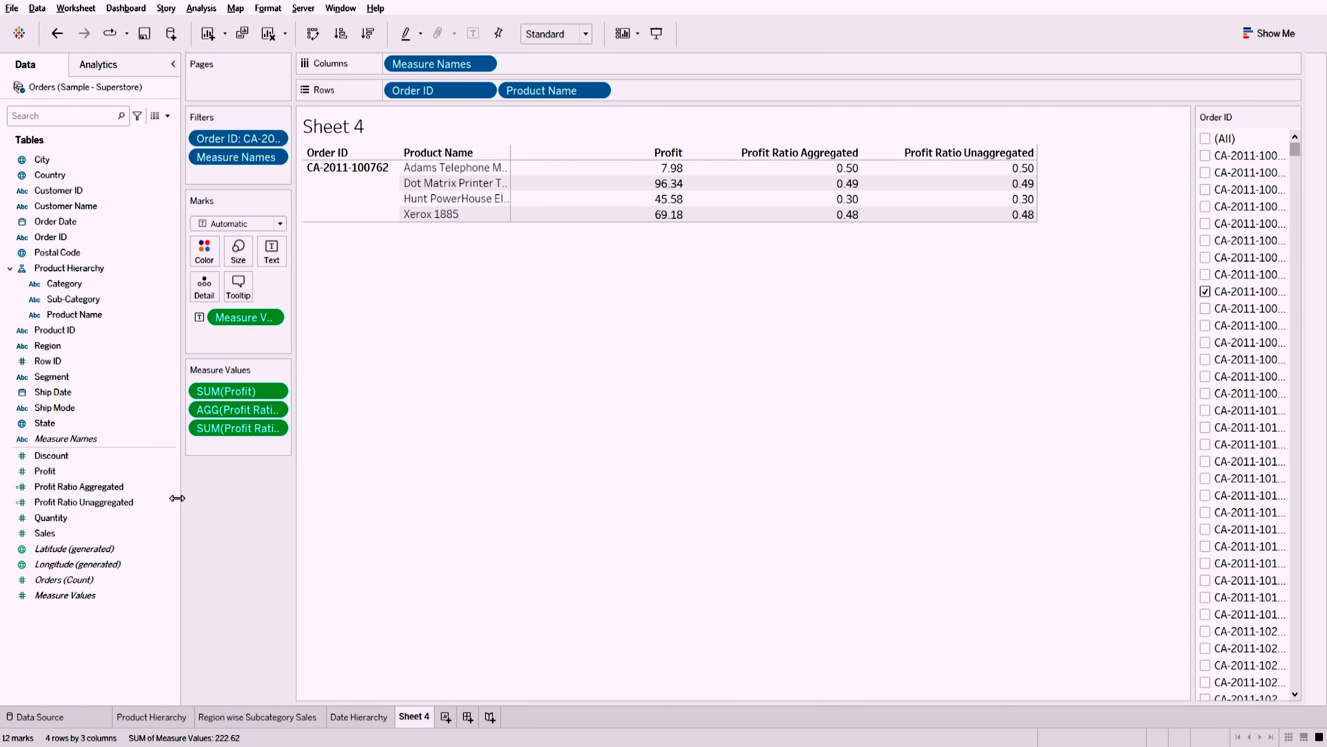
- Add Sales as another measure for the order's products, and narrow the value columns to fit the sheet
{"action": "double_click", "coordinate": [72, 534]}
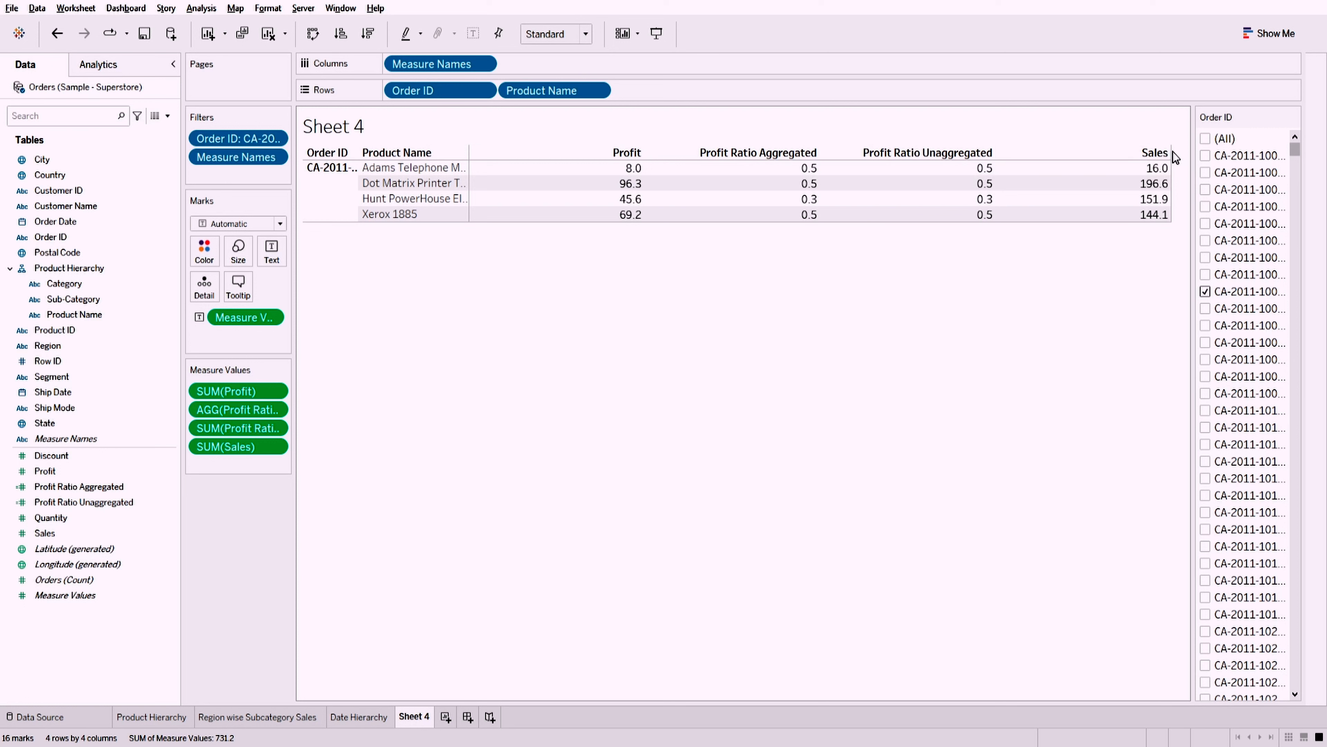
{"action": "mouse_move", "coordinate": [1171, 168]}
{"action": "left_click_drag", "start_coordinate": [1171, 165], "coordinate": [1087, 158]}
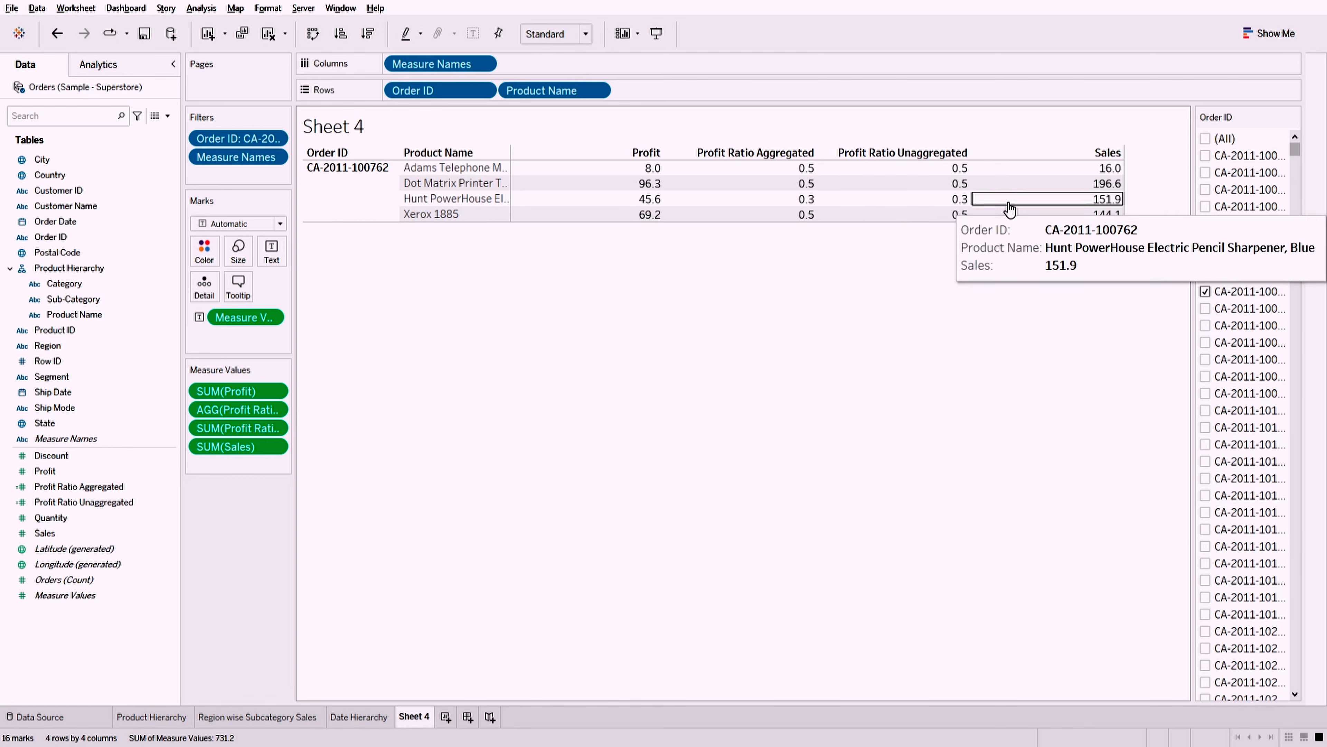
{"action": "mouse_move", "coordinate": [1080, 226]}
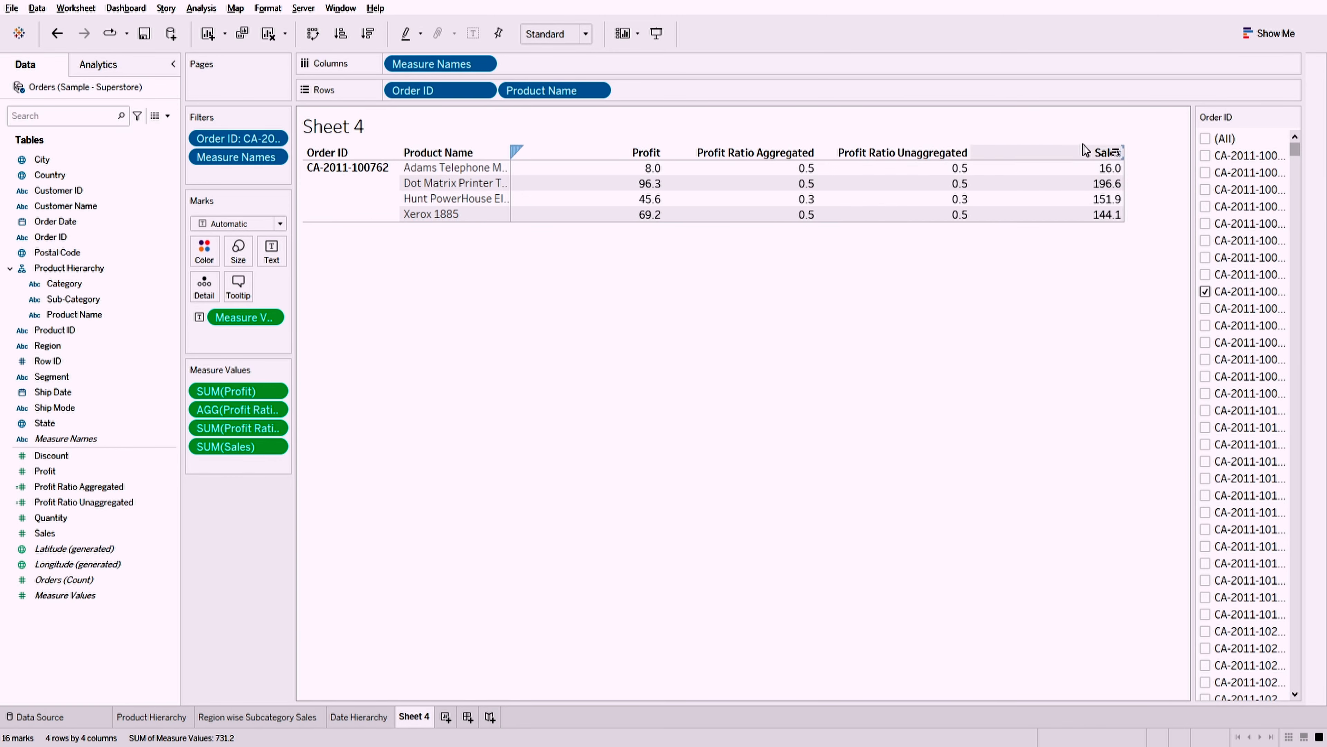
{"action": "mouse_move", "coordinate": [1046, 183]}
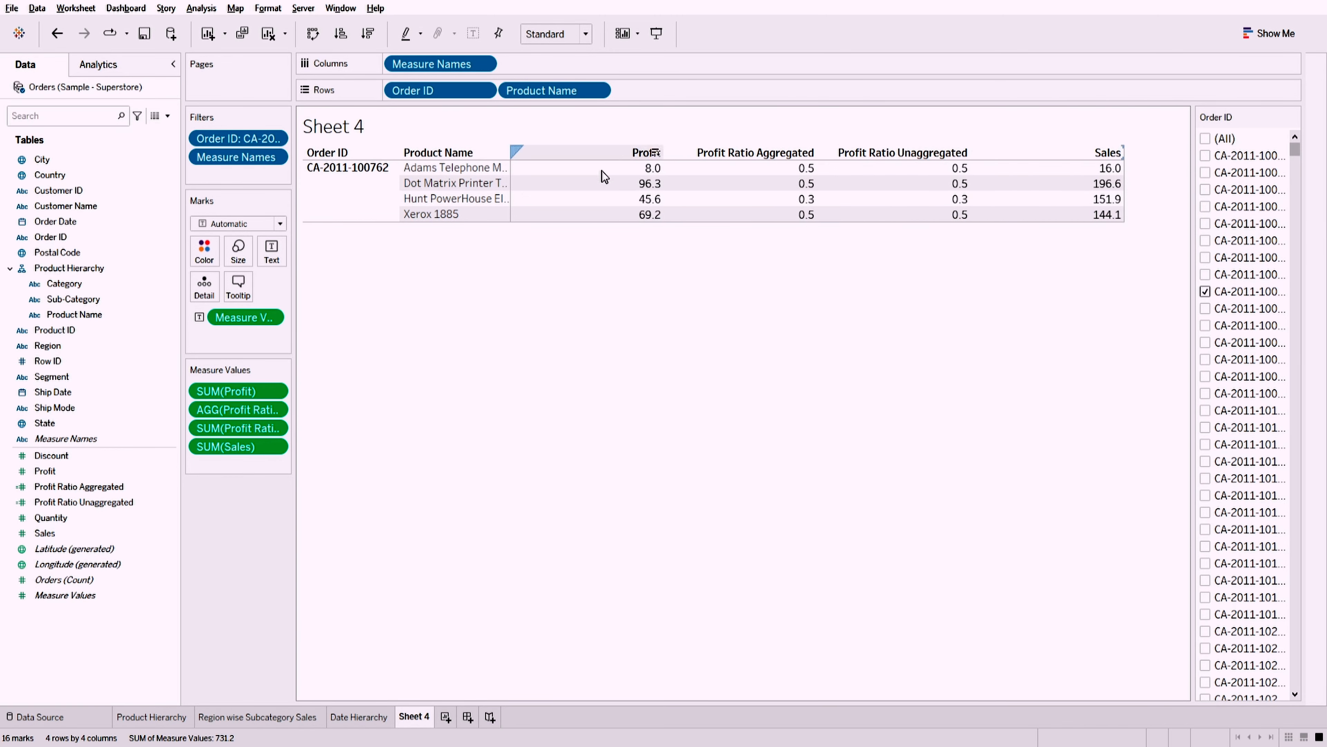
{"action": "mouse_move", "coordinate": [601, 183]}
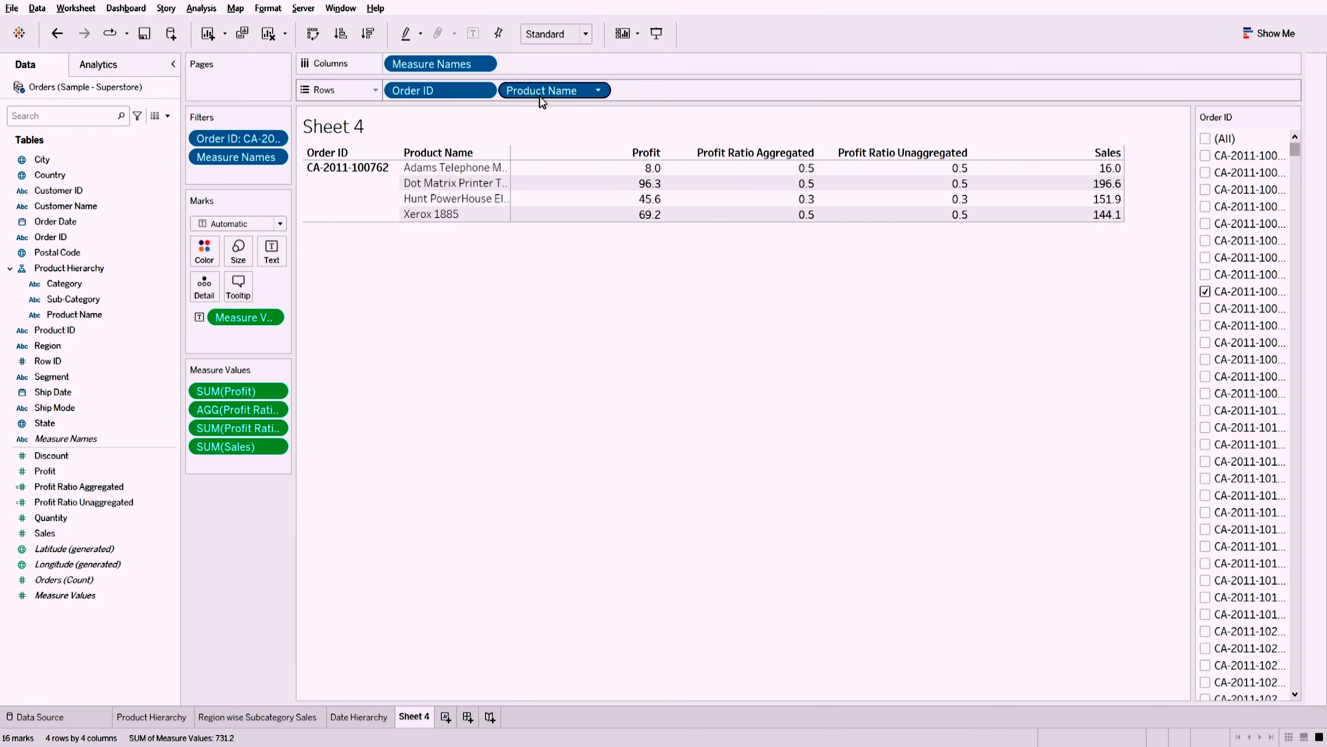
- Take Product Name out of the rows to compare both profit ratios at order level, and place it back after Order ID
{"action": "left_click_drag", "start_coordinate": [540, 93], "coordinate": [247, 544]}
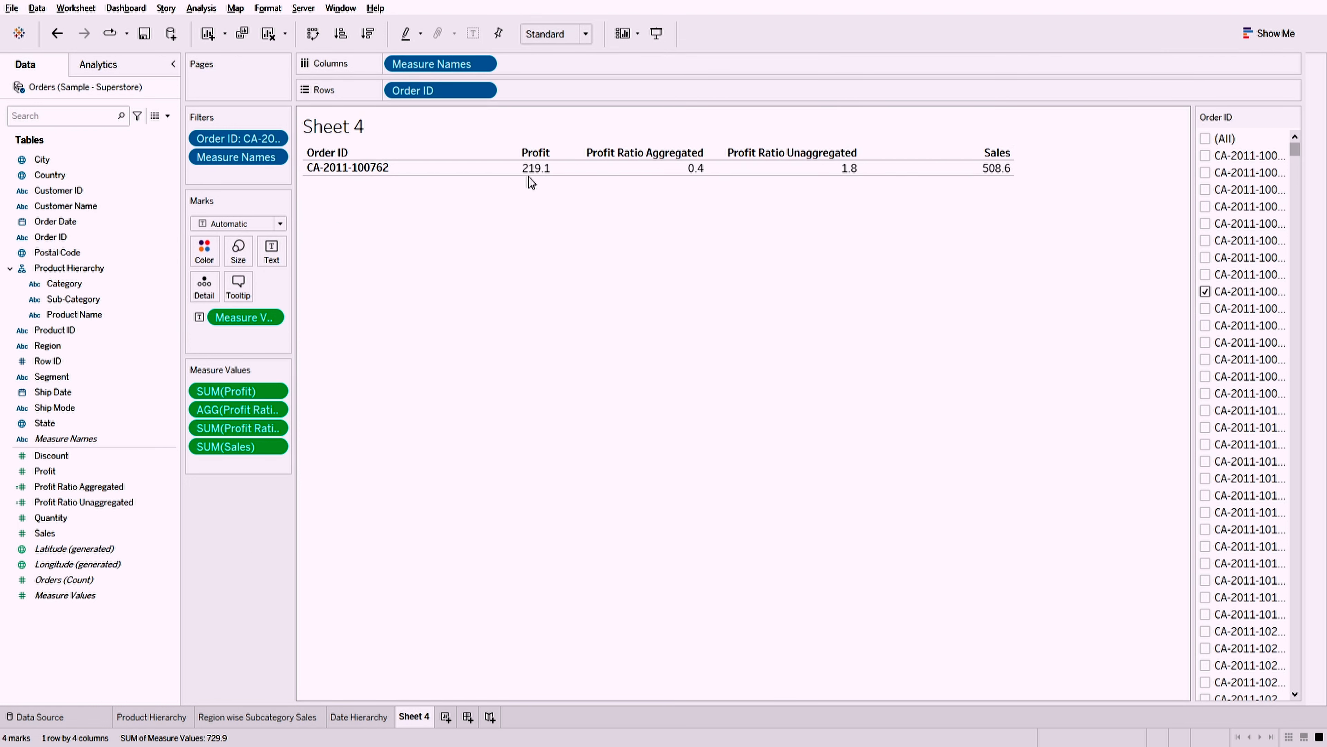
{"action": "mouse_move", "coordinate": [649, 175]}
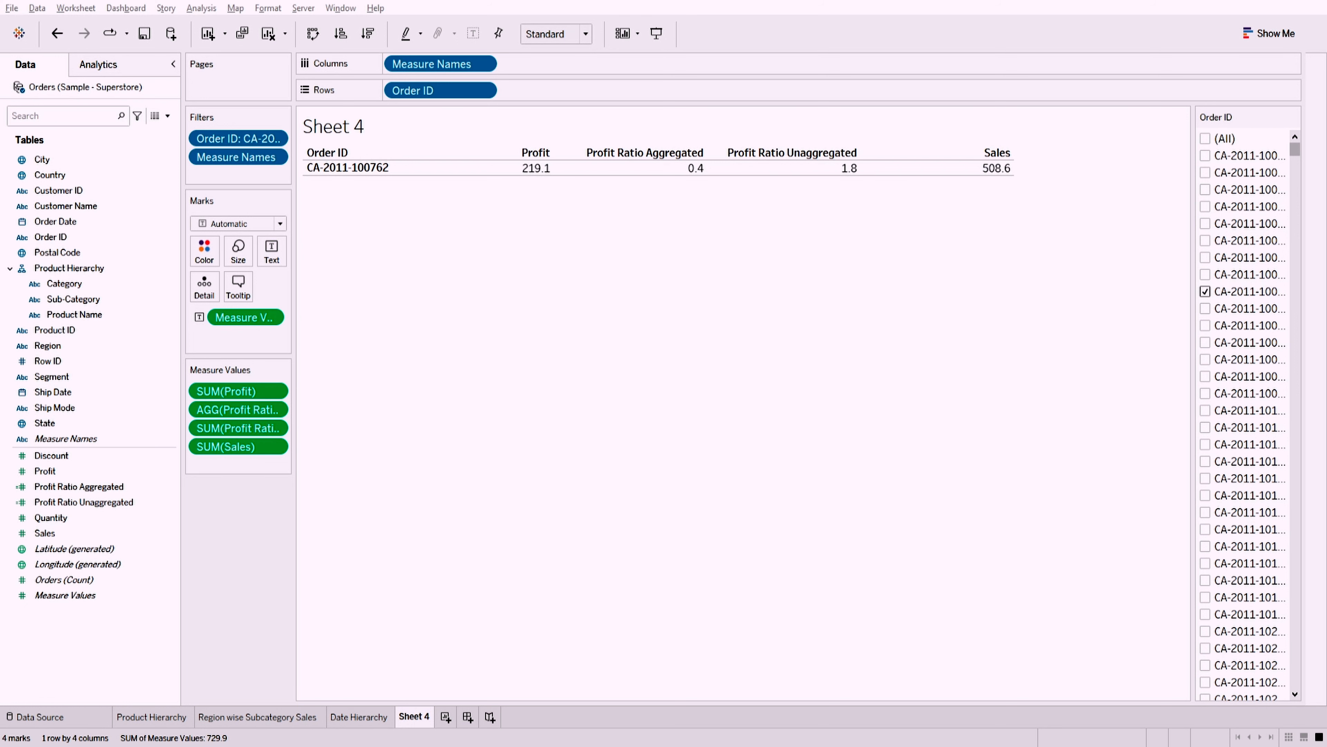
{"action": "left_click", "coordinate": [93, 370]}
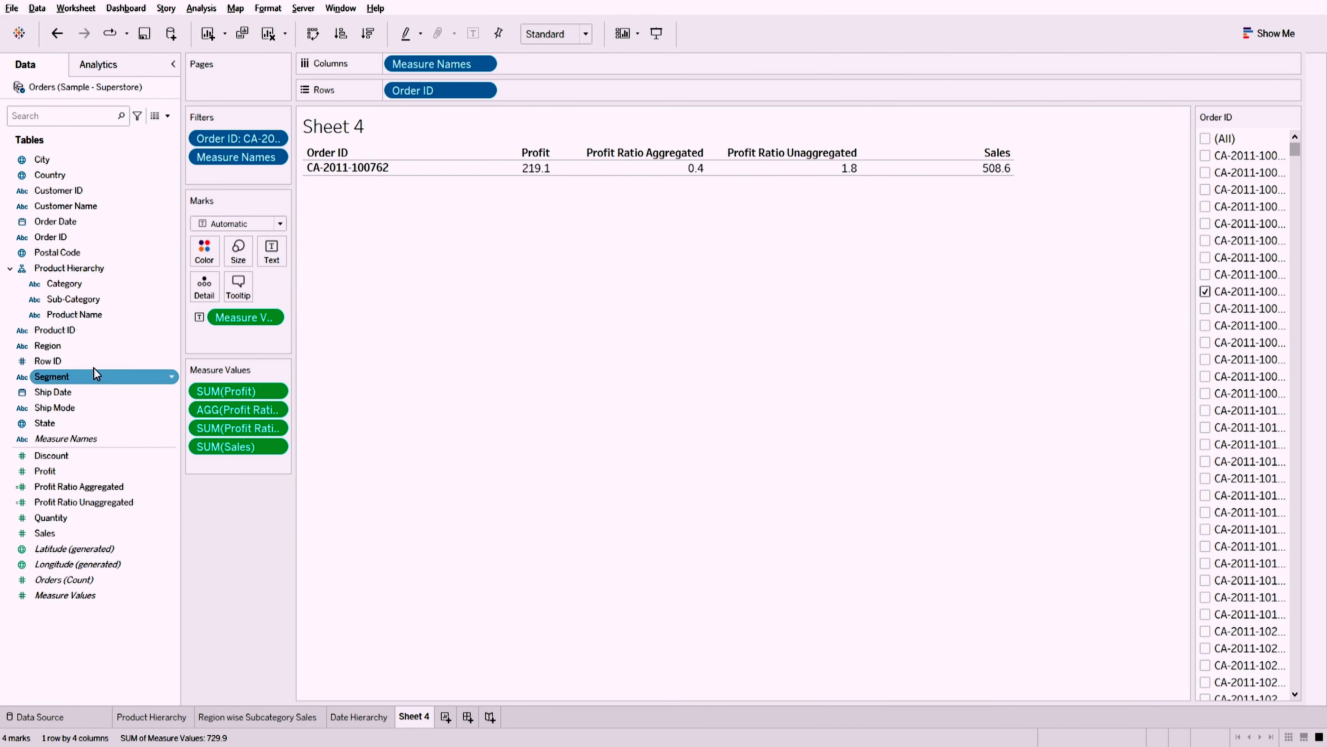
{"action": "left_click", "coordinate": [82, 298]}
{"action": "left_click_drag", "start_coordinate": [76, 306], "coordinate": [513, 185]}
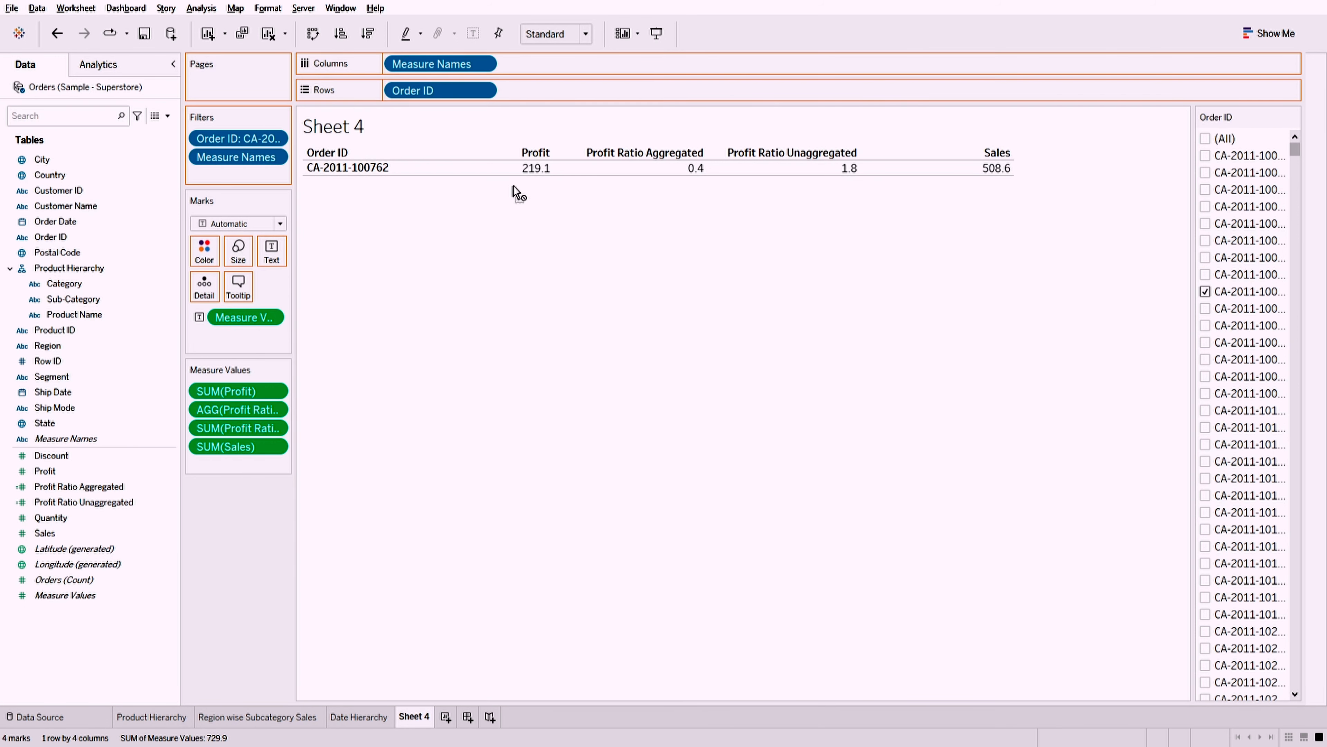
{"action": "left_click_drag", "start_coordinate": [562, 97], "coordinate": [558, 87]}
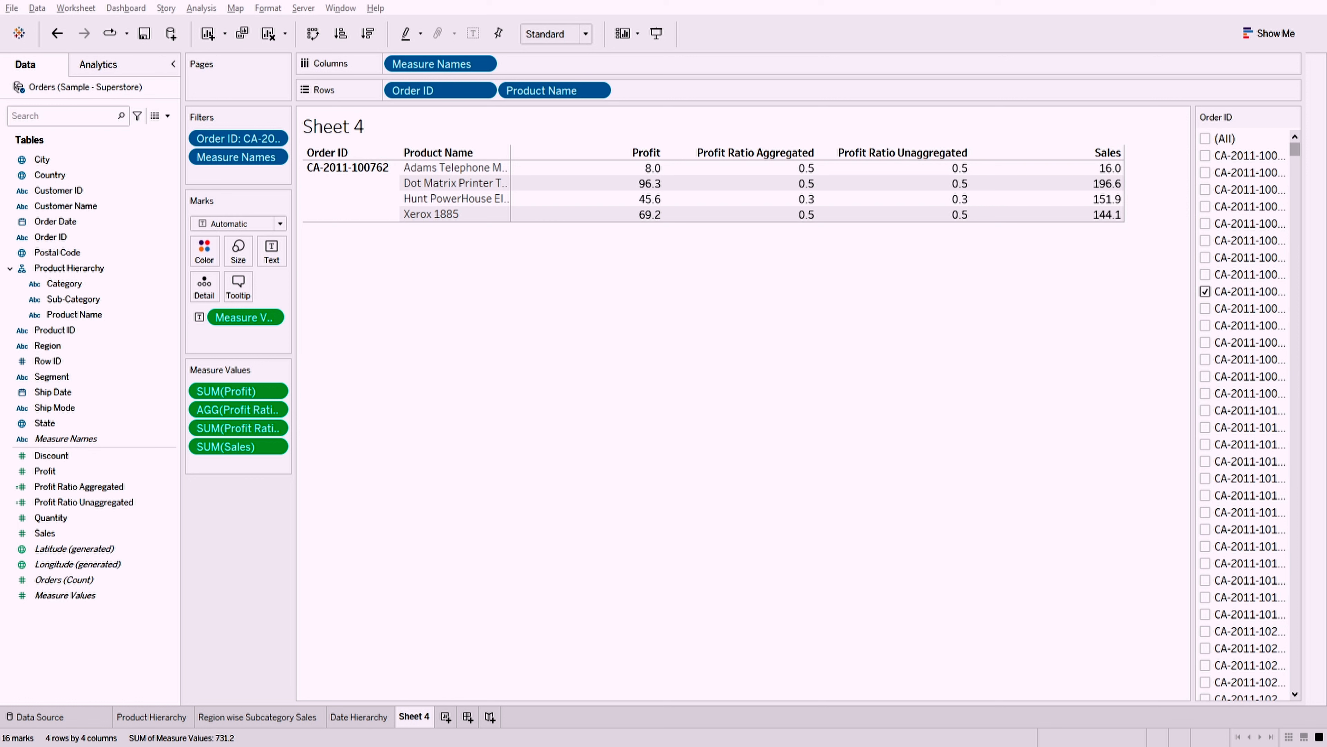
- Repeat the order-level comparison by removing Product Name from the rows and adding it back after Order ID
{"action": "left_click_drag", "start_coordinate": [533, 89], "coordinate": [224, 571]}
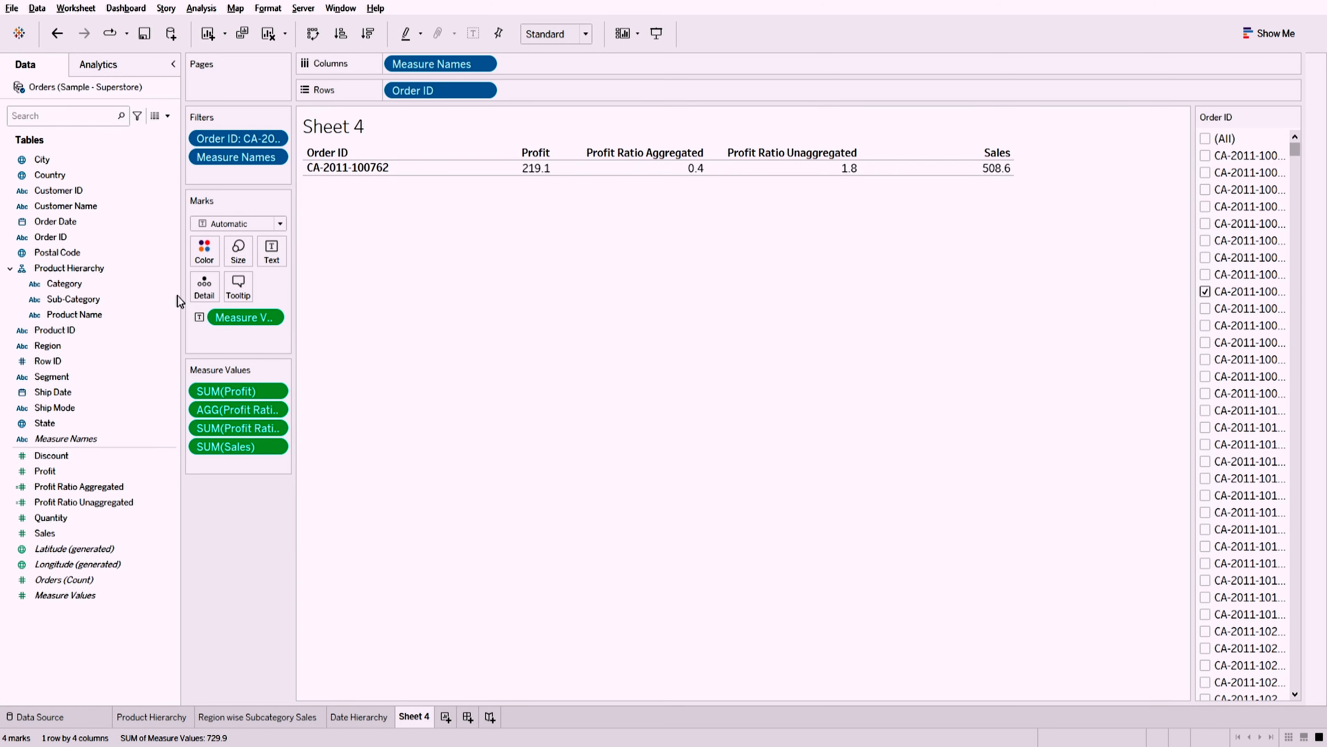
{"action": "left_click_drag", "start_coordinate": [94, 320], "coordinate": [588, 93]}
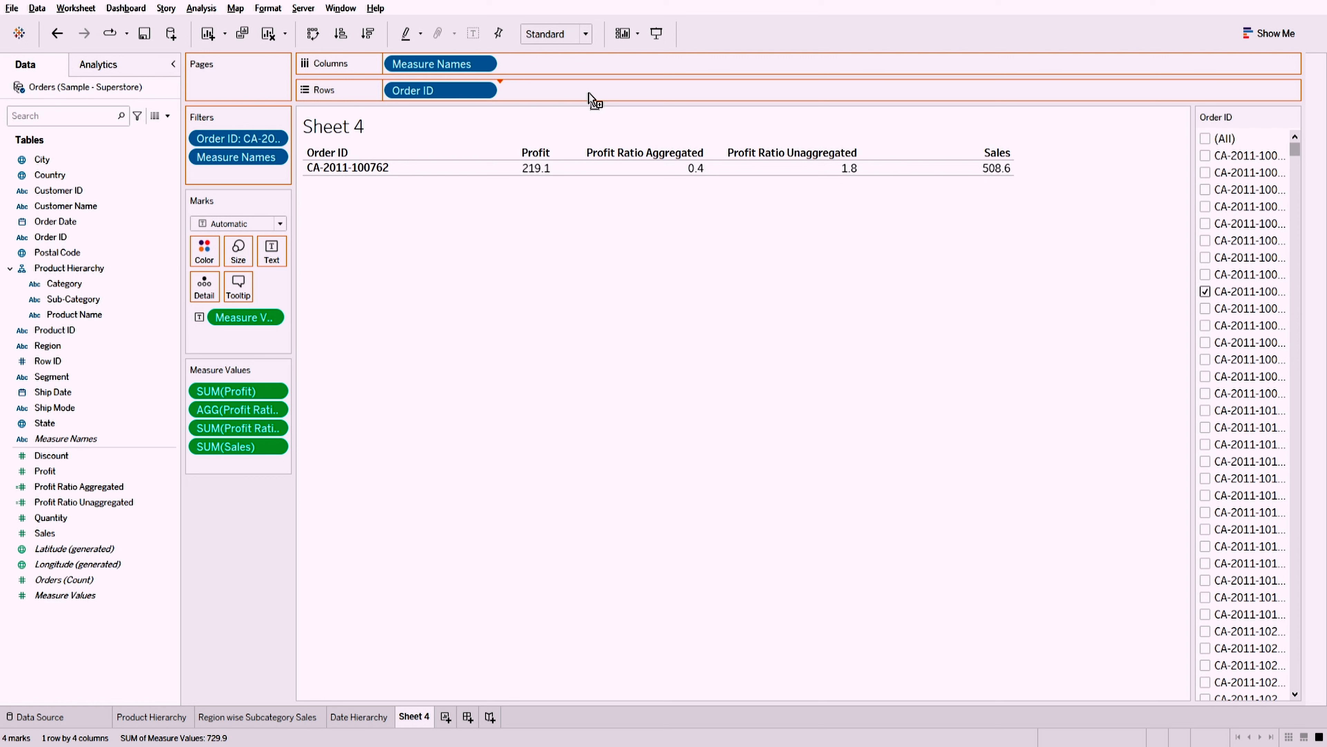
{"action": "left_click_drag", "start_coordinate": [588, 93], "coordinate": [599, 91]}
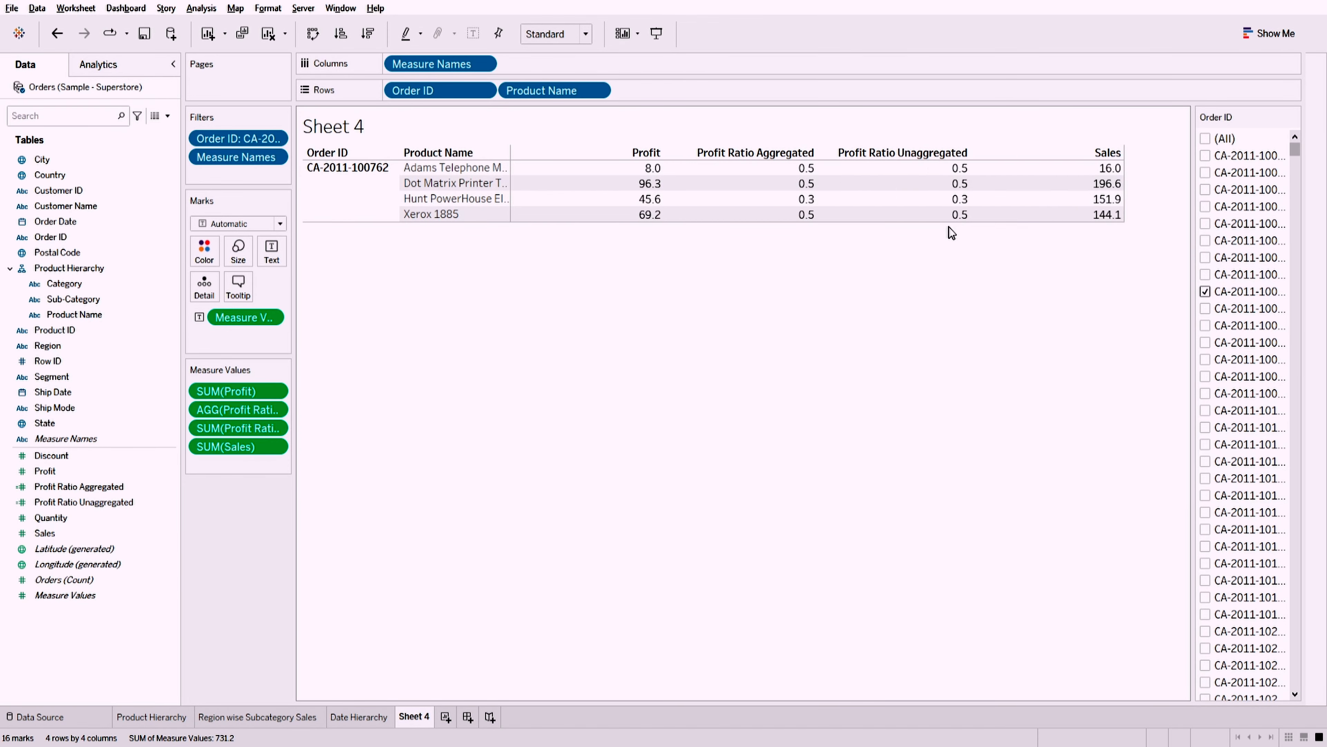
- Inspect the unaggregated profit ratio of the Adams Telephone Message Book, and remove Product Name from the rows
{"action": "left_click", "coordinate": [949, 167]}
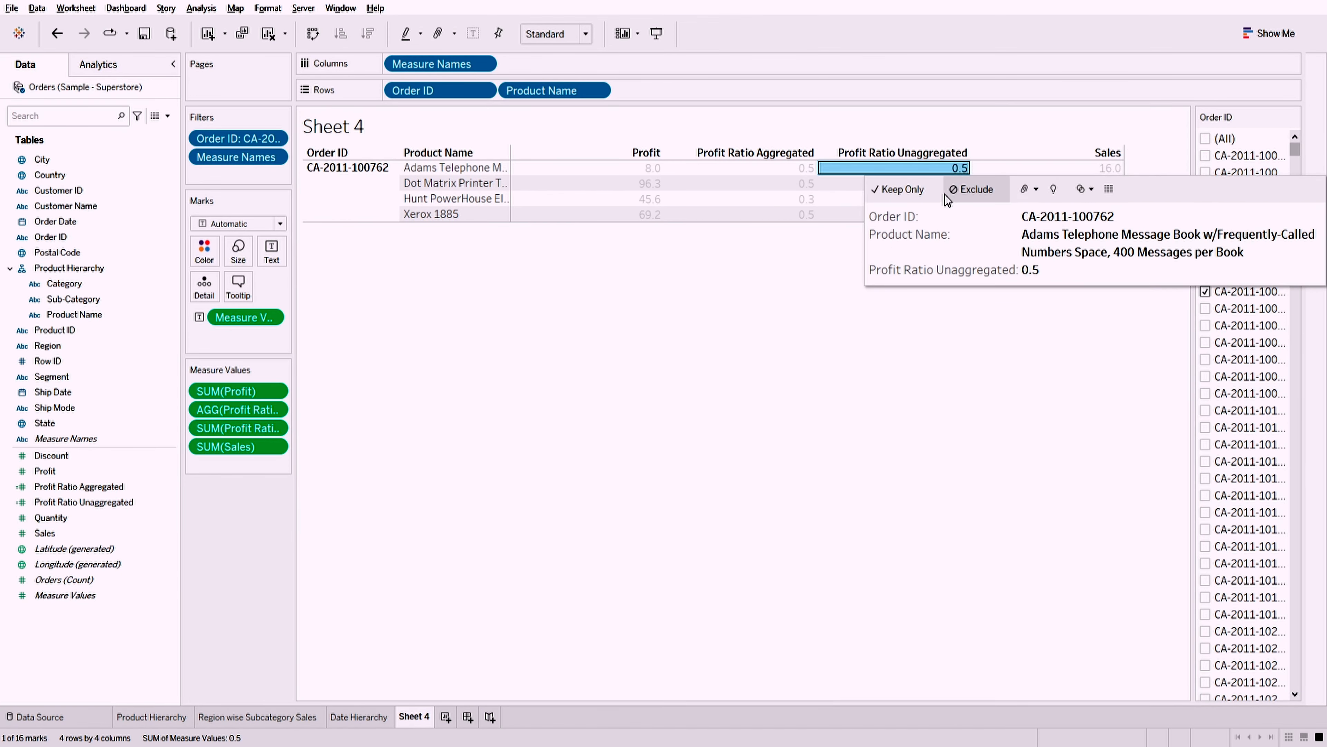
{"action": "left_click", "coordinate": [875, 453]}
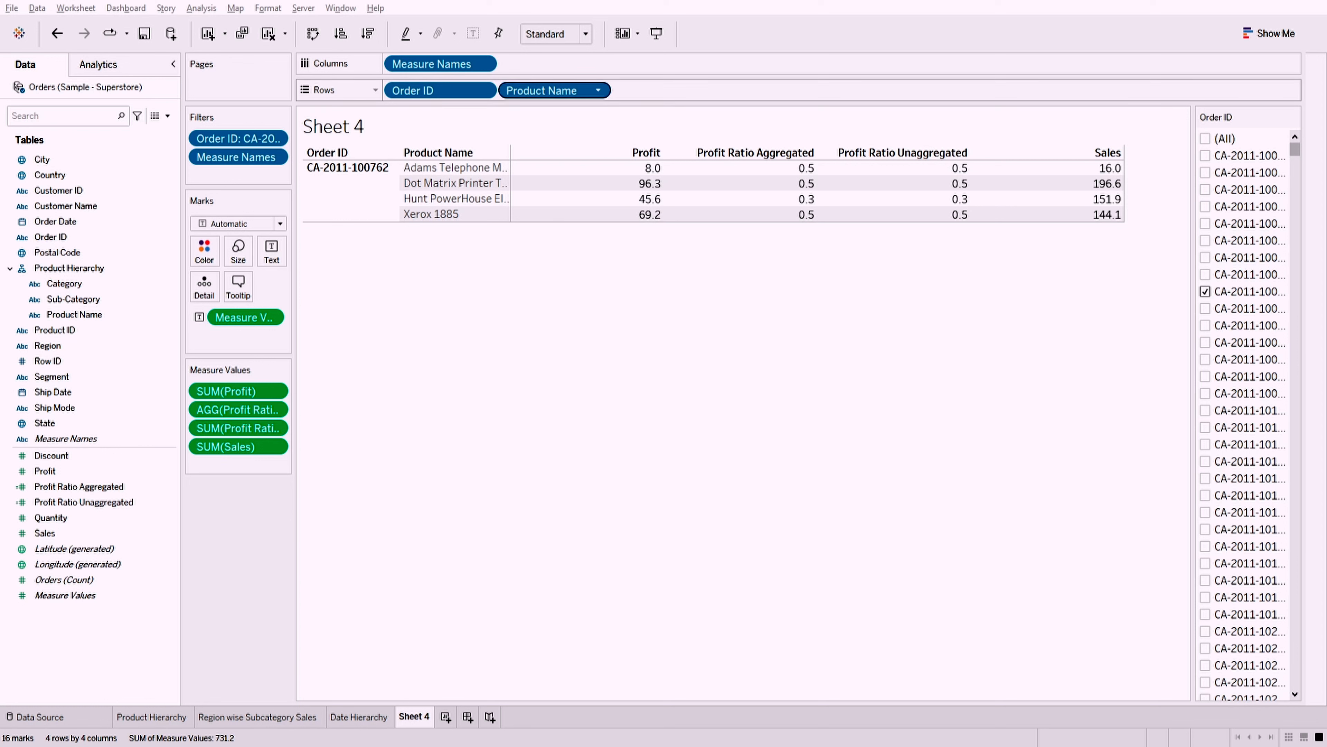
{"action": "left_click_drag", "start_coordinate": [555, 90], "coordinate": [433, 356]}
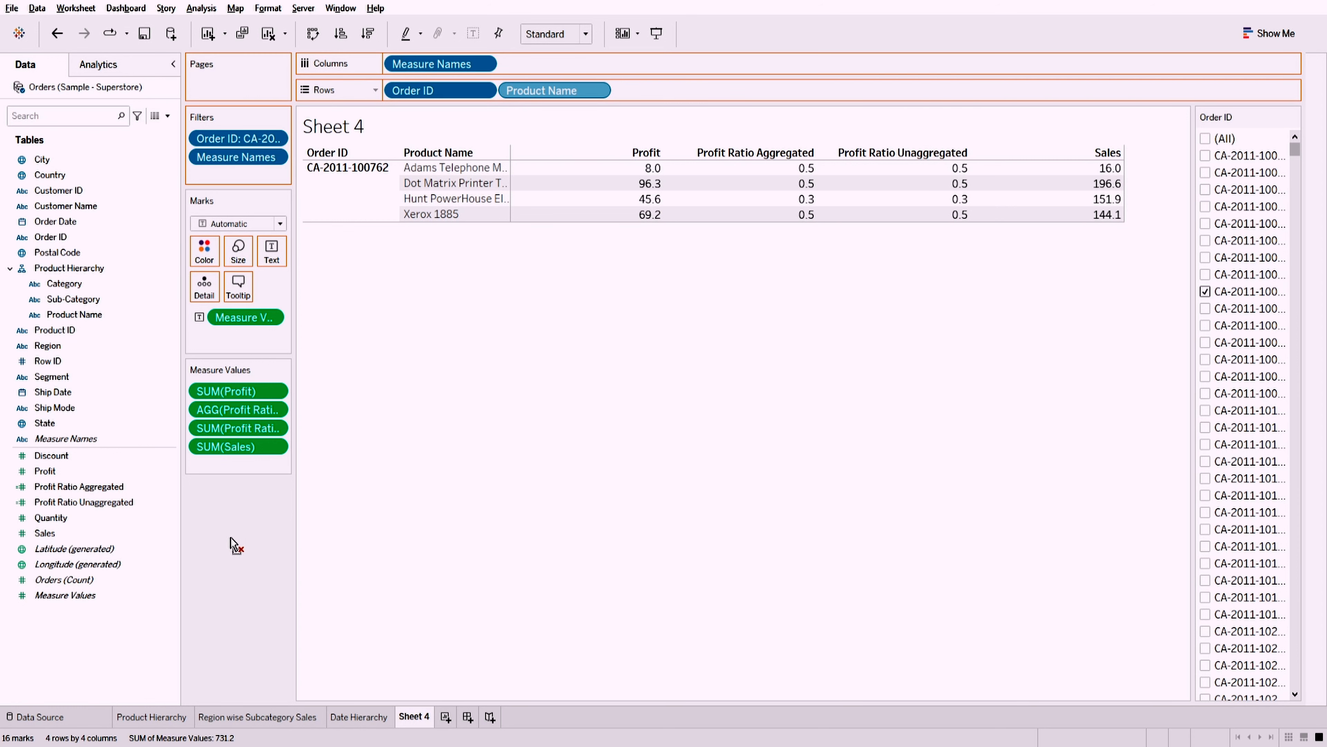
{"action": "left_click_drag", "start_coordinate": [230, 537], "coordinate": [252, 507]}
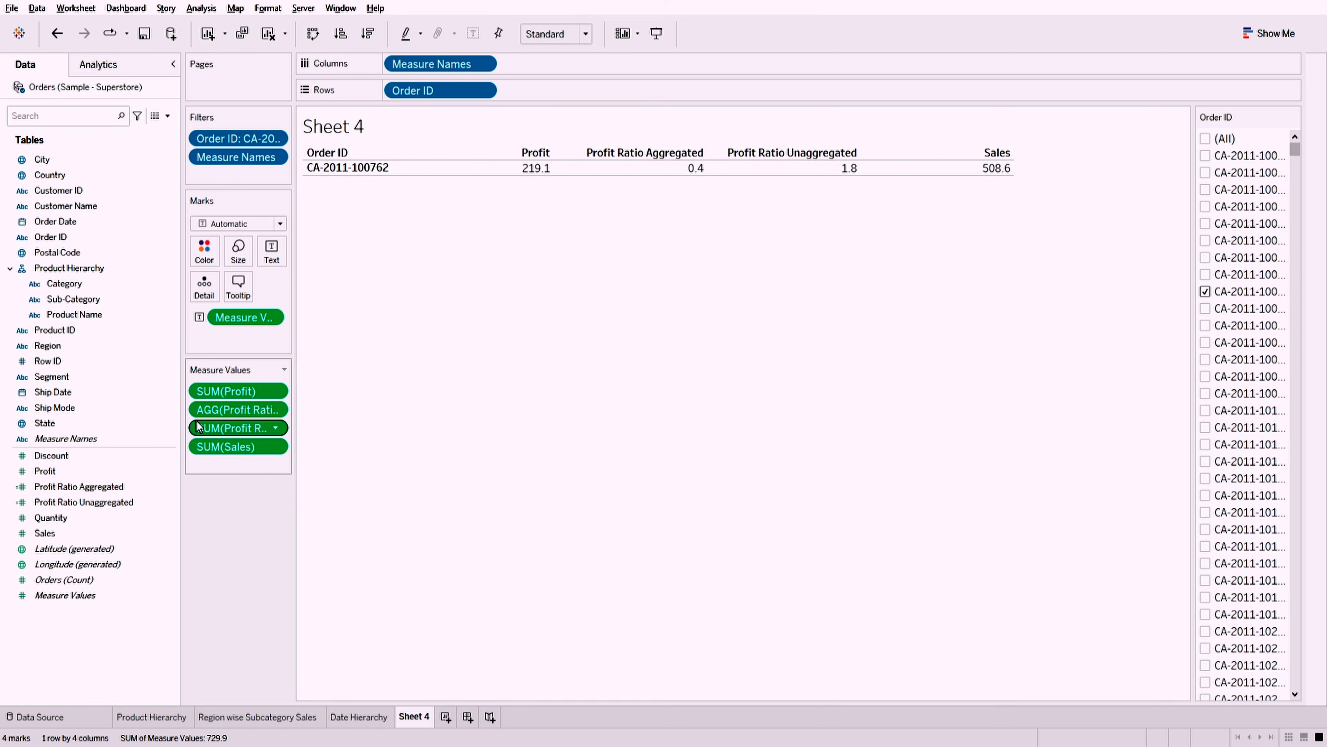
- Remove Profit Ratio Unaggregated from the table's measures and delete that calculated field from the data source
{"action": "left_click_drag", "start_coordinate": [212, 427], "coordinate": [214, 518]}
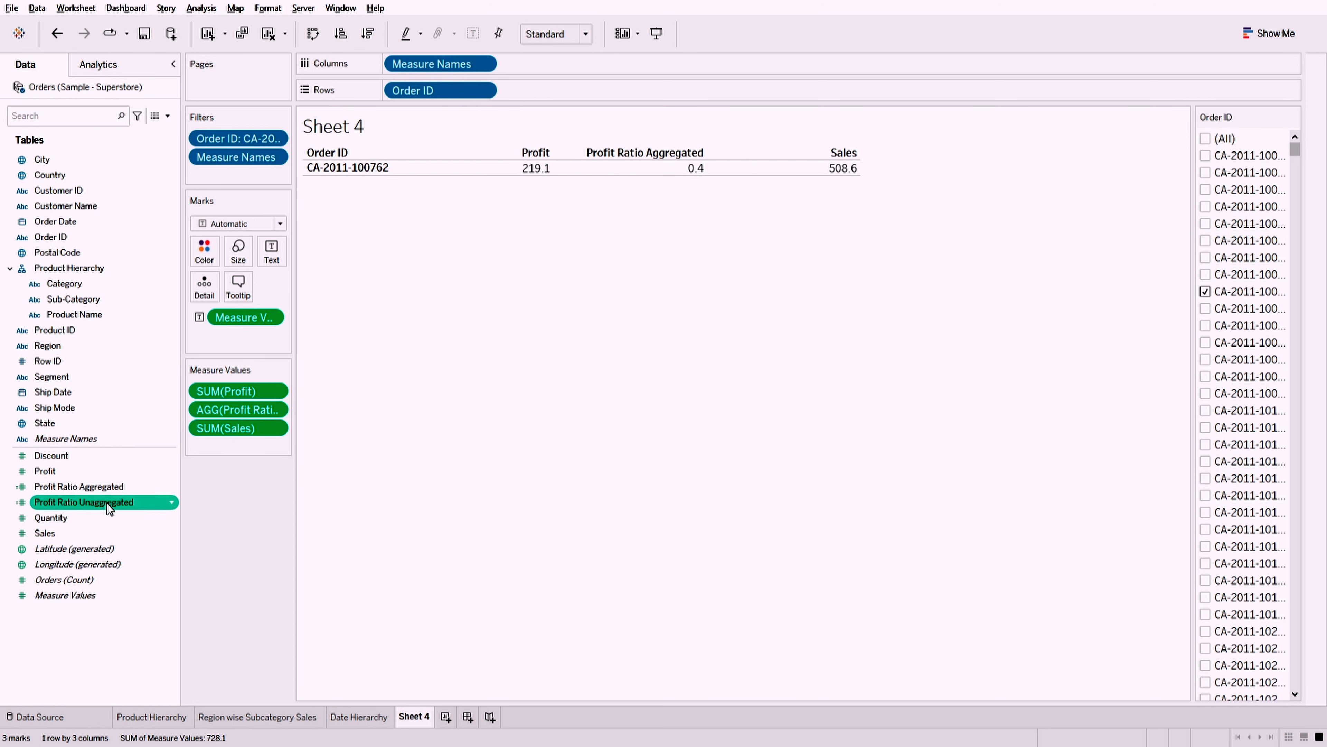
{"action": "left_click", "coordinate": [94, 501]}
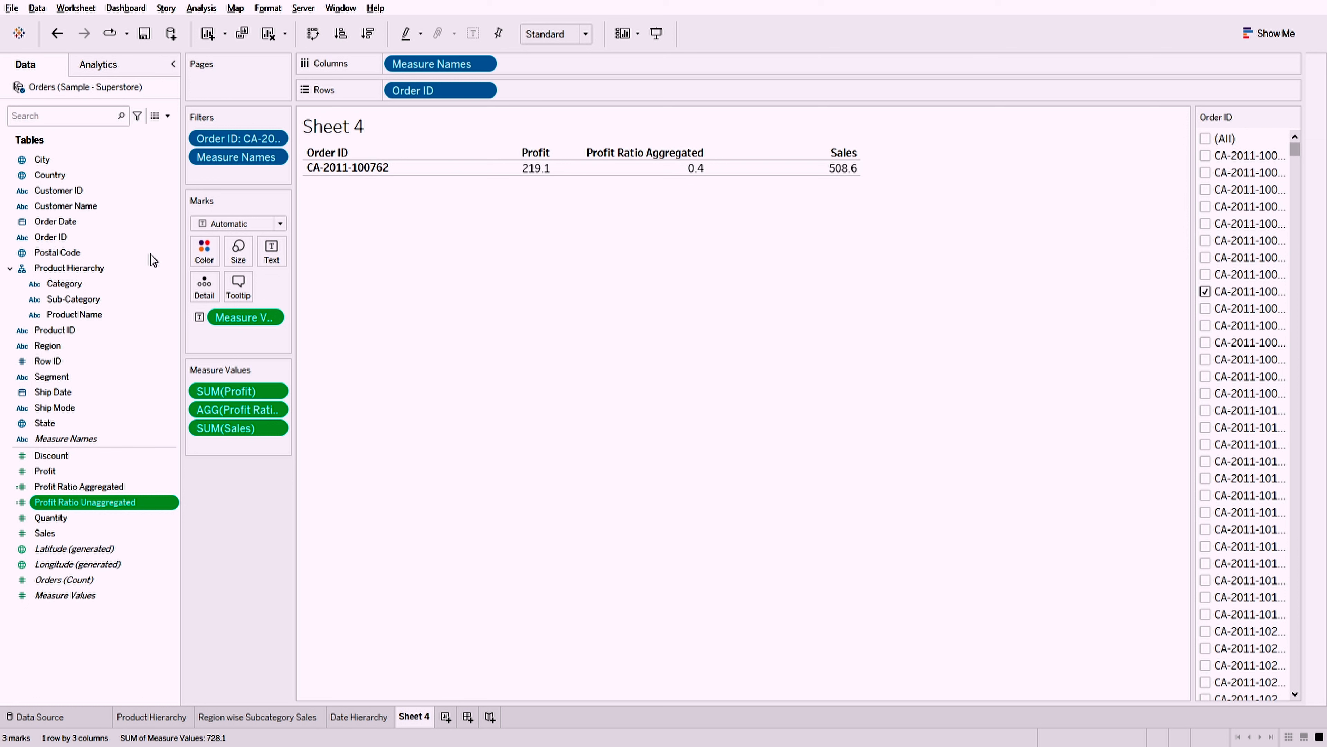
{"action": "key", "text": "Delete"}
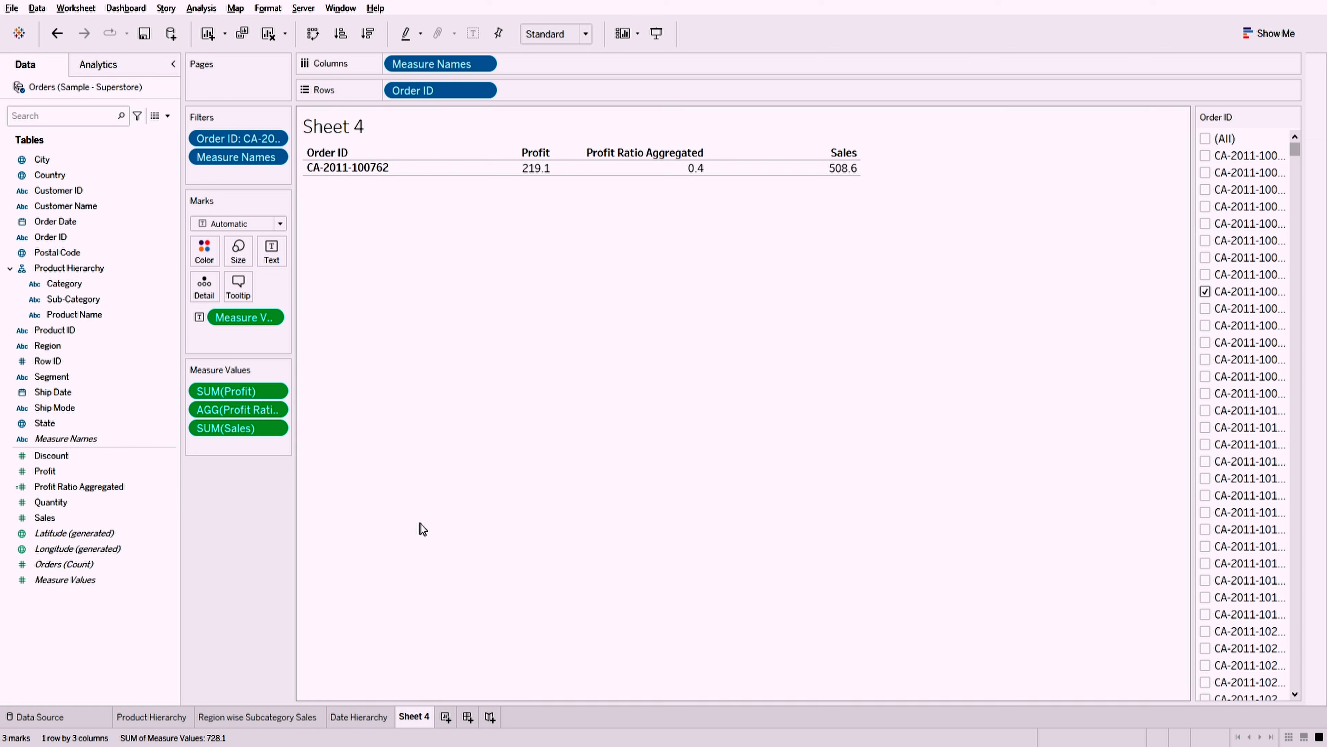
- Rename the Profit Ratio Aggregated calculated field to Profit Ratio
{"action": "left_click", "coordinate": [115, 491]}
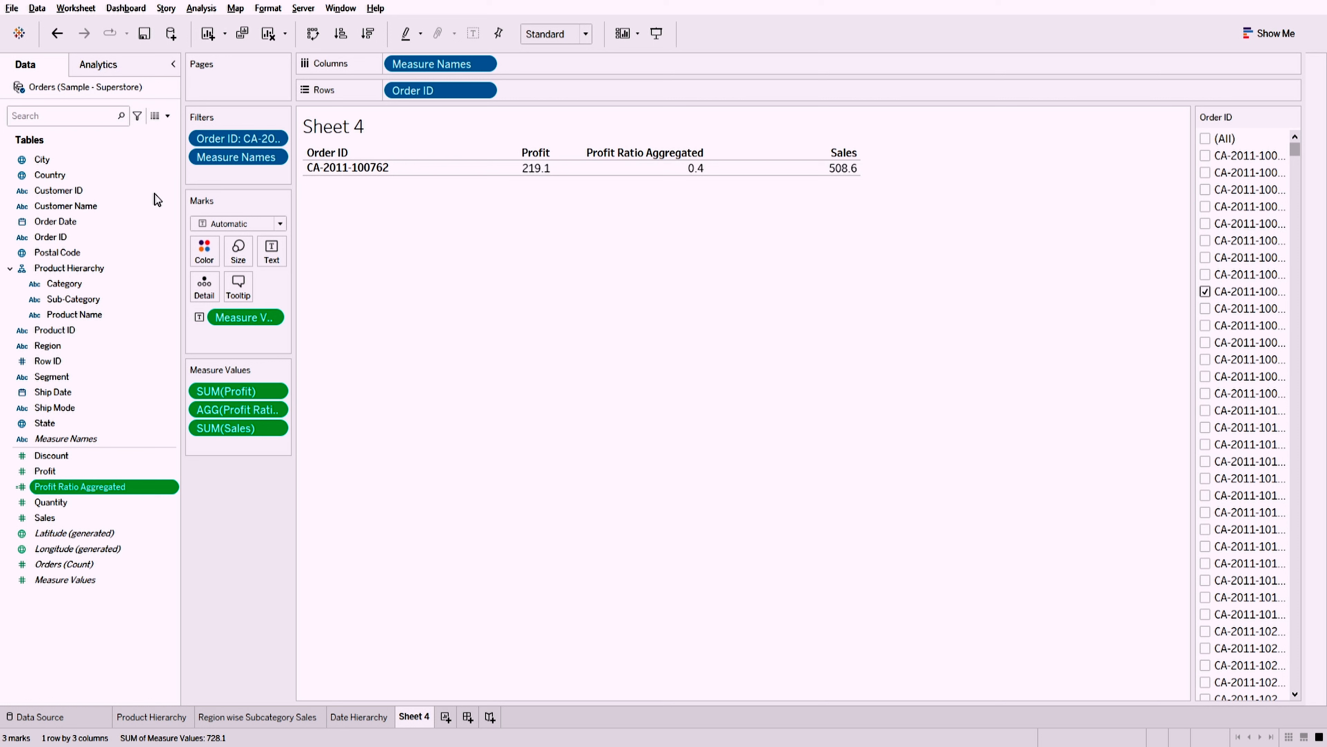
{"action": "left_click", "coordinate": [154, 207], "text": "ctrl"}
{"action": "key", "text": "alt+Tab"}
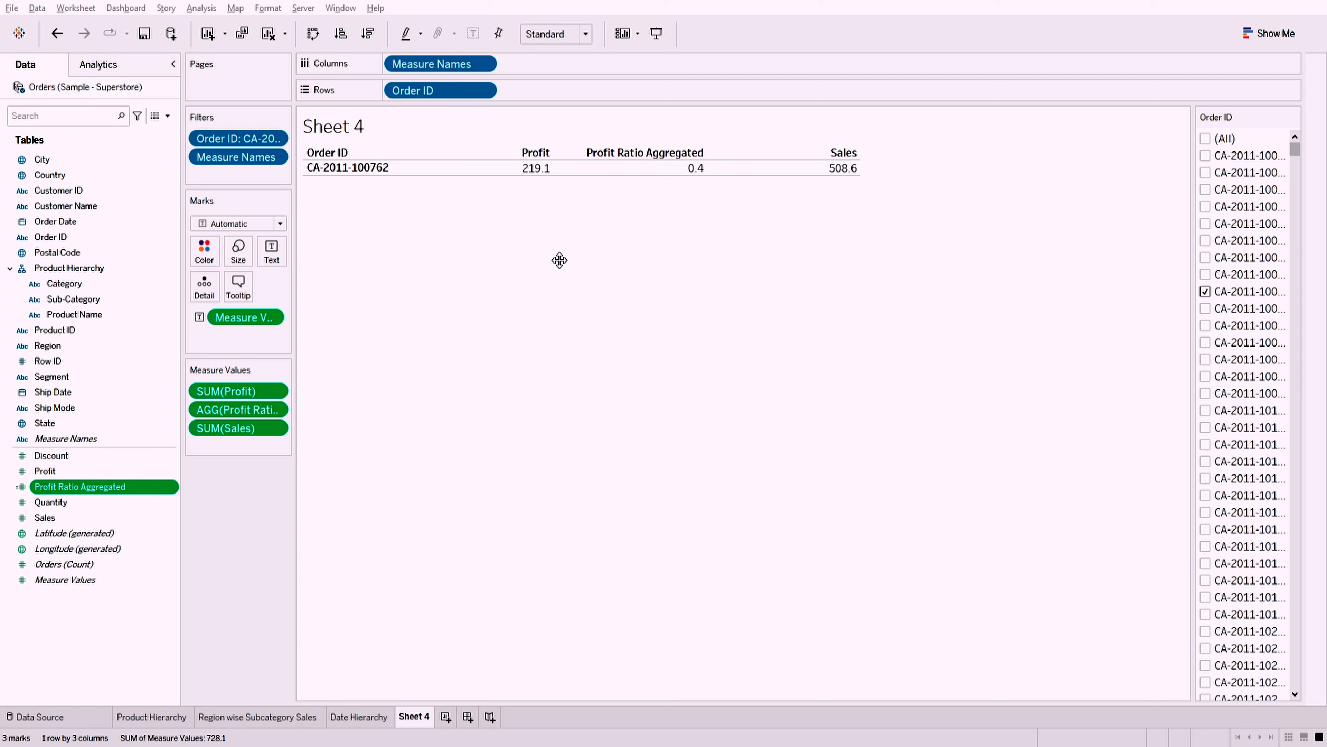
{"action": "left_click", "coordinate": [797, 435]}
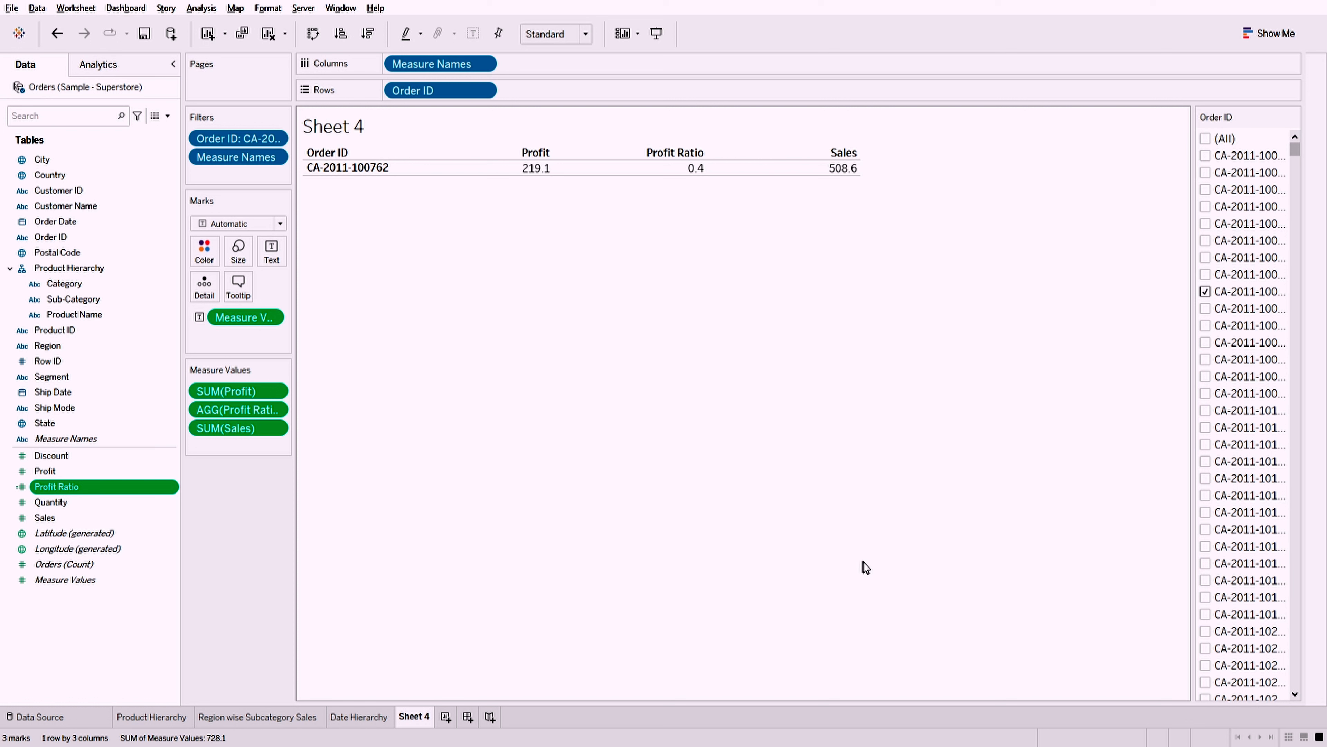
- Rename the Sheet 4 worksheet to Calculated Field
{"action": "double_click", "coordinate": [411, 720]}
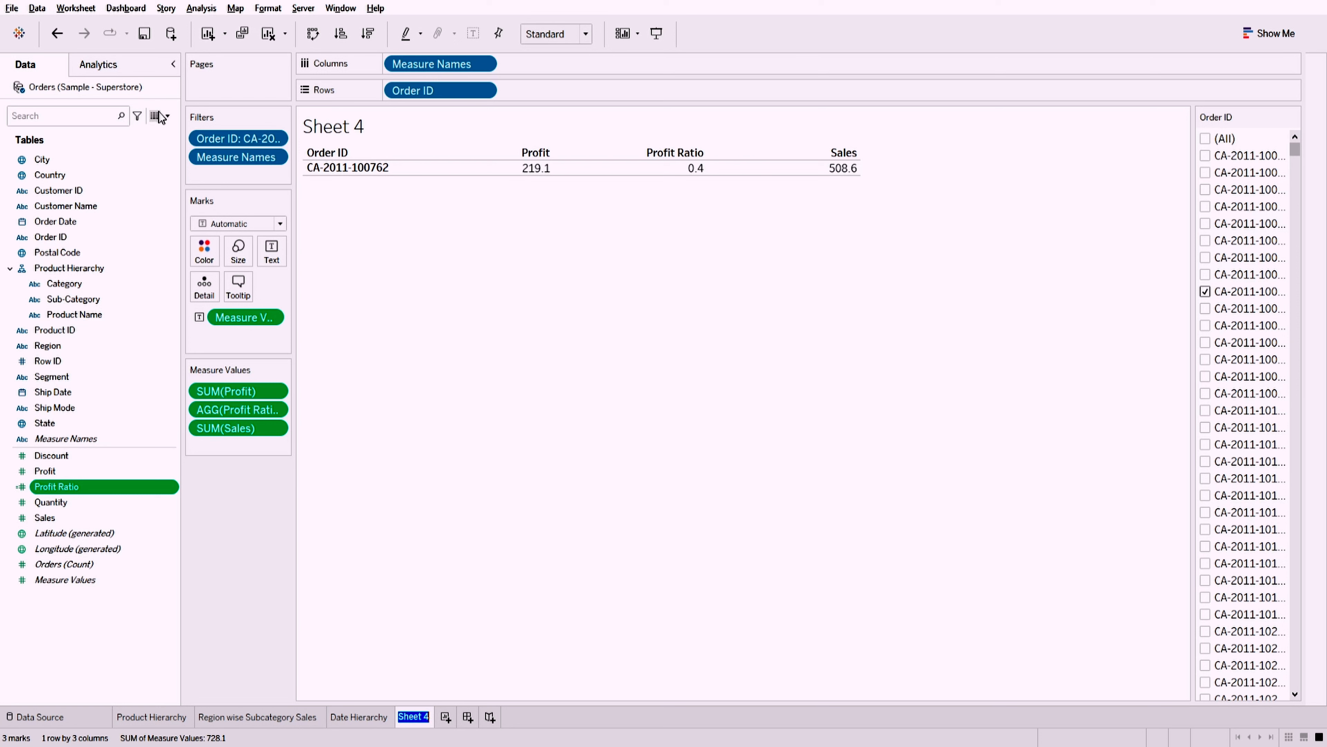
{"action": "left_click", "coordinate": [168, 120]}
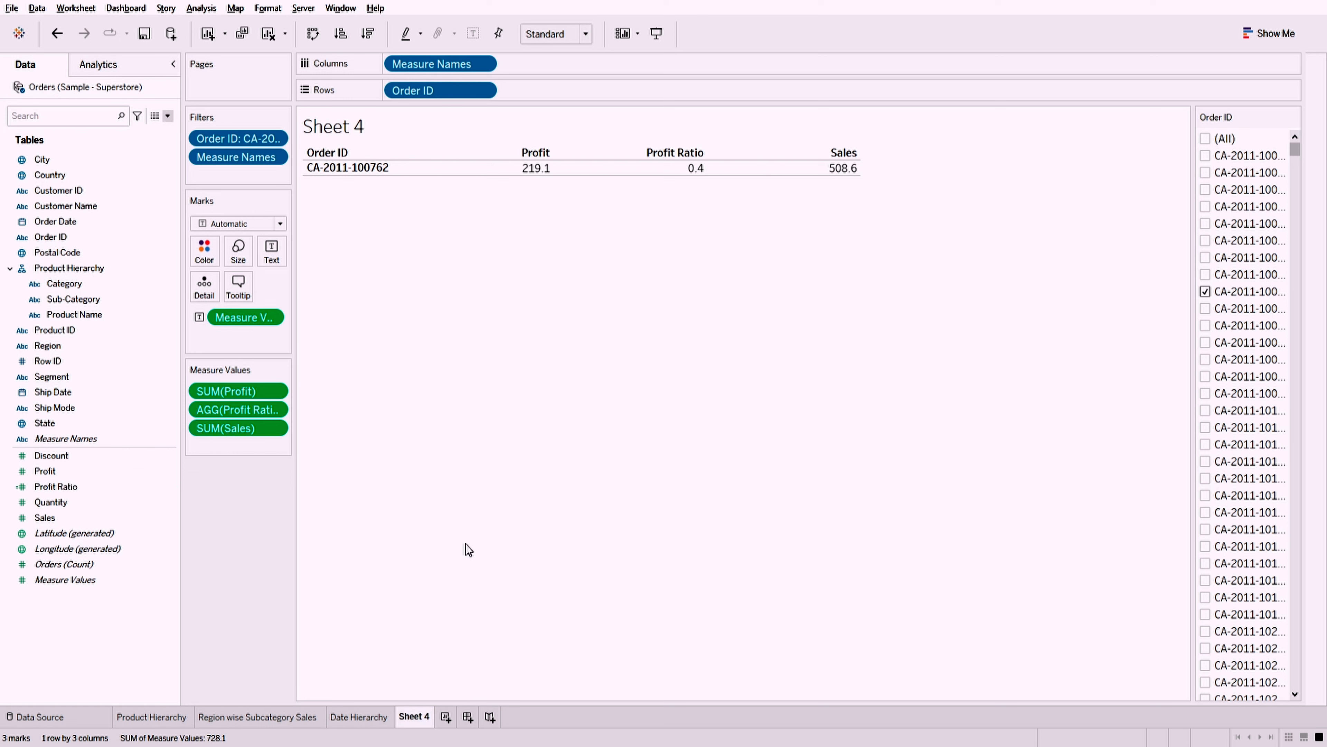
{"action": "double_click", "coordinate": [415, 719]}
{"action": "type", "text": "Calculated"}
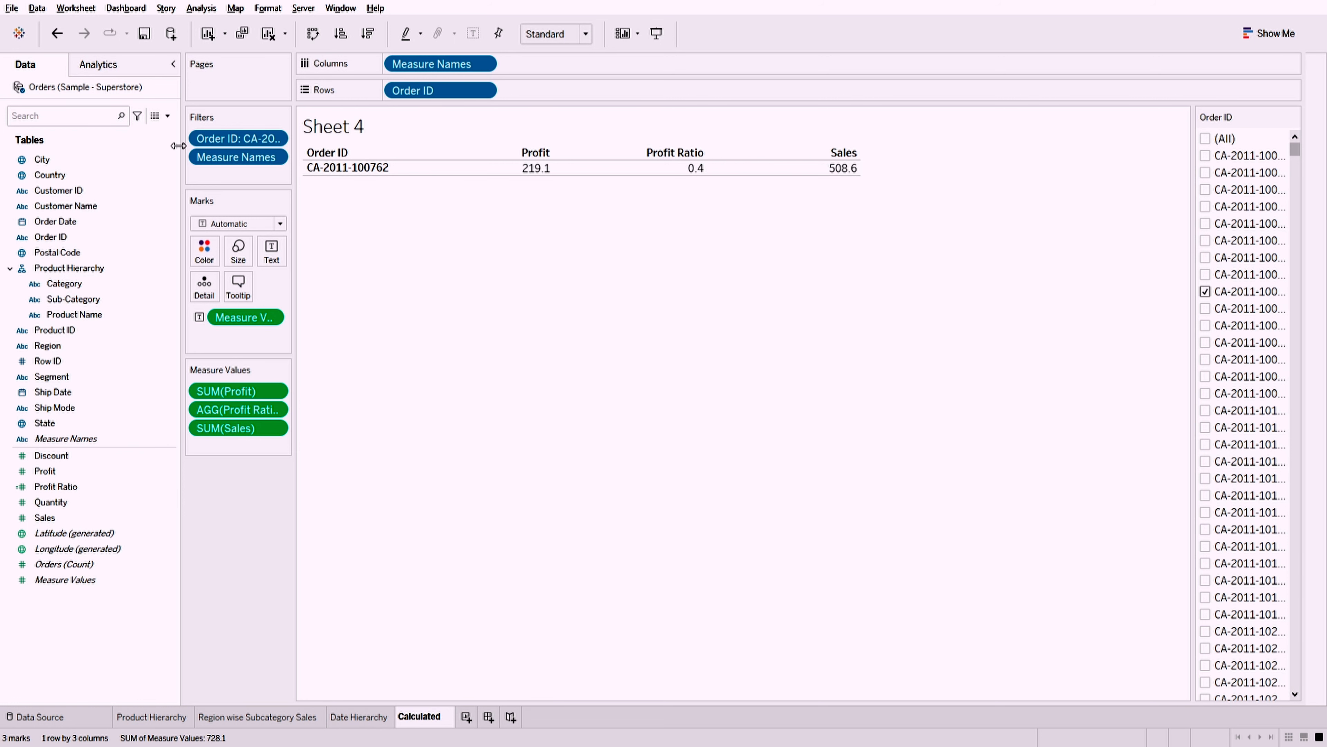
{"action": "left_click", "coordinate": [168, 126]}
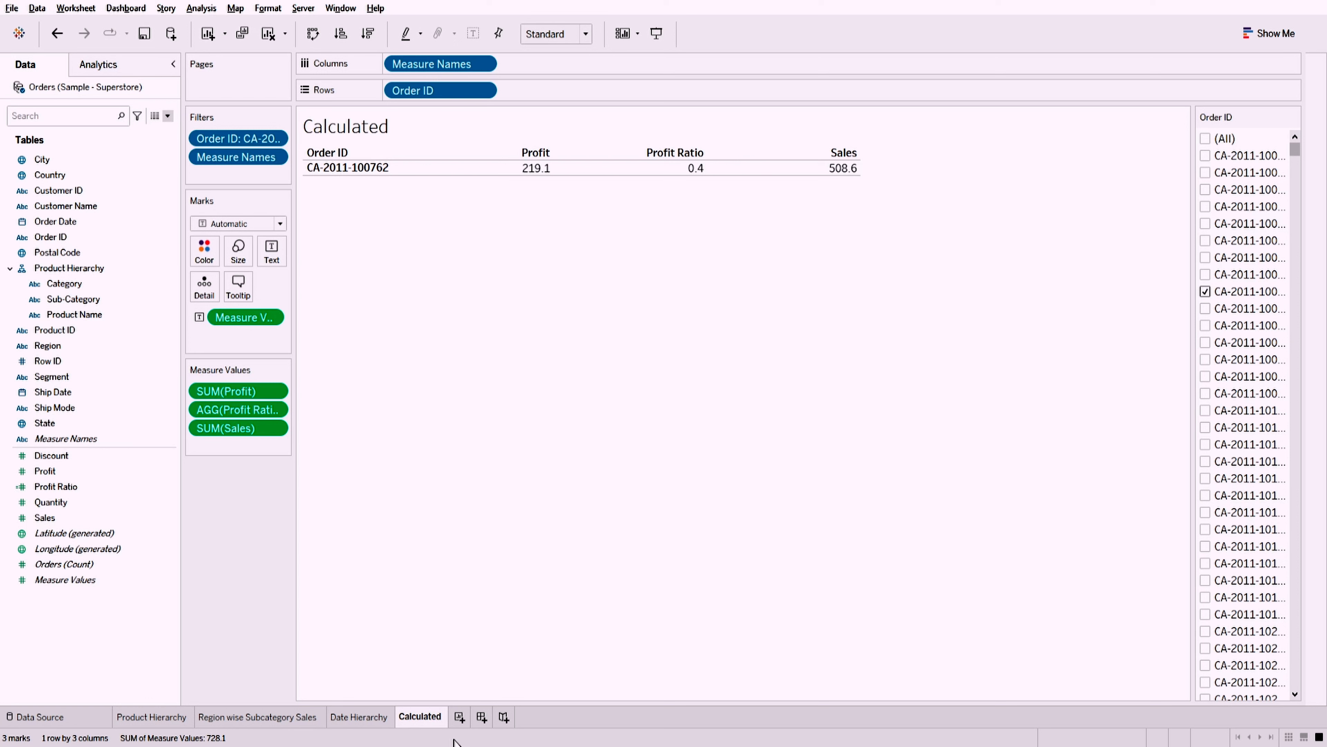
{"action": "double_click", "coordinate": [437, 719]}
{"action": "left_click", "coordinate": [443, 715]}
{"action": "type", "text": "F"}
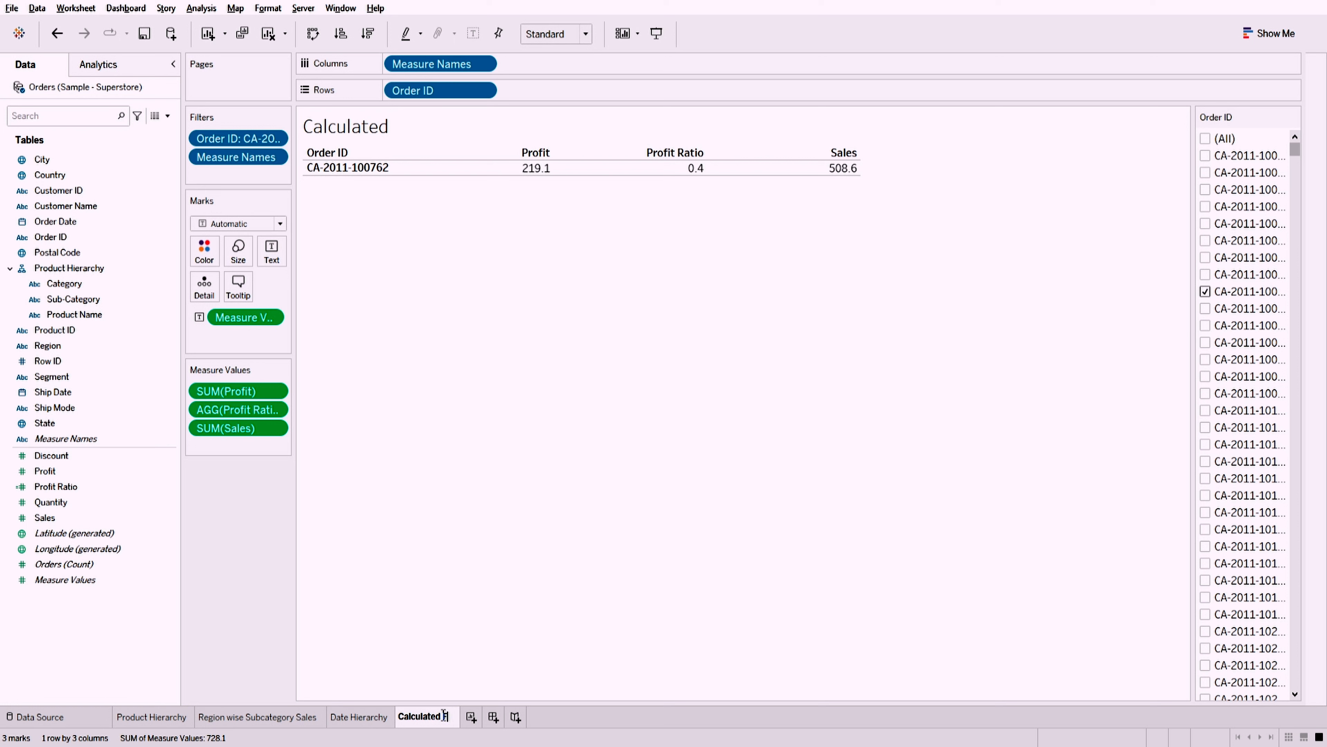
{"action": "type", "text": "ield"}
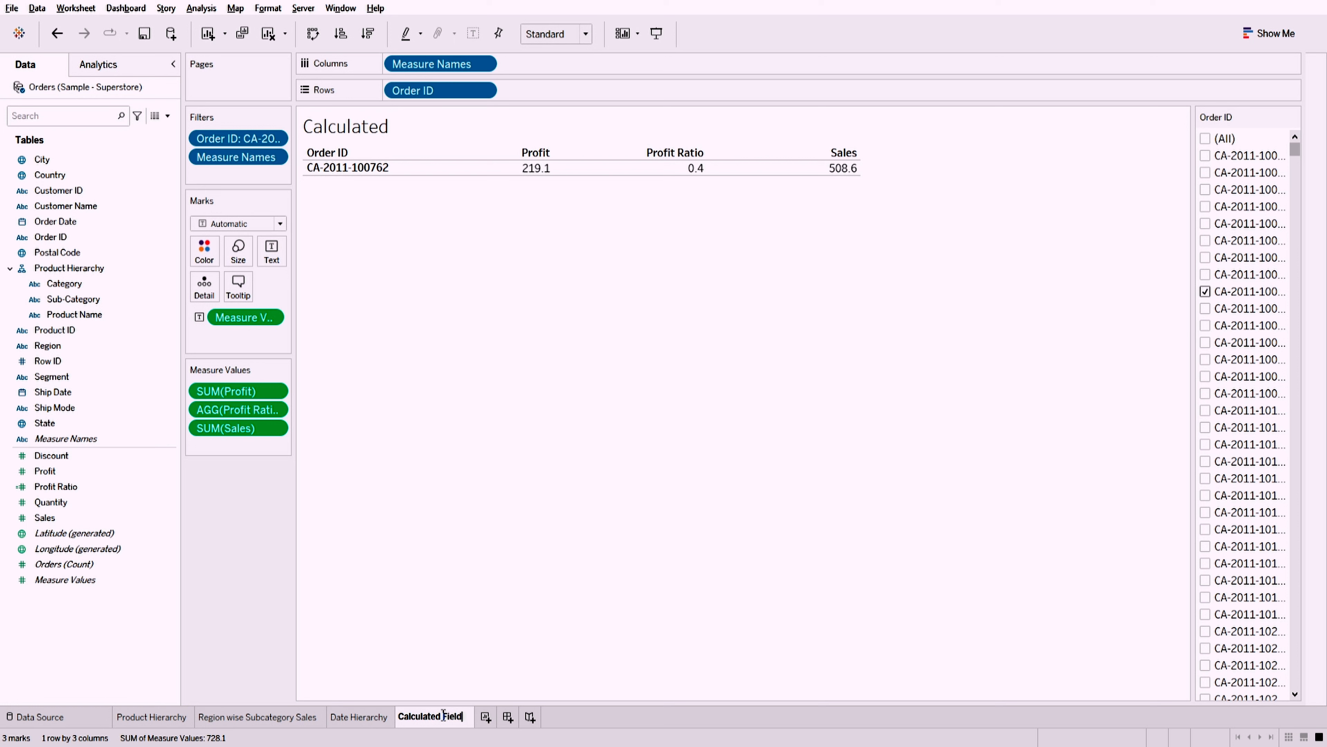
{"action": "left_click", "coordinate": [578, 565]}
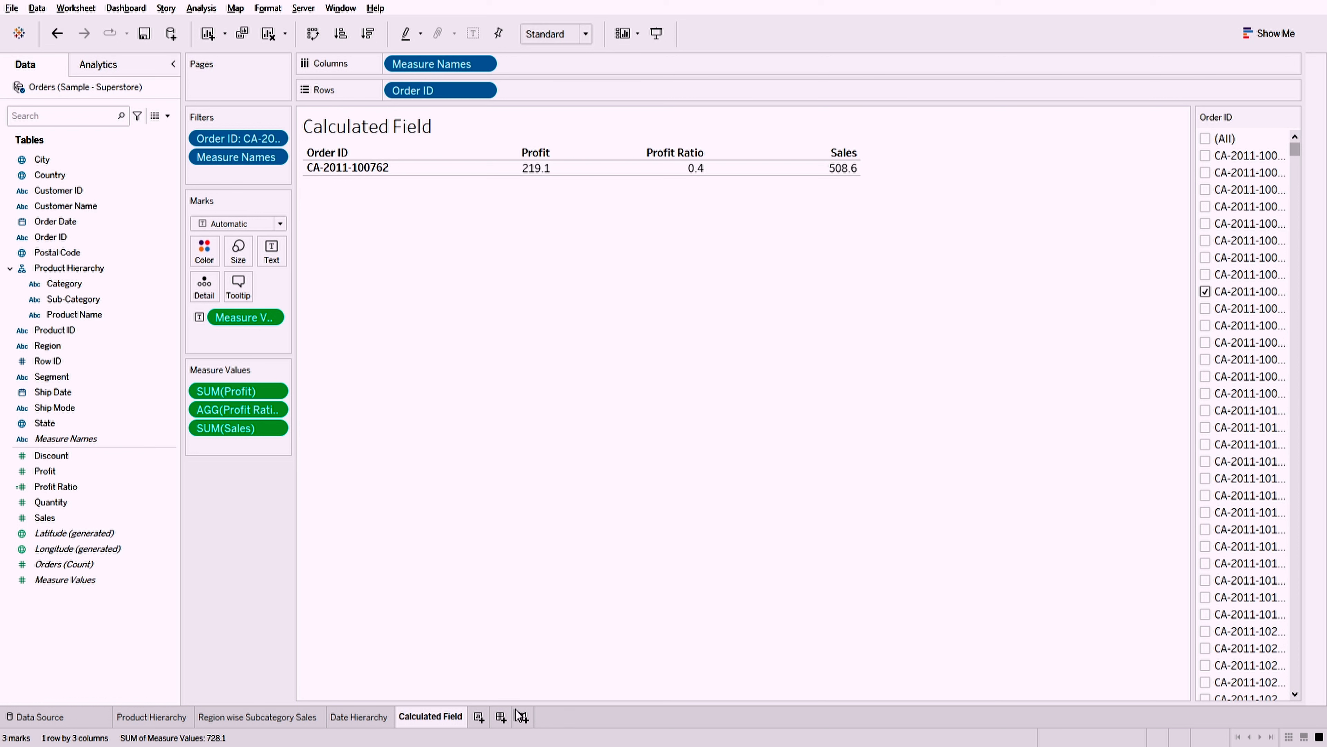
- Create a new worksheet with a bar chart of Profit Ratio by Region, and color the bars by Region
{"action": "left_click", "coordinate": [479, 717]}
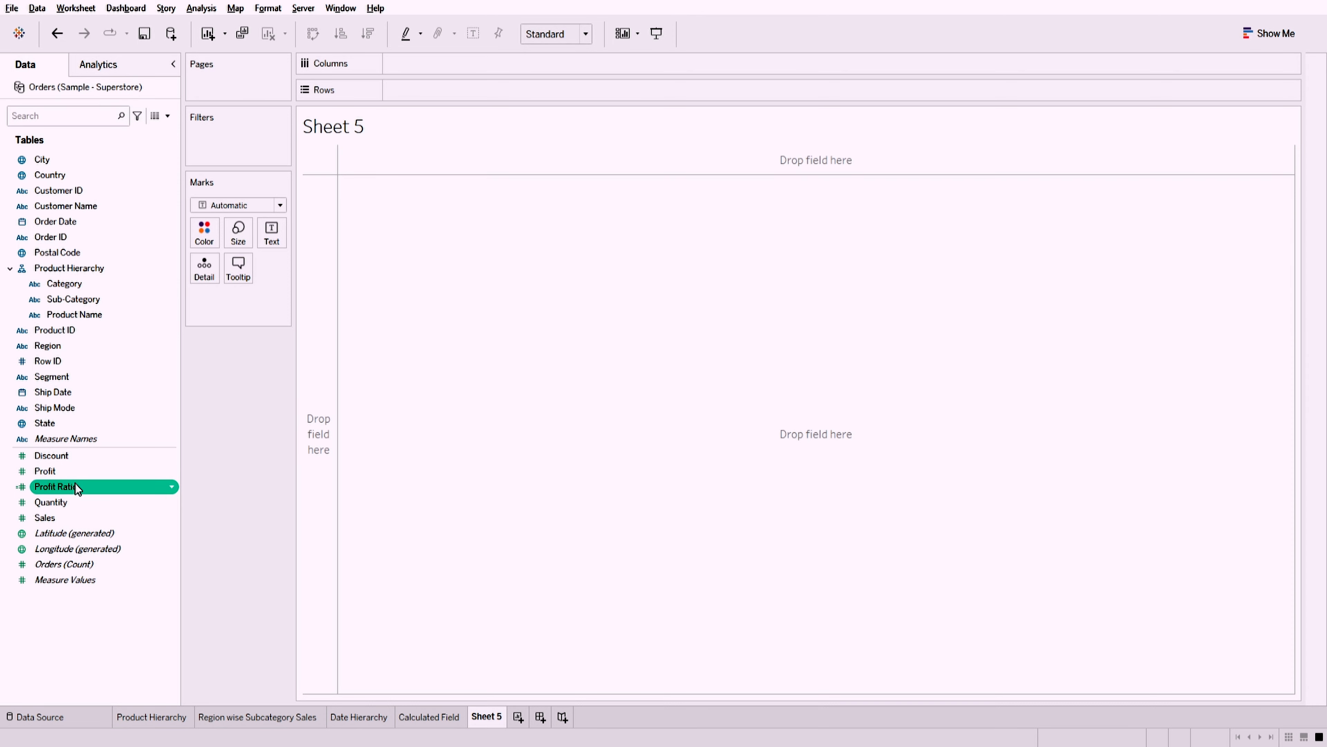
{"action": "left_click_drag", "start_coordinate": [75, 487], "coordinate": [503, 62]}
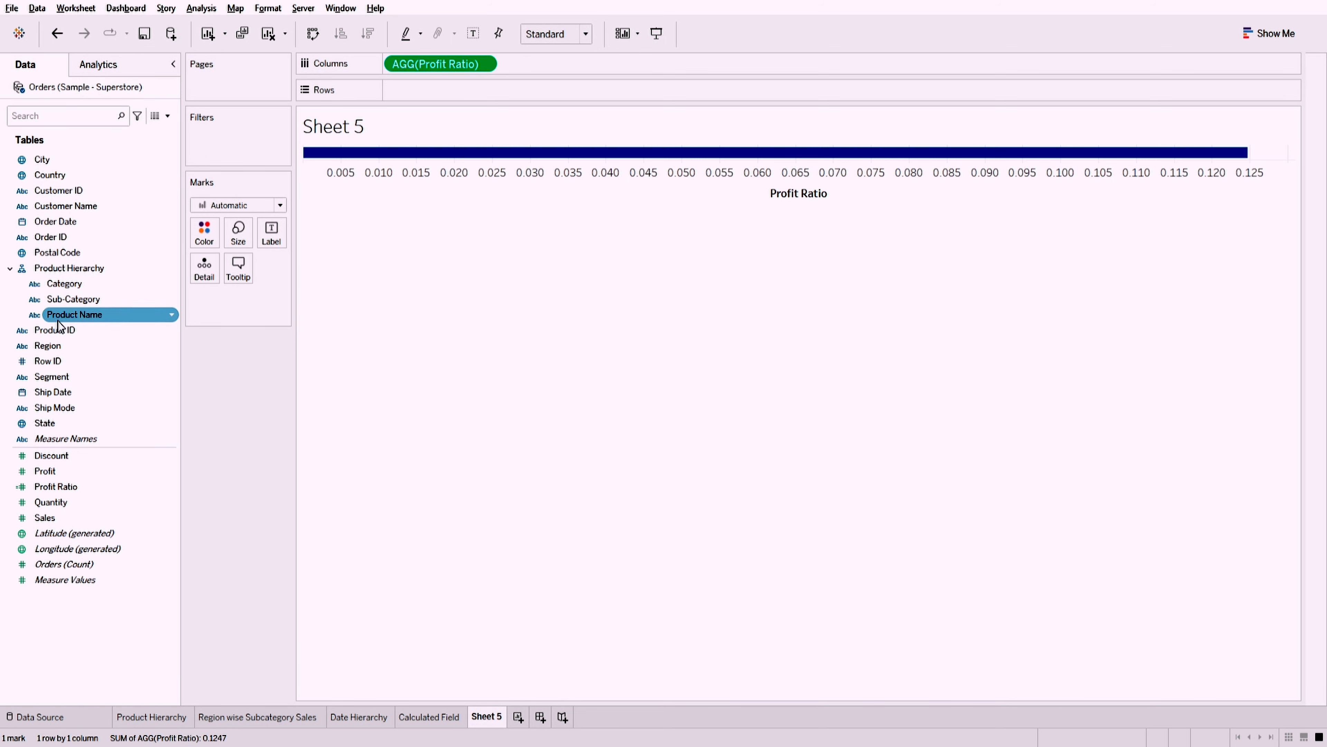
{"action": "left_click_drag", "start_coordinate": [55, 345], "coordinate": [424, 92]}
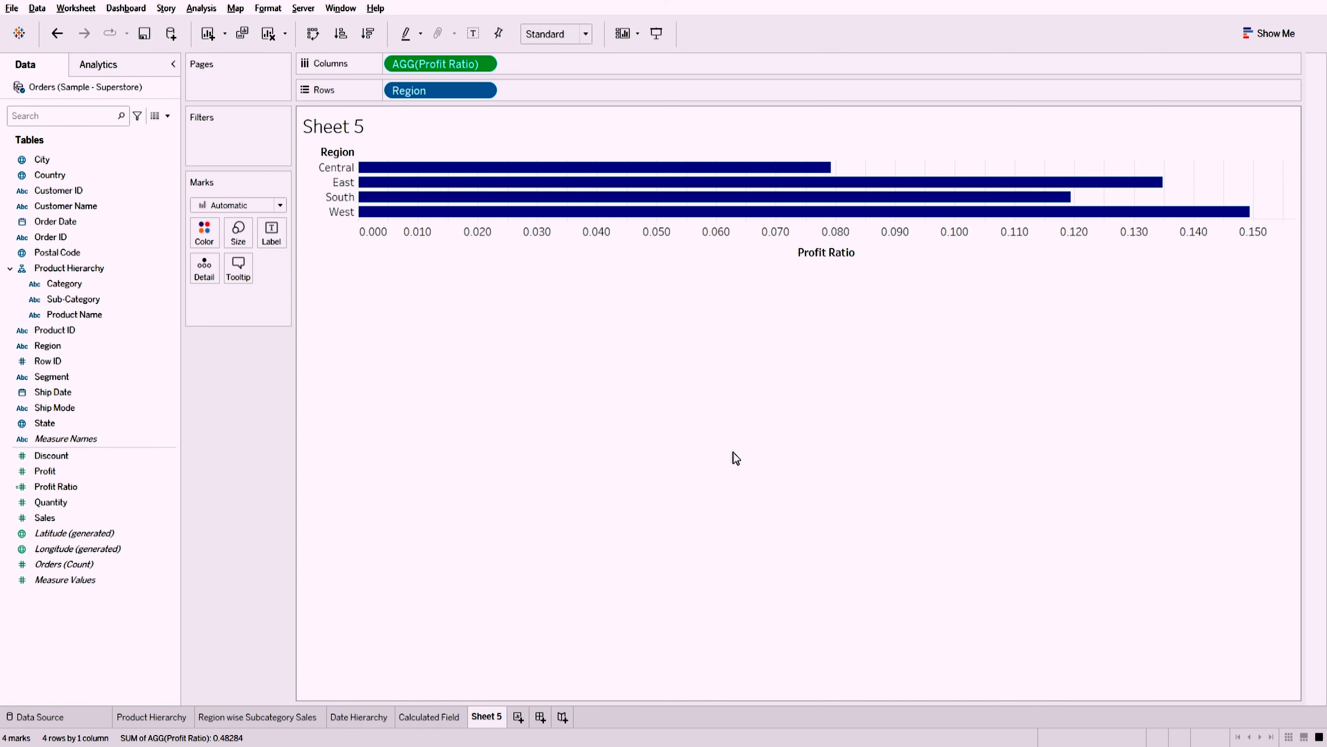
{"action": "left_click_drag", "start_coordinate": [115, 345], "coordinate": [207, 244]}
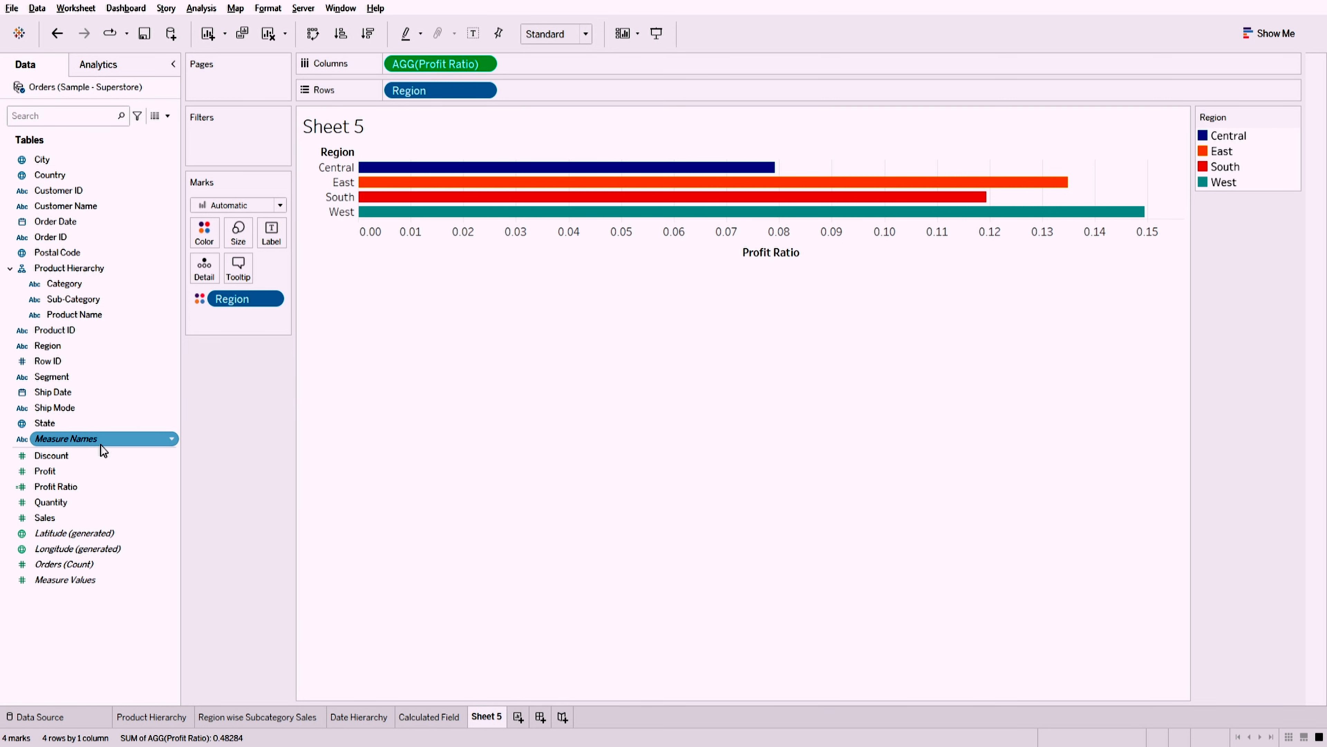
- Add Profit and Sales to the columns after Profit Ratio, so each region has three side-by-side bar charts
{"action": "mouse_move", "coordinate": [75, 466]}
{"action": "left_mouse_down"}
{"action": "mouse_move", "coordinate": [388, 477]}
{"action": "mouse_move", "coordinate": [633, 91]}
{"action": "mouse_move", "coordinate": [615, 66]}
{"action": "left_mouse_up"}
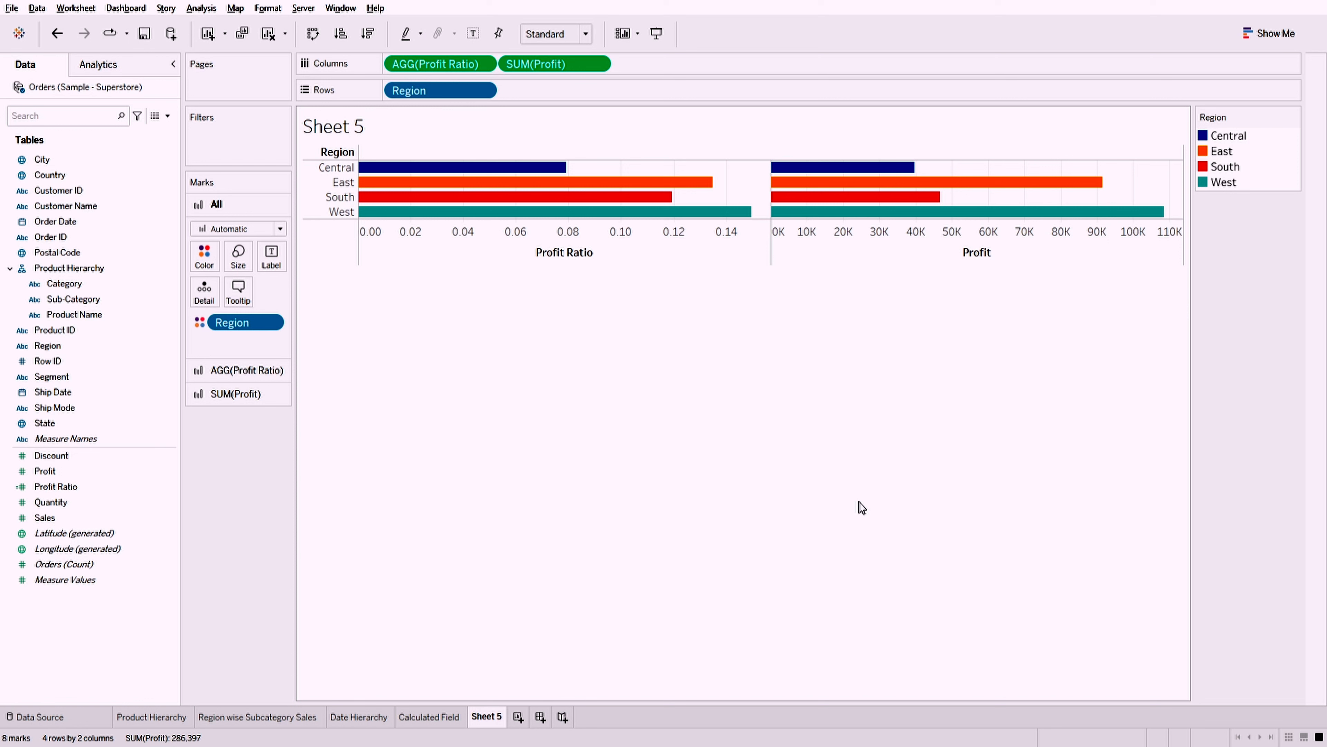
{"action": "mouse_move", "coordinate": [747, 213]}
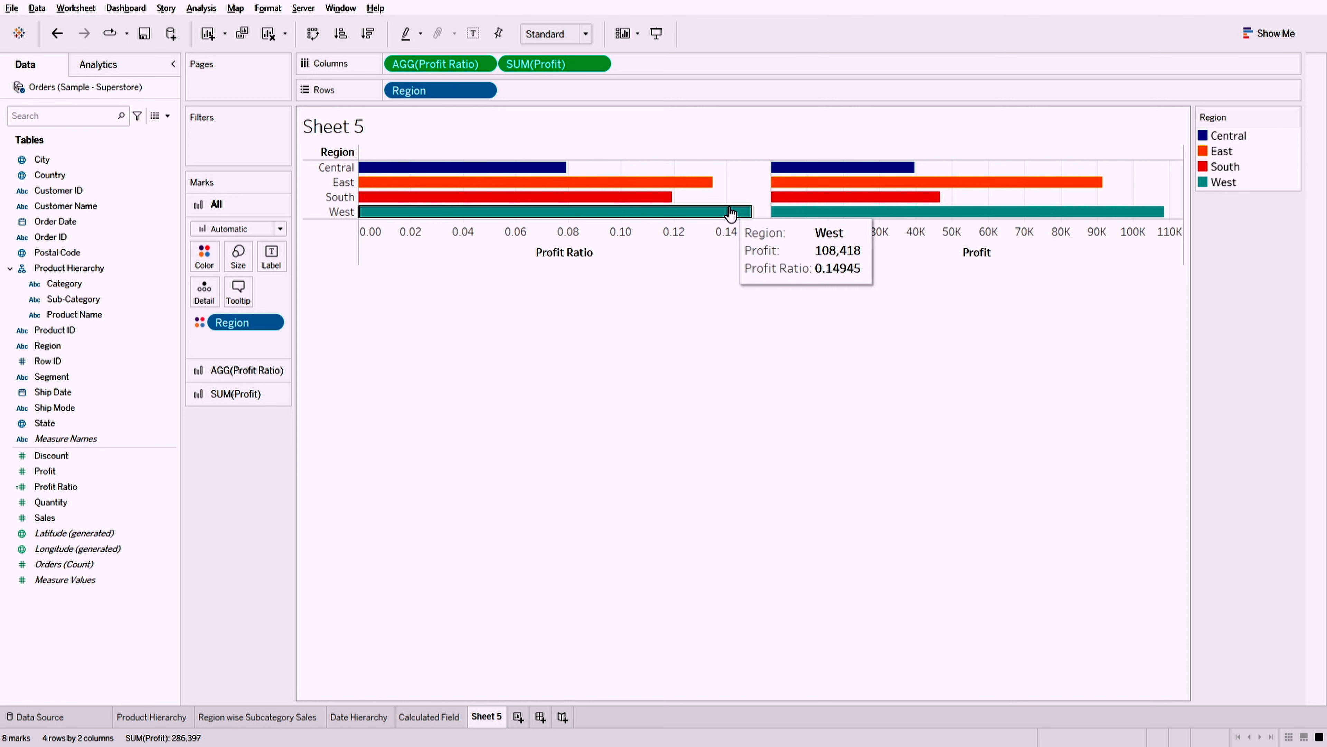
{"action": "mouse_move", "coordinate": [1154, 219]}
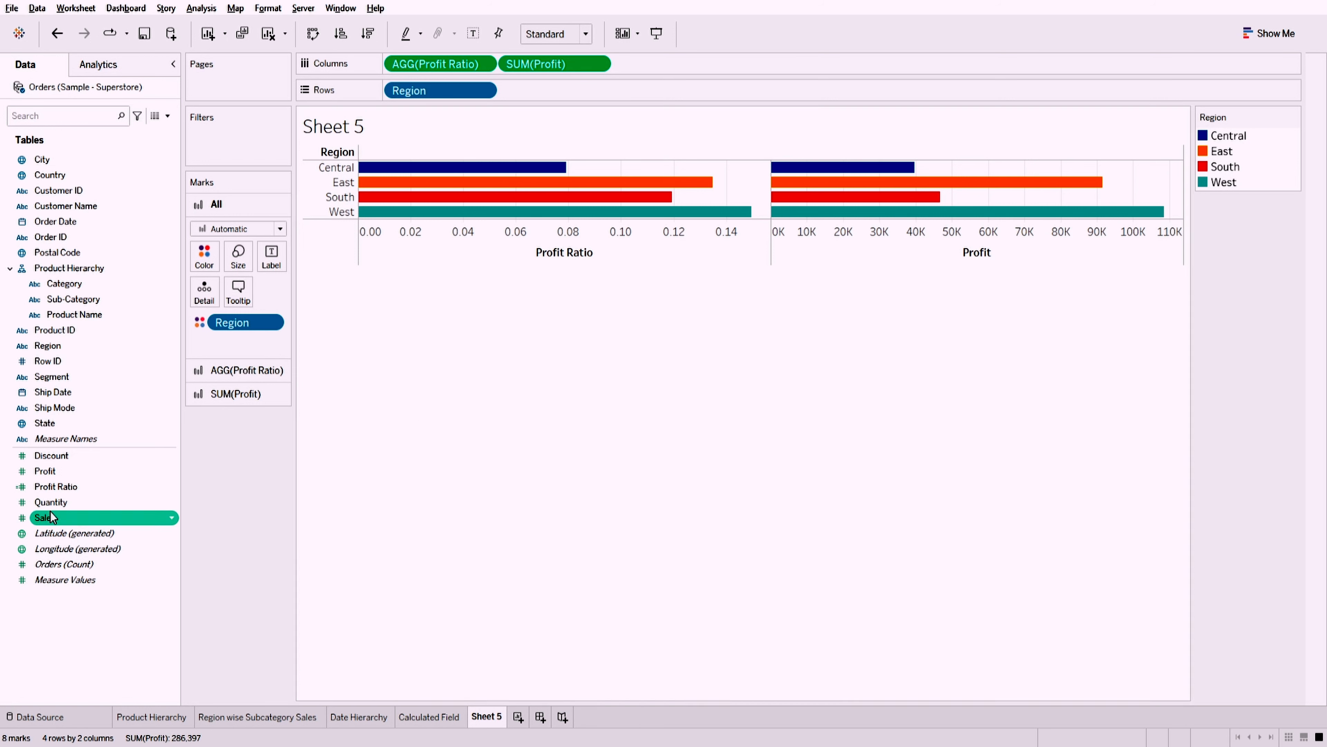
{"action": "left_click_drag", "start_coordinate": [54, 518], "coordinate": [716, 62]}
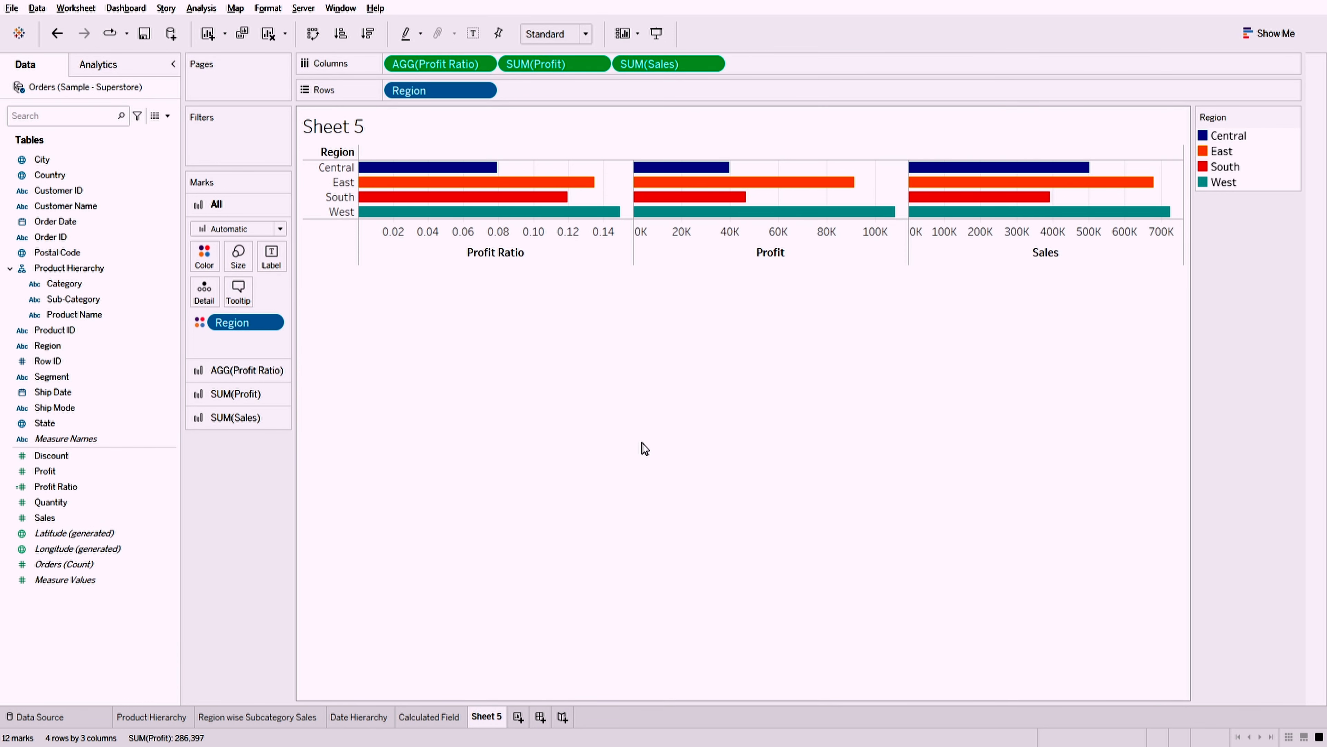
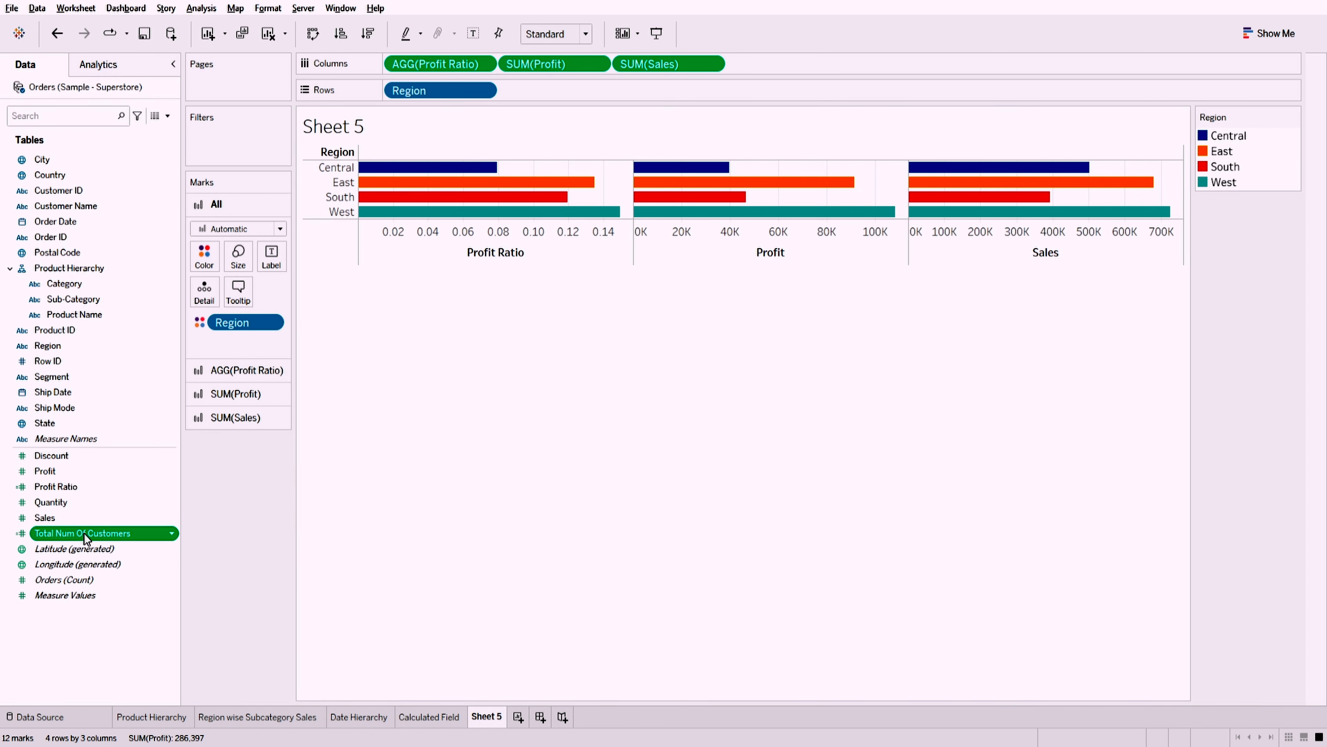
- Plot Total Num Of Customers as a fourth column measure, and replace it with a new Sales Per Customer calculated field
{"action": "mouse_move", "coordinate": [86, 539]}
{"action": "left_mouse_down"}
{"action": "mouse_move", "coordinate": [318, 504]}
{"action": "mouse_move", "coordinate": [830, 209]}
{"action": "mouse_move", "coordinate": [827, 69]}
{"action": "left_mouse_up"}
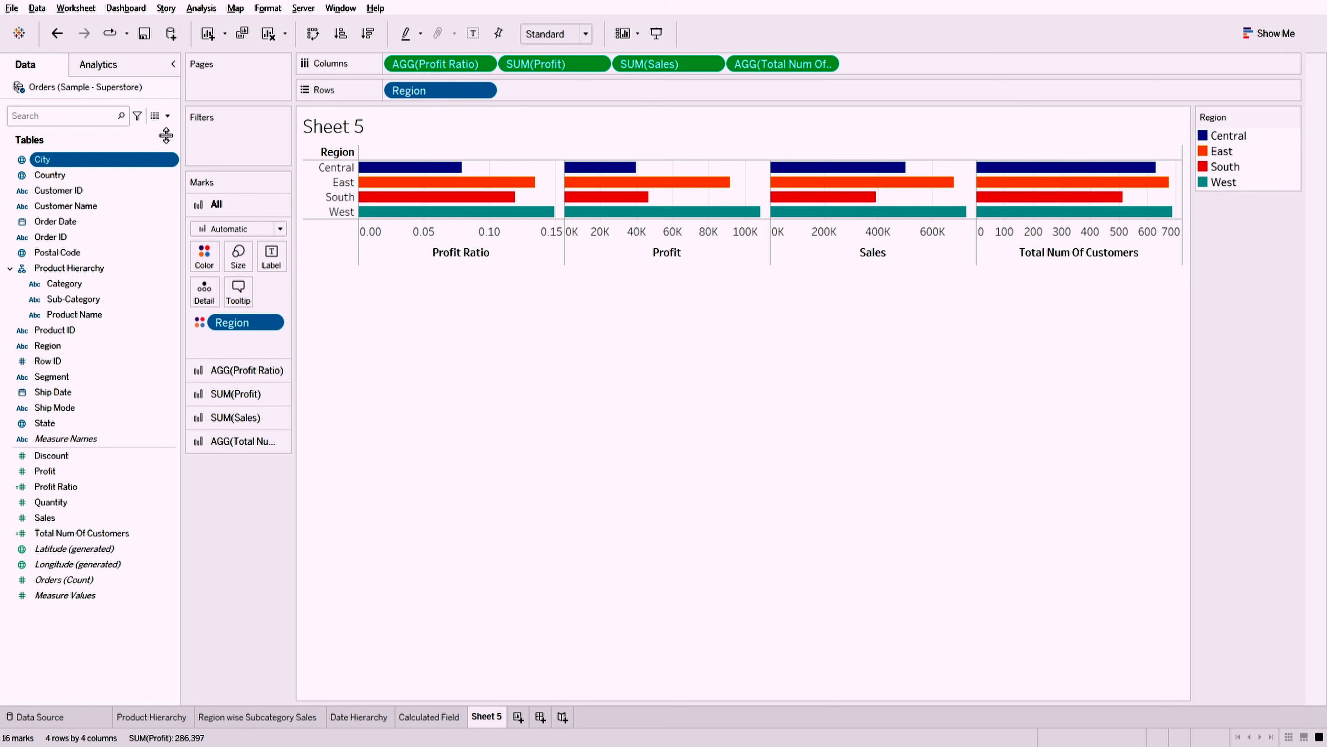
{"action": "left_click", "coordinate": [168, 122]}
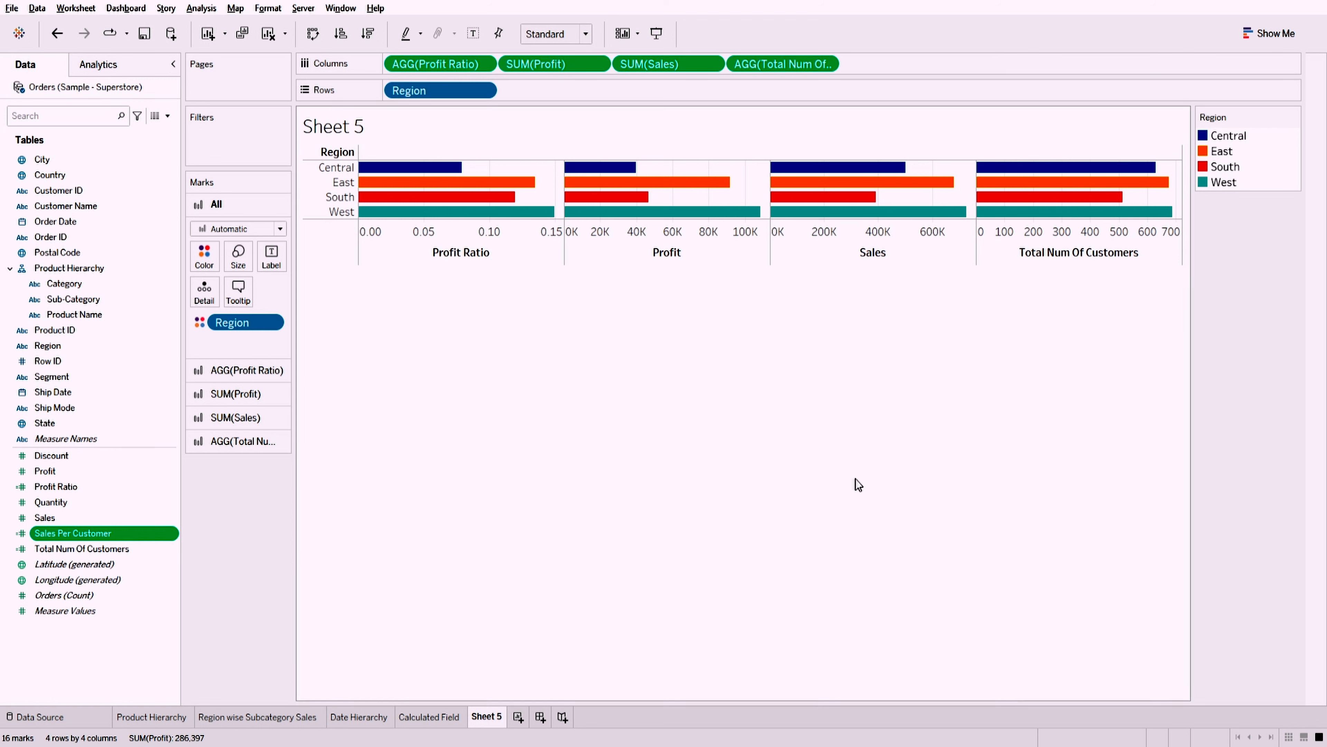
{"action": "left_click_drag", "start_coordinate": [766, 63], "coordinate": [227, 504]}
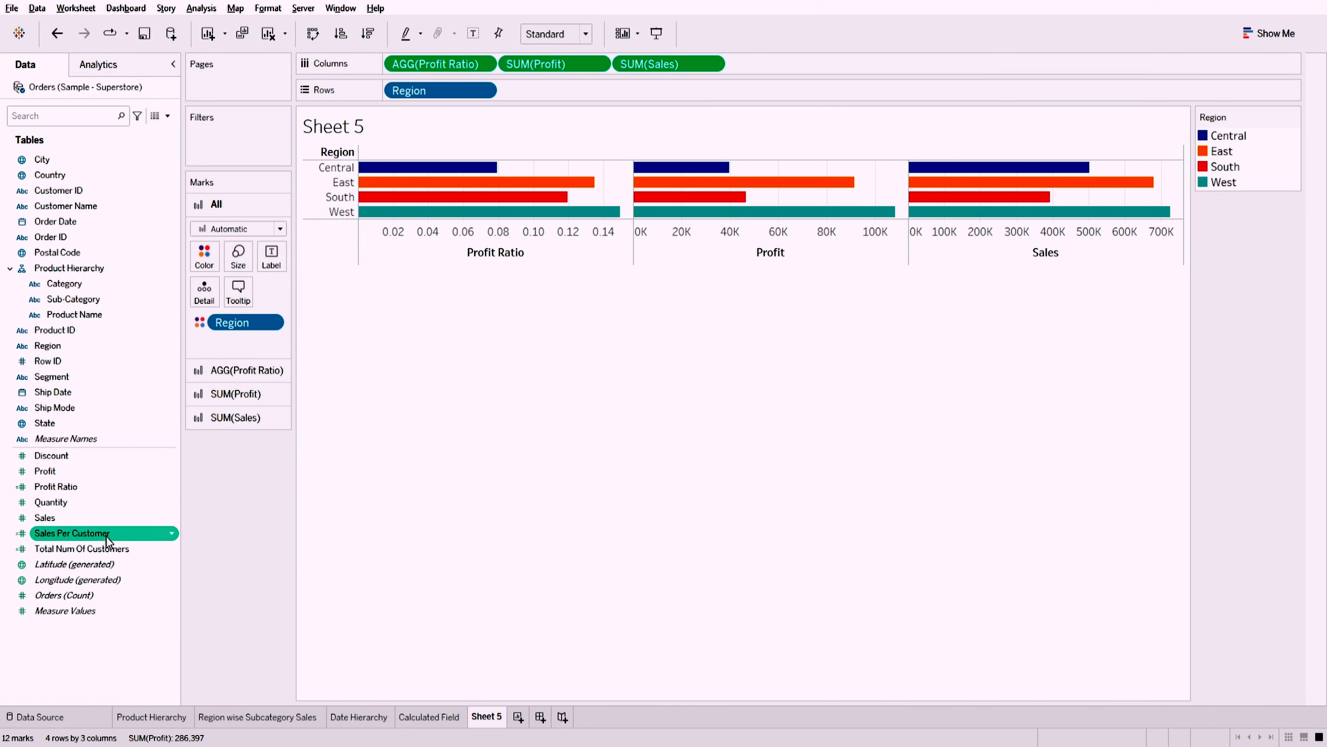
{"action": "left_click_drag", "start_coordinate": [82, 534], "coordinate": [870, 58]}
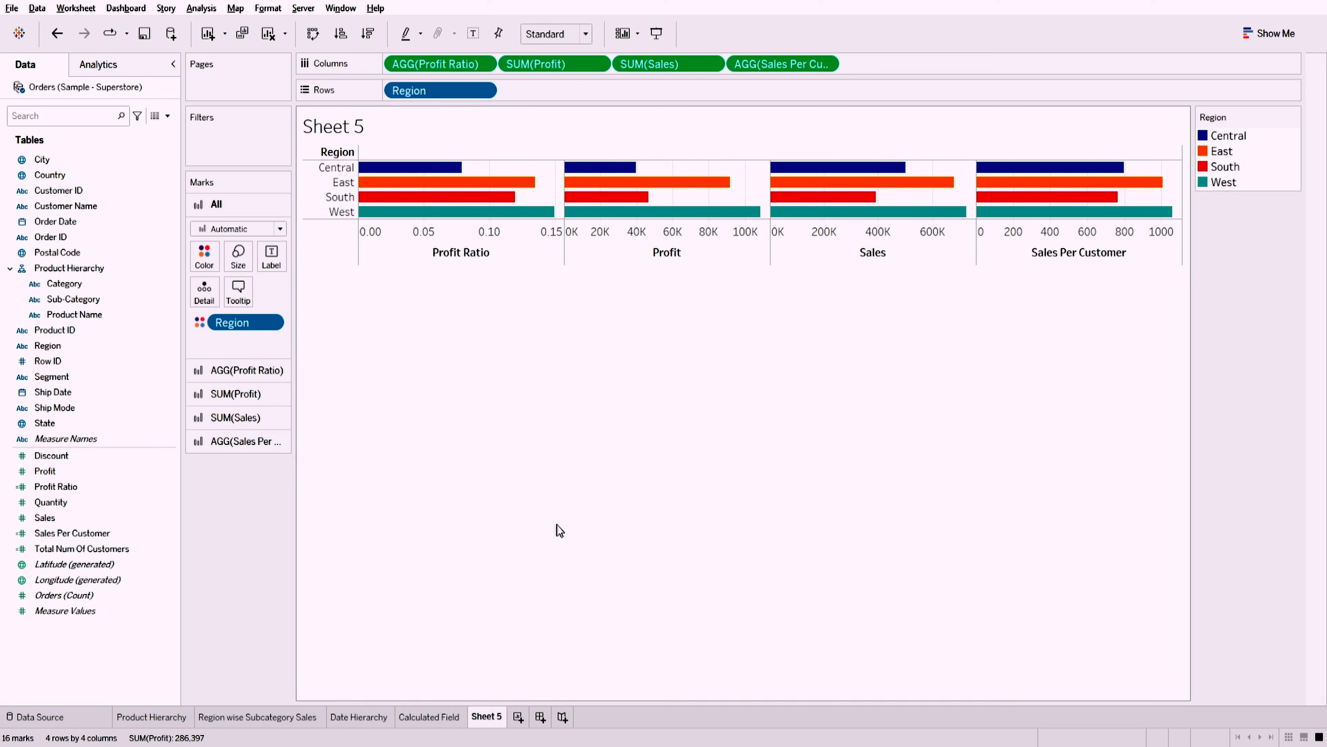
- Rename the Sheet 5 worksheet to Four Plots
{"action": "double_click", "coordinate": [490, 719]}
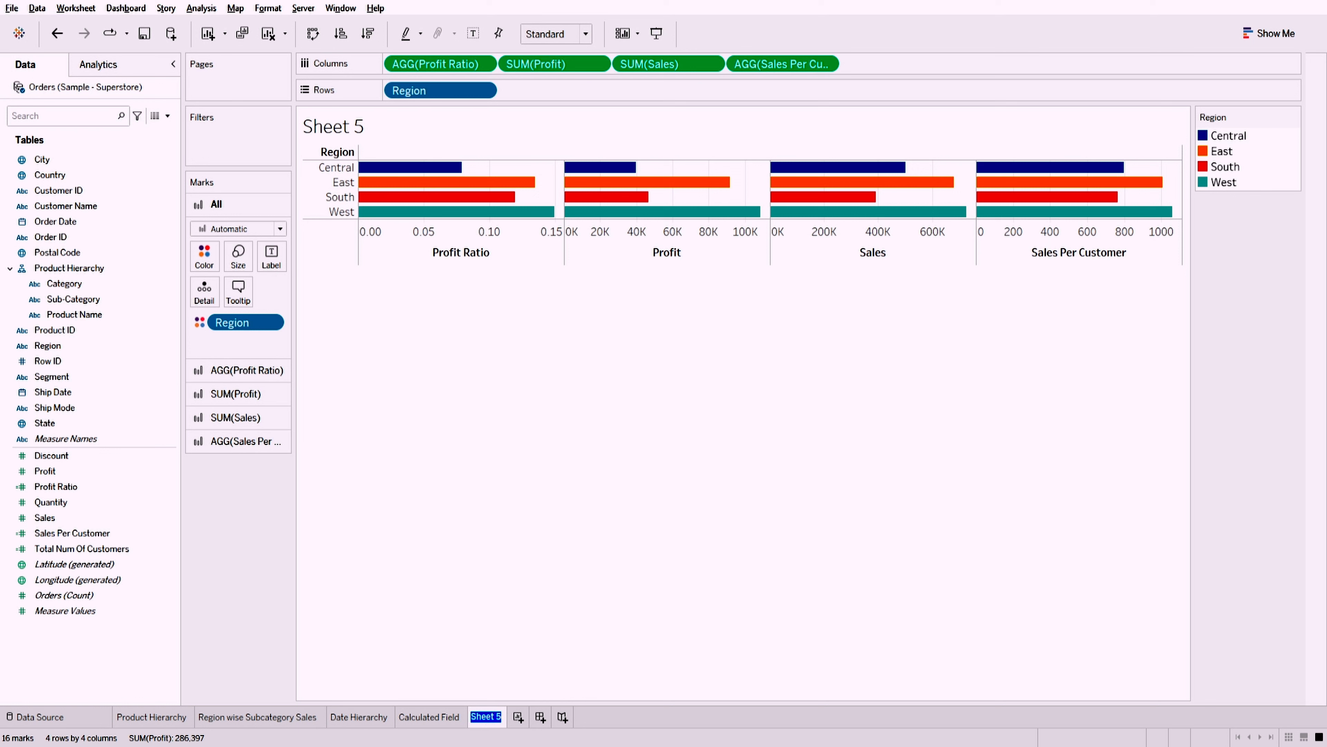
{"action": "key", "text": "Return"}
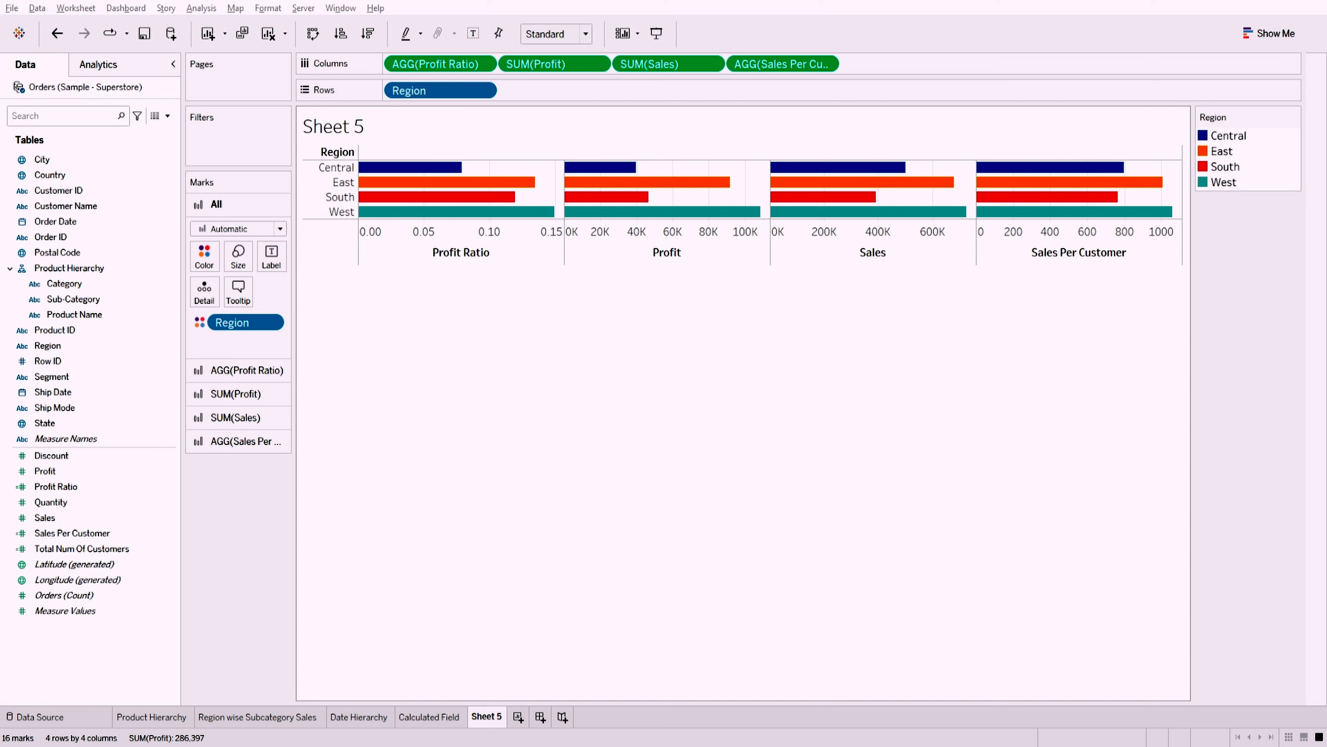
{"action": "double_click", "coordinate": [486, 716]}
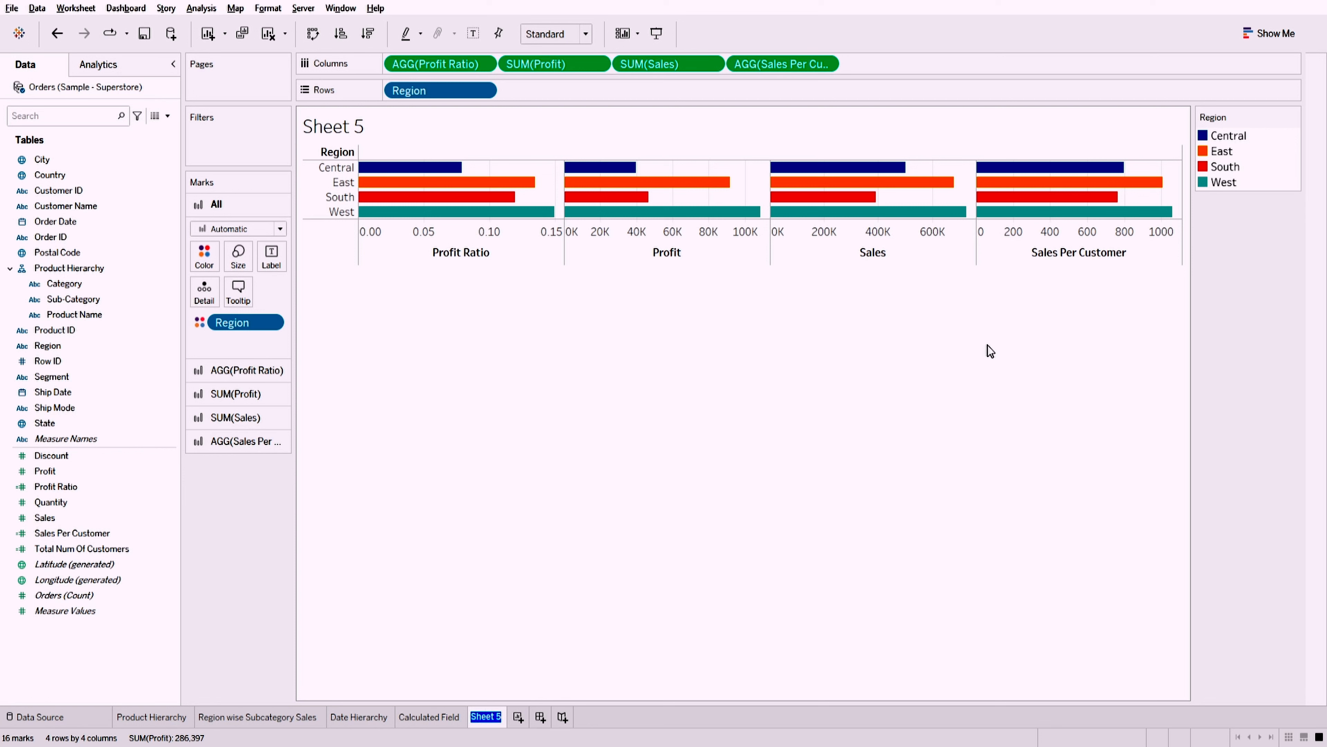
{"action": "type", "text": "Four Plo"}
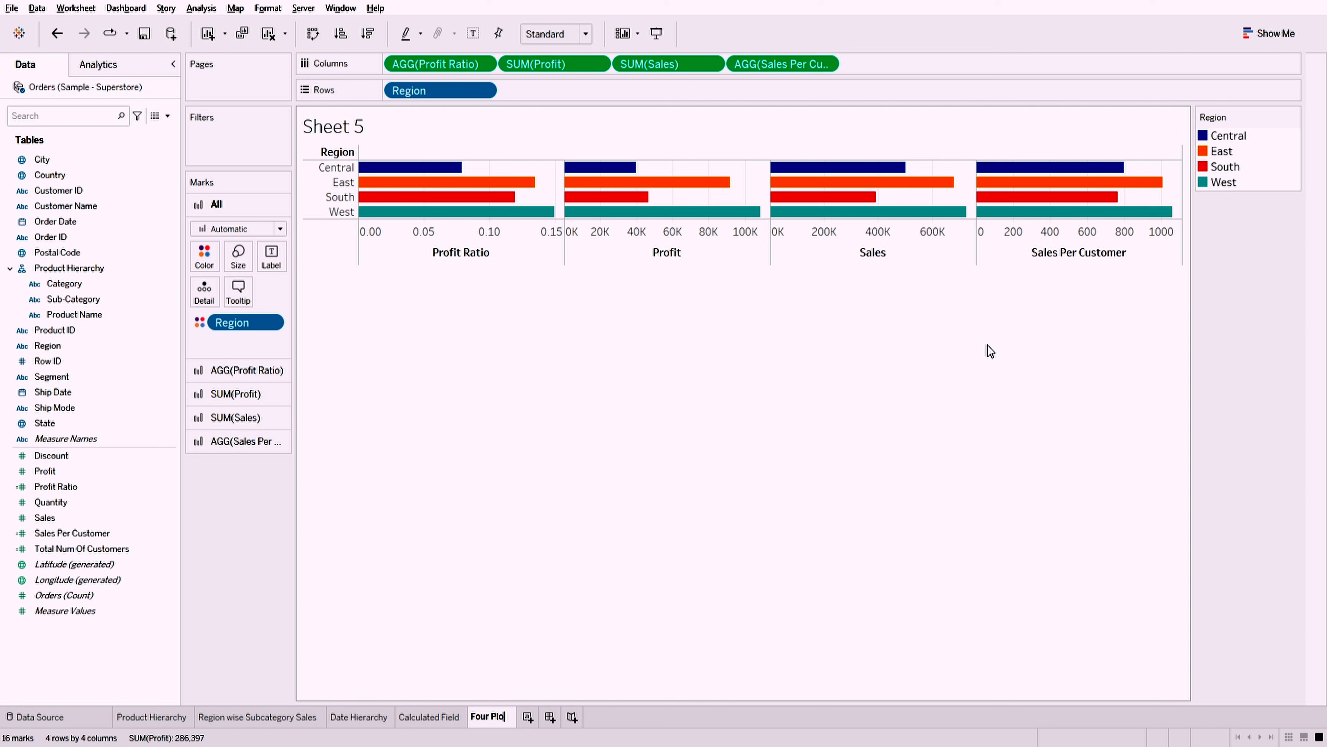
{"action": "type", "text": "ts"}
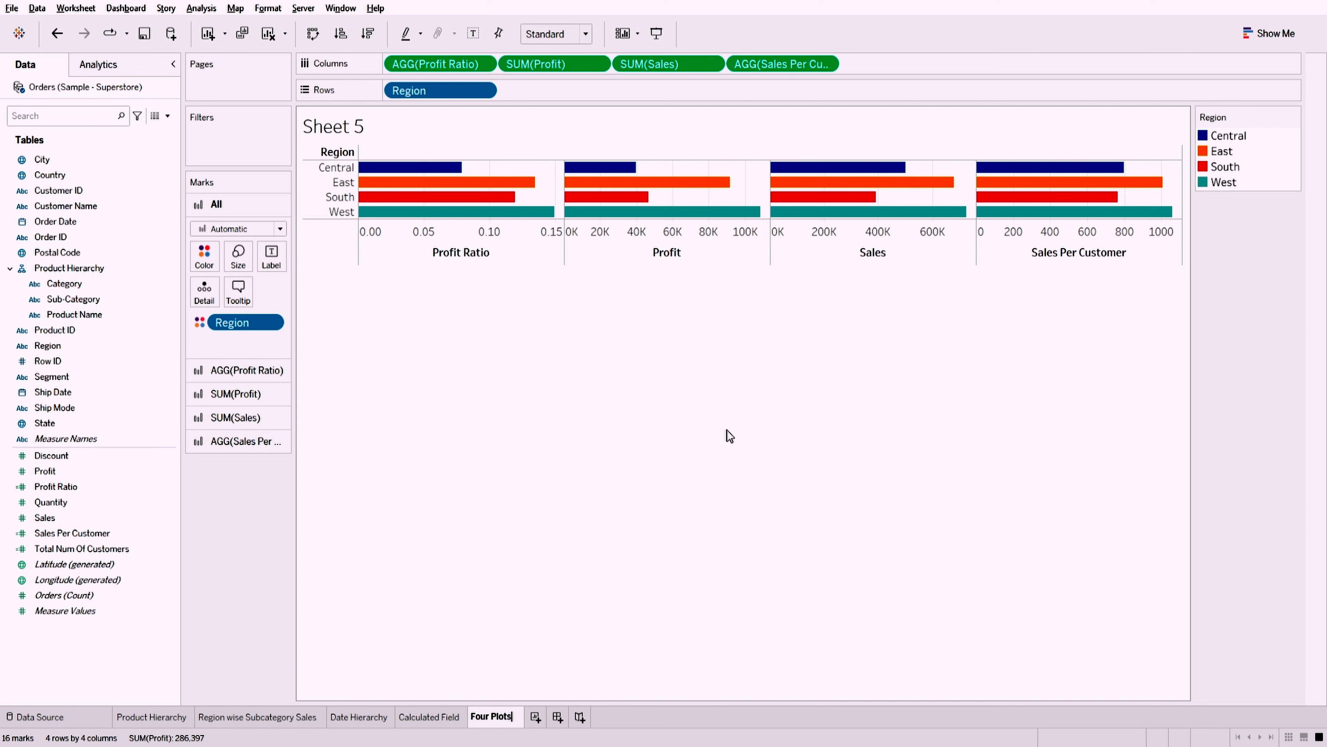
- Create a new worksheet and build a treemap of Sales by Region from the Show Me chart types
{"action": "left_click", "coordinate": [536, 718]}
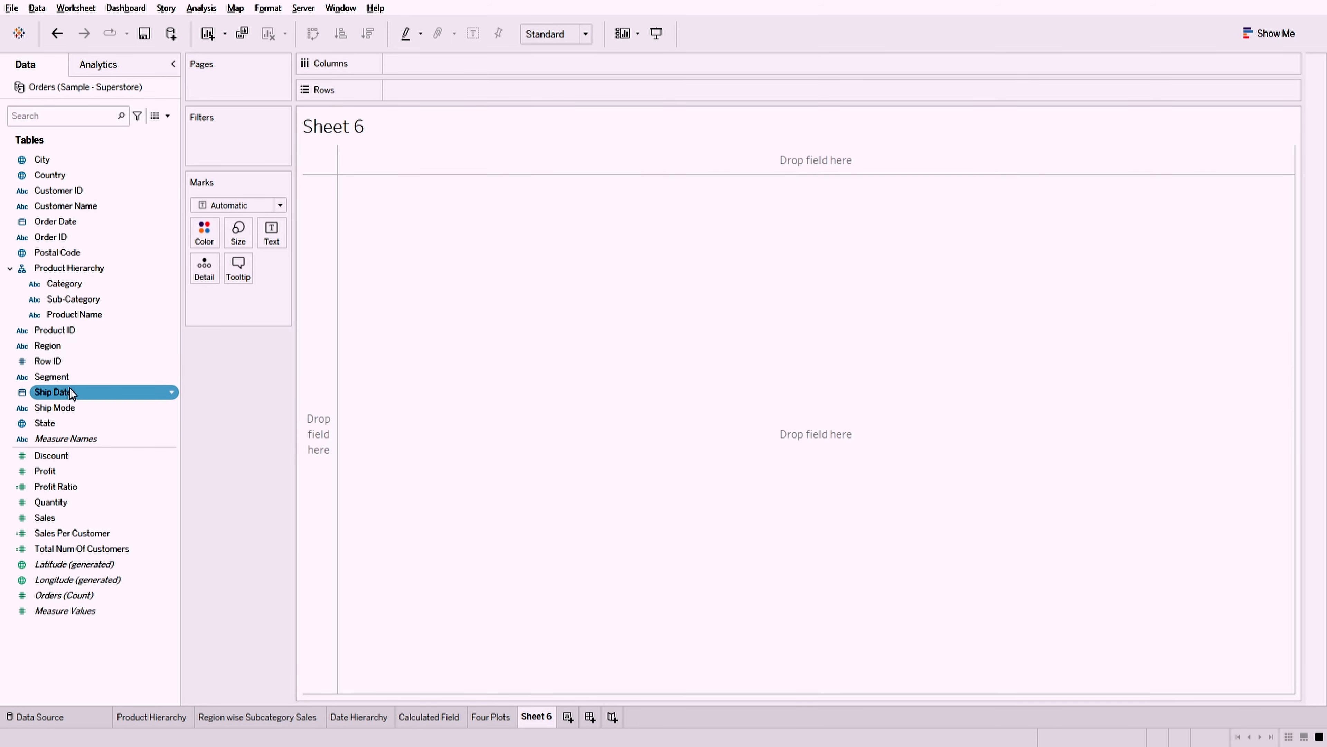
{"action": "left_click", "coordinate": [80, 516]}
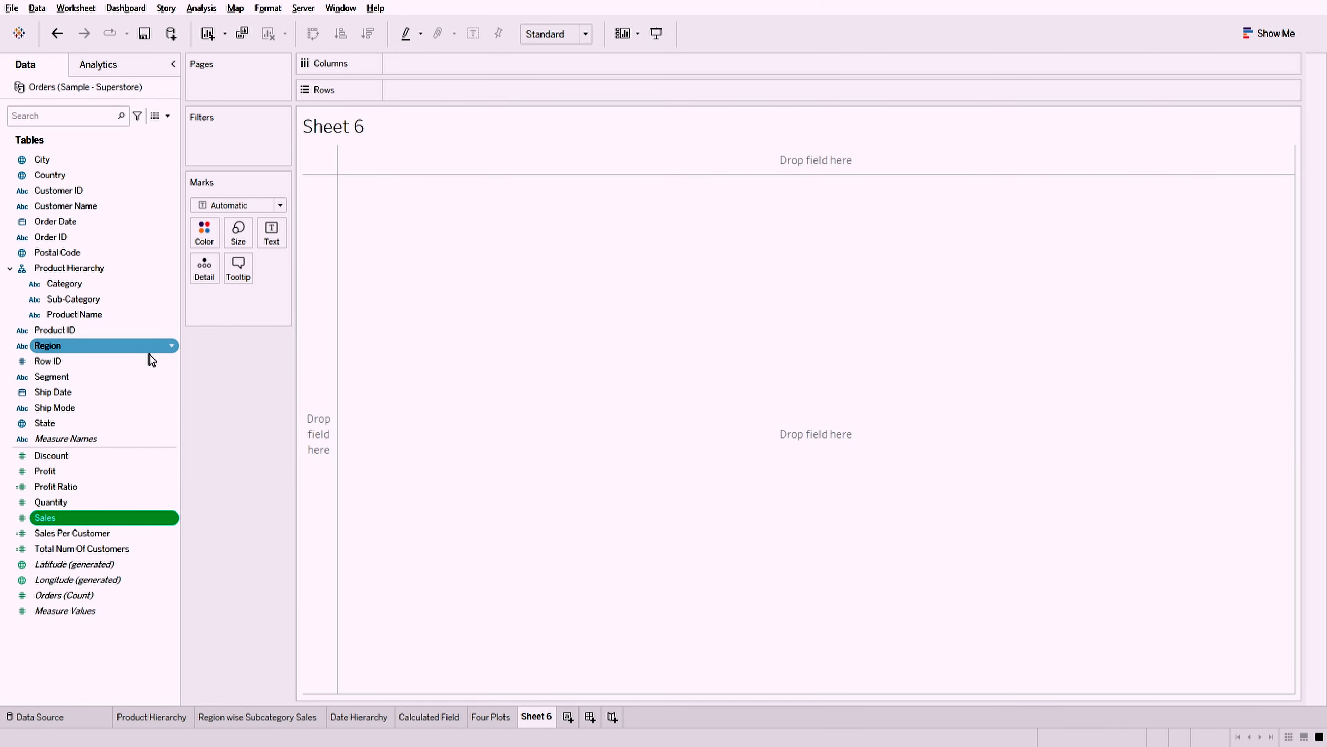
{"action": "left_click", "coordinate": [71, 344], "text": "ctrl"}
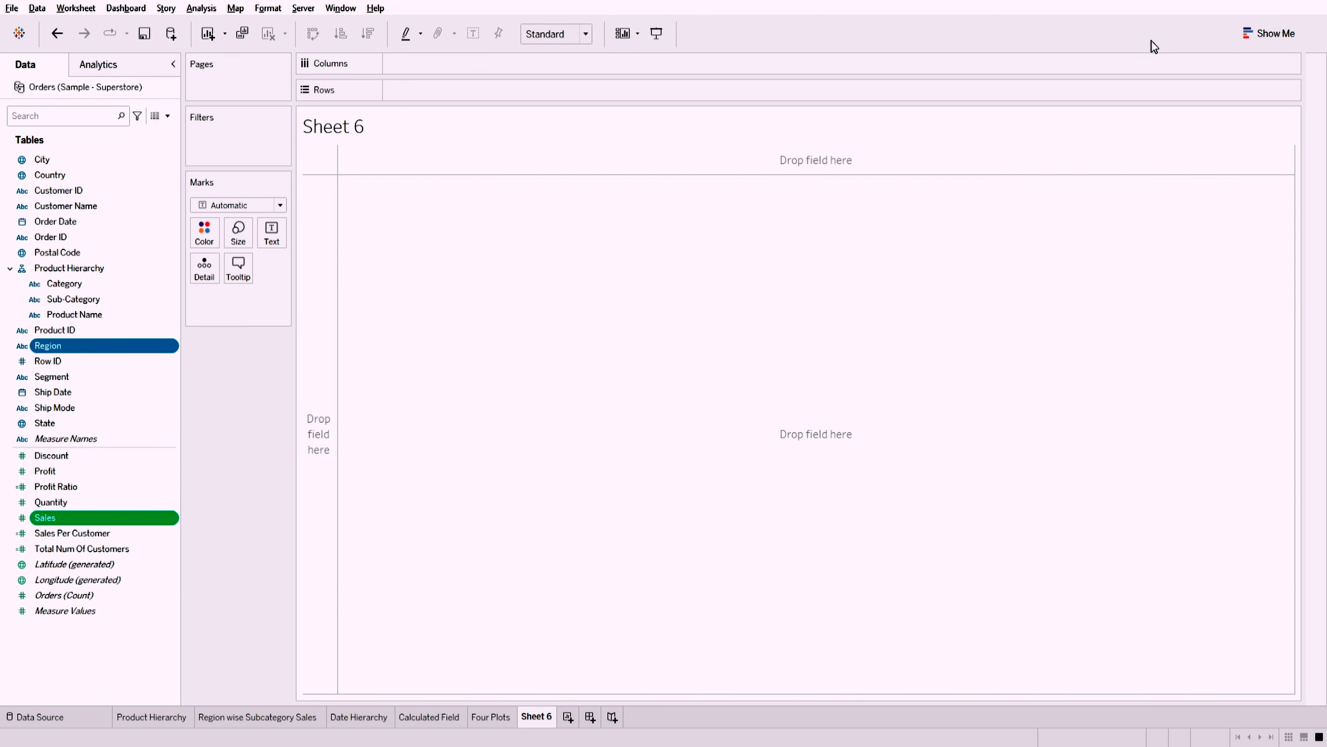
{"action": "left_click", "coordinate": [1267, 32]}
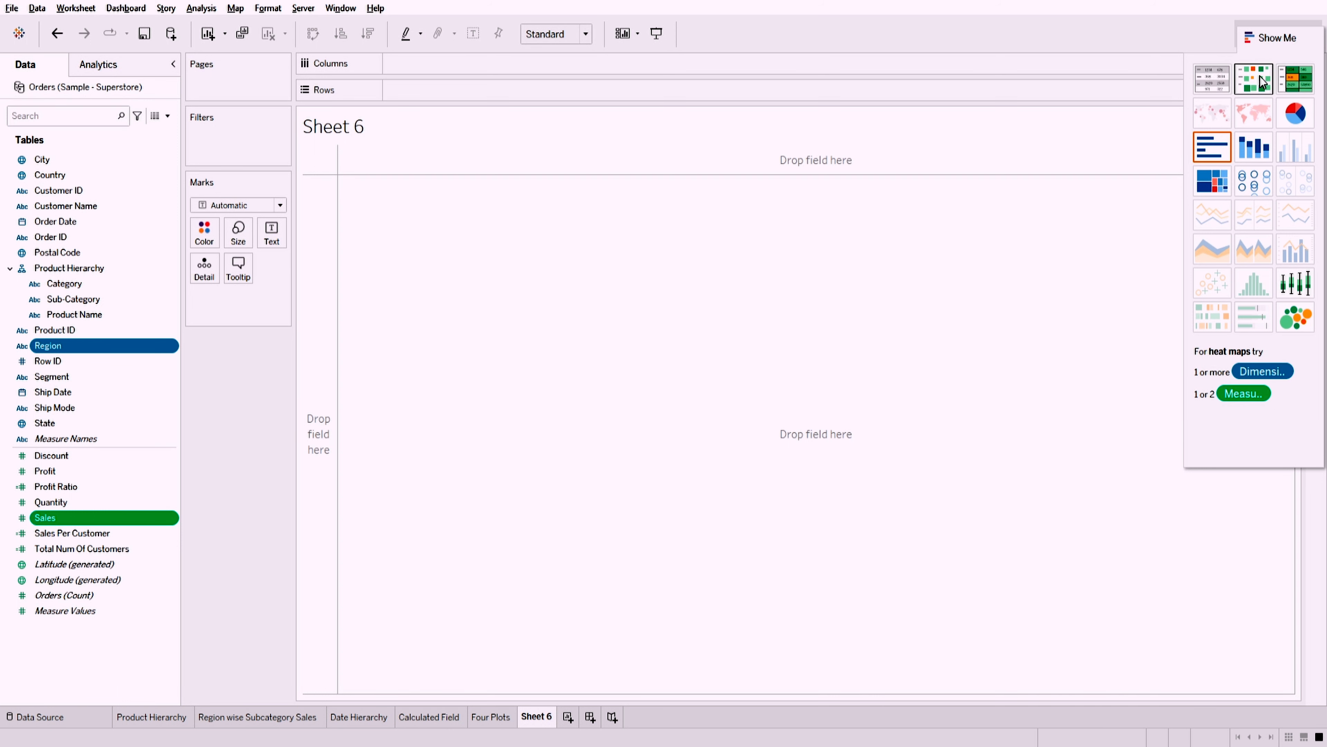
{"action": "left_click", "coordinate": [1205, 187]}
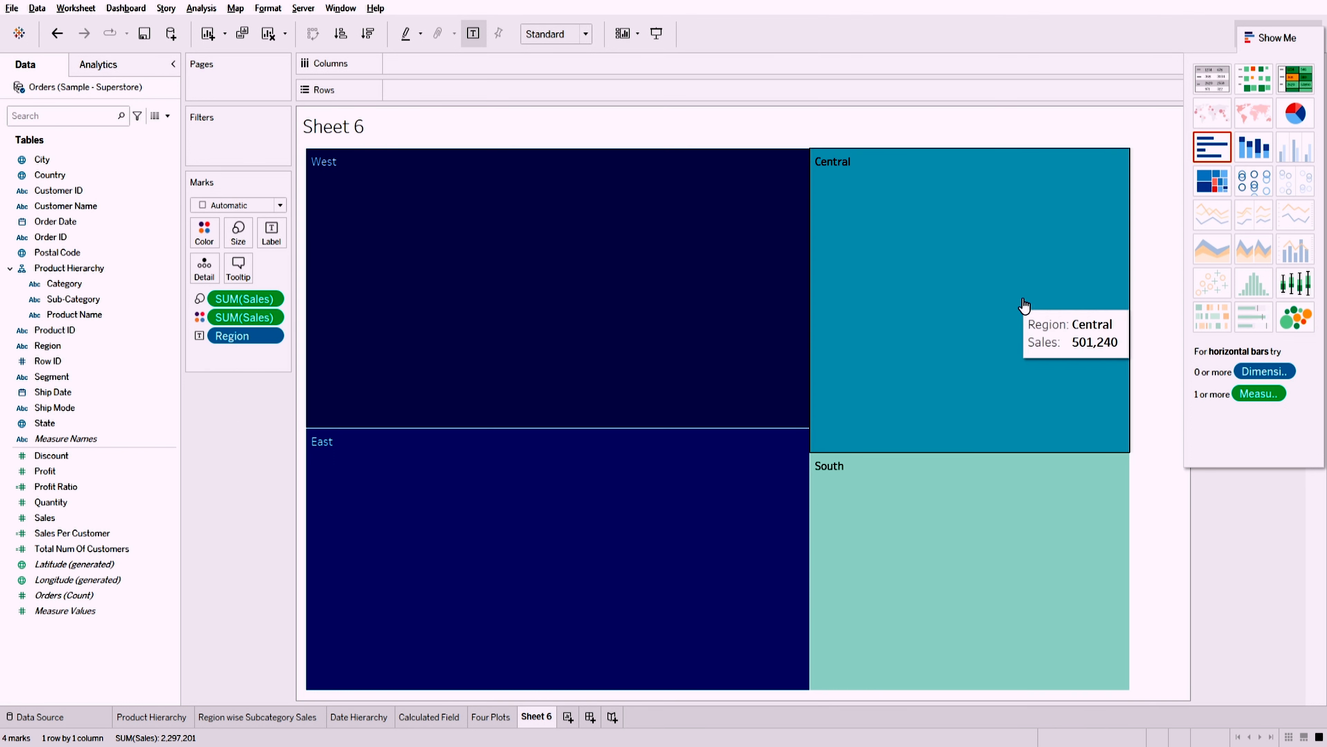
{"action": "left_click", "coordinate": [1275, 37]}
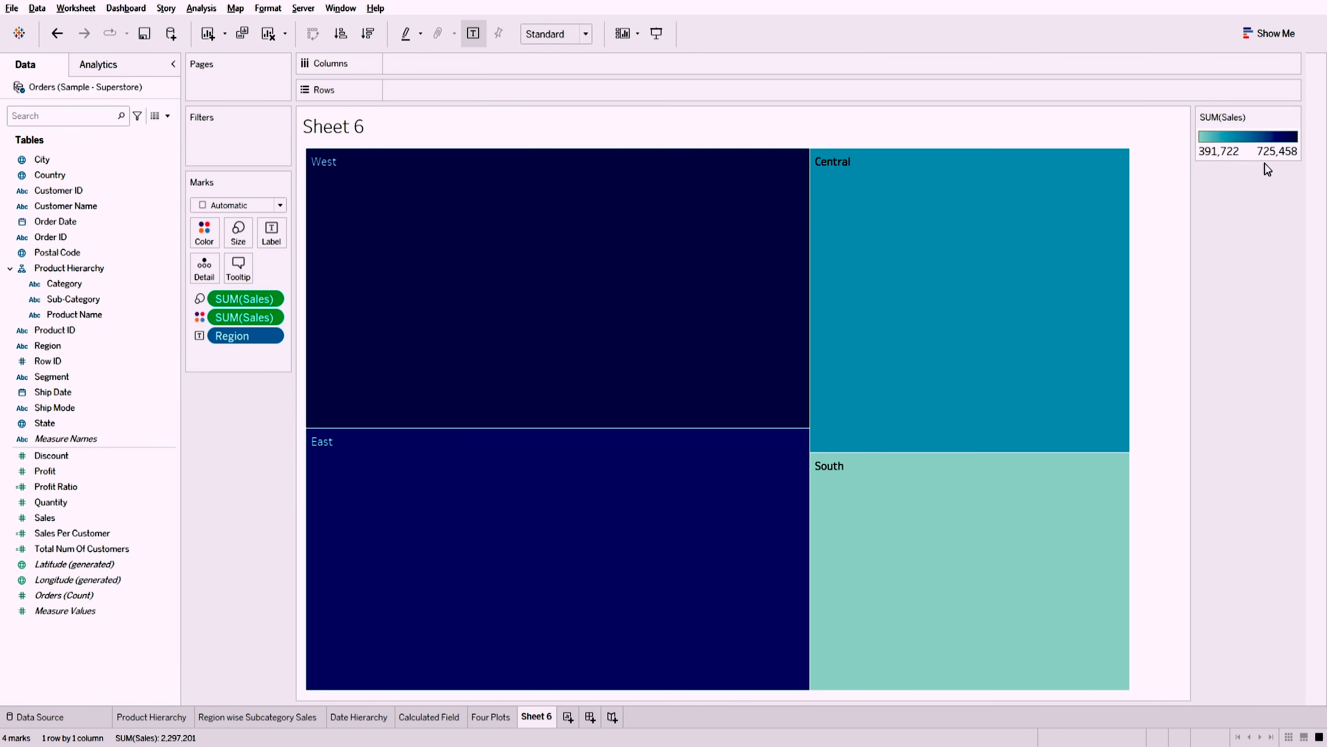
- Inspect the sales values of the South, West, East and Central regions in the treemap
{"action": "mouse_move", "coordinate": [486, 343]}
{"action": "mouse_move", "coordinate": [921, 522]}
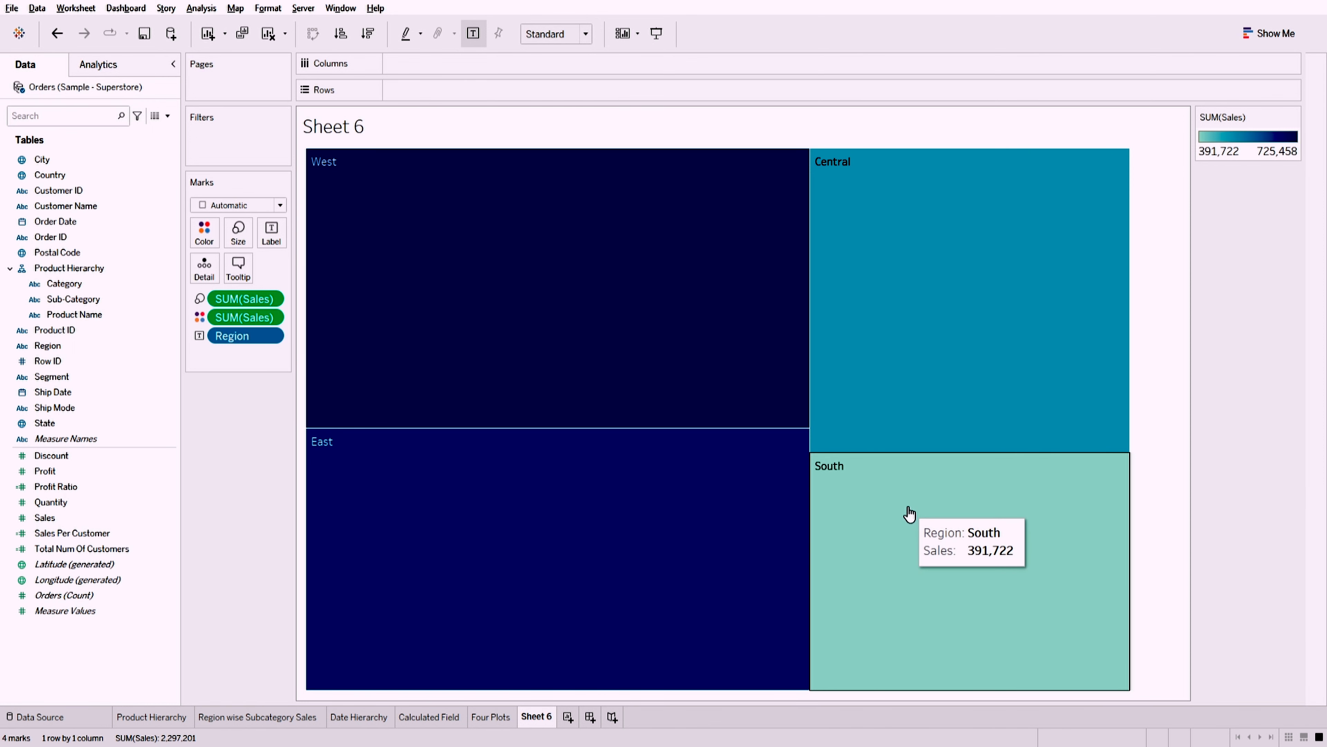
{"action": "mouse_move", "coordinate": [466, 216]}
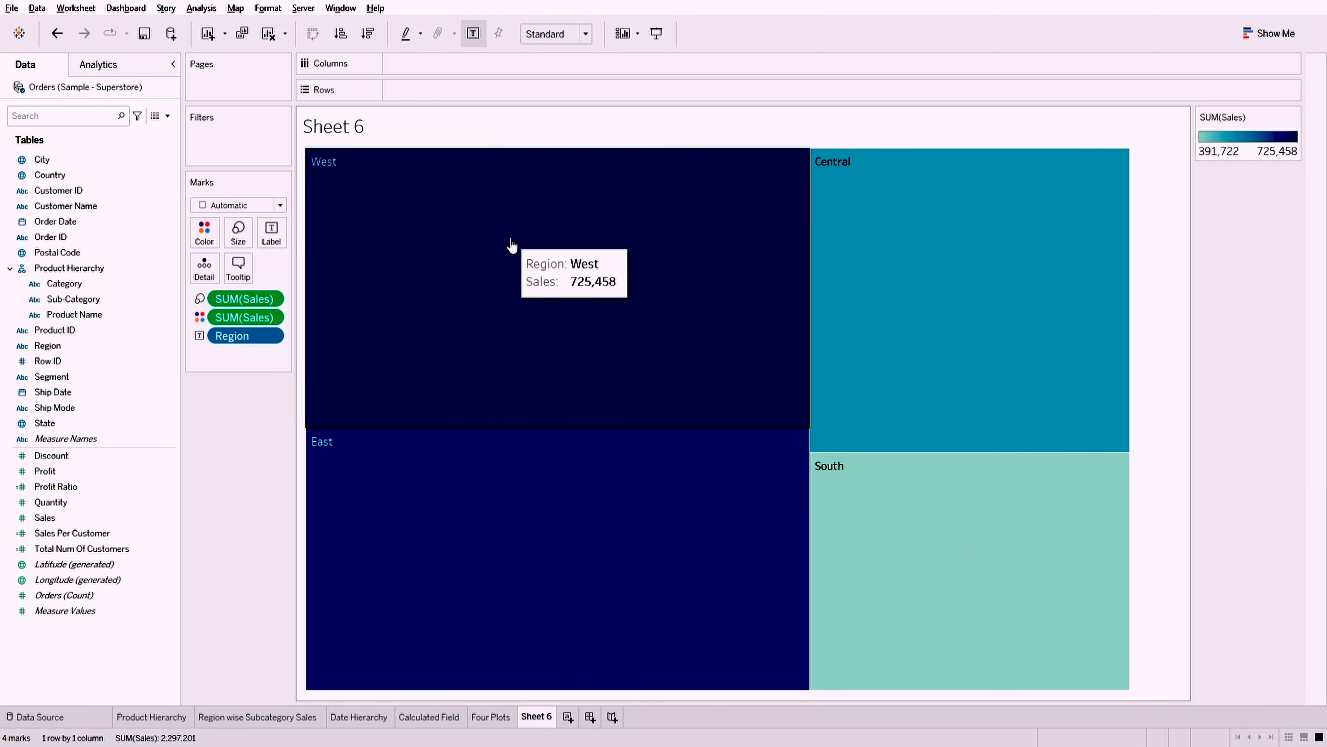
{"action": "mouse_move", "coordinate": [533, 499]}
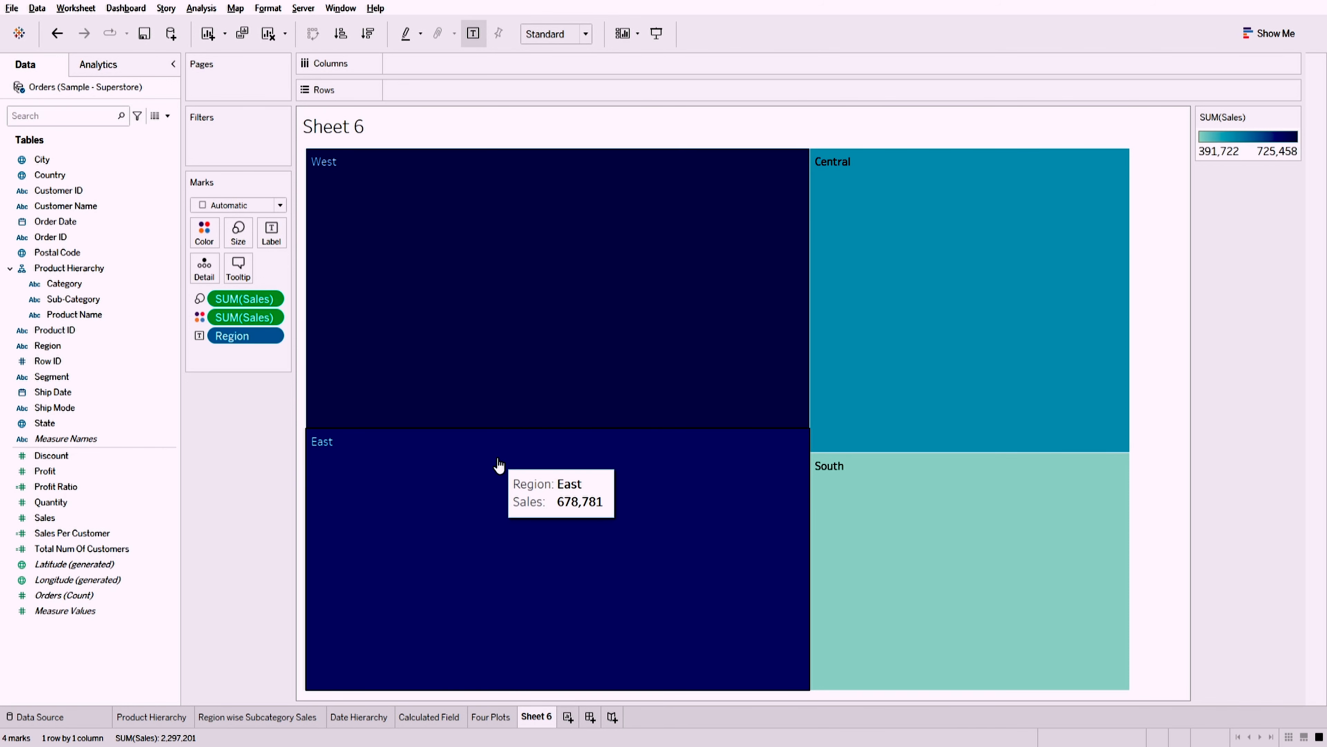
{"action": "mouse_move", "coordinate": [973, 304]}
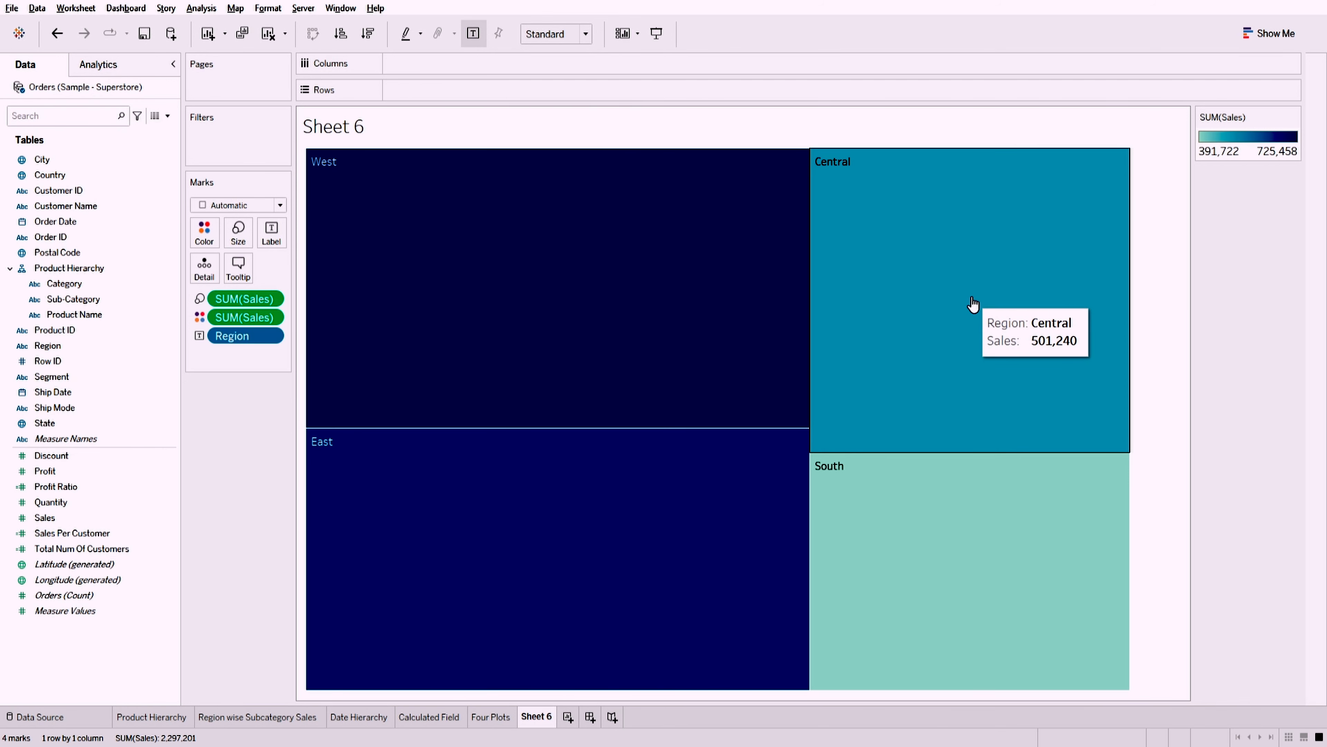
- Color the regional treemap by Profit instead of Sales, keeping Sales as the size
{"action": "mouse_move", "coordinate": [983, 579]}
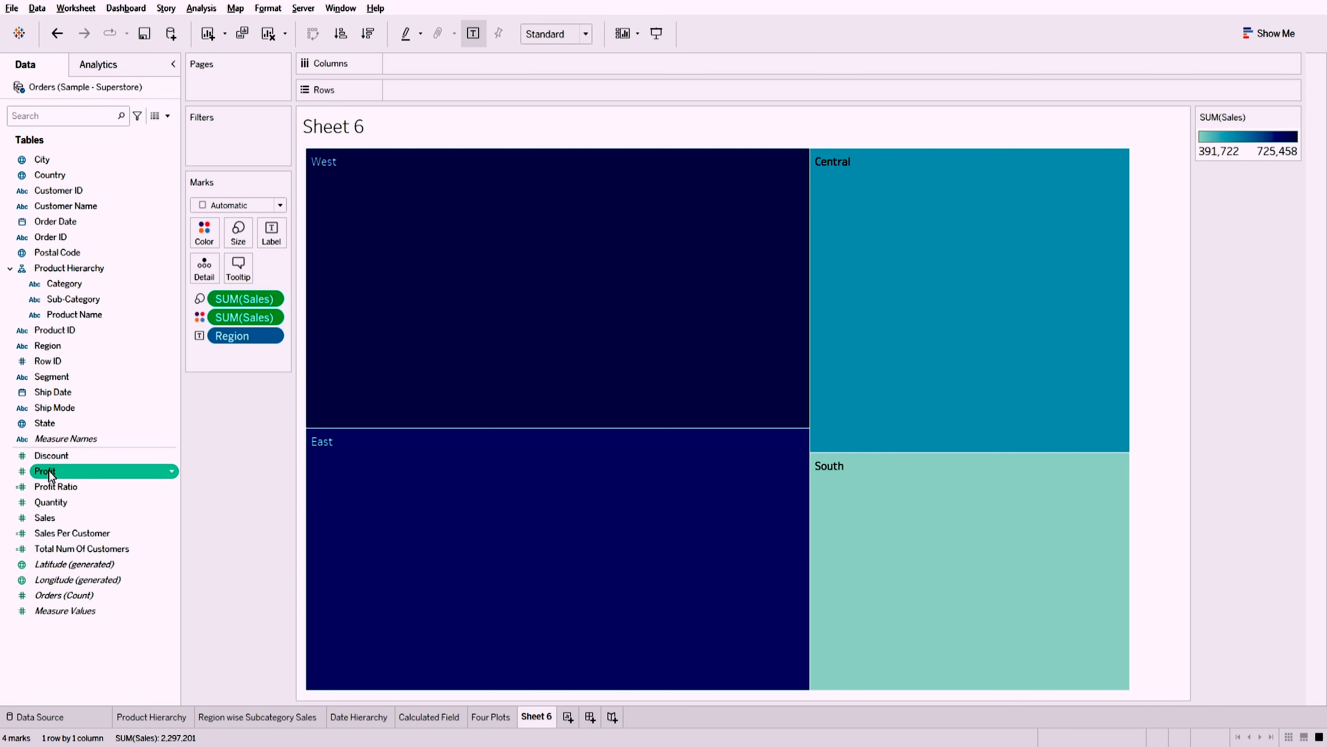
{"action": "left_click_drag", "start_coordinate": [52, 476], "coordinate": [216, 316]}
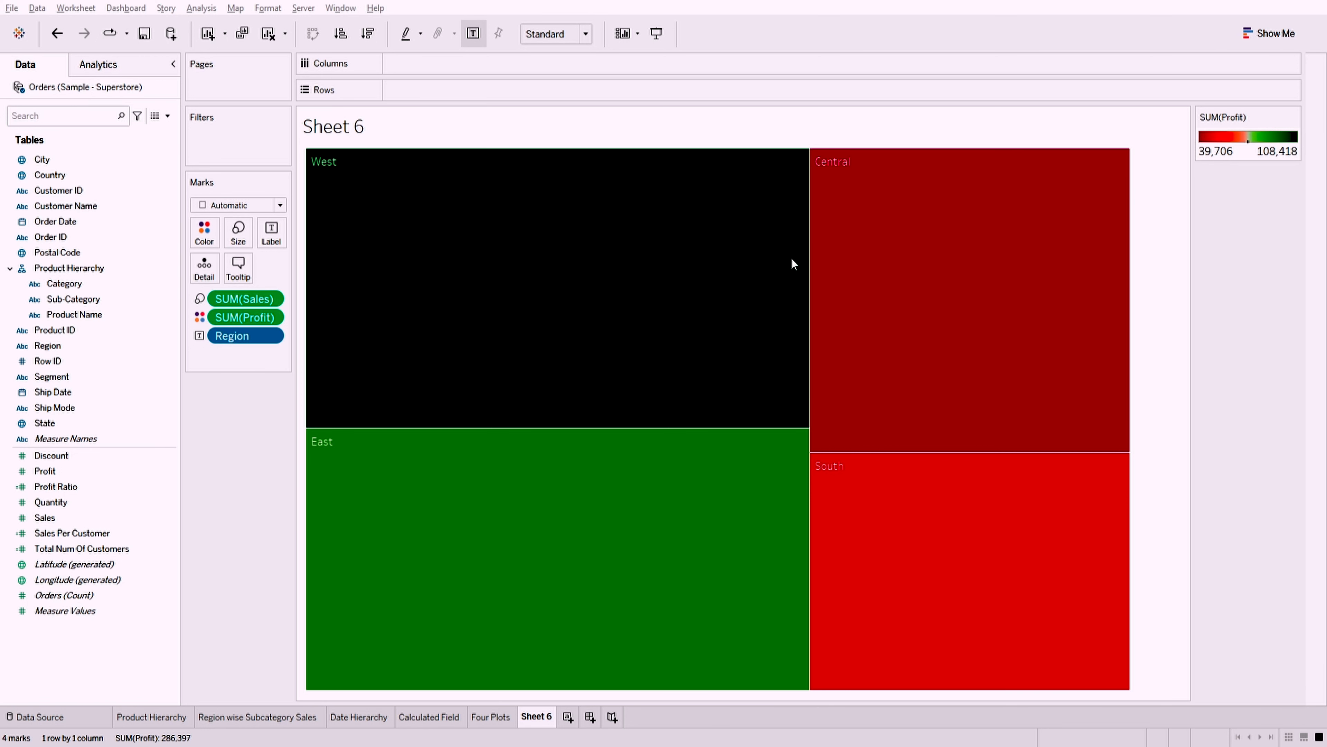
{"action": "left_click", "coordinate": [1278, 39]}
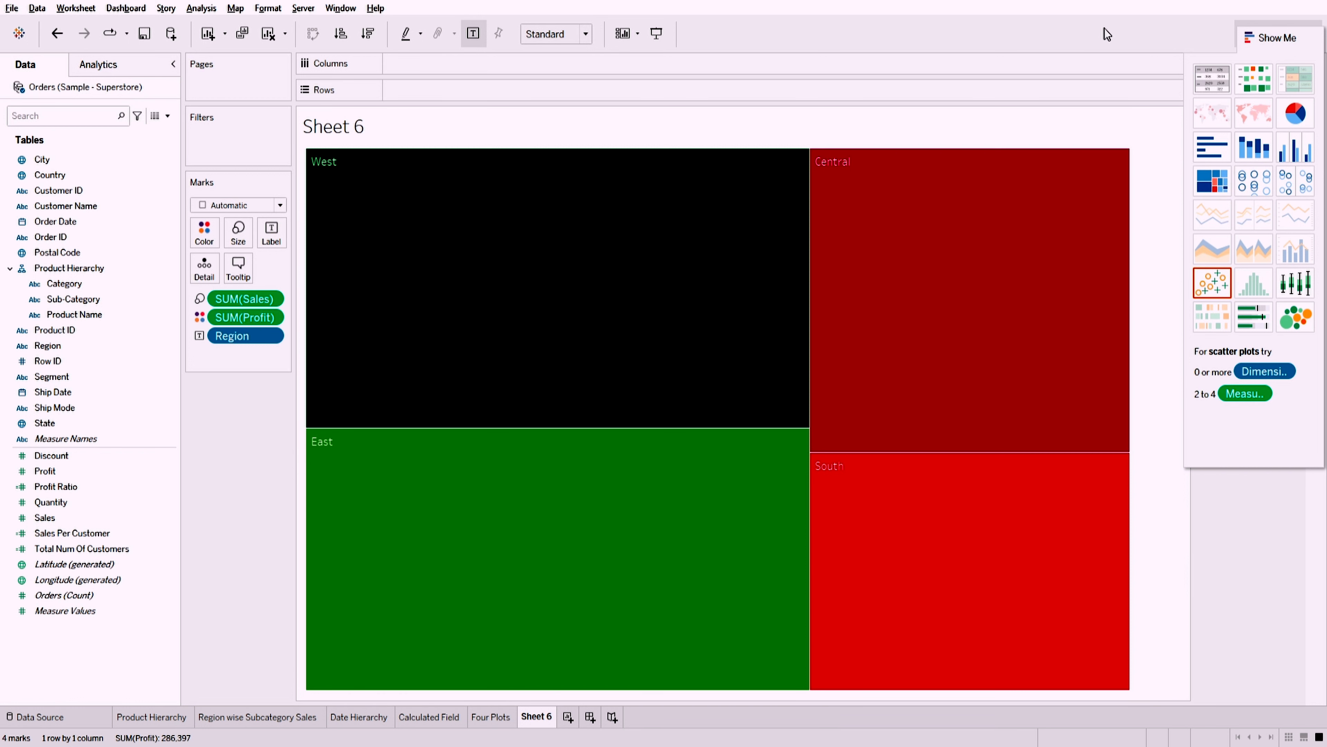
{"action": "left_click", "coordinate": [1259, 42]}
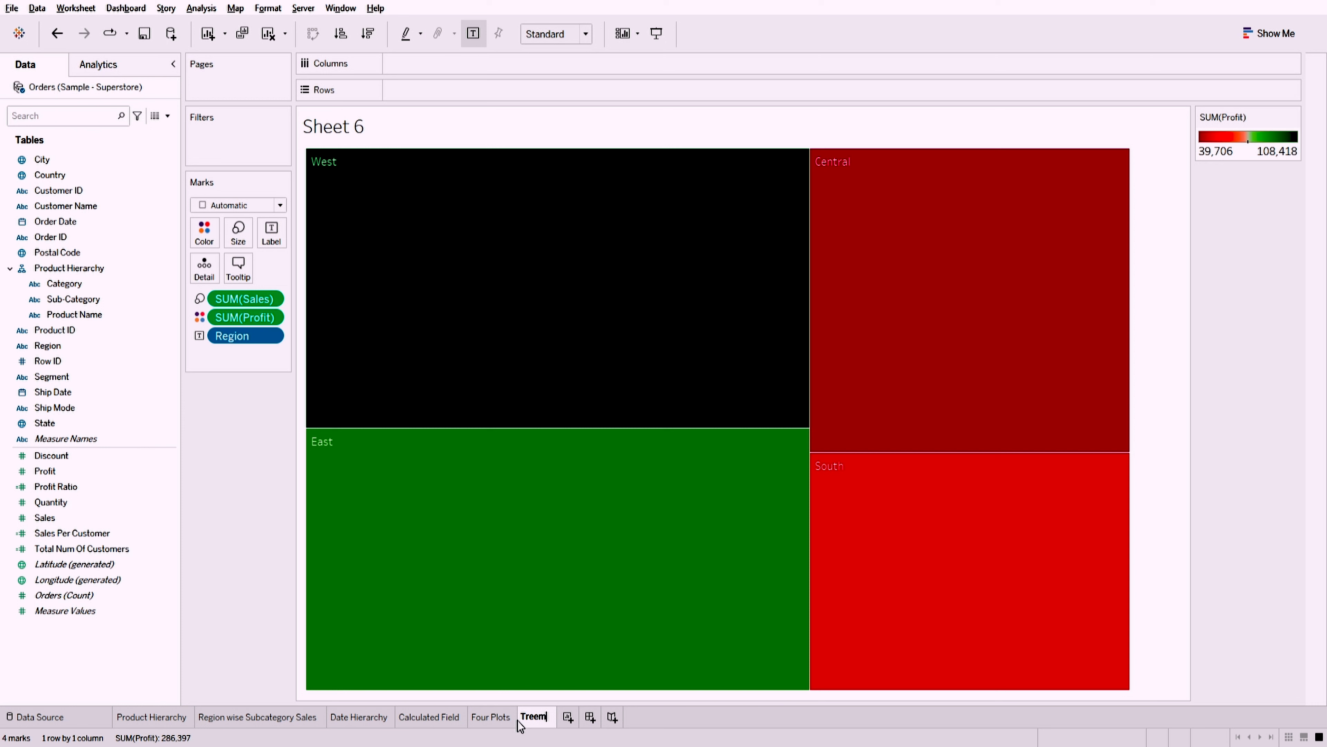
- Rename the Sheet 6 worksheet to Treemap
{"action": "type", "text": "ap"}
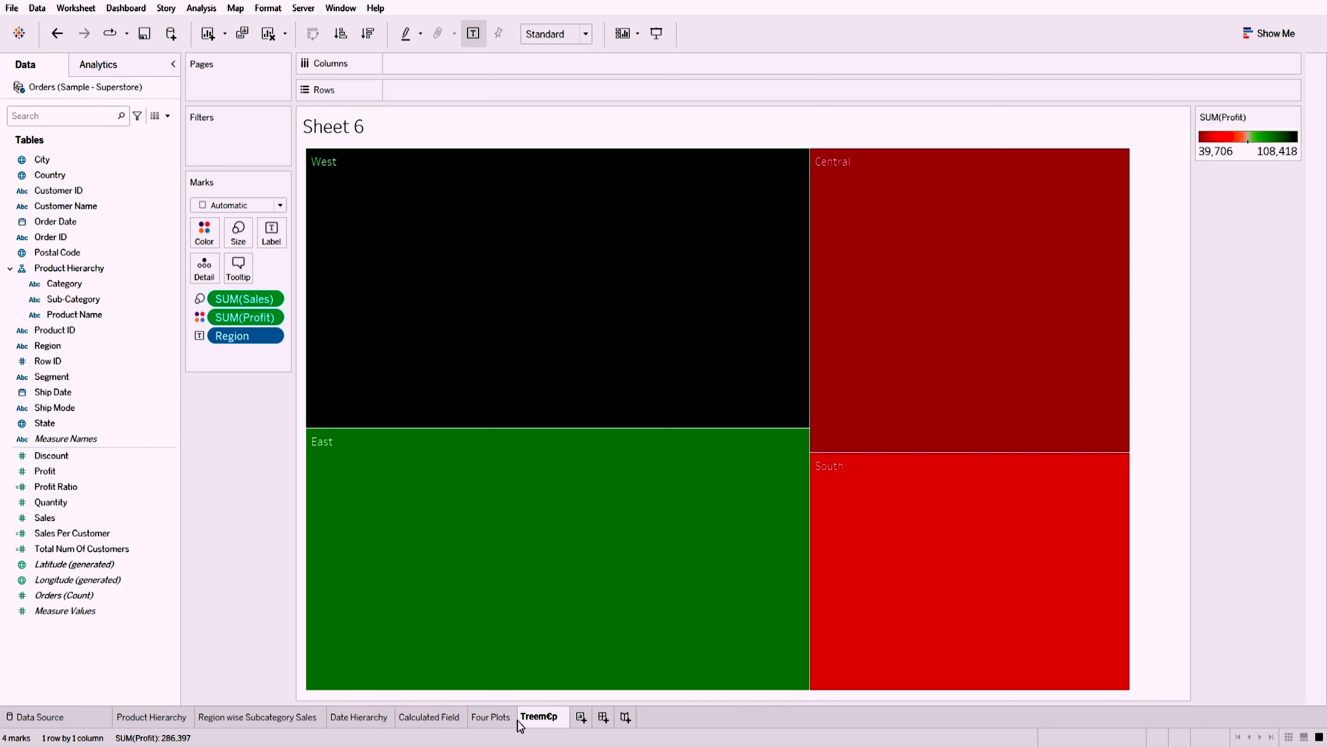
{"action": "key", "text": "BackSpace"}
{"action": "key", "text": "BackSpace"}
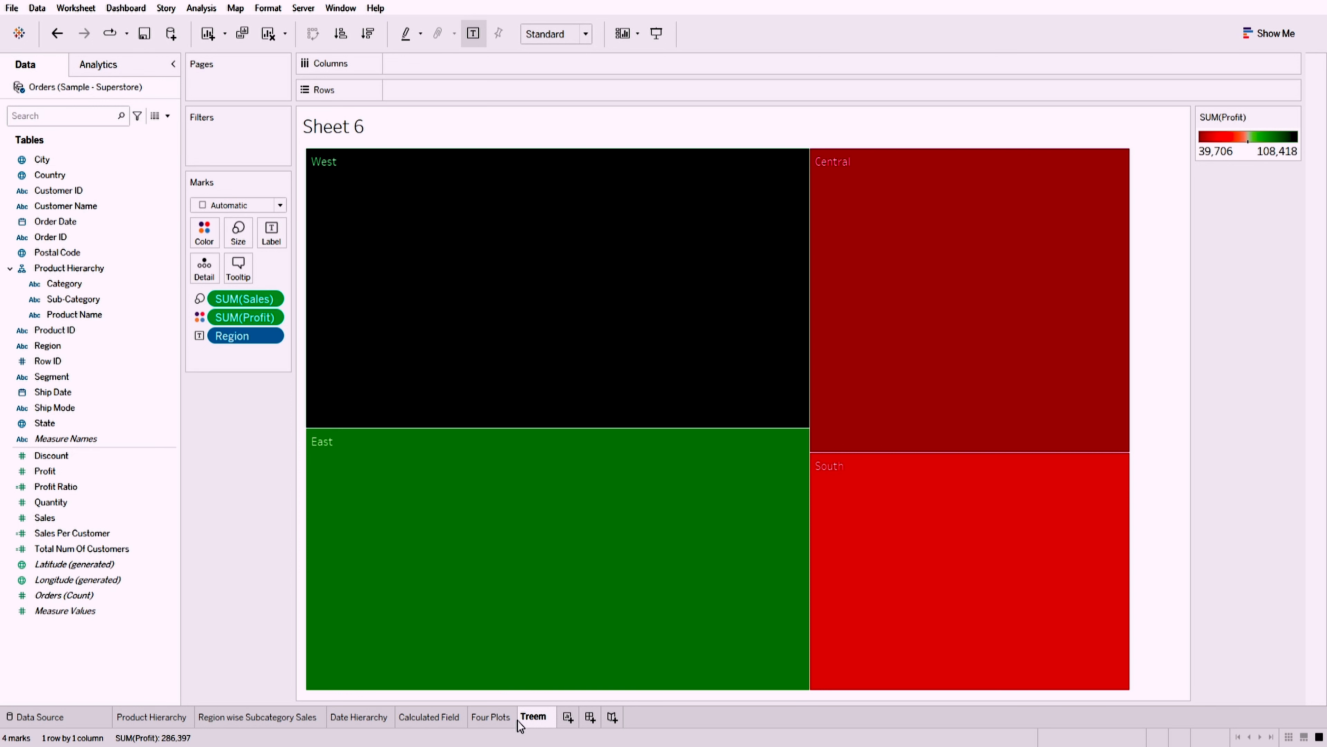
{"action": "type", "text": "ap"}
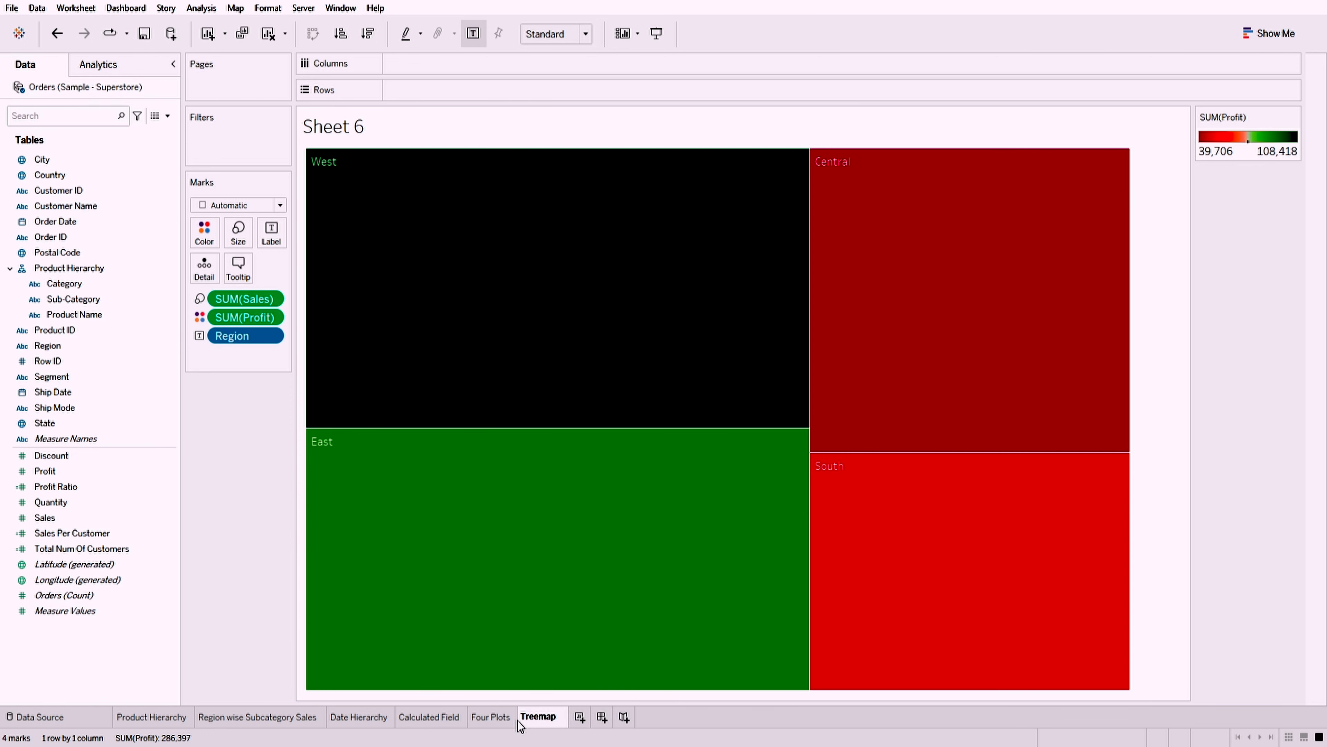
{"action": "key", "text": "Return"}
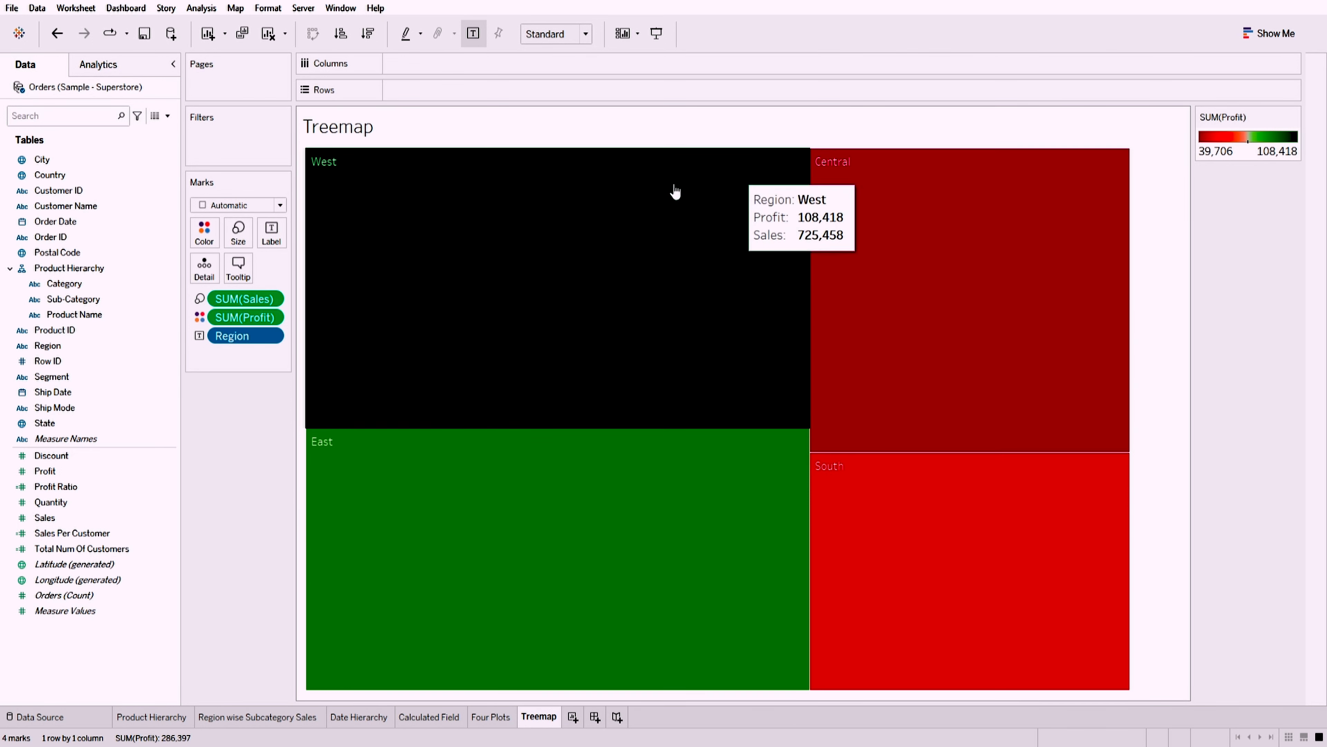
- Create a new worksheet, and try Region as its row field before removing it again
{"action": "left_click", "coordinate": [572, 717]}
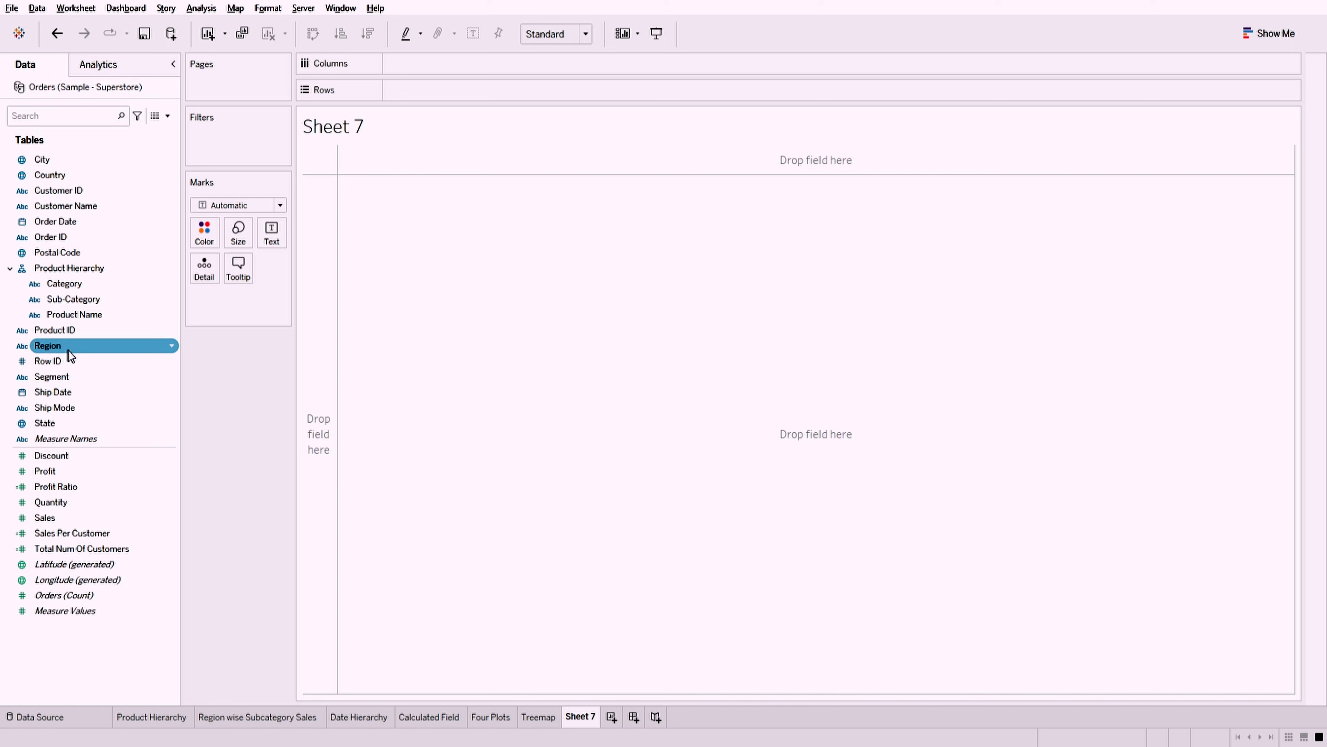
{"action": "double_click", "coordinate": [49, 345]}
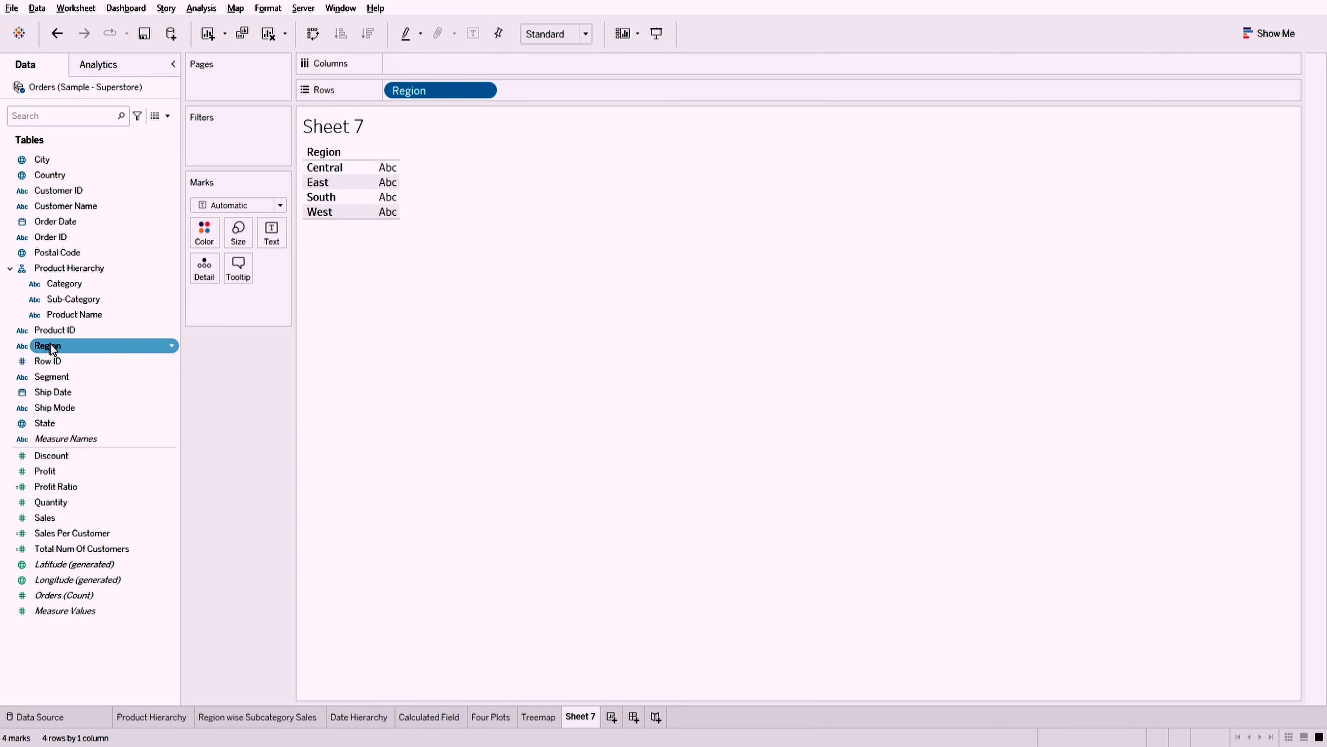
{"action": "left_click_drag", "start_coordinate": [459, 91], "coordinate": [261, 405]}
- Try to plot State on a map of the United States, and clear the worksheet
{"action": "left_click", "coordinate": [50, 423]}
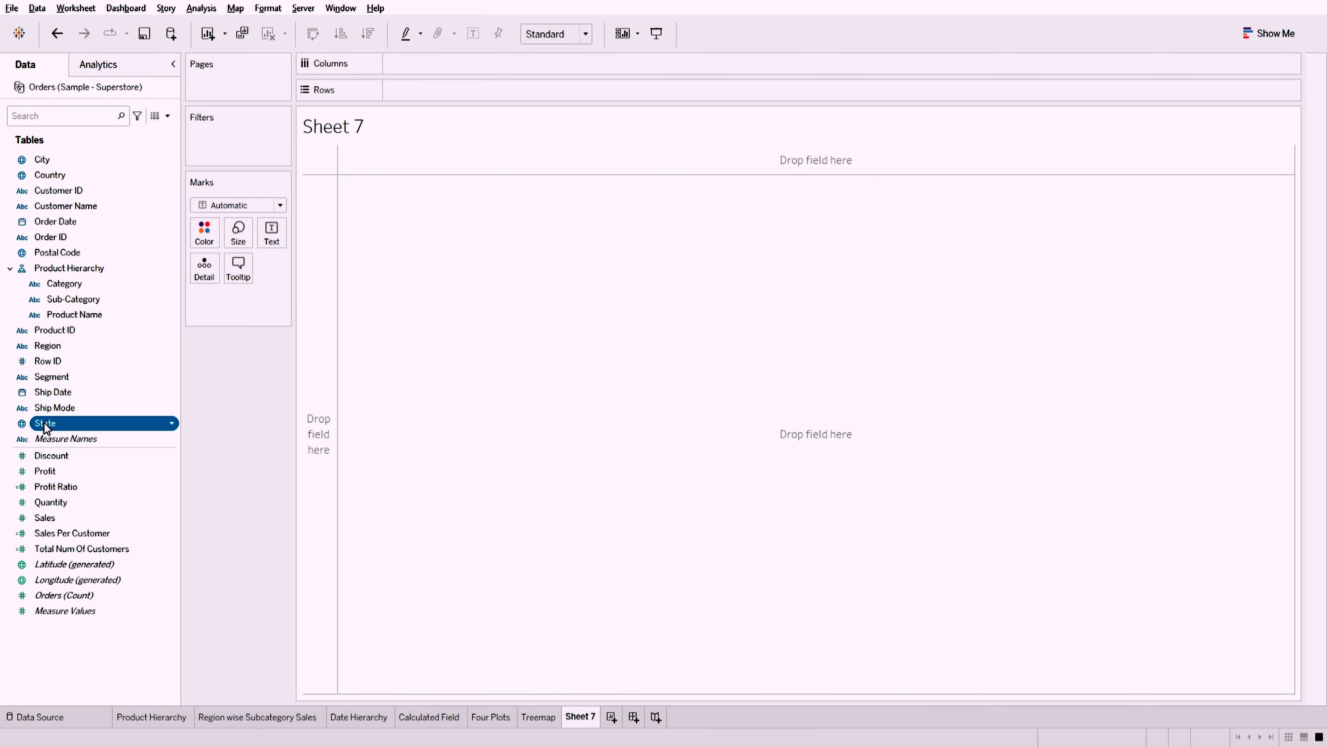
{"action": "left_click_drag", "start_coordinate": [46, 427], "coordinate": [327, 388]}
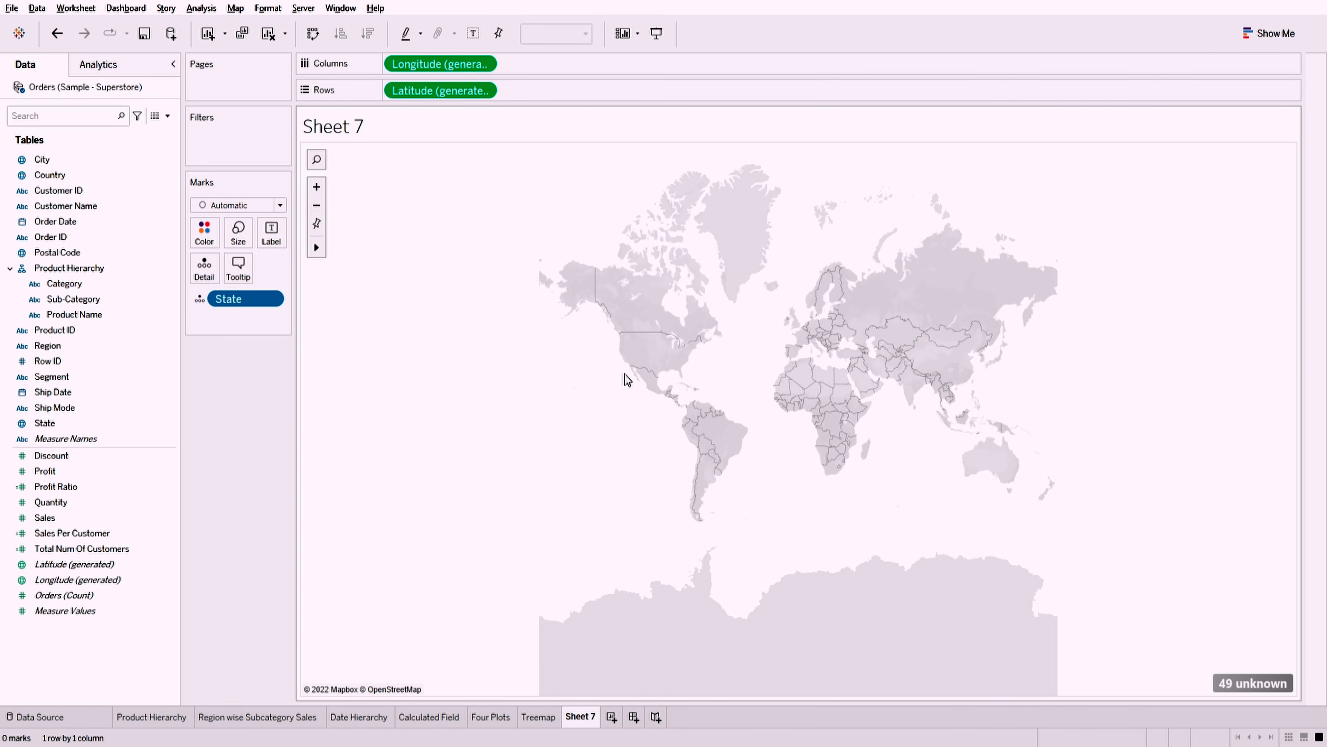
{"action": "scroll", "coordinate": [624, 373], "scroll_direction": "up", "scroll_amount": 2}
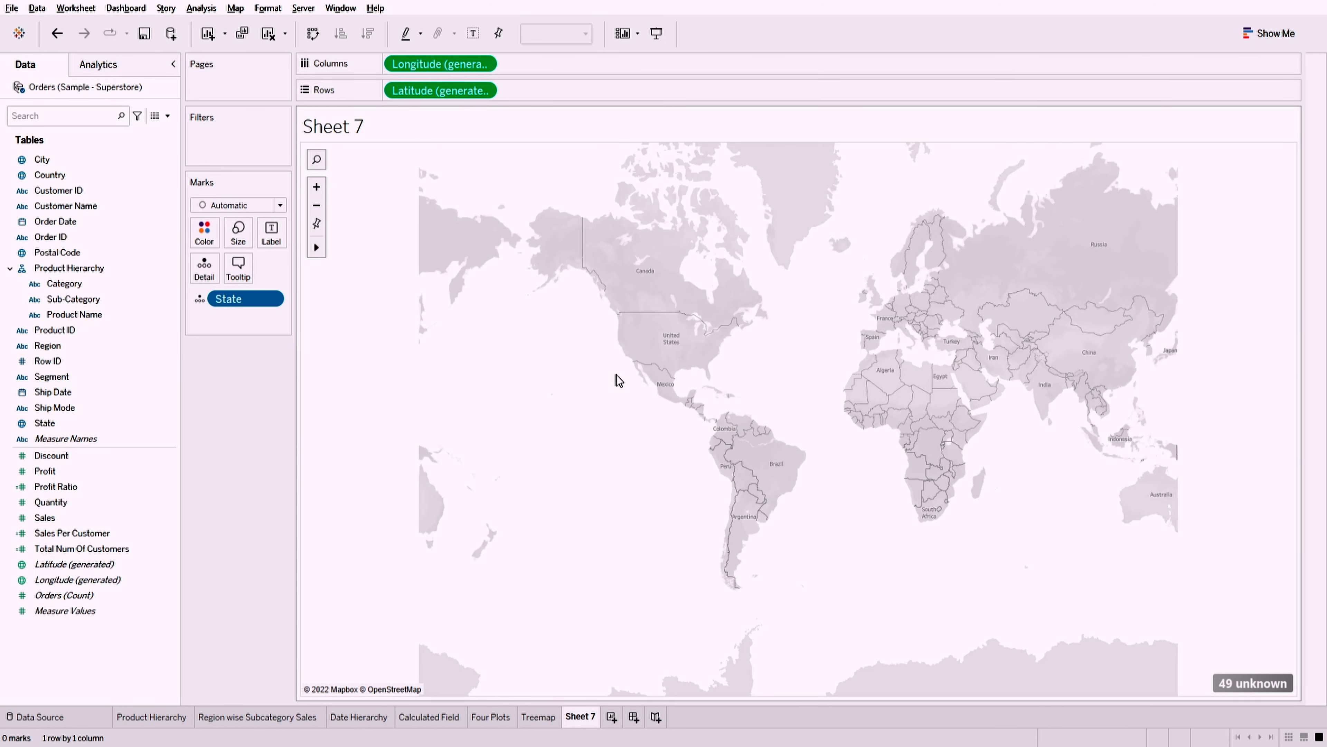
{"action": "scroll", "coordinate": [670, 340], "scroll_direction": "up", "scroll_amount": 2}
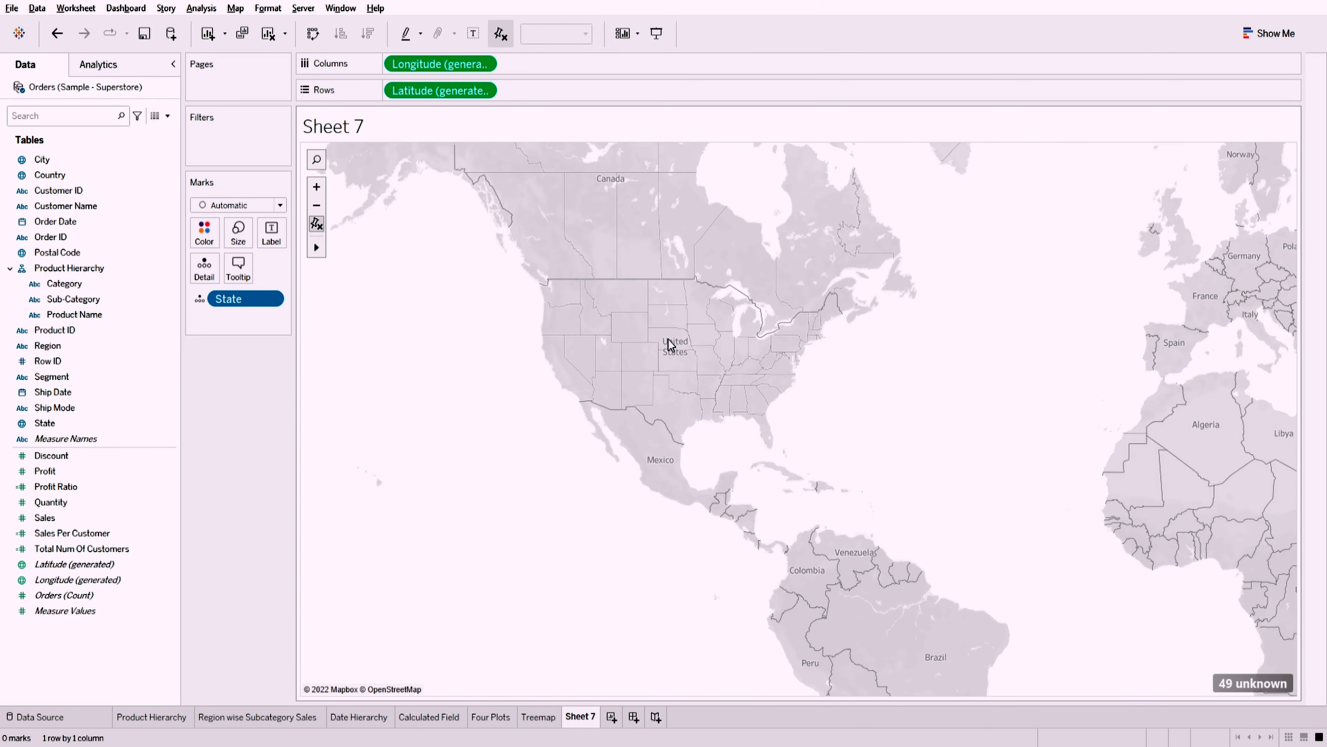
{"action": "scroll", "coordinate": [670, 343], "scroll_direction": "up", "scroll_amount": 3}
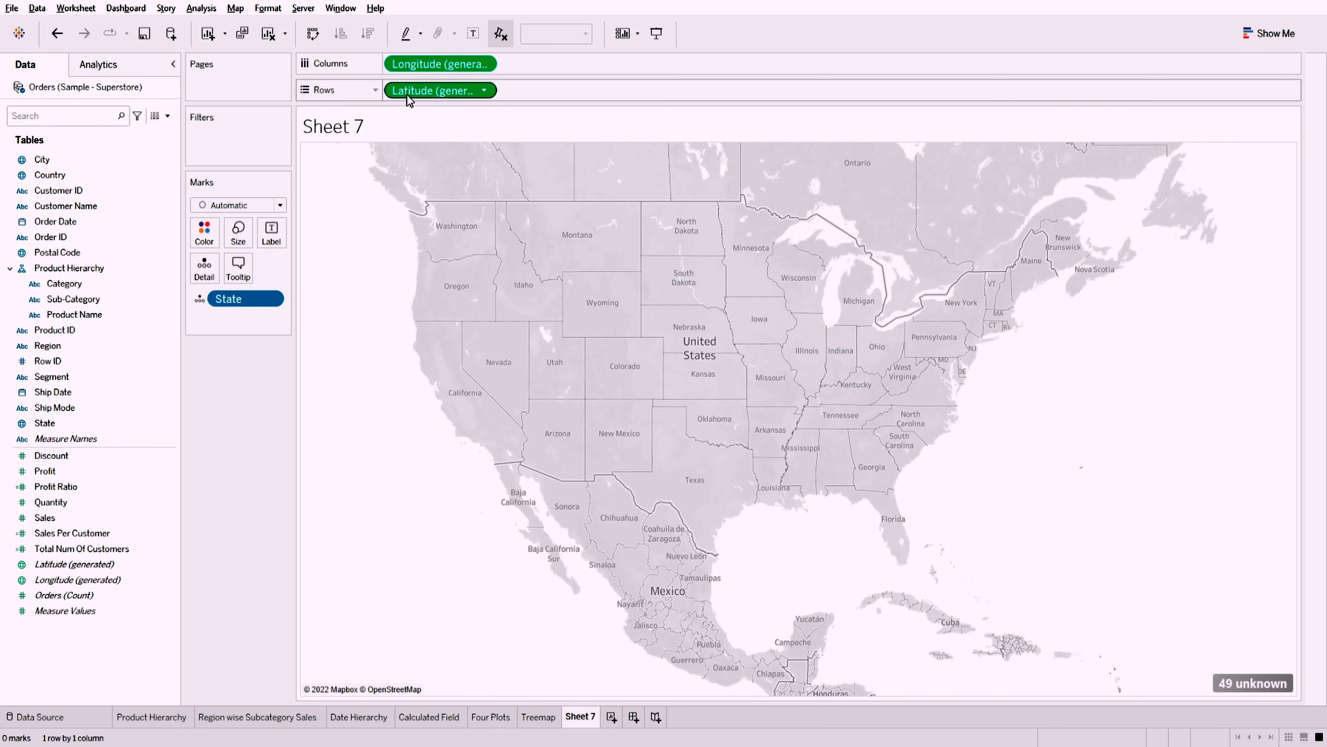
{"action": "left_click", "coordinate": [268, 34]}
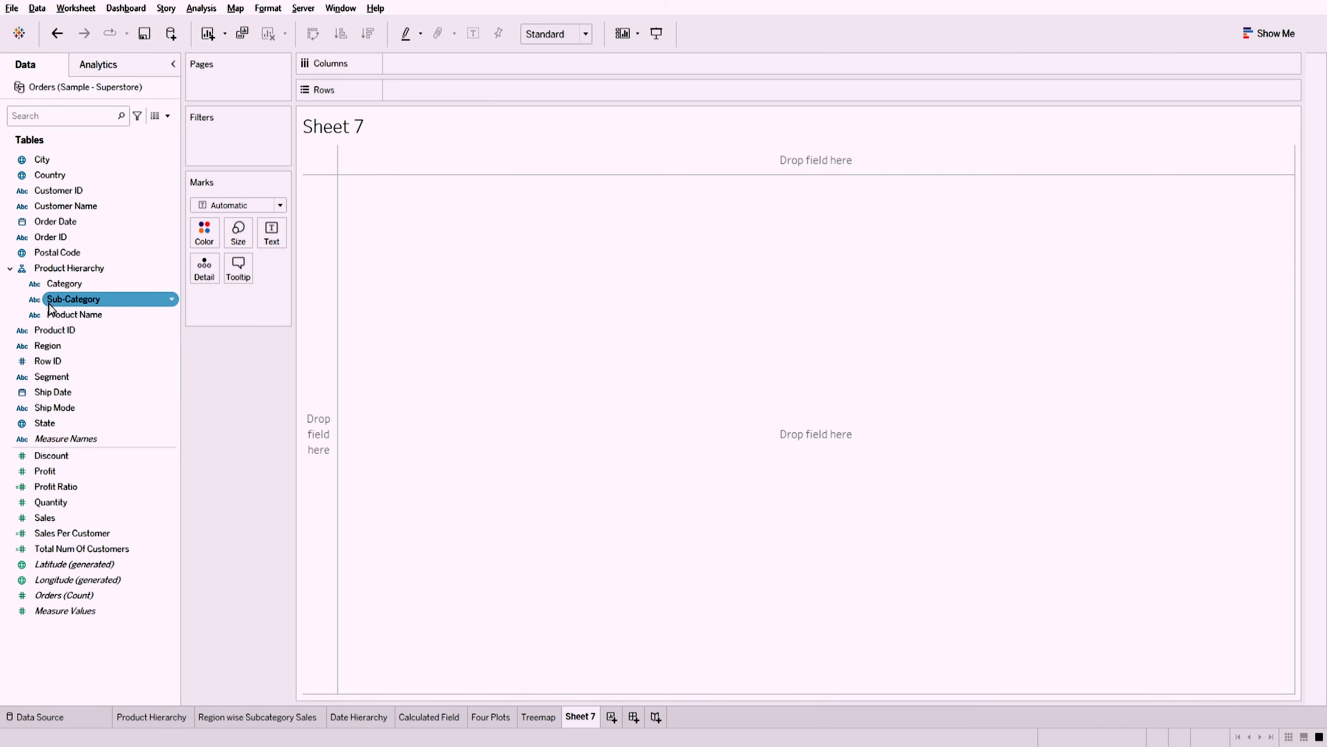
- Try to plot Postal Code on the map, and clear the worksheet
{"action": "left_click", "coordinate": [50, 253]}
{"action": "double_click", "coordinate": [50, 253]}
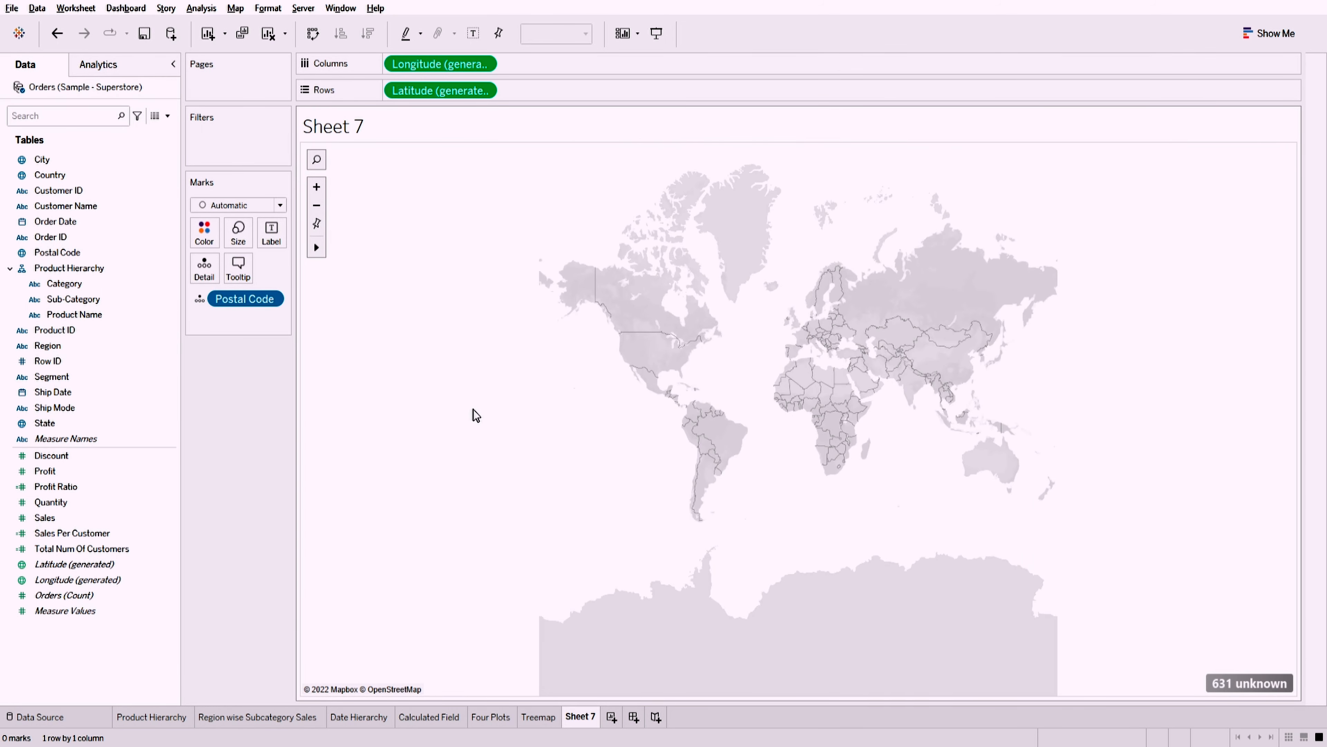
{"action": "scroll", "coordinate": [568, 440], "scroll_direction": "up", "scroll_amount": 5}
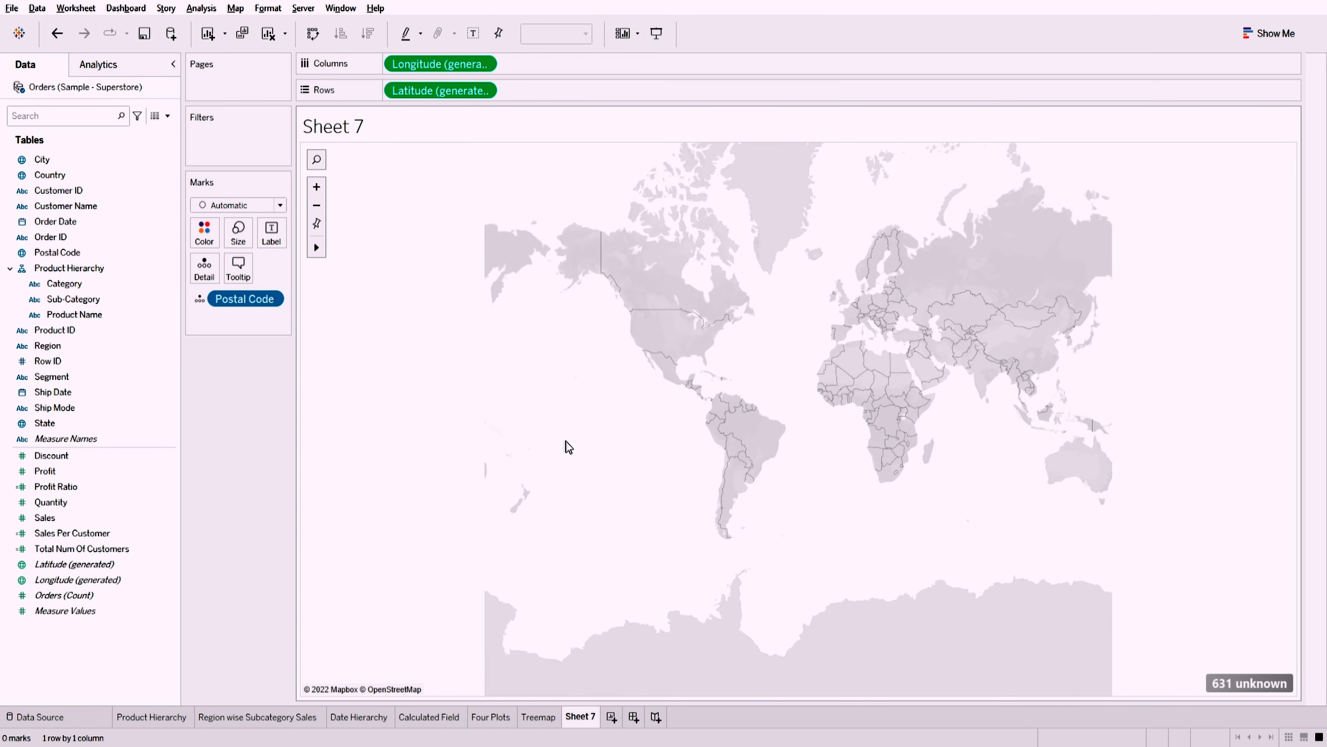
{"action": "left_click_drag", "start_coordinate": [791, 331], "coordinate": [644, 603]}
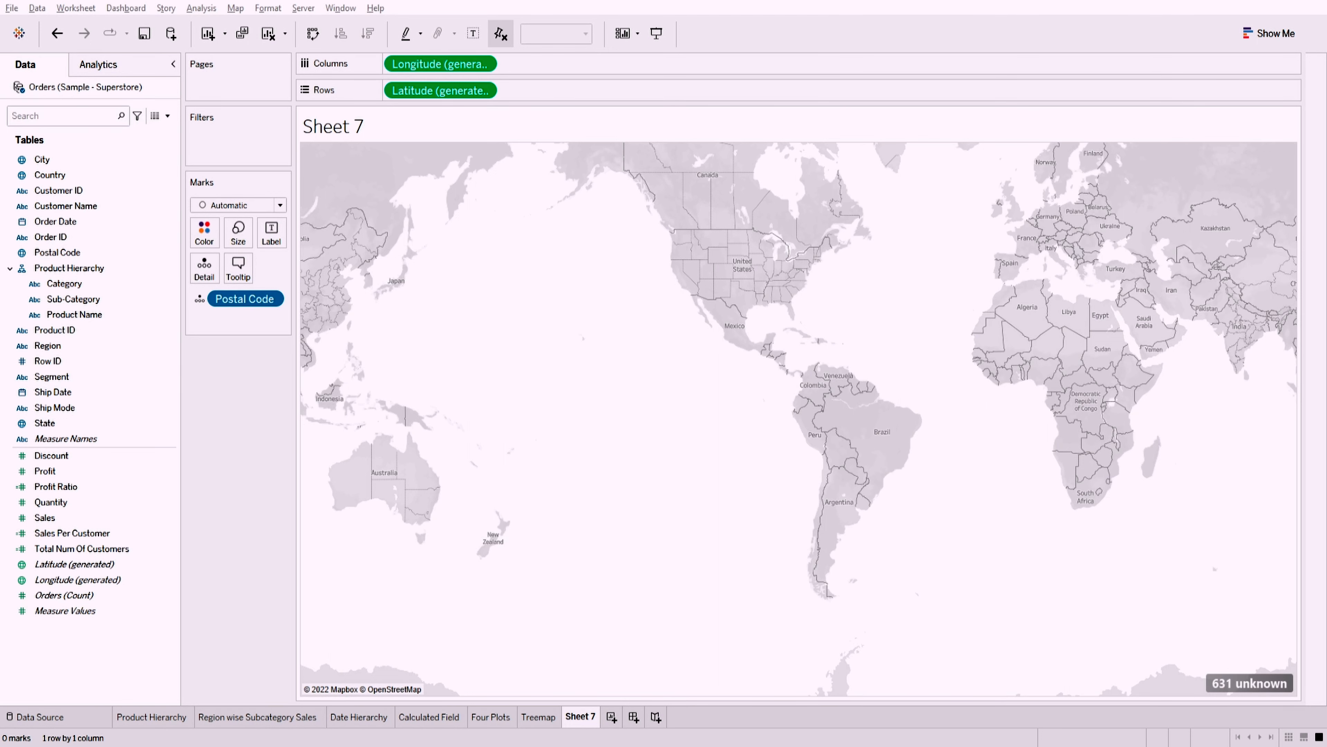
{"action": "scroll", "coordinate": [547, 320], "scroll_direction": "up", "scroll_amount": 1}
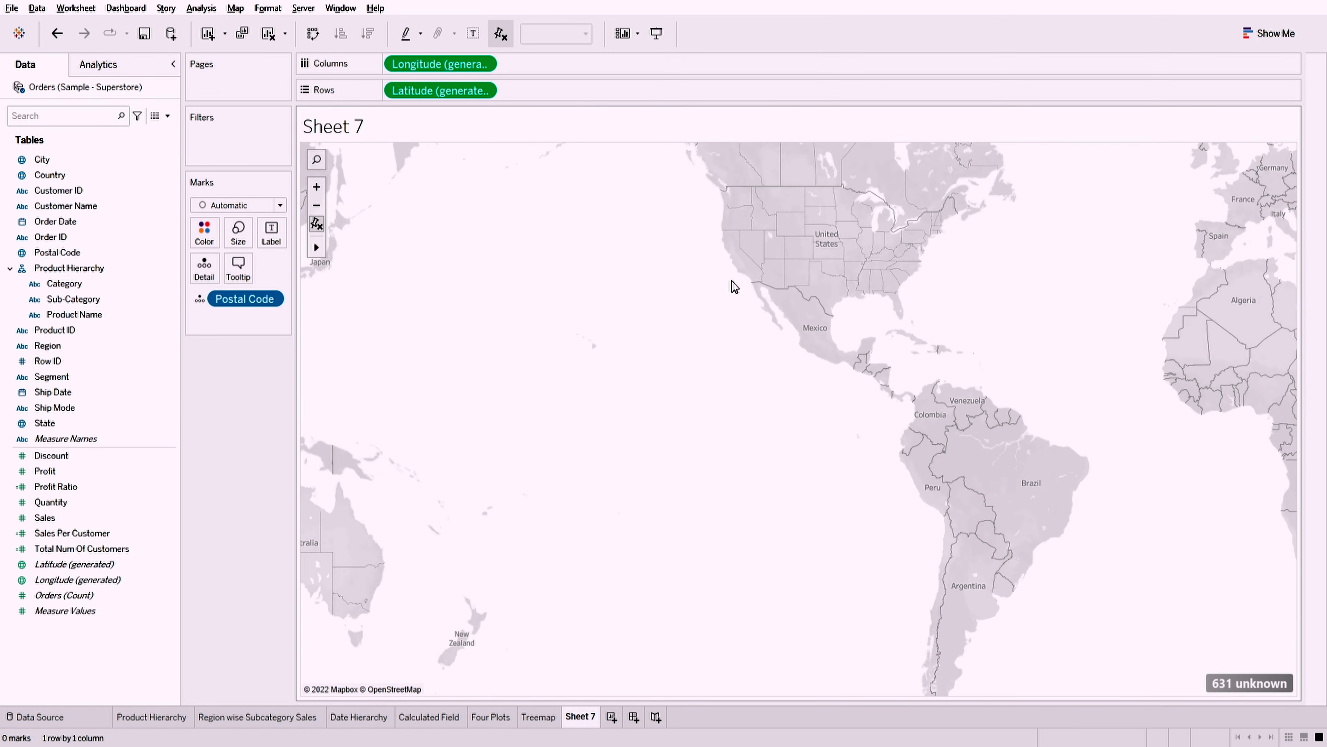
{"action": "left_click_drag", "start_coordinate": [844, 243], "coordinate": [612, 498]}
{"action": "left_click", "coordinate": [268, 34]}
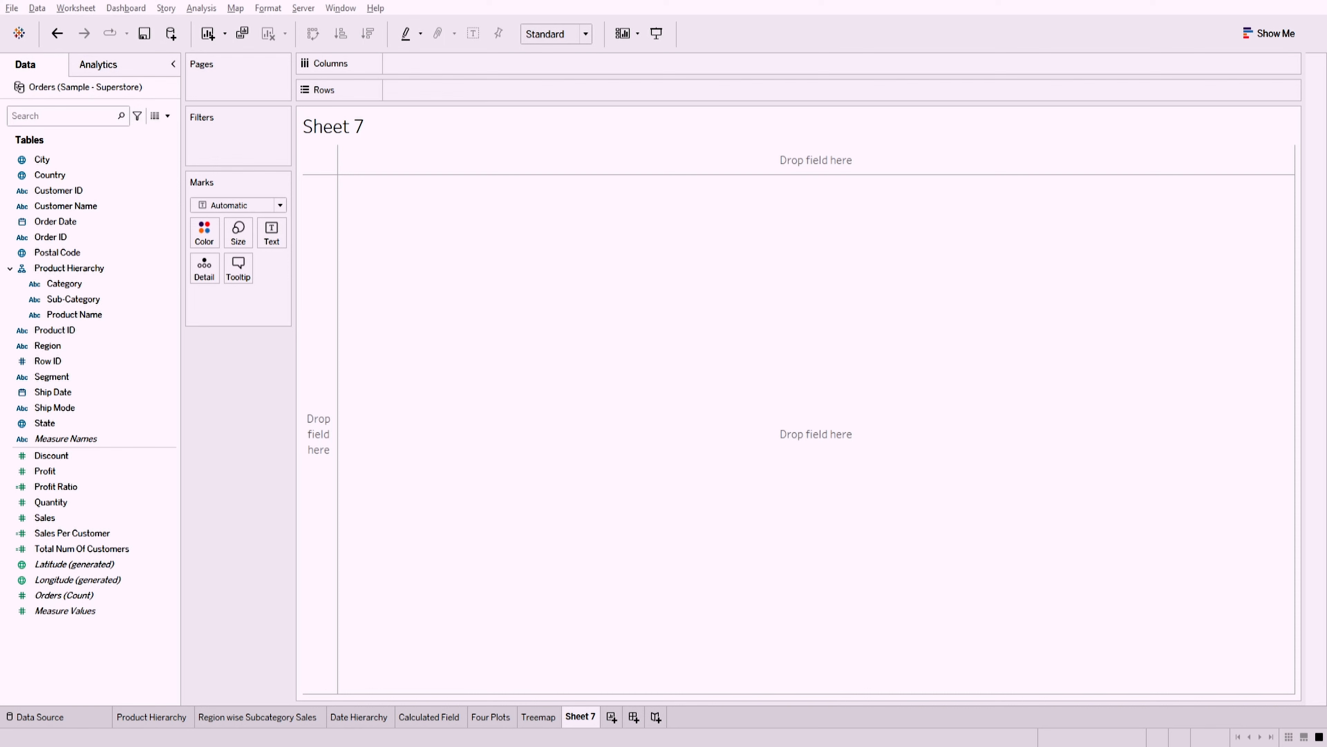
- Map the State field, examine the marks across the United States, and clear the worksheet
{"action": "double_click", "coordinate": [45, 423]}
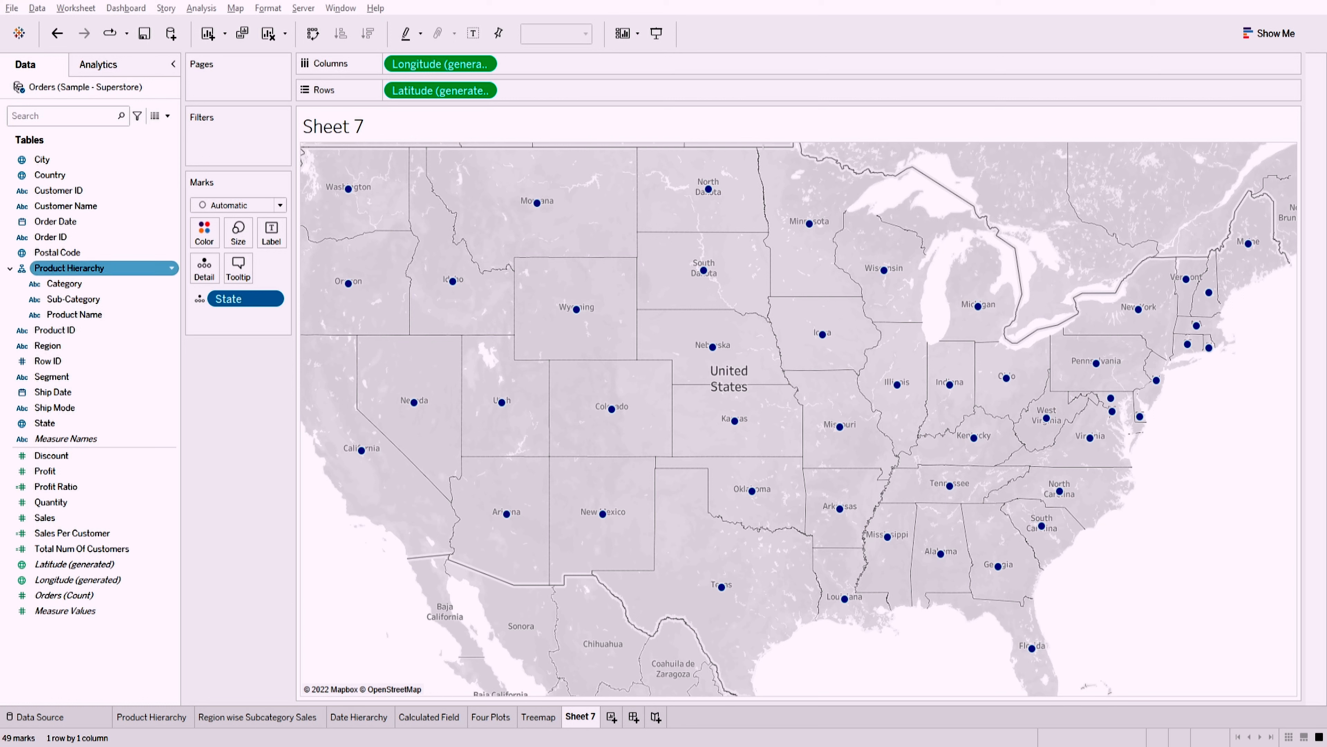
{"action": "scroll", "coordinate": [797, 412], "scroll_direction": "down", "scroll_amount": 1}
{"action": "scroll", "coordinate": [607, 348], "scroll_direction": "down", "scroll_amount": 5}
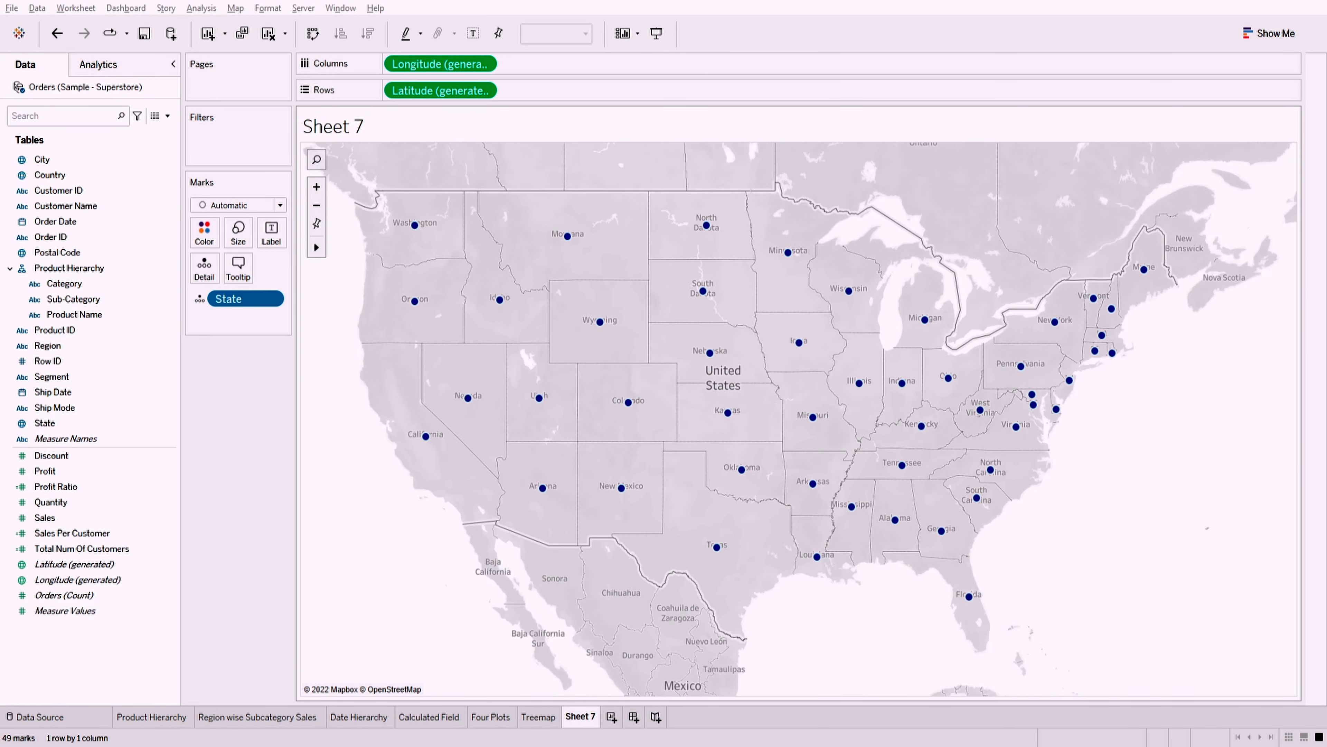
{"action": "scroll", "coordinate": [606, 348], "scroll_direction": "down", "scroll_amount": 5}
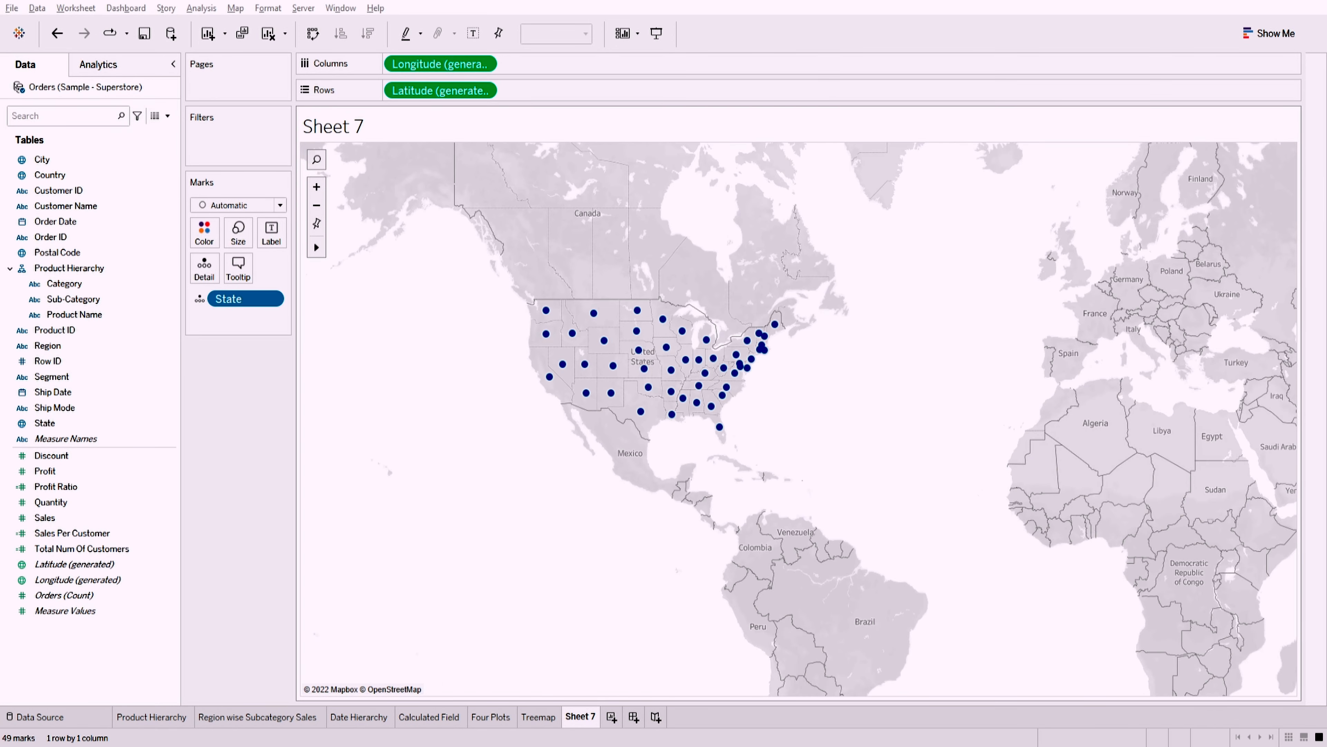
{"action": "scroll", "coordinate": [722, 390], "scroll_direction": "up", "scroll_amount": 5}
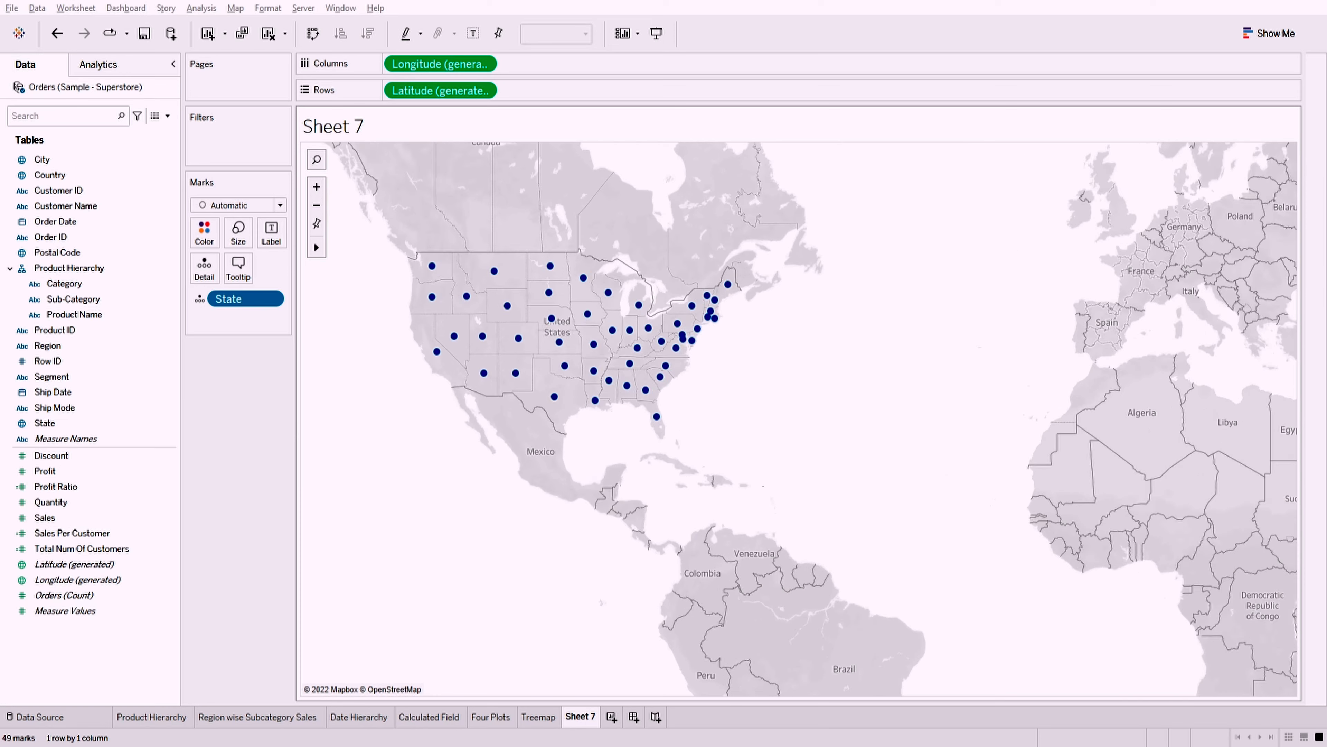
{"action": "left_click_drag", "start_coordinate": [489, 252], "coordinate": [571, 373]}
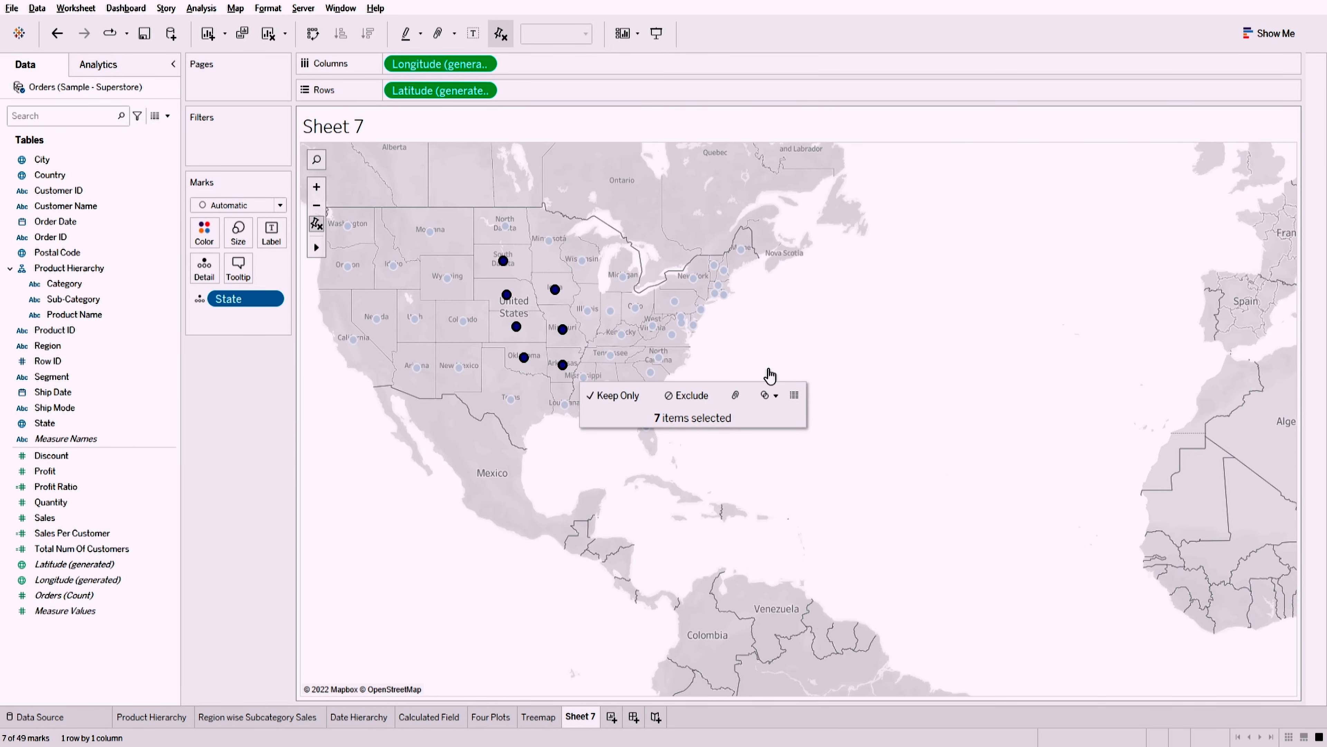
{"action": "left_click", "coordinate": [785, 326]}
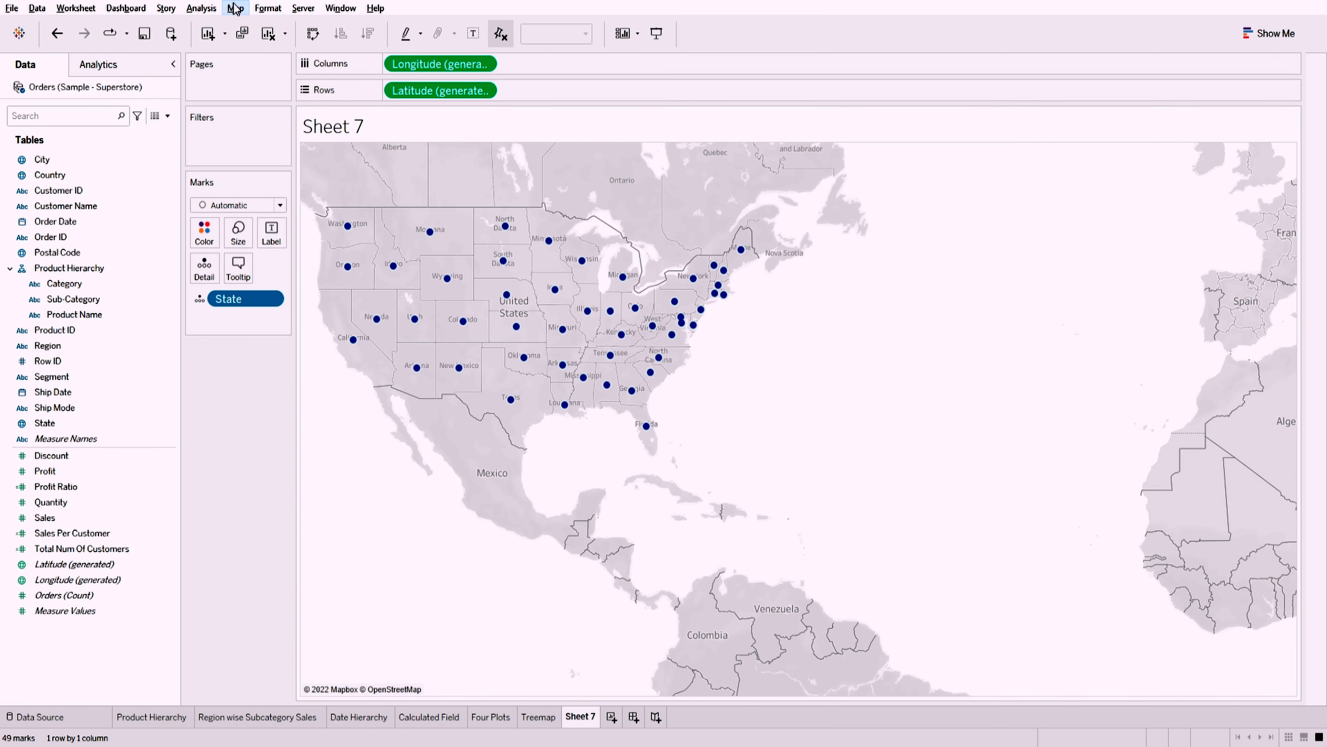
{"action": "left_click", "coordinate": [268, 33]}
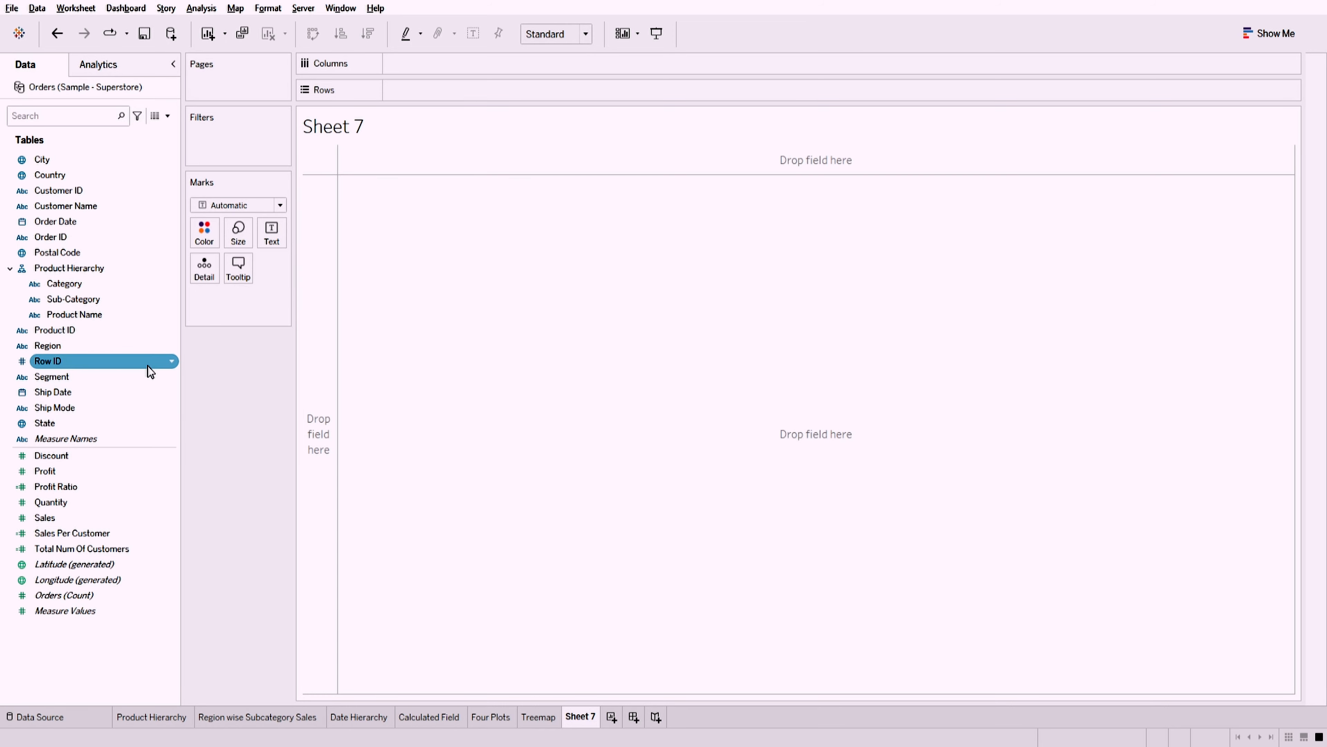
- Plot State on the map and size the state marks by Sales
{"action": "double_click", "coordinate": [47, 425]}
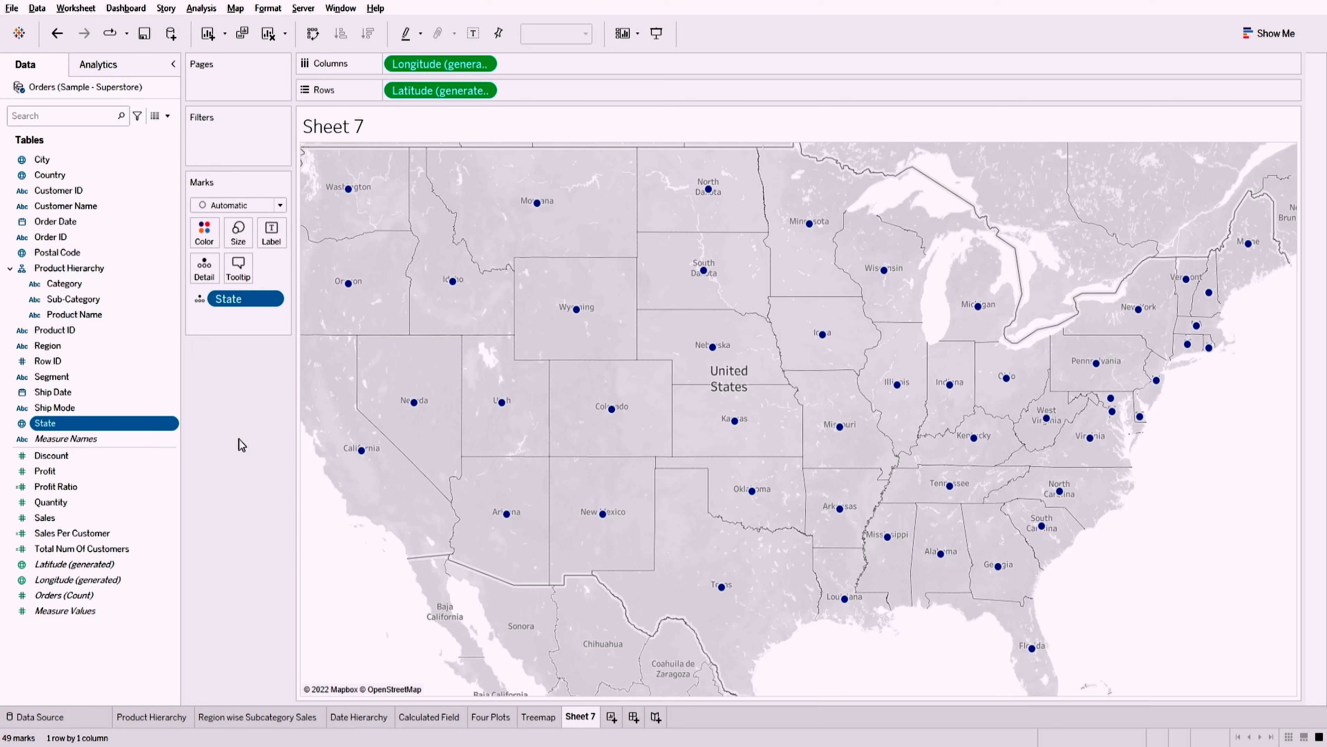
{"action": "mouse_move", "coordinate": [166, 426]}
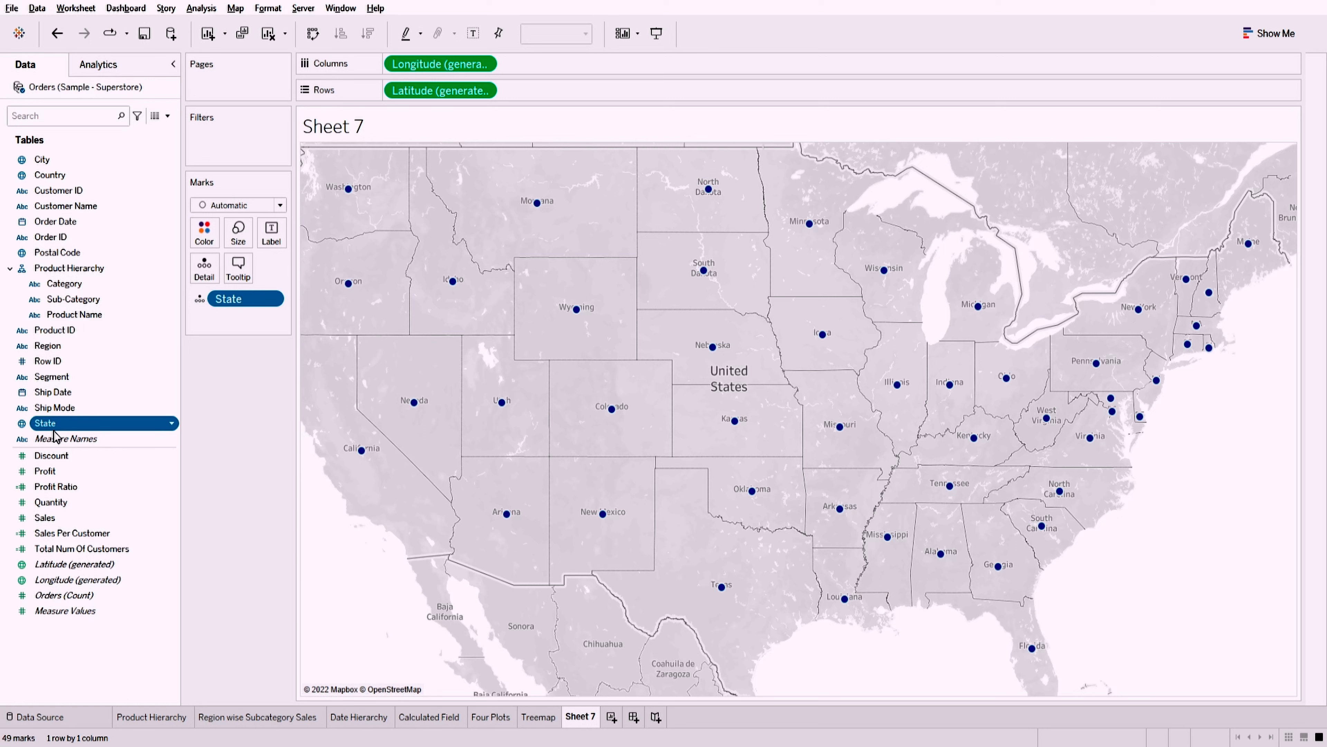
{"action": "left_click", "coordinate": [45, 519]}
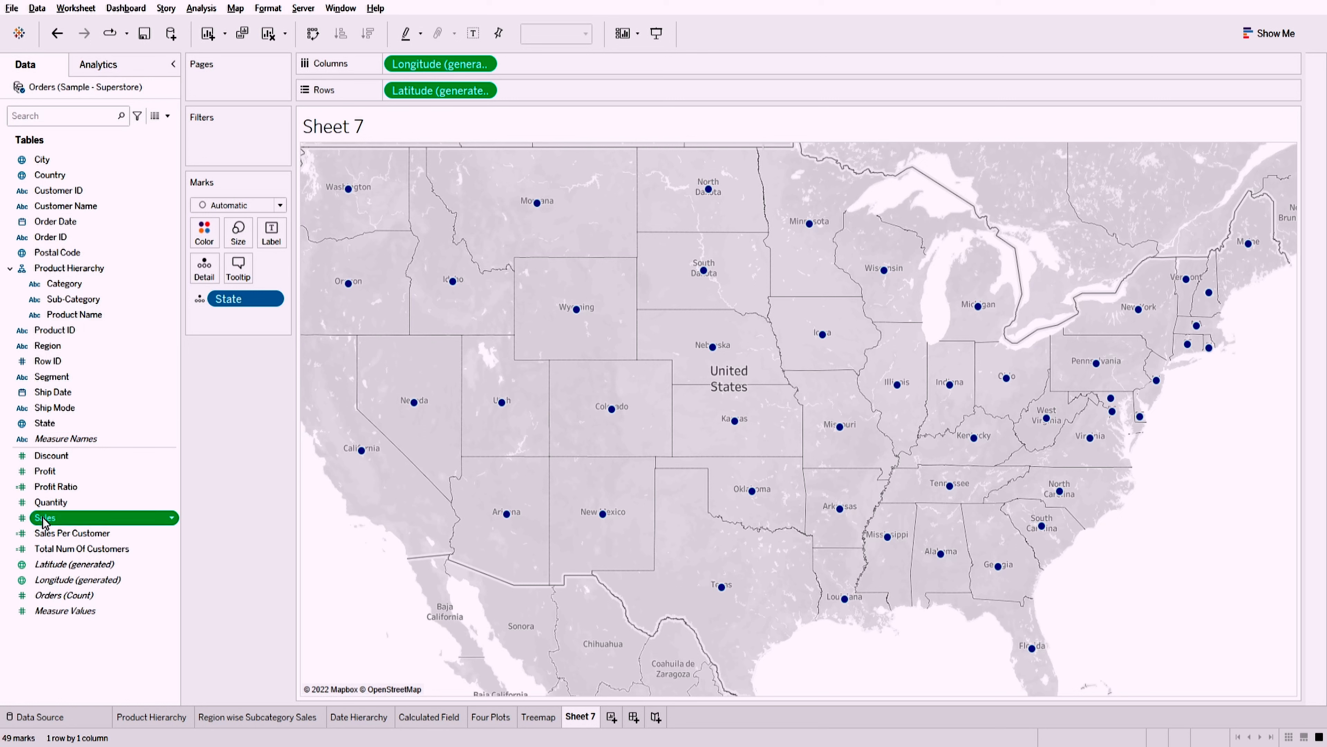
{"action": "left_click_drag", "start_coordinate": [45, 520], "coordinate": [207, 453]}
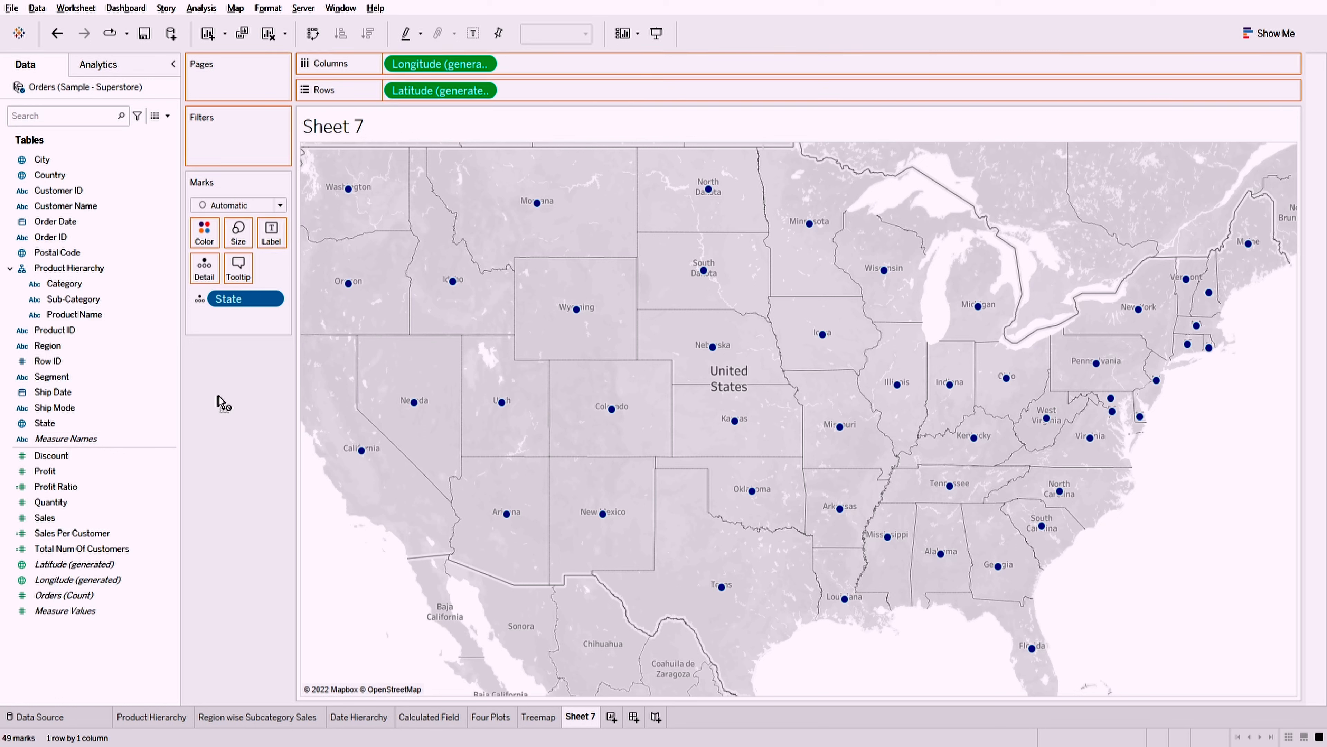
{"action": "left_click_drag", "start_coordinate": [224, 339], "coordinate": [239, 234]}
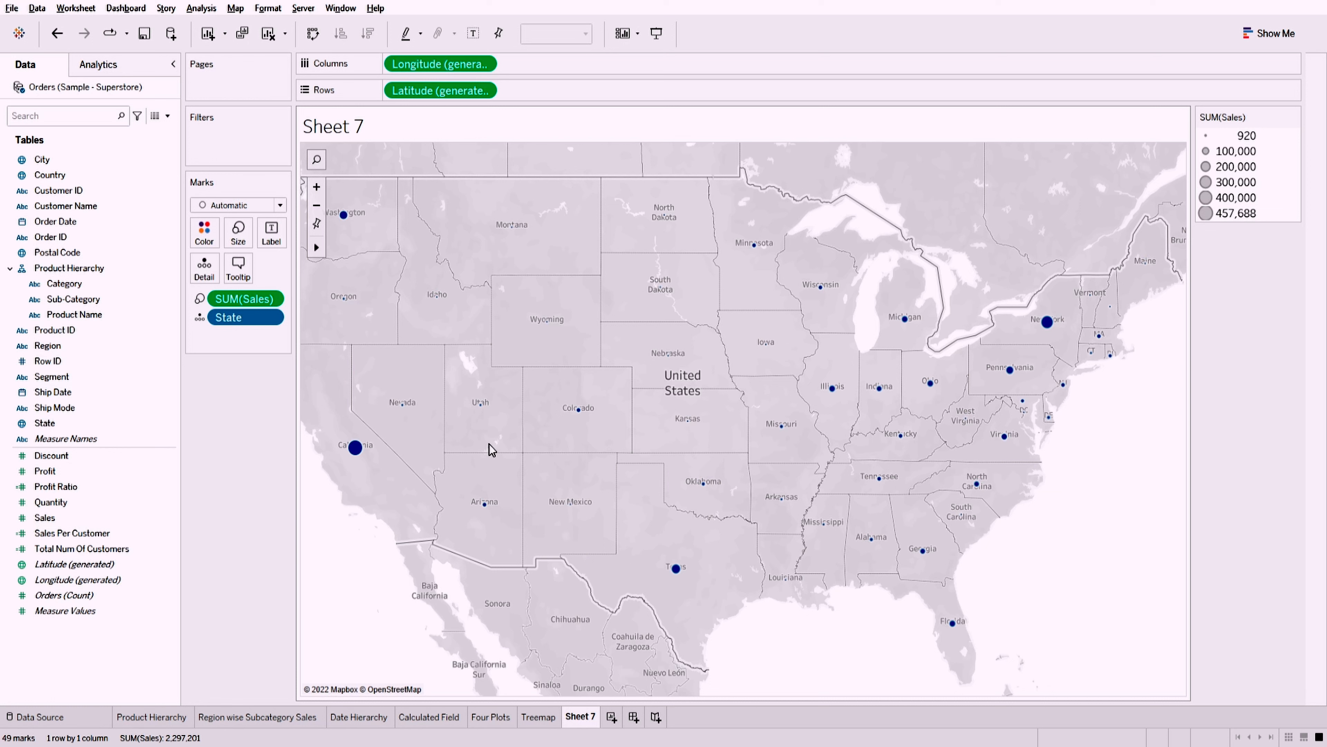
{"action": "mouse_move", "coordinate": [351, 452]}
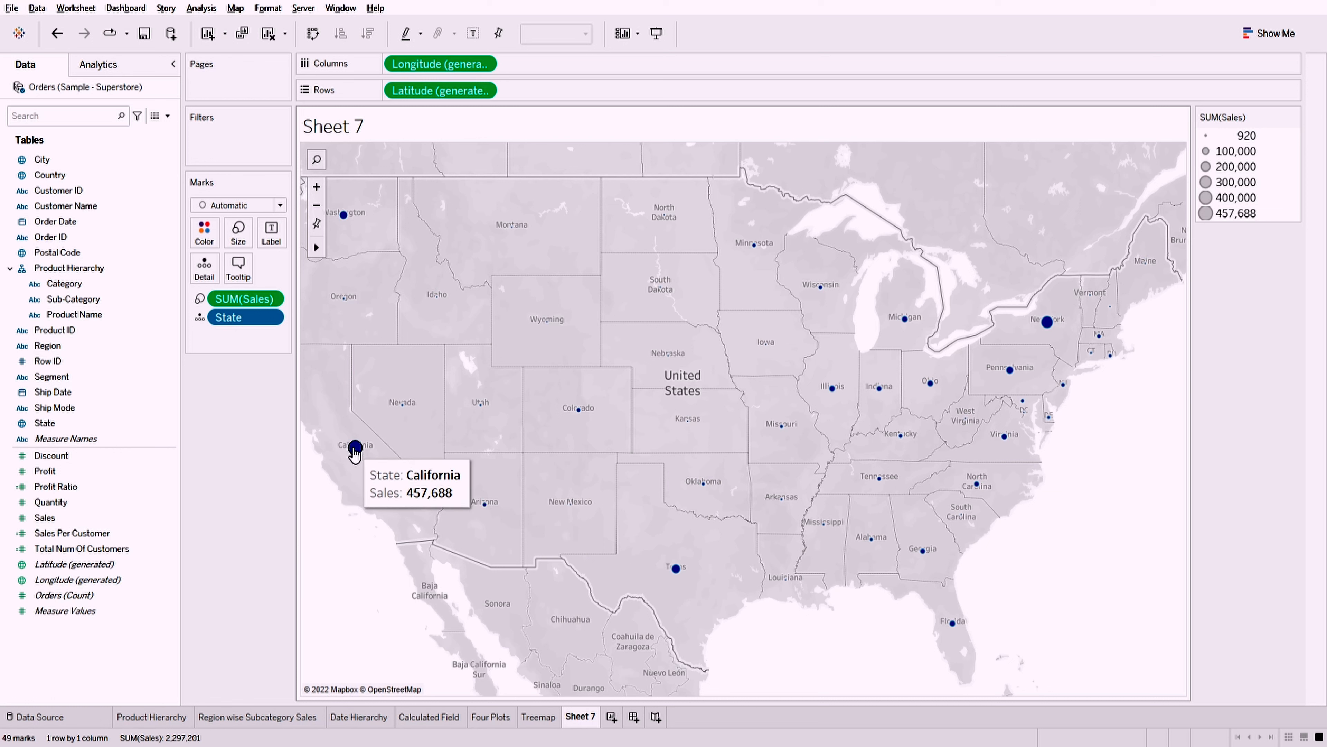
{"action": "mouse_move", "coordinate": [1046, 324]}
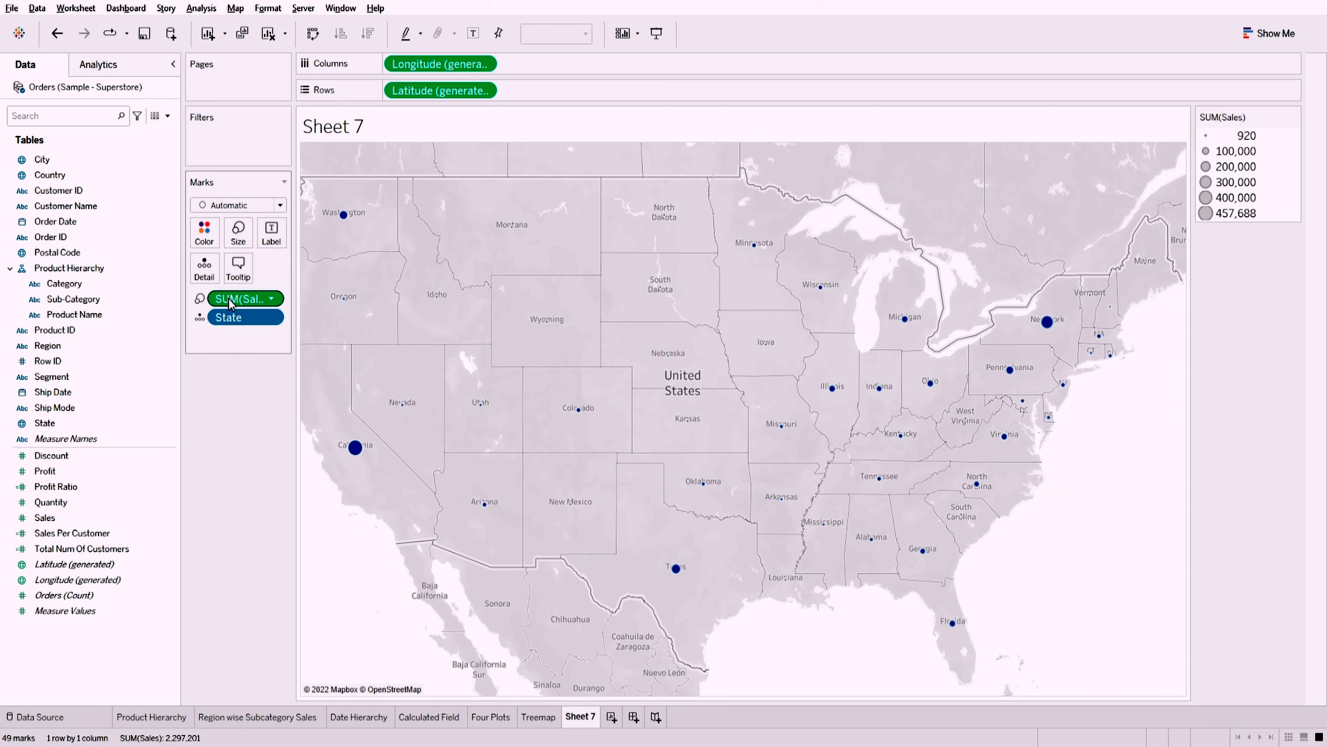
- Shade the states by Sales instead of sizing their marks, and recolor the filled map with a brown palette
{"action": "left_click_drag", "start_coordinate": [230, 303], "coordinate": [212, 236]}
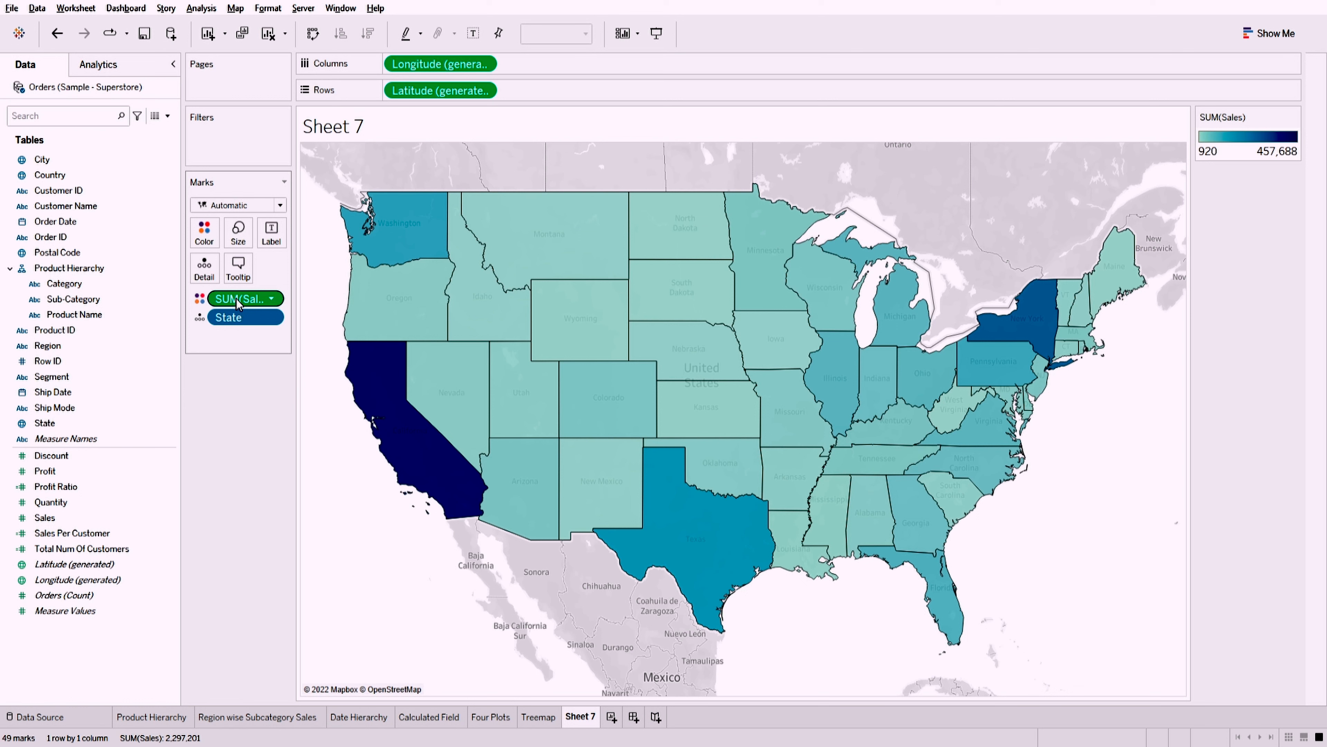
{"action": "left_click_drag", "start_coordinate": [238, 302], "coordinate": [241, 234]}
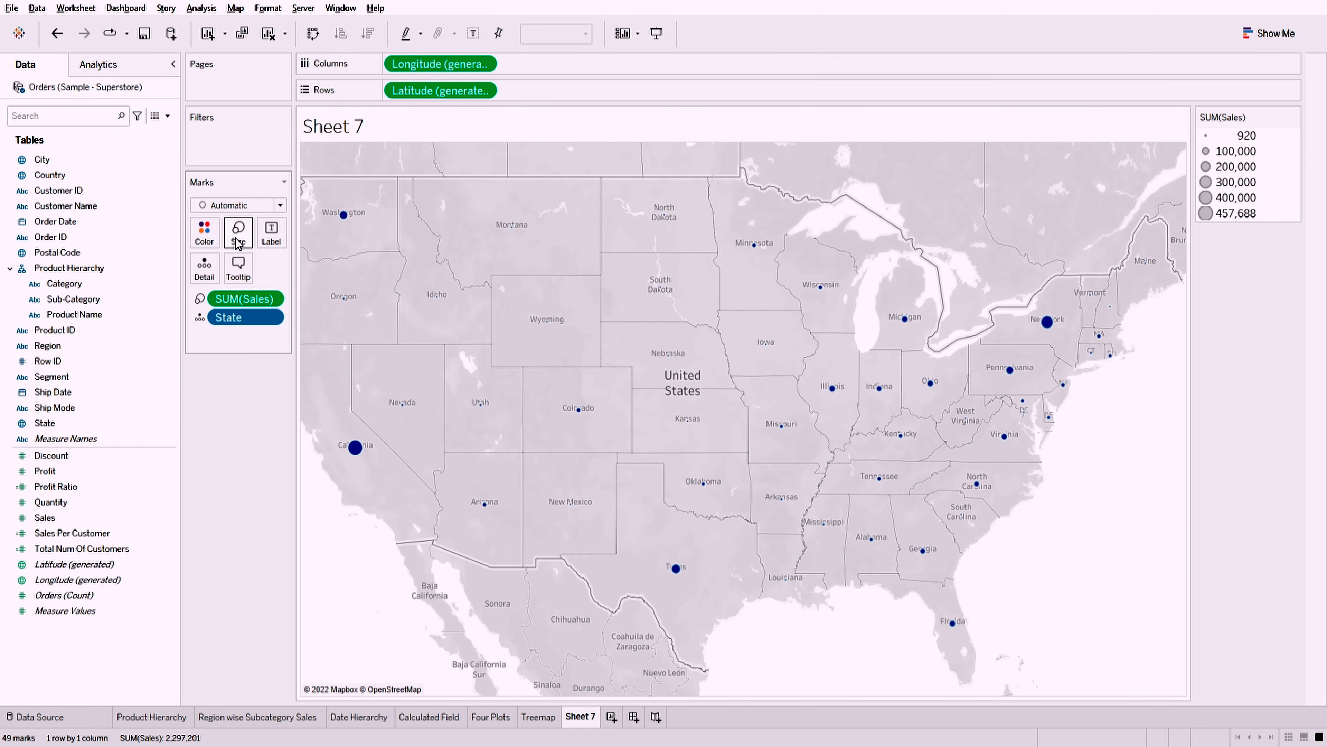
{"action": "left_click_drag", "start_coordinate": [234, 302], "coordinate": [216, 234]}
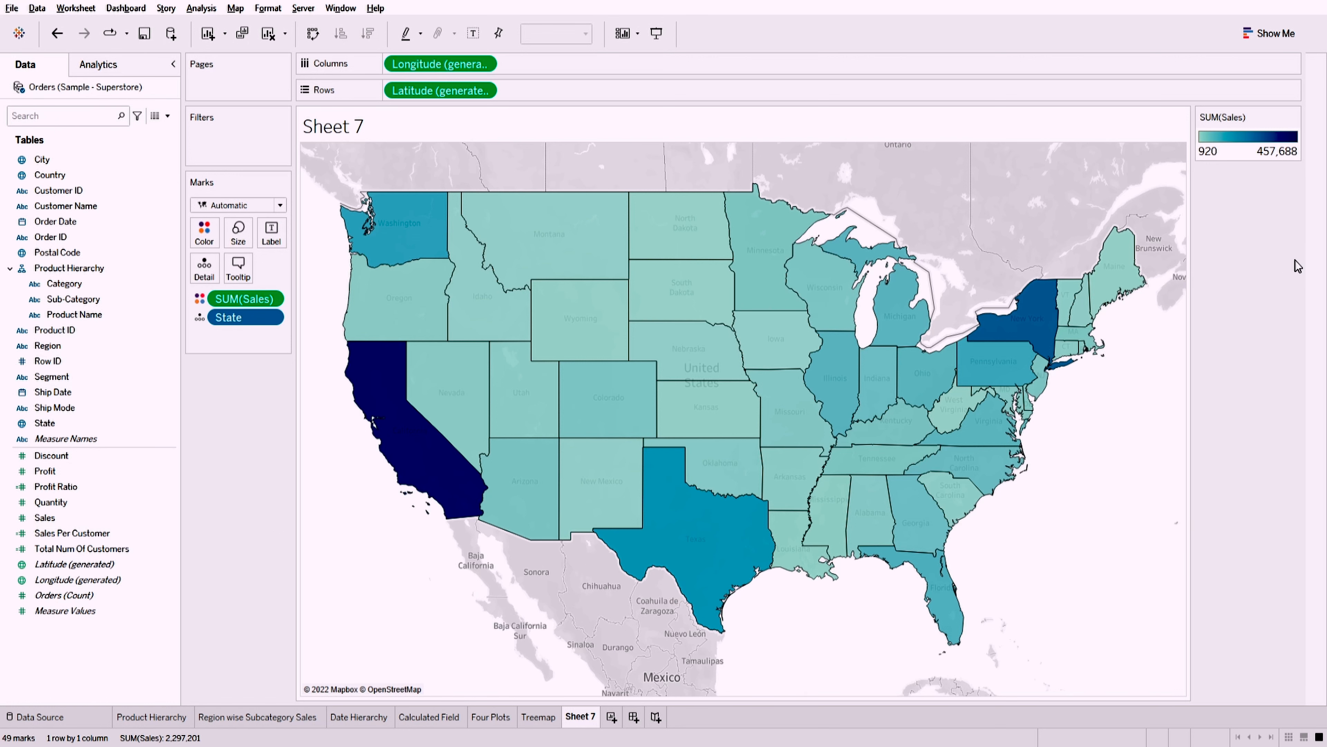
{"action": "left_click", "coordinate": [164, 224]}
{"action": "left_click", "coordinate": [206, 233]}
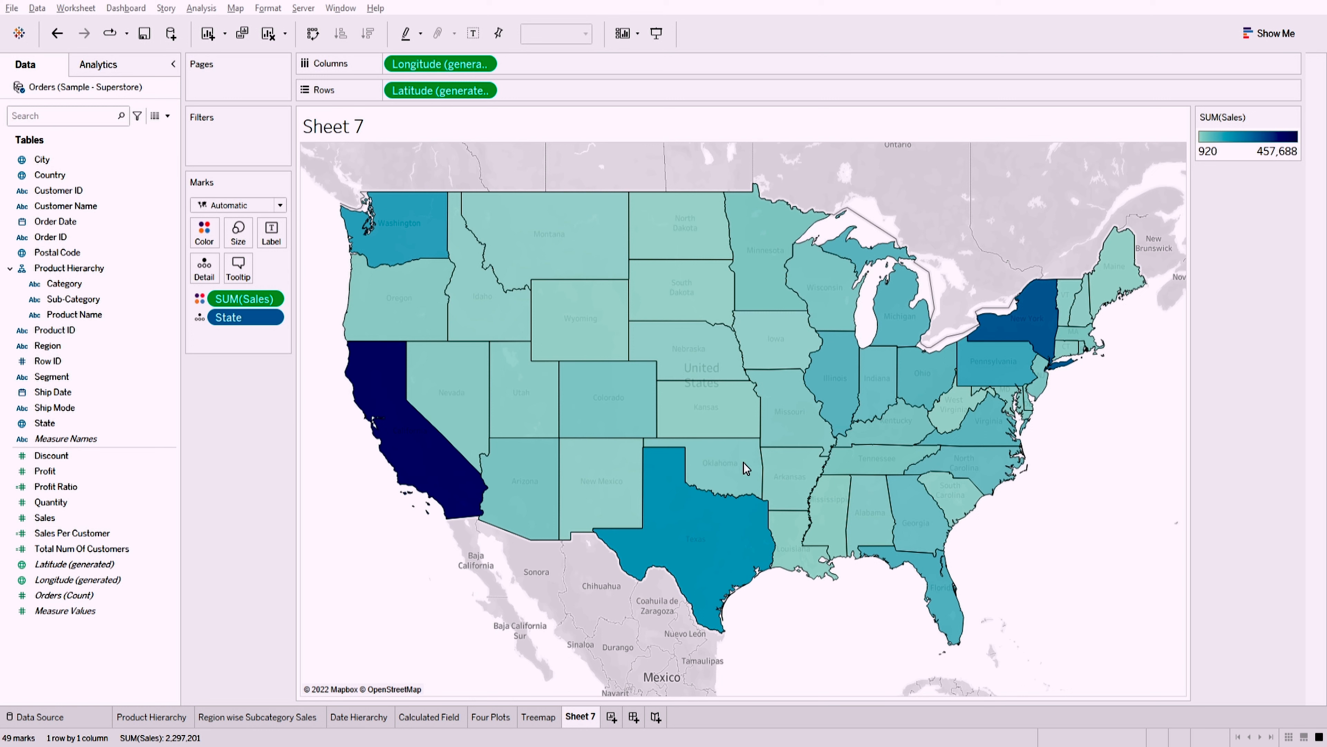
{"action": "left_click", "coordinate": [673, 453]}
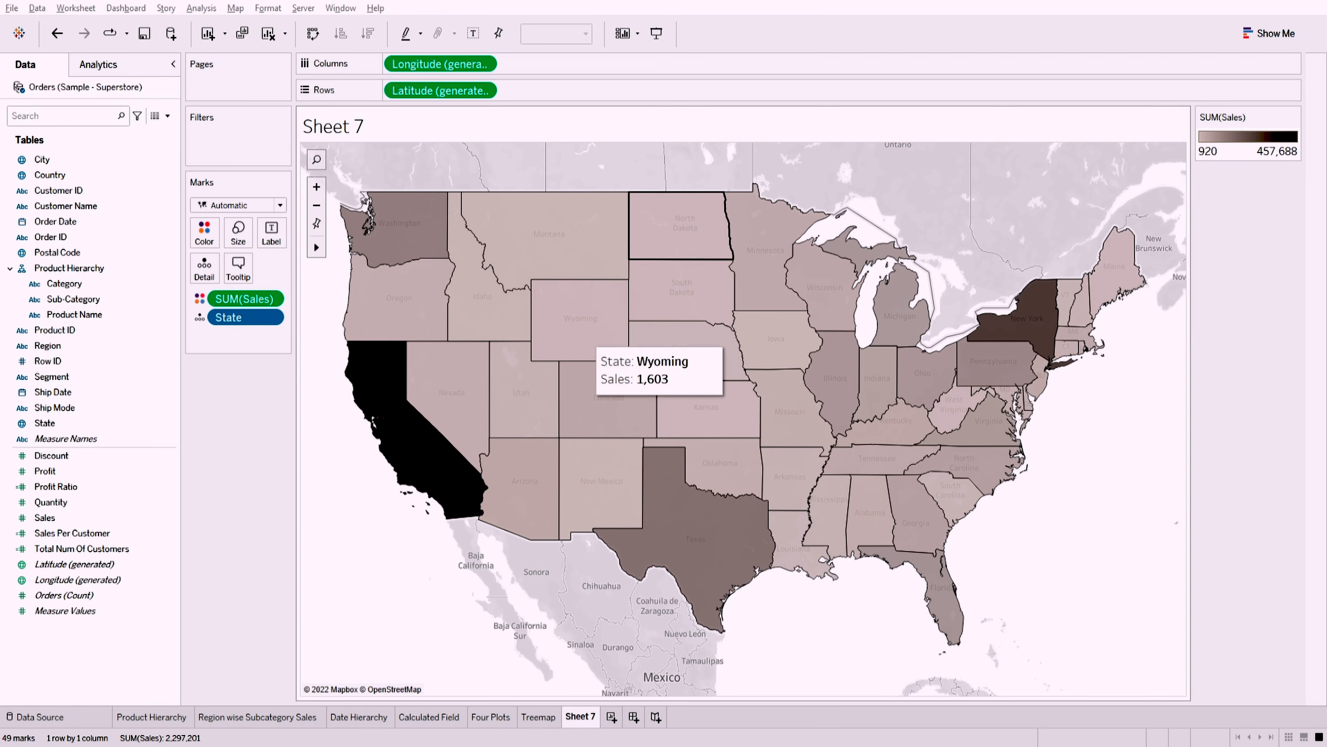
- Rename the worksheet as Geographic Data
{"action": "double_click", "coordinate": [586, 716]}
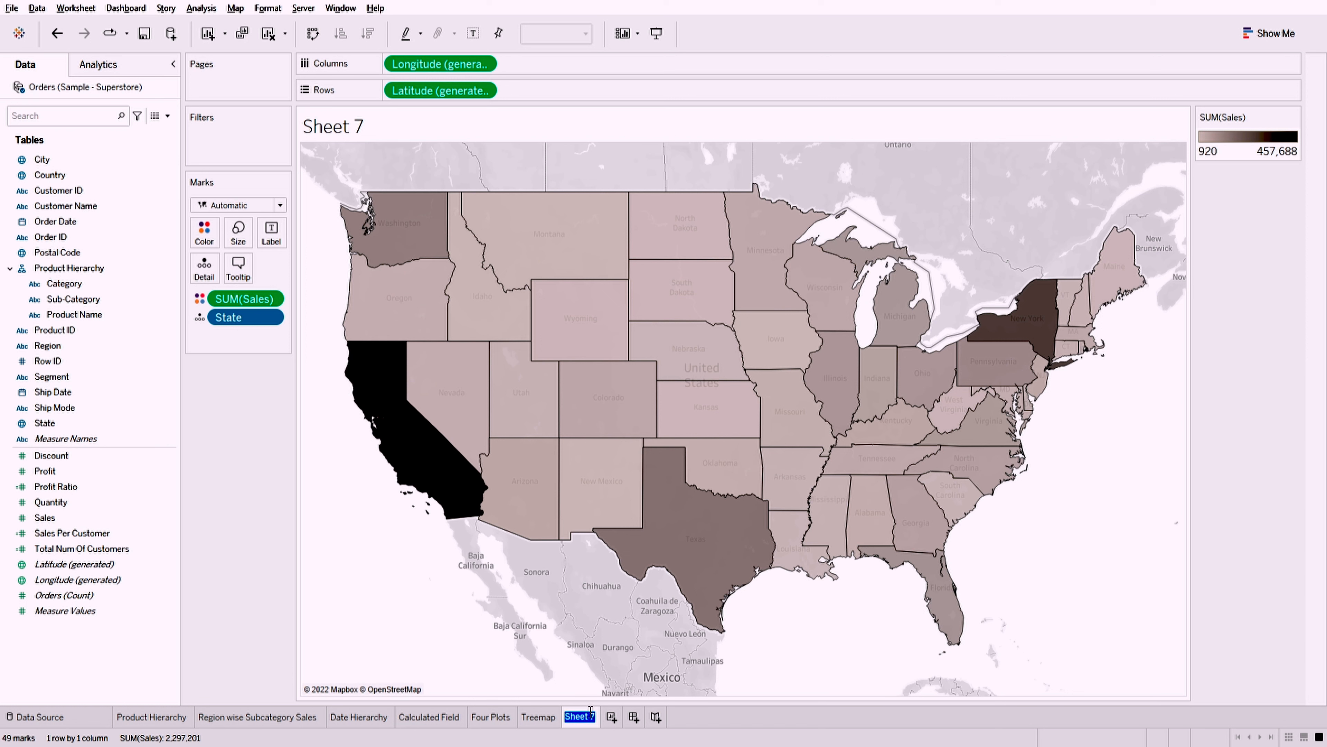
{"action": "type", "text": "Geographi"}
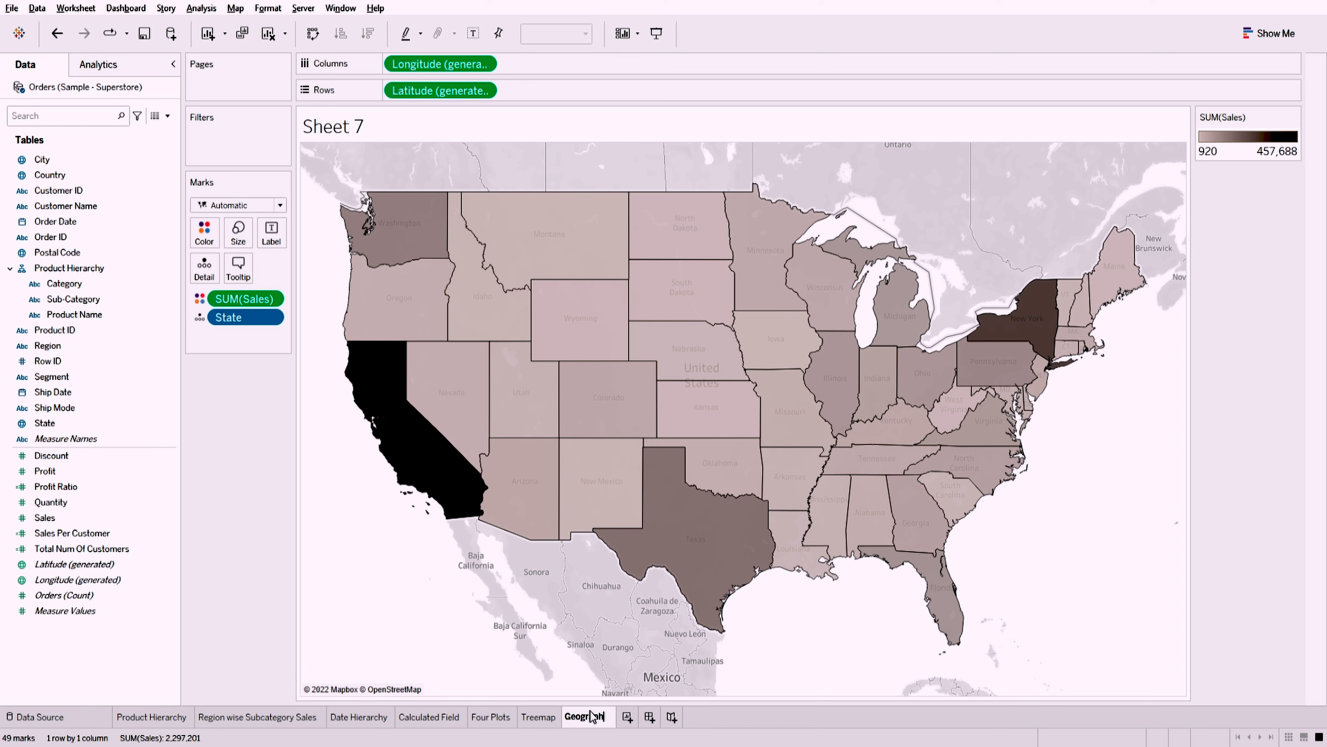
{"action": "type", "text": "c Data"}
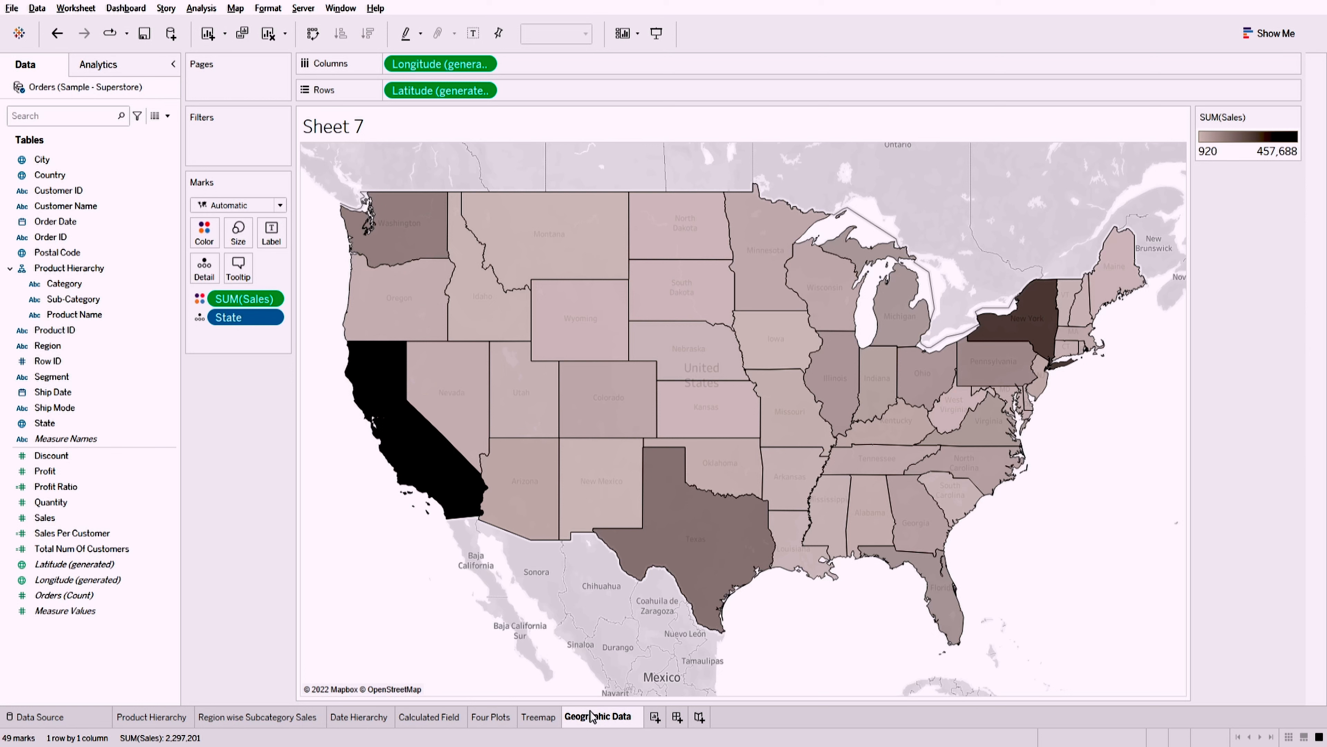
{"action": "key", "text": "Return"}
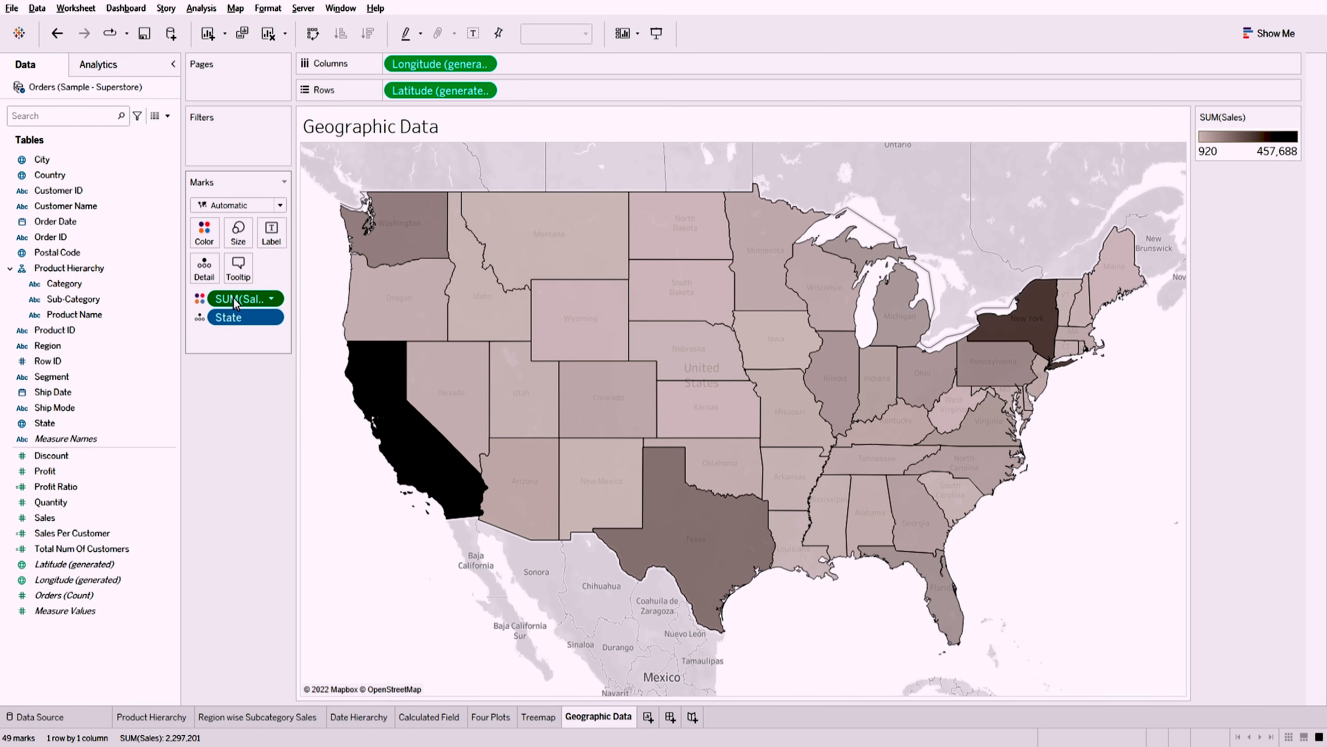
- Represent Sales by the size of the state marks instead of color, and enlarge the marks
{"action": "left_click_drag", "start_coordinate": [243, 299], "coordinate": [242, 234]}
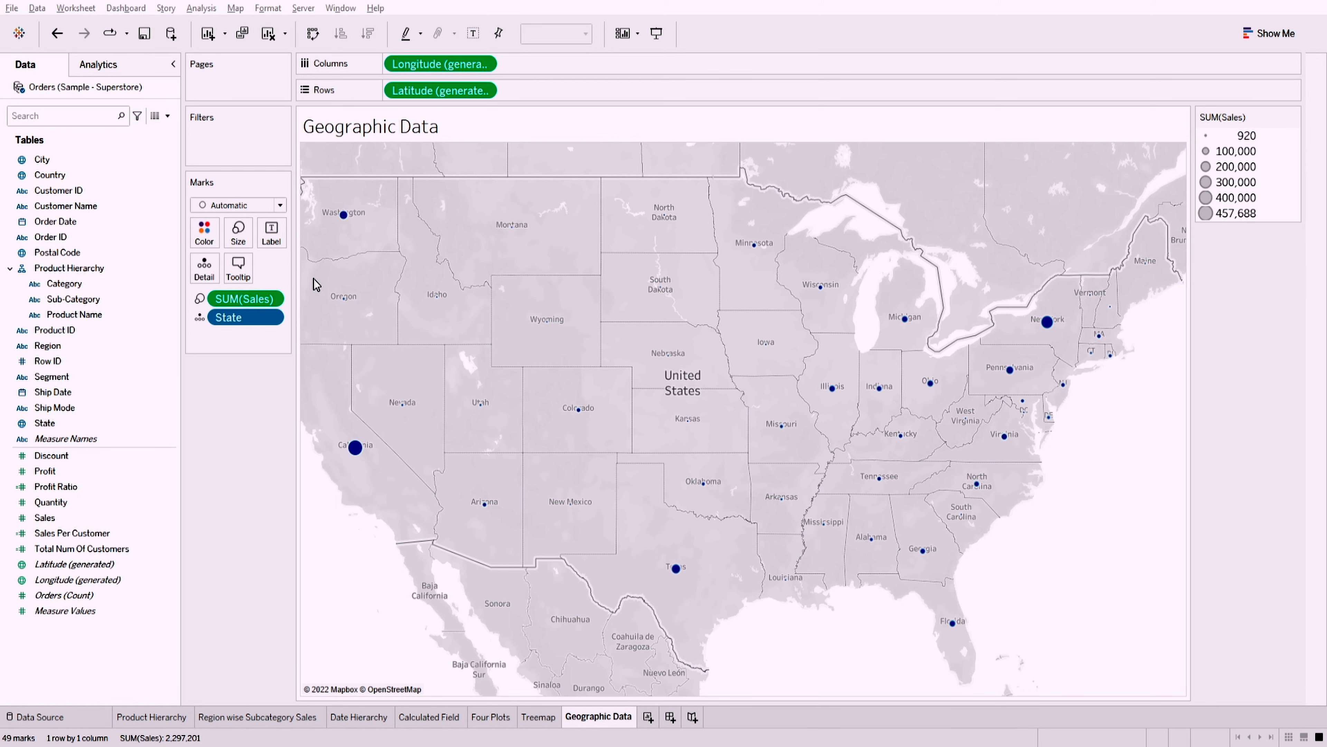
{"action": "key", "text": "ctrl+shift+b"}
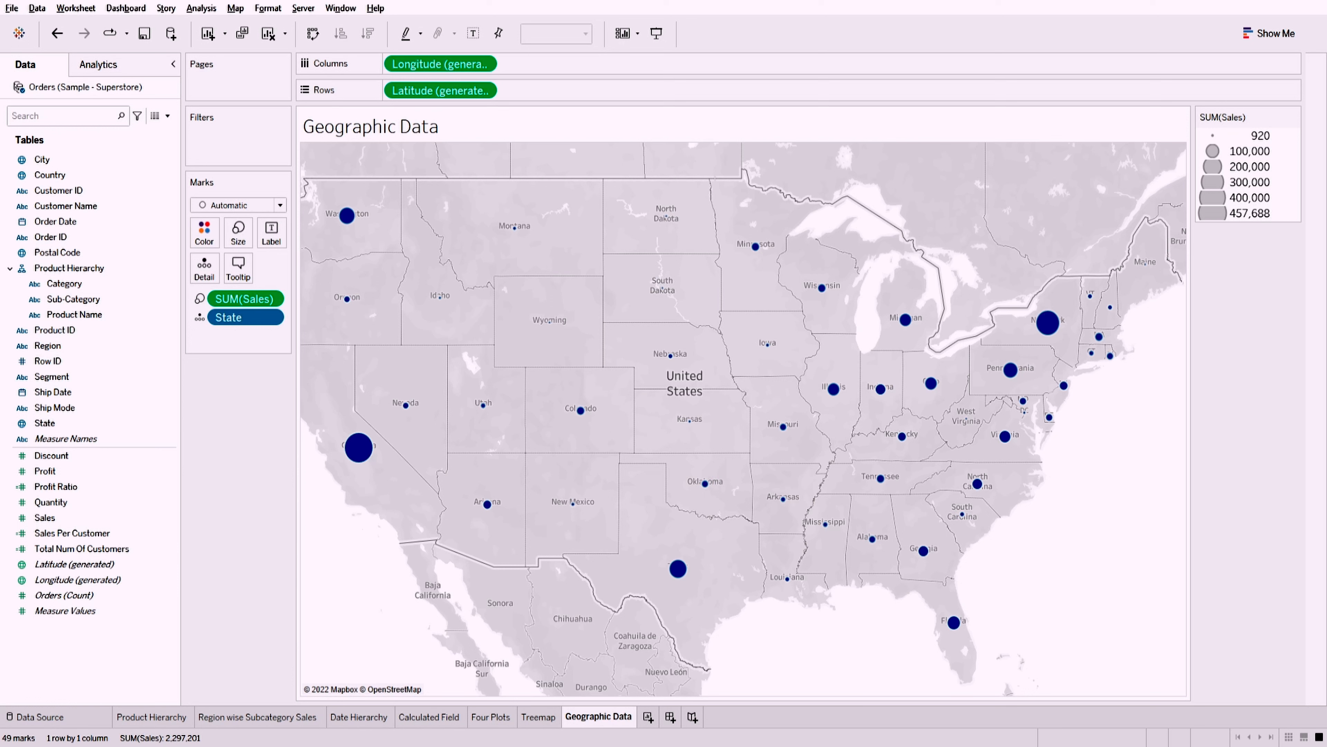
- Color the state marks by Profit using a diverging palette from red through green to black
{"action": "left_click", "coordinate": [68, 472]}
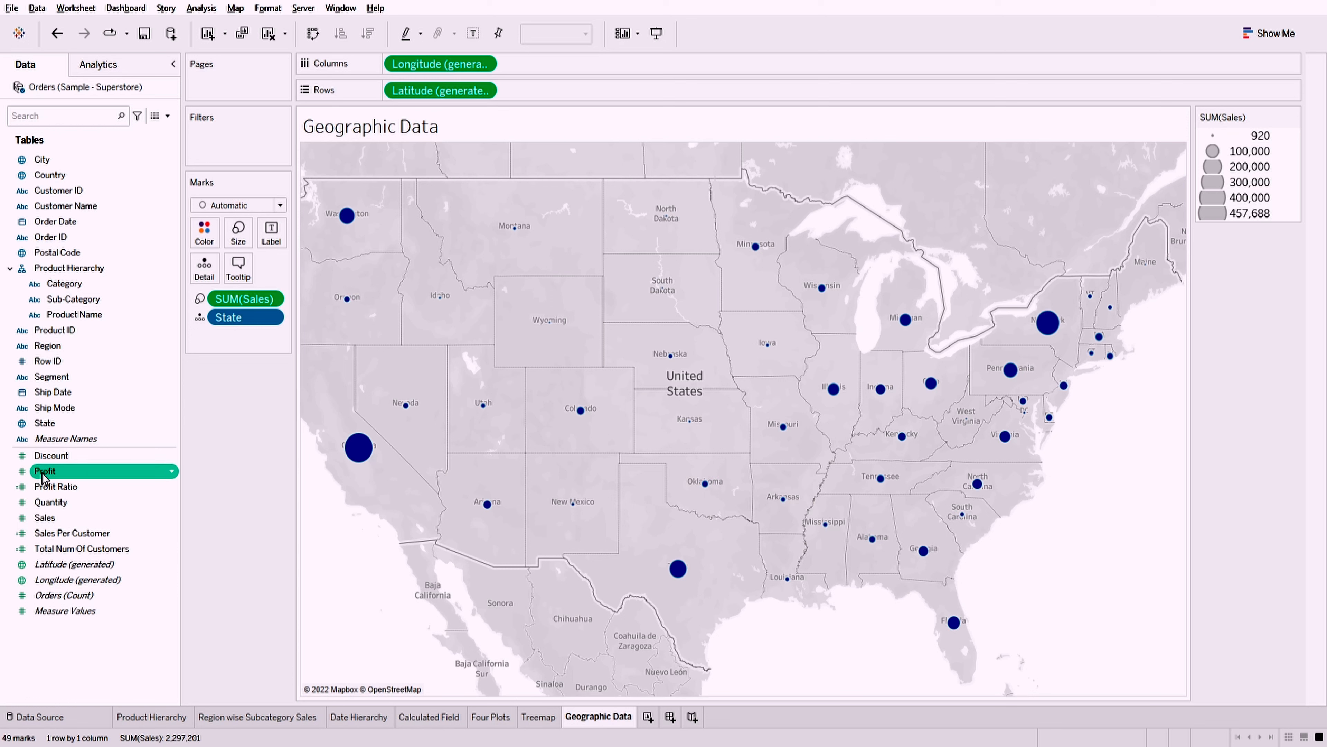
{"action": "left_click_drag", "start_coordinate": [43, 476], "coordinate": [205, 242]}
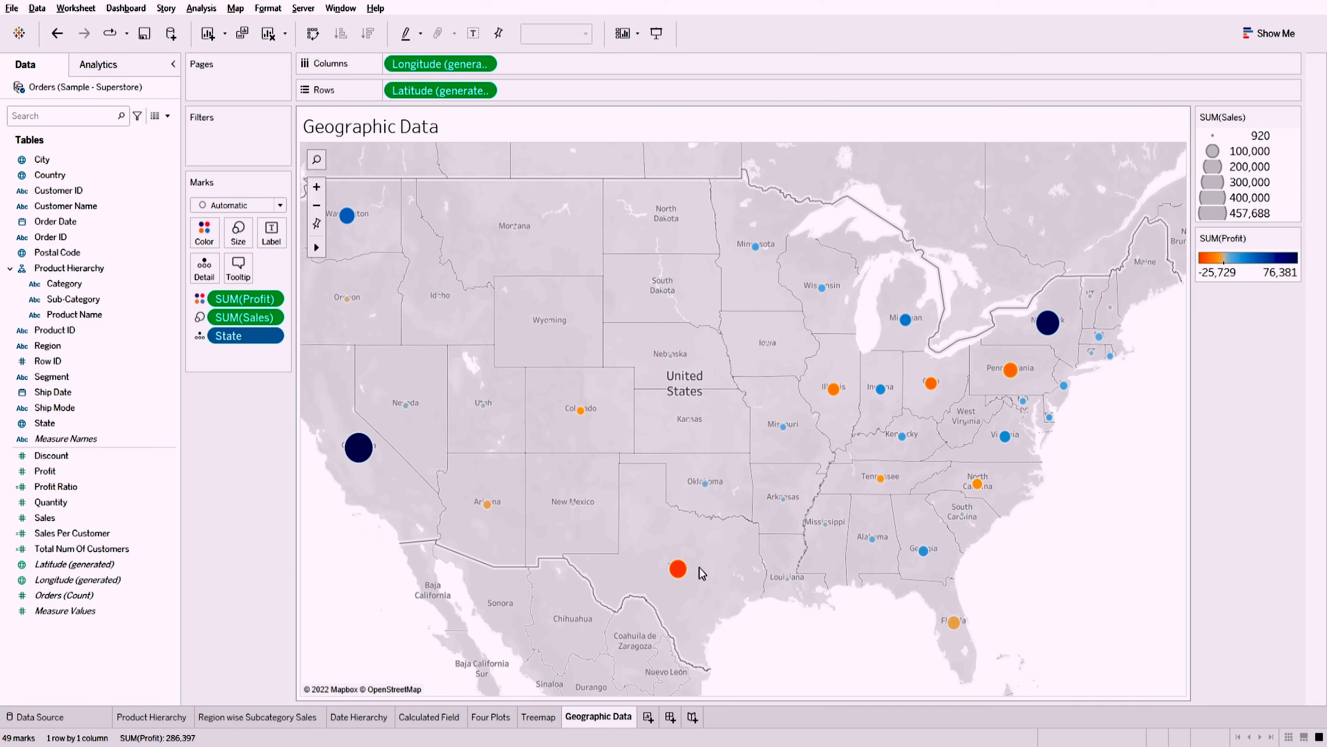
{"action": "mouse_move", "coordinate": [680, 571]}
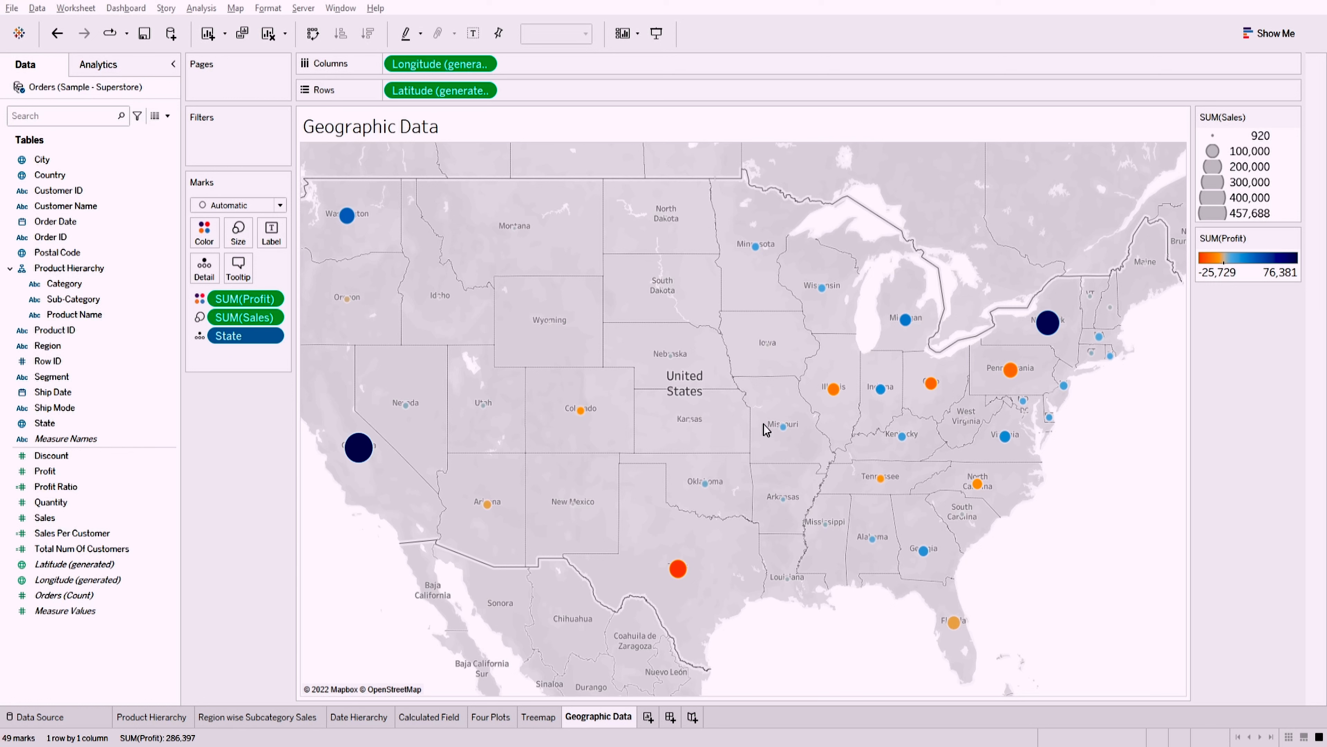
{"action": "left_click", "coordinate": [765, 536]}
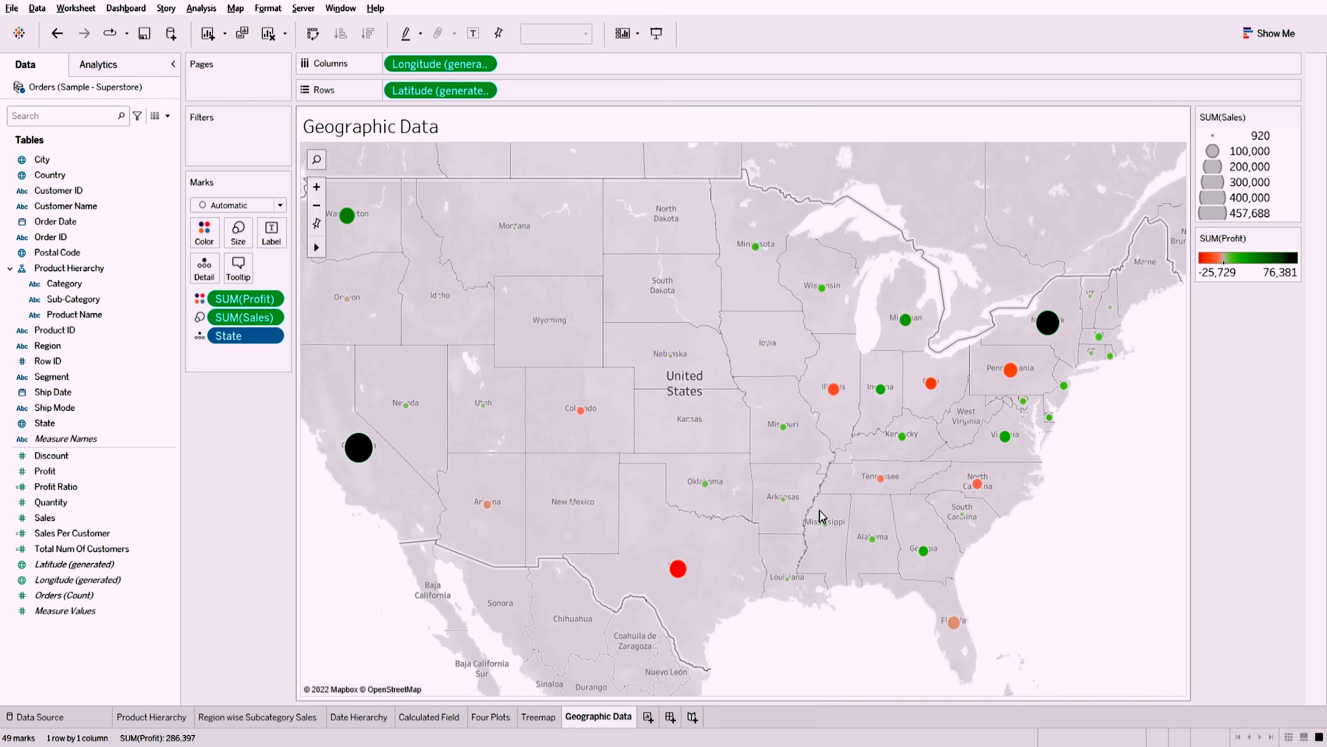
{"action": "mouse_move", "coordinate": [972, 498]}
{"action": "scroll", "coordinate": [553, 361], "scroll_direction": "down", "scroll_amount": 1}
{"action": "scroll", "coordinate": [552, 361], "scroll_direction": "up", "scroll_amount": 1}
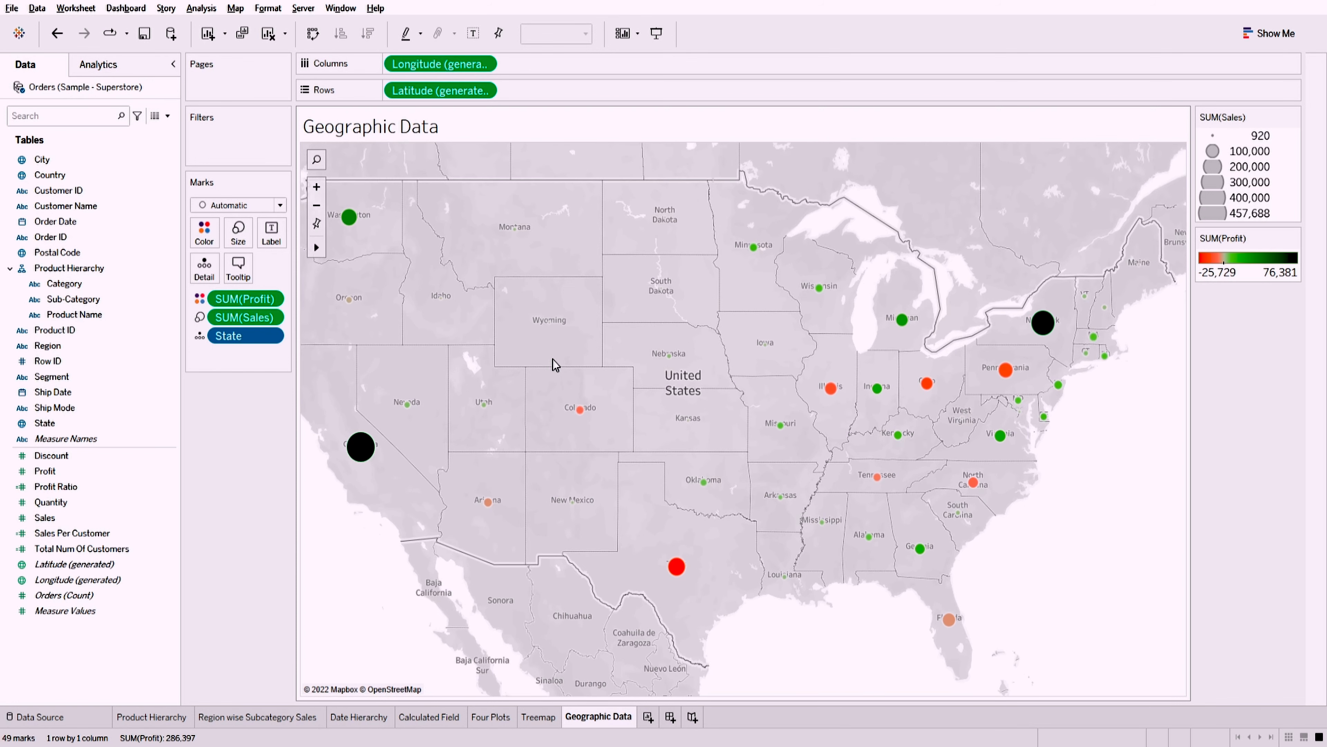
{"action": "scroll", "coordinate": [555, 364], "scroll_direction": "down", "scroll_amount": 2}
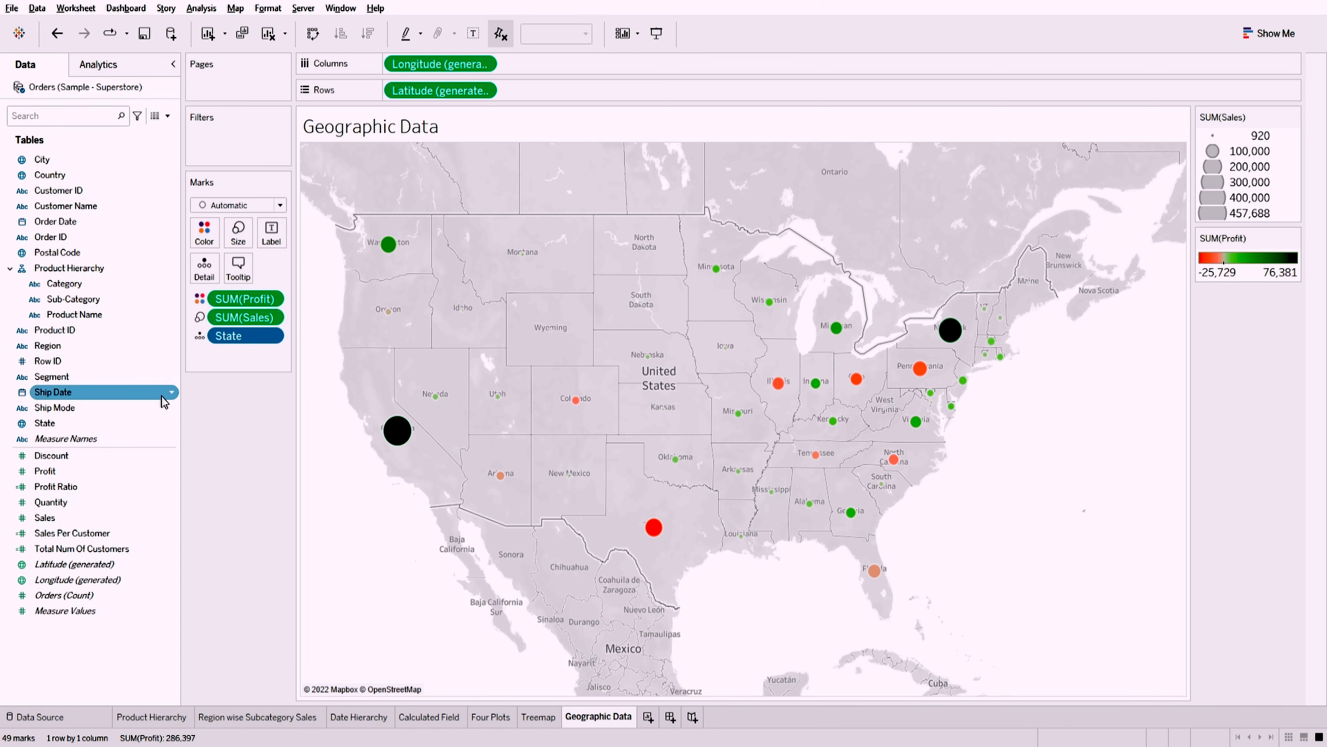
{"action": "left_click", "coordinate": [121, 364]}
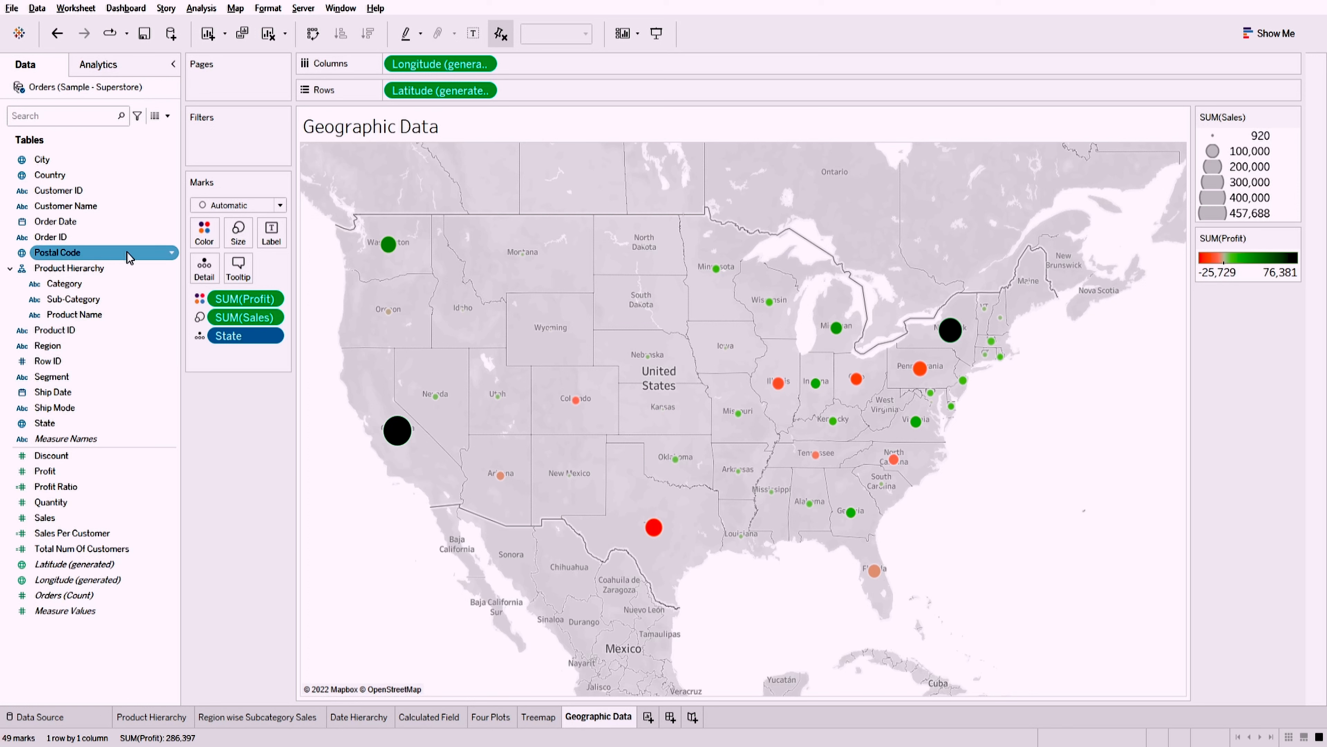
{"action": "left_click", "coordinate": [152, 256]}
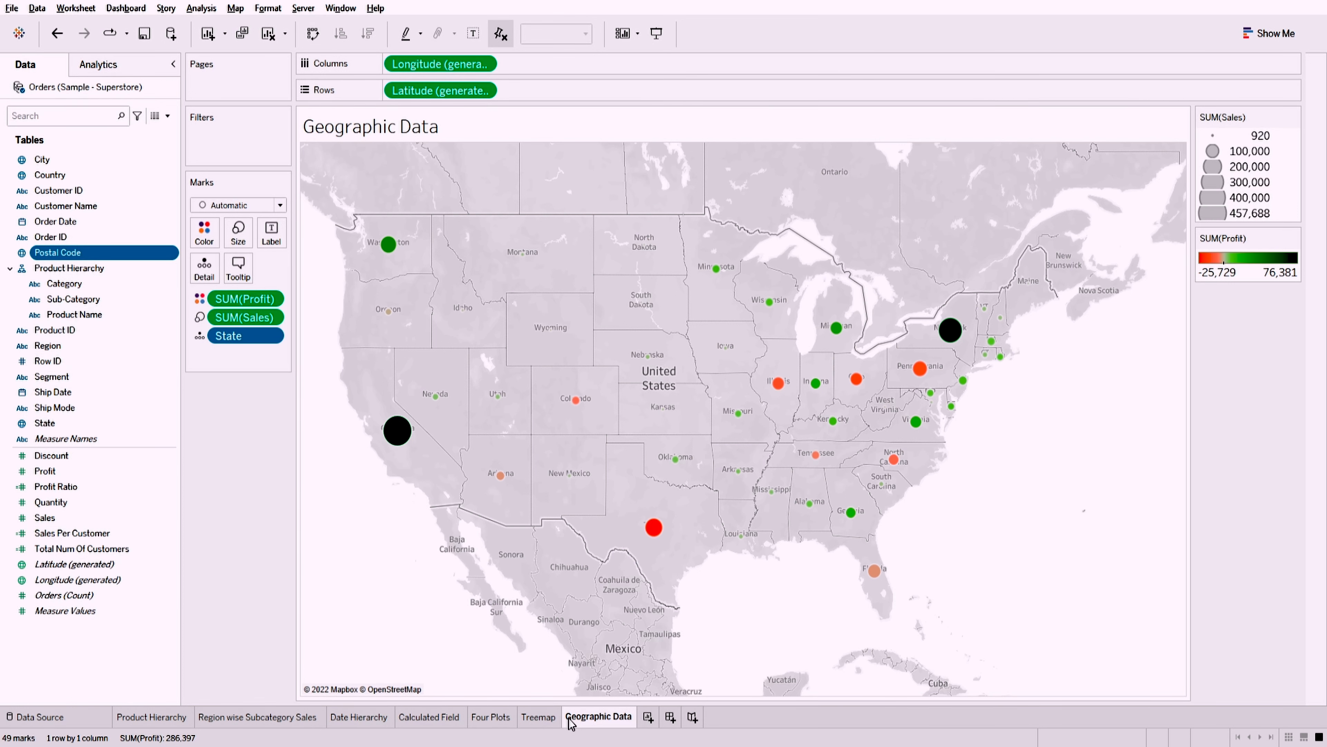
- Add a new worksheet and review the chart types suggested for the Sales and Product ID fields
{"action": "left_click", "coordinate": [648, 717]}
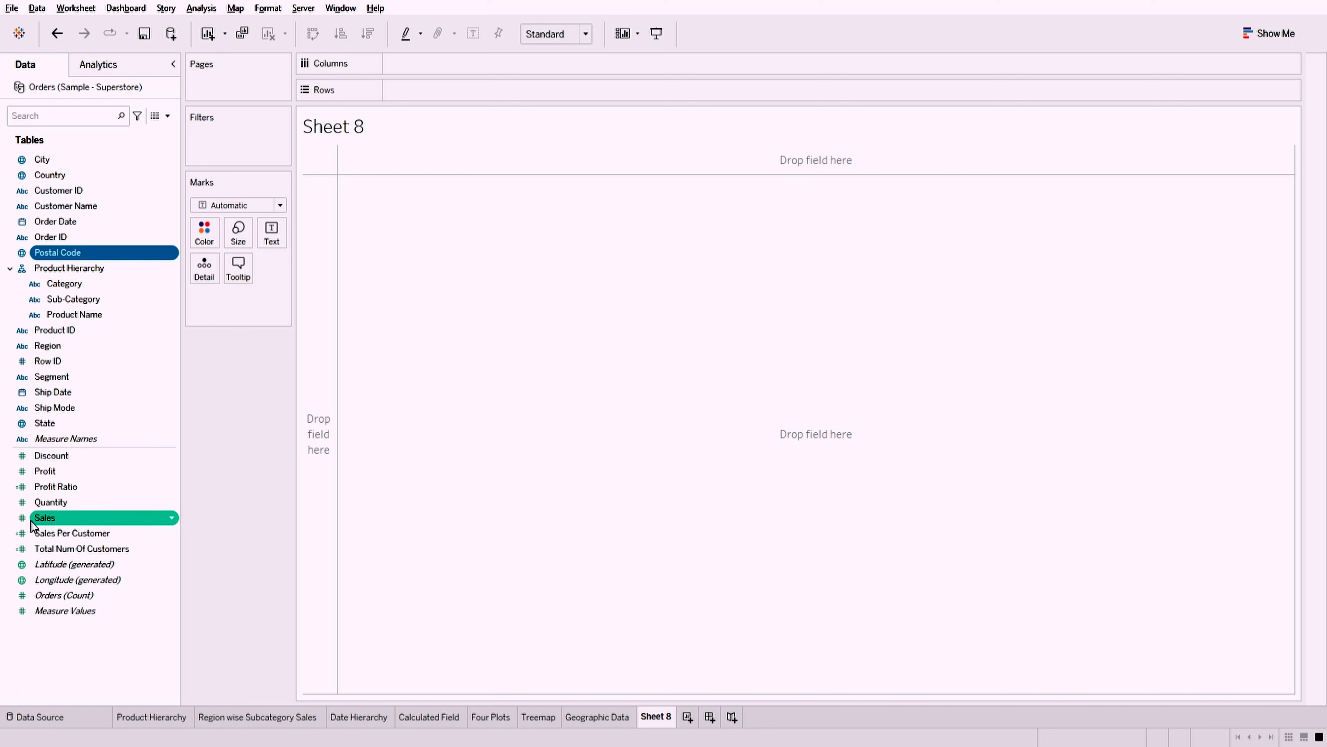
{"action": "left_click", "coordinate": [42, 518]}
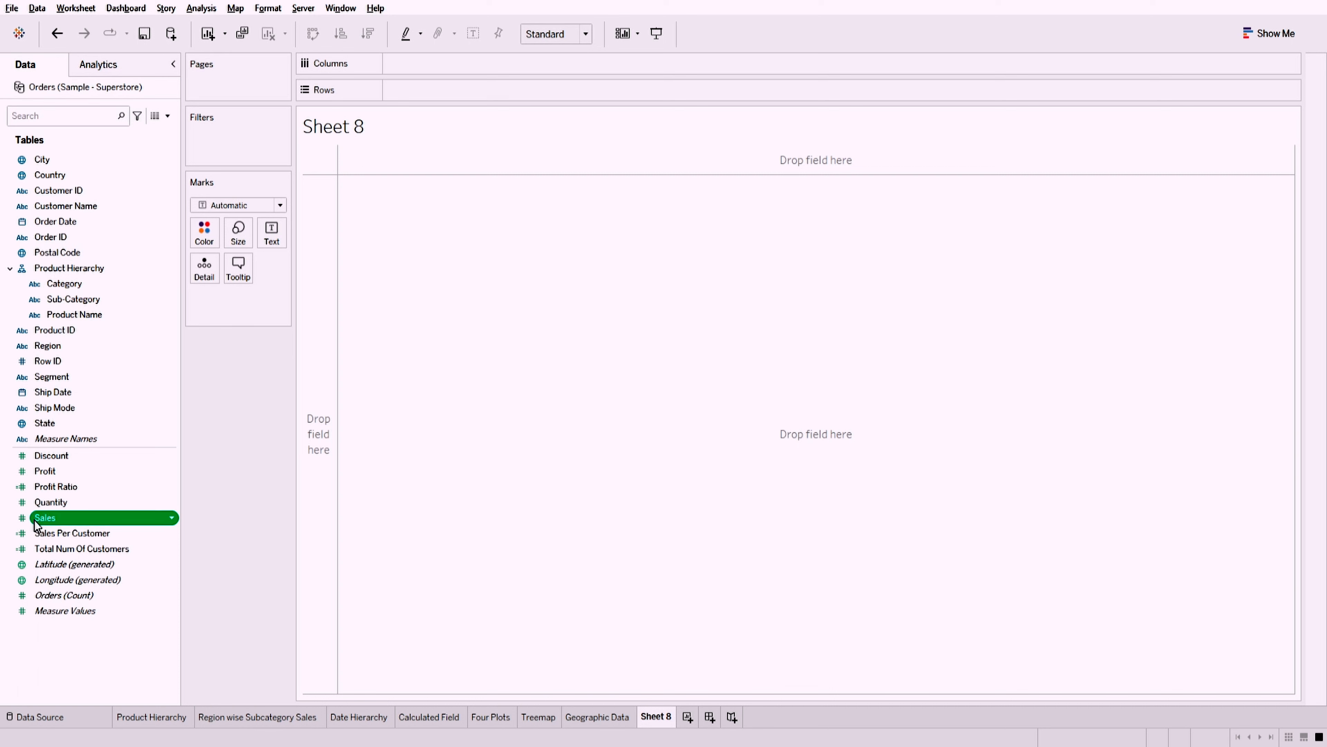
{"action": "left_click", "coordinate": [49, 331], "text": "ctrl"}
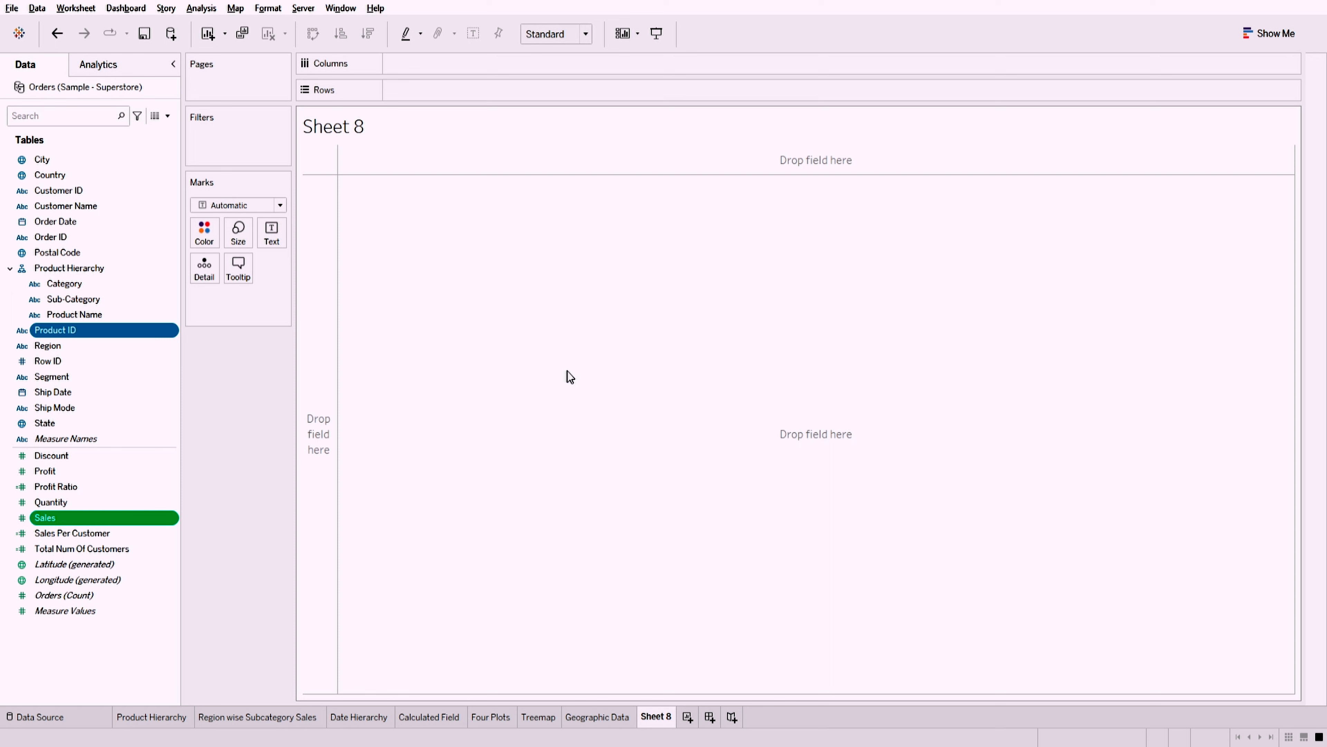
{"action": "left_click", "coordinate": [1260, 38]}
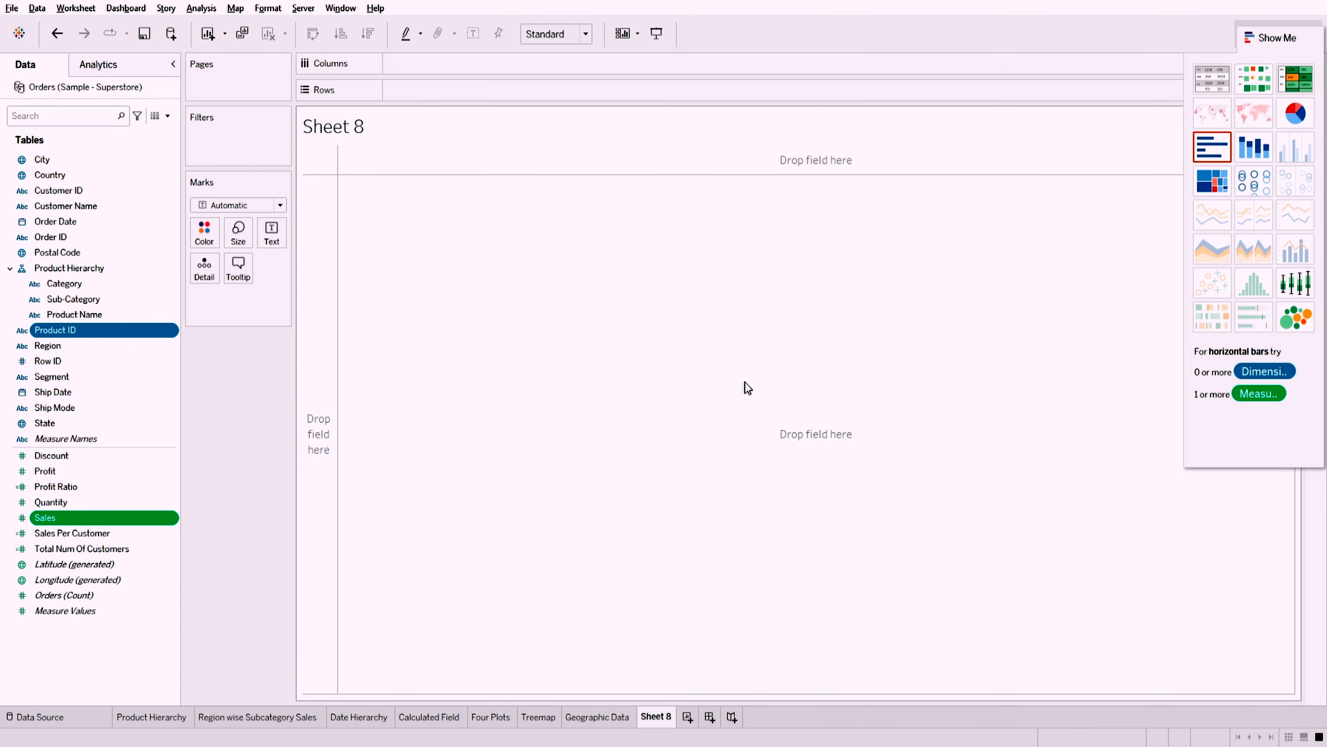
{"action": "left_click", "coordinate": [1266, 35]}
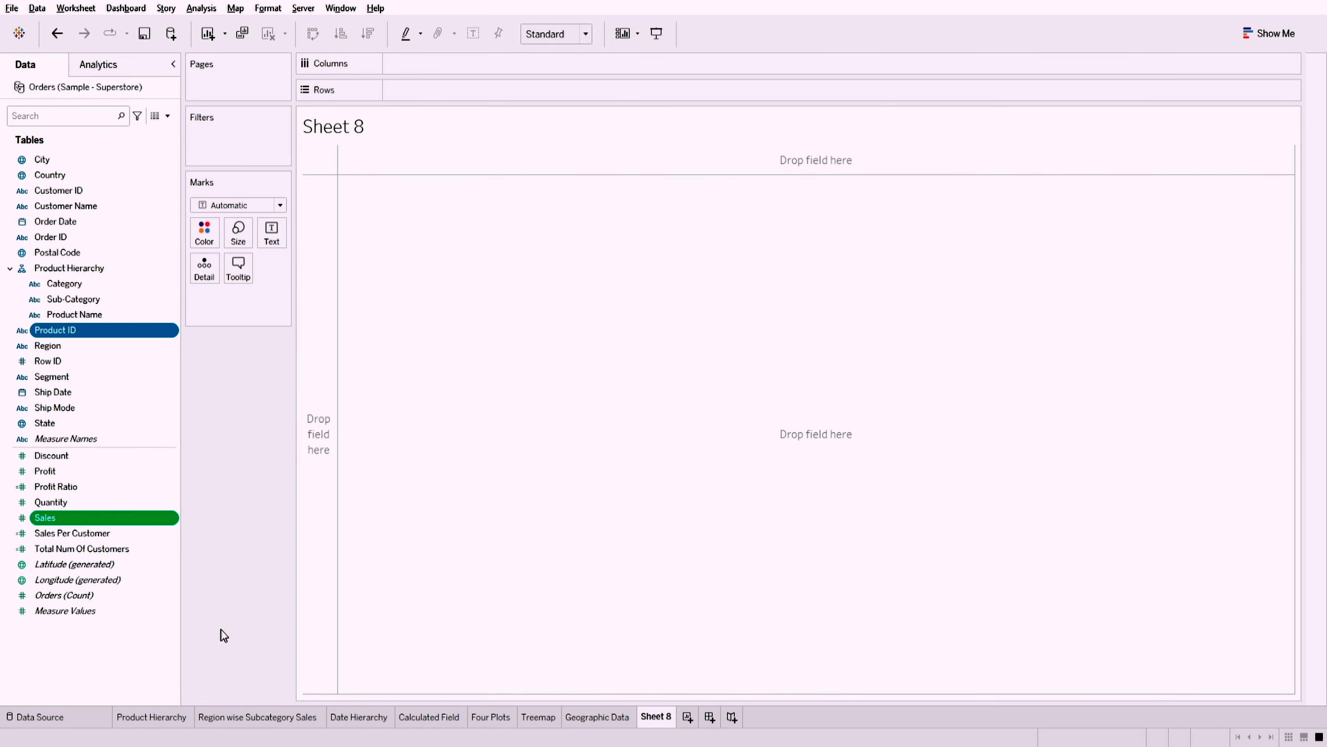
{"action": "left_click", "coordinate": [130, 673]}
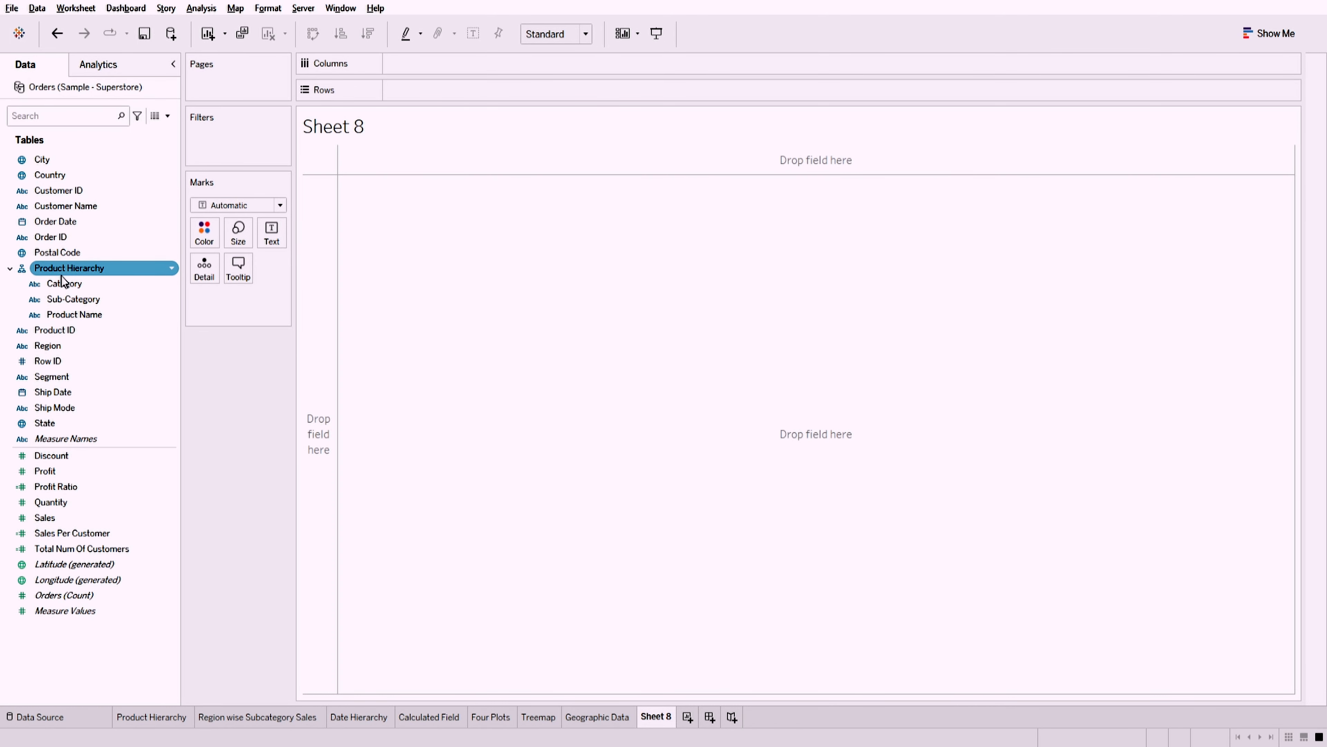
- Build bar charts with Category as columns and Sales and Profit as rows
{"action": "mouse_move", "coordinate": [63, 283]}
{"action": "left_mouse_down"}
{"action": "mouse_move", "coordinate": [400, 217]}
{"action": "mouse_move", "coordinate": [437, 65]}
{"action": "left_mouse_up"}
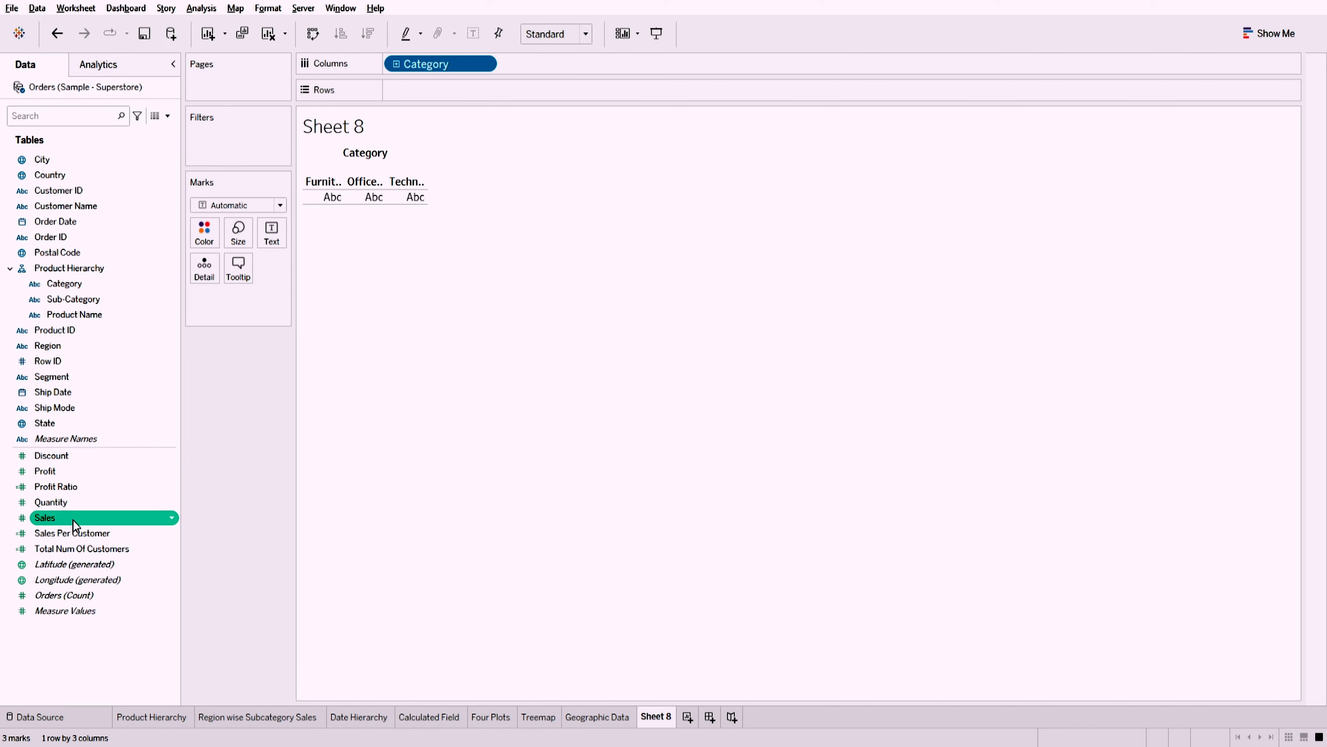
{"action": "left_click_drag", "start_coordinate": [72, 520], "coordinate": [434, 94]}
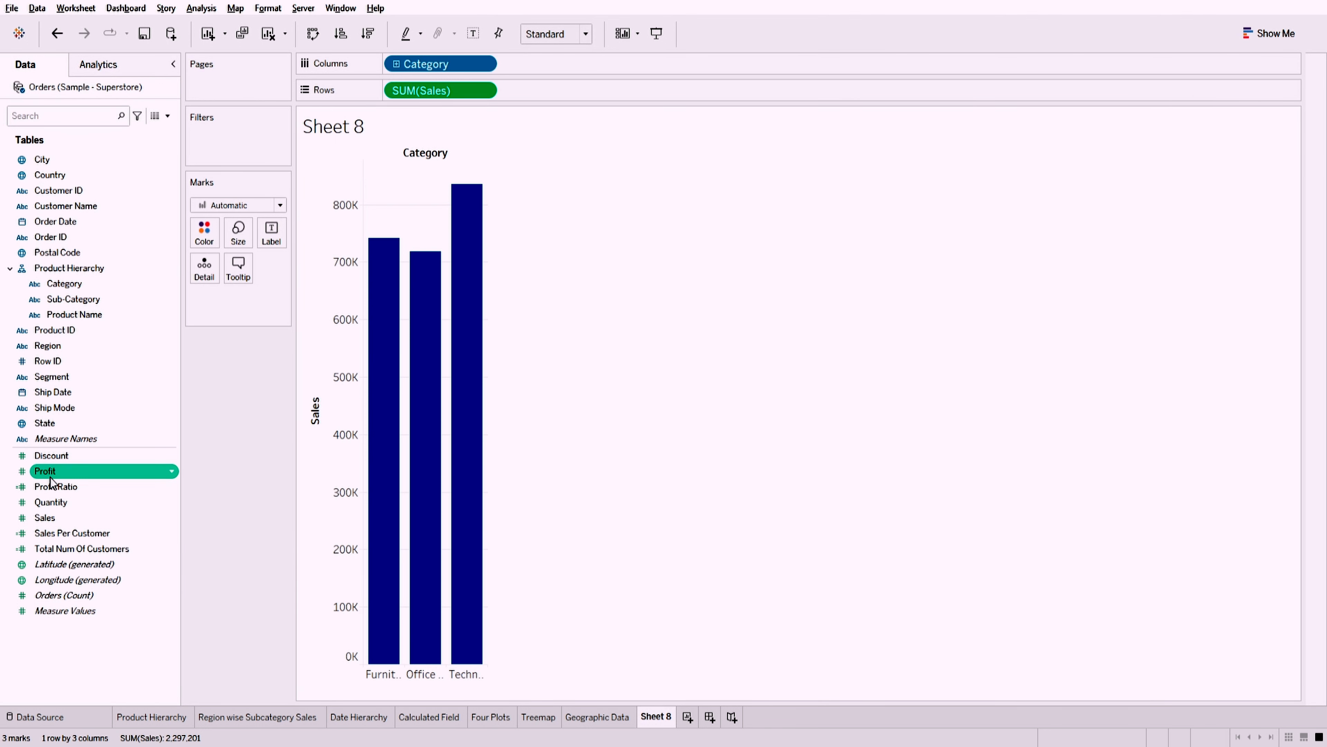
{"action": "mouse_move", "coordinate": [51, 473]}
{"action": "left_mouse_down"}
{"action": "mouse_move", "coordinate": [379, 474]}
{"action": "mouse_move", "coordinate": [624, 166]}
{"action": "mouse_move", "coordinate": [571, 94]}
{"action": "left_mouse_up"}
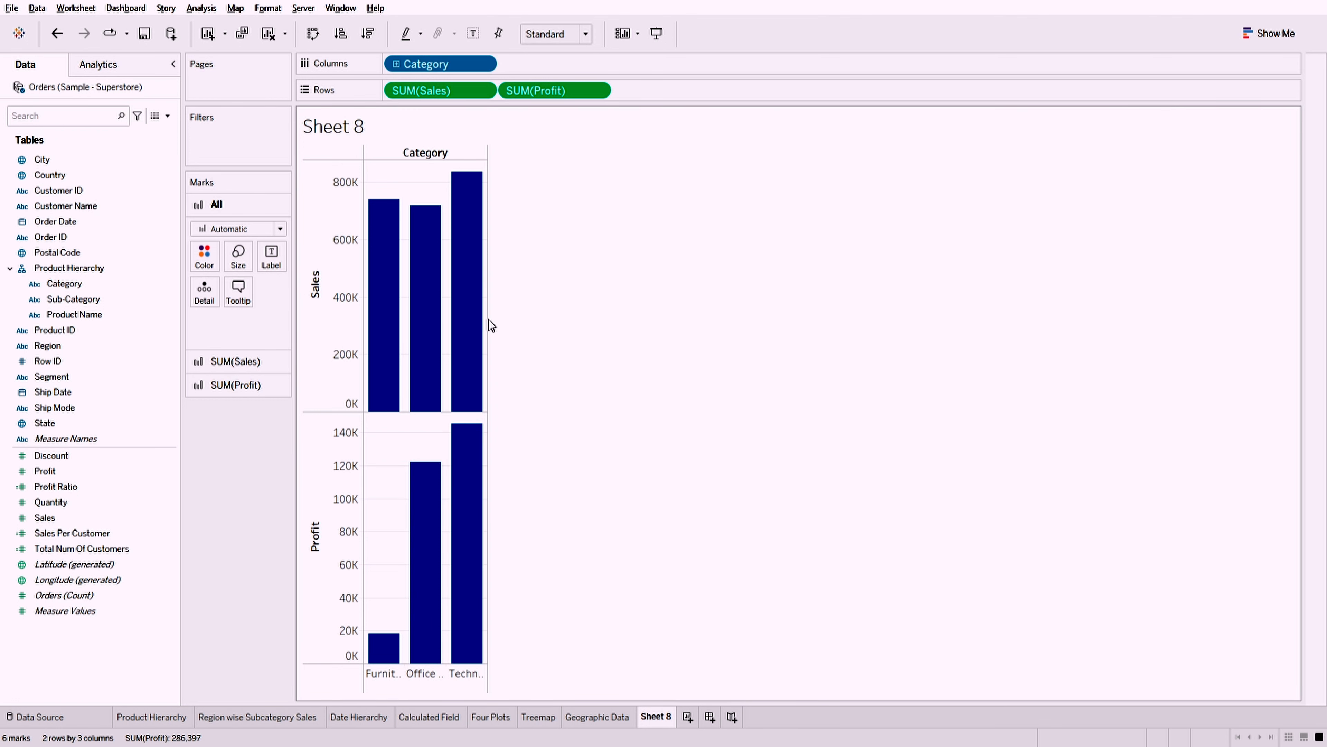
- Examine the sales and profit values of the individual category bars
{"action": "mouse_move", "coordinate": [467, 324]}
{"action": "mouse_move", "coordinate": [463, 302]}
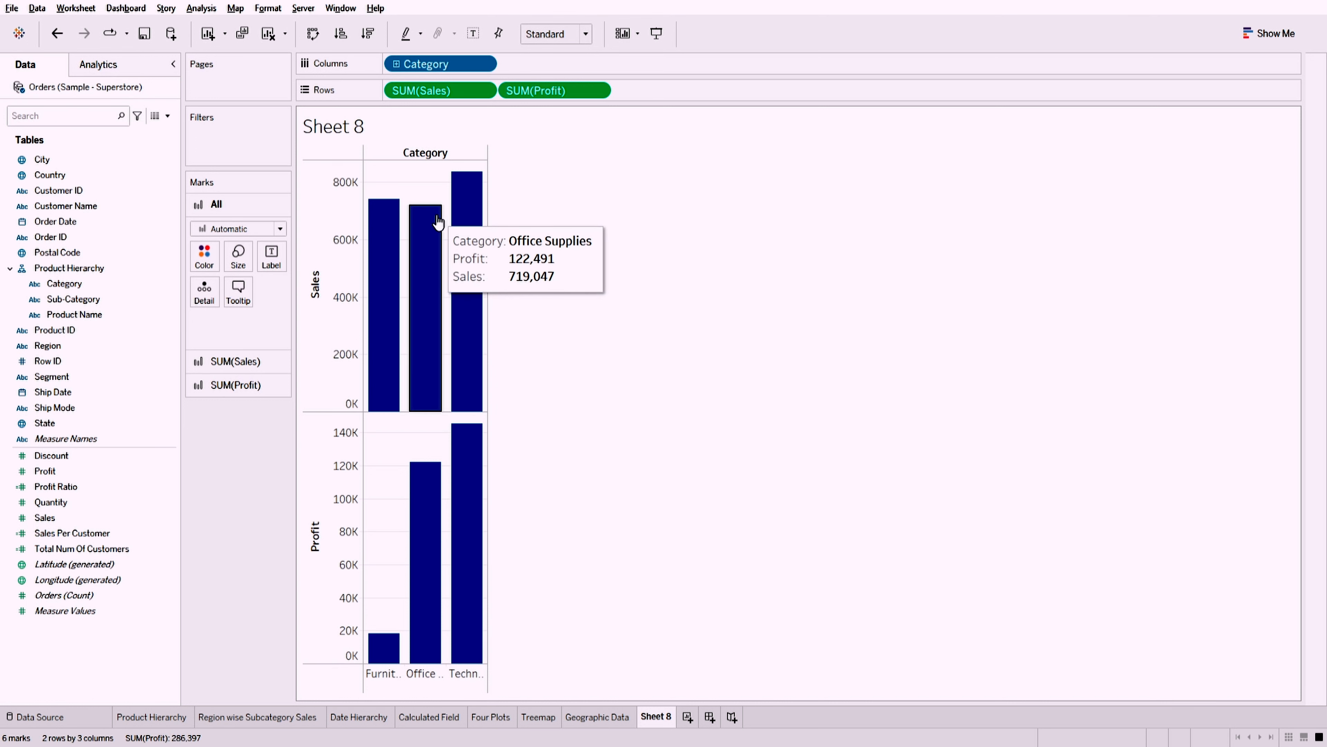
{"action": "mouse_move", "coordinate": [392, 232]}
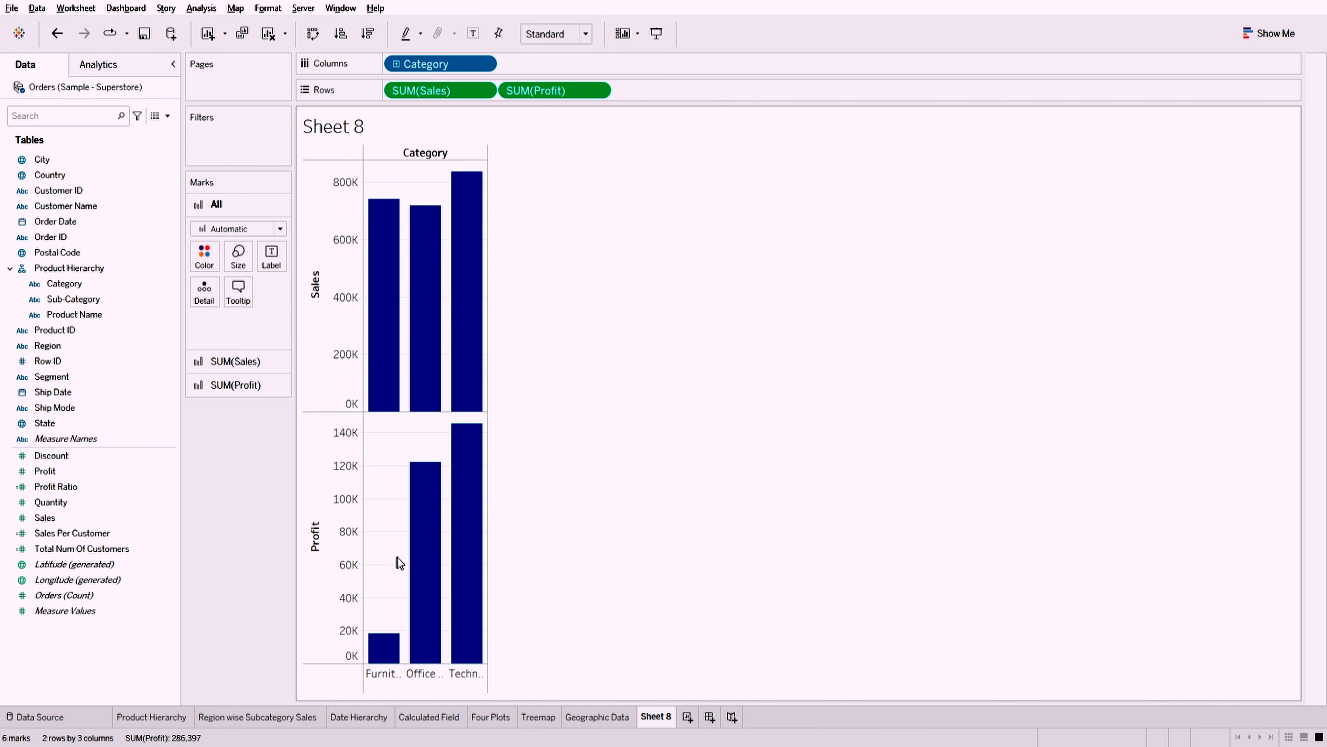
{"action": "mouse_move", "coordinate": [418, 538]}
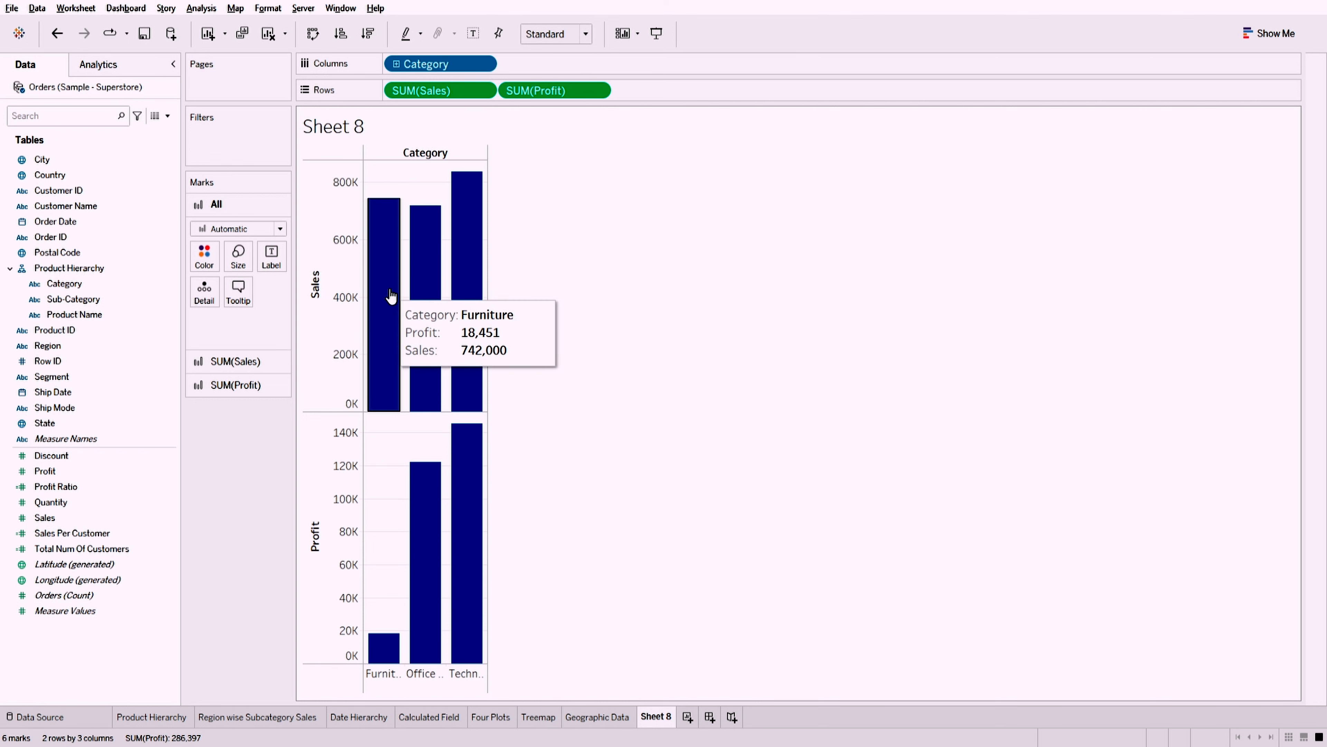
{"action": "mouse_move", "coordinate": [423, 501]}
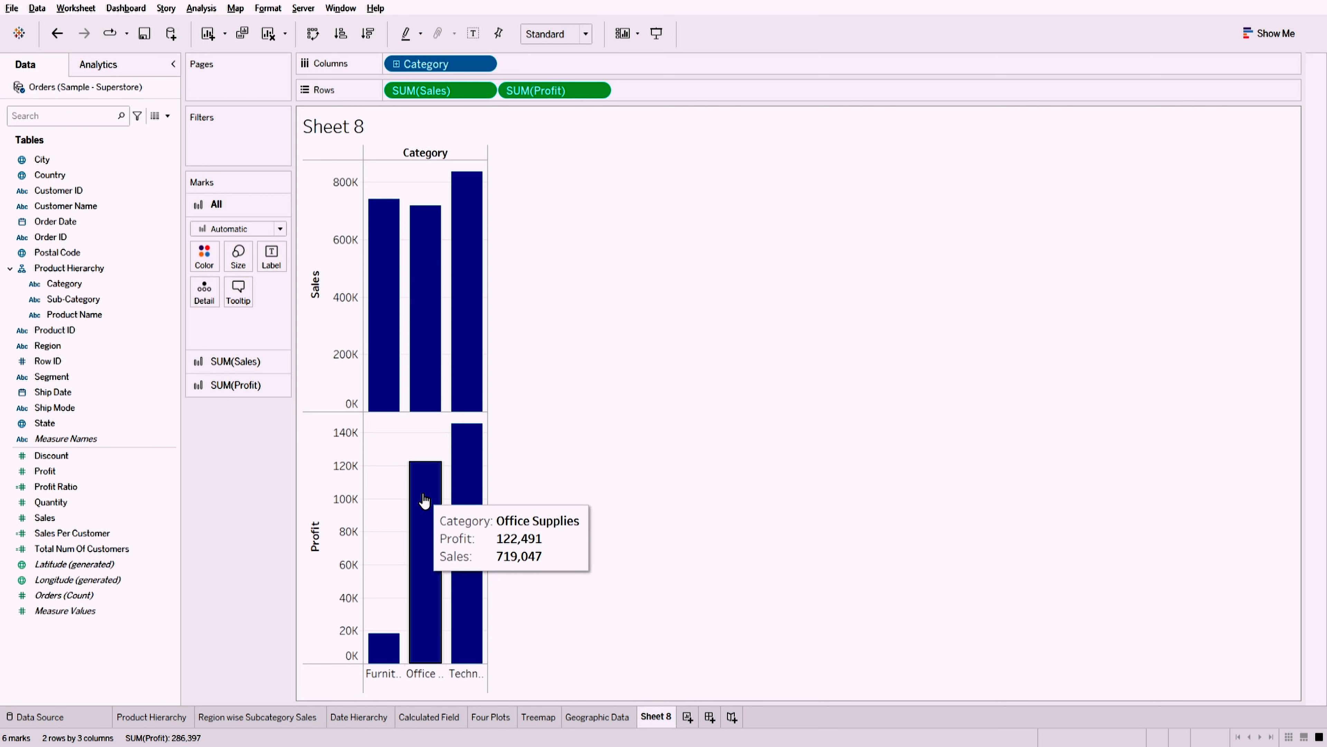
{"action": "mouse_move", "coordinate": [380, 648]}
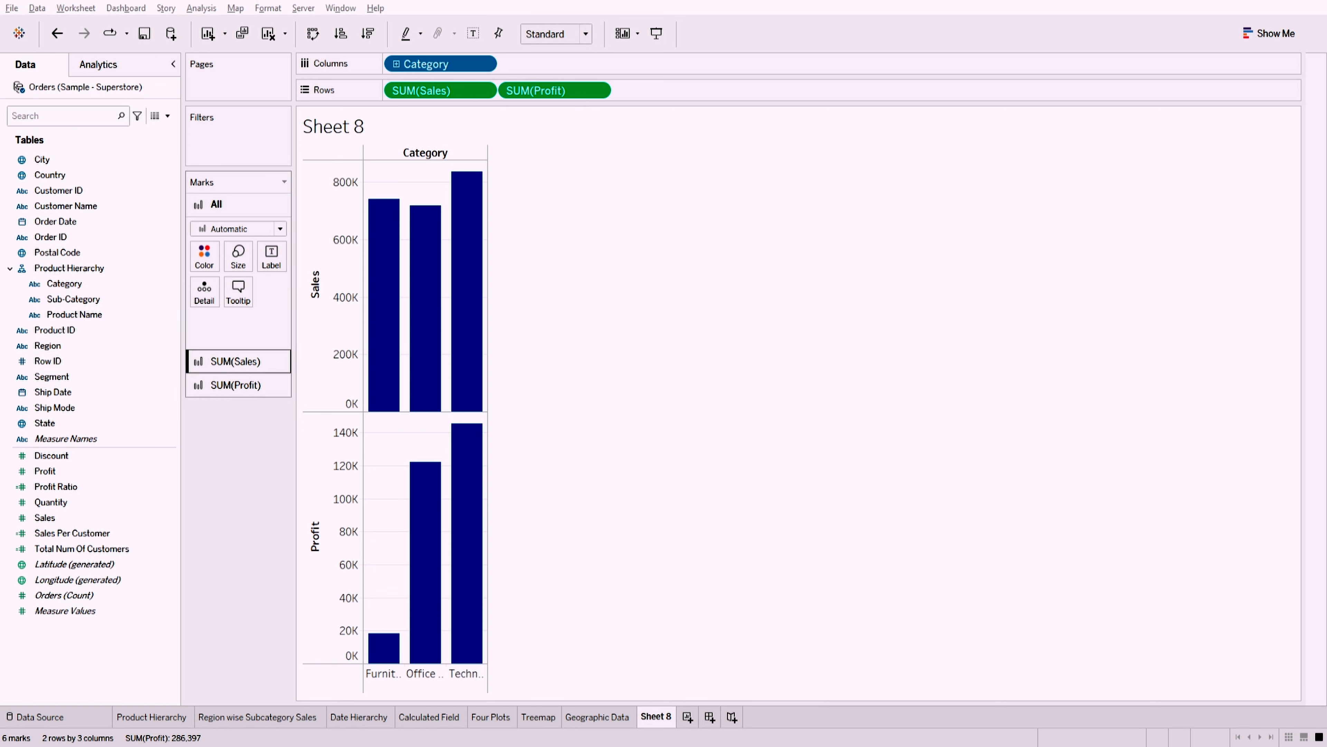
- Change only the Profit marks to orange-red circles, keeping the Sales marks as bars
{"action": "left_click", "coordinate": [258, 361]}
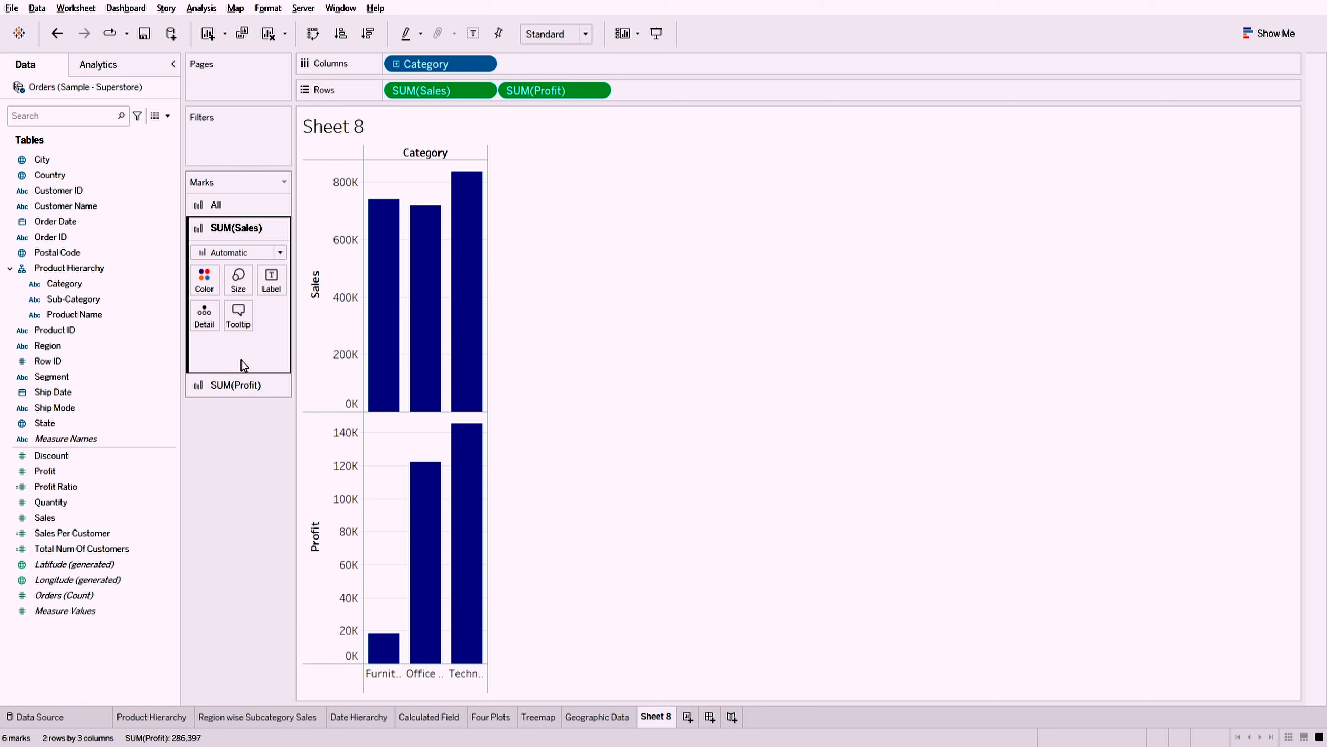
{"action": "left_click", "coordinate": [227, 387]}
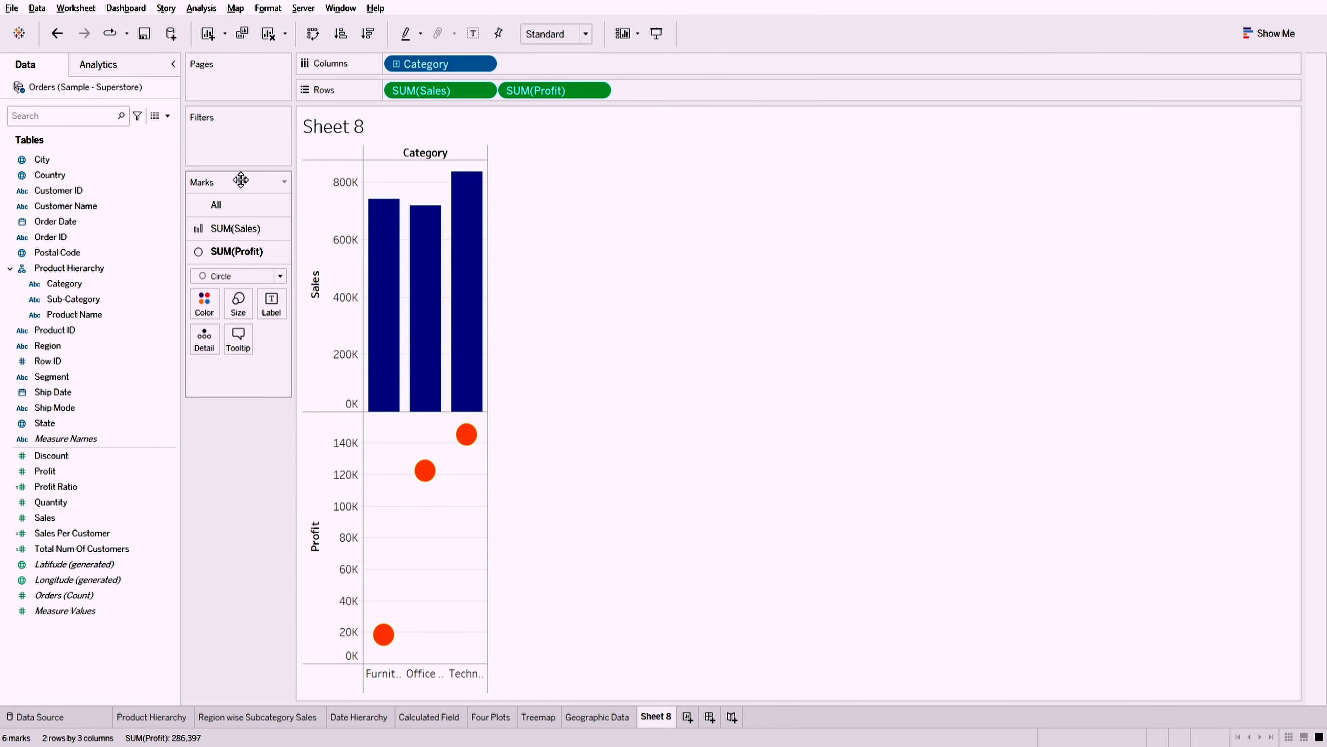
- Undo the circle mark type and the orange-red colour applied to the Profit marks
{"action": "left_click", "coordinate": [240, 205]}
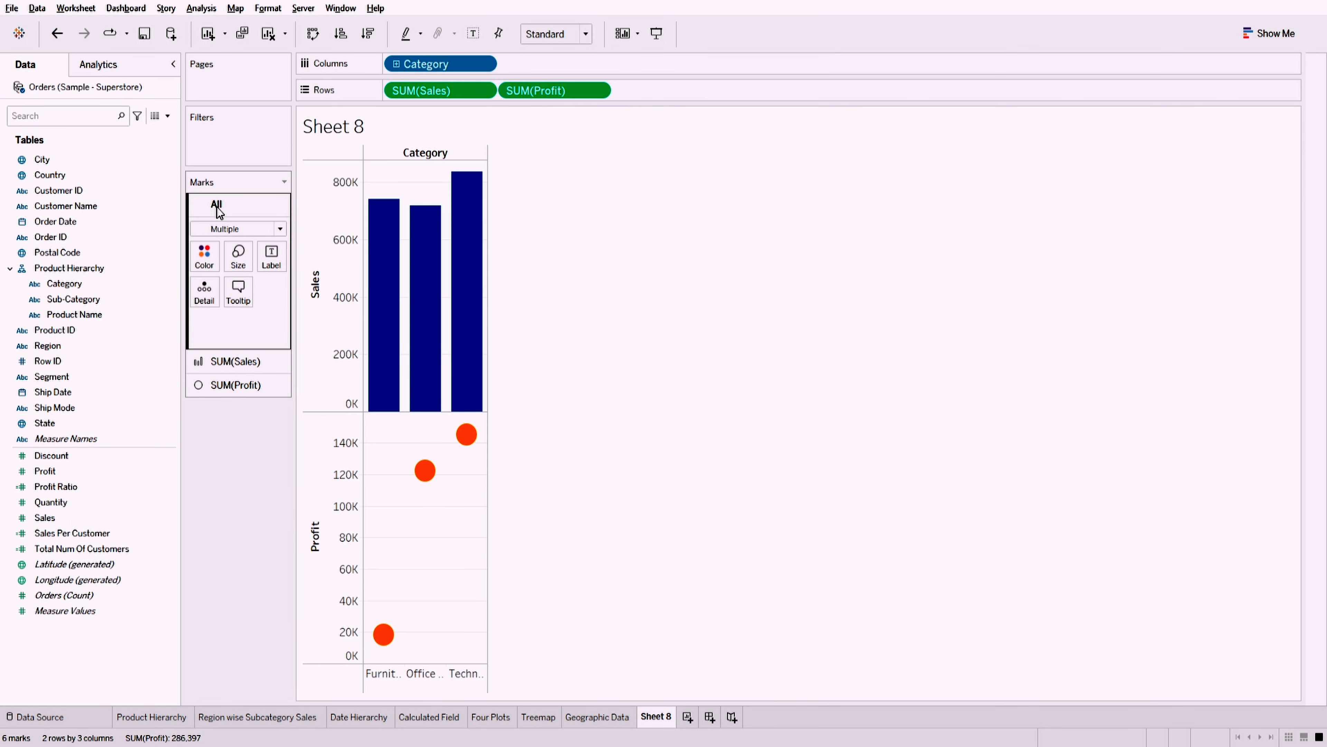
{"action": "left_click", "coordinate": [235, 385]}
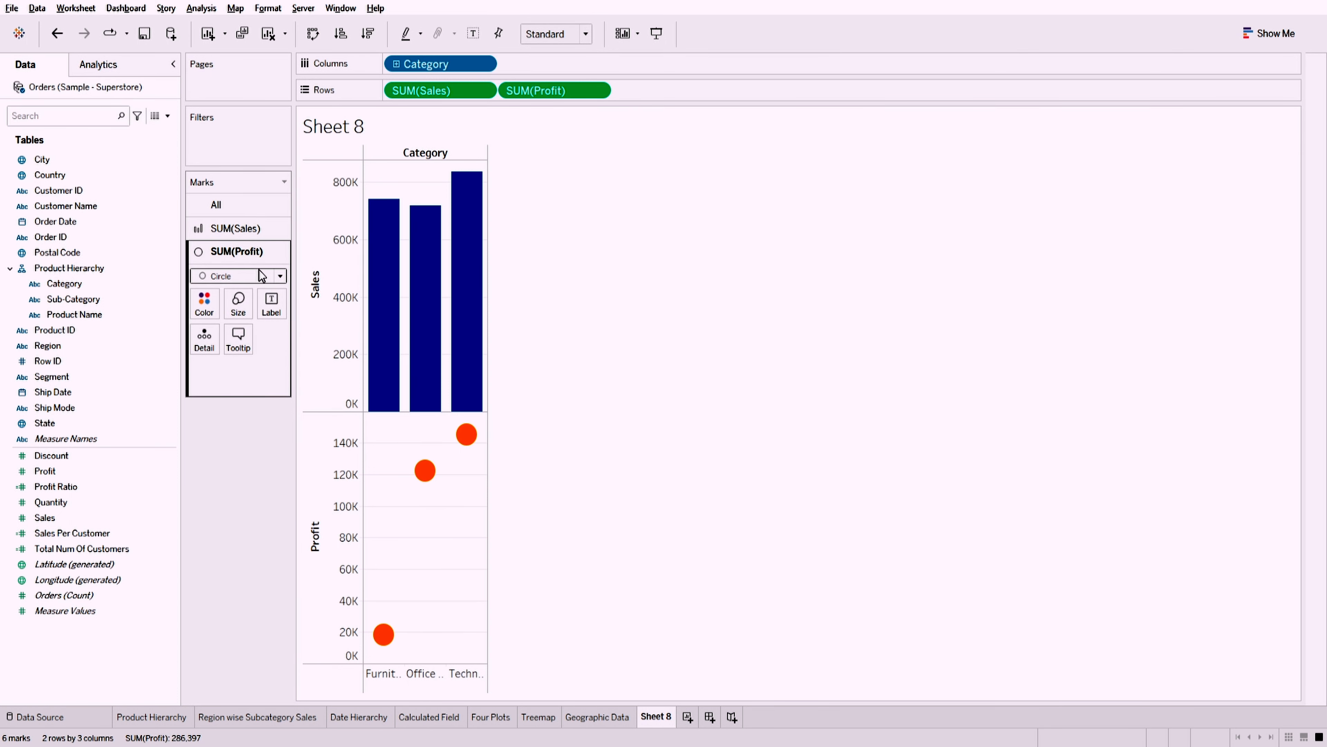
{"action": "key", "text": "ctrl+z"}
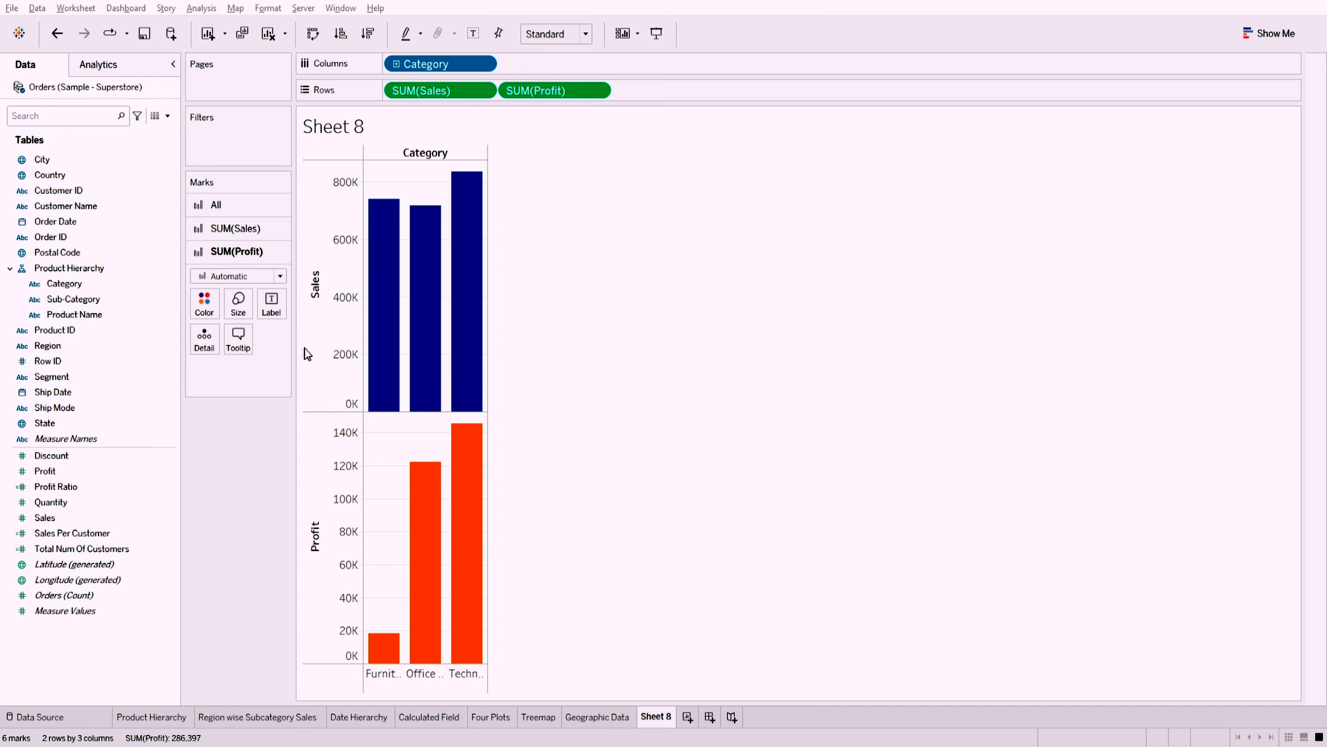
{"action": "key", "text": "ctrl+z"}
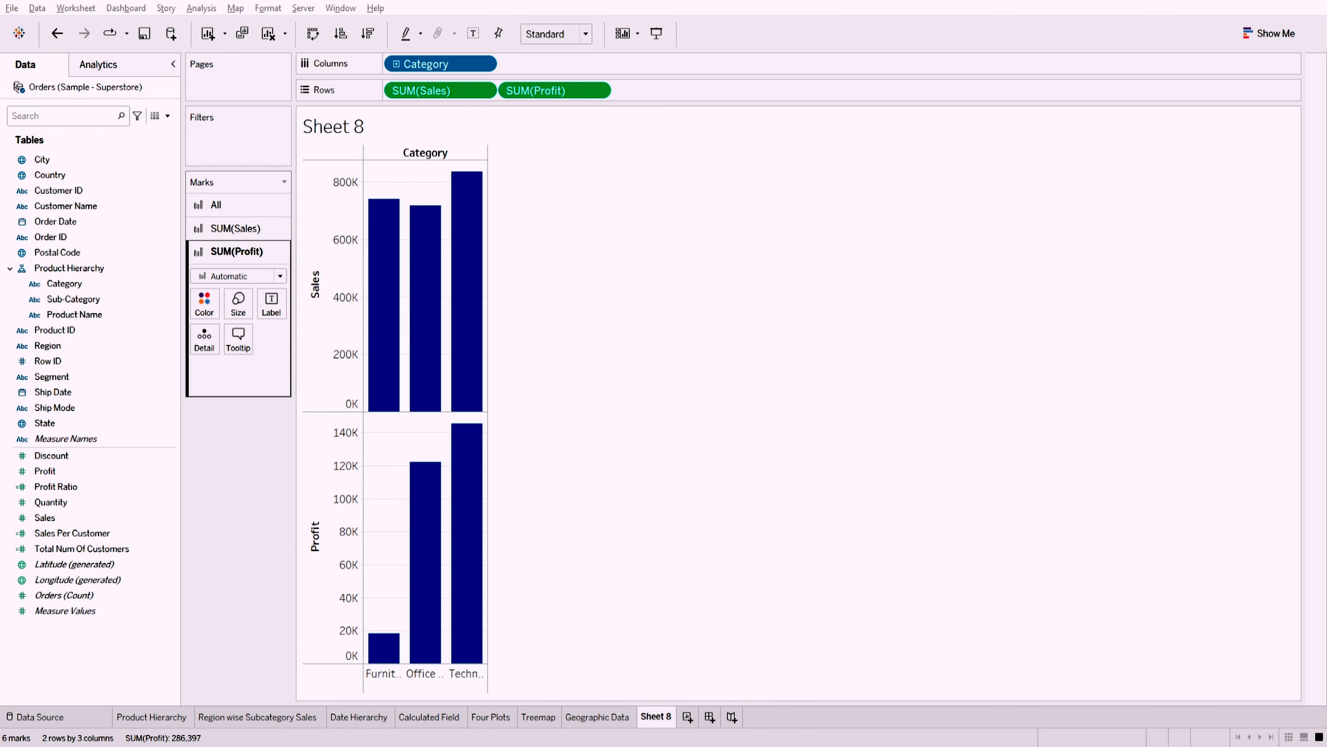
- Recolour only the Profit bars orange-red
{"action": "left_click", "coordinate": [249, 208]}
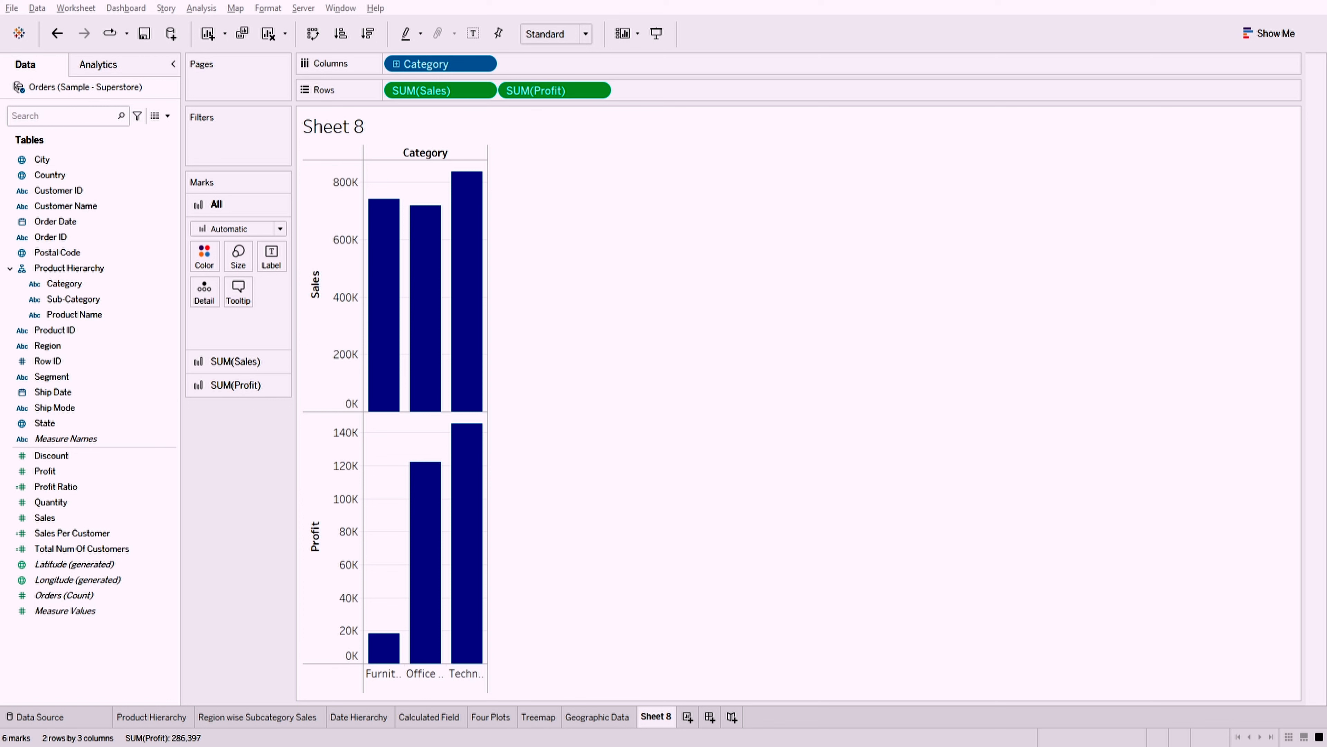
{"action": "left_click", "coordinate": [217, 384]}
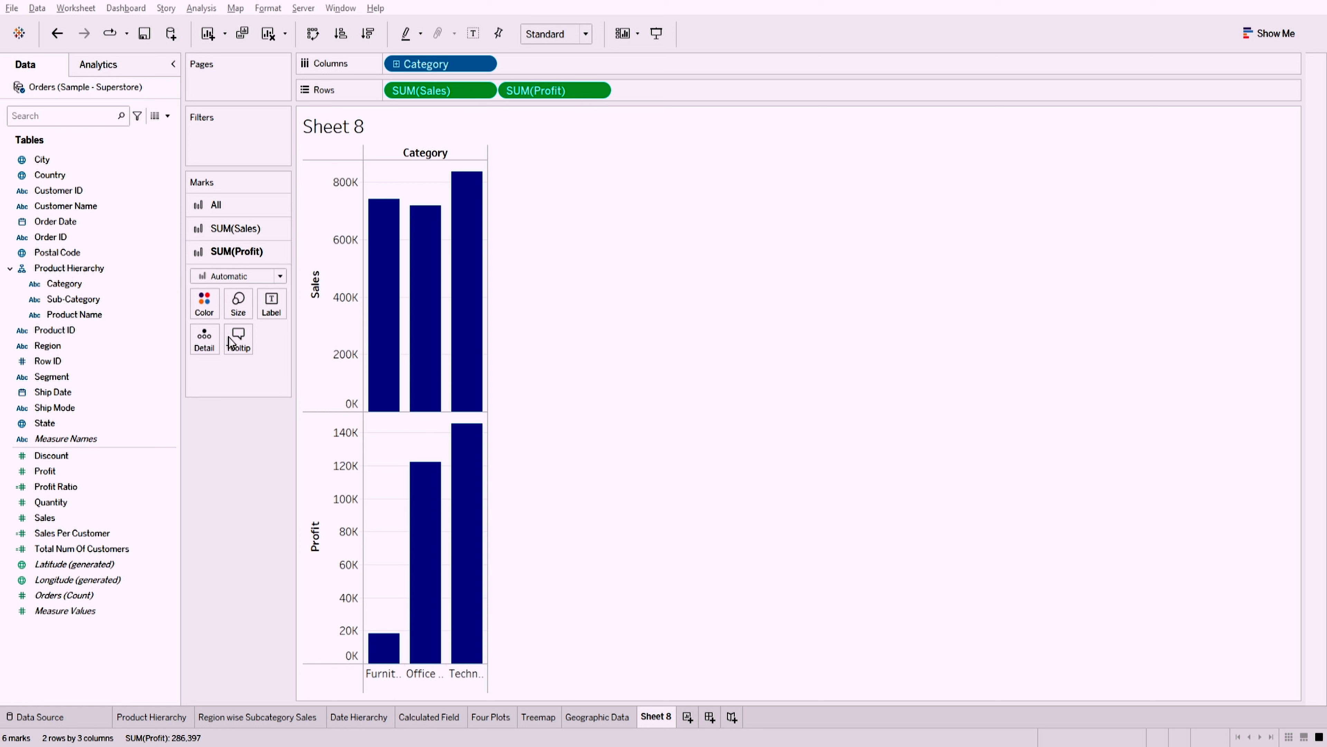
{"action": "left_click", "coordinate": [244, 346]}
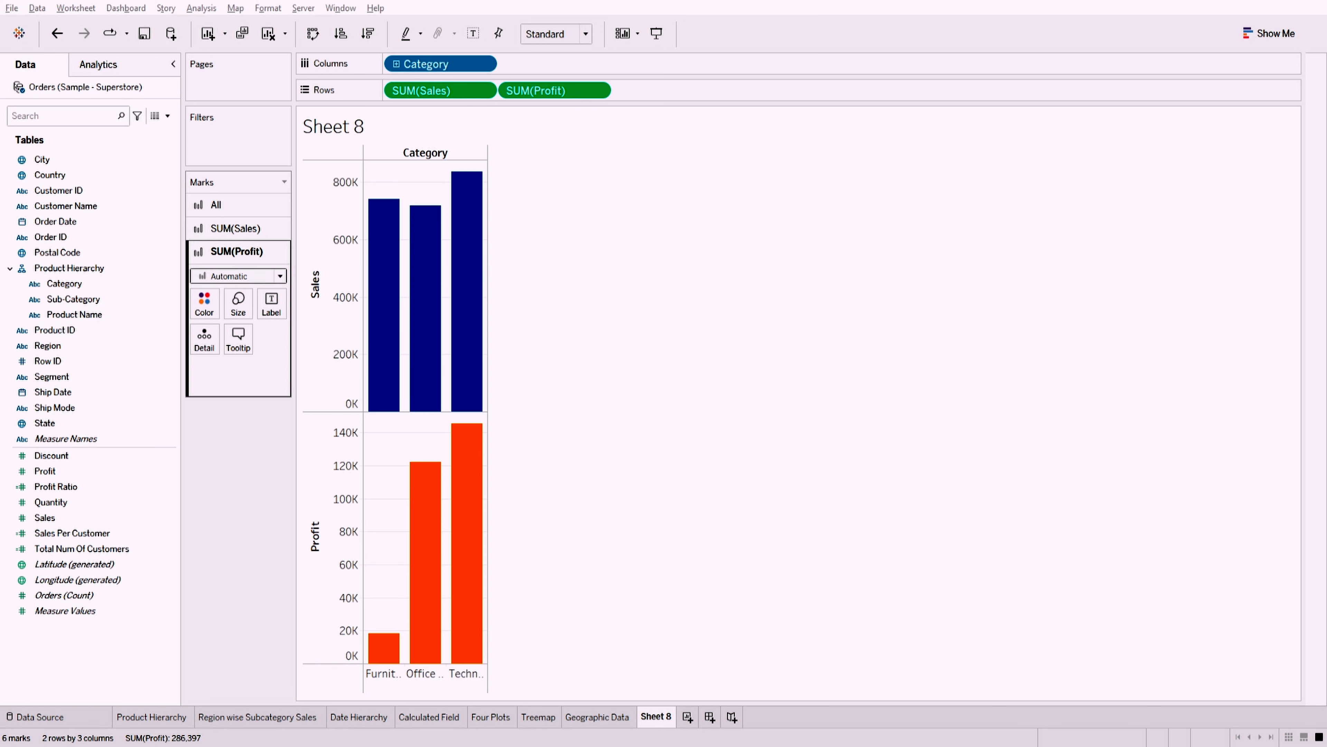
- Try the Line and Square mark types for Profit and settle on Circle
{"action": "left_click", "coordinate": [243, 323]}
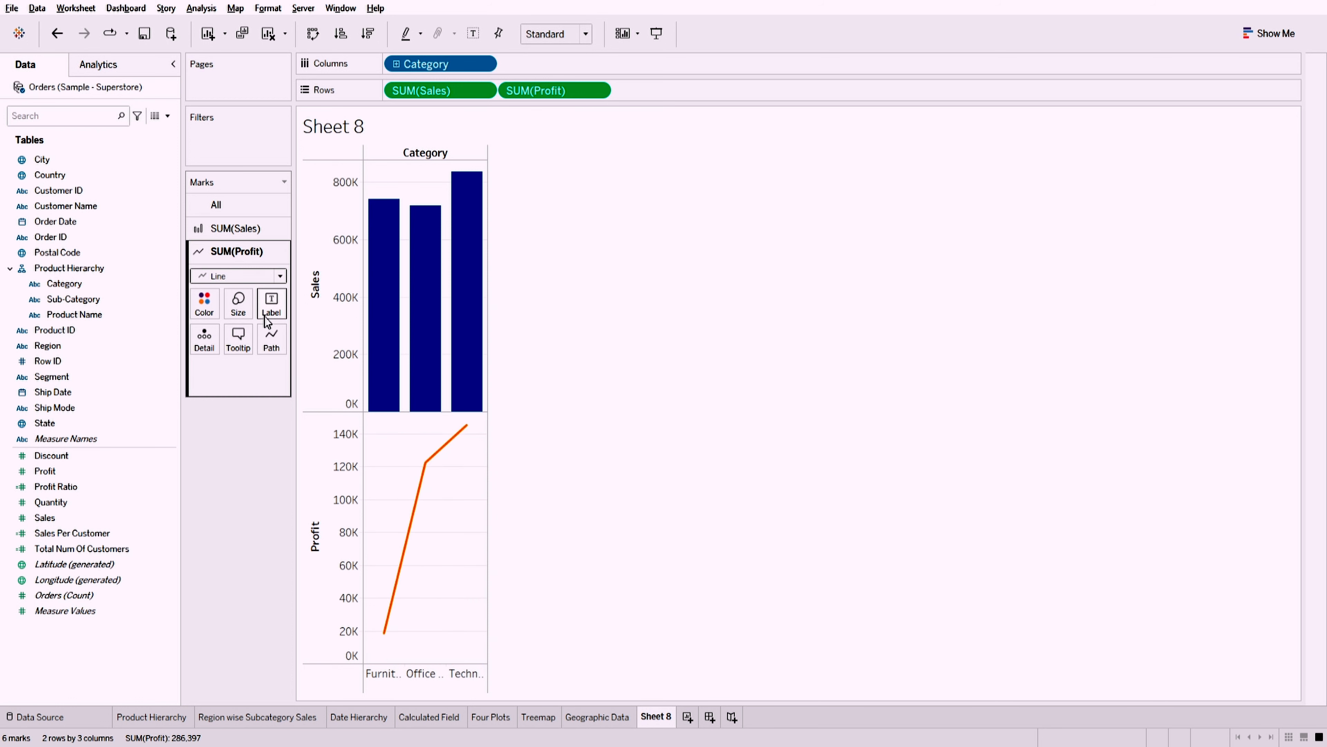
{"action": "left_click", "coordinate": [280, 276]}
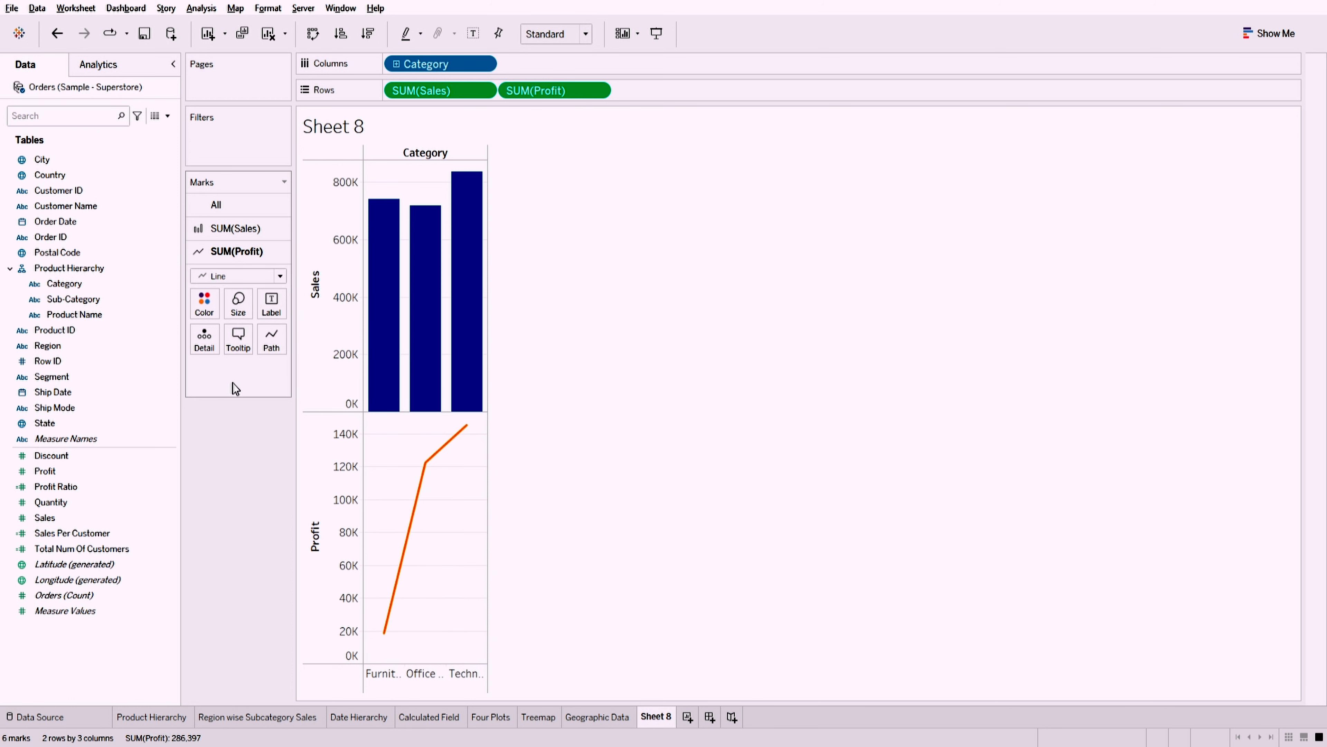
{"action": "left_click", "coordinate": [231, 385]}
{"action": "left_click", "coordinate": [280, 275]}
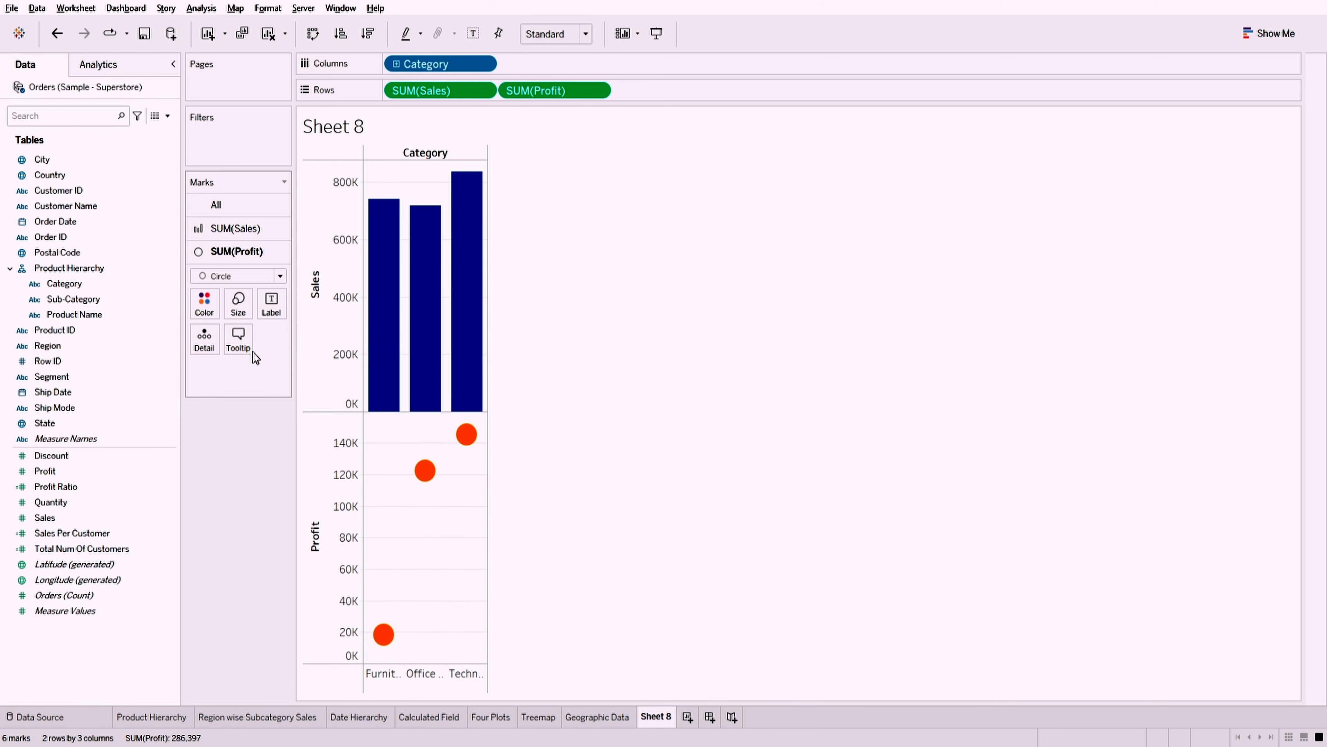
{"action": "left_click", "coordinate": [249, 361]}
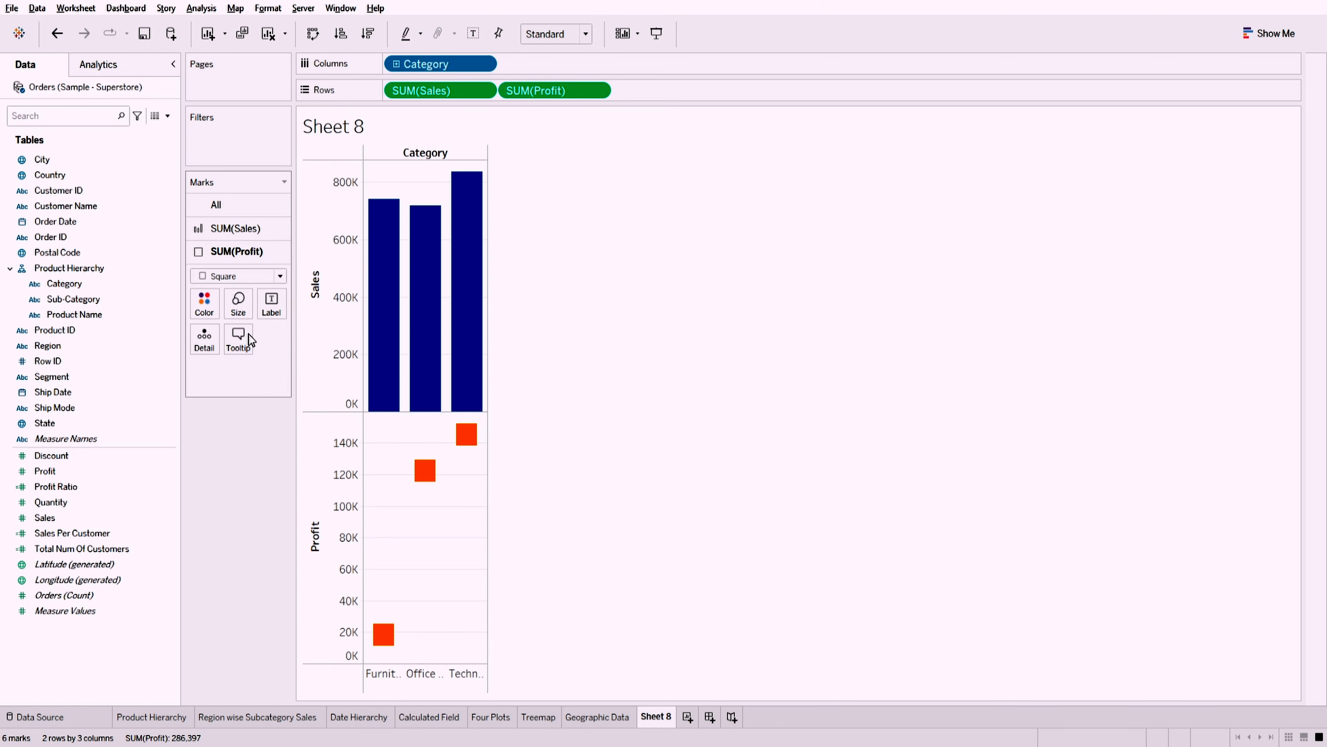
{"action": "key", "text": "Down"}
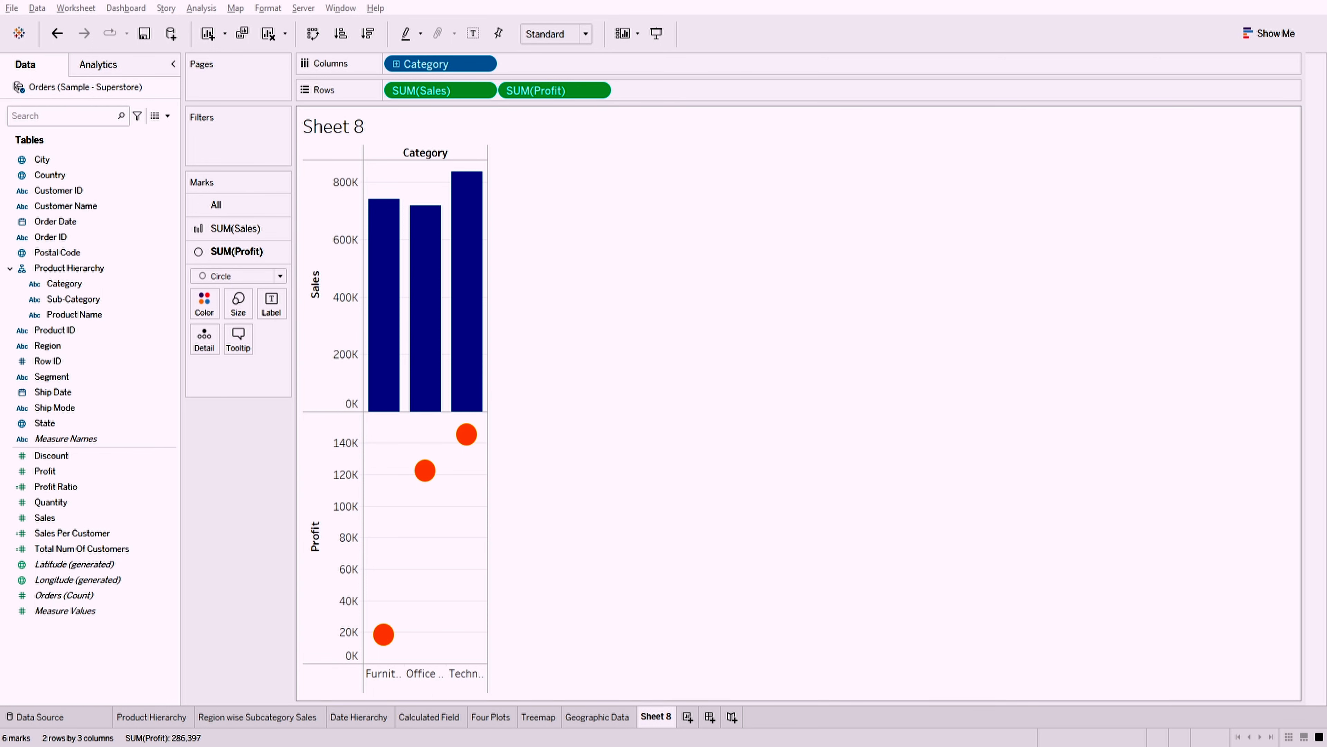
- Combine Sales and Profit on a dual axis and show the Sales marks as bars
{"action": "left_click", "coordinate": [600, 92]}
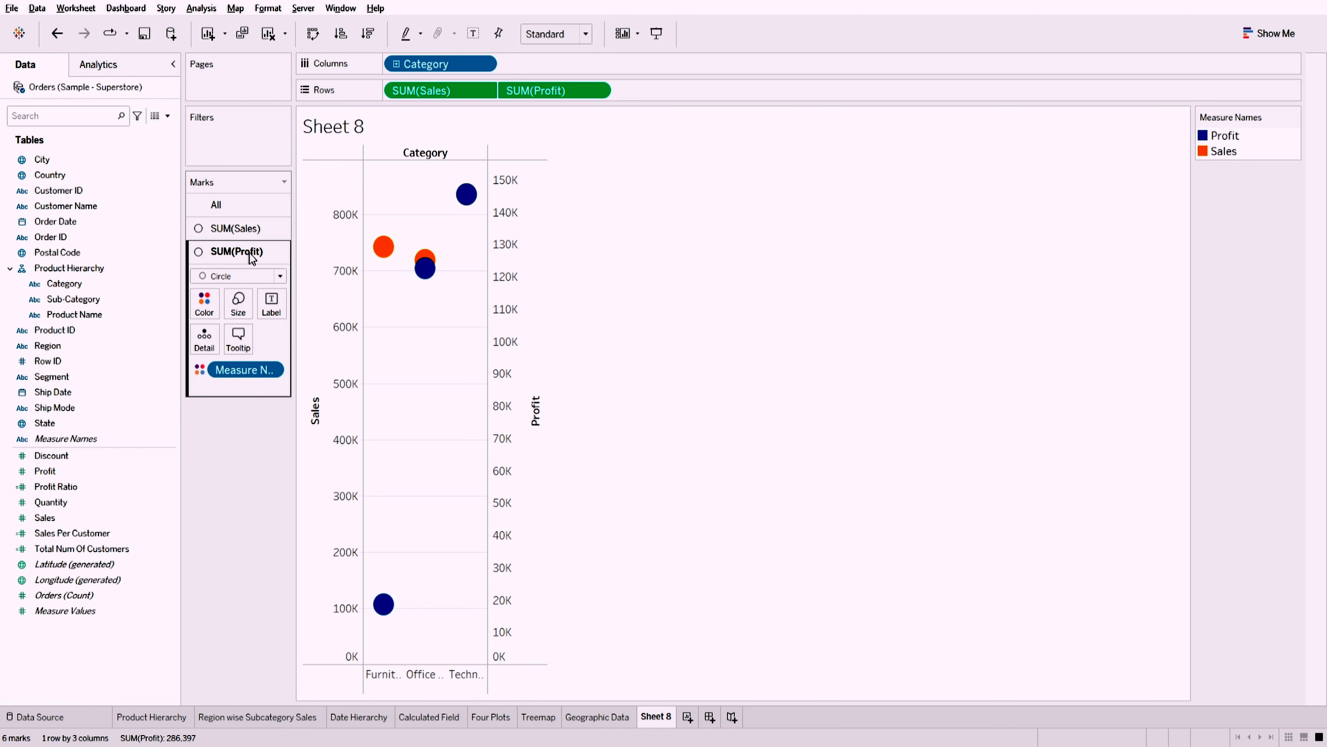
{"action": "left_click", "coordinate": [240, 227]}
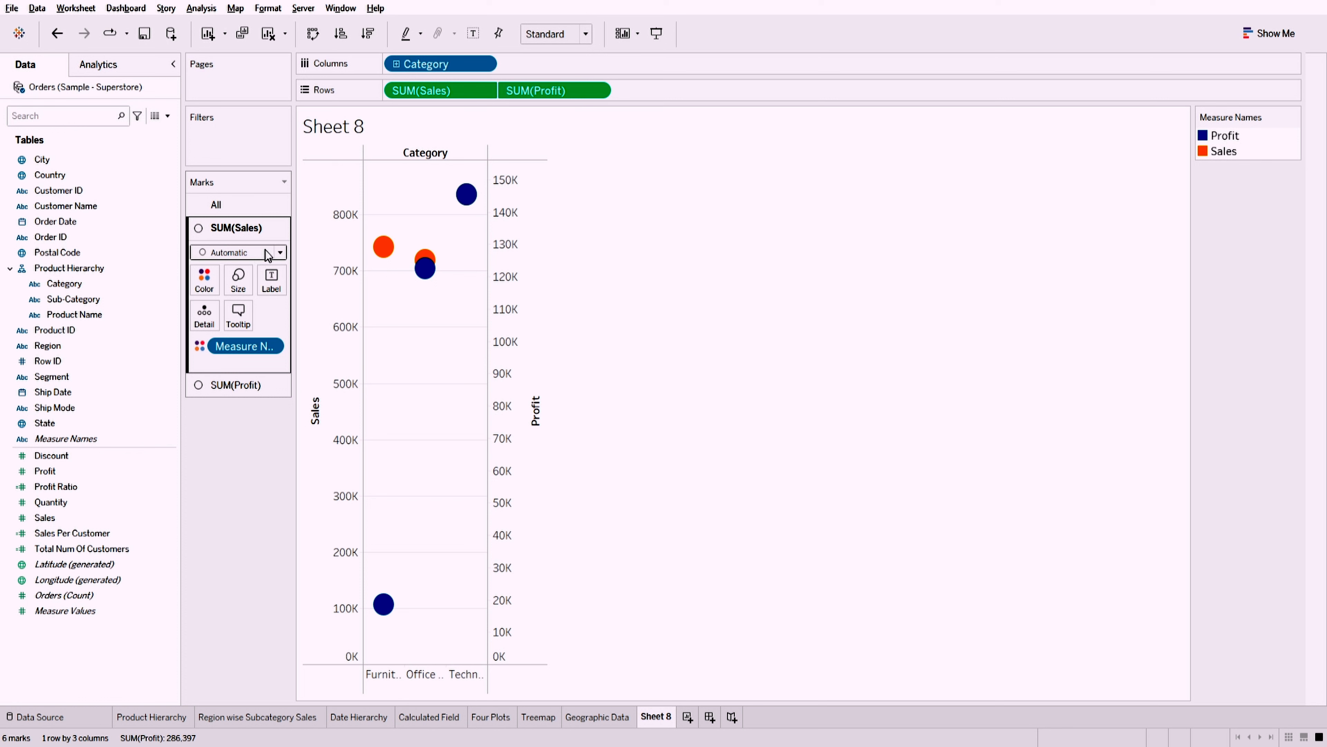
{"action": "left_click", "coordinate": [247, 282]}
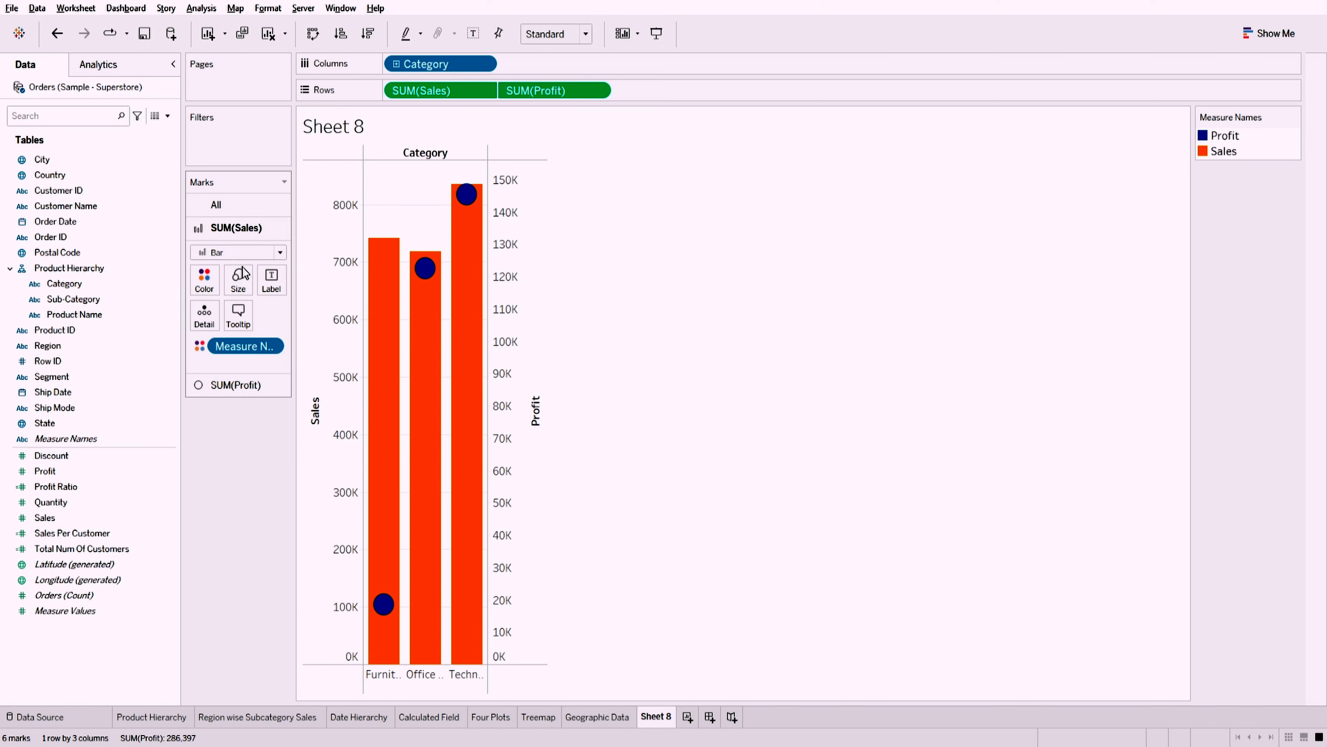
- Undo the Sales bar change and set the mark type of all measures to Automatic
{"action": "key", "text": "ctrl+z"}
{"action": "left_click", "coordinate": [249, 208]}
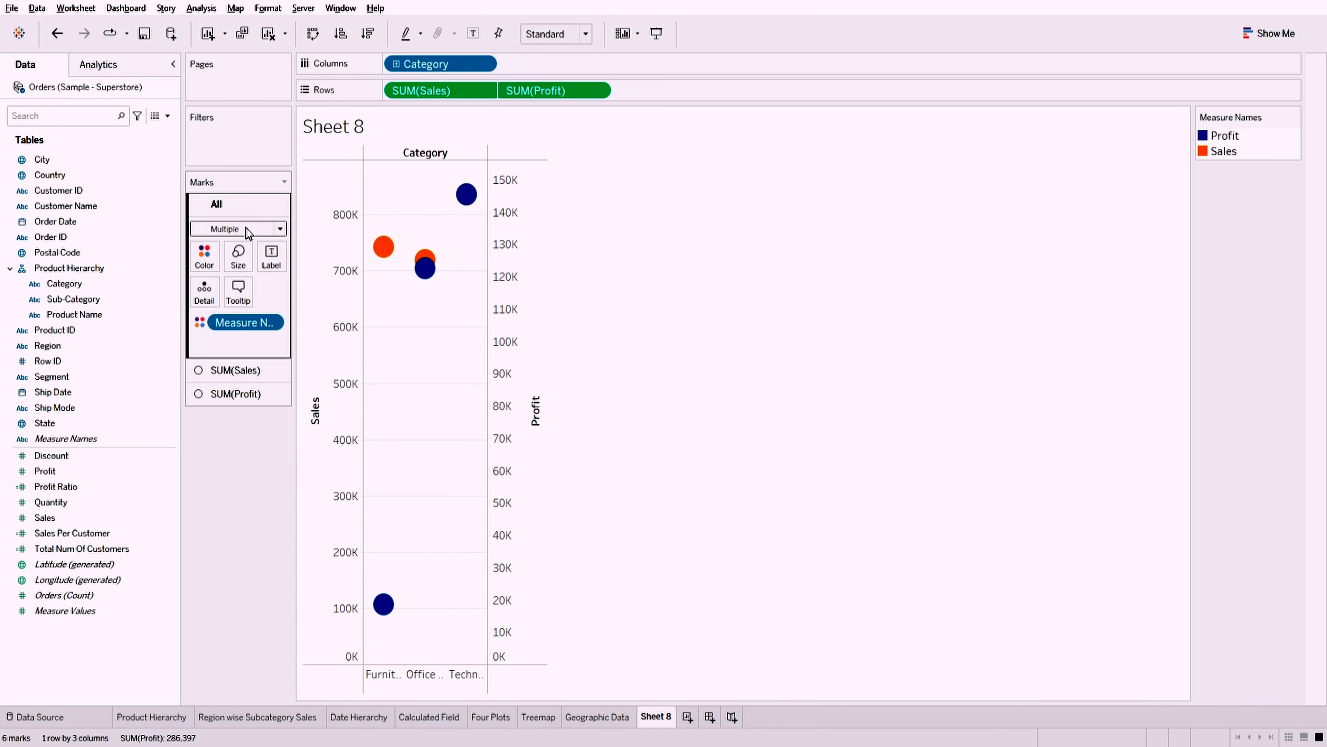
{"action": "left_click", "coordinate": [238, 242]}
- Show Sales as bars and, after trying the Shape mark type for Profit, set Profit to Circle
{"action": "left_click", "coordinate": [241, 369]}
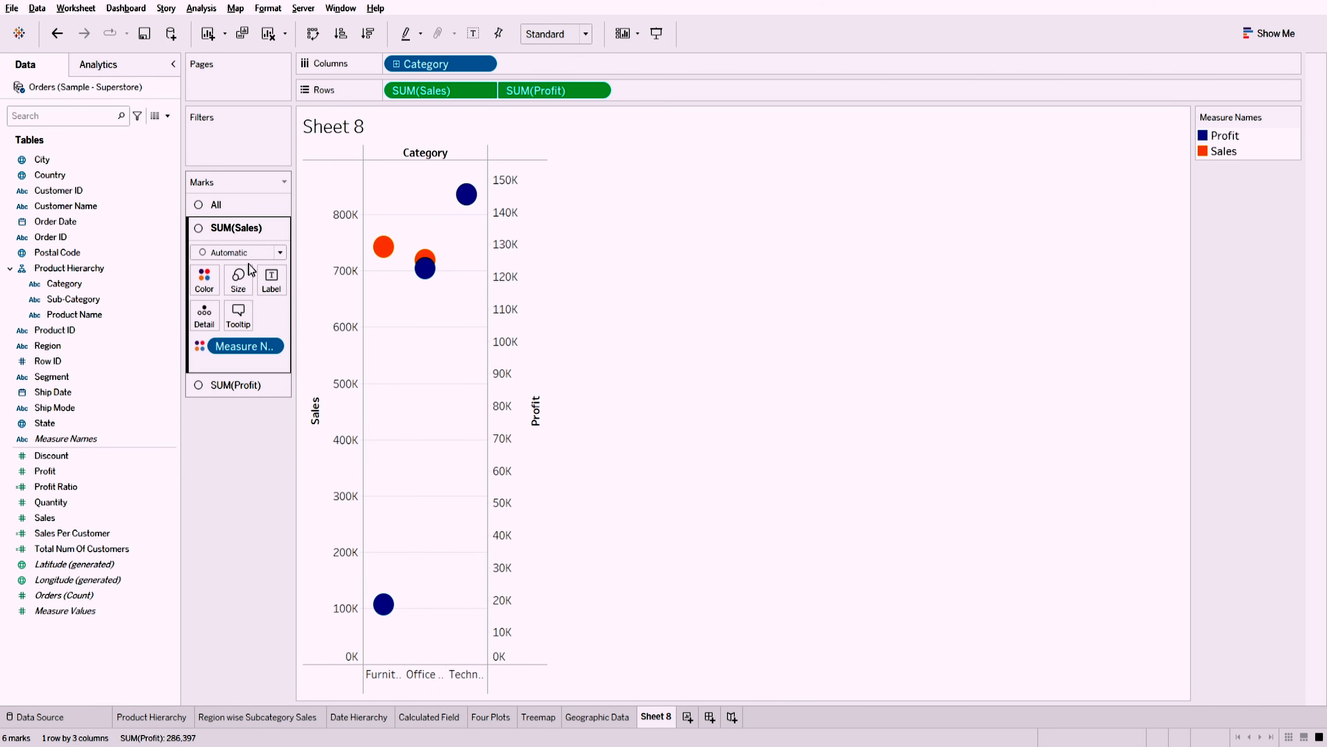
{"action": "left_click", "coordinate": [250, 253]}
{"action": "left_click", "coordinate": [237, 286]}
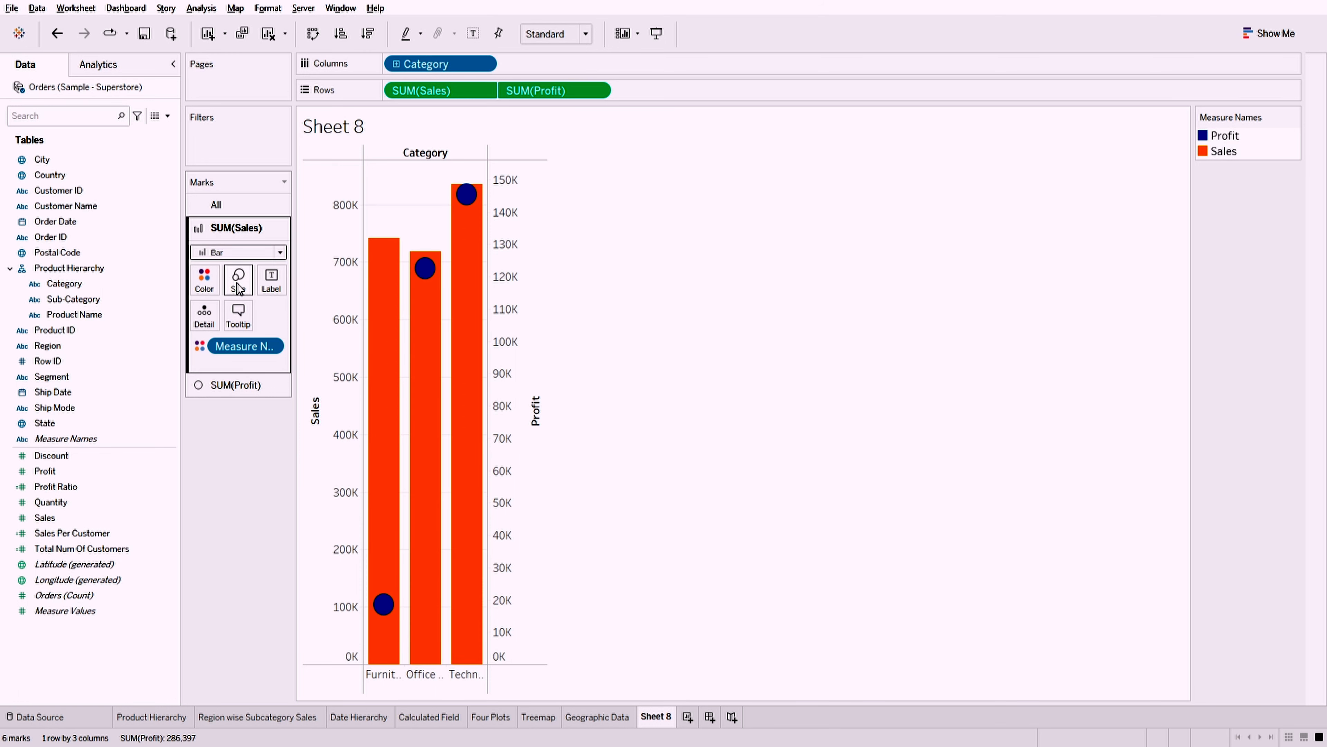
{"action": "left_click", "coordinate": [220, 384]}
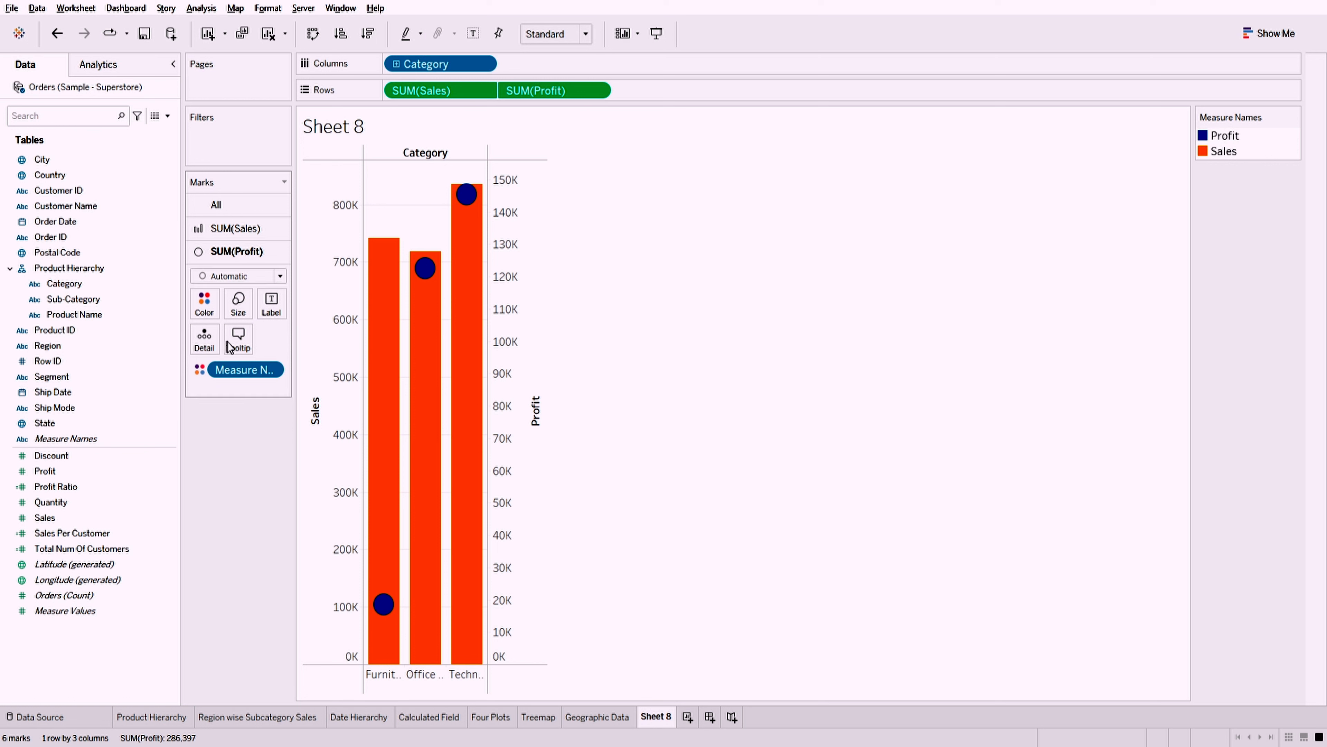
{"action": "left_click", "coordinate": [217, 396]}
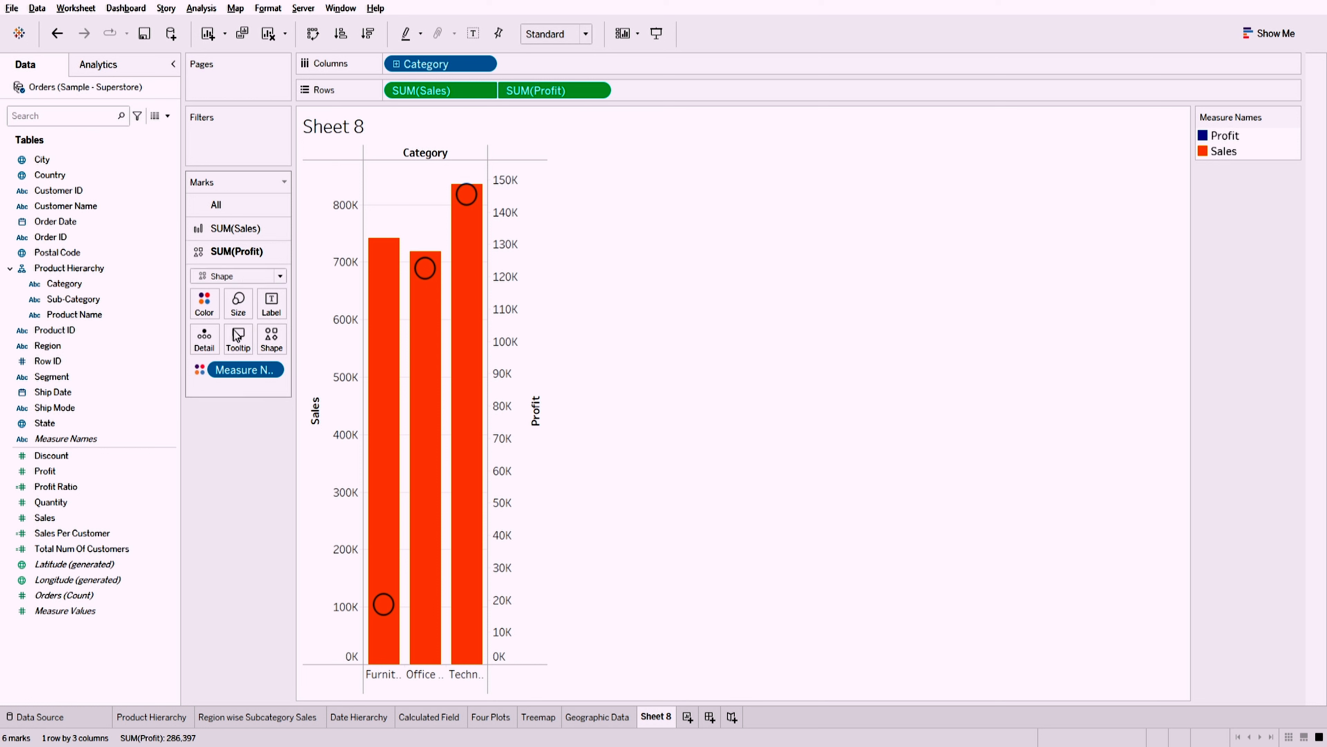
{"action": "left_click", "coordinate": [222, 373]}
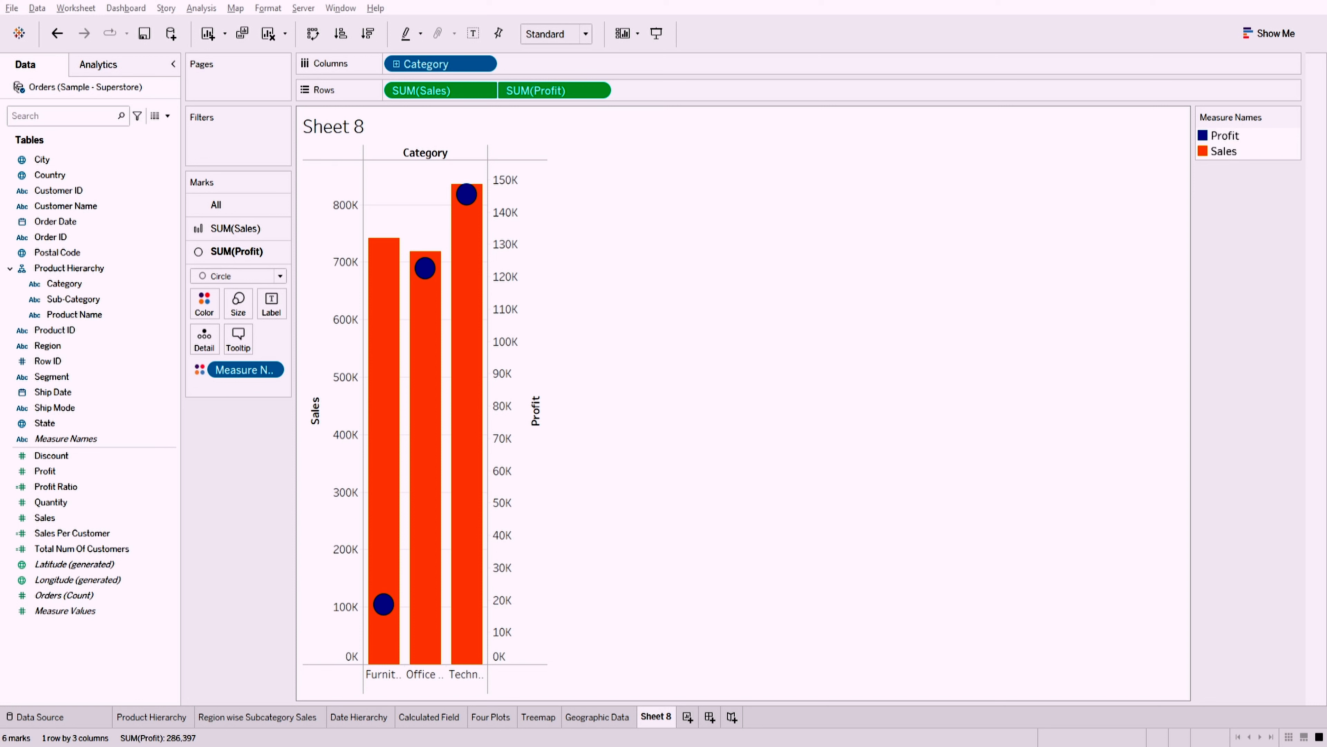
{"action": "left_click", "coordinate": [895, 270]}
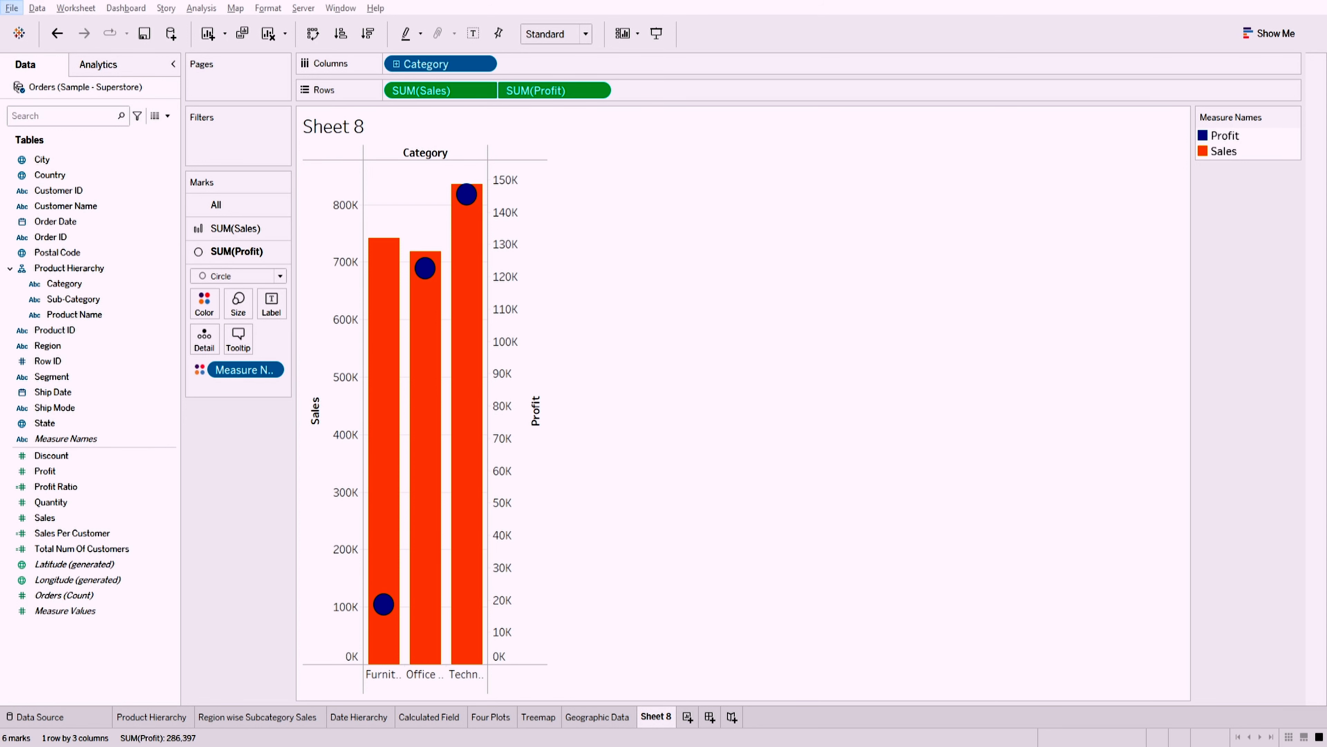
{"action": "left_click", "coordinate": [10, 10]}
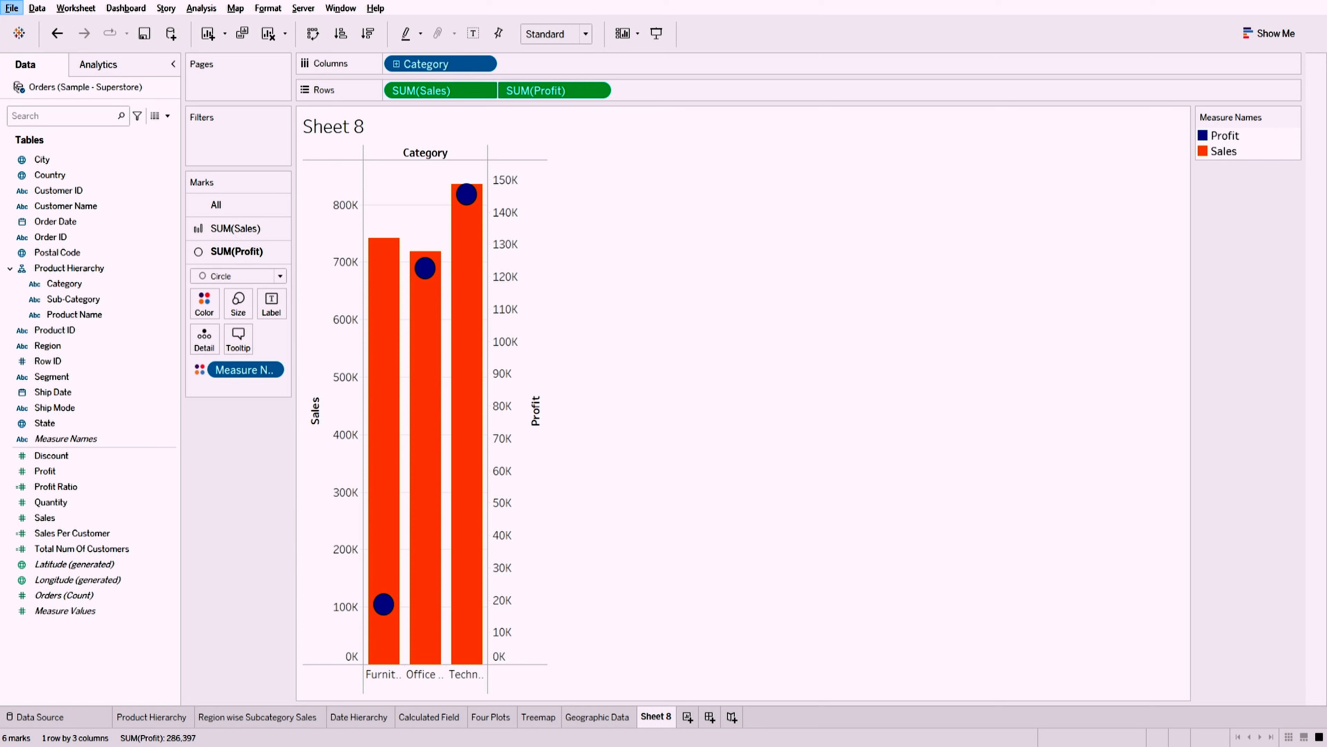
{"action": "key", "text": "alt+Tab"}
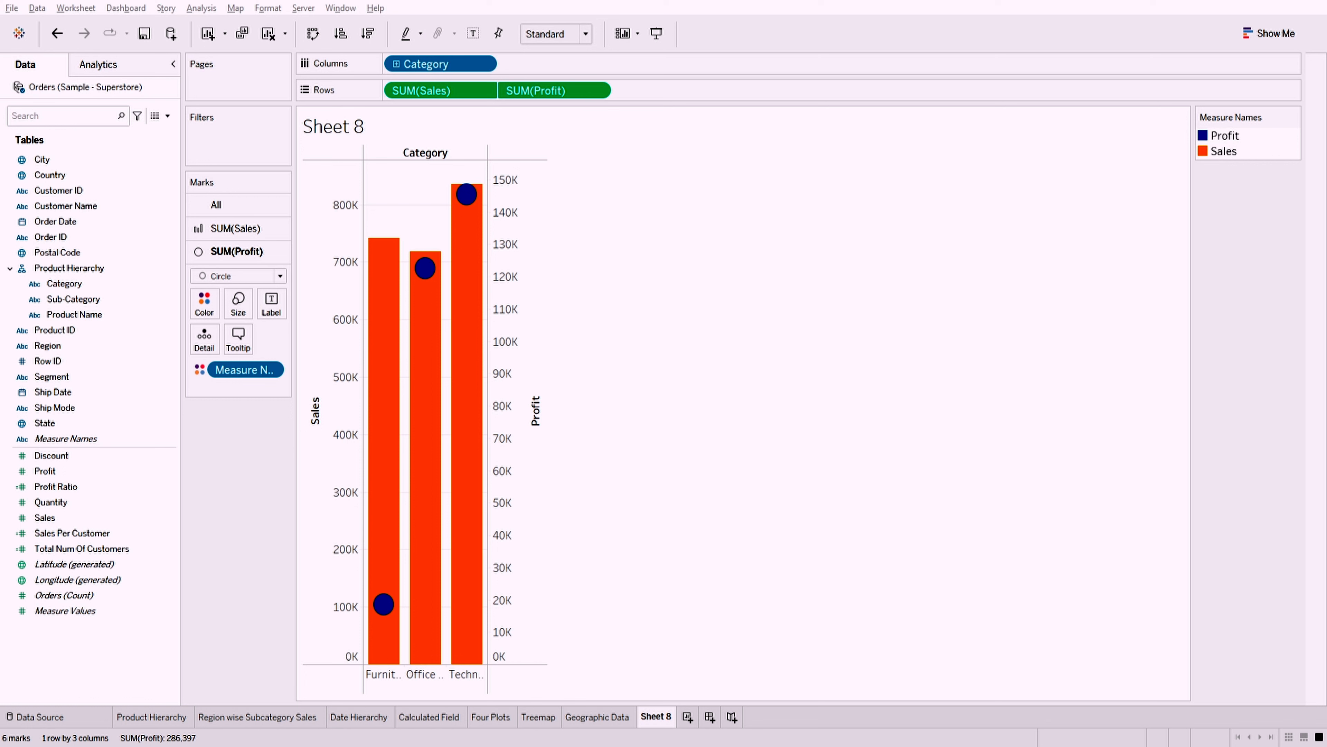
- Examine the profit values of the Office Supplies and Technology circles
{"action": "mouse_move", "coordinate": [425, 267]}
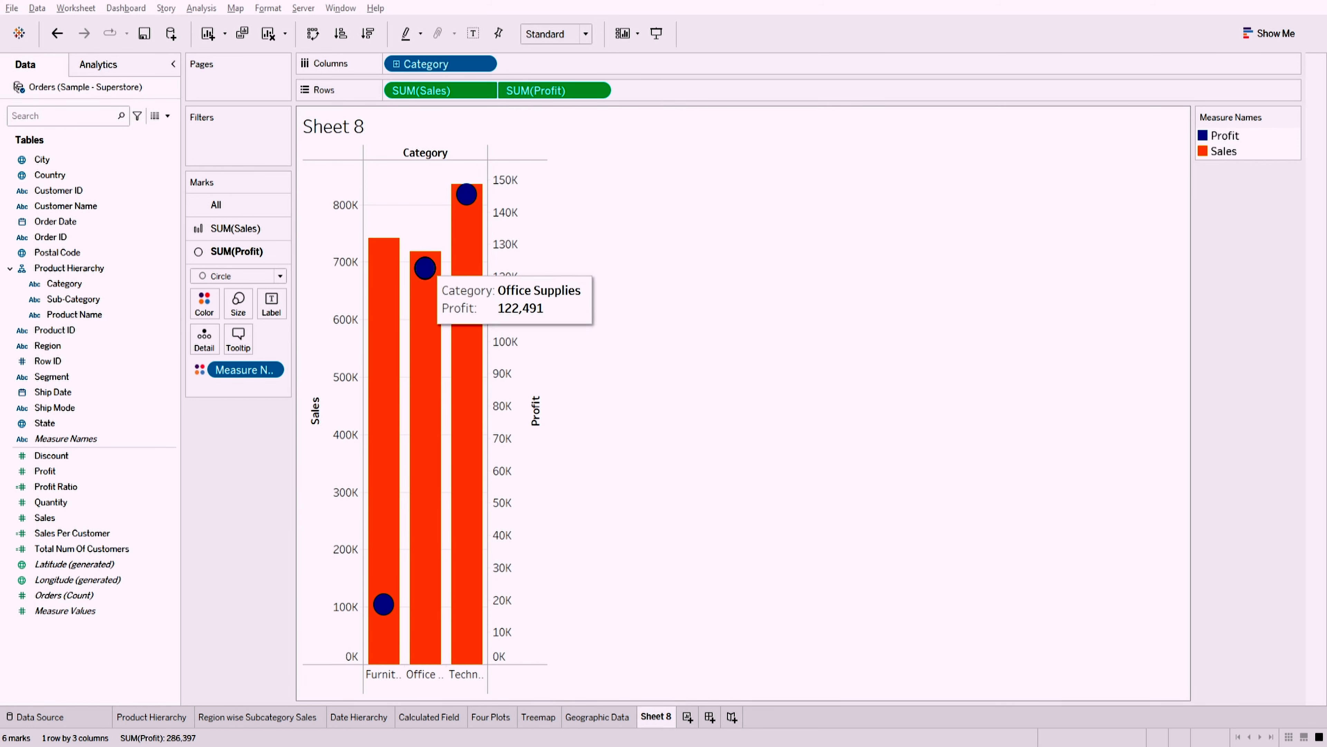
{"action": "mouse_move", "coordinate": [467, 194]}
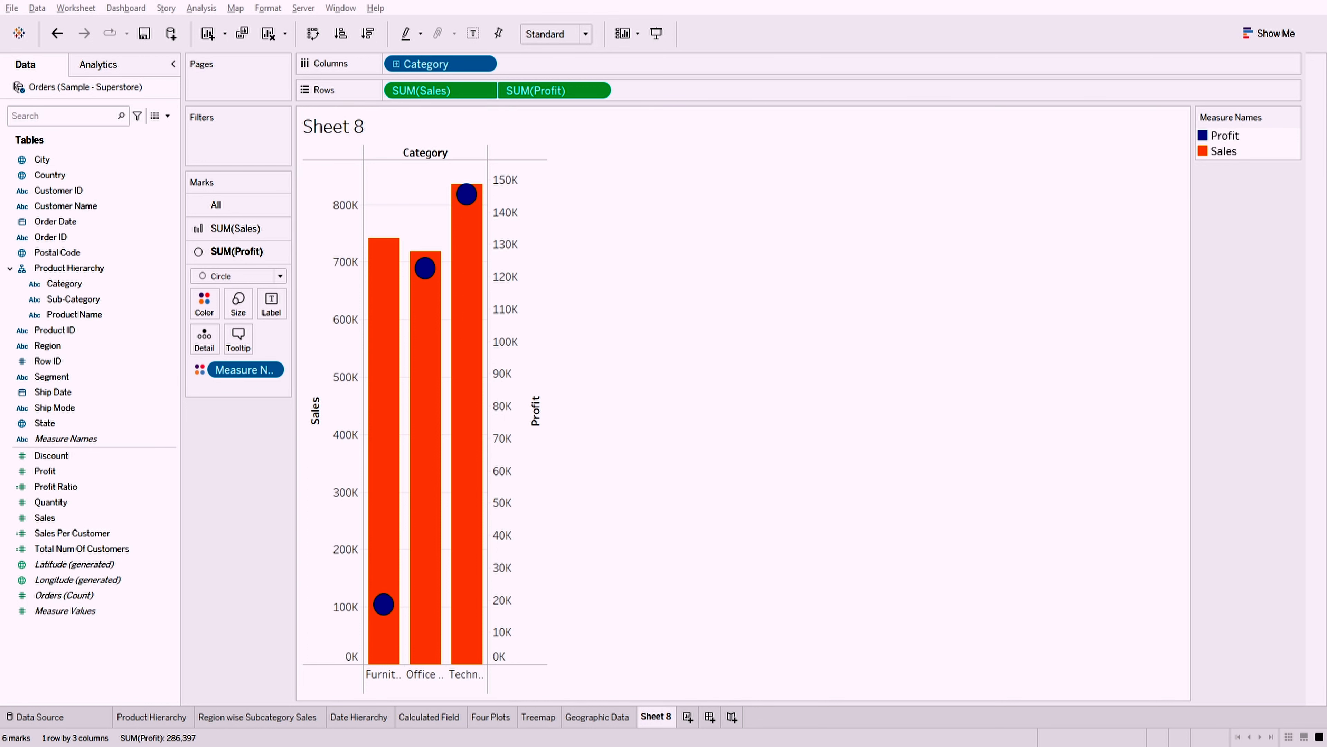
- Rename the worksheet as Dual Axis Graph
{"action": "double_click", "coordinate": [664, 716]}
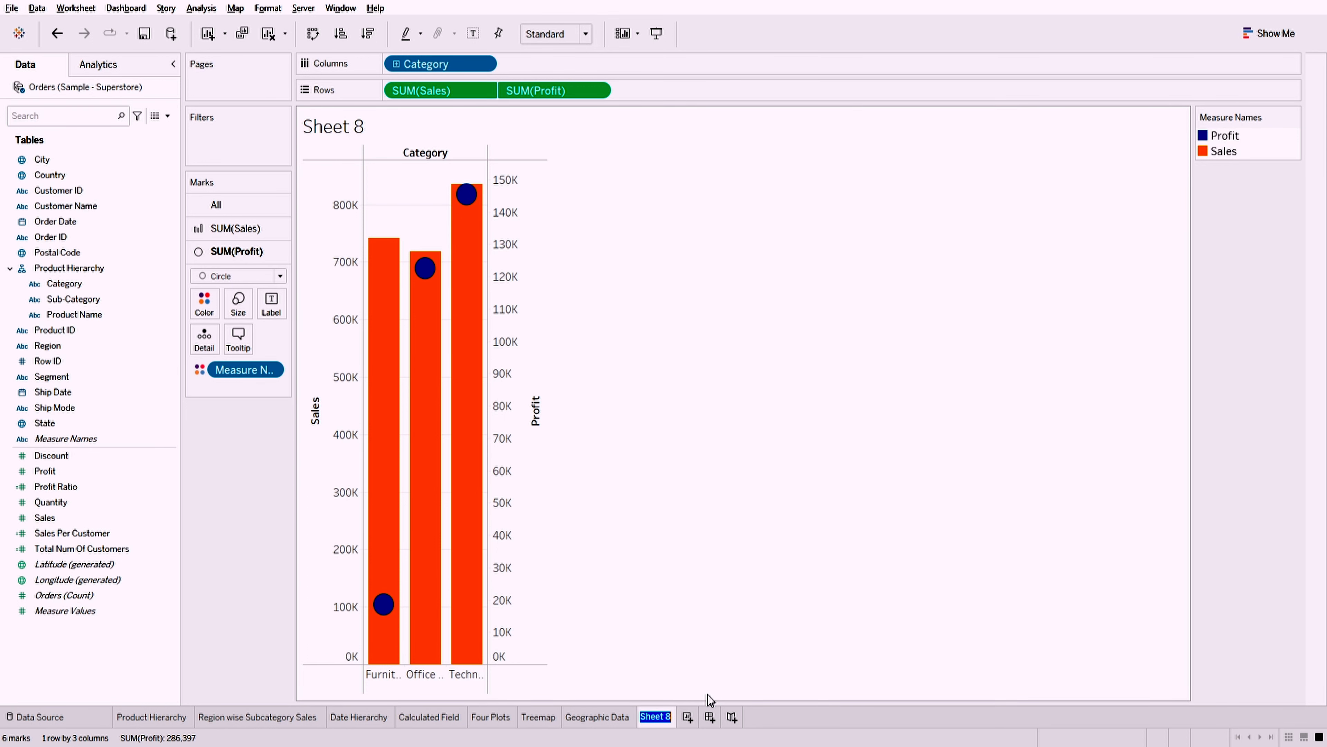
{"action": "type", "text": "Dual Graph"}
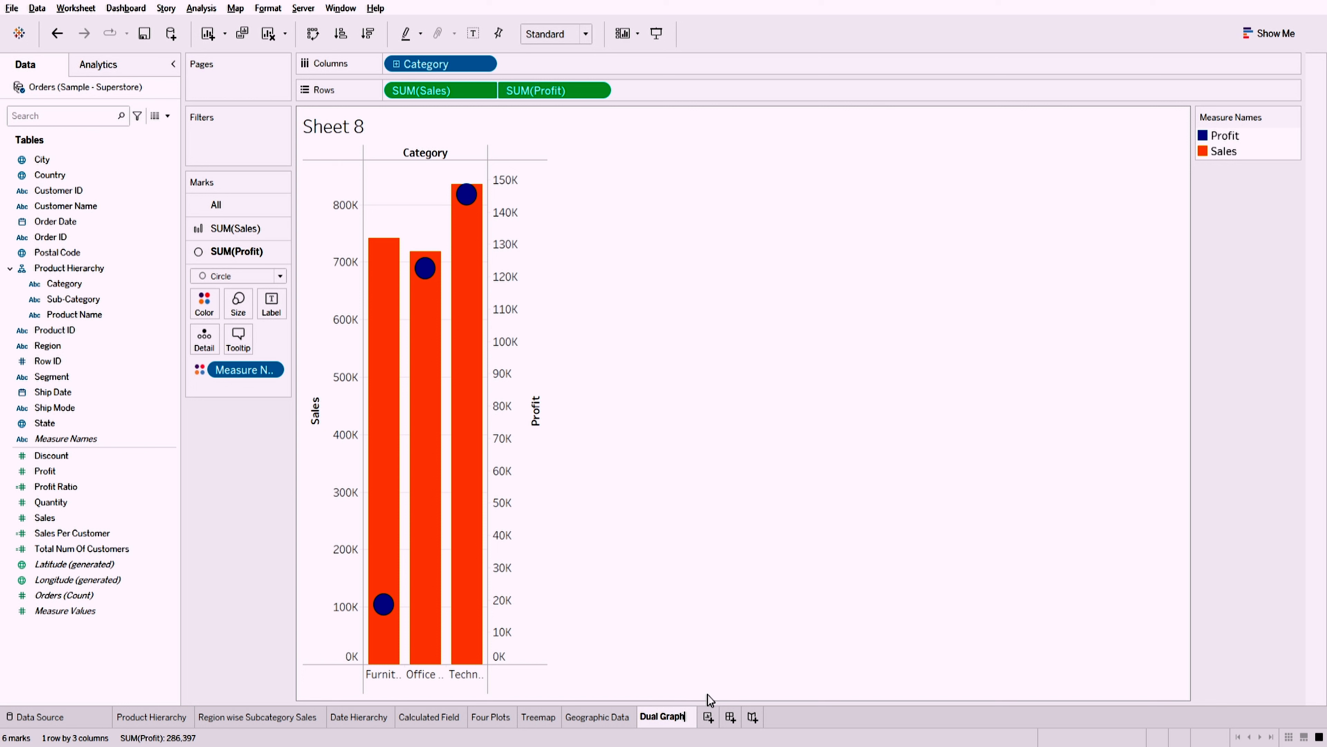
{"action": "key", "text": "BackSpace"}
{"action": "key", "text": "BackSpace"}
{"action": "key", "text": "BackSpace"}
{"action": "key", "text": "BackSpace"}
{"action": "key", "text": "BackSpace"}
{"action": "type", "text": "A"}
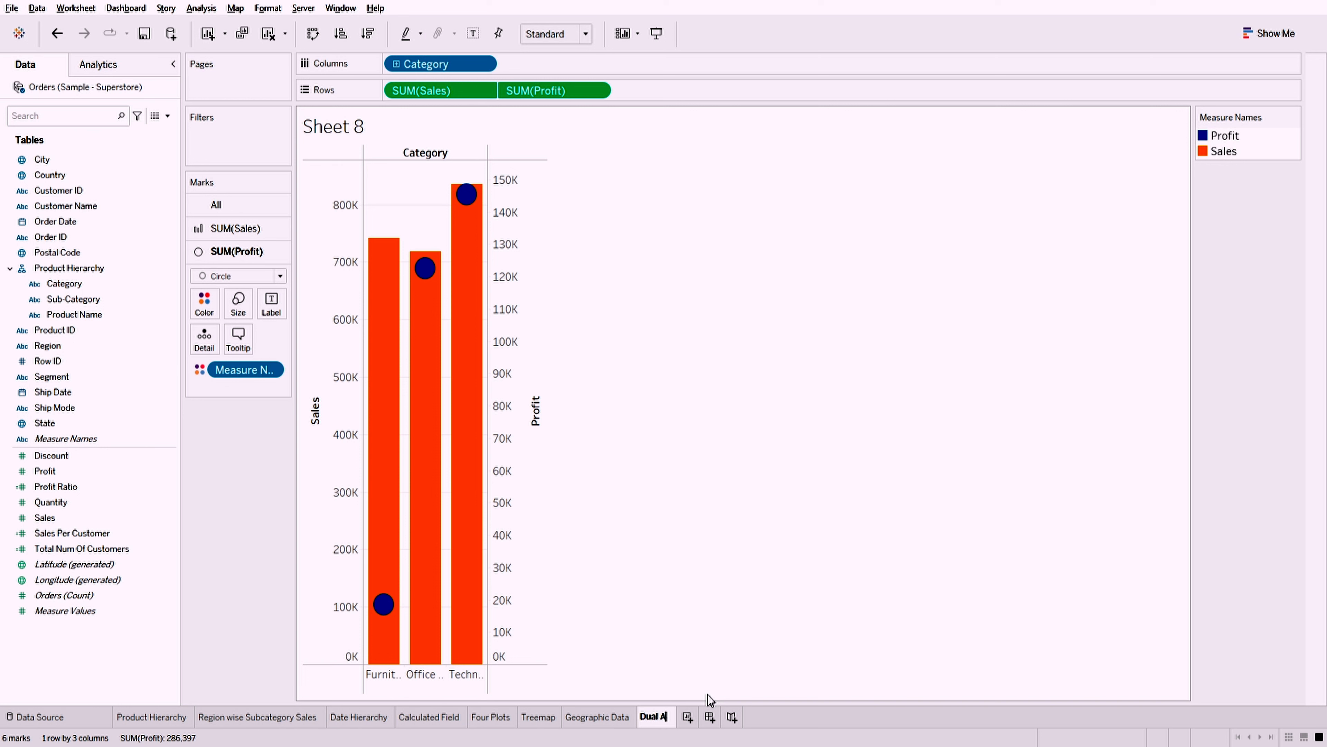
{"action": "type", "text": "xis Gr"}
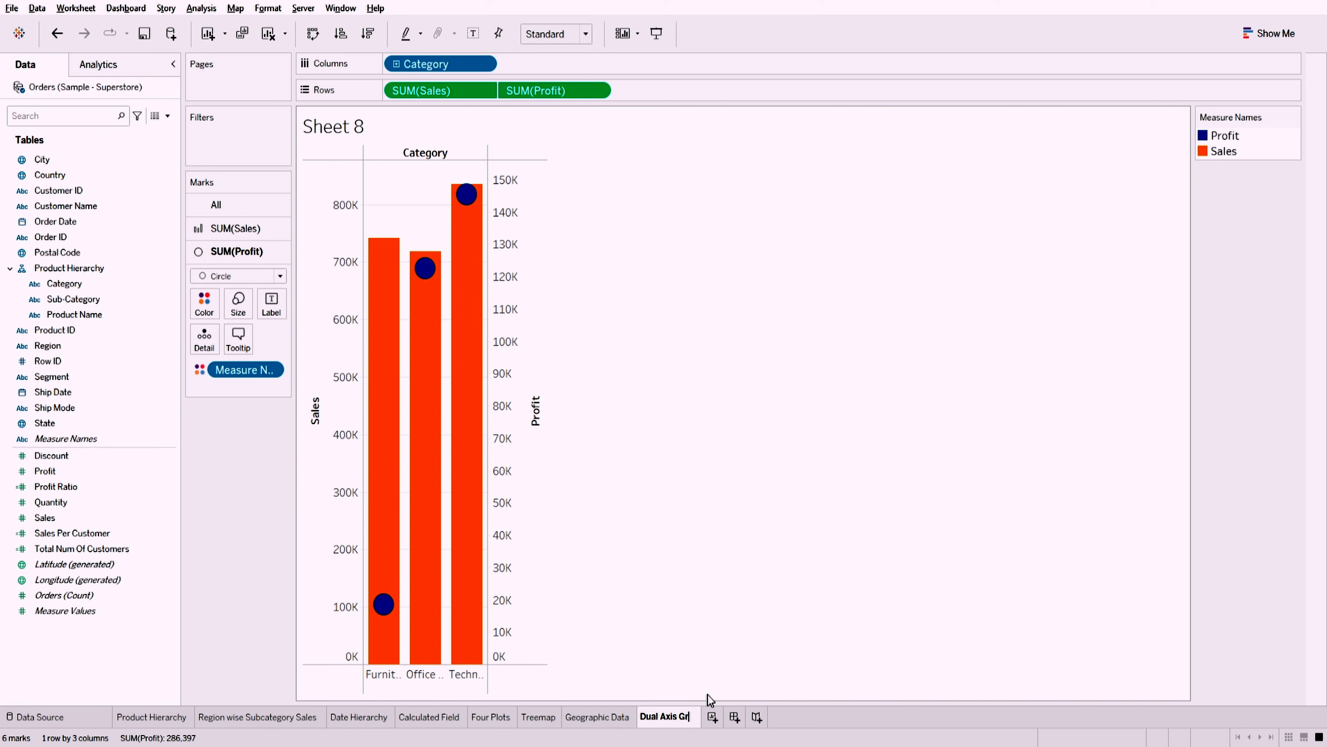
{"action": "type", "text": "aph"}
{"action": "key", "text": "Return"}
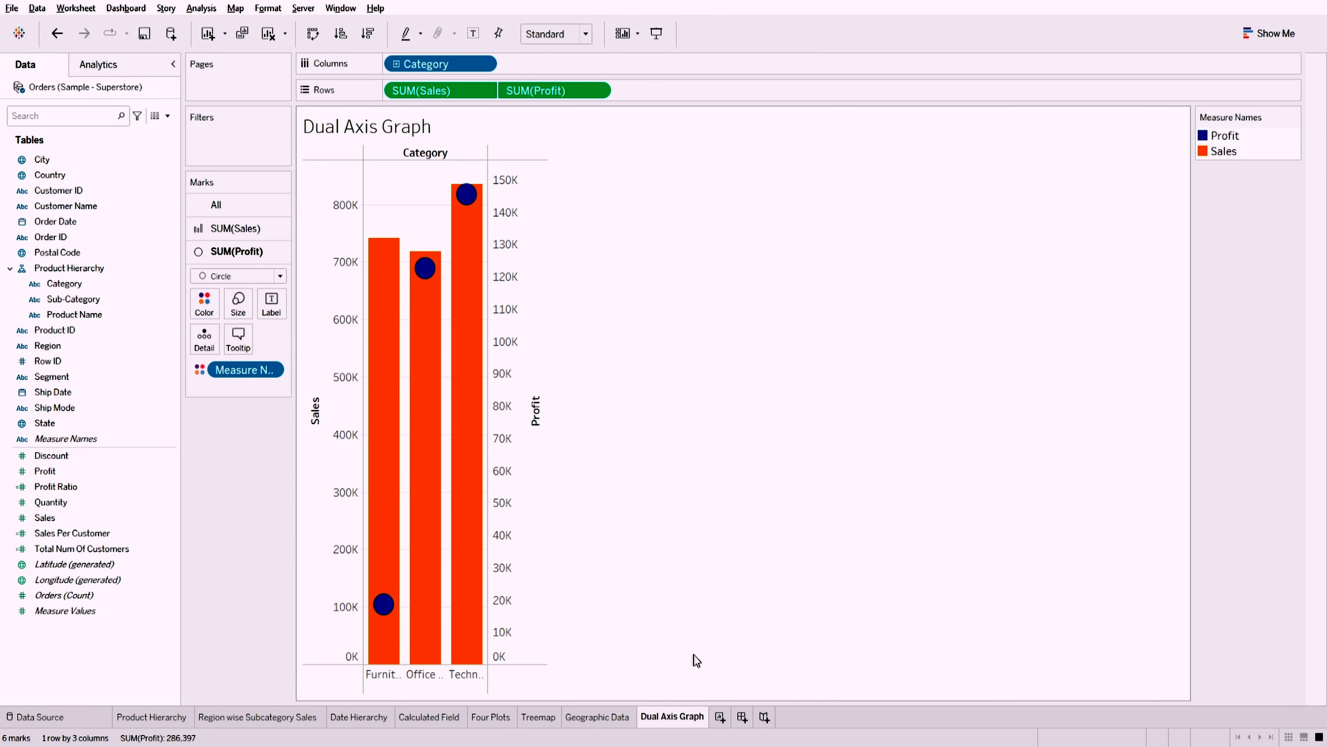
- Add a new worksheet and place Sales and Profit as columns
{"action": "left_click", "coordinate": [721, 717]}
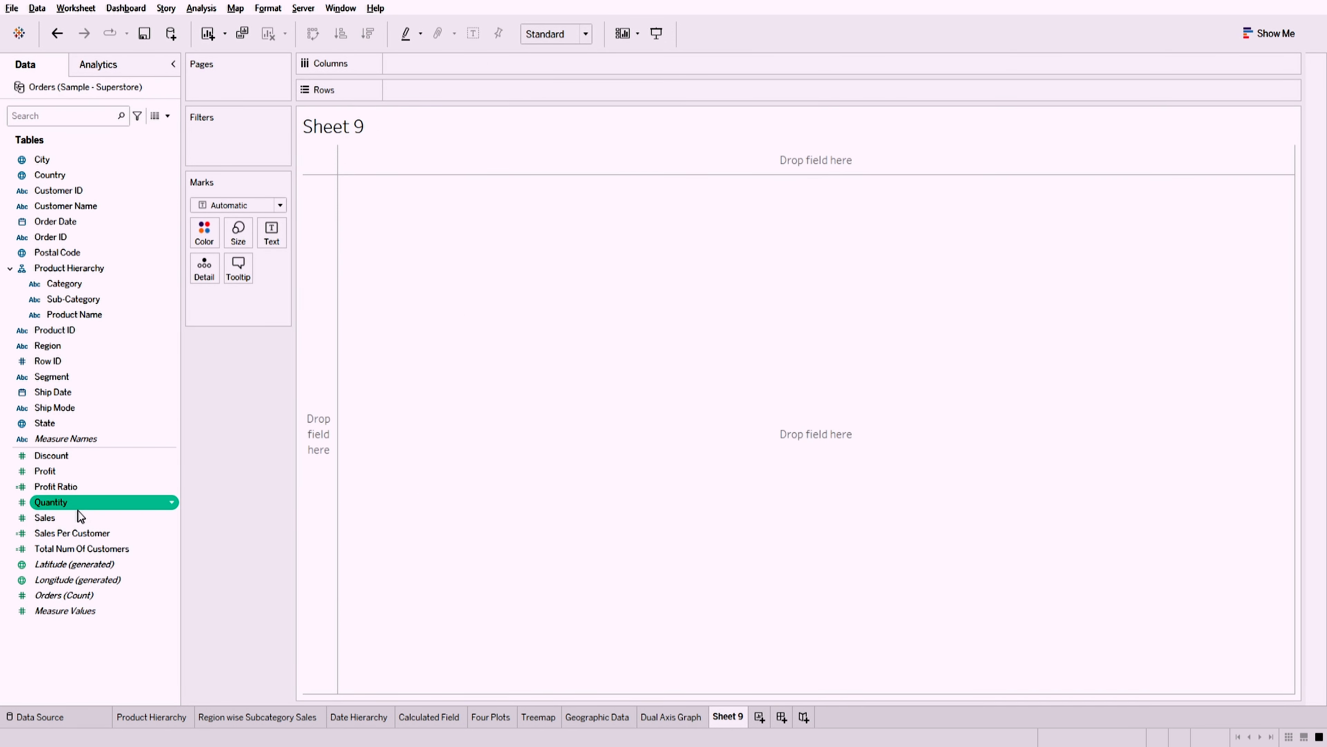
{"action": "left_click_drag", "start_coordinate": [74, 518], "coordinate": [479, 121]}
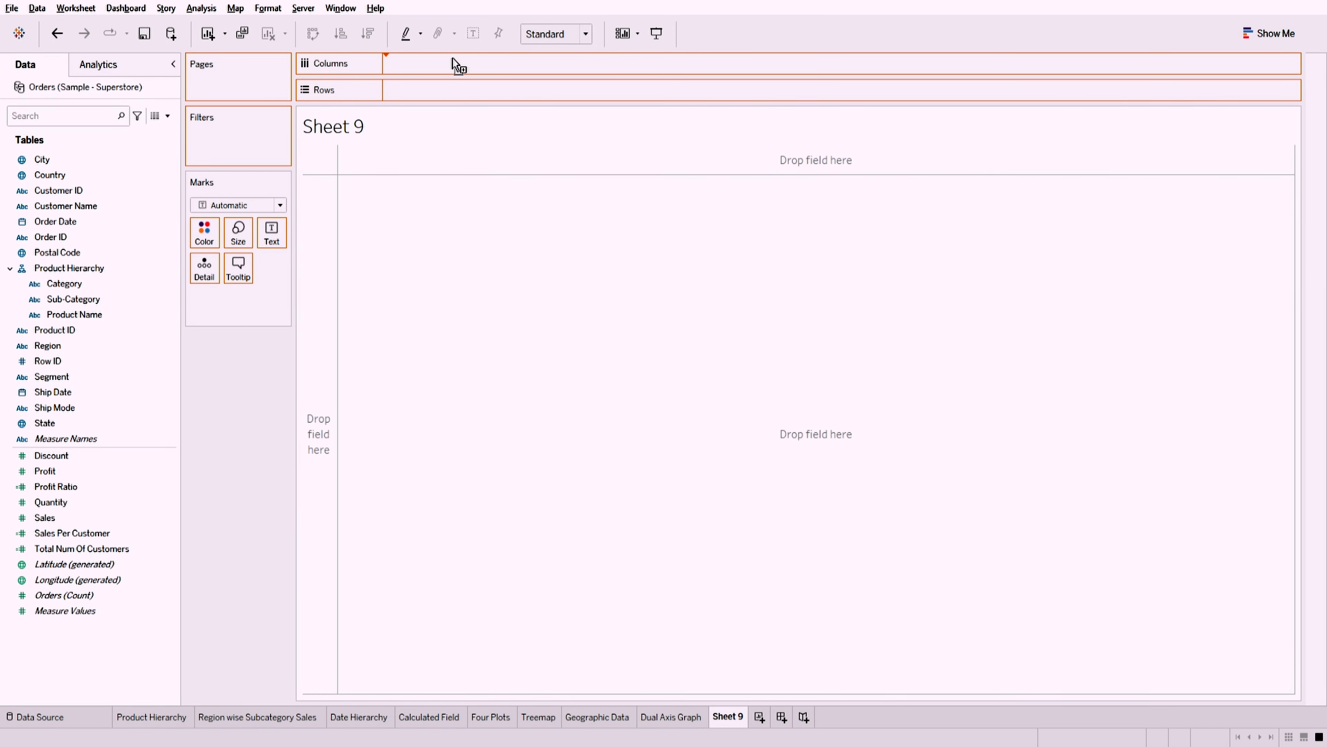
{"action": "left_click_drag", "start_coordinate": [446, 61], "coordinate": [446, 62]}
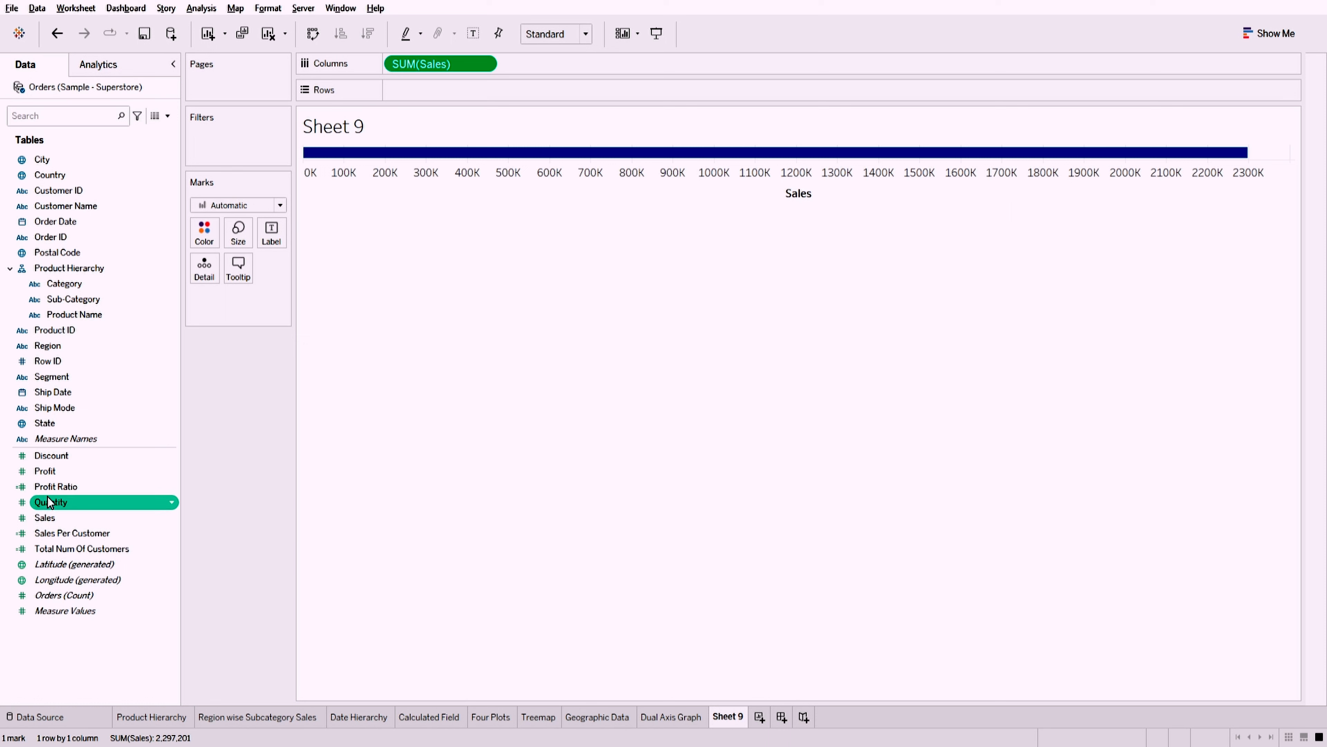
{"action": "mouse_move", "coordinate": [48, 471]}
{"action": "left_mouse_down"}
{"action": "mouse_move", "coordinate": [267, 468]}
{"action": "mouse_move", "coordinate": [717, 86]}
{"action": "mouse_move", "coordinate": [673, 61]}
{"action": "left_mouse_up"}
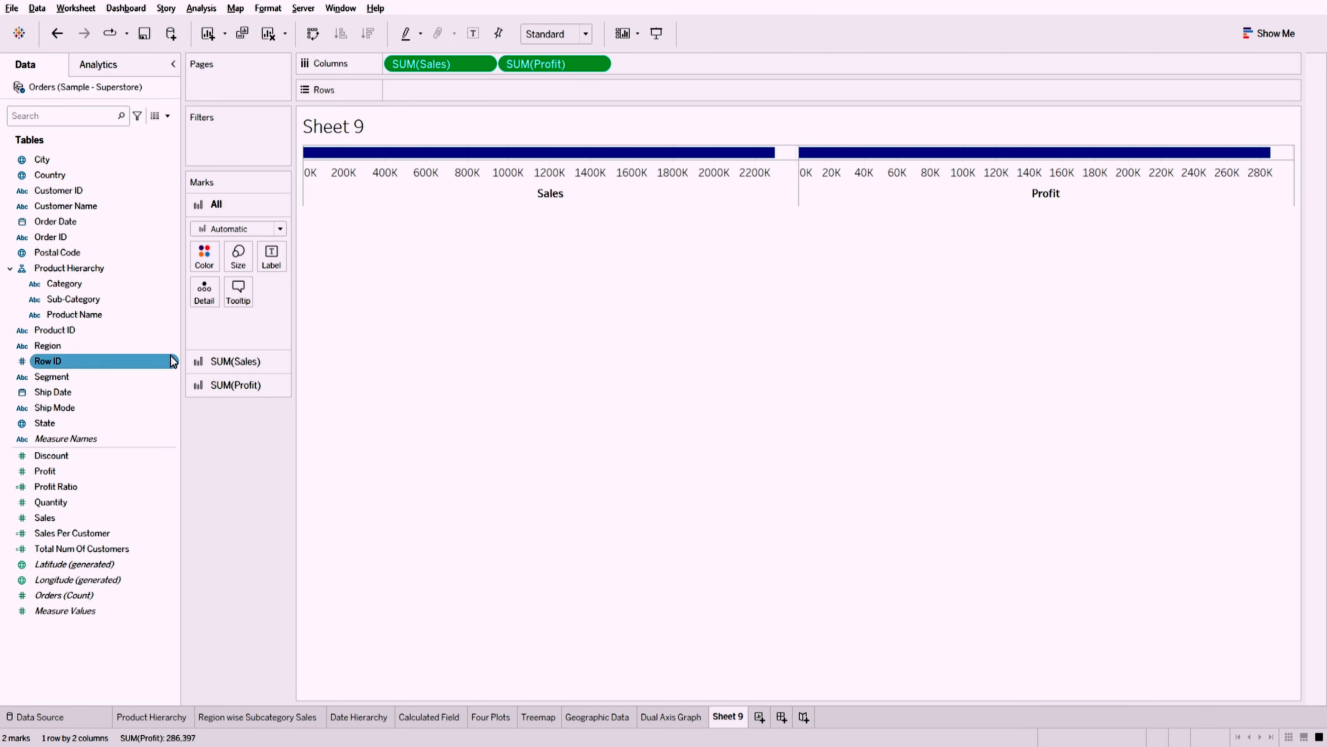
- Place Sub-Category in the rows and sort the sub-categories by Profit in descending order
{"action": "left_click_drag", "start_coordinate": [73, 301], "coordinate": [420, 90]}
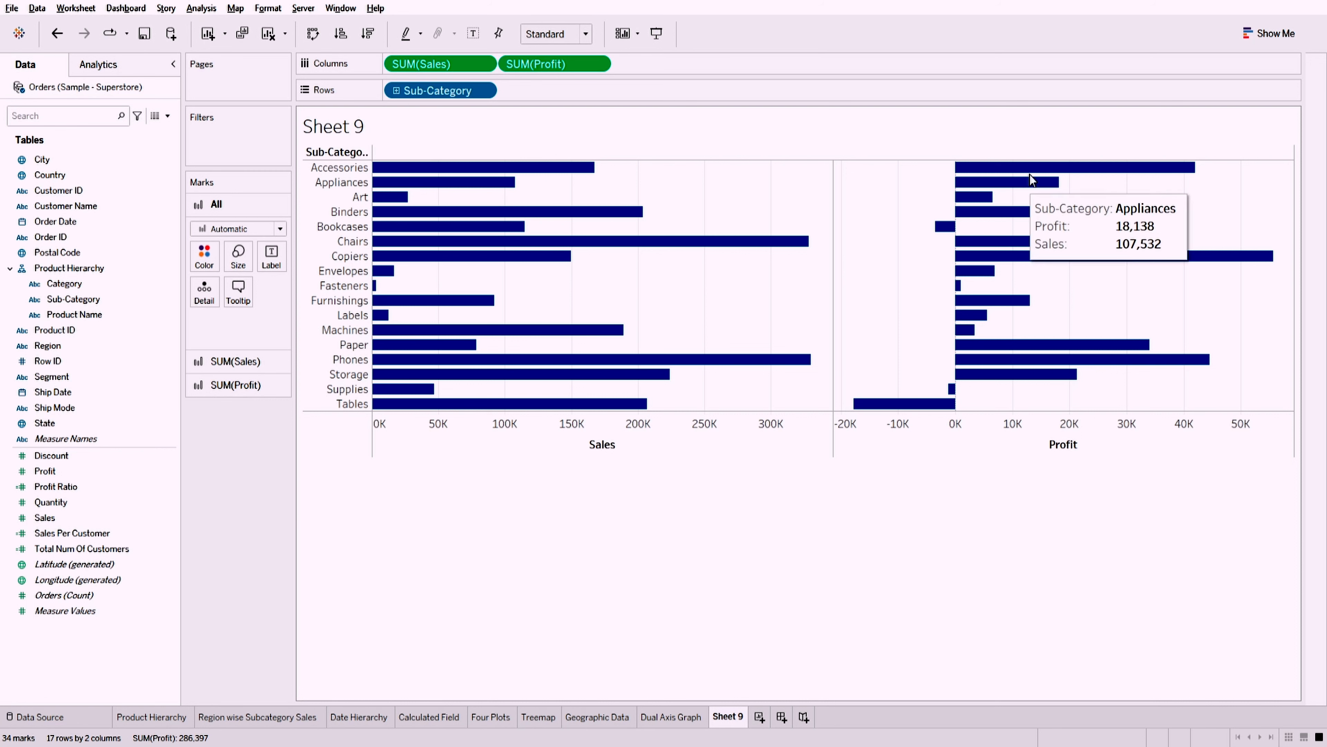
{"action": "left_click", "coordinate": [1063, 153]}
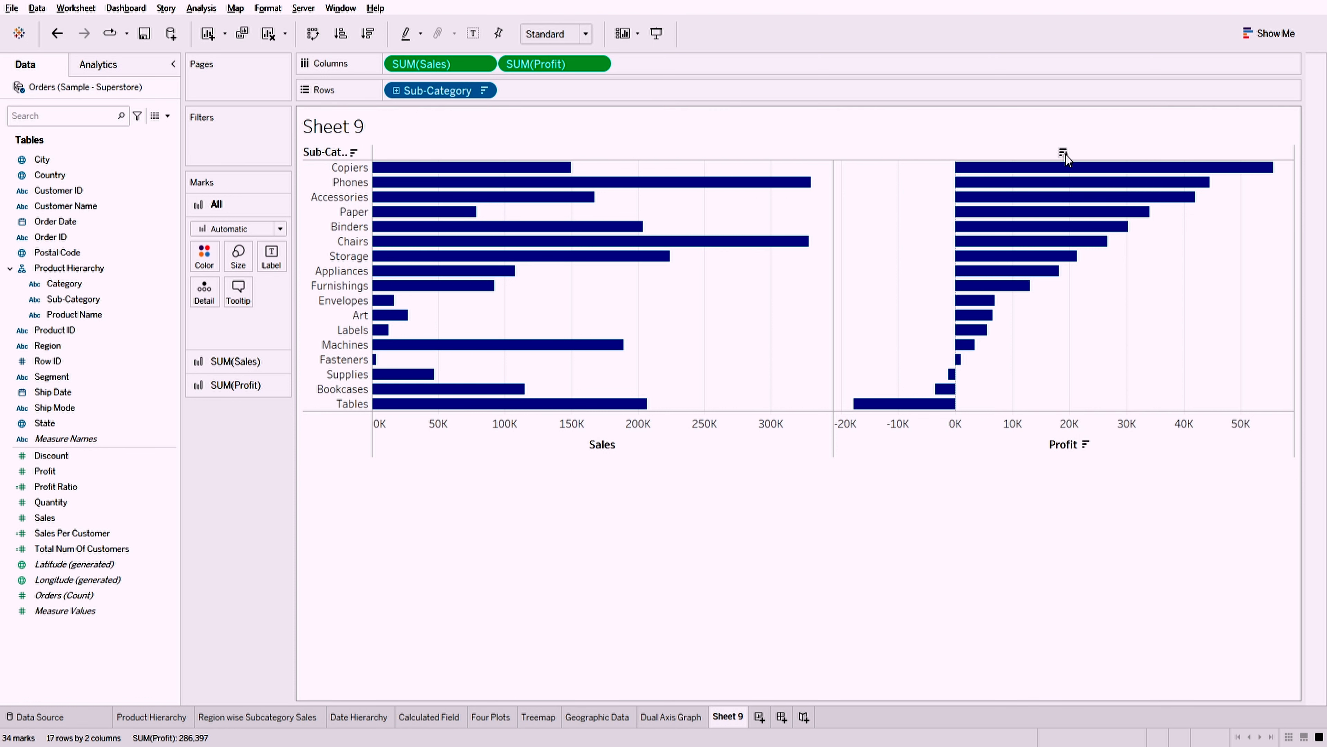
{"action": "left_click", "coordinate": [1064, 154]}
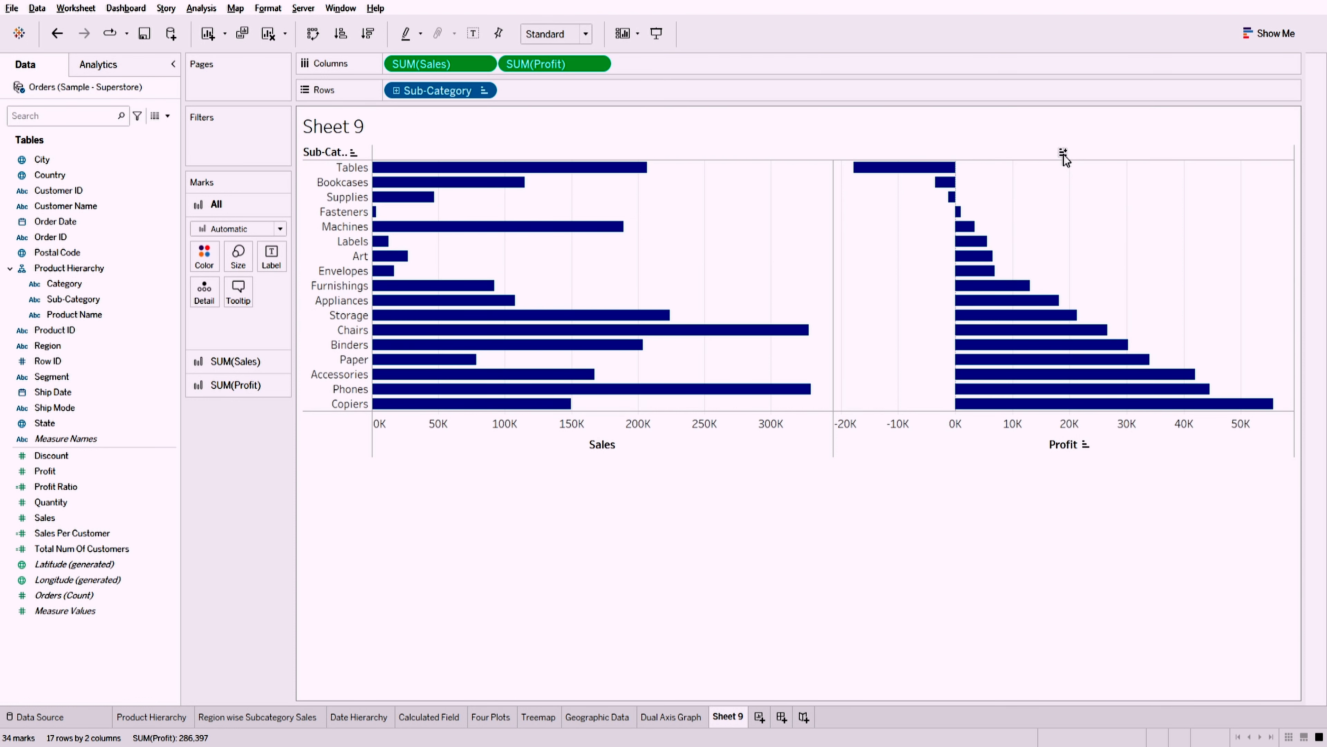
{"action": "left_click", "coordinate": [1064, 153]}
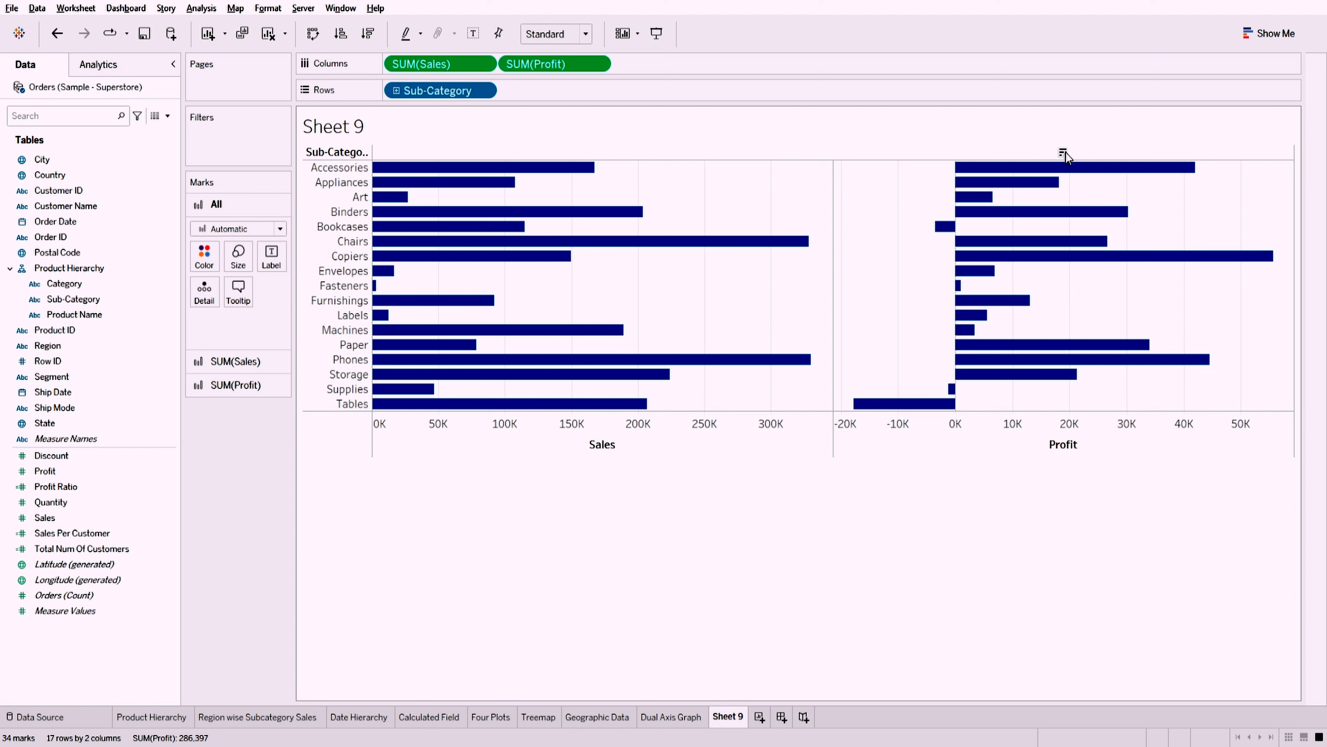
{"action": "left_click", "coordinate": [1064, 154]}
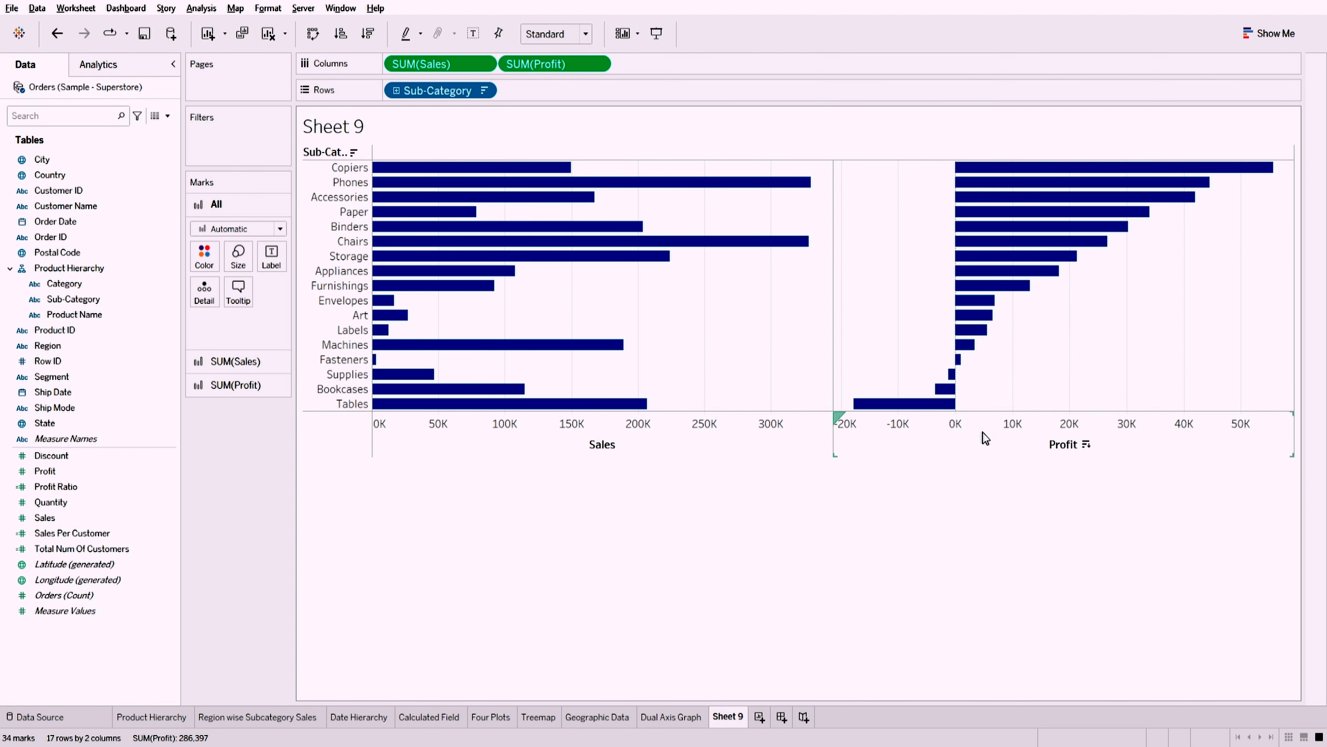
- Examine the profit and sales values of the highest and lowest bars in the sorted Profit chart
{"action": "mouse_move", "coordinate": [1251, 170]}
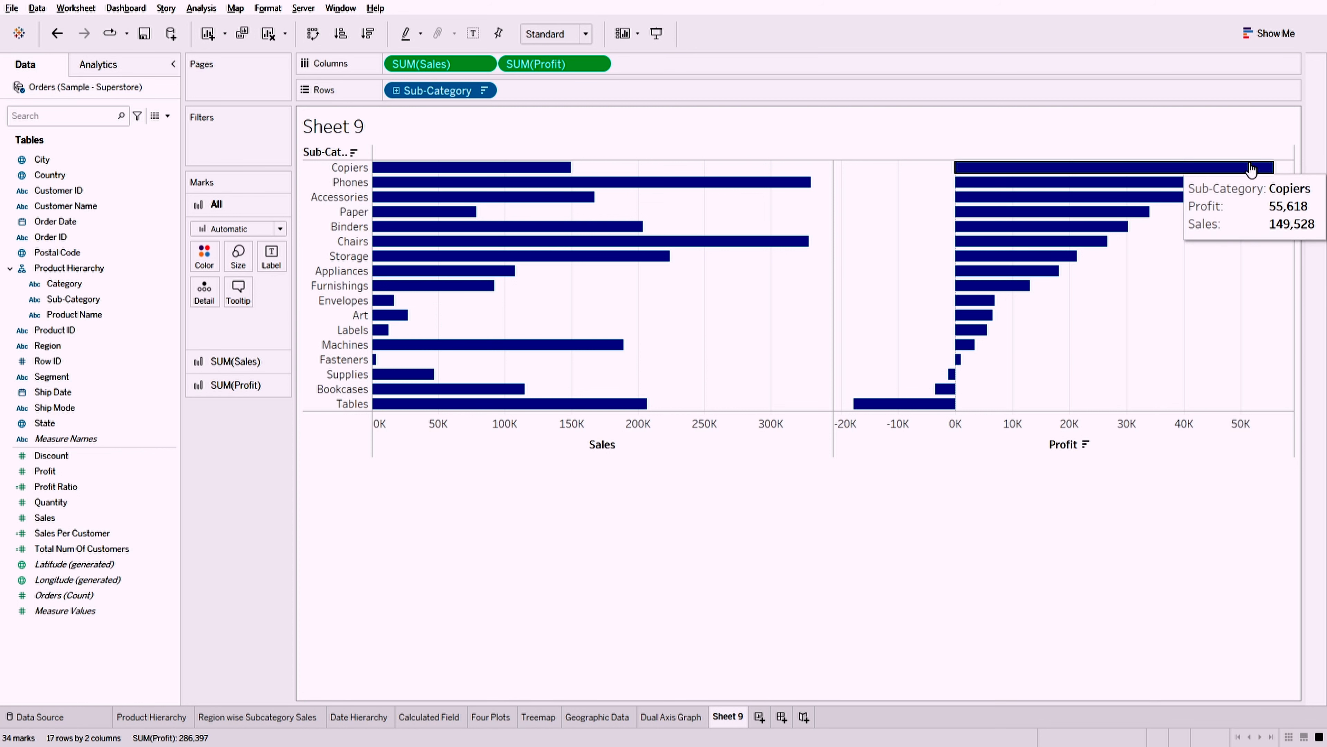
{"action": "mouse_move", "coordinate": [886, 414]}
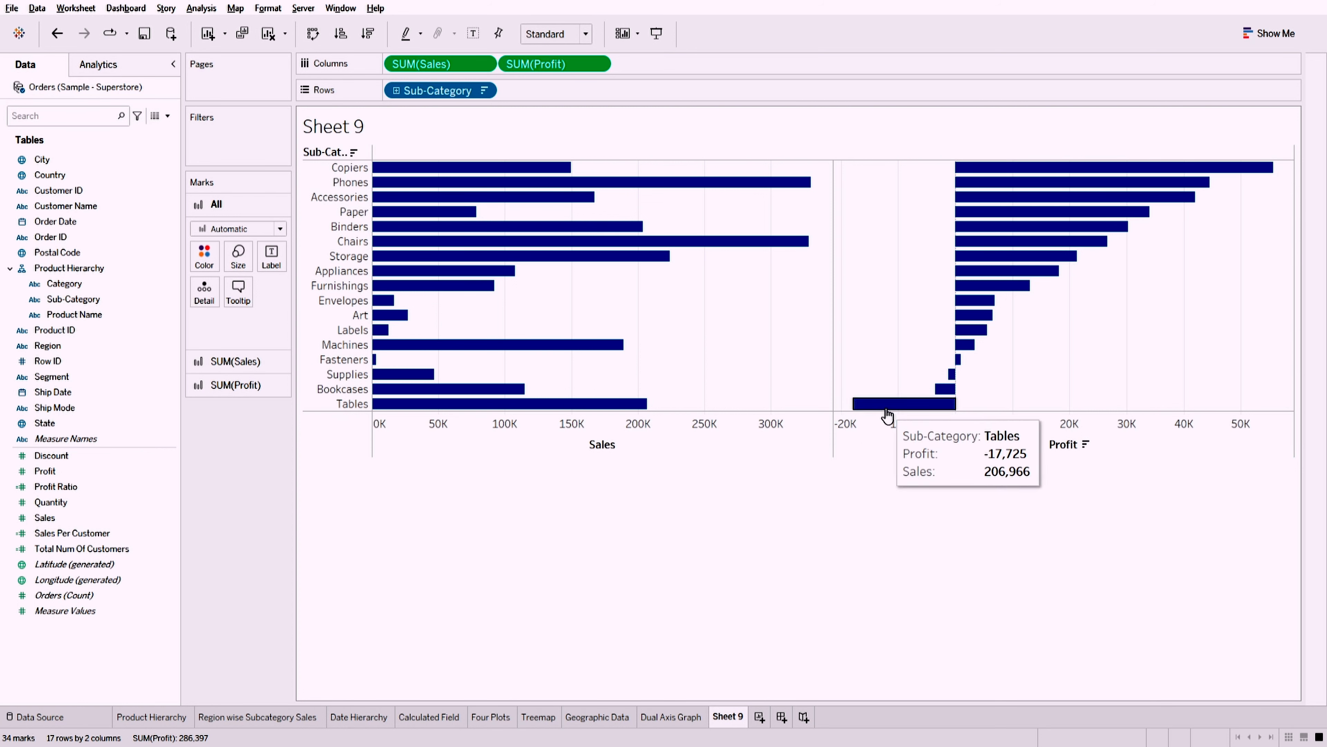
{"action": "mouse_move", "coordinate": [1034, 222]}
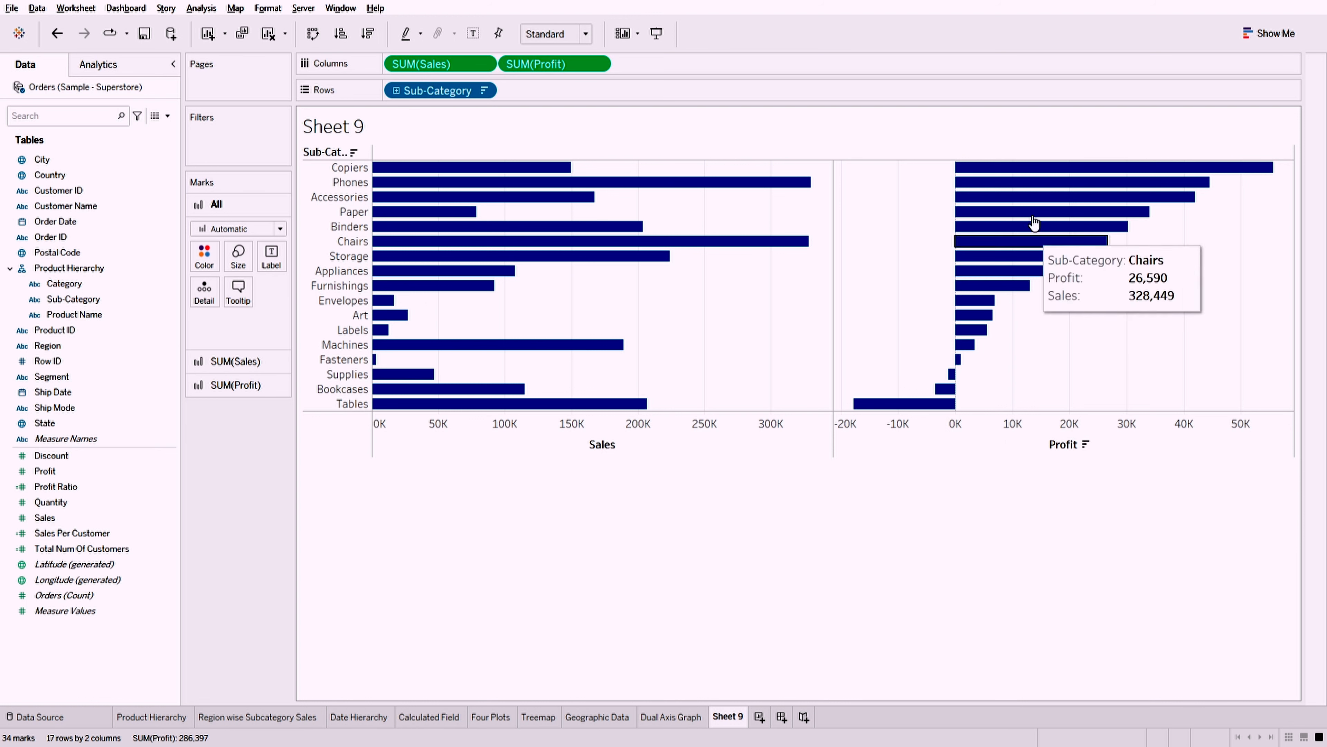
{"action": "mouse_move", "coordinate": [1046, 175]}
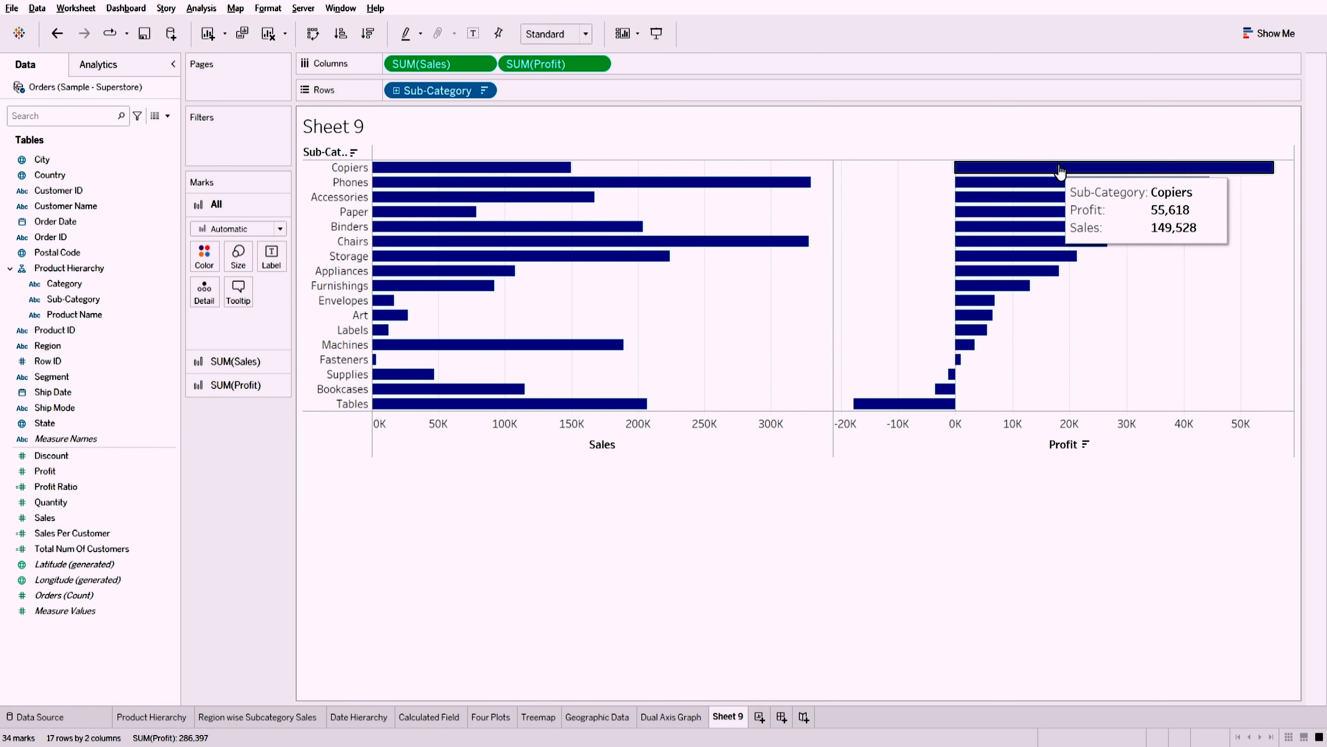
{"action": "mouse_move", "coordinate": [982, 293]}
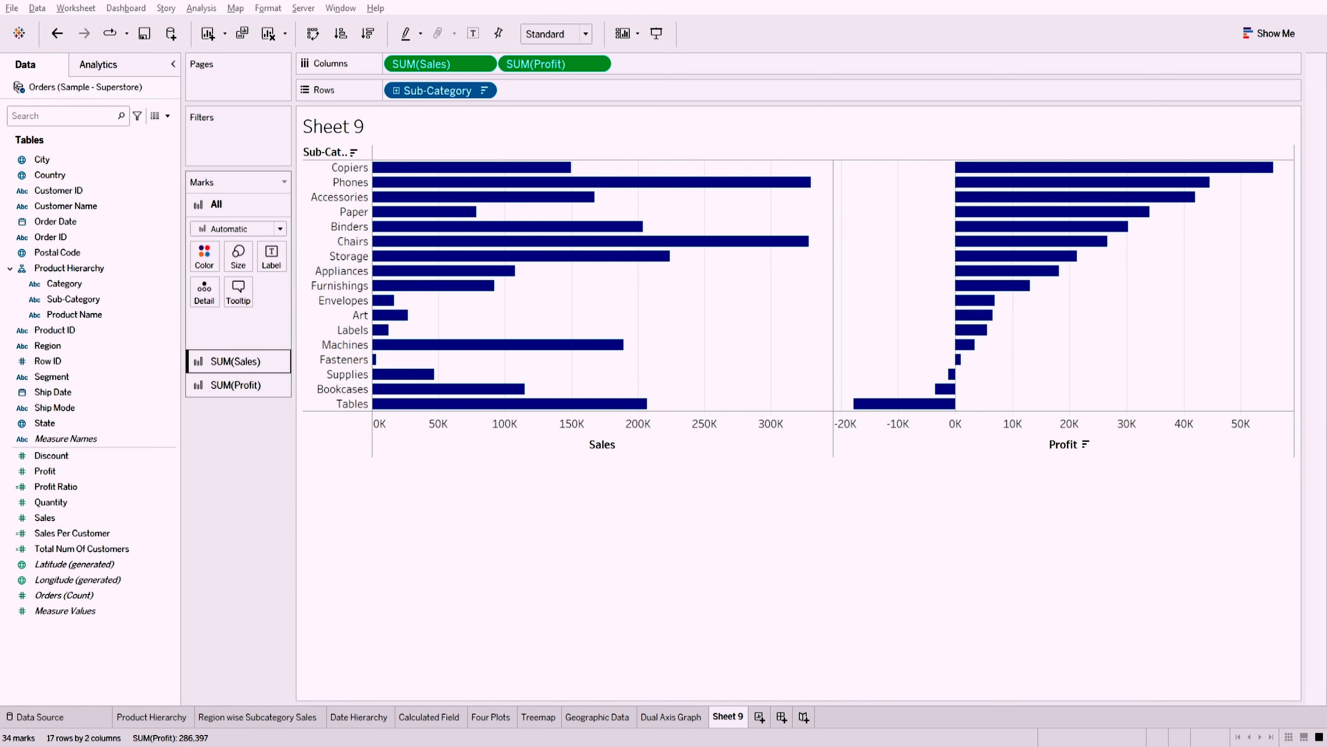
- Color the Sales bars by Profit and the Profit bars by Sales
{"action": "left_click", "coordinate": [235, 361]}
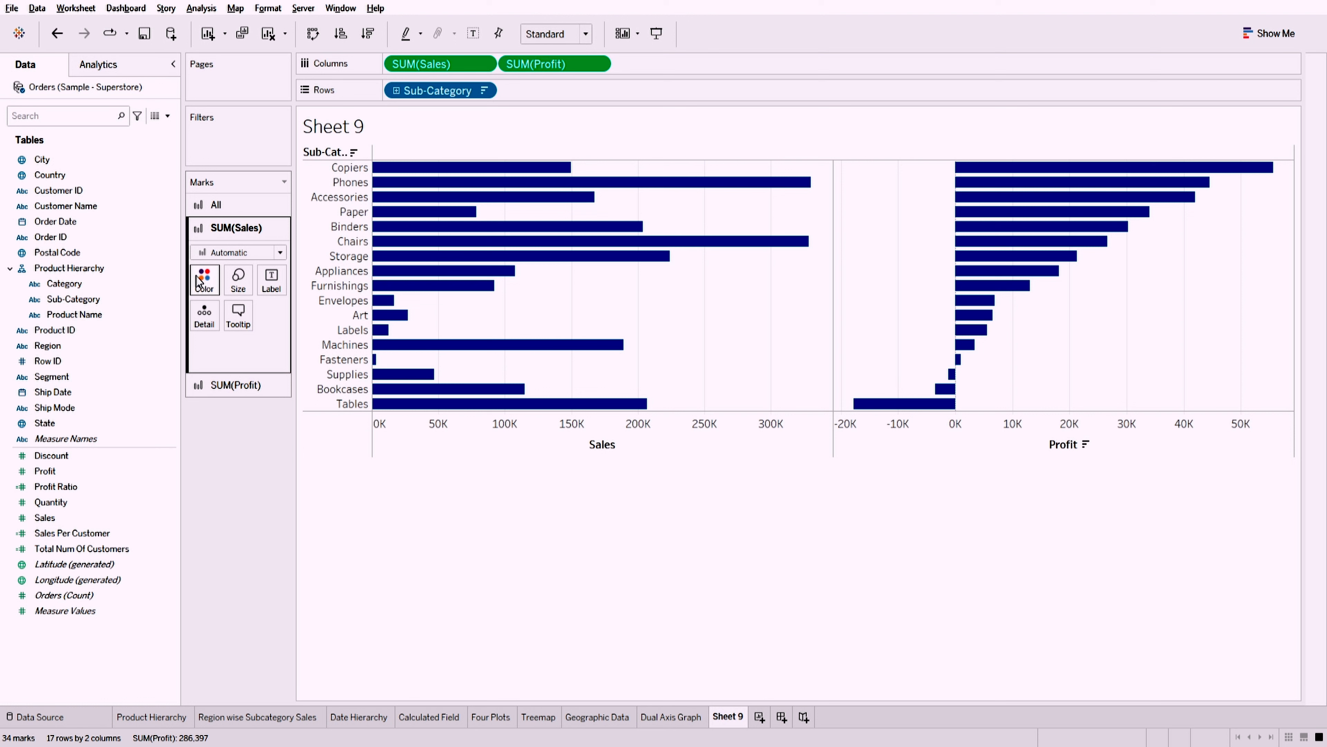
{"action": "left_click", "coordinate": [47, 470]}
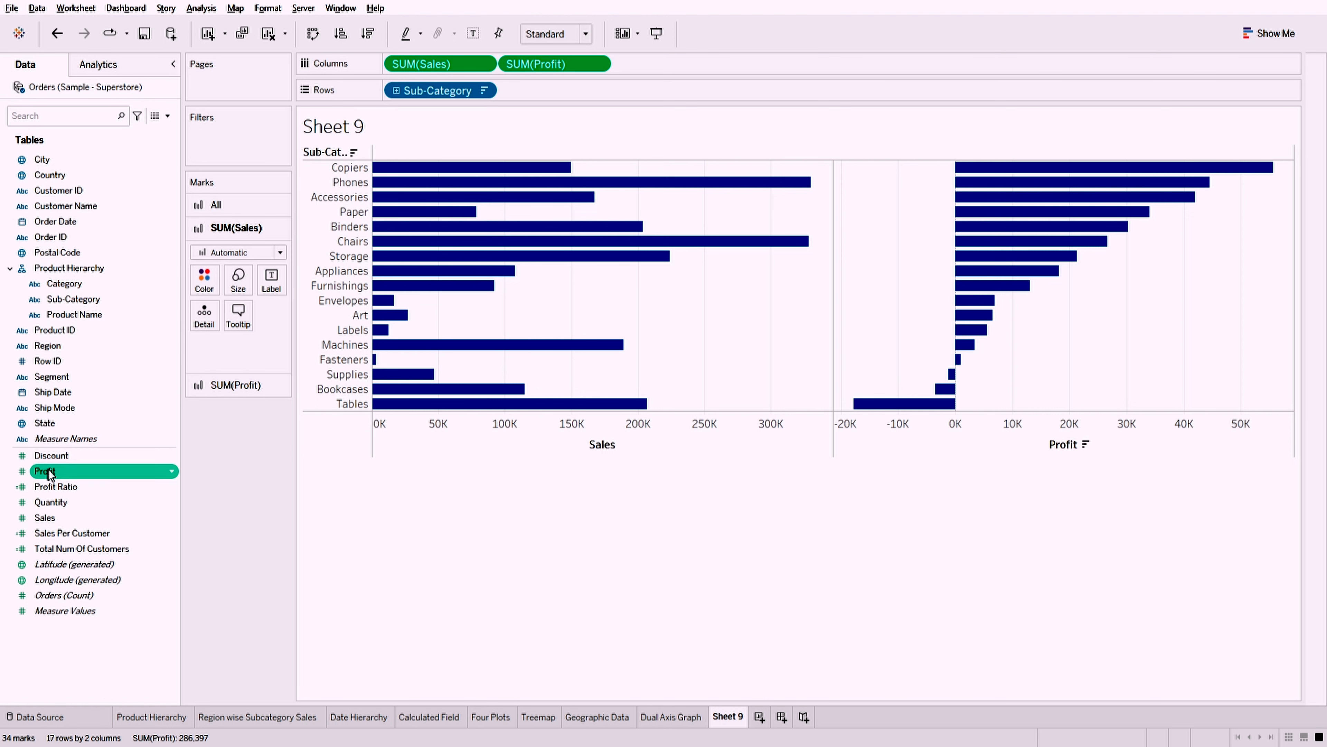
{"action": "left_click_drag", "start_coordinate": [61, 478], "coordinate": [181, 347]}
{"action": "left_click_drag", "start_coordinate": [187, 277], "coordinate": [204, 284]}
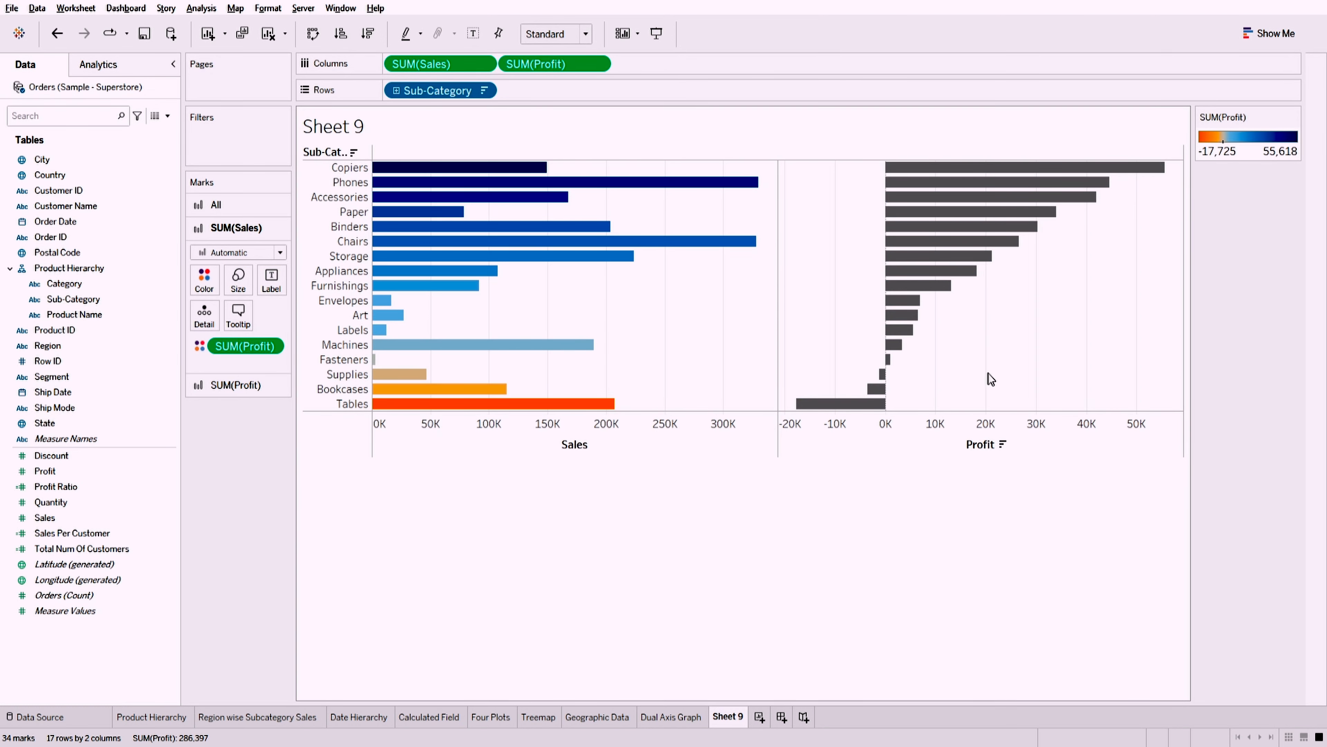
{"action": "left_click", "coordinate": [230, 384]}
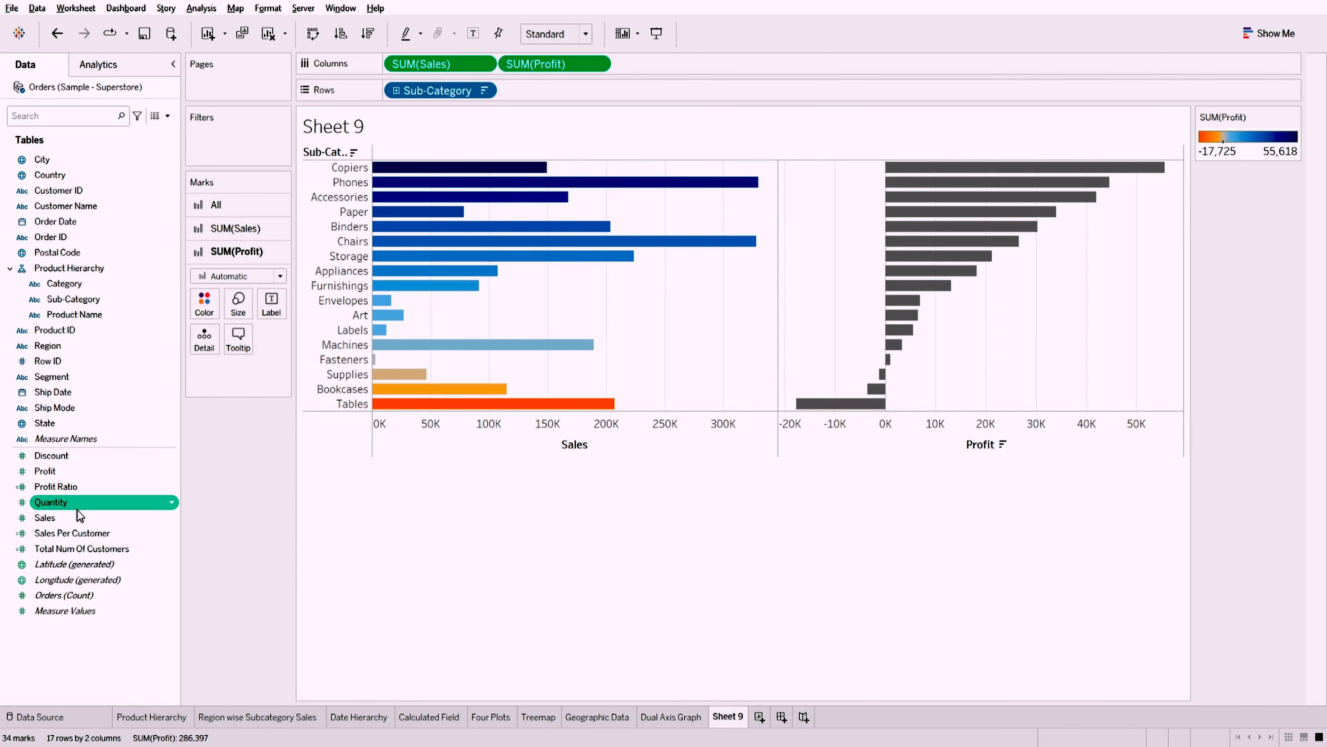
{"action": "left_click_drag", "start_coordinate": [57, 515], "coordinate": [213, 306]}
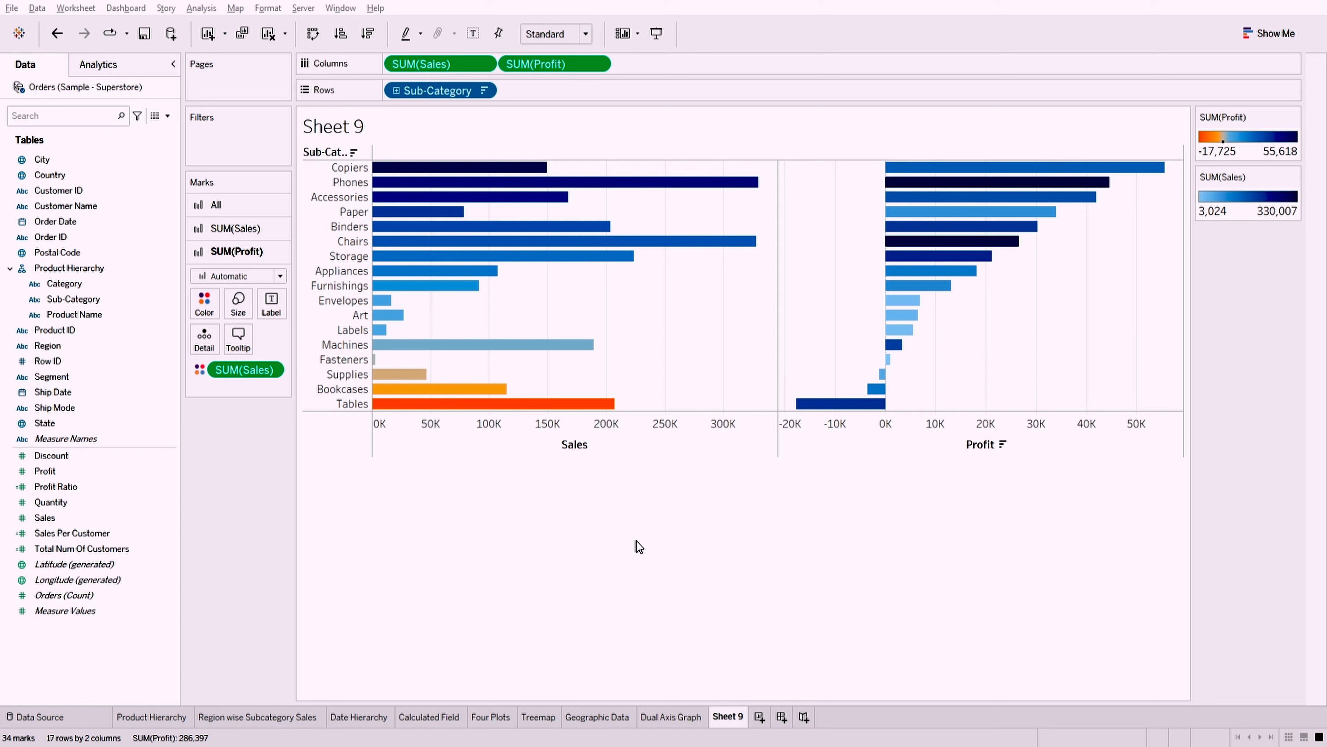
- Recolor the Profit bars with a blue-to-red palette and the Sales bars with a red-to-green palette
{"action": "left_click", "coordinate": [653, 454]}
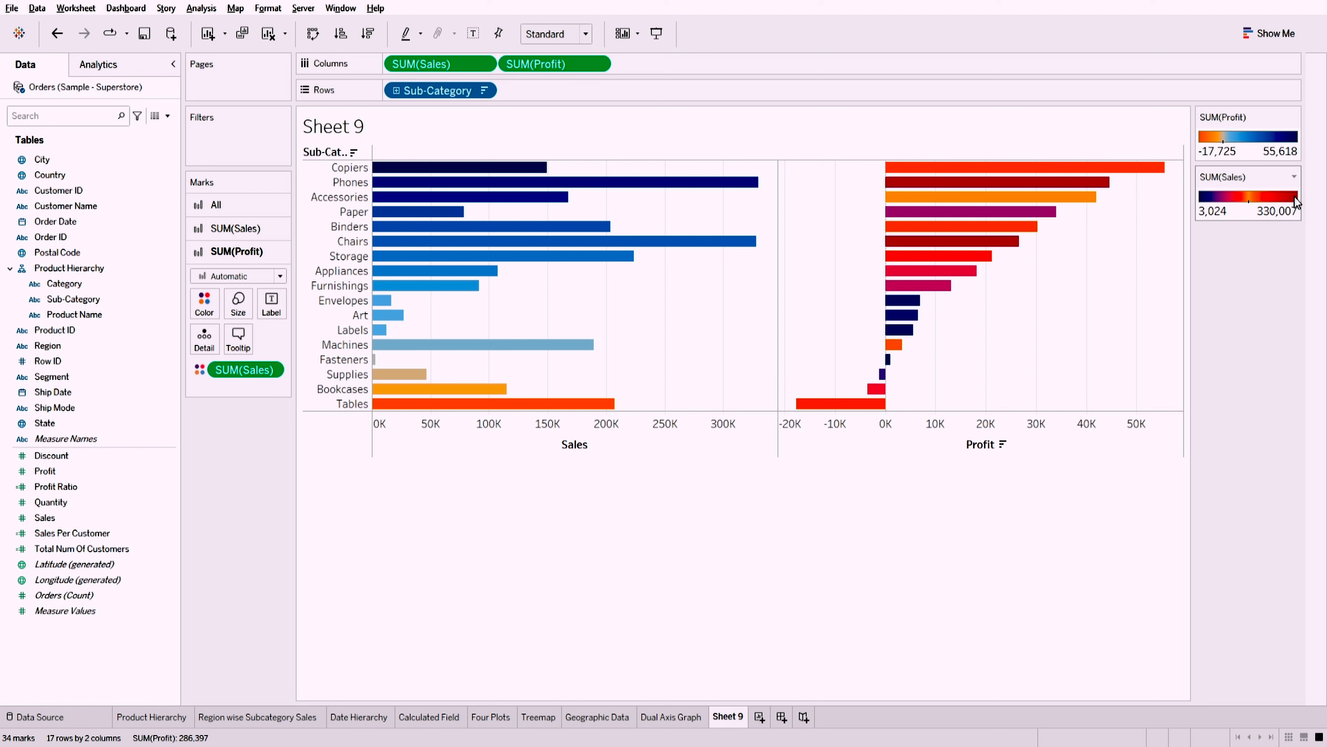
{"action": "mouse_move", "coordinate": [1075, 185]}
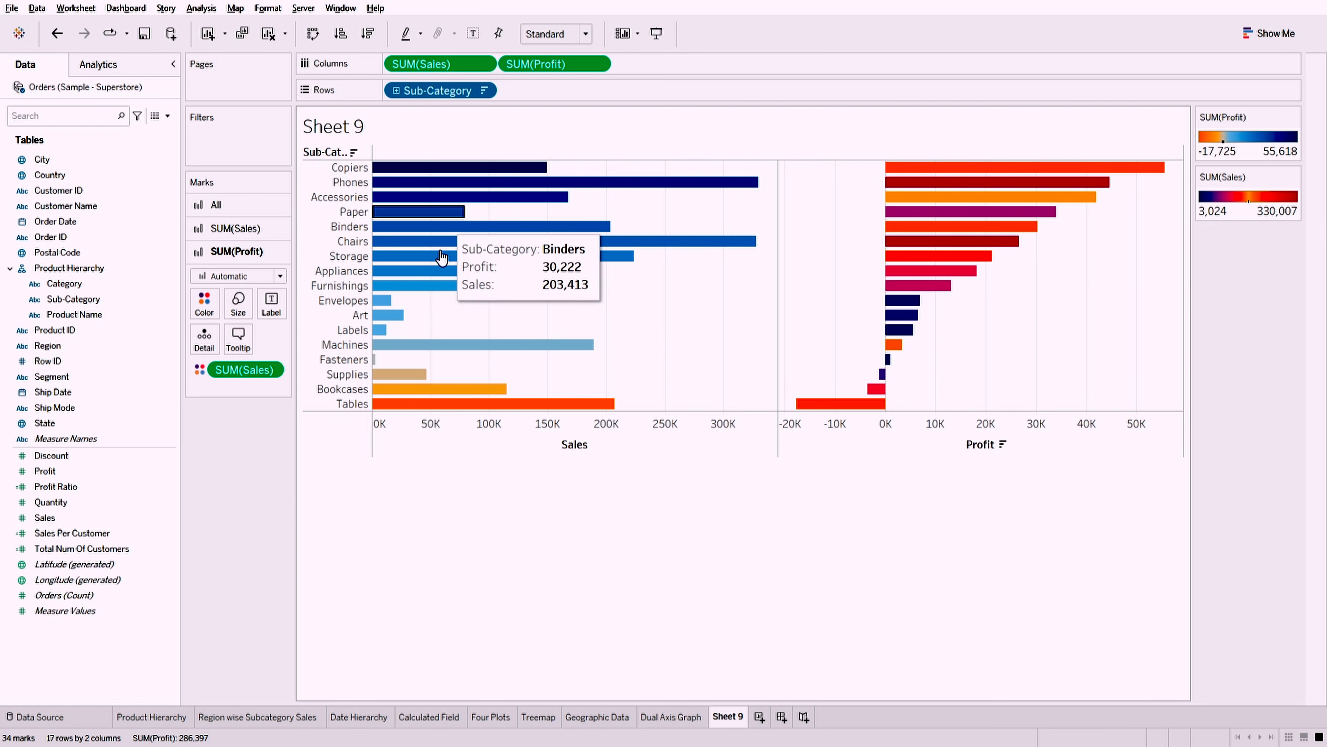
{"action": "mouse_move", "coordinate": [448, 235]}
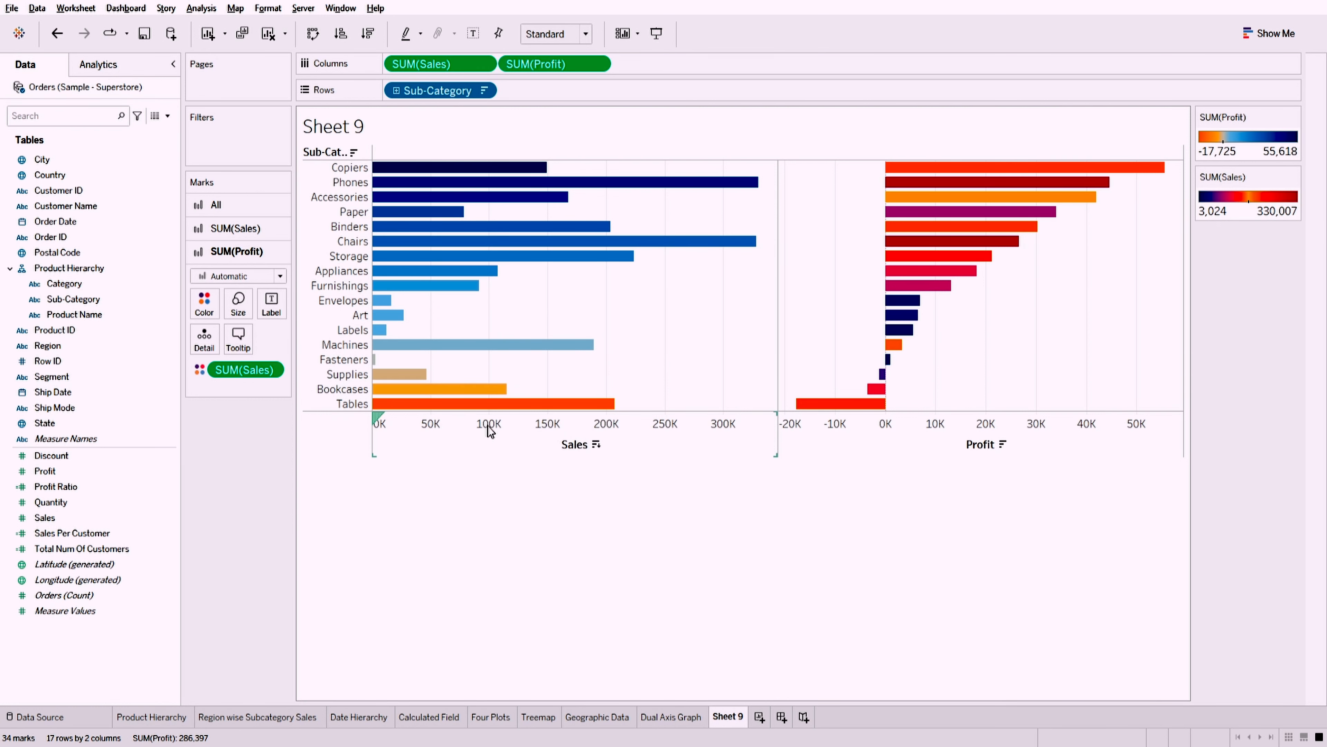
{"action": "left_click", "coordinate": [223, 232]}
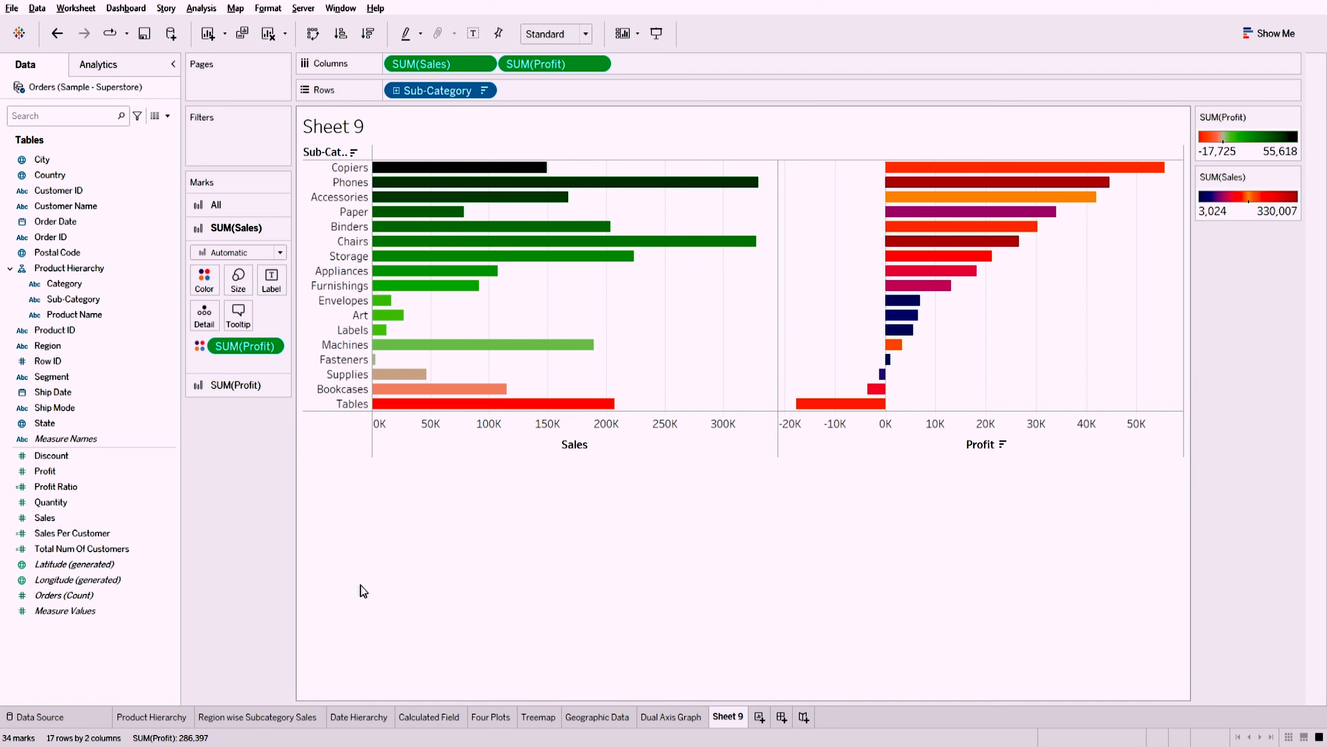
- Compare the colors and the sales and profit values of the sub-category bars in both charts
{"action": "mouse_move", "coordinate": [429, 414]}
{"action": "mouse_move", "coordinate": [466, 407]}
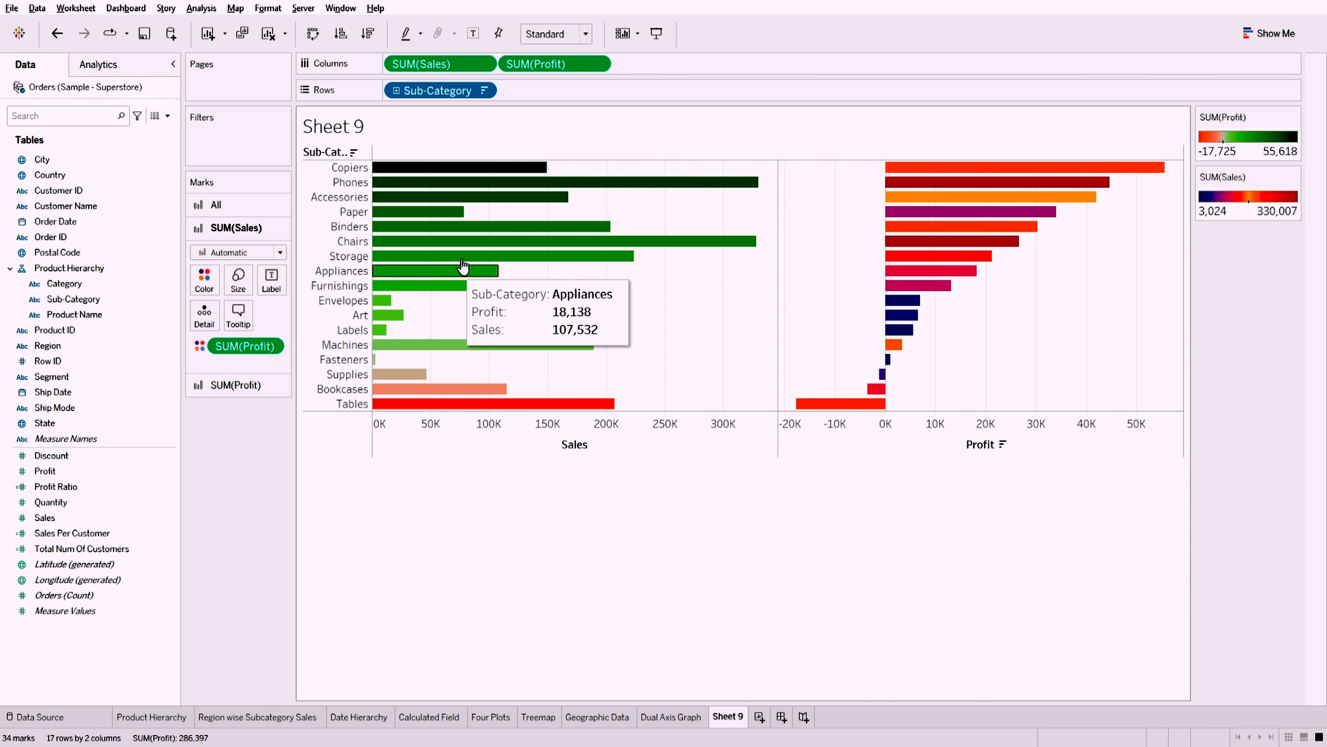
{"action": "mouse_move", "coordinate": [467, 175]}
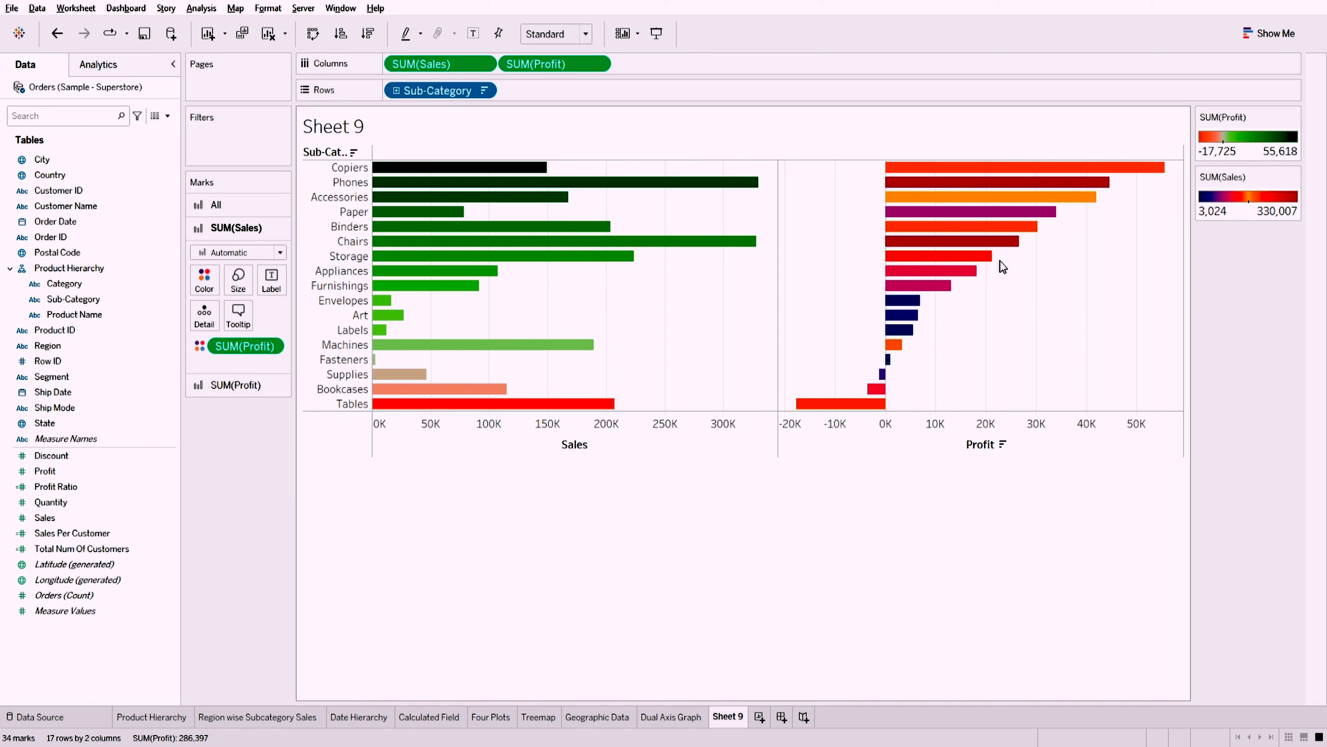
{"action": "mouse_move", "coordinate": [906, 303]}
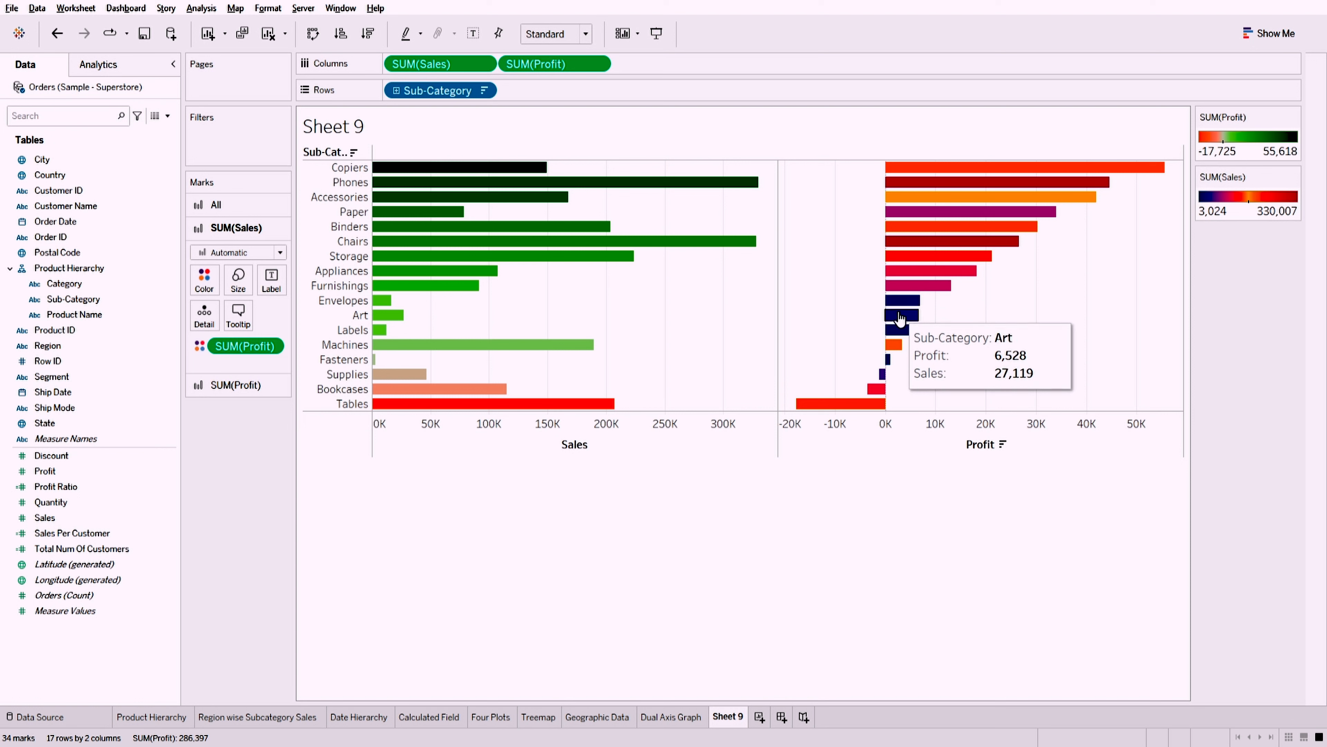
{"action": "mouse_move", "coordinate": [899, 337]}
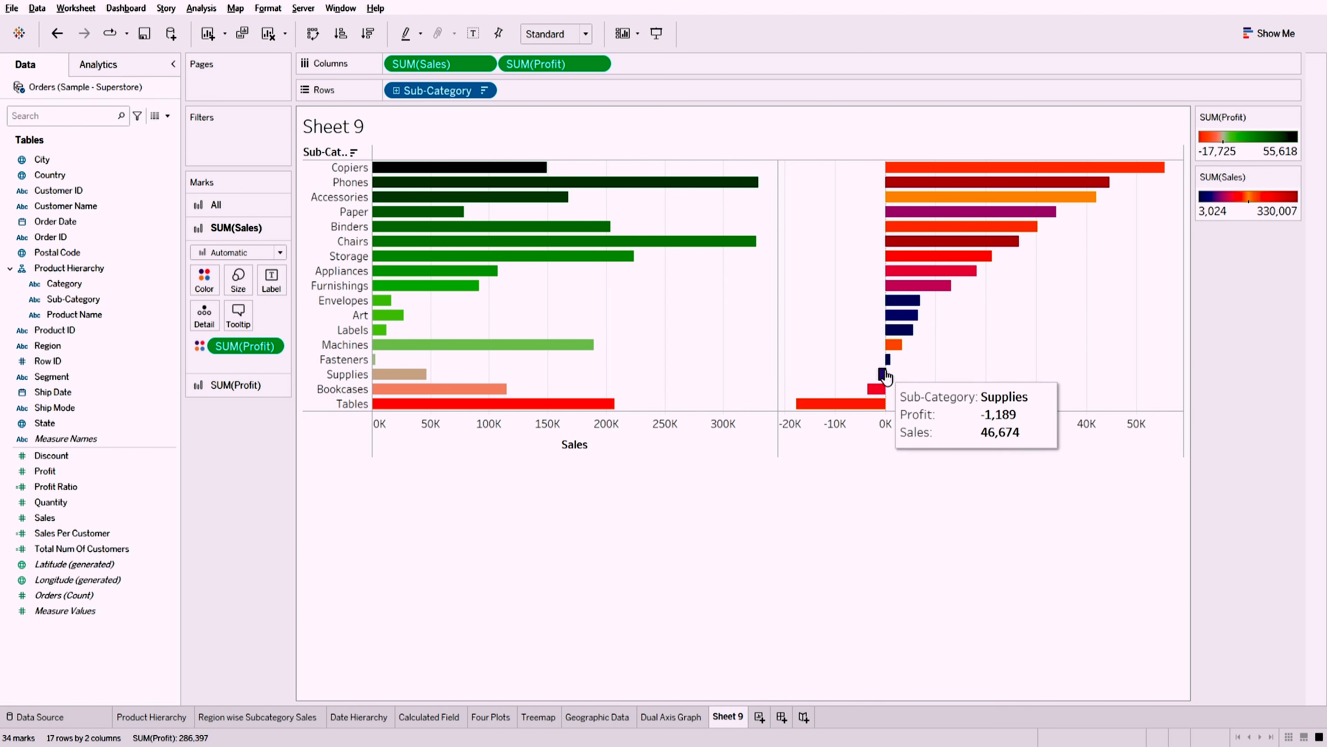
{"action": "mouse_move", "coordinate": [888, 362]}
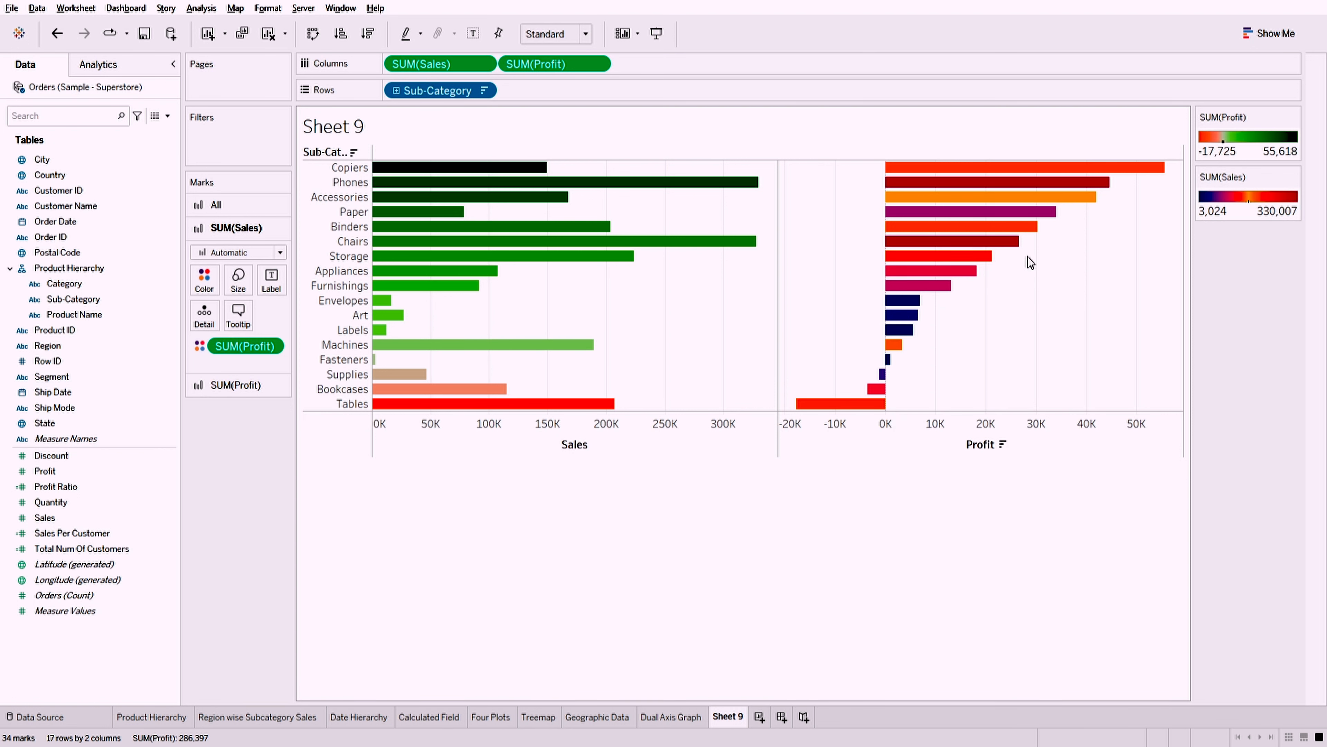
{"action": "mouse_move", "coordinate": [1002, 237]}
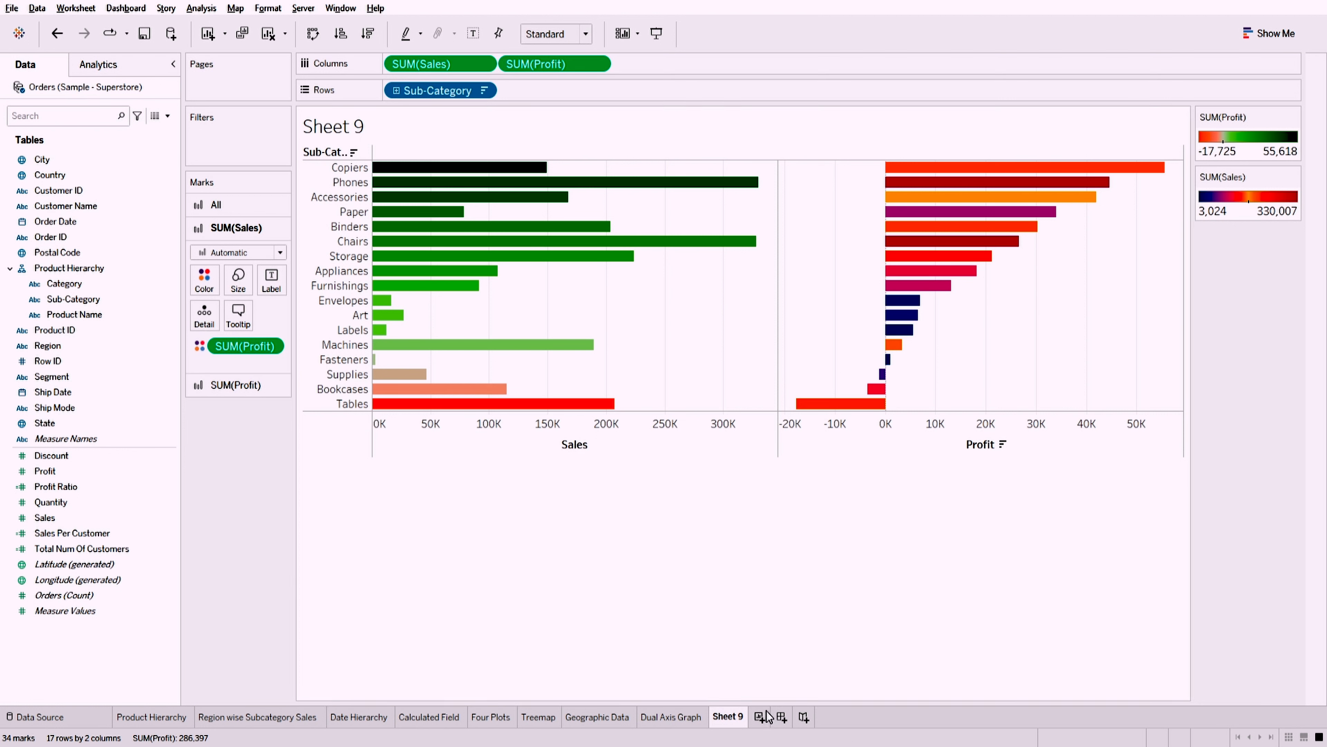
- Rename the worksheet as Profit Sales
{"action": "double_click", "coordinate": [732, 712]}
{"action": "type", "text": "Profit Sales"}
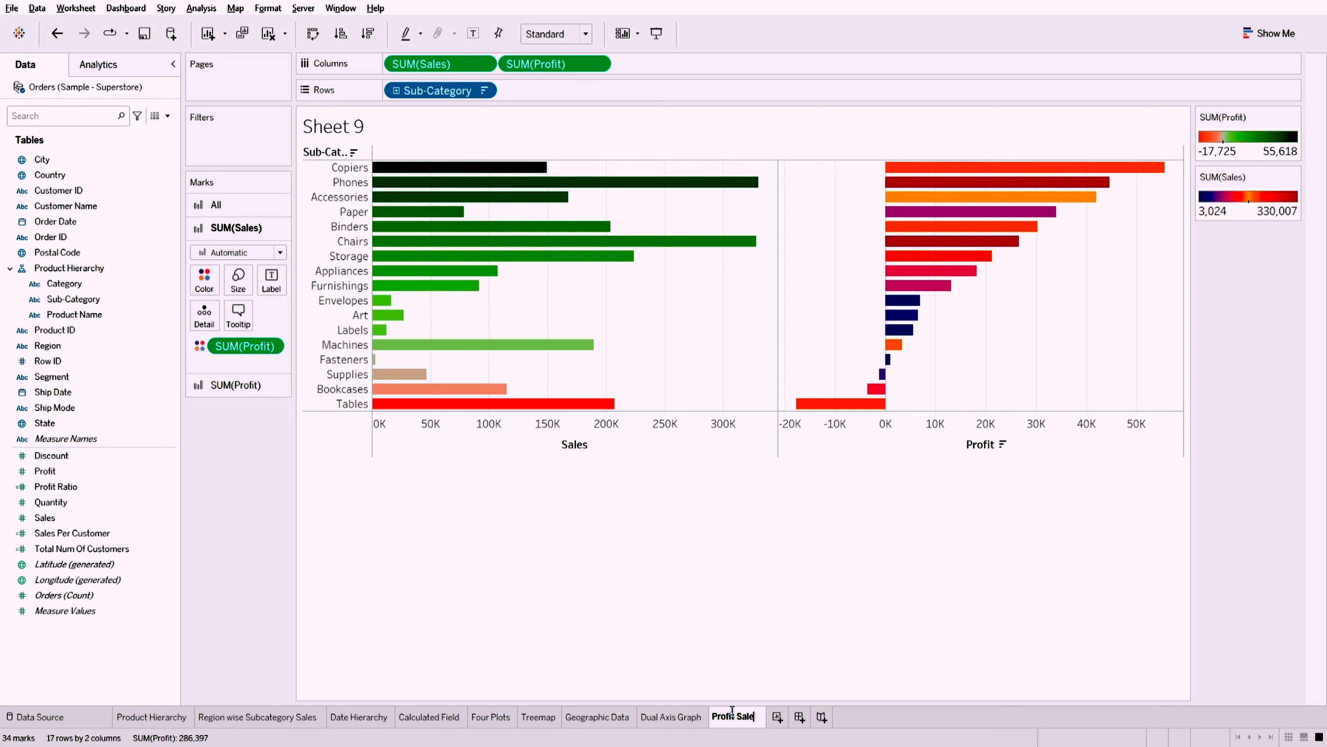
{"action": "left_click", "coordinate": [615, 579]}
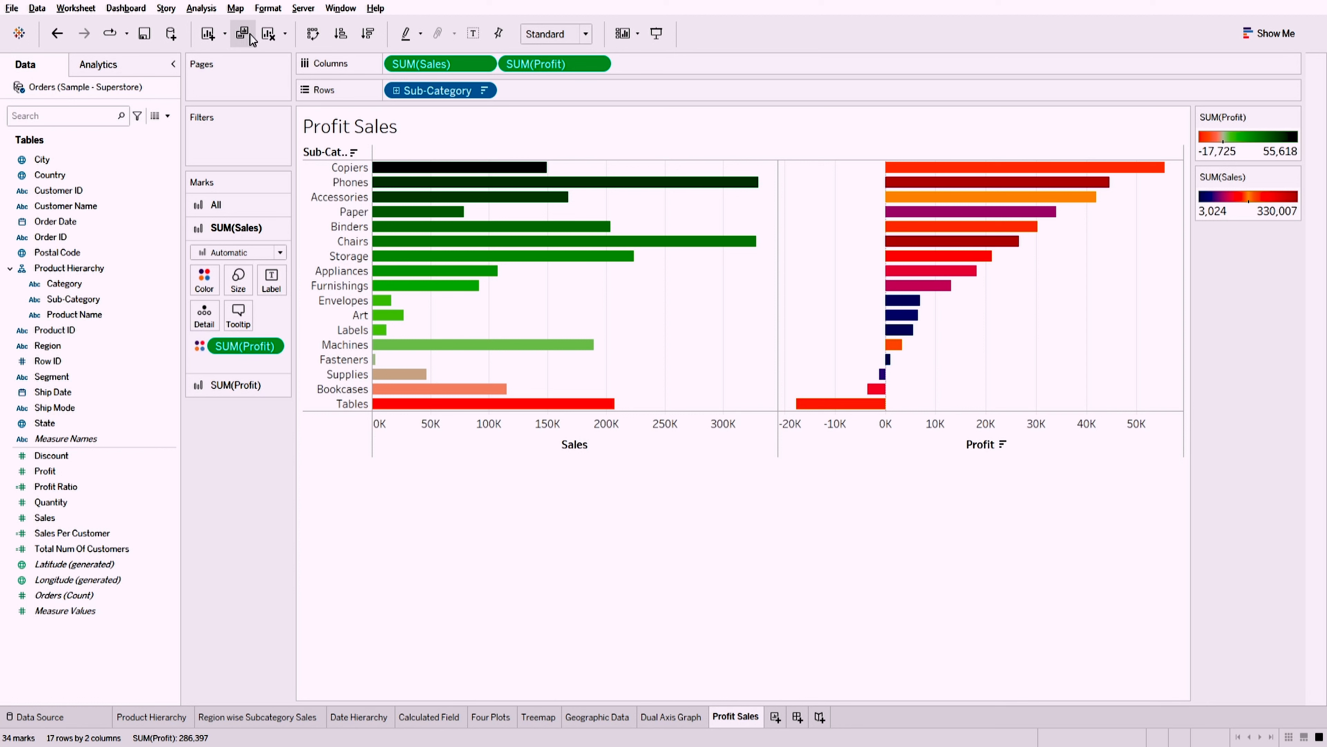
- Clear the worksheet and rebuild the chart with Sales and Profit as columns and Sub-Category as rows
{"action": "left_click", "coordinate": [268, 35]}
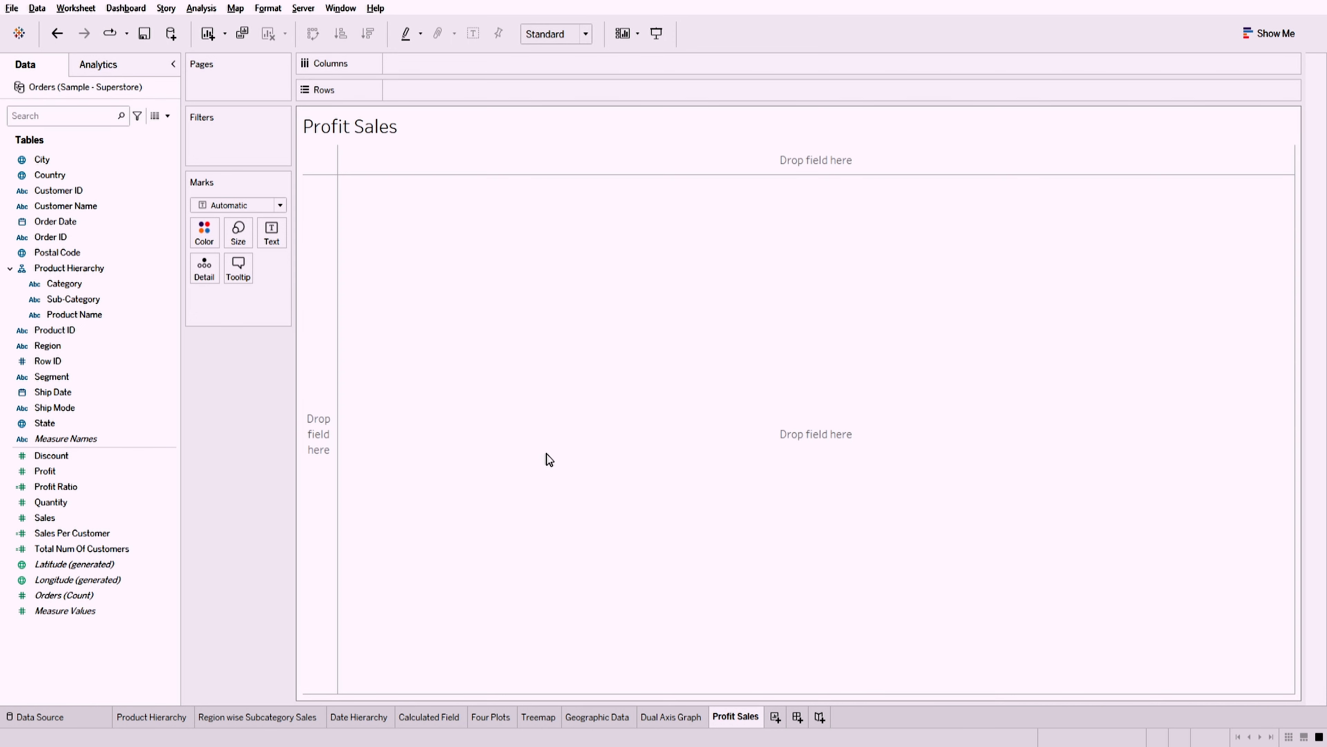
{"action": "left_click", "coordinate": [42, 411]}
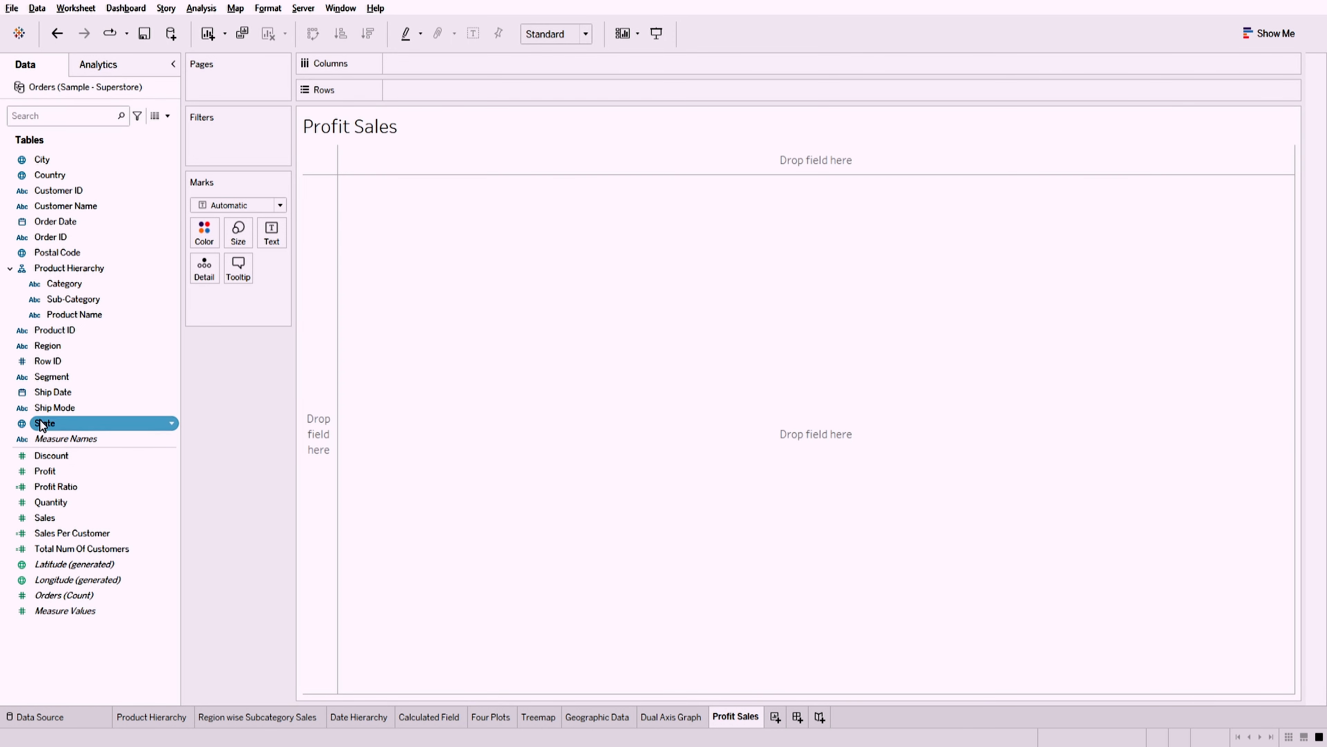
{"action": "left_click", "coordinate": [61, 488]}
{"action": "left_click_drag", "start_coordinate": [55, 516], "coordinate": [417, 66]}
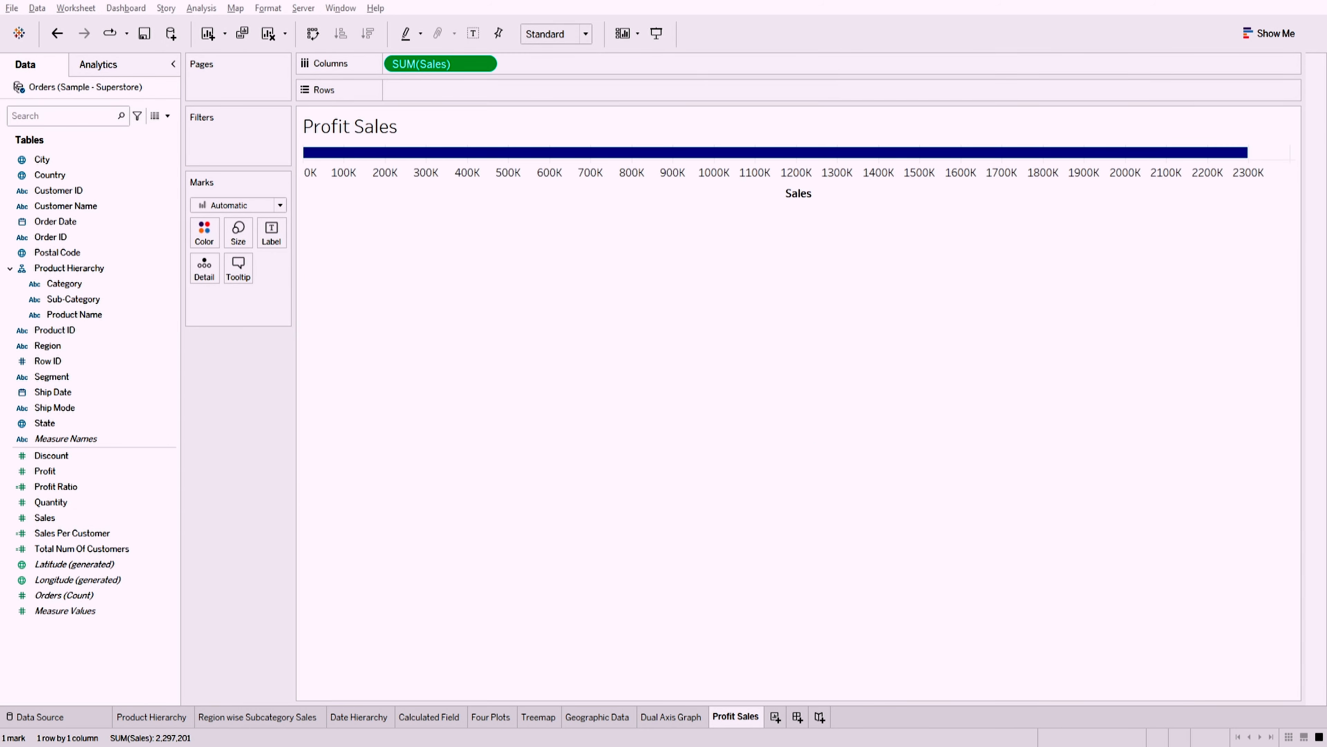
{"action": "left_click", "coordinate": [49, 471]}
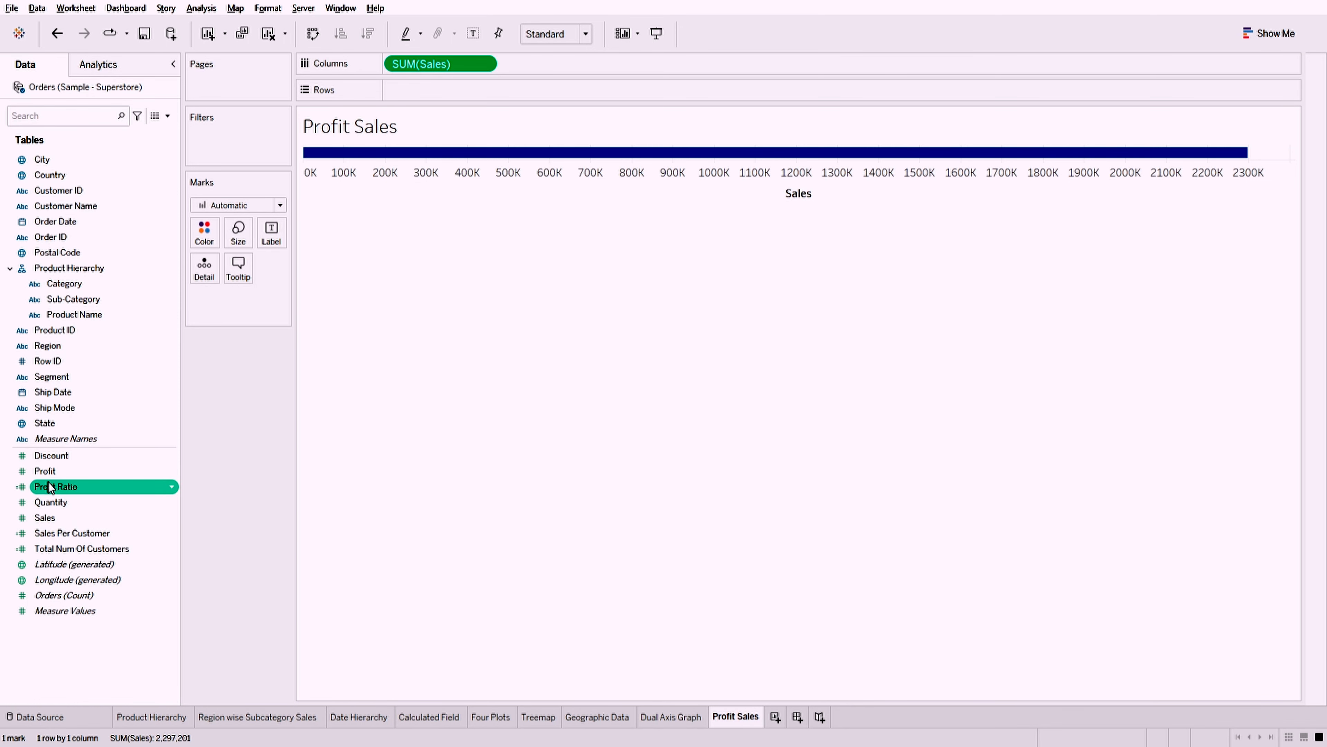
{"action": "left_click_drag", "start_coordinate": [54, 474], "coordinate": [591, 71]}
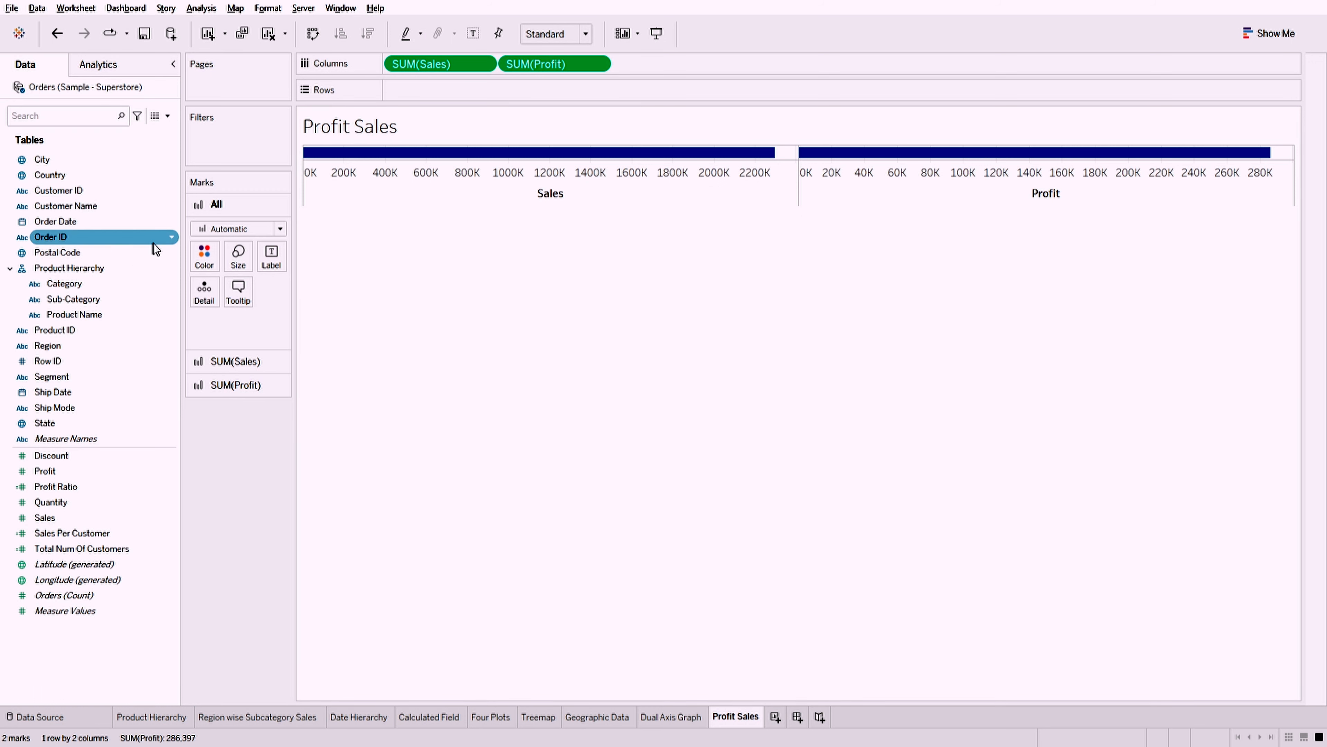
{"action": "left_click_drag", "start_coordinate": [54, 309], "coordinate": [405, 93]}
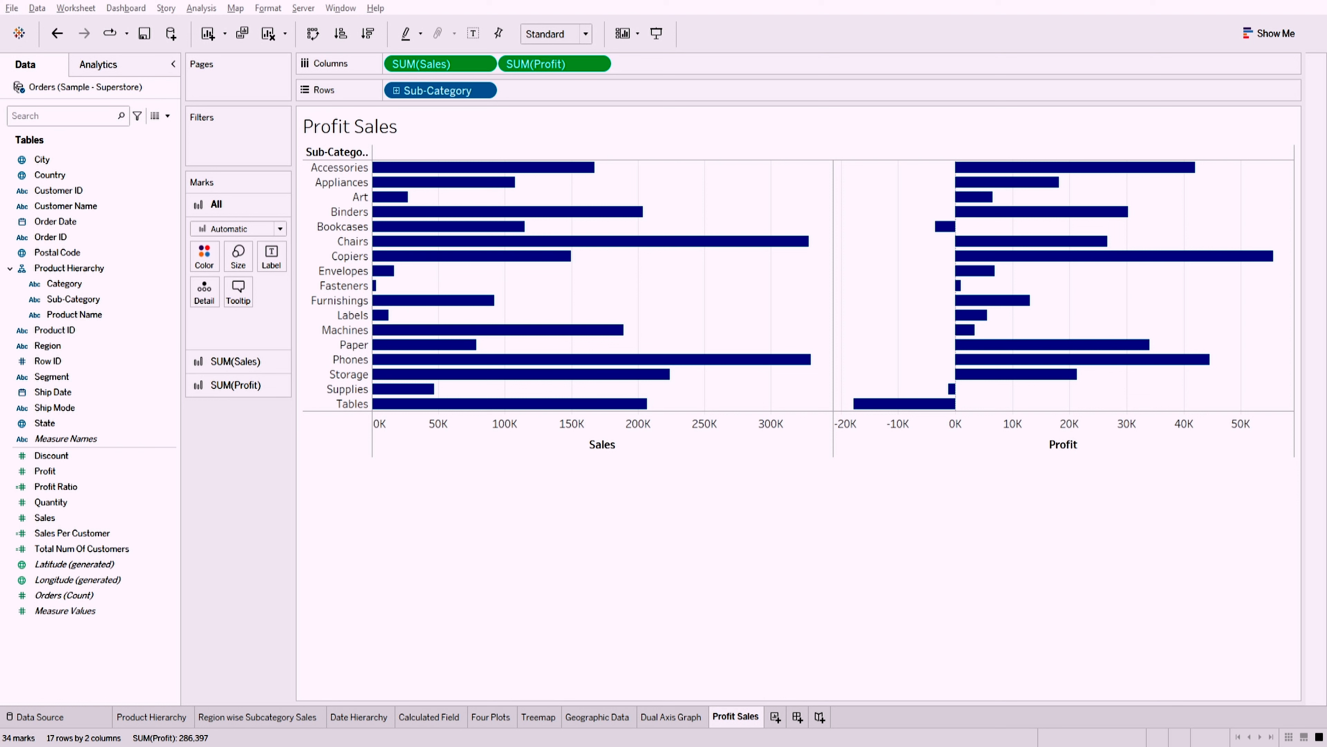
- Color the Sales bars by Sales with a gold-to-green palette, and the Profit bars by Profit
{"action": "left_click", "coordinate": [235, 361]}
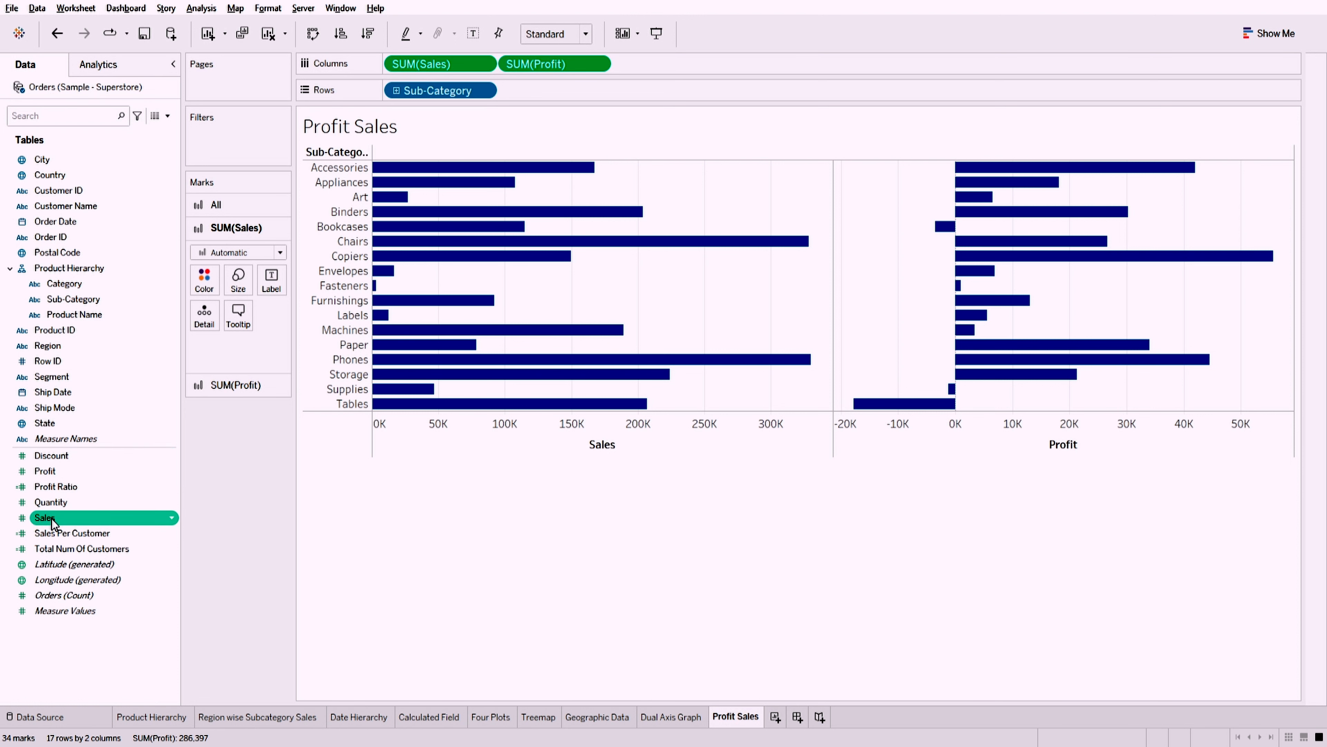
{"action": "left_click_drag", "start_coordinate": [51, 519], "coordinate": [242, 376]}
{"action": "left_click_drag", "start_coordinate": [205, 285], "coordinate": [205, 285]}
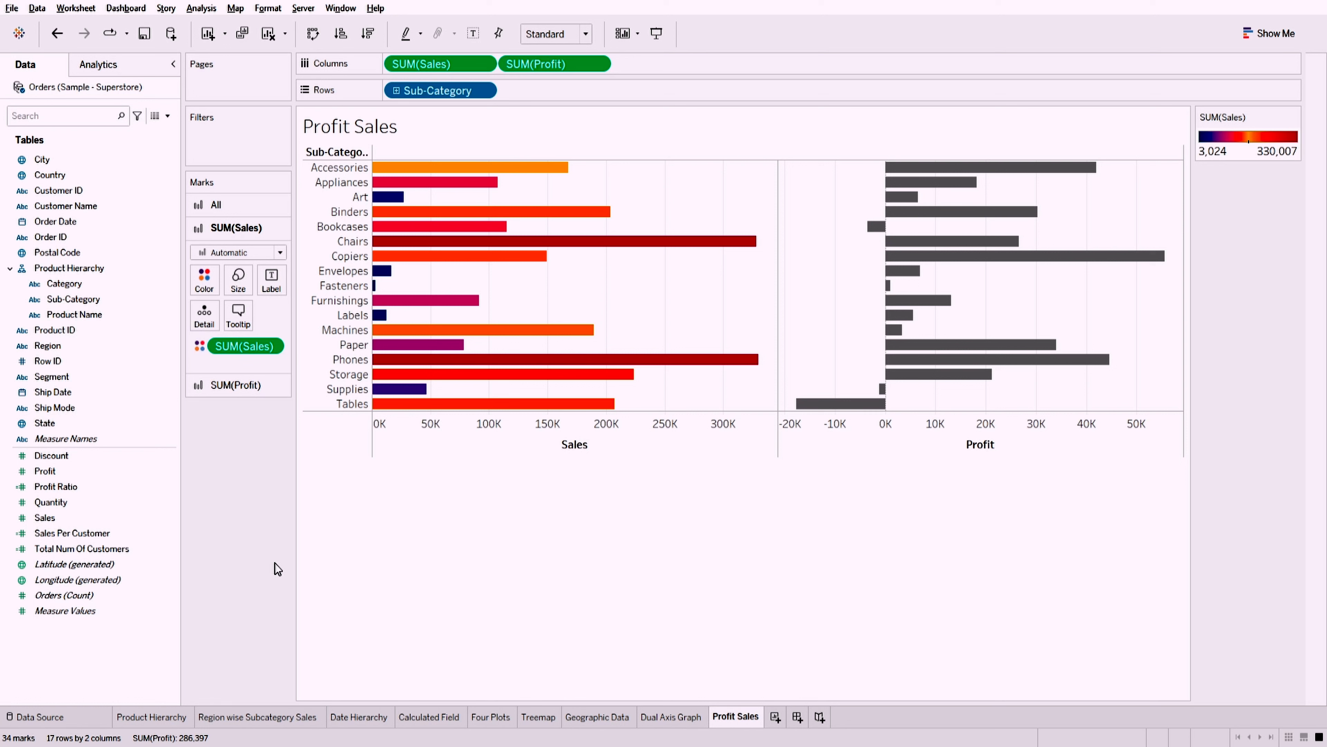
{"action": "left_click", "coordinate": [207, 278]}
{"action": "left_click_drag", "start_coordinate": [224, 346], "coordinate": [227, 349]}
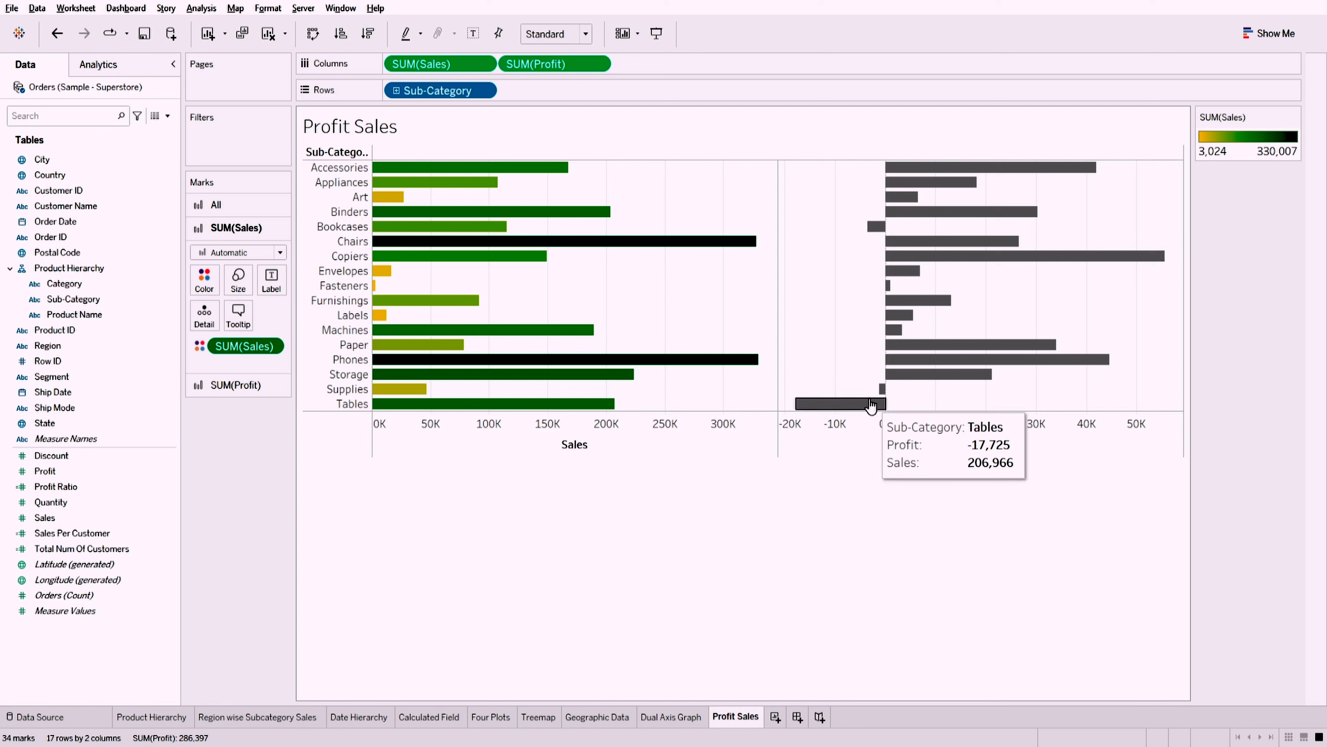
{"action": "left_click", "coordinate": [225, 384]}
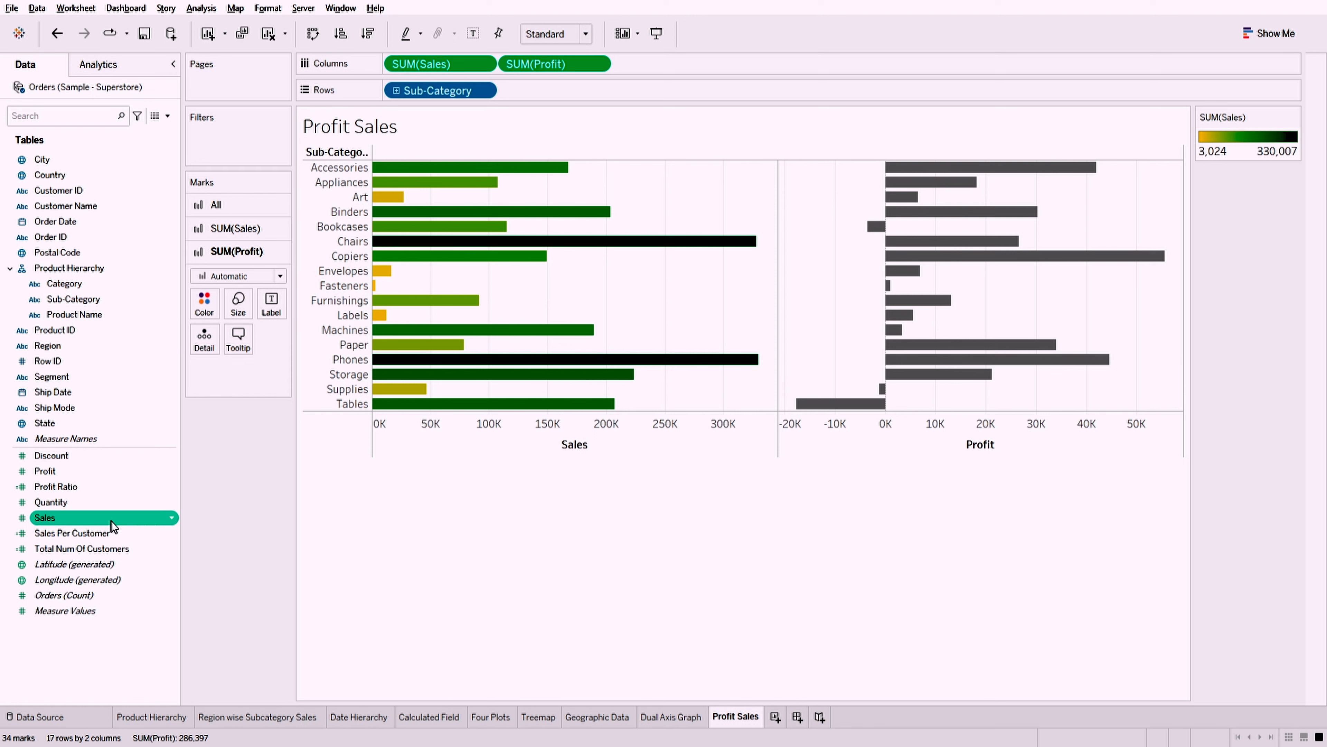
{"action": "left_click_drag", "start_coordinate": [90, 463], "coordinate": [207, 309]}
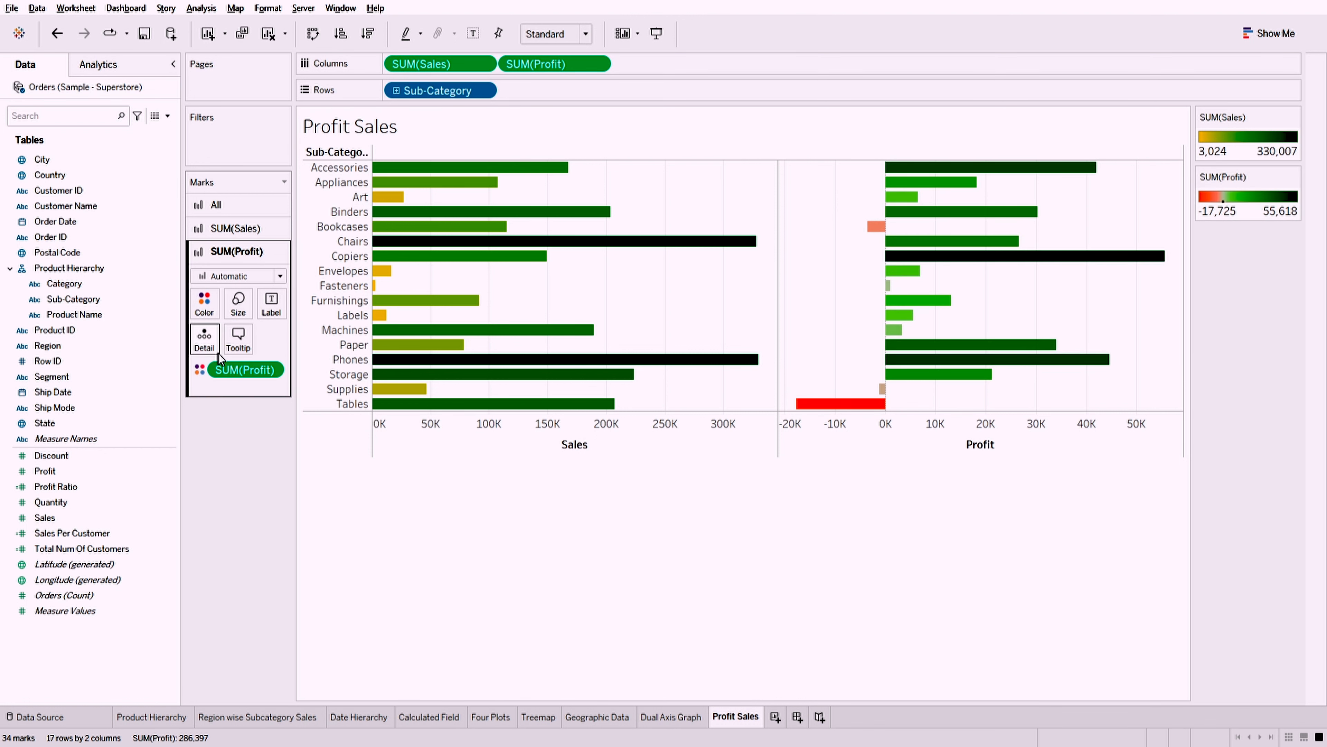